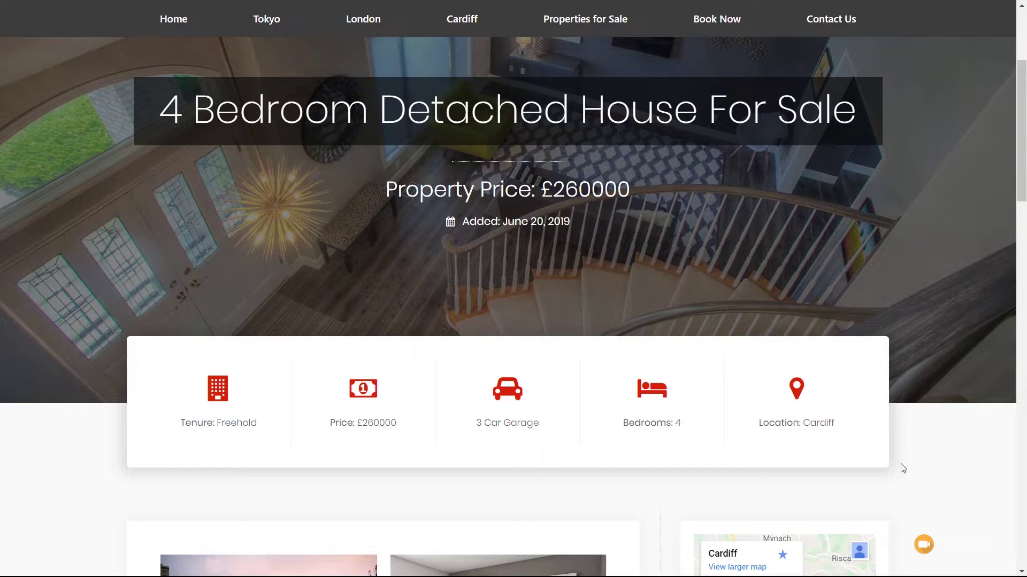
- Review the 4 Bedroom Detached House listing page, including its summary, gallery, map and property details
scroll(936, 460, "down", 3)
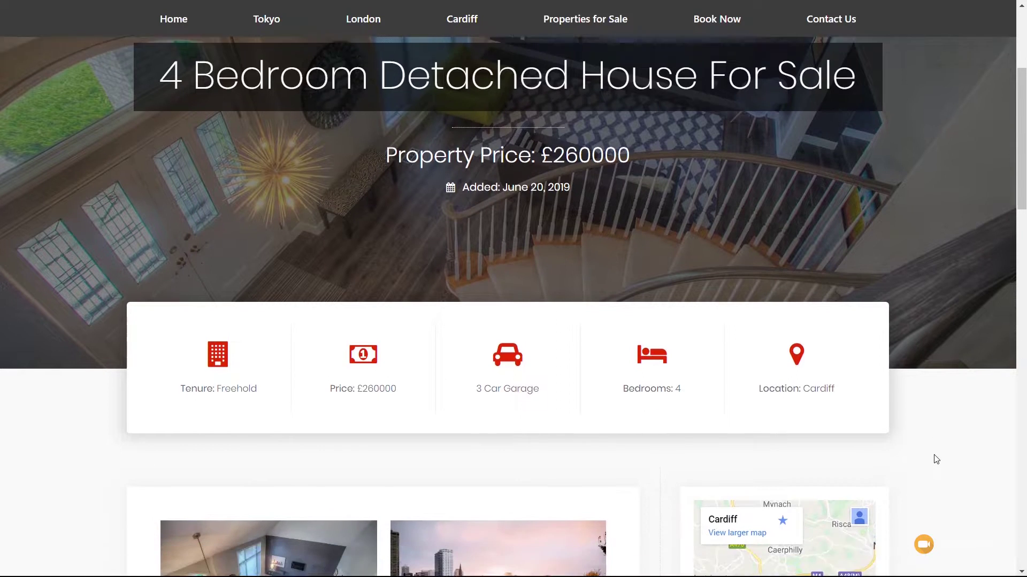
scroll(935, 460, "down", 6)
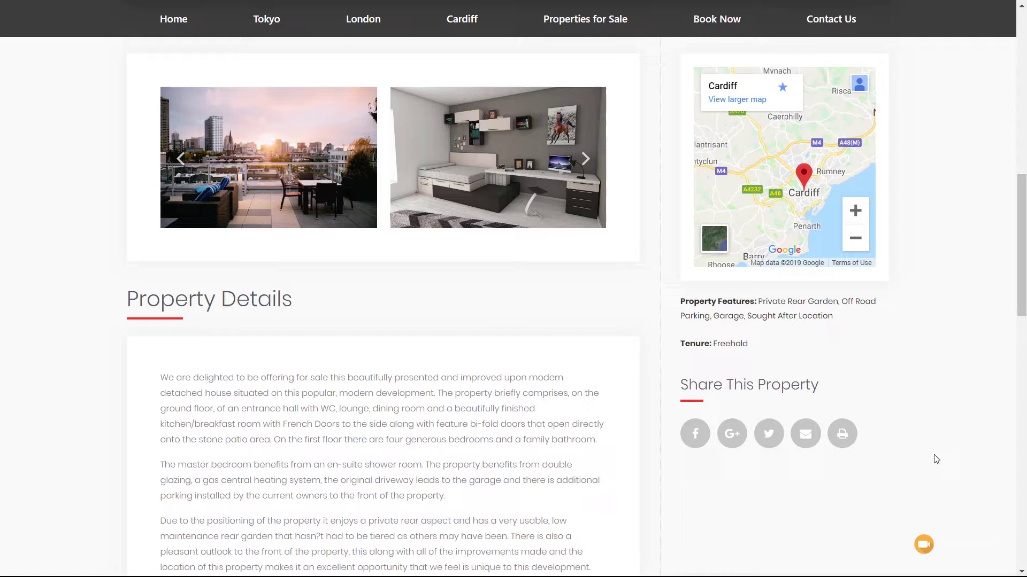
scroll(936, 459, "down", 6)
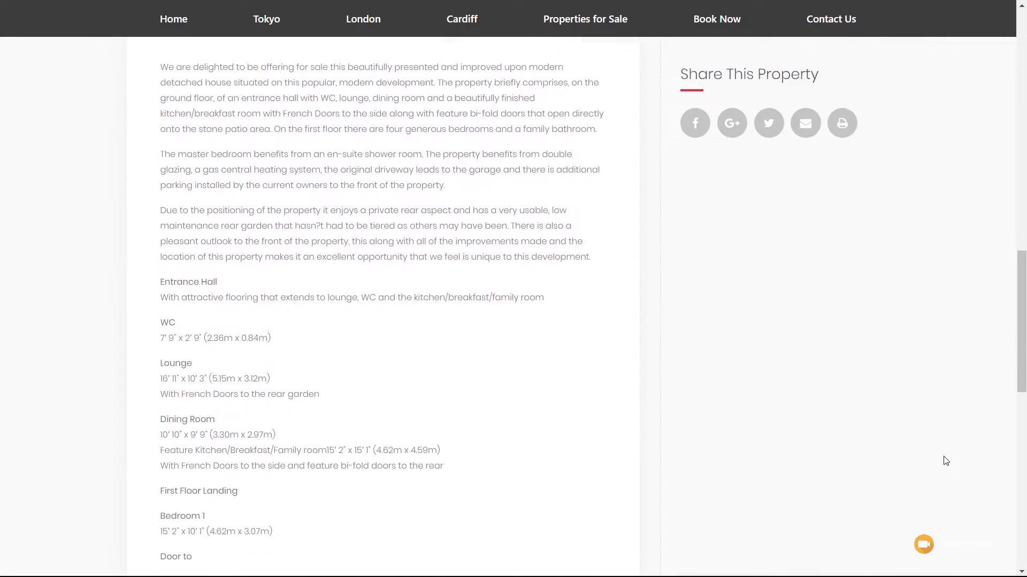
scroll(946, 461, "down", 9)
scroll(946, 461, "up", 5)
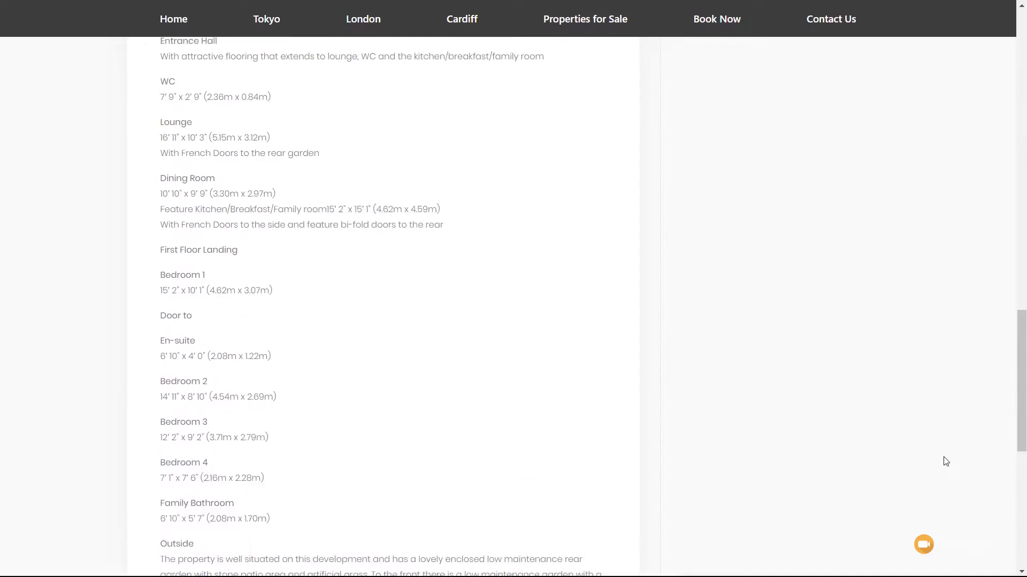
scroll(946, 460, "up", 20)
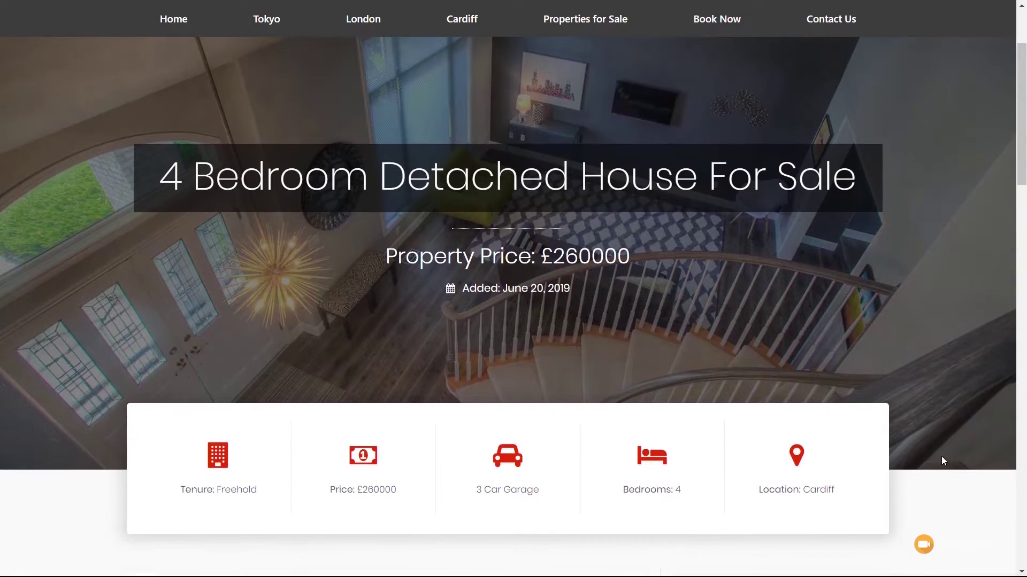
- View the Properties for Sale page and filter its listings by Flat, House, Apartment and All
scroll(943, 460, "up", 3)
left_click(582, 100)
scroll(825, 396, "down", 7)
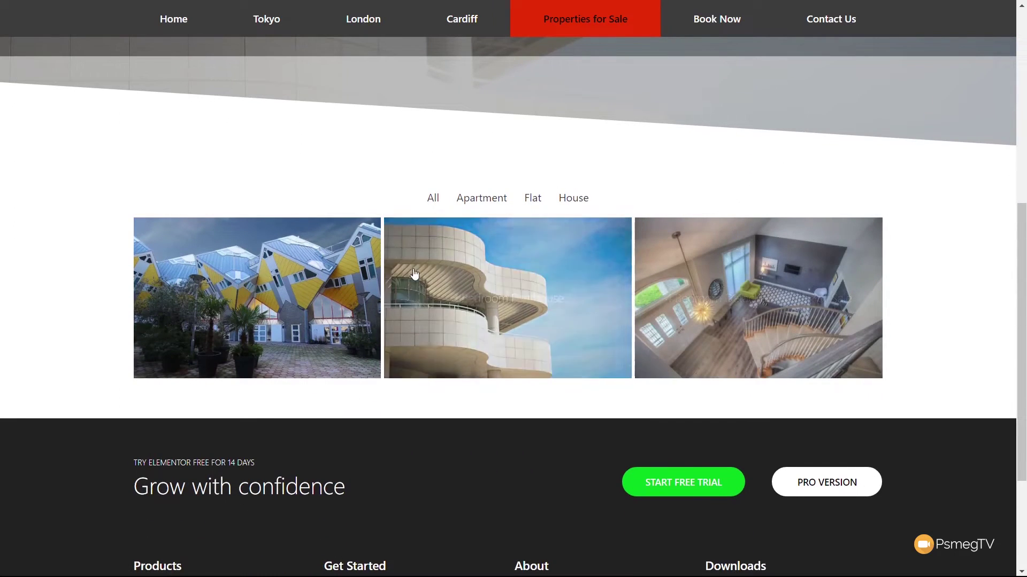
left_click(535, 201)
left_click(579, 201)
left_click(481, 206)
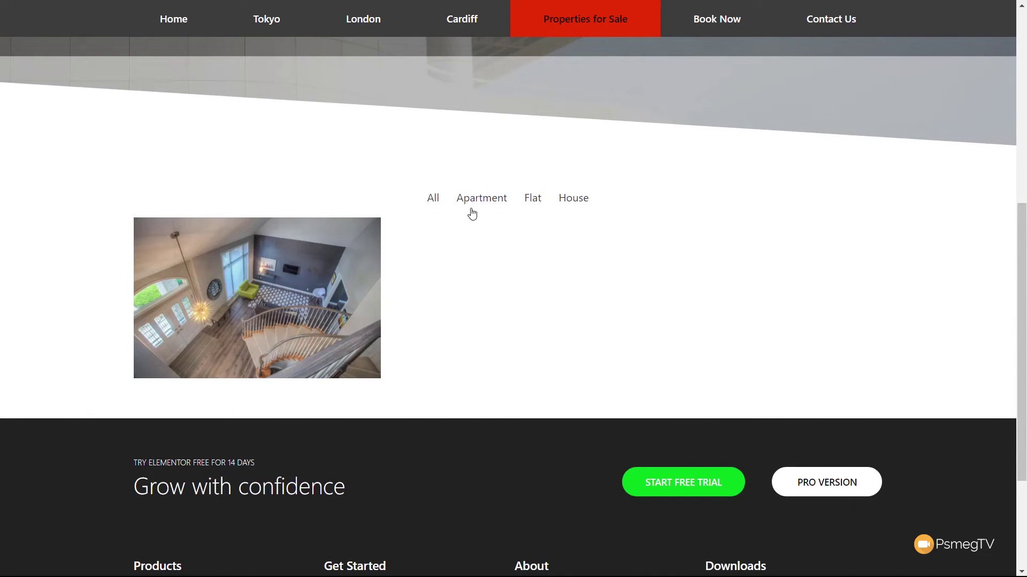
left_click(431, 204)
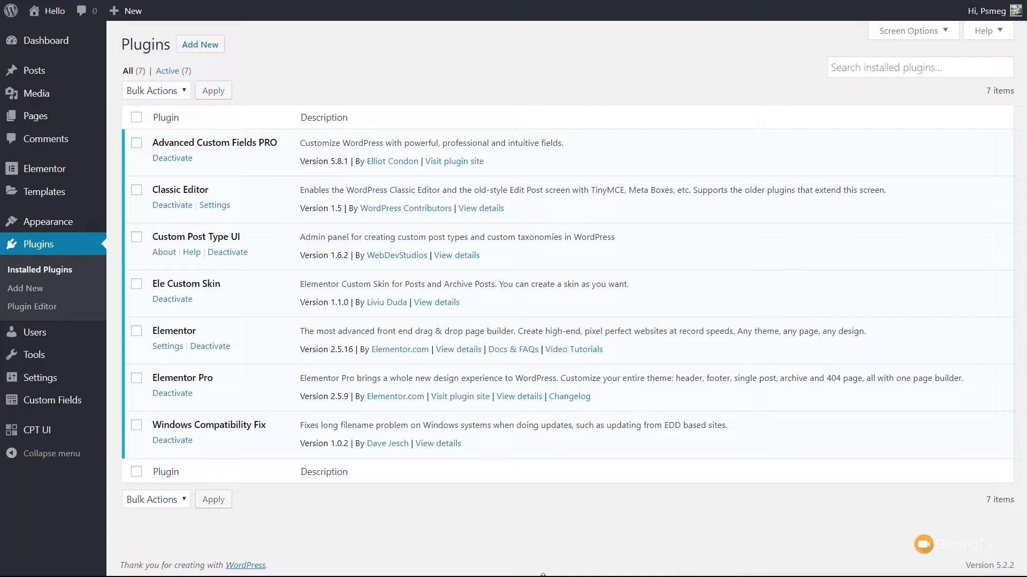
- Open the CPT UI form for adding a new post type in the WordPress admin and look over its fields
mouse_move(48, 431)
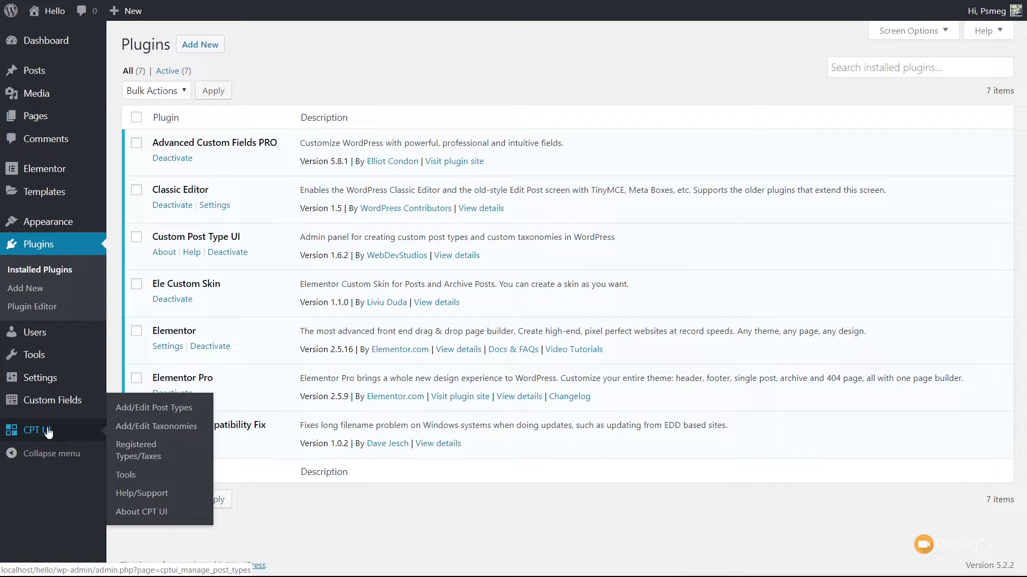
left_click(158, 413)
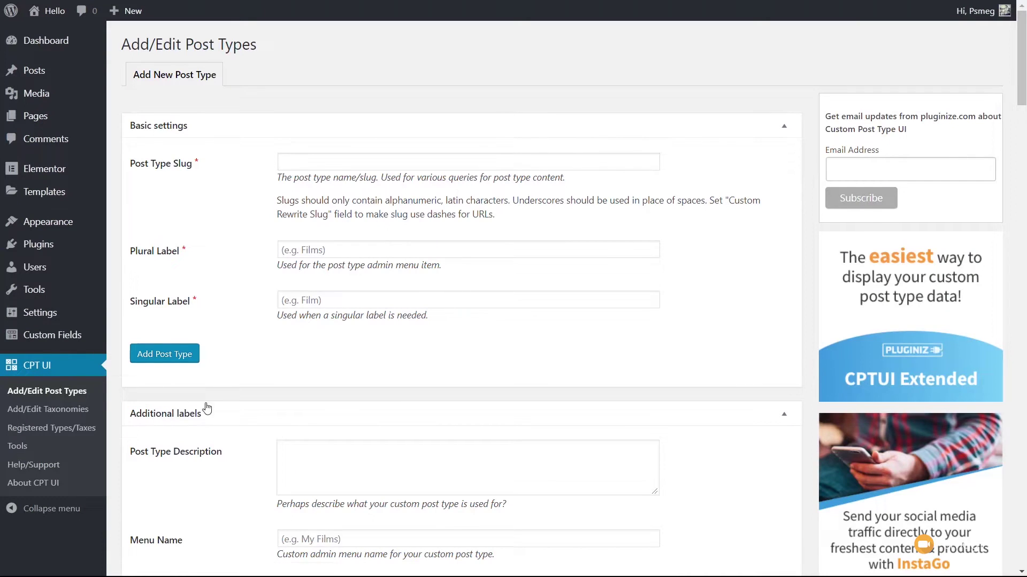
scroll(625, 410, "down", 6)
scroll(625, 411, "down", 18)
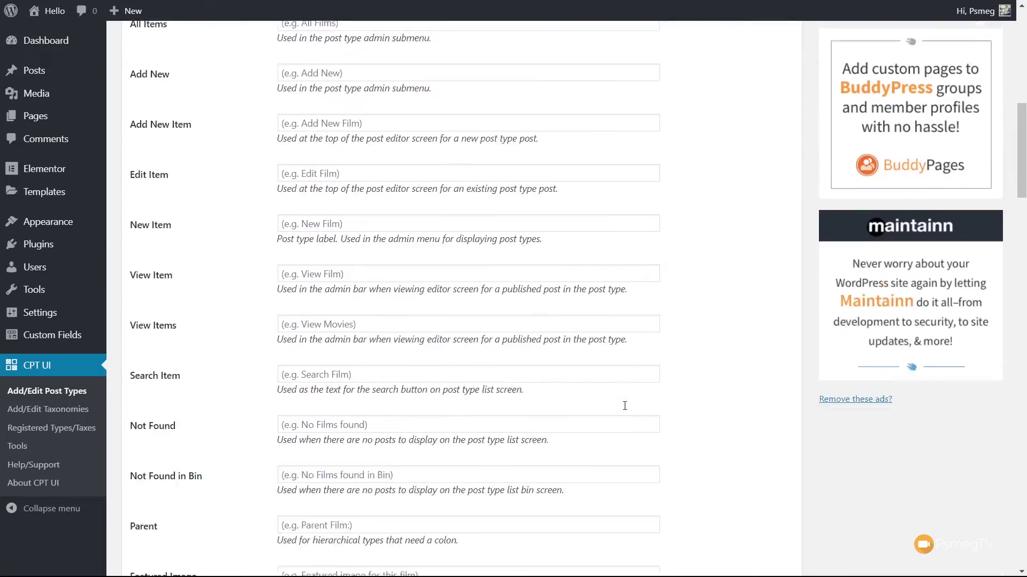
scroll(625, 405, "down", 5)
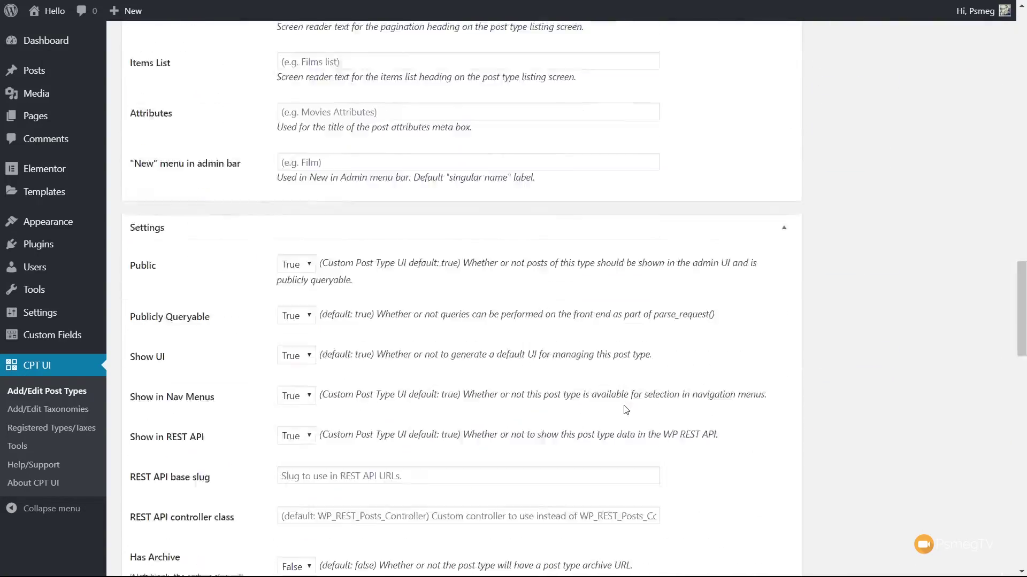
scroll(625, 406, "up", 12)
scroll(625, 405, "up", 16)
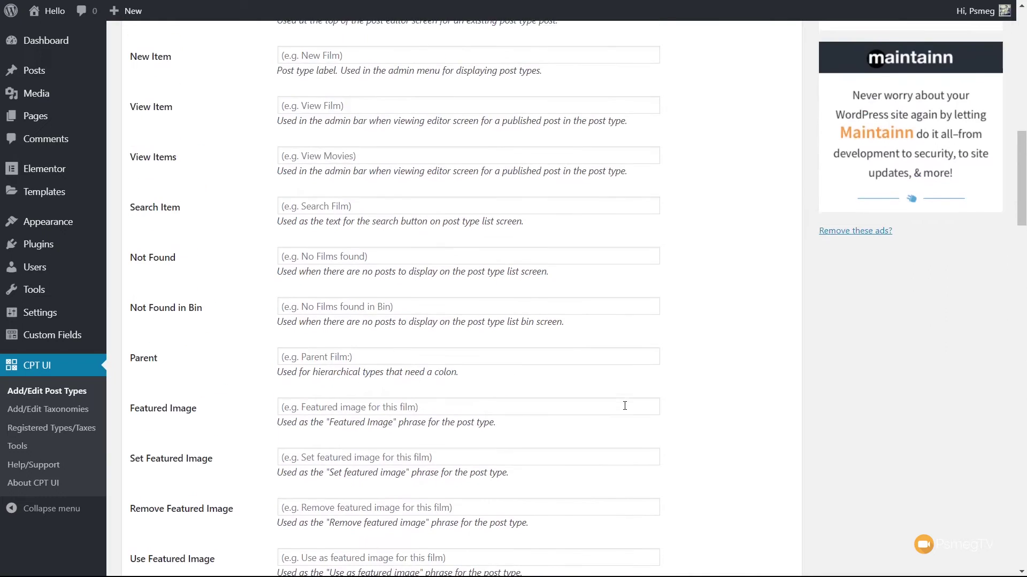
scroll(625, 405, "up", 1)
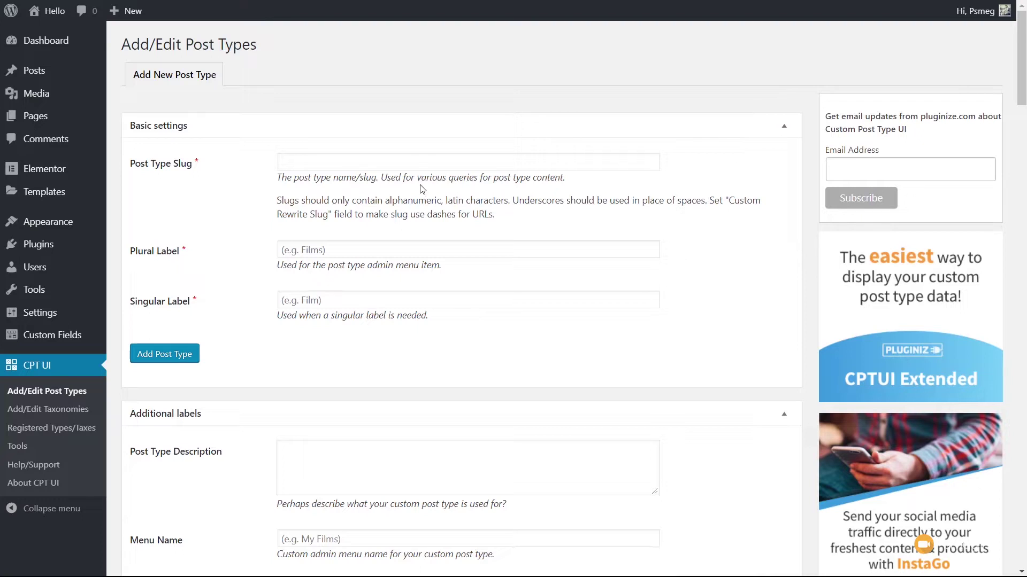
- Give the new post type the slug property, the plural label Properties and the singular label Property
left_click(415, 165)
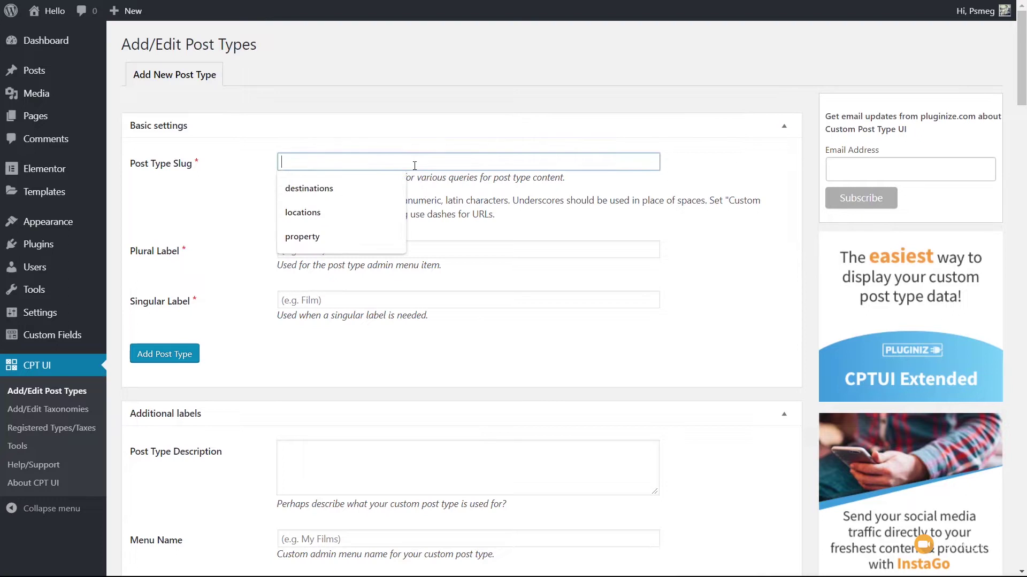
left_click(339, 236)
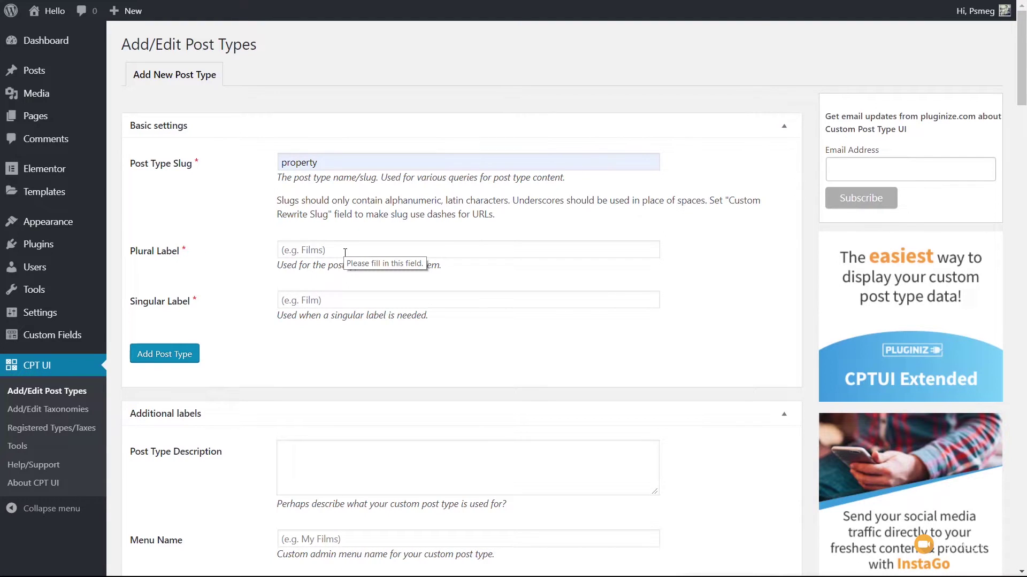
left_click(345, 250)
left_click(316, 323)
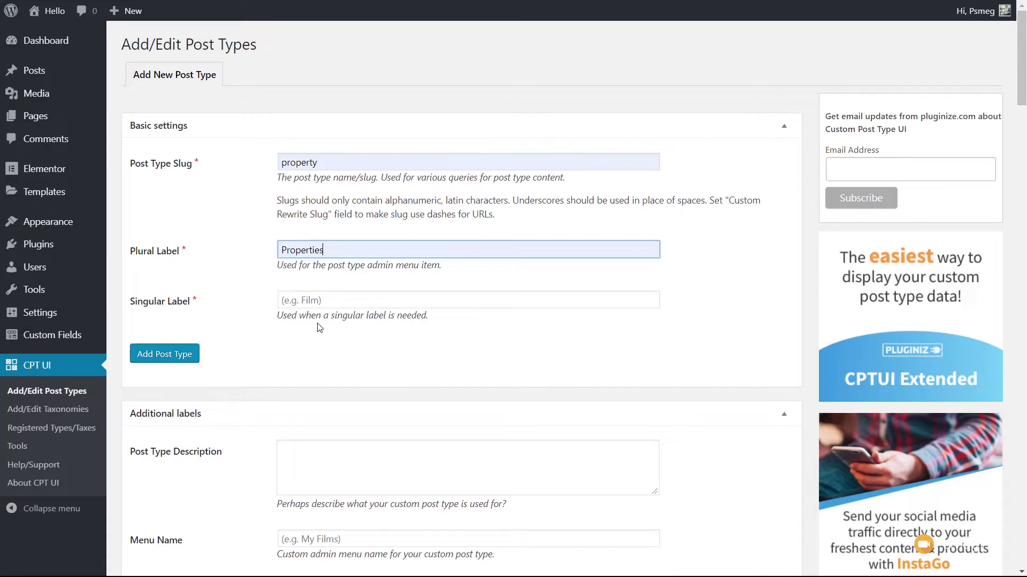
left_click(318, 301)
left_click(313, 373)
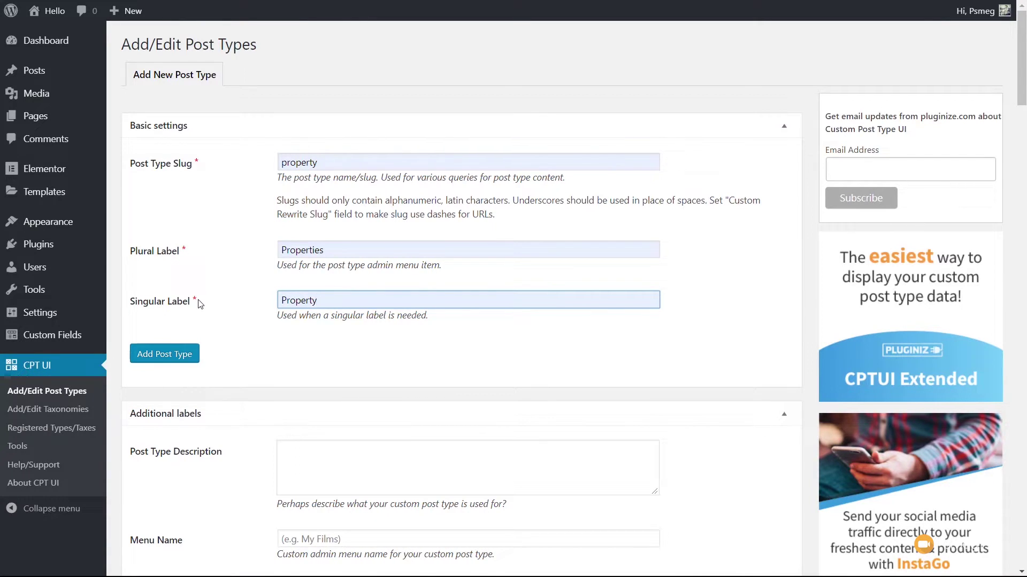
- Set both Hierarchical and Has Archive to True in the post type's settings
scroll(236, 321, "down", 4)
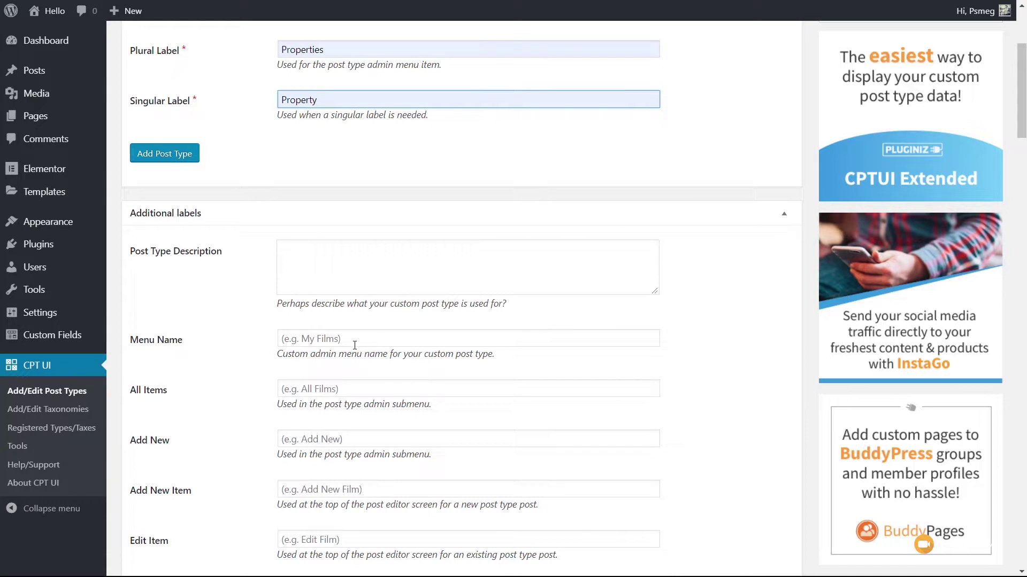
scroll(355, 345, "down", 3)
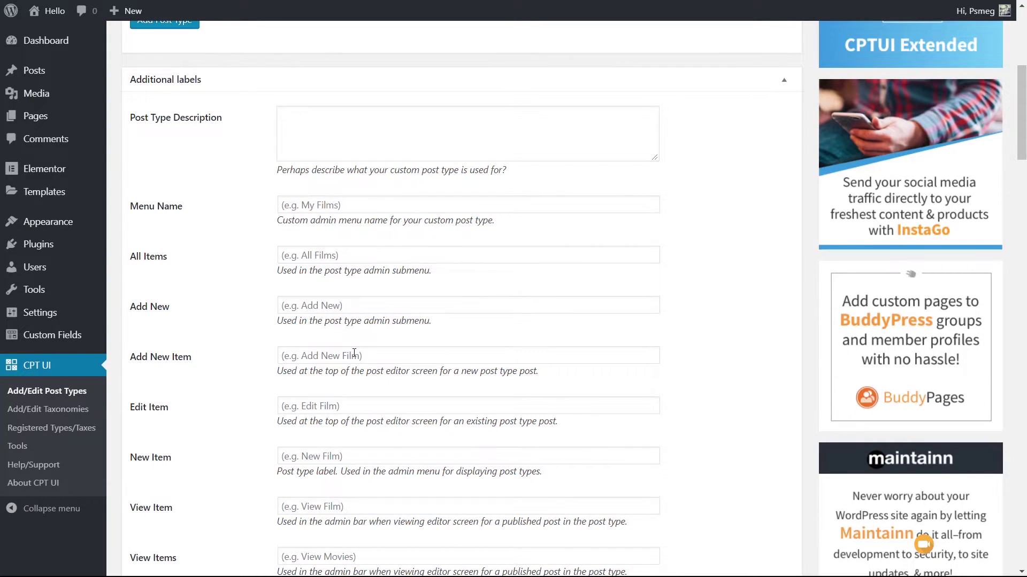
scroll(354, 353, "down", 4)
scroll(353, 357, "down", 14)
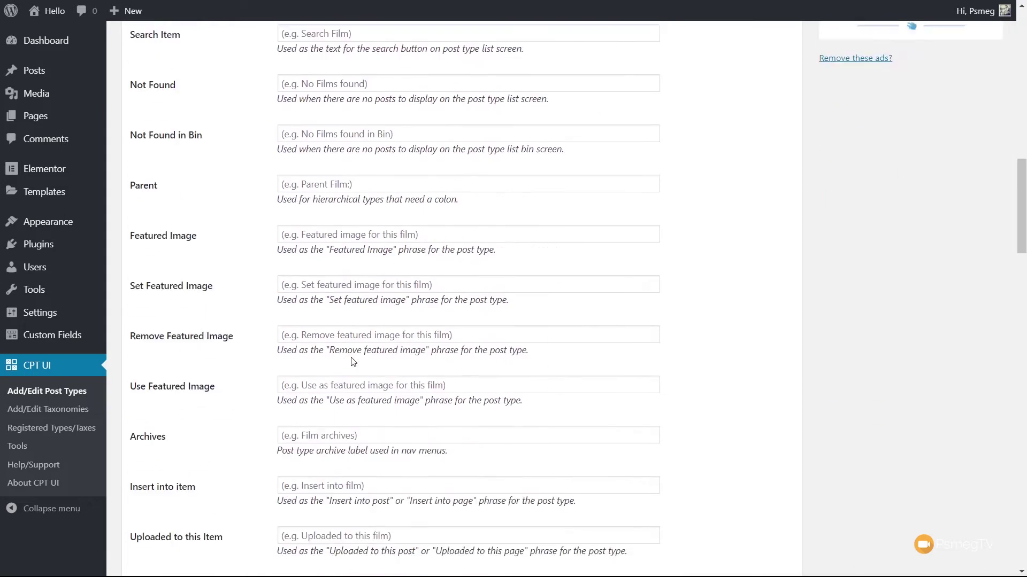
scroll(353, 359, "down", 1)
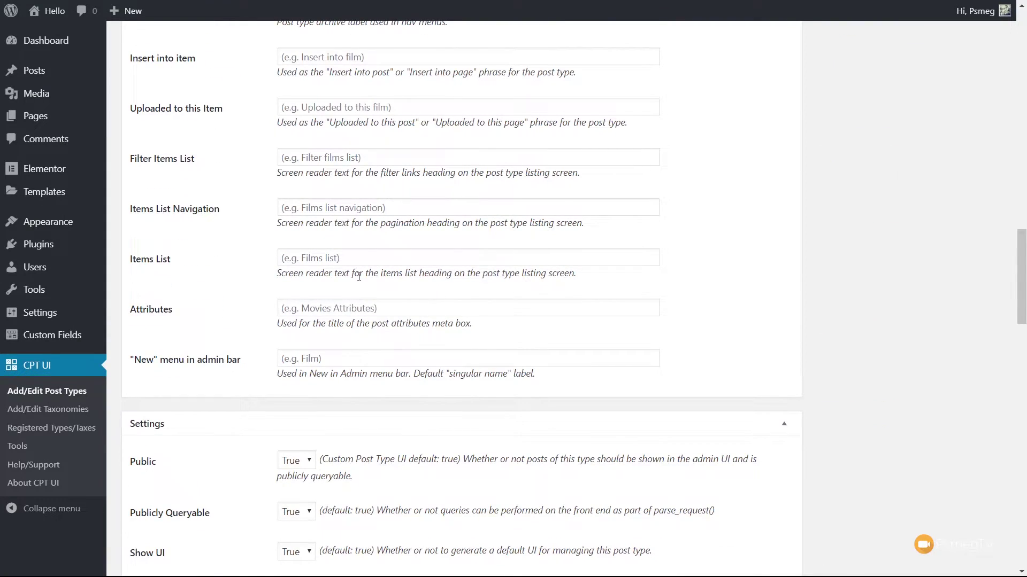
scroll(352, 358, "down", 5)
scroll(358, 280, "down", 1)
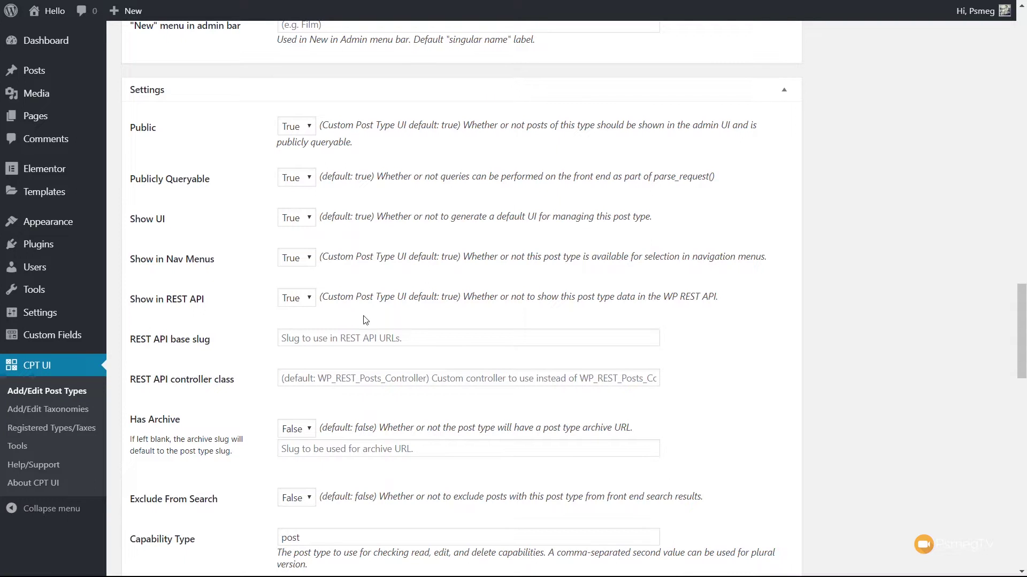
scroll(231, 381, "down", 1)
scroll(231, 381, "down", 2)
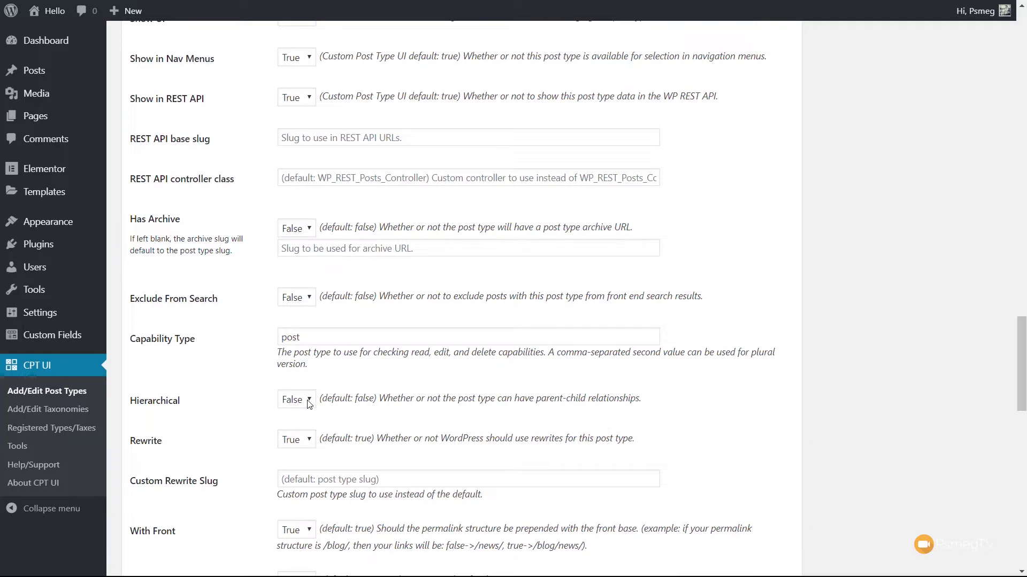
left_click(297, 430)
left_click(310, 229)
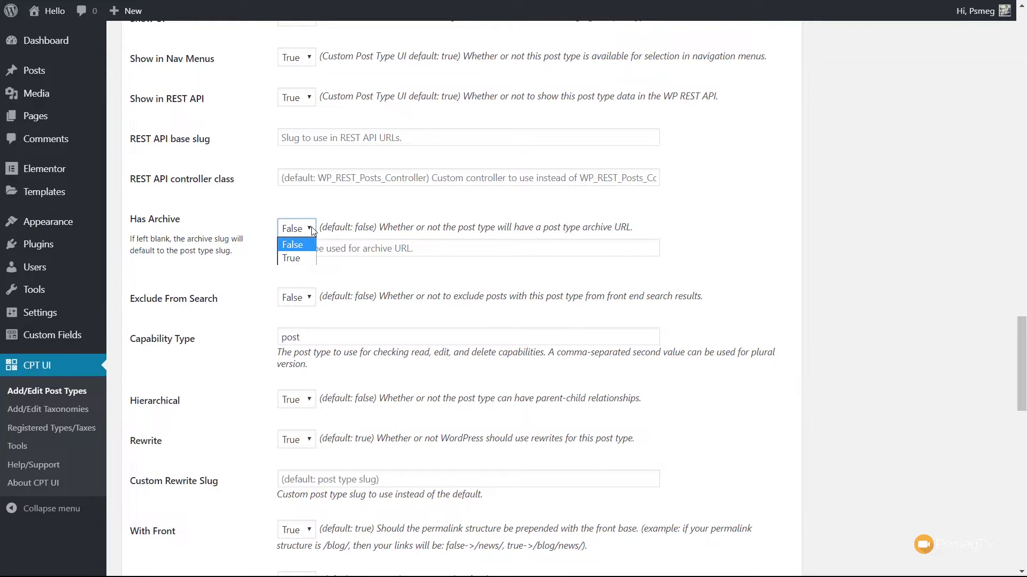
left_click(297, 258)
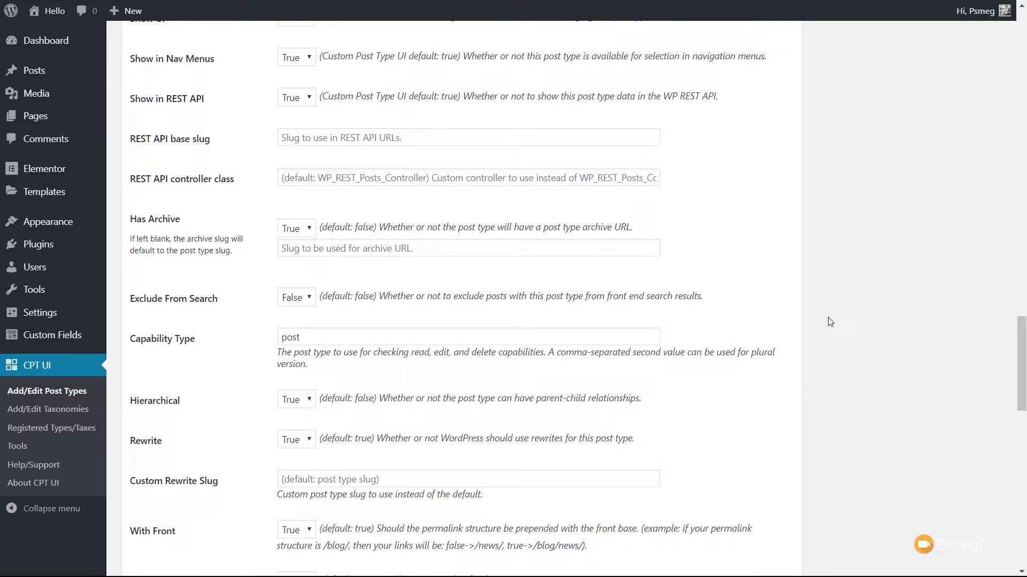
- Switch to the WordPress Dashicons page, select the dashicons-admin-home icon and copy its HTML code for the menu icon
scroll(831, 337, "down", 5)
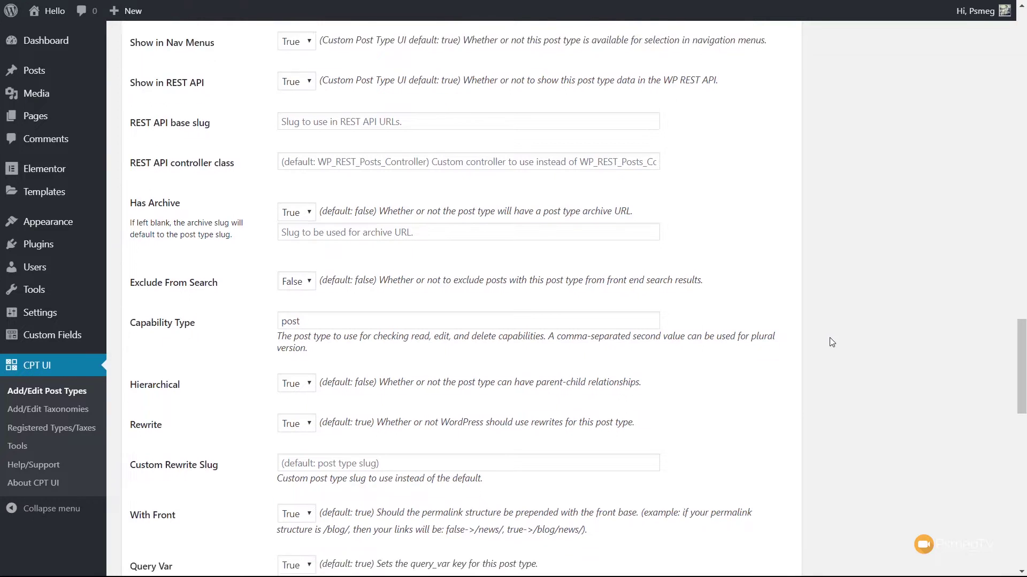
scroll(829, 338, "down", 7)
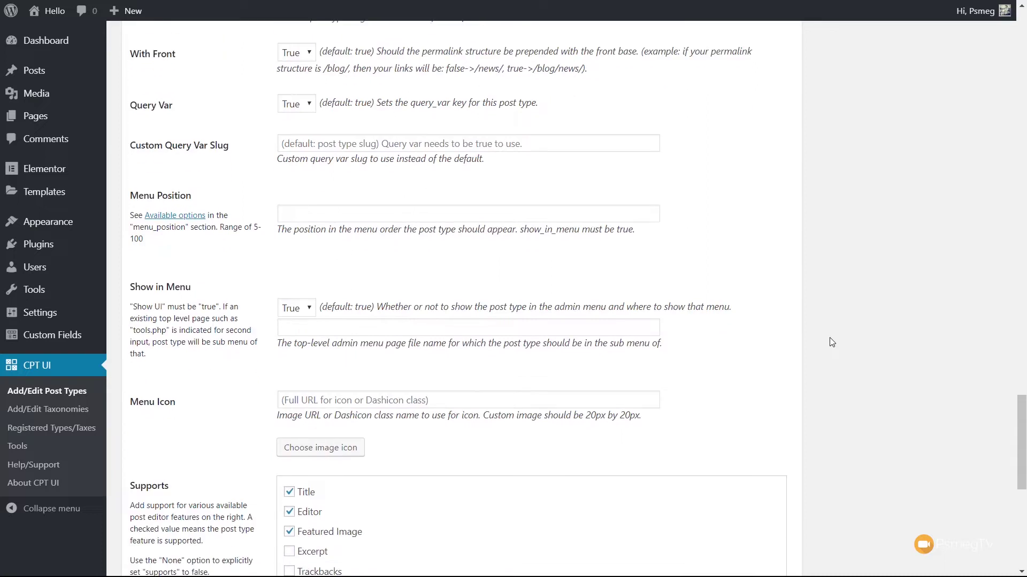
scroll(830, 337, "down", 1)
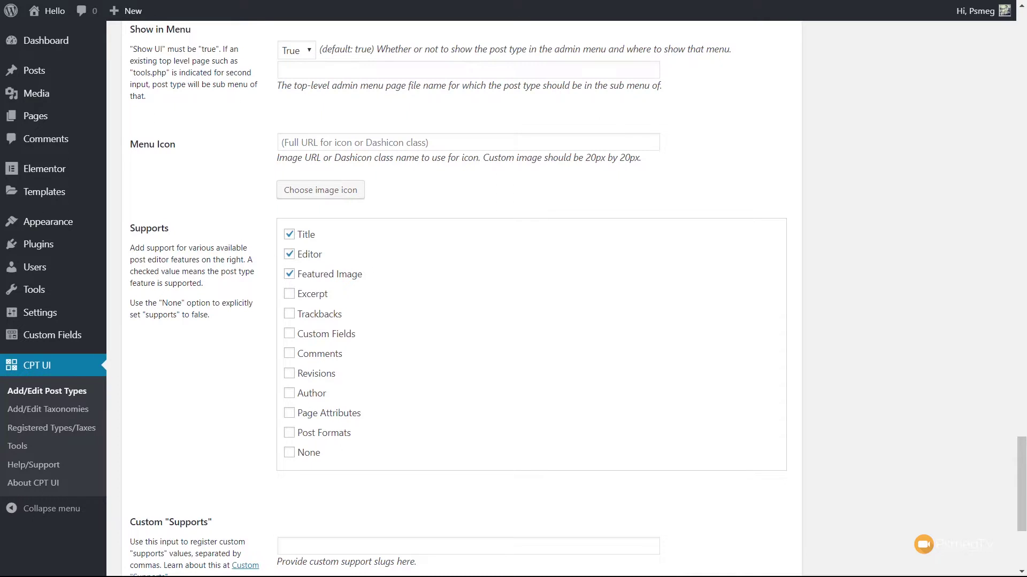
key("ctrl+Tab")
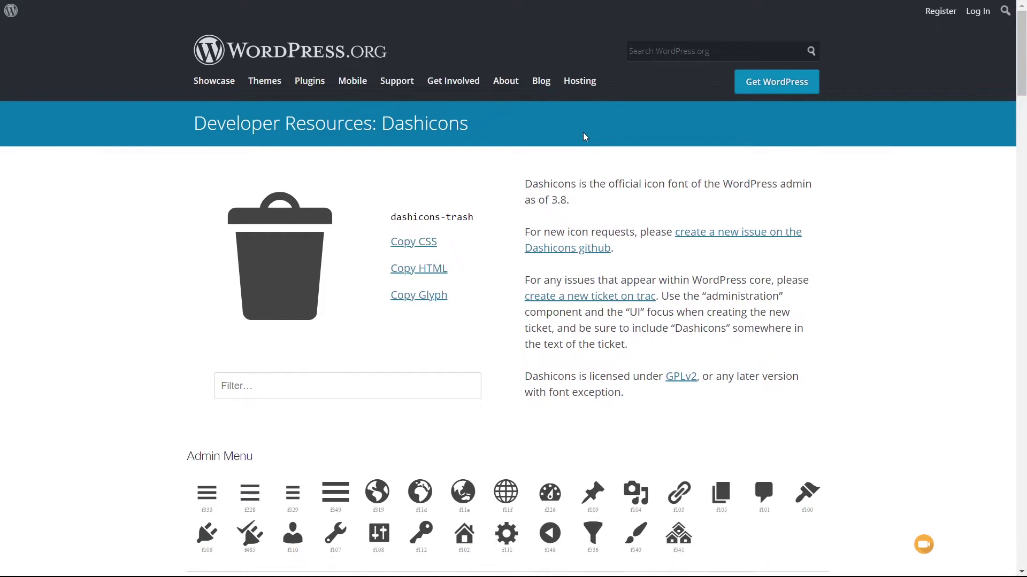
scroll(872, 340, "down", 1)
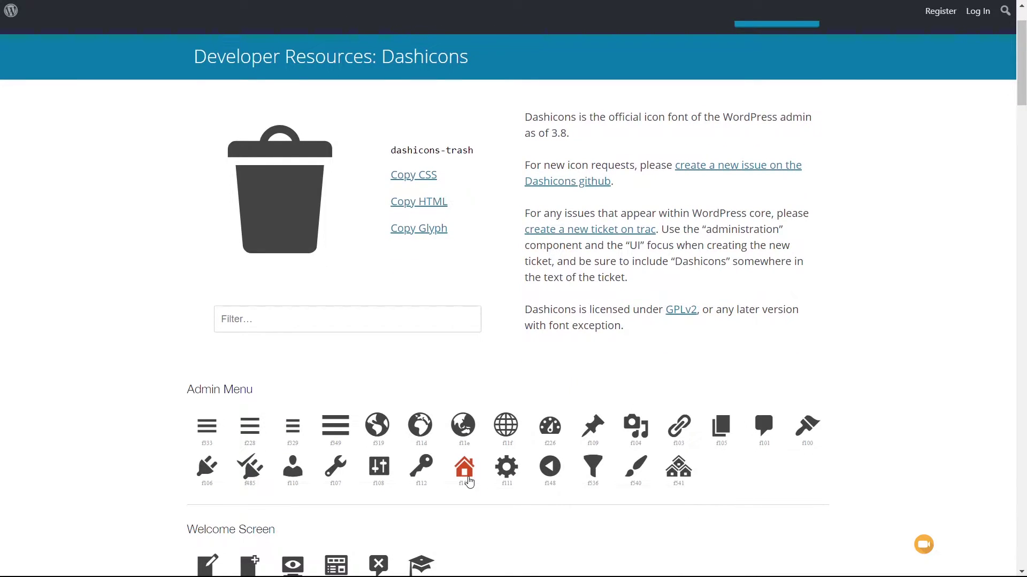
left_click(469, 482)
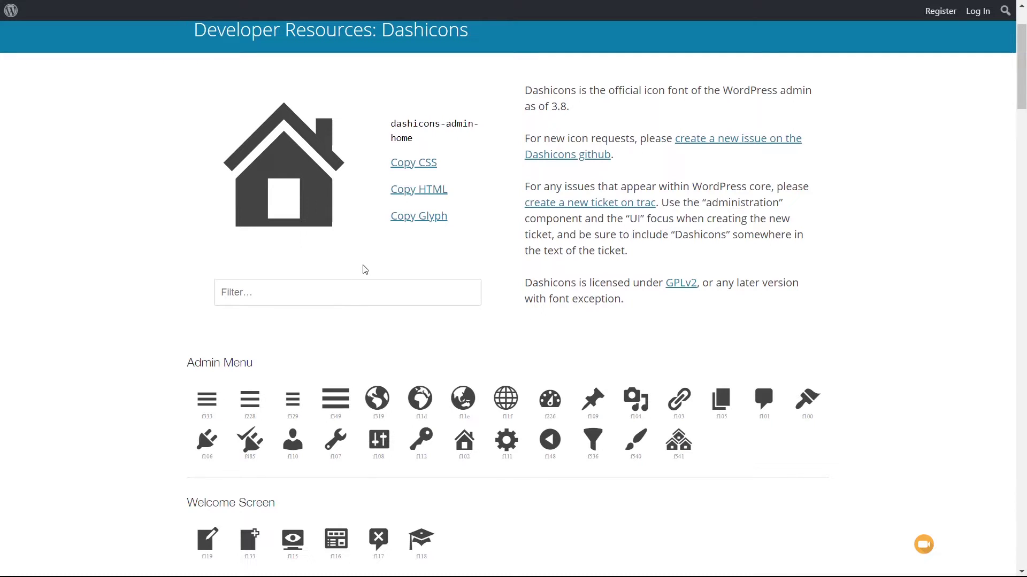
left_click(416, 191)
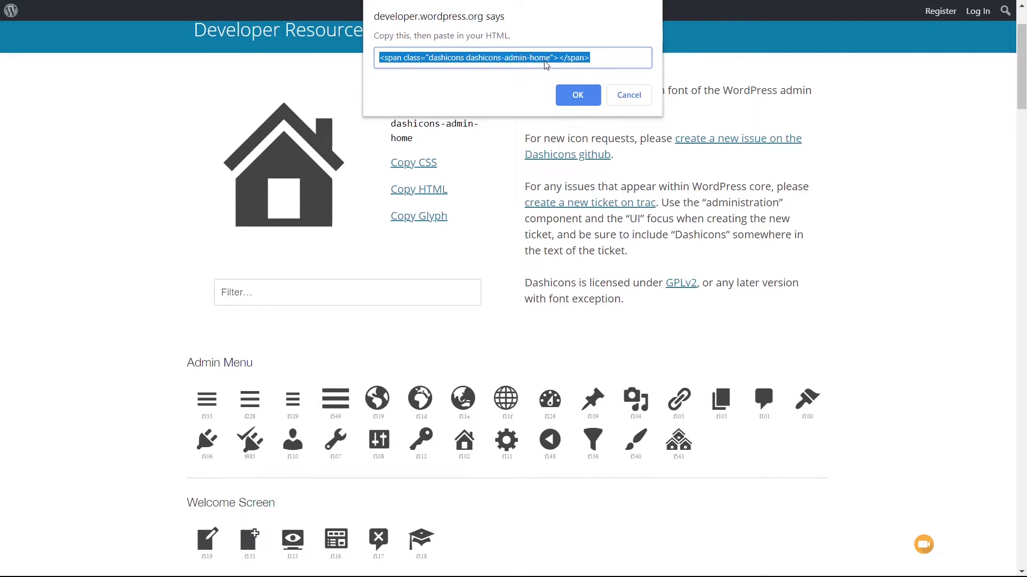
right_click(544, 64)
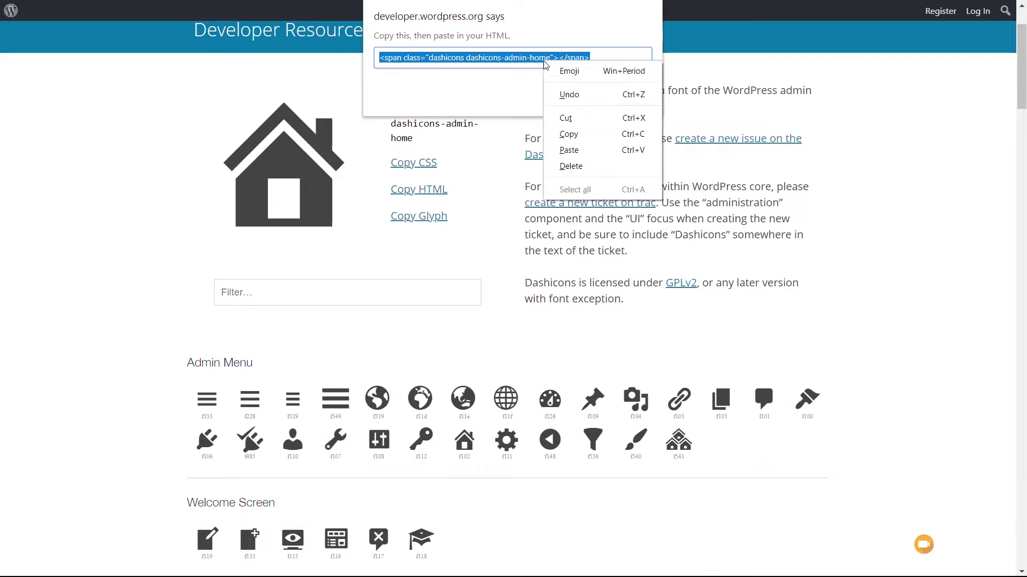
left_click(575, 131)
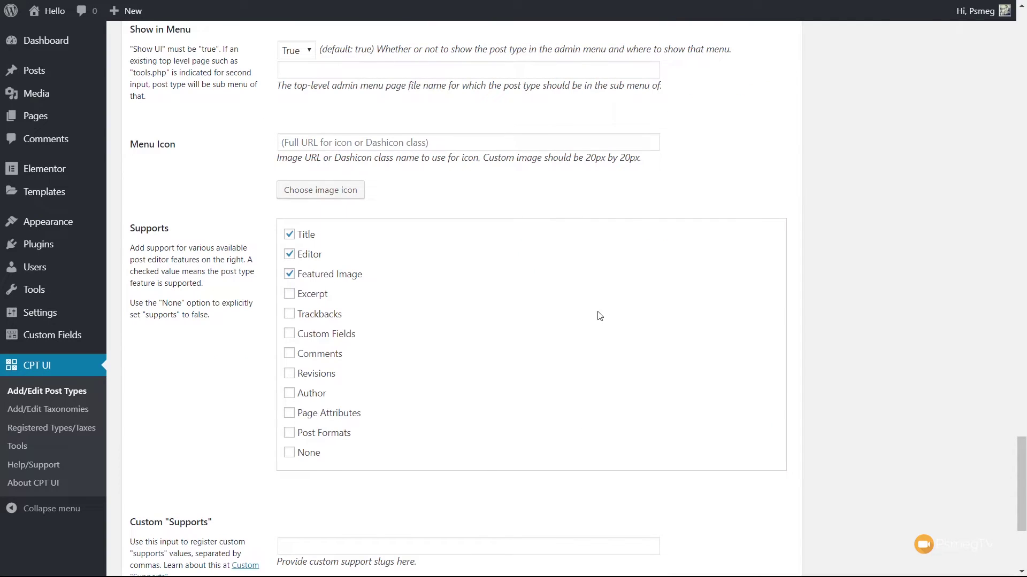
- Set the post type's menu icon to dashicons-admin-home, stripping the surrounding span code, and save the post type
left_click(310, 140)
key("ctrl+v")
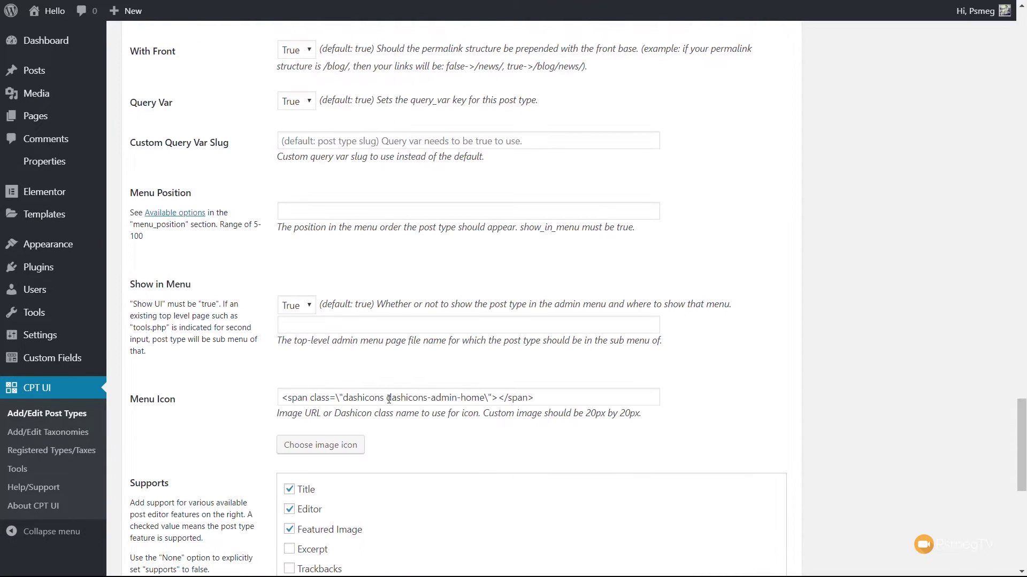
left_click_drag(388, 398, 237, 405)
key("BackSpace")
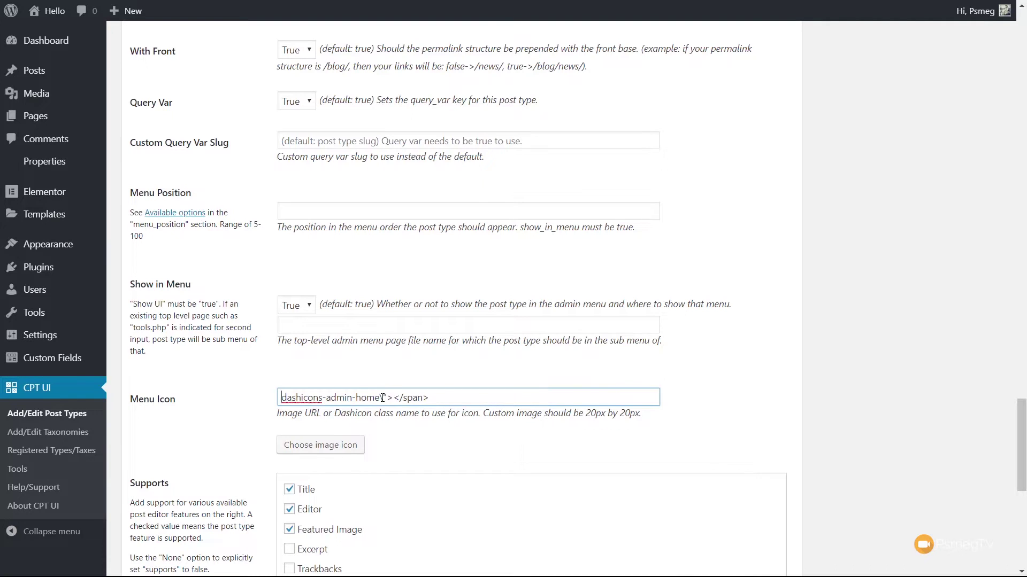
left_click_drag(379, 398, 430, 398)
key("BackSpace")
scroll(644, 495, "down", 9)
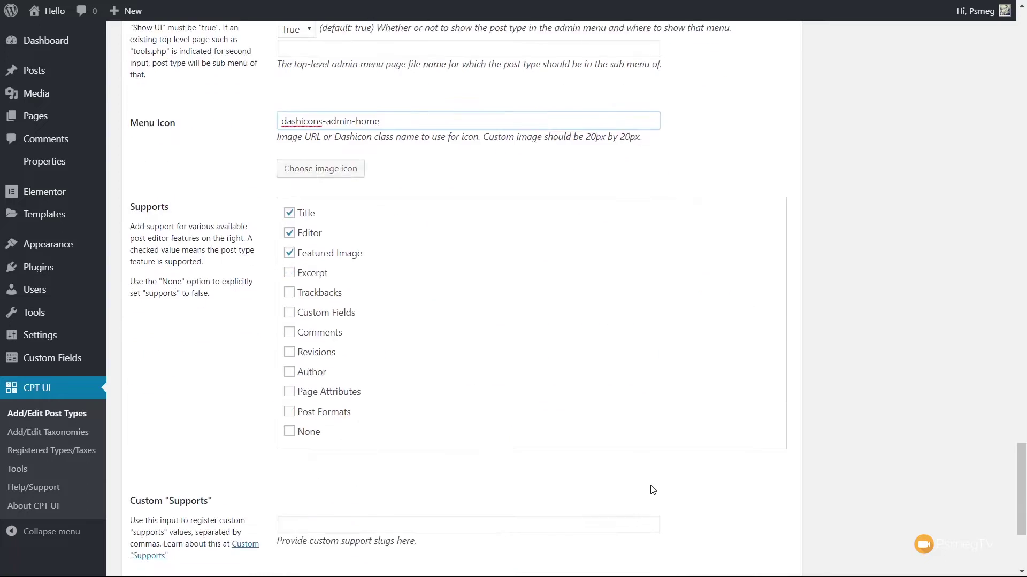
left_click(147, 518)
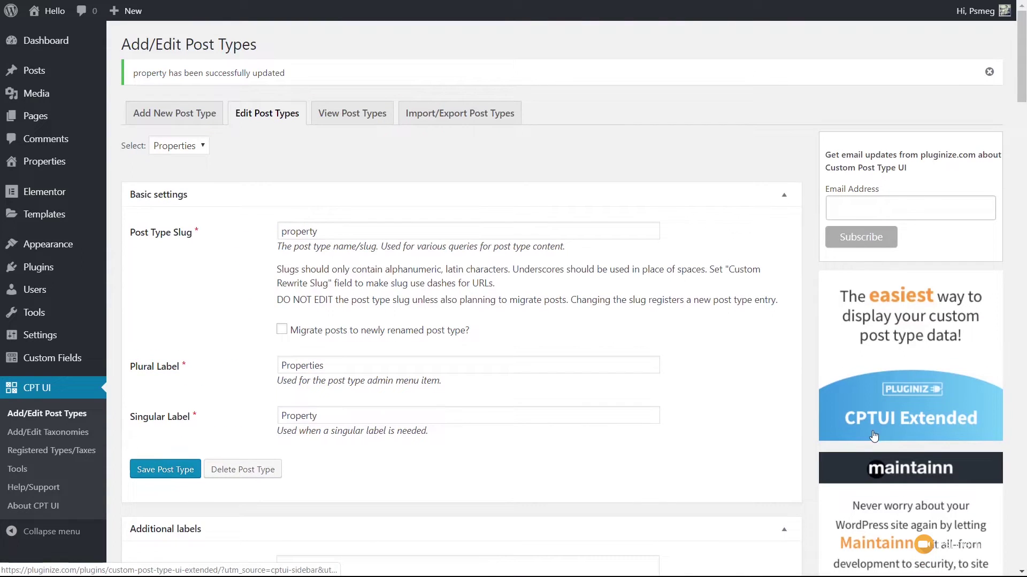
mouse_move(69, 163)
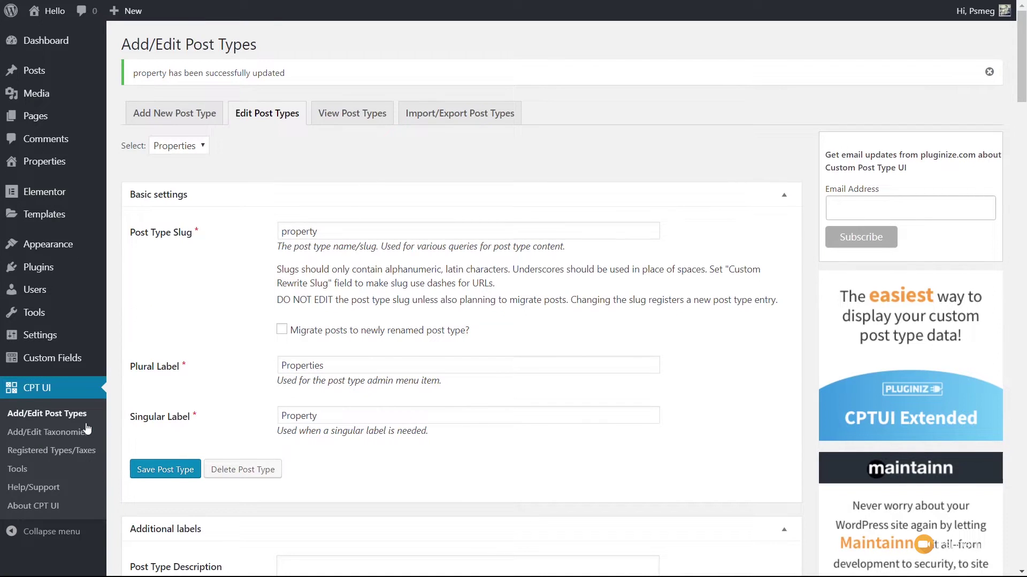
- Fill in a new taxonomy with slug property_type, plural label Property Types and singular label Property Type, attached to the Properties post type
left_click(31, 440)
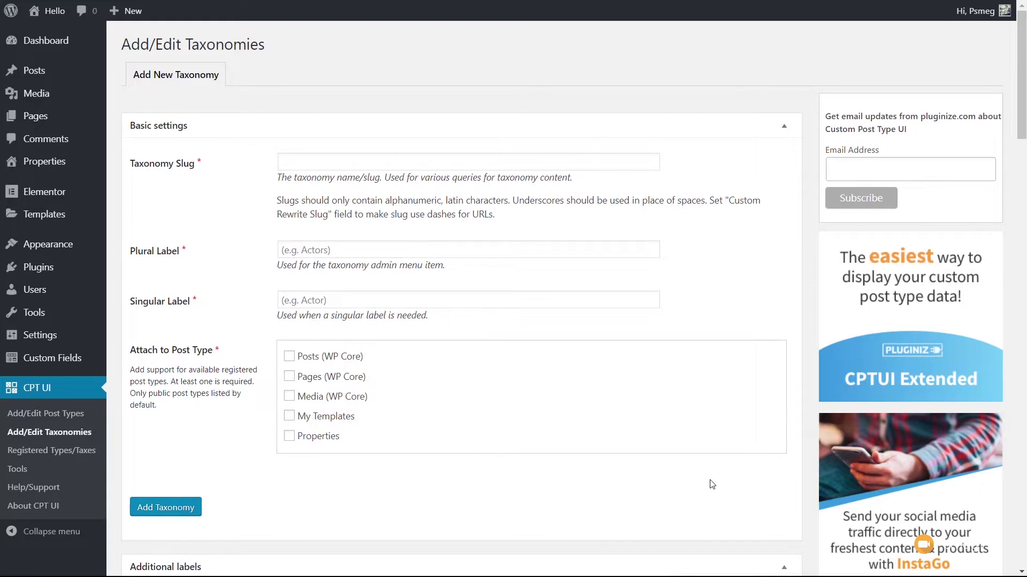
left_click(358, 164)
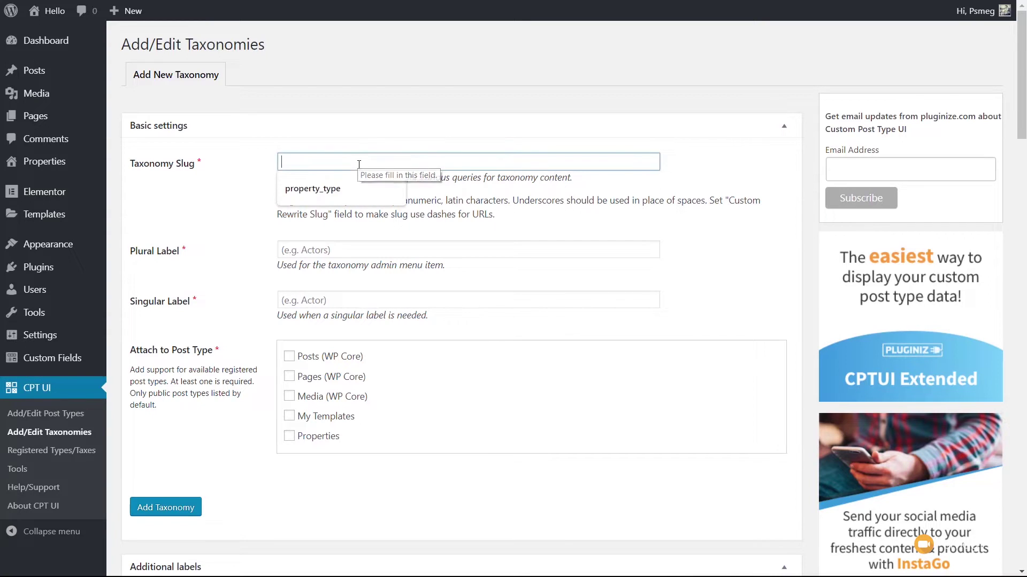
left_click(346, 190)
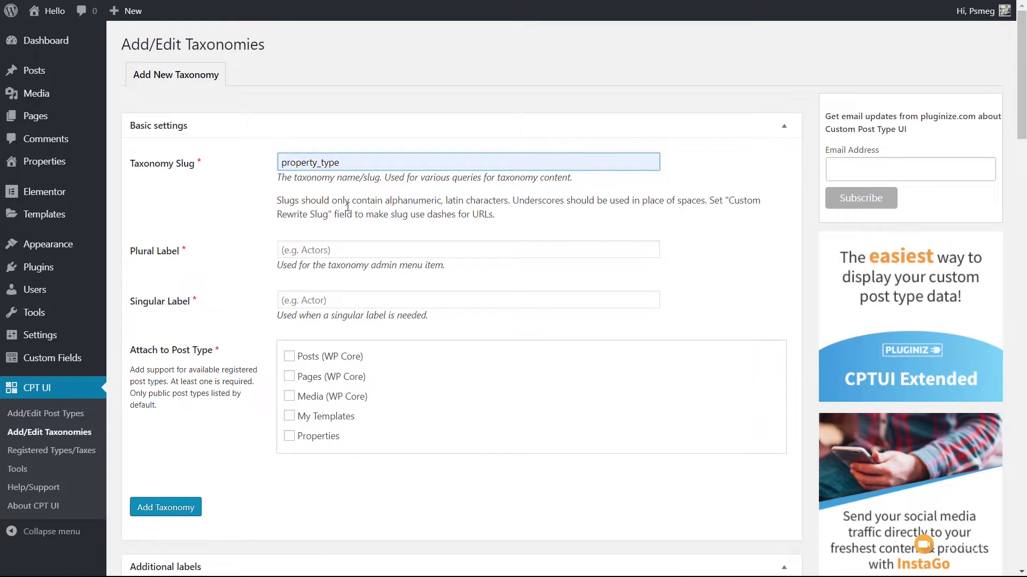
left_click(339, 250)
left_click(328, 276)
left_click(336, 301)
left_click(332, 327)
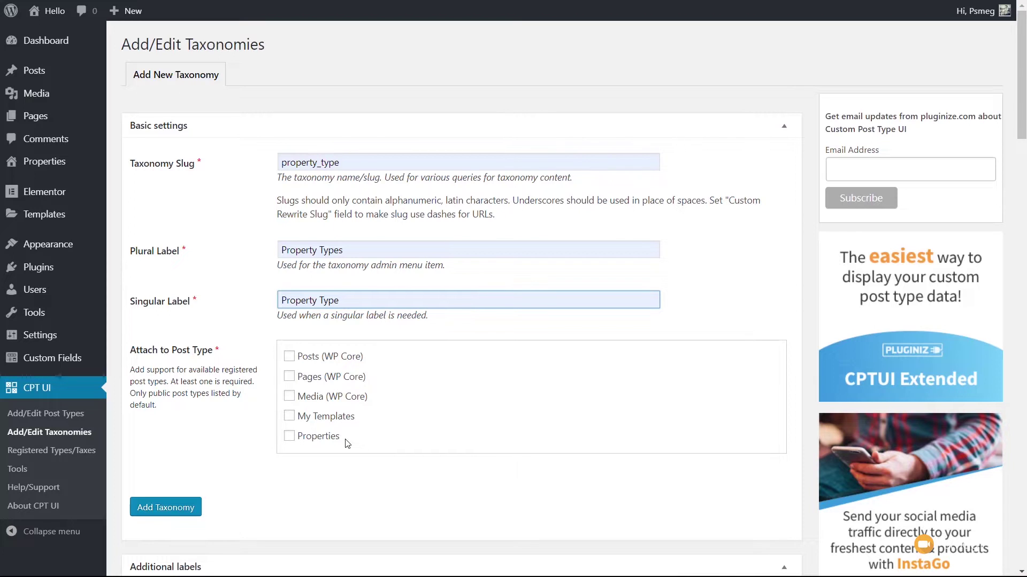
left_click(308, 436)
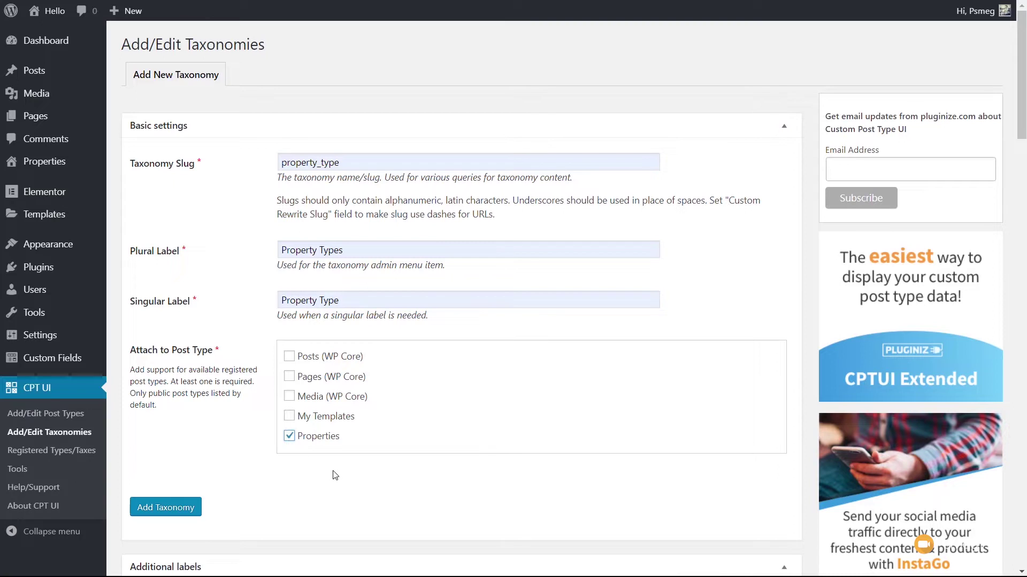
- Set Hierarchical to True in the taxonomy's settings and add the taxonomy
scroll(328, 481, "down", 9)
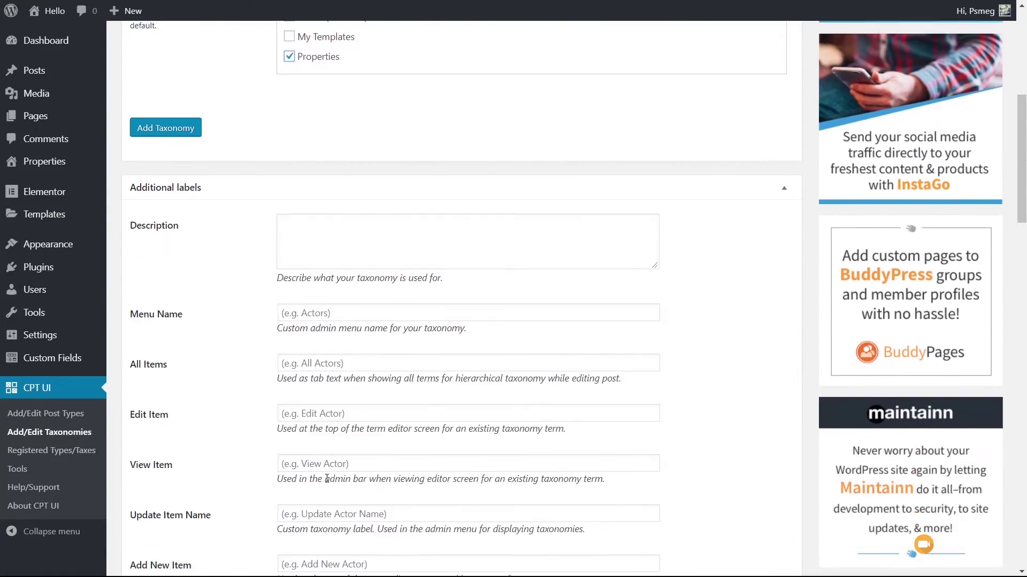
scroll(297, 484, "down", 15)
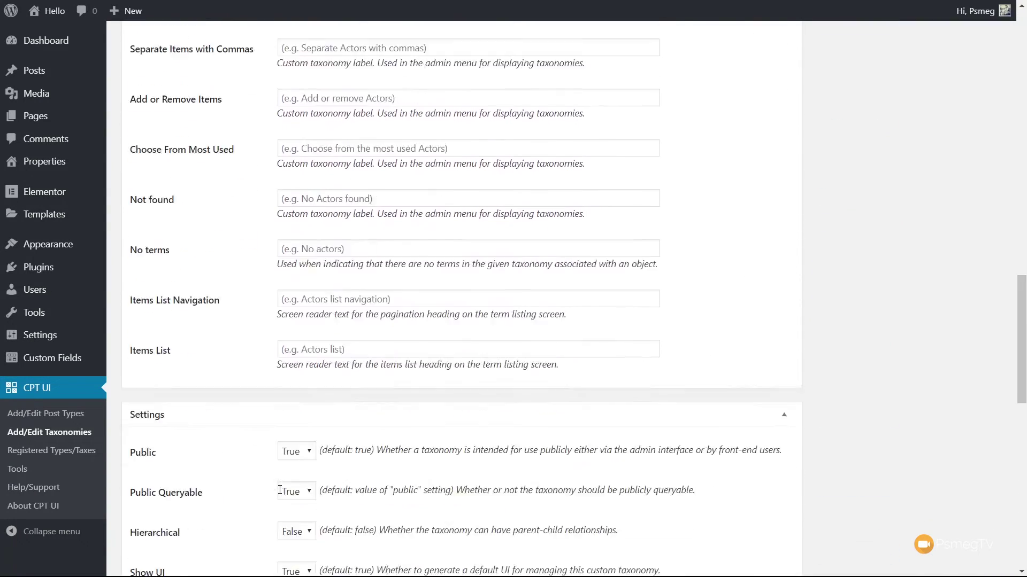
scroll(277, 495, "down", 2)
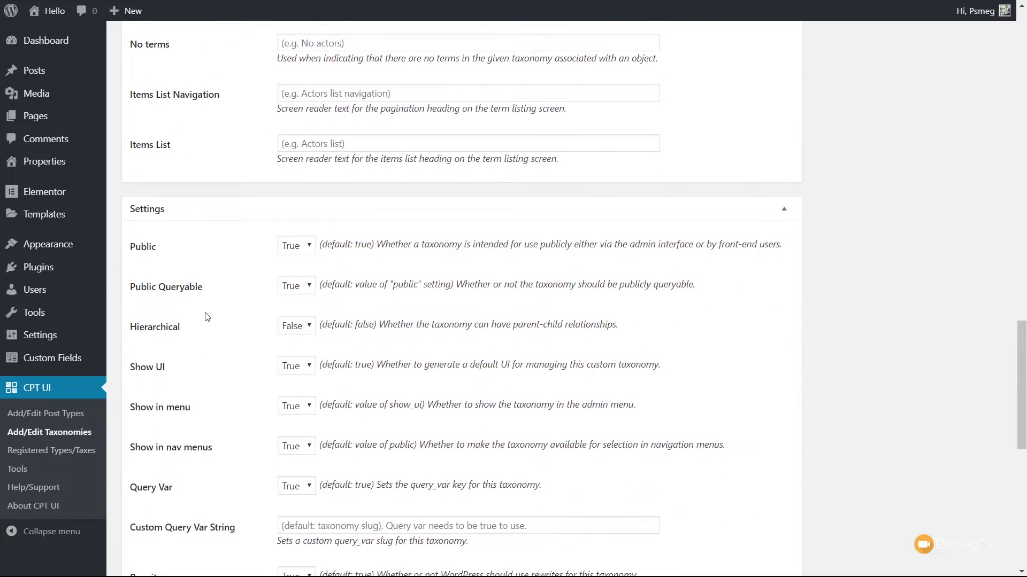
scroll(208, 318, "down", 1)
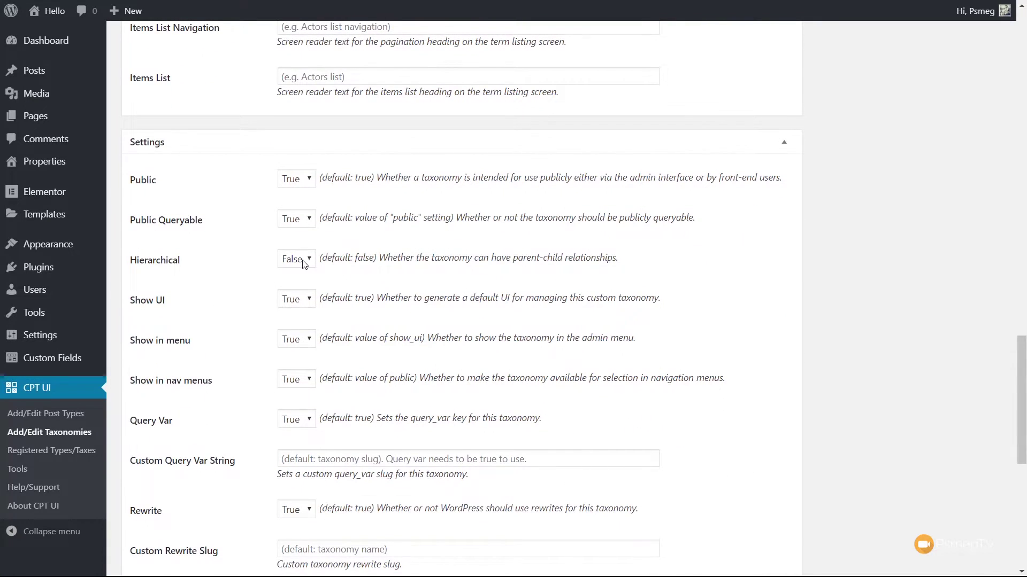
left_click(300, 288)
scroll(233, 481, "down", 3)
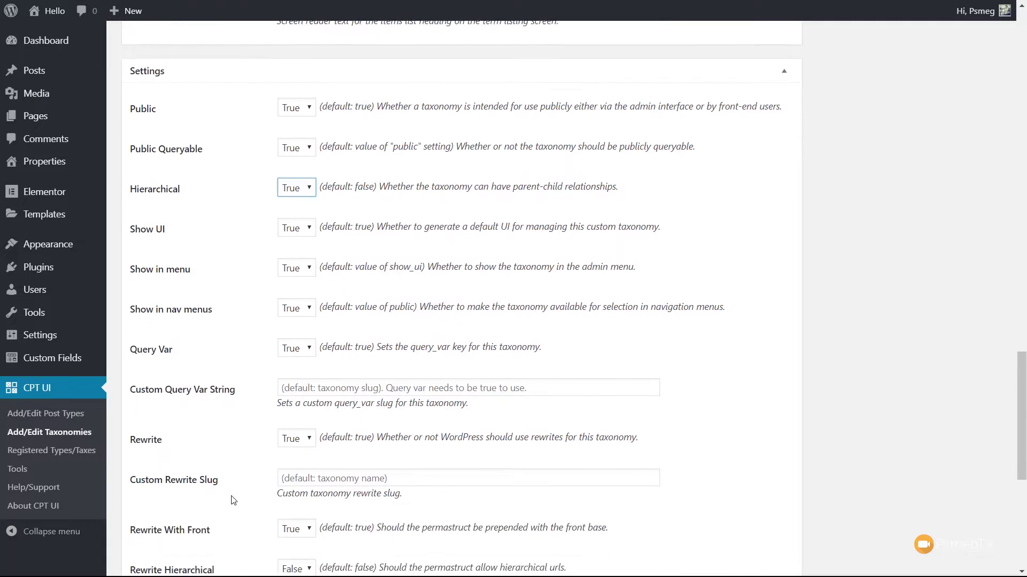
scroll(233, 501, "down", 2)
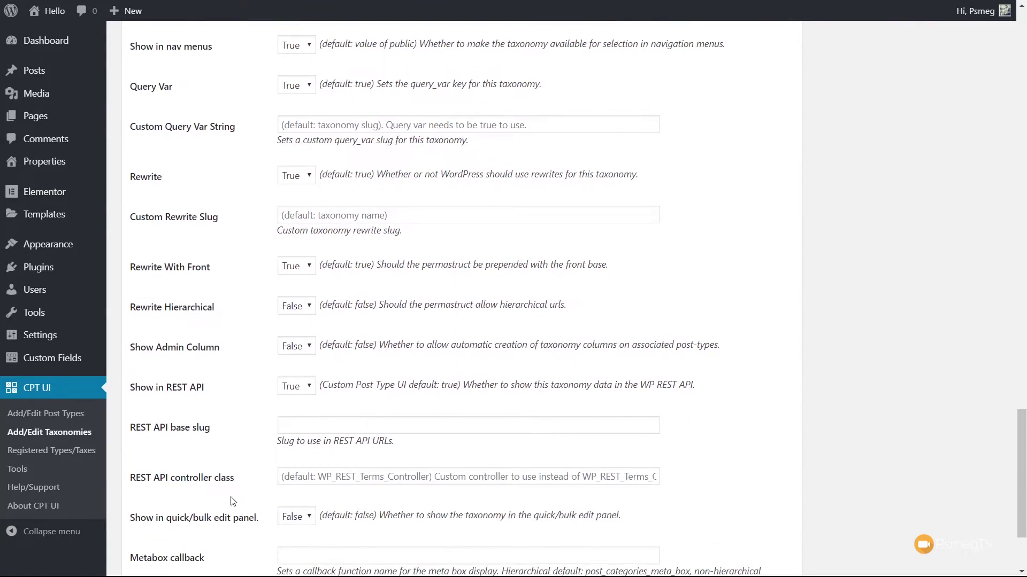
scroll(243, 430, "up", 20)
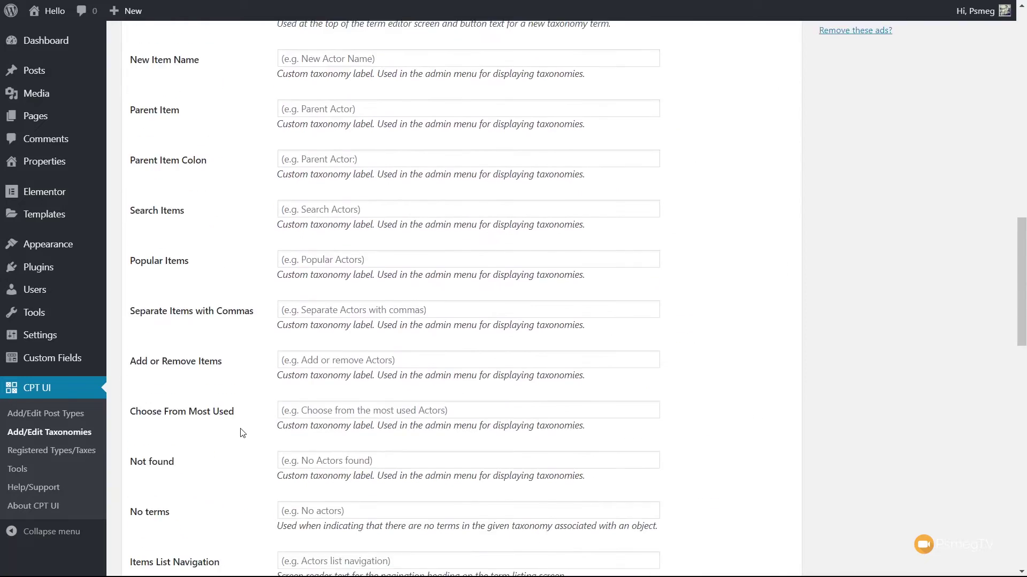
scroll(243, 431, "up", 4)
left_click(172, 384)
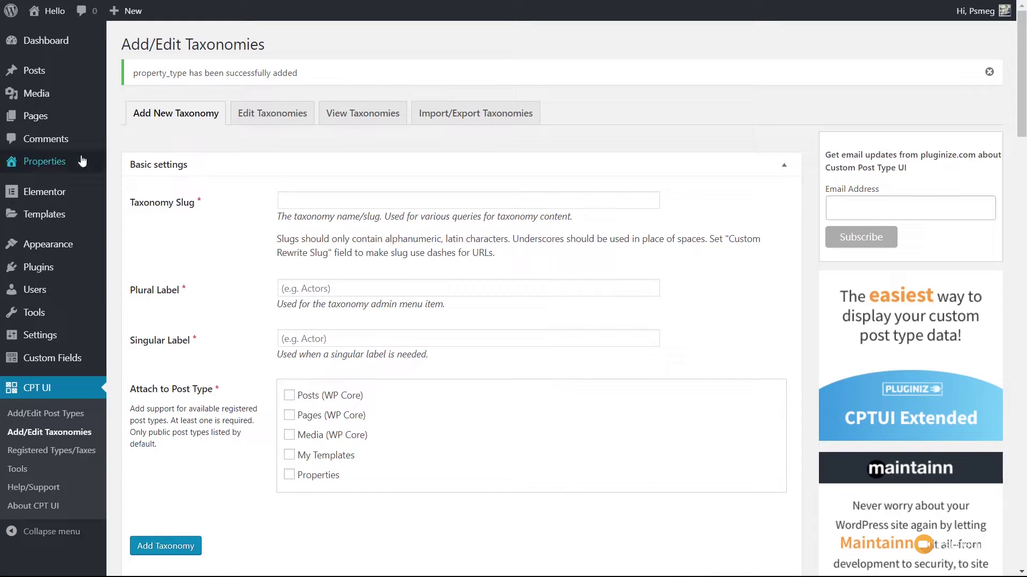
- Add the property types Flat, Apartment and House, and open the form for a new property
mouse_move(82, 161)
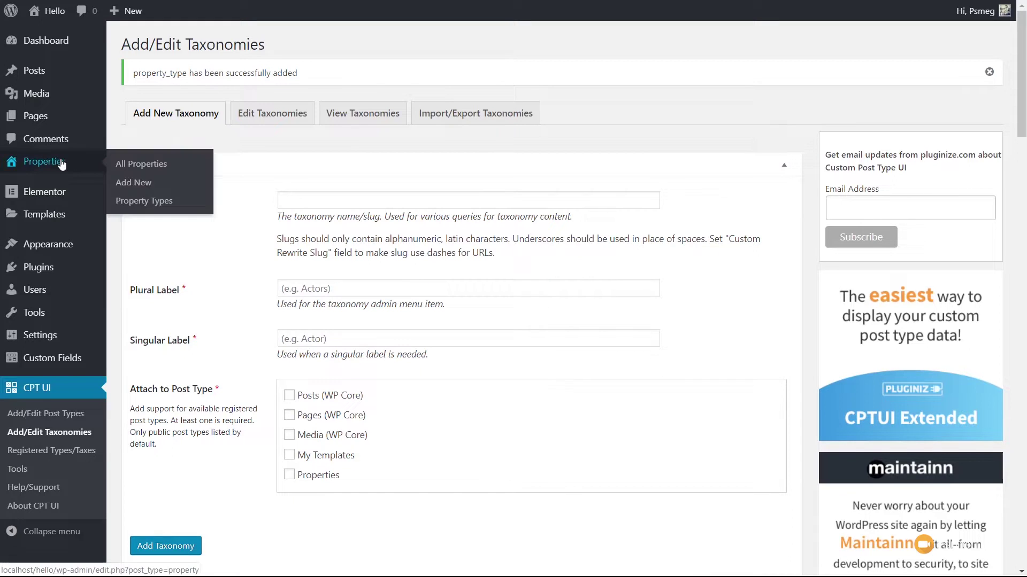
left_click(132, 203)
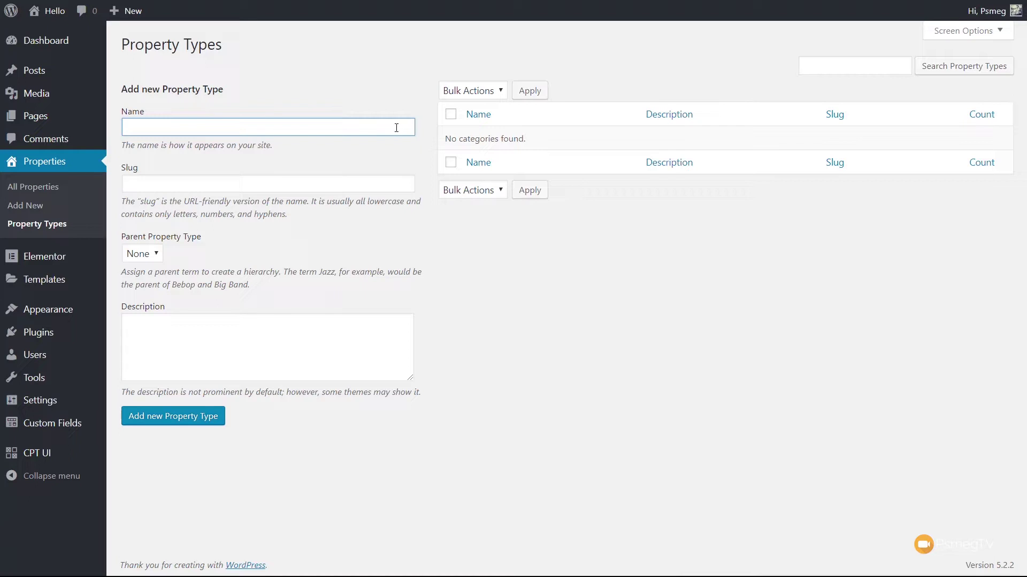
type("Flat")
left_click(167, 415)
left_click(155, 125)
type("Apartment")
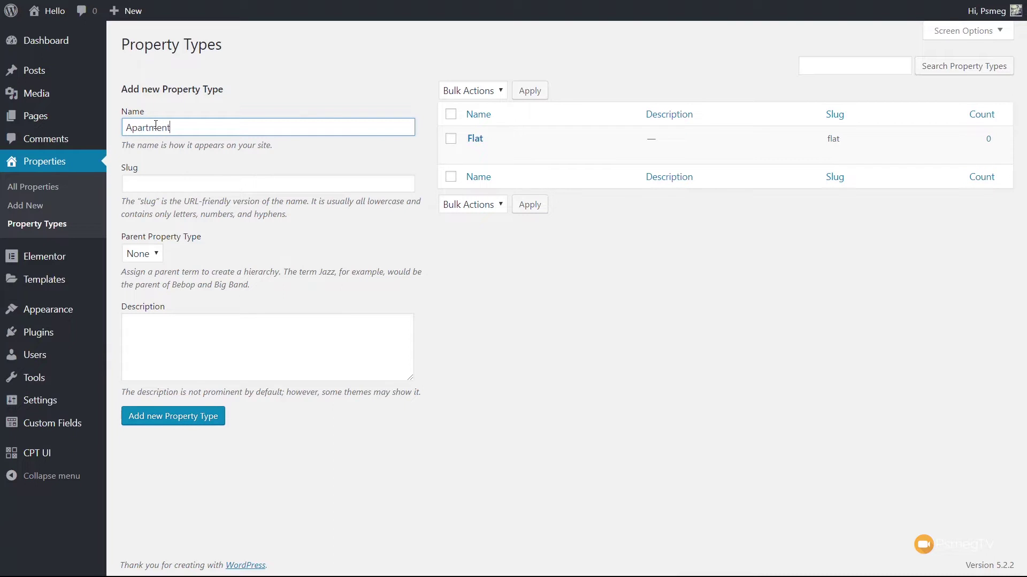
left_click(206, 417)
left_click(160, 127)
type("House")
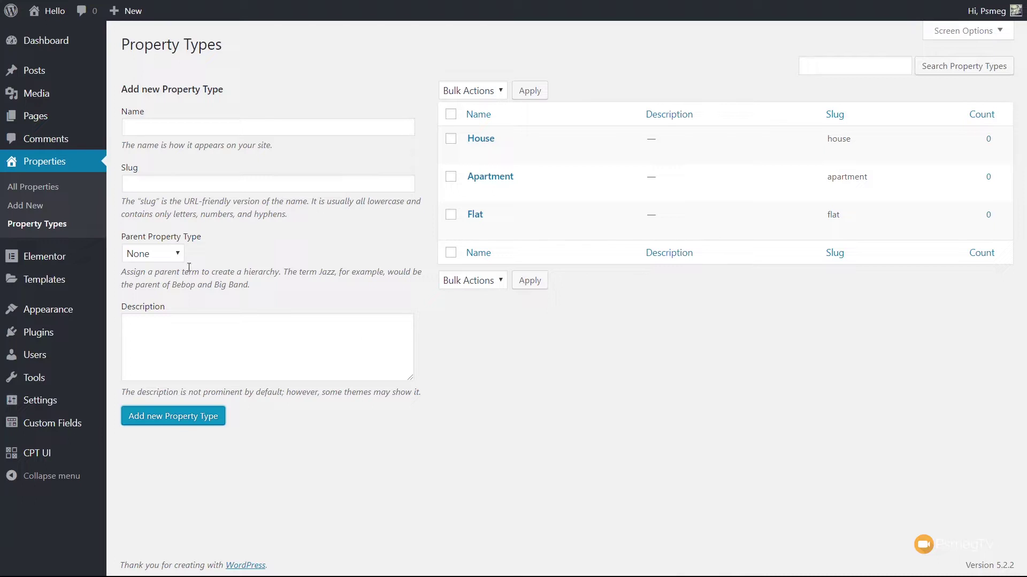
left_click(35, 210)
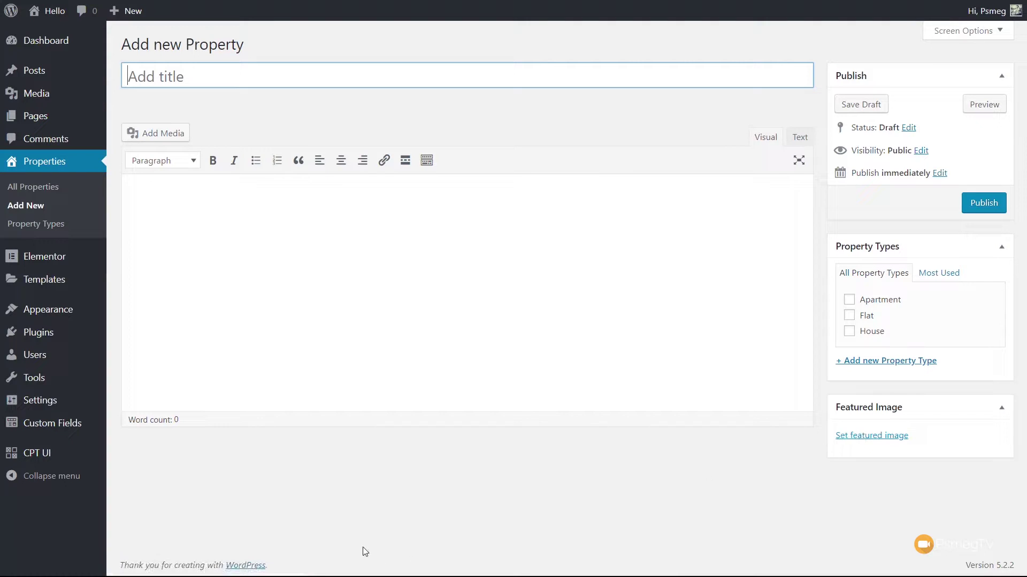
- Create a new custom field group titled Property
mouse_move(71, 435)
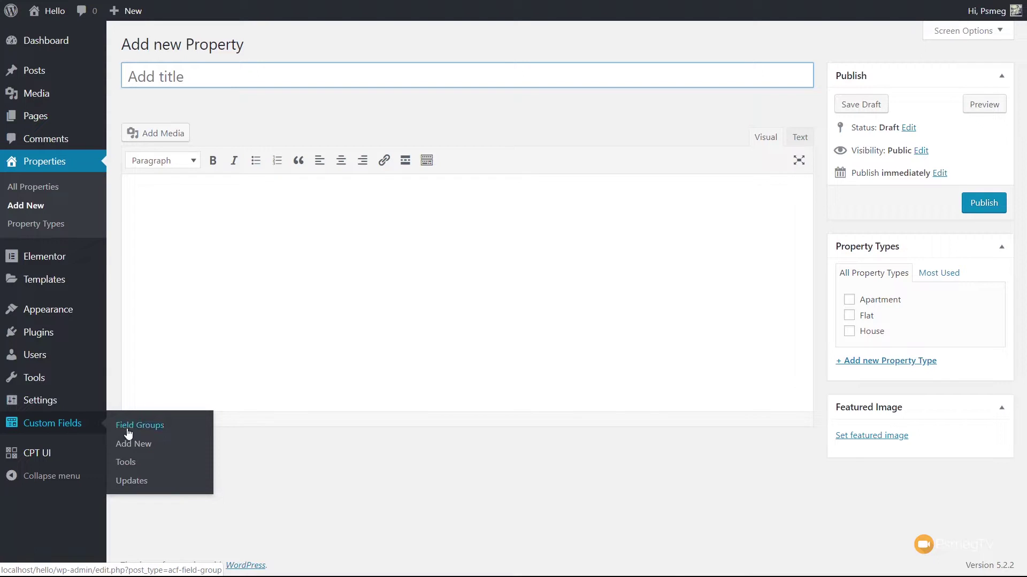
left_click(127, 452)
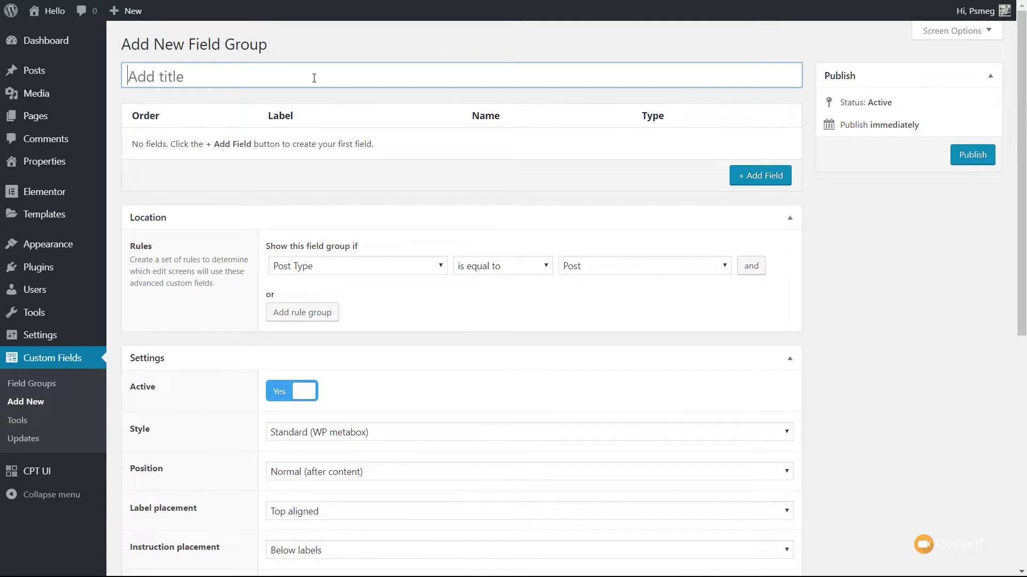
type("Property")
- Add a field labelled Location with the name location and type Text, and make it required
left_click(759, 181)
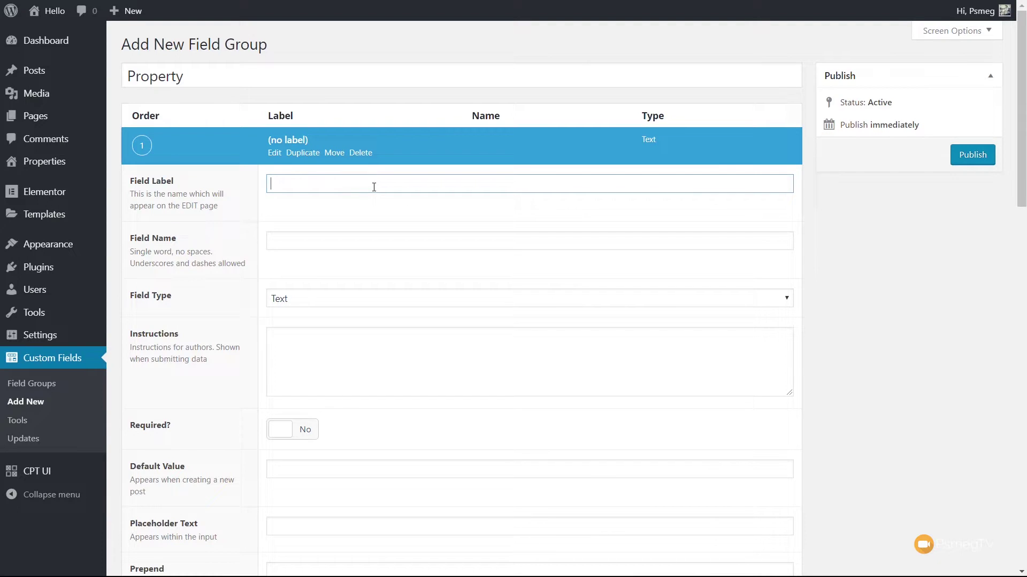
type("Location")
left_click(342, 240)
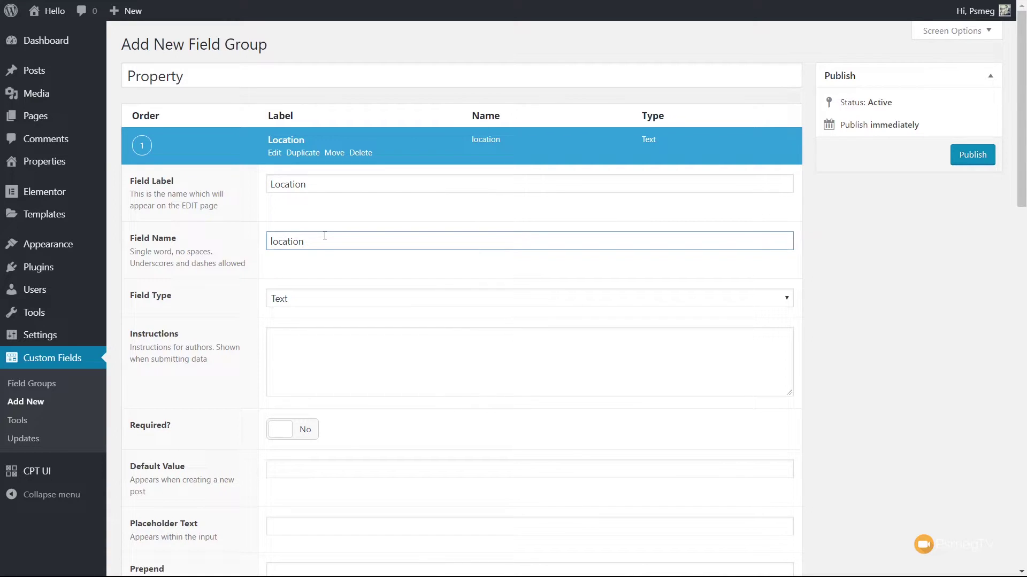
left_click(326, 304)
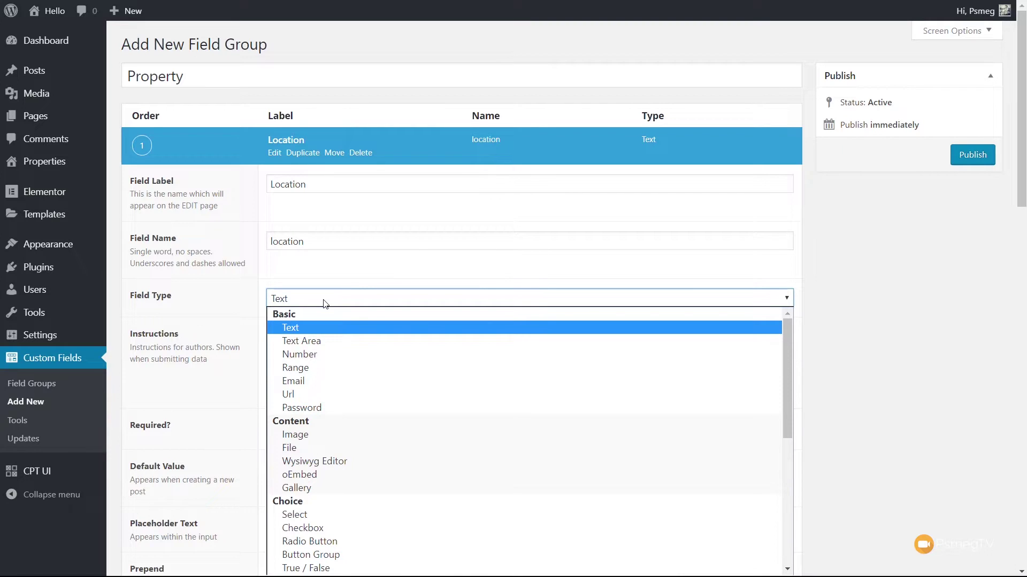
left_click(313, 329)
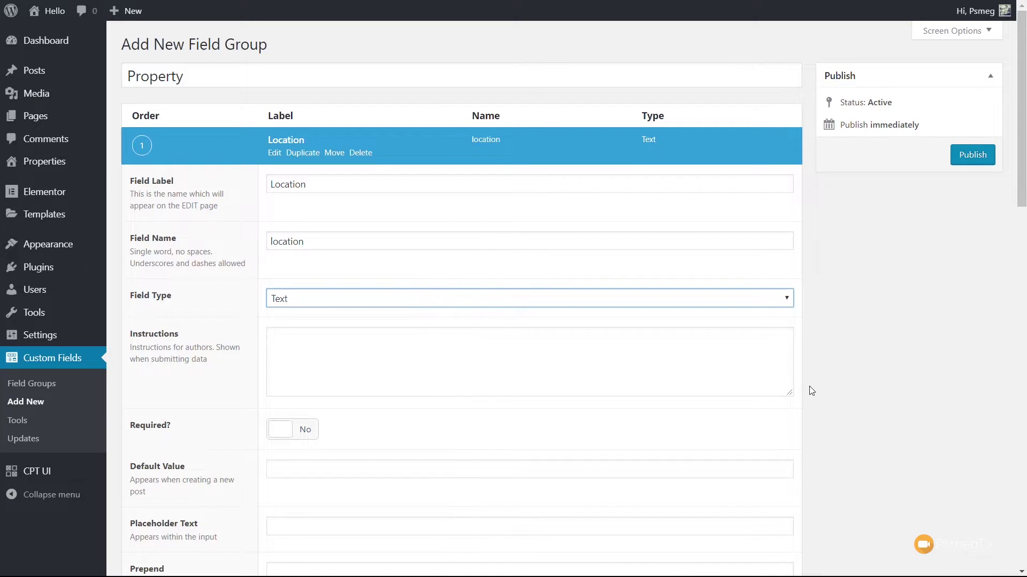
scroll(802, 364, "down", 3)
left_click(514, 241)
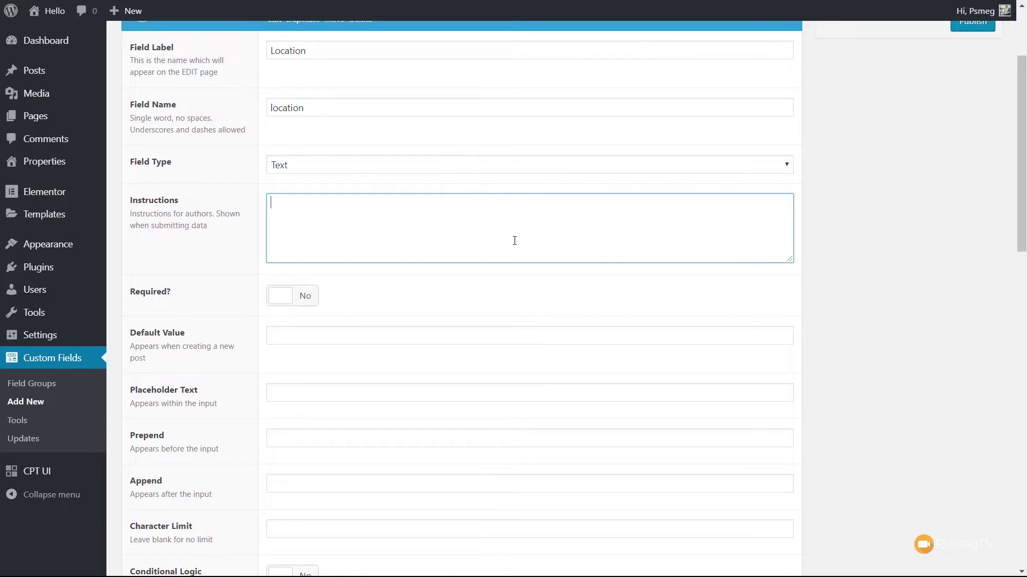
left_click(306, 301)
left_click(308, 299)
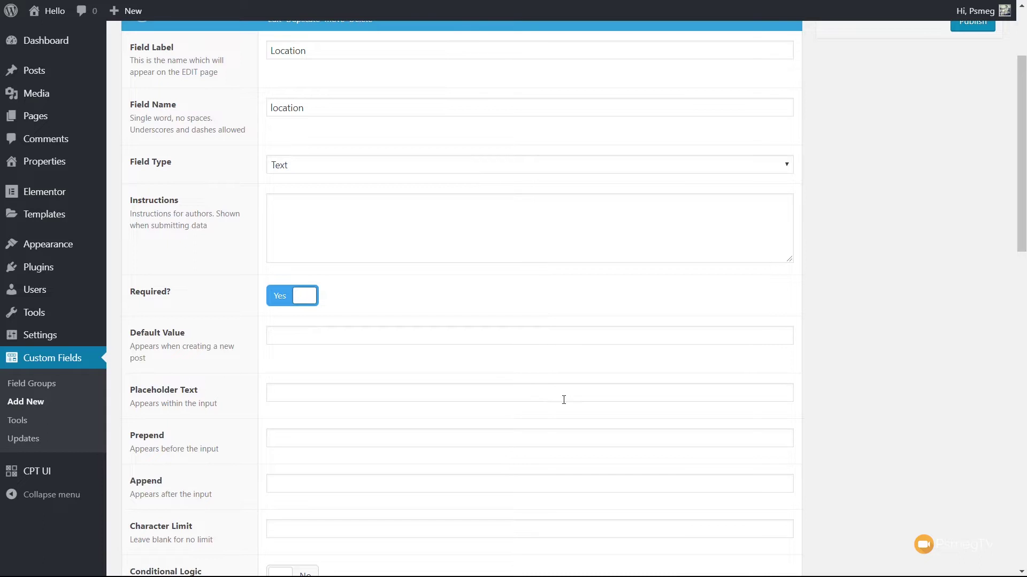
- Add a second field labelled Price with the name price and set its field type to Number
scroll(563, 400, "down", 5)
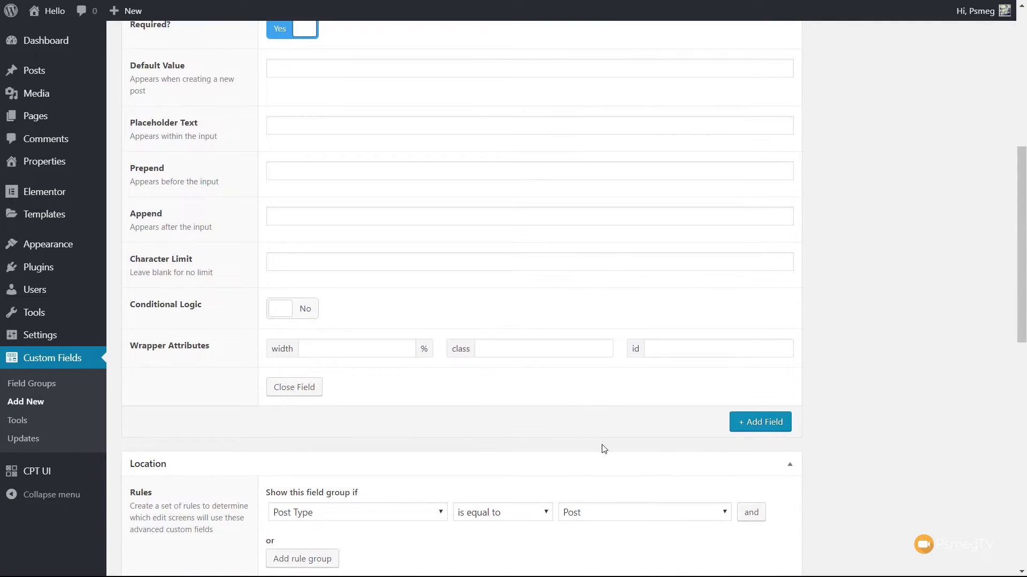
left_click(775, 425)
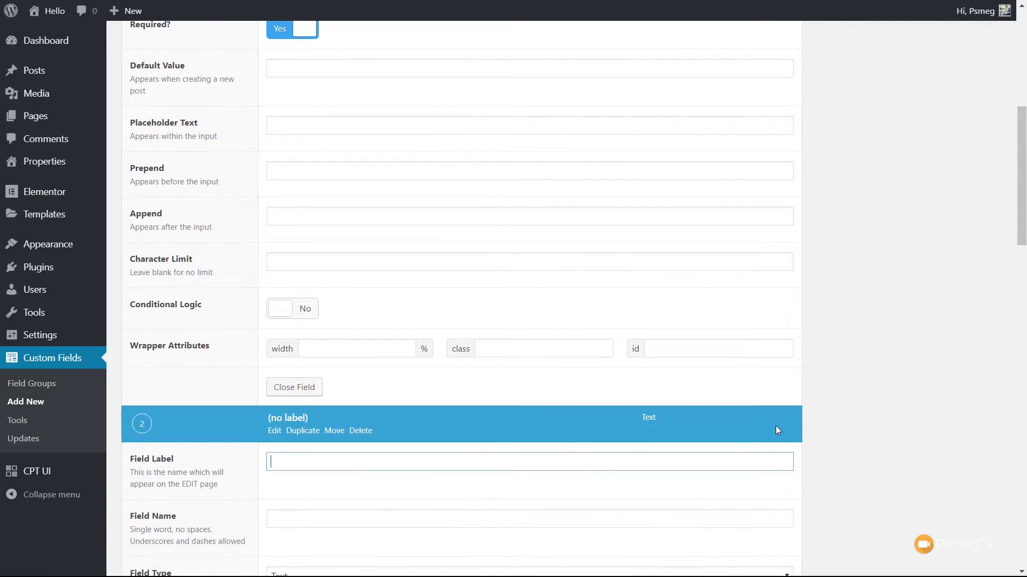
scroll(853, 419, "down", 4)
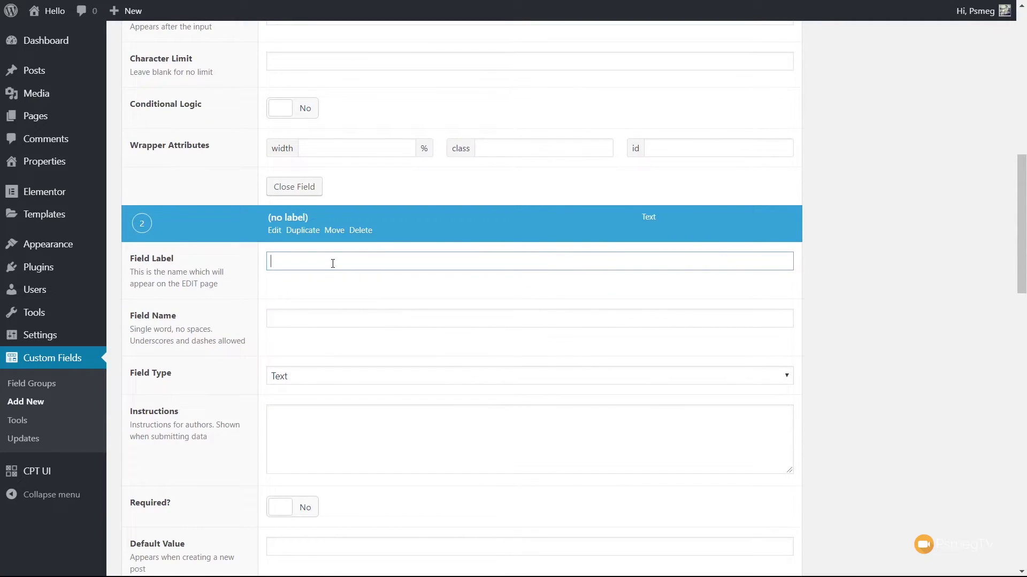
type("Price")
left_click(313, 325)
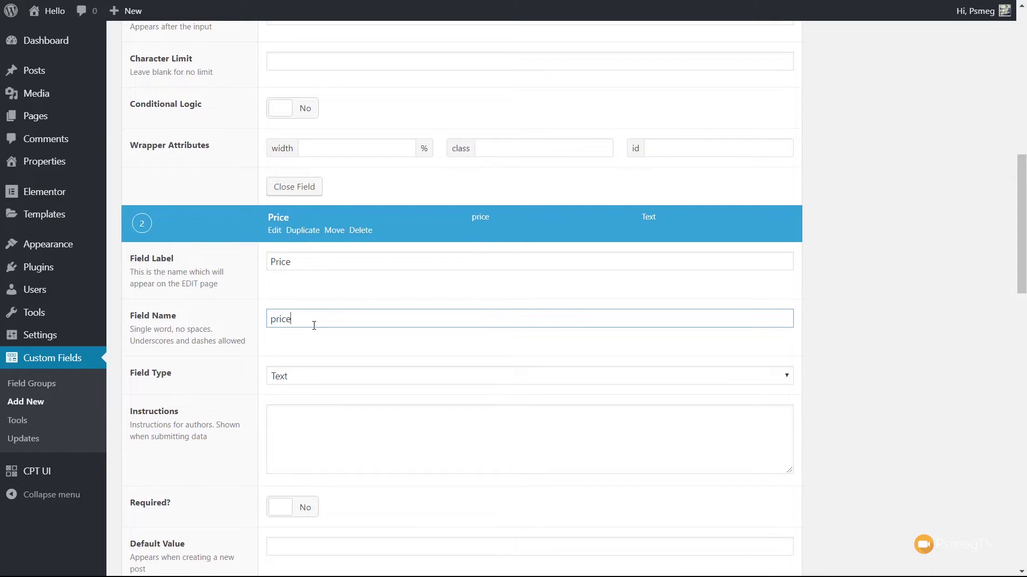
left_click(307, 382)
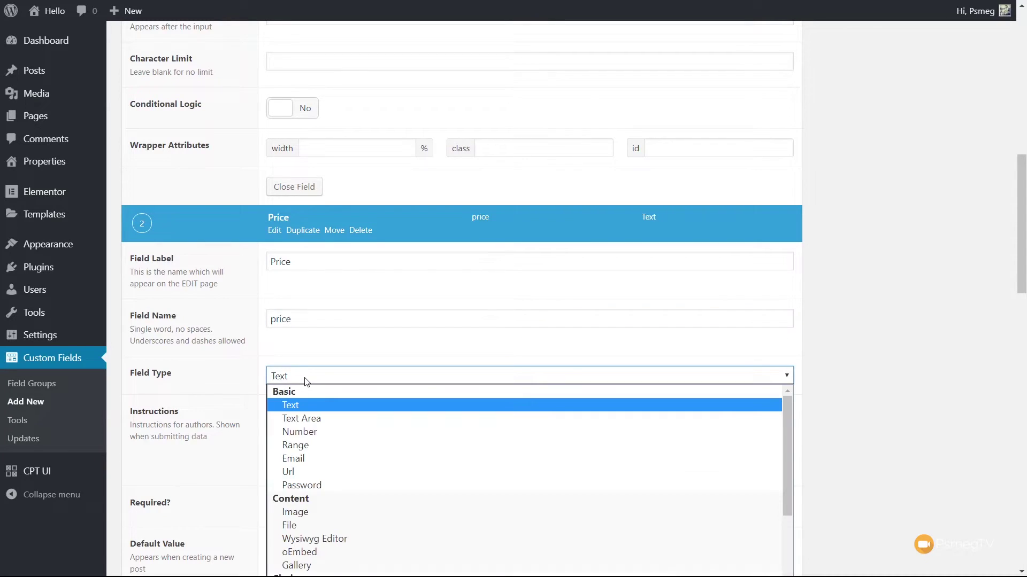
left_click(313, 434)
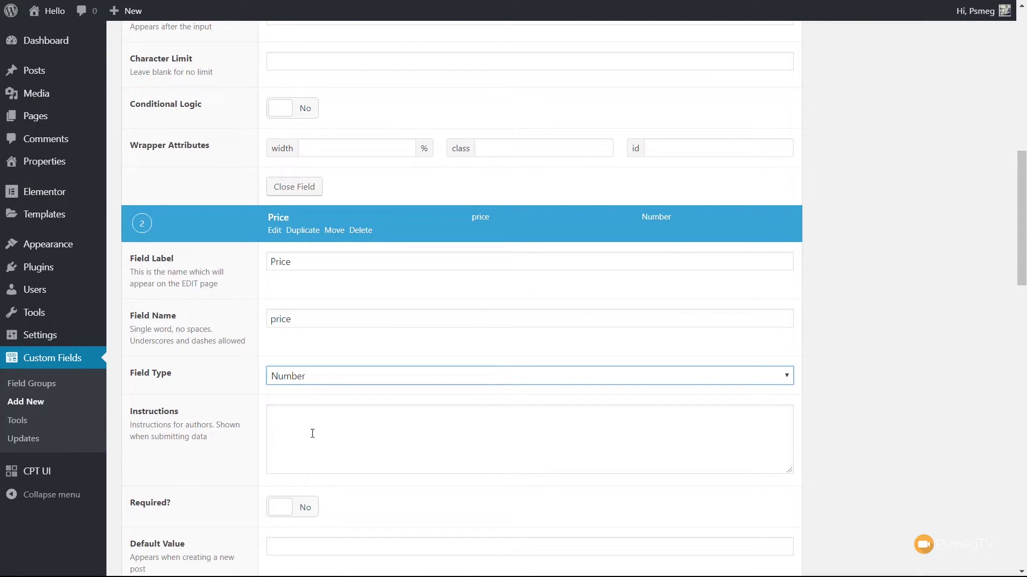
- Make the Price field required and prepend a £ sign to its input
scroll(313, 433, "down", 3)
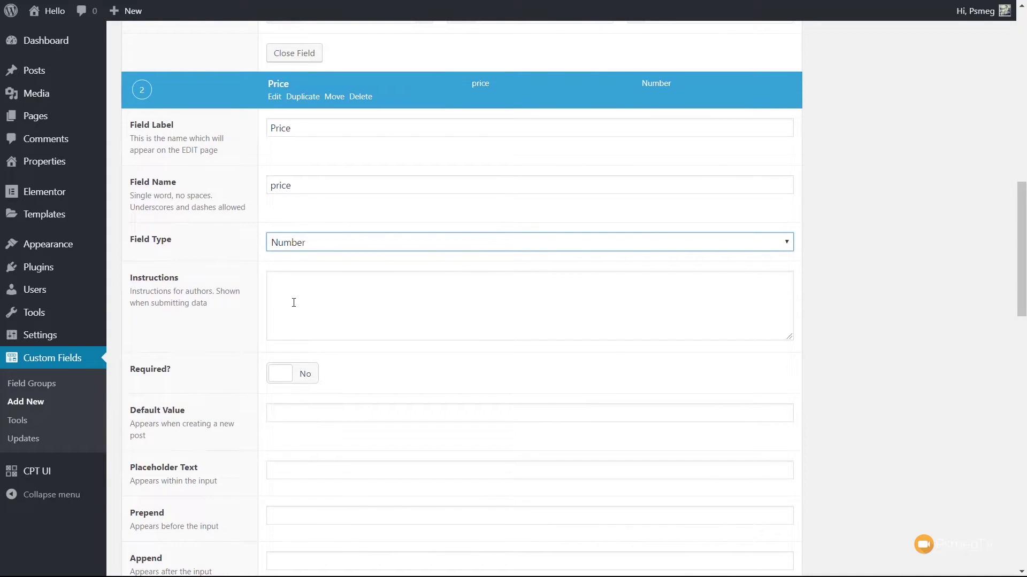
scroll(294, 300, "down", 1)
scroll(301, 307, "down", 1)
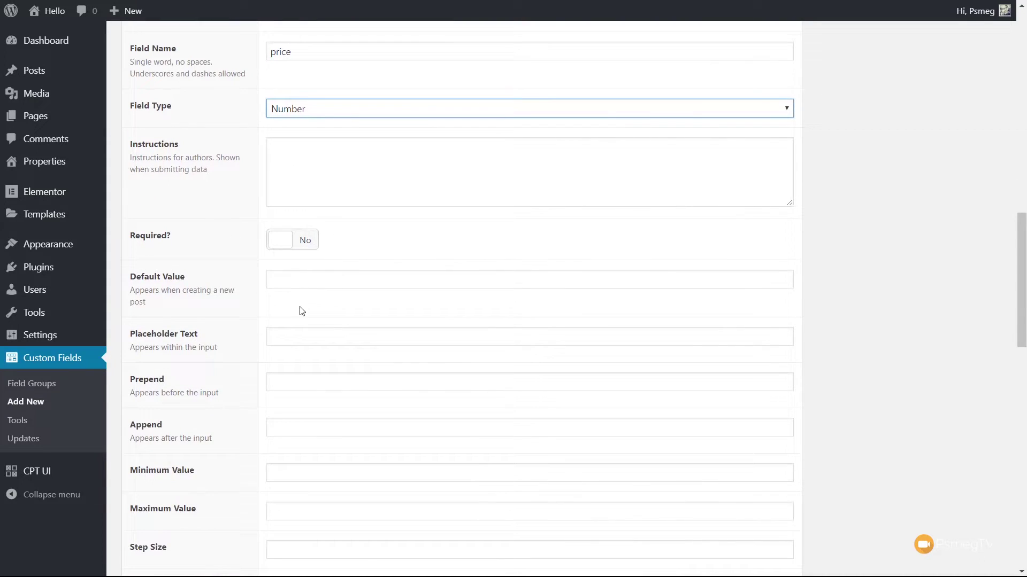
left_click(306, 246)
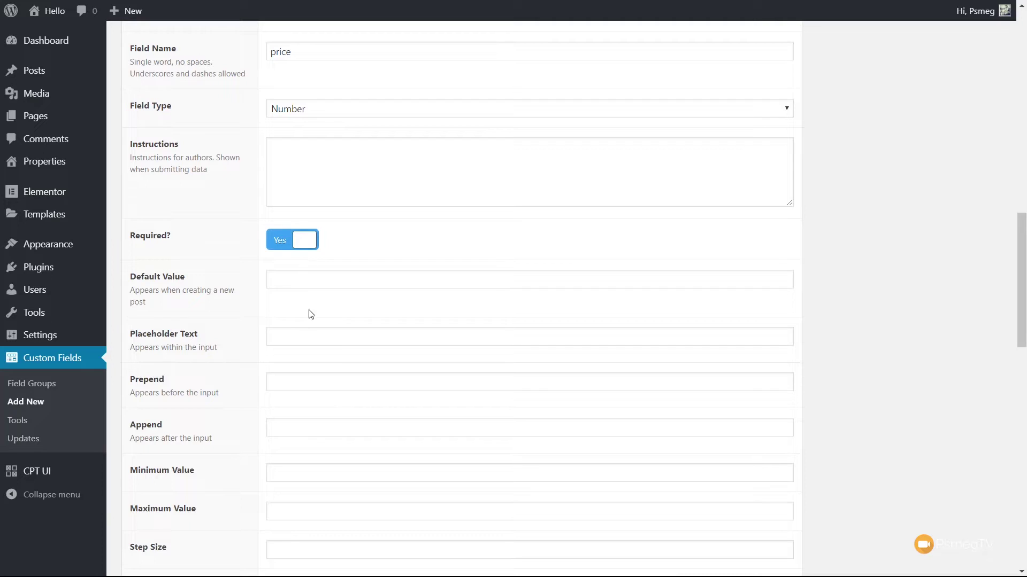
left_click(285, 381)
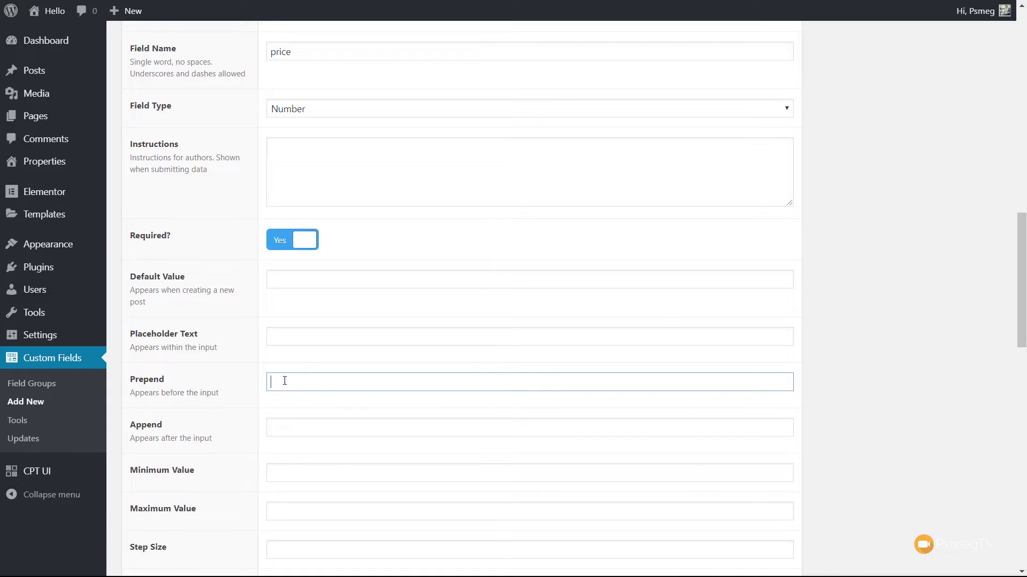
type("£")
- Add a third field labelled Tenure with the name tenure, keeping the Text field type
scroll(562, 394, "down", 6)
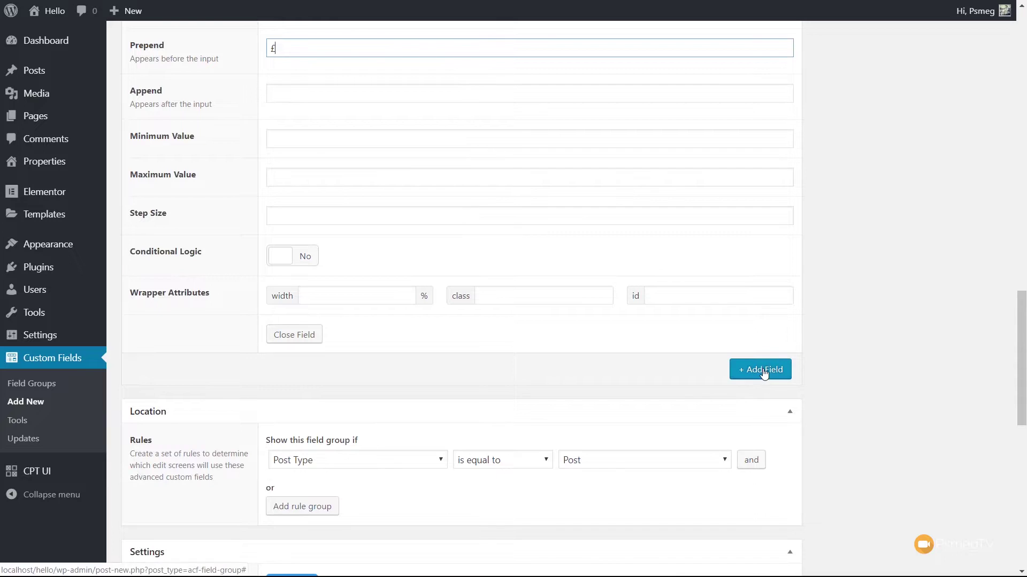
left_click(764, 371)
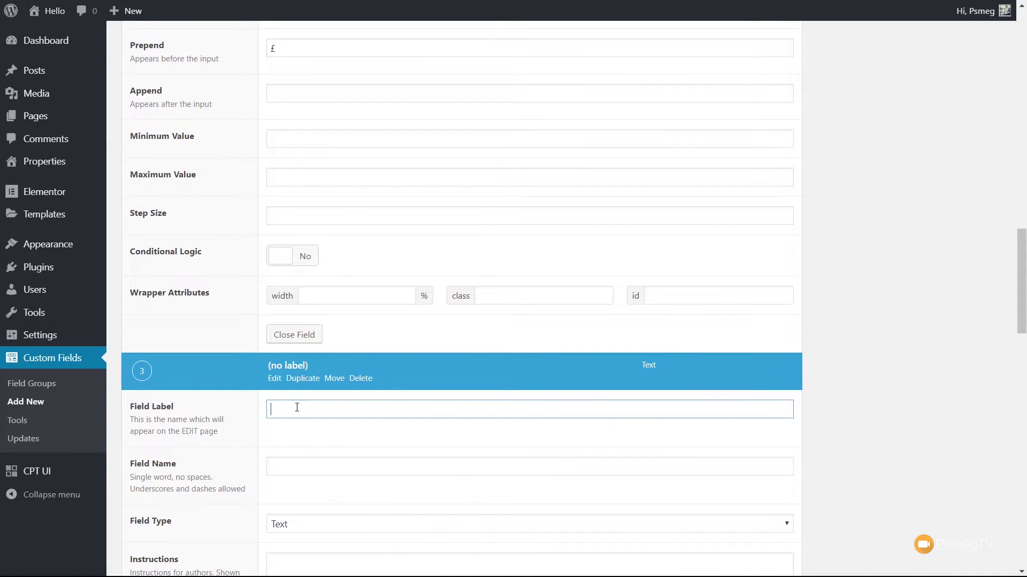
type("Tenure")
scroll(576, 409, "down", 3)
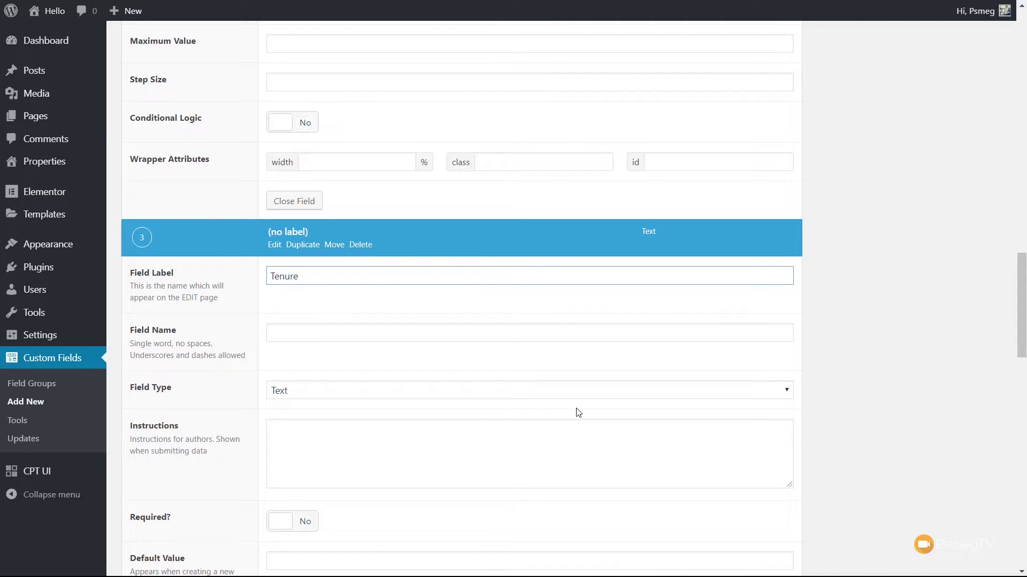
left_click(578, 412)
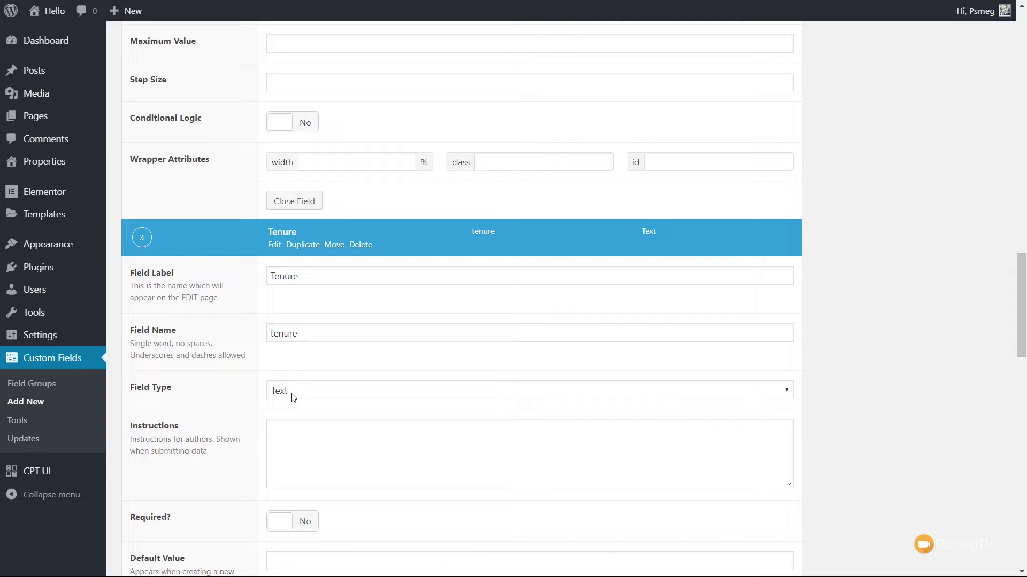
- Add a fourth field labelled Features with the name features and set its field type to Checkbox
scroll(871, 367, "down", 10)
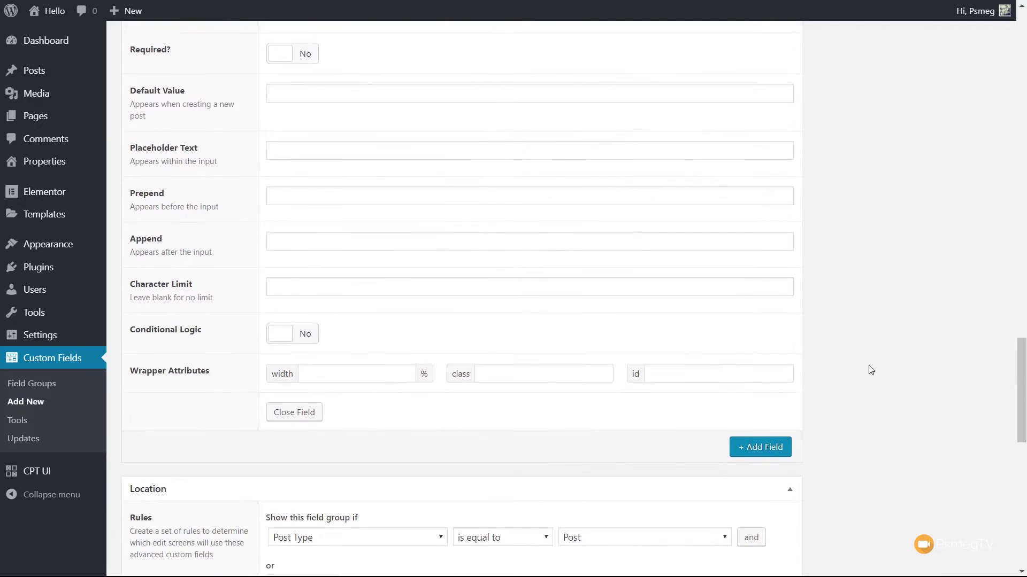
left_click(761, 317)
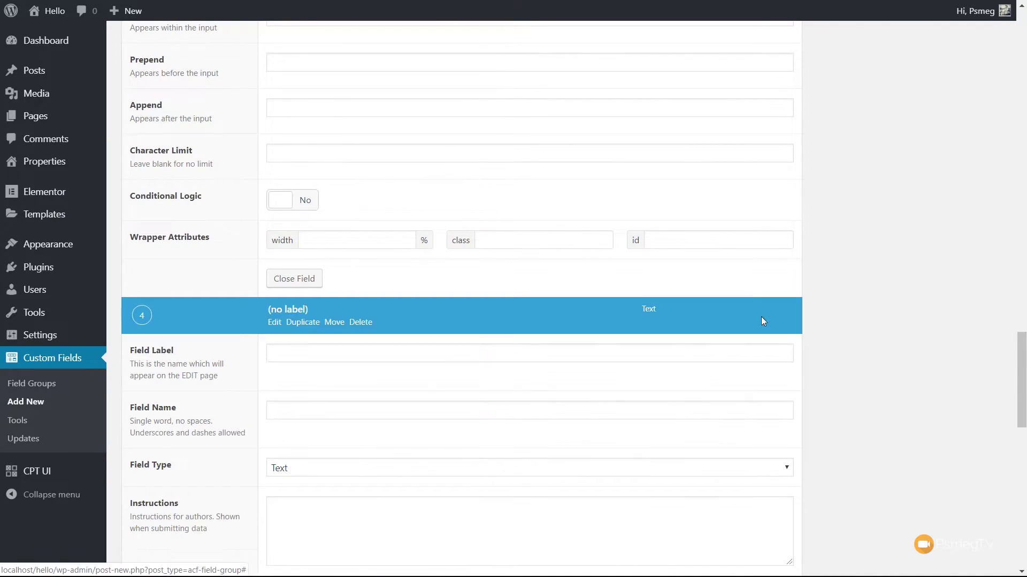
scroll(407, 407, "down", 2)
scroll(371, 404, "down", 1)
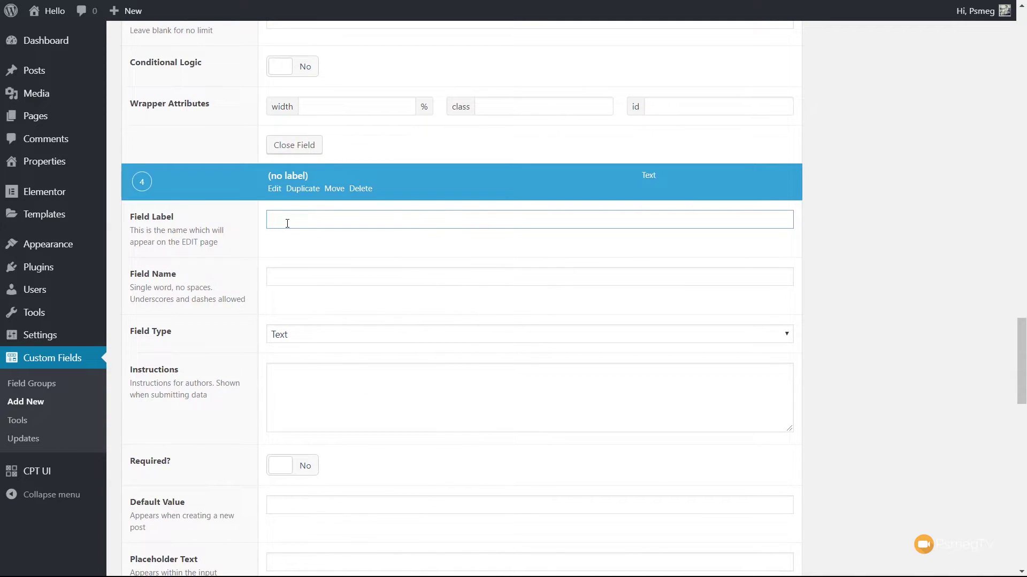
type("Features")
left_click(295, 271)
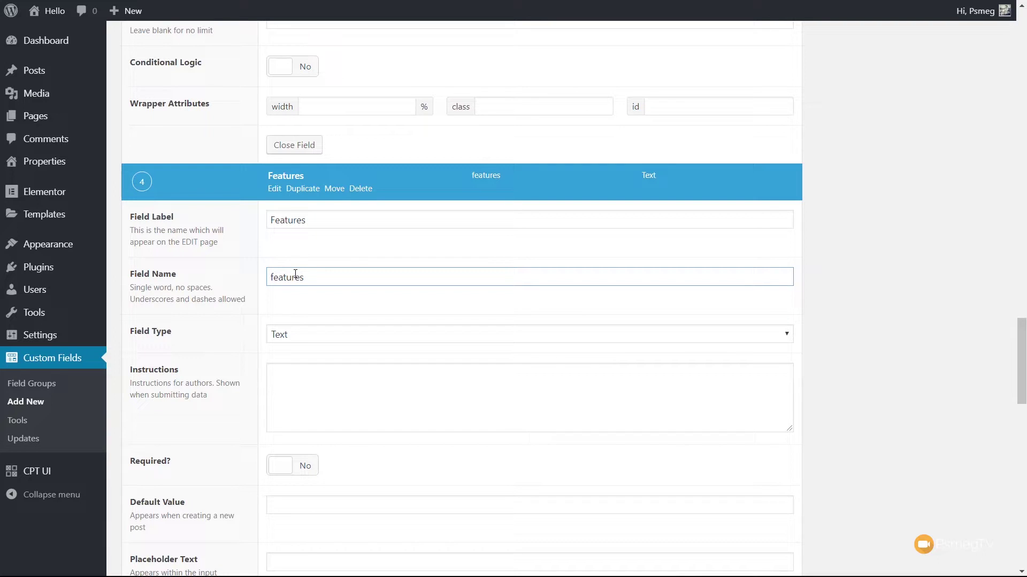
left_click(320, 342)
scroll(396, 451, "down", 3)
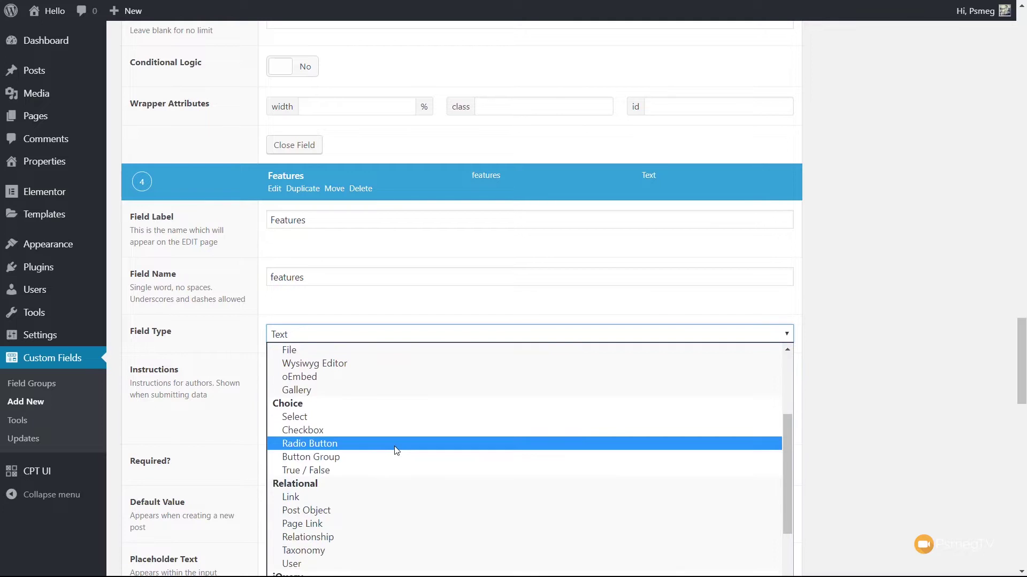
left_click(323, 431)
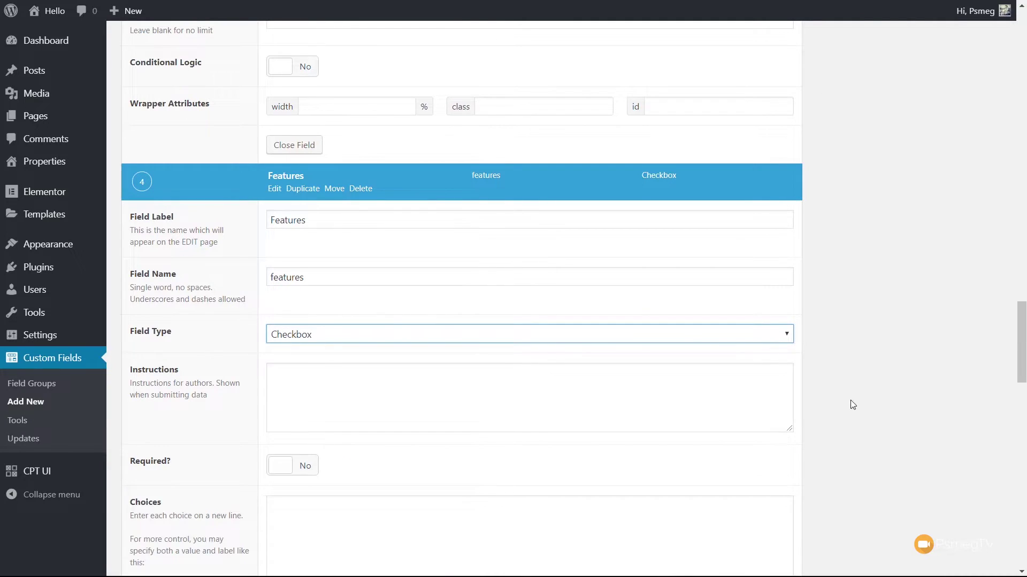
- Enter the Features field instructions "Please choose all the relevant property features."
scroll(875, 401, "down", 4)
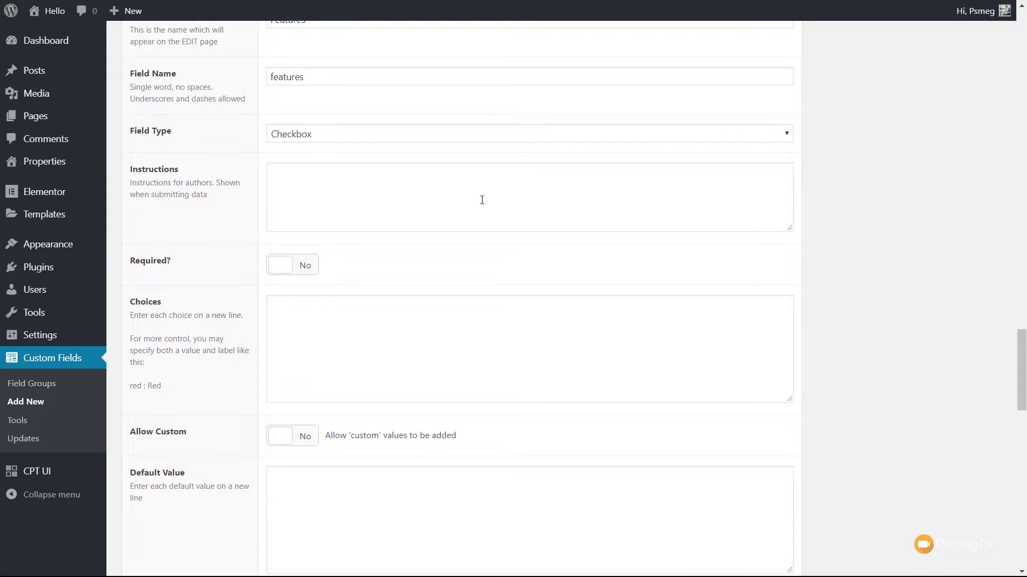
left_click(482, 200)
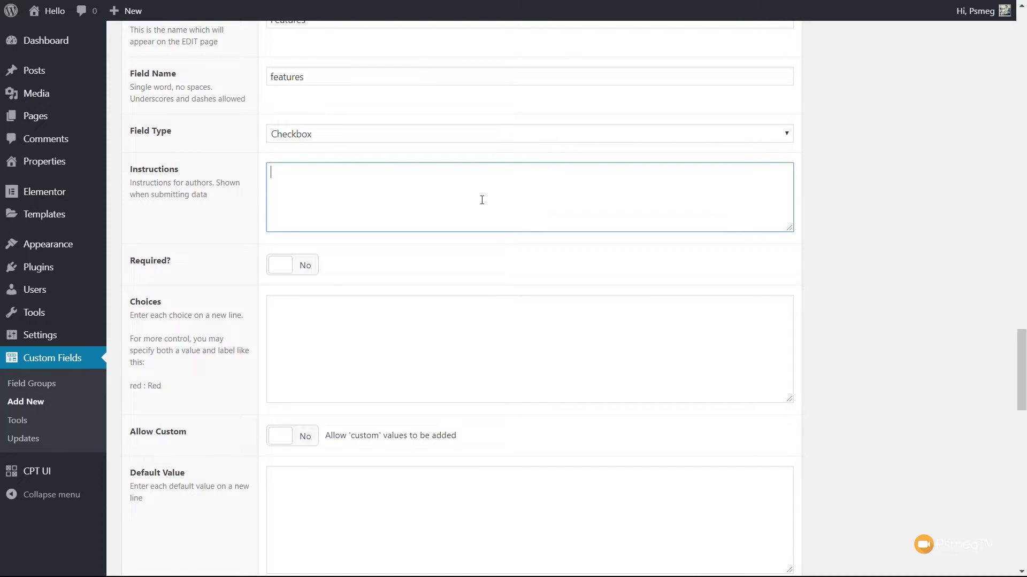
type("Please choose all the relevant property features.")
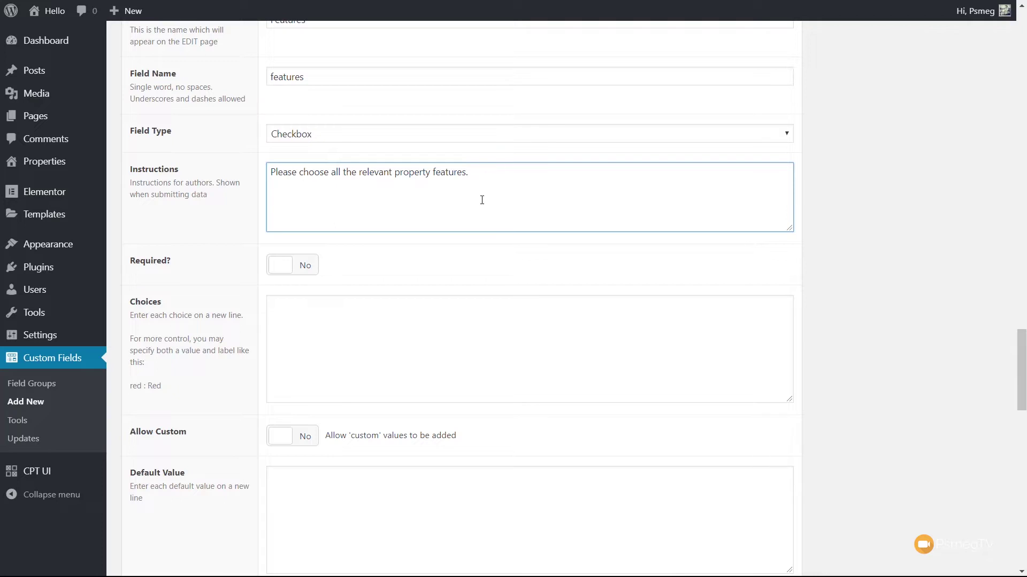
- Enter the Features choices on separate lines: Private Rear Garden, Private Front Garden, Off Road Parking, Garage and Sought After Location
left_click(399, 313)
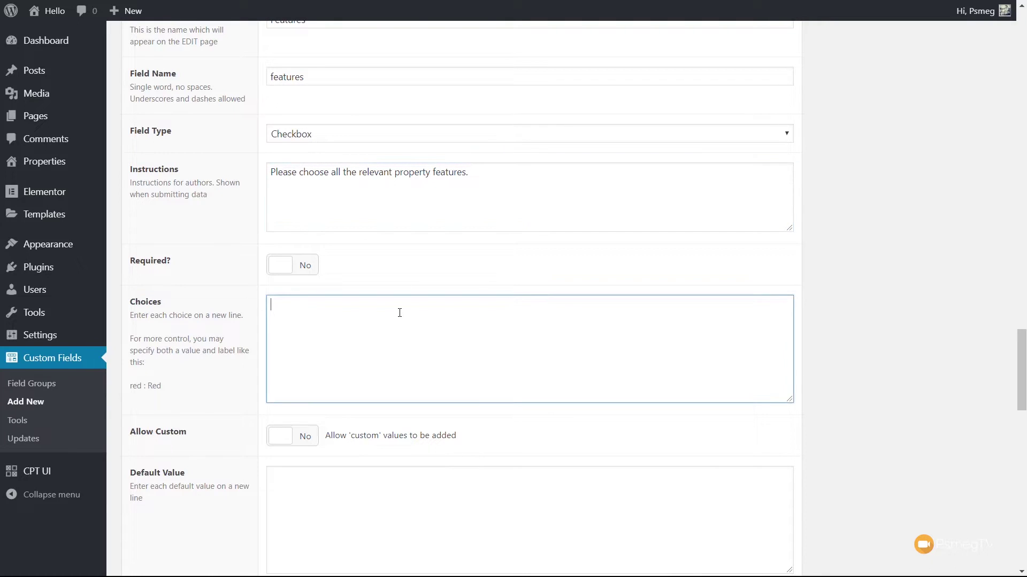
left_click_drag(165, 385, 131, 317)
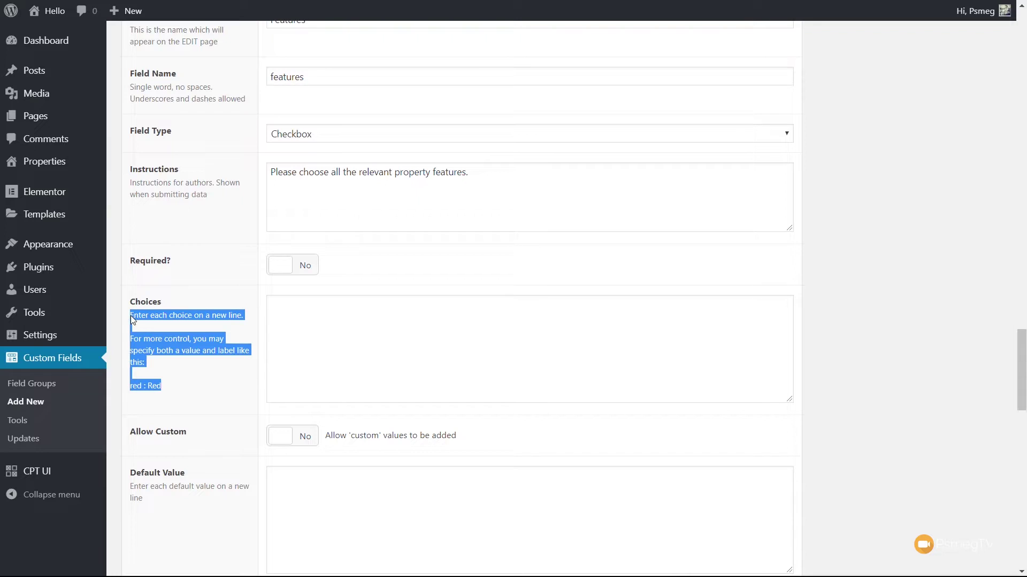
left_click(175, 396)
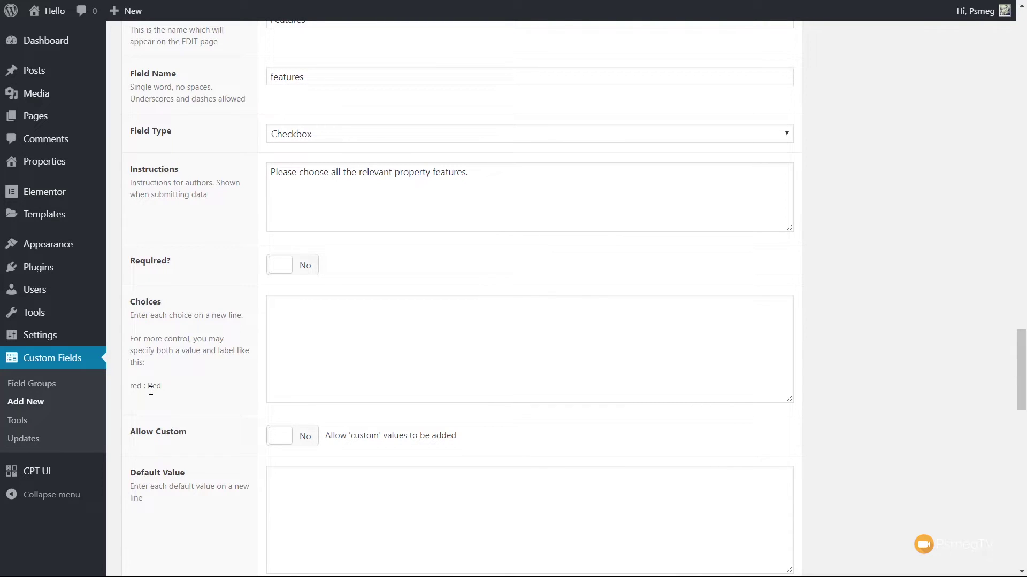
left_click_drag(161, 387, 130, 390)
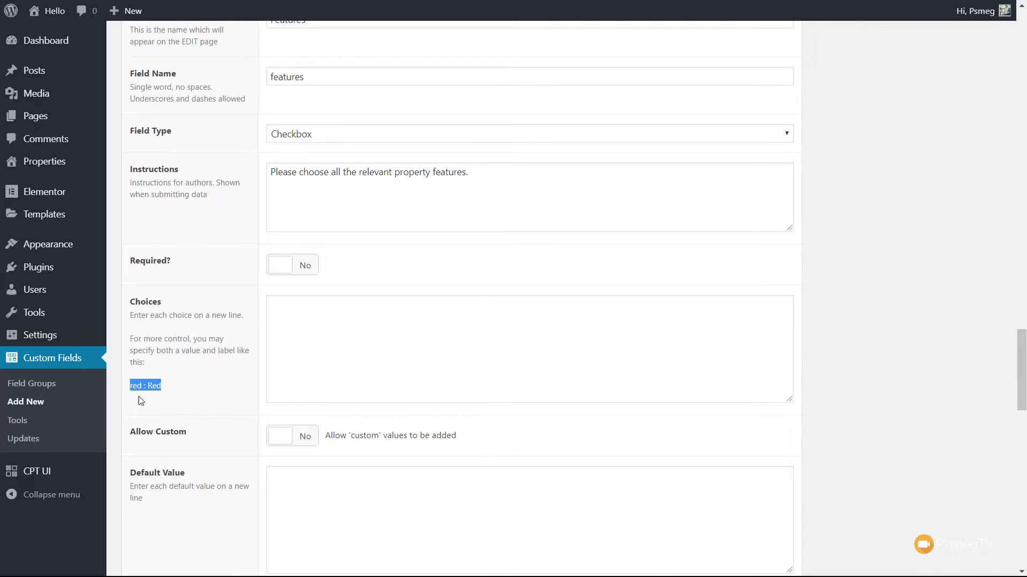
left_click(168, 395)
left_click(283, 359)
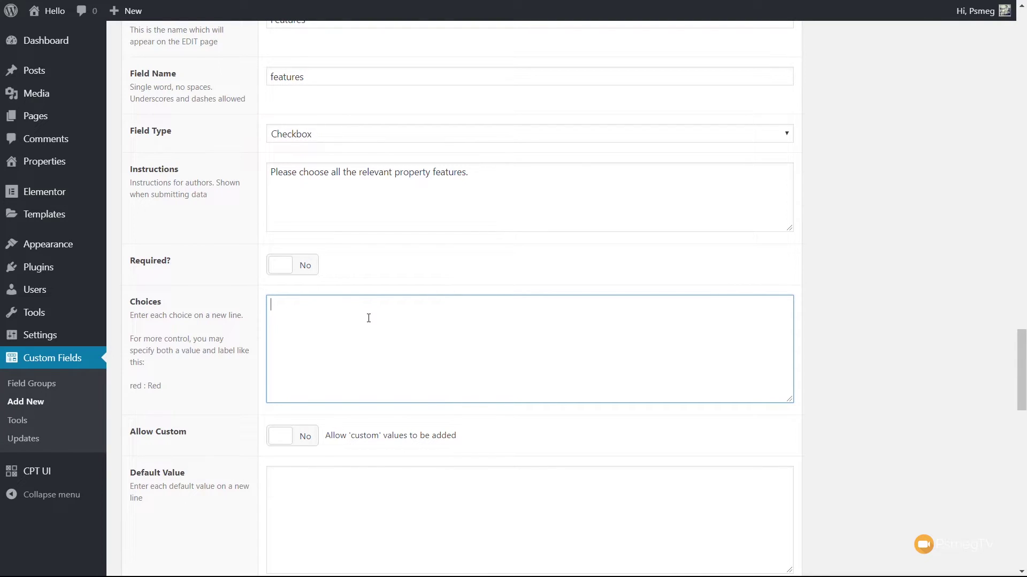
type("Private Rear Garden Private Front Garden Off Road Parking Garage Sought After Location")
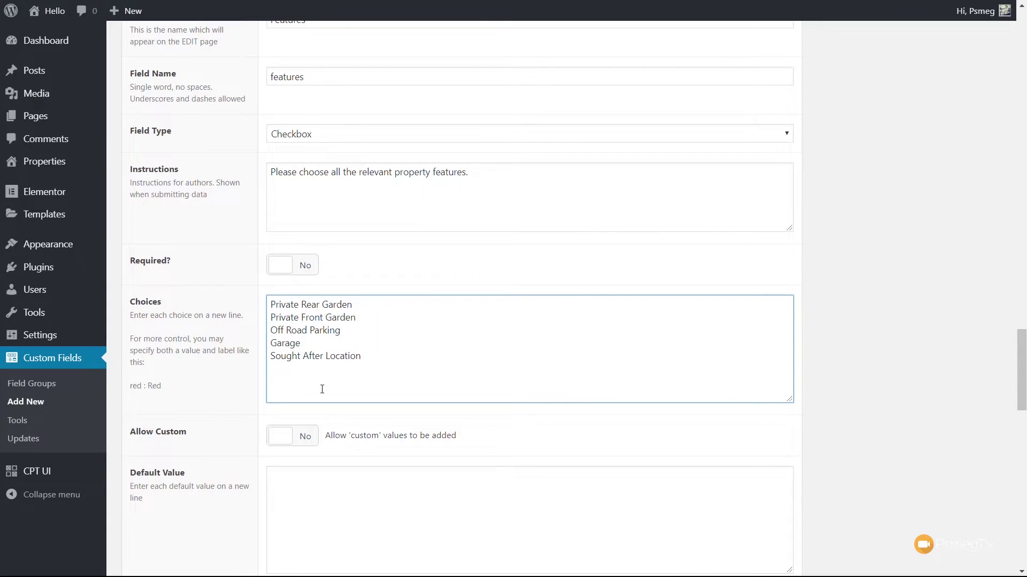
- Try out allowing and saving custom values for the Features field, and switch Allow Custom back to No
scroll(348, 431, "down", 3)
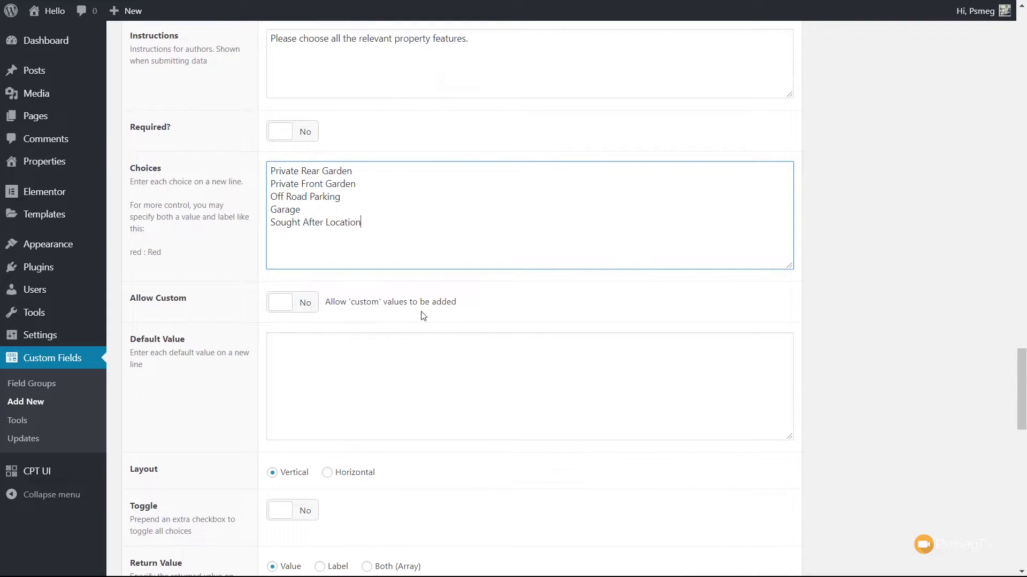
scroll(423, 316, "down", 1)
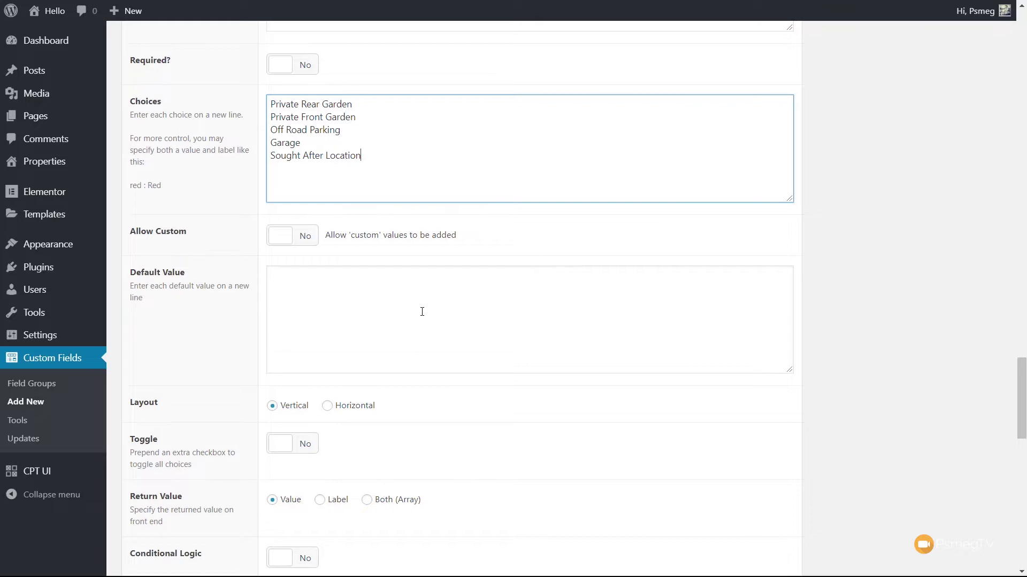
left_click(301, 236)
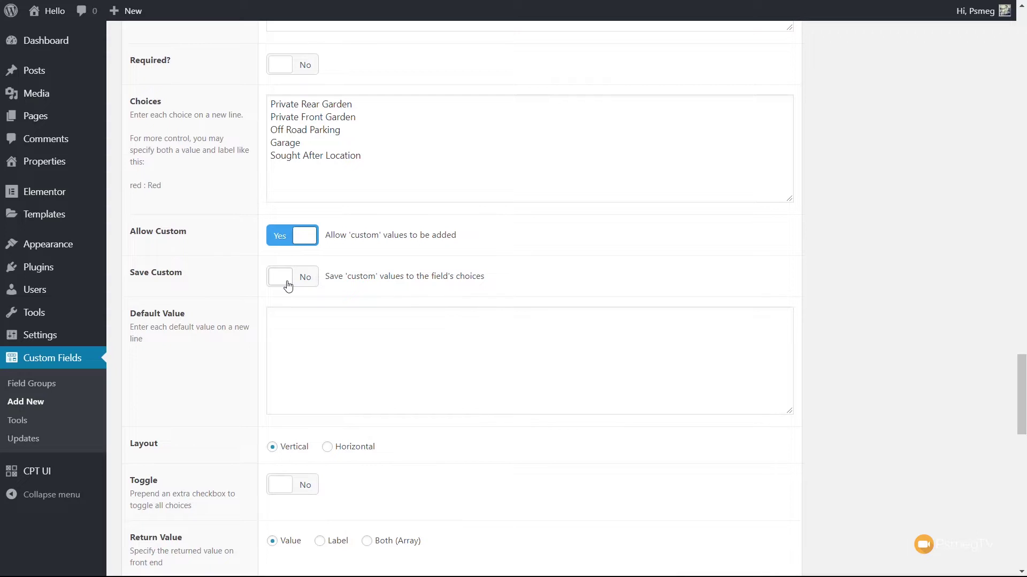
left_click(305, 278)
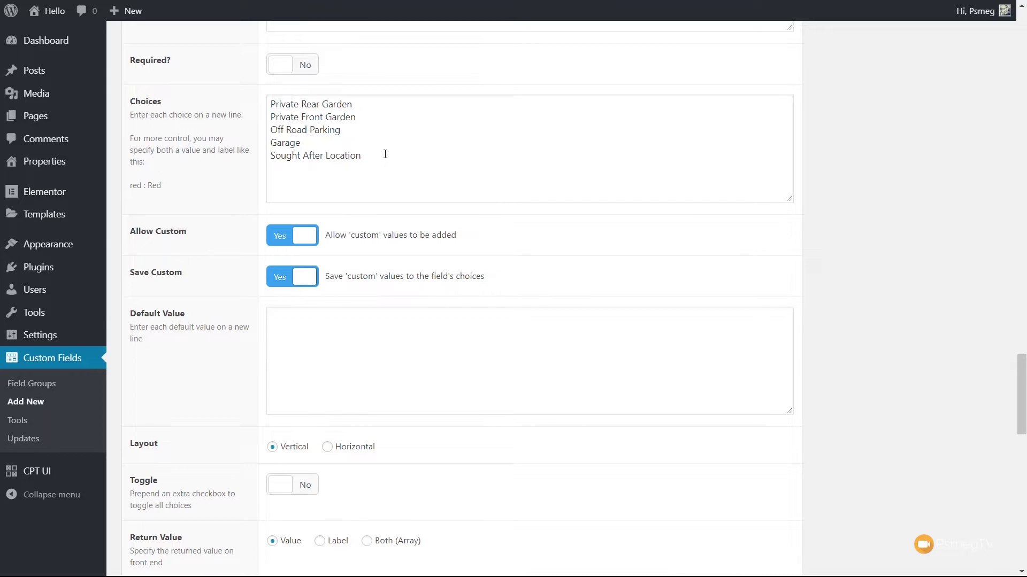
left_click(276, 237)
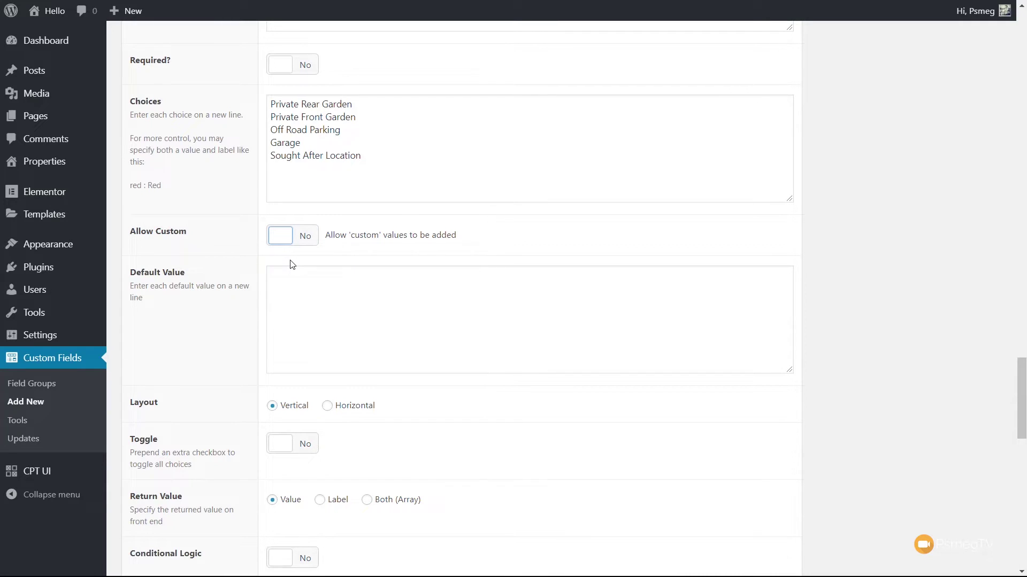
scroll(426, 373, "down", 1)
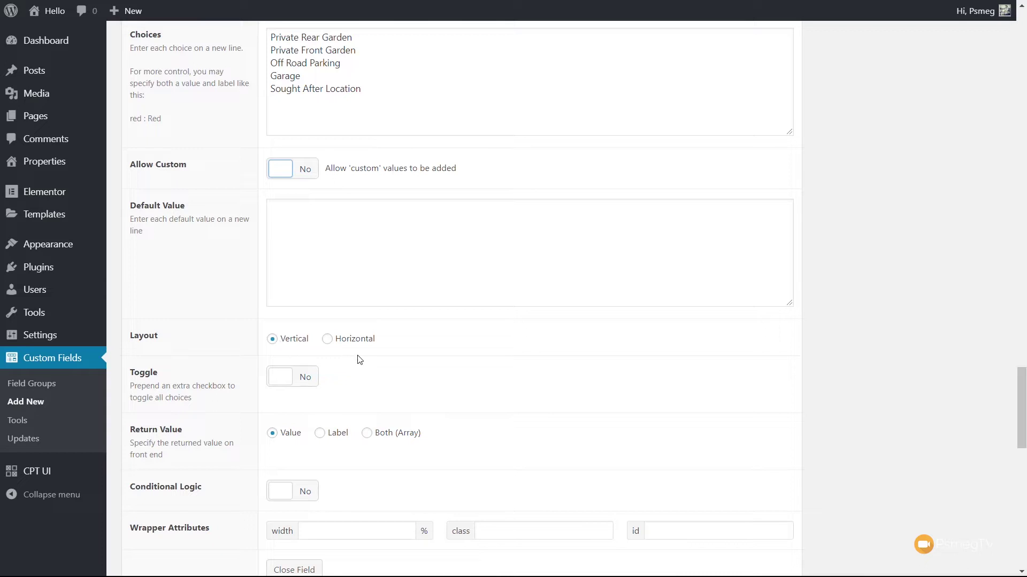
- Turn on the Toggle option for the Features field to prepend a checkbox that toggles all choices
scroll(423, 369, "down", 1)
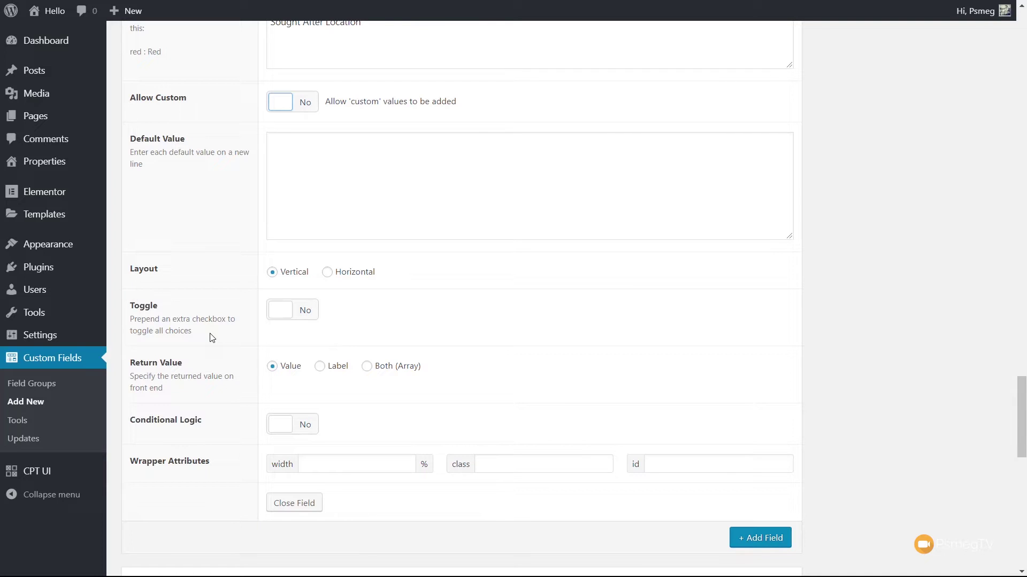
left_click(312, 316)
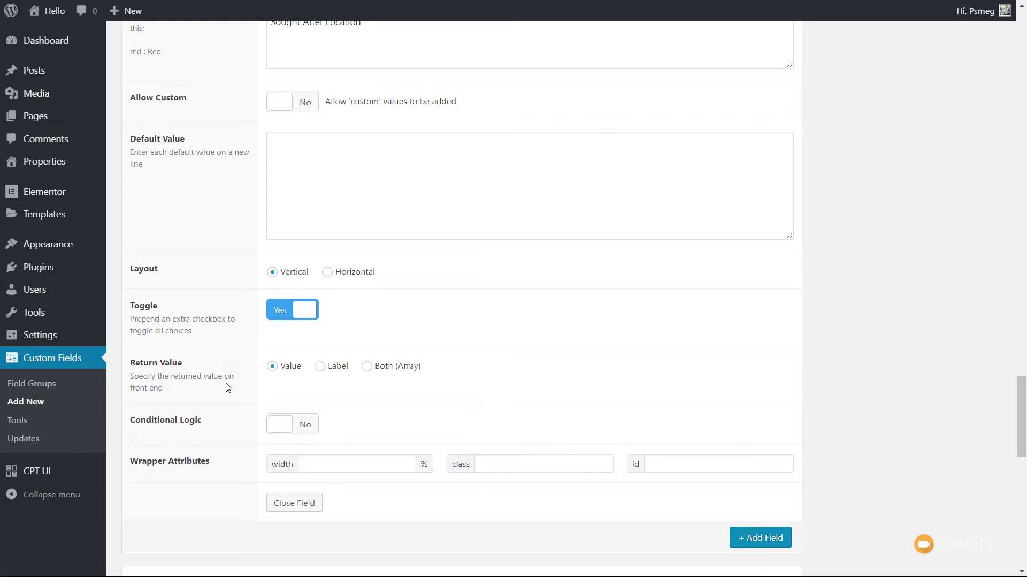
scroll(405, 377, "up", 1)
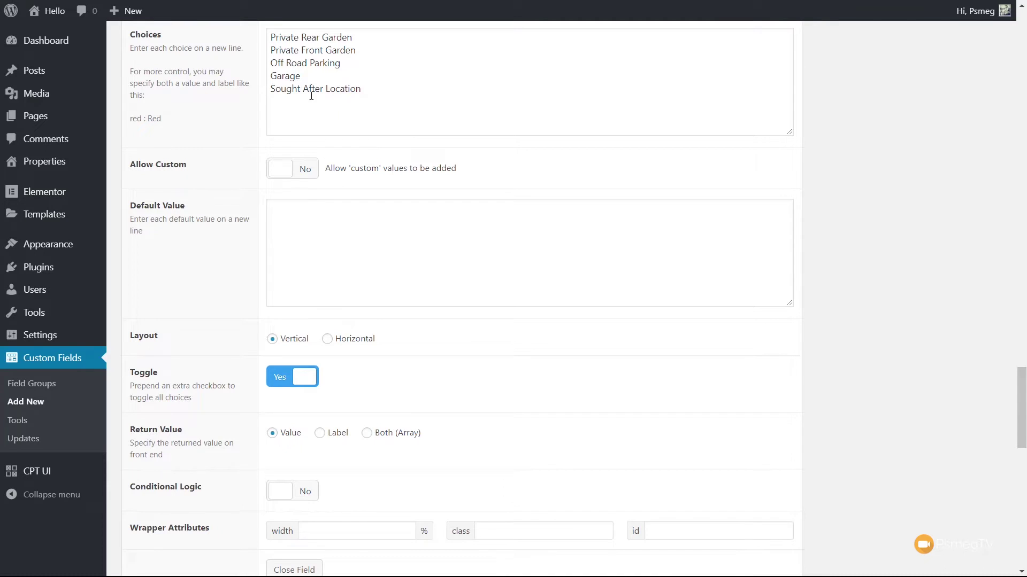
left_click_drag(371, 89, 273, 83)
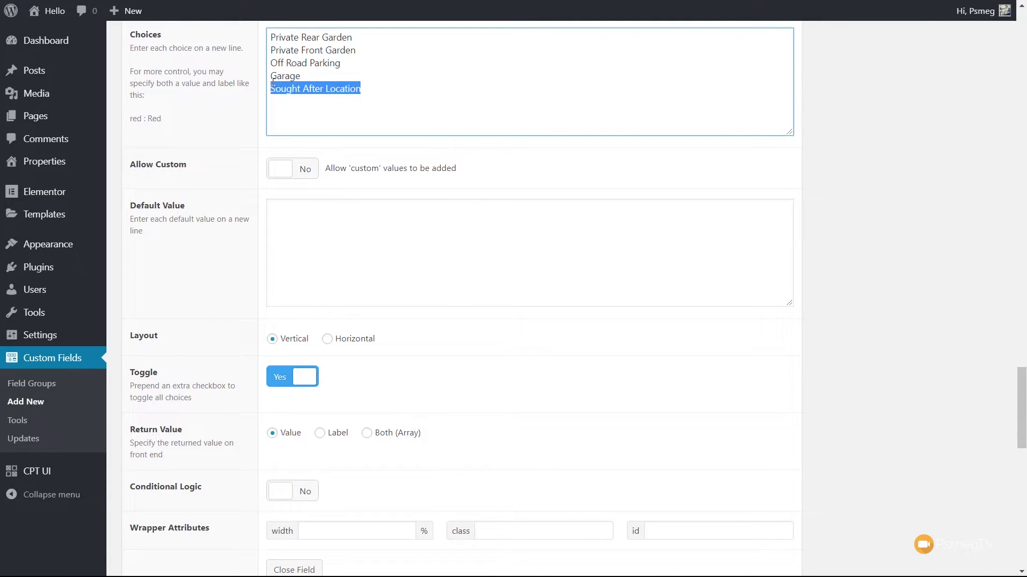
left_click(377, 86)
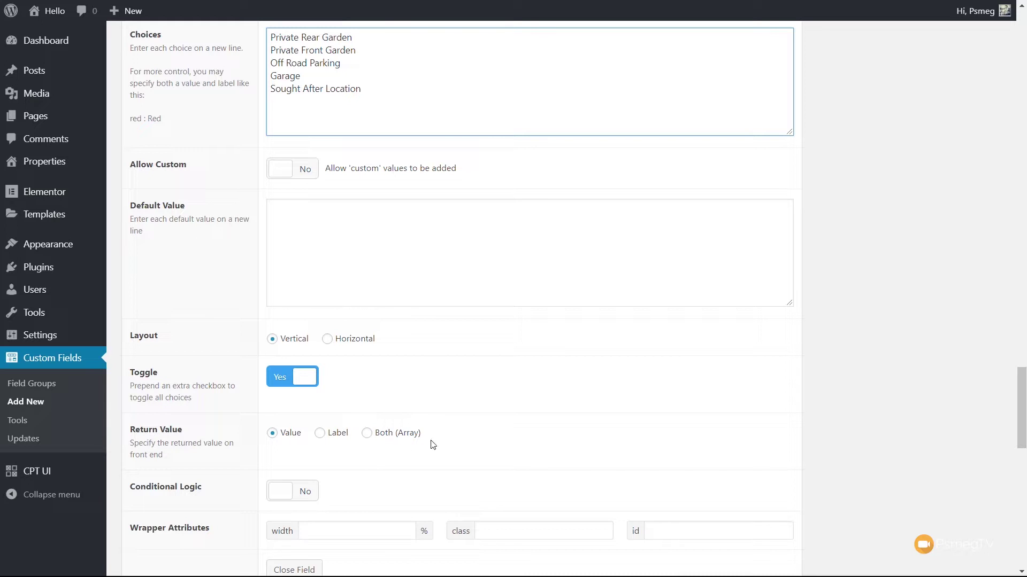
- Add a fifth field labelled Property Gallery with the name property_gallery and set its field type to Gallery
scroll(742, 452, "down", 4)
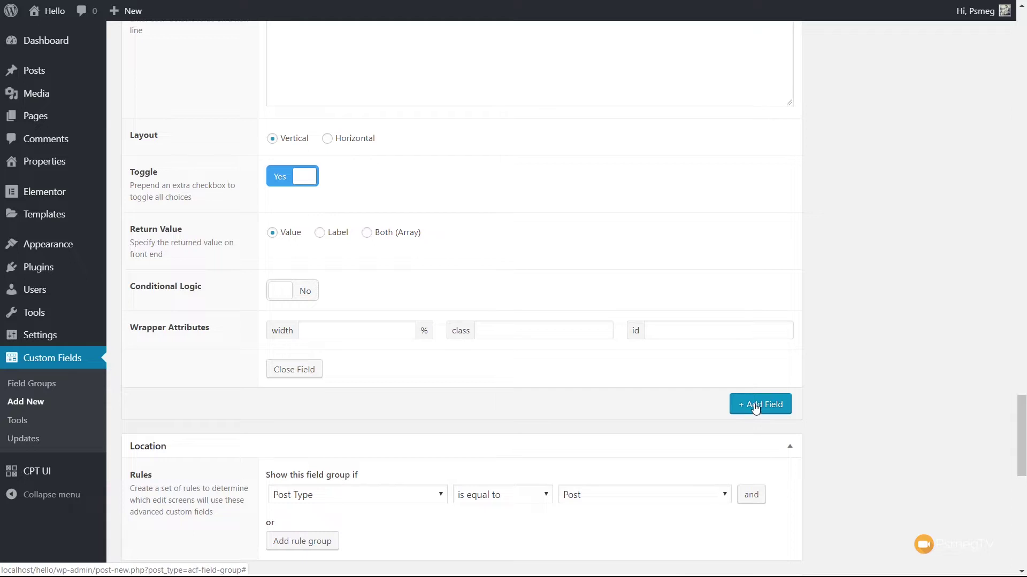
left_click(755, 408)
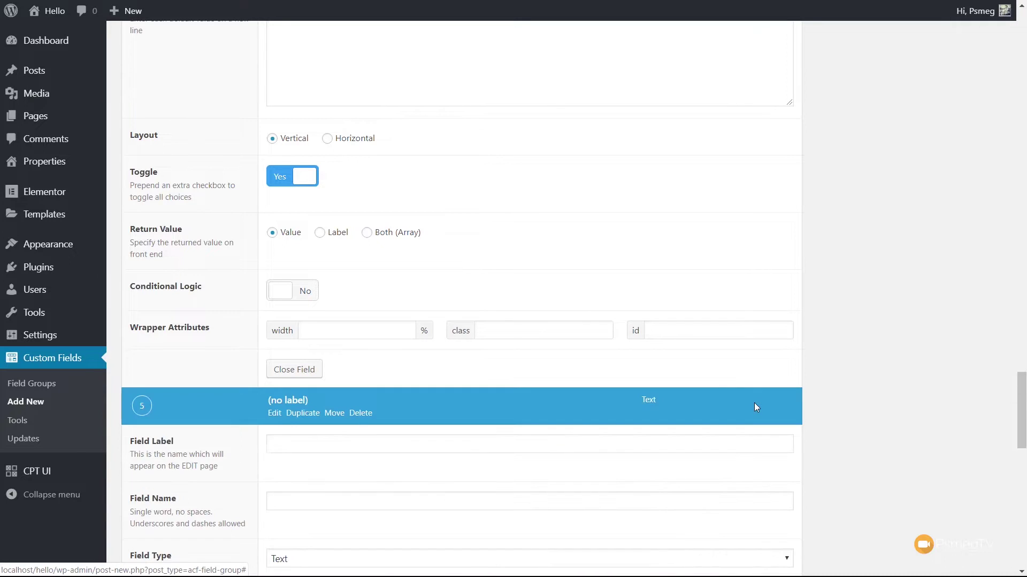
scroll(424, 300, "down", 5)
type("Prog")
key("BackSpace")
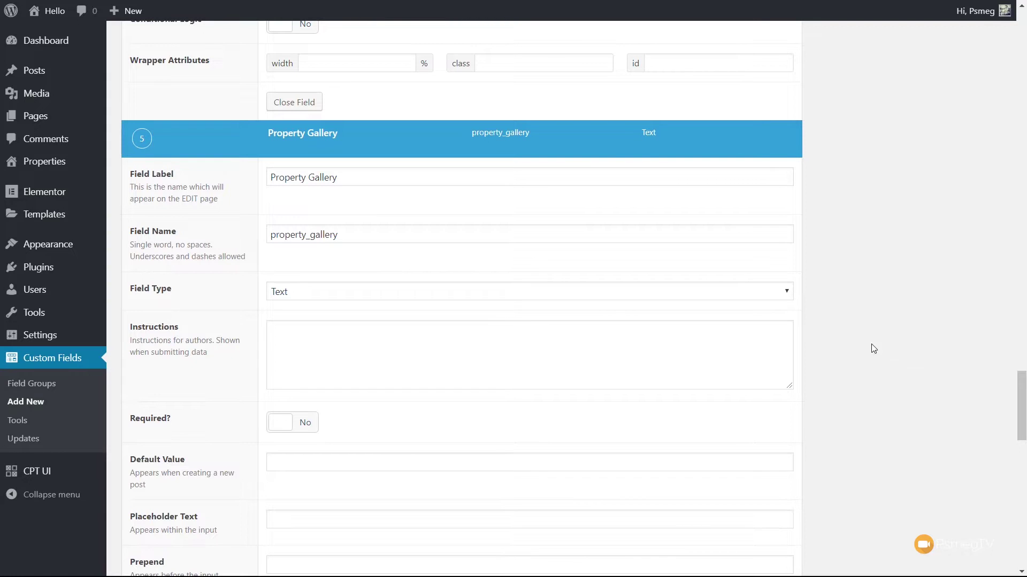
scroll(873, 363, "down", 5)
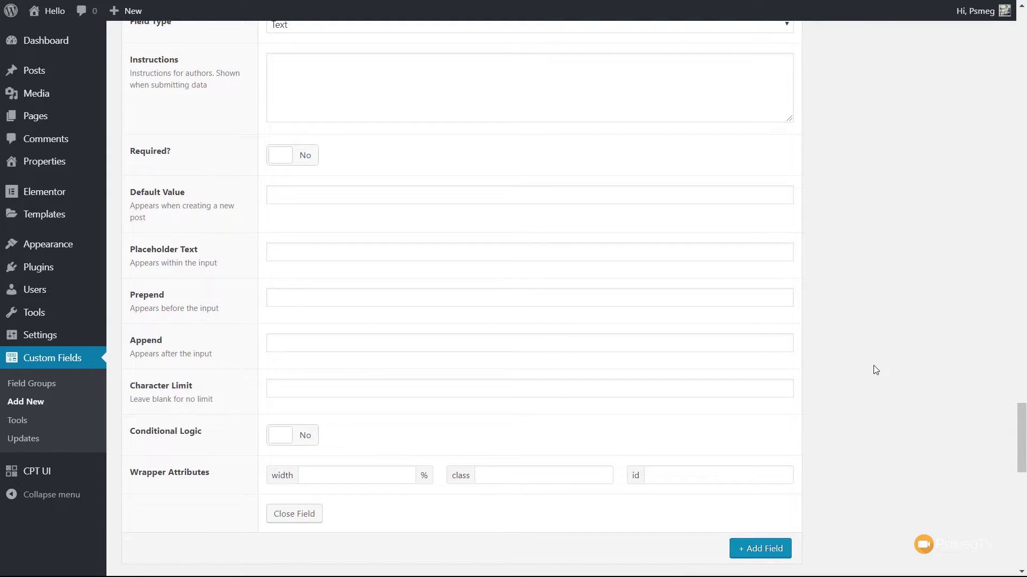
scroll(344, 164, "up", 3)
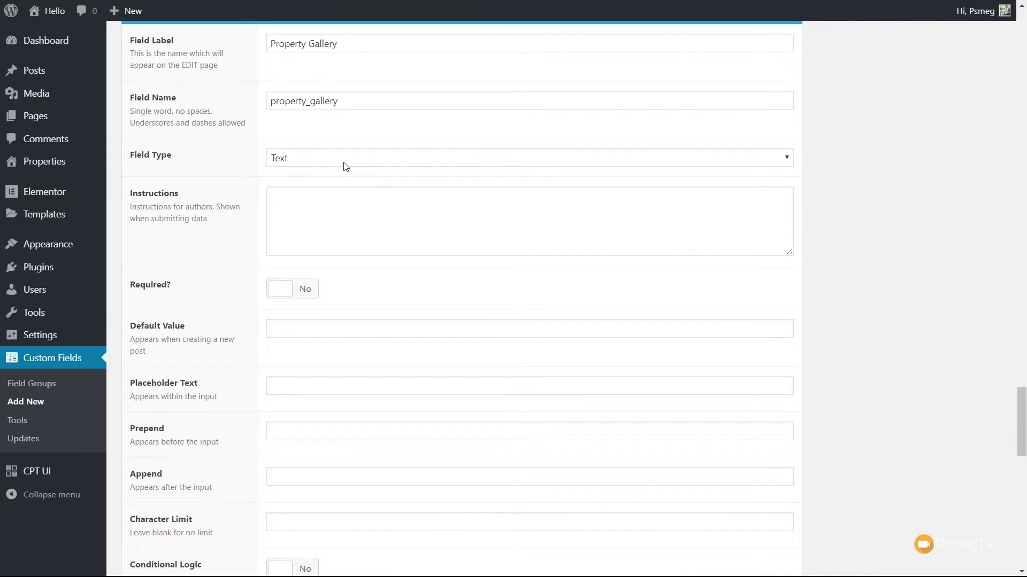
left_click(346, 165)
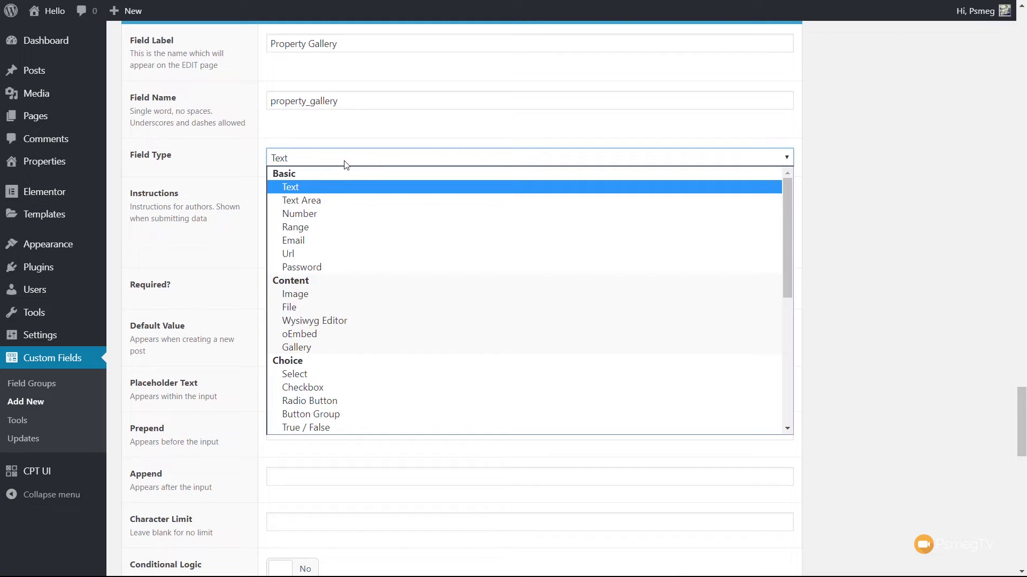
left_click(317, 348)
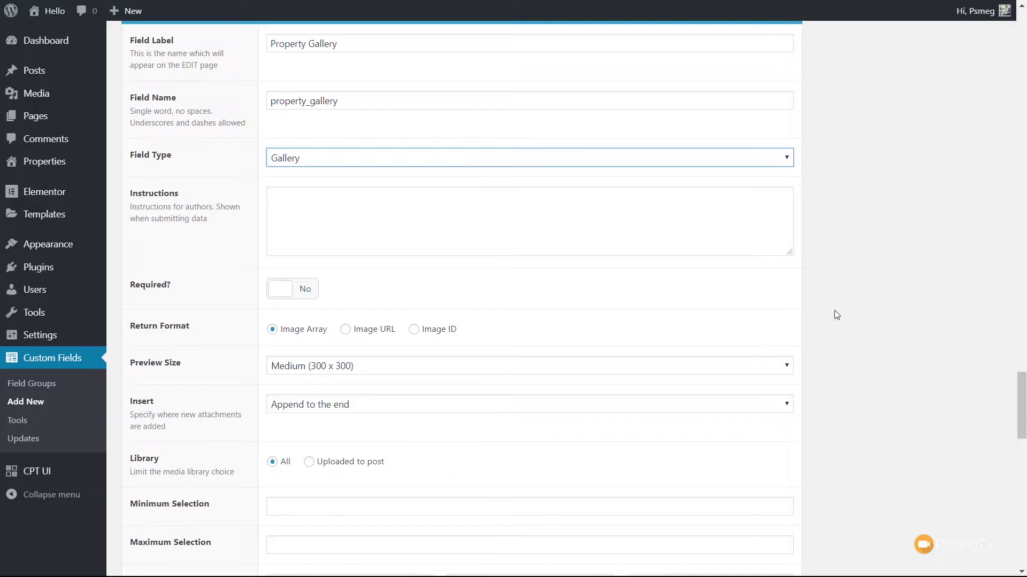
- Keep the gallery's preview size at Medium (300 x 300) and limit its library to images uploaded to the post
scroll(836, 314, "down", 1)
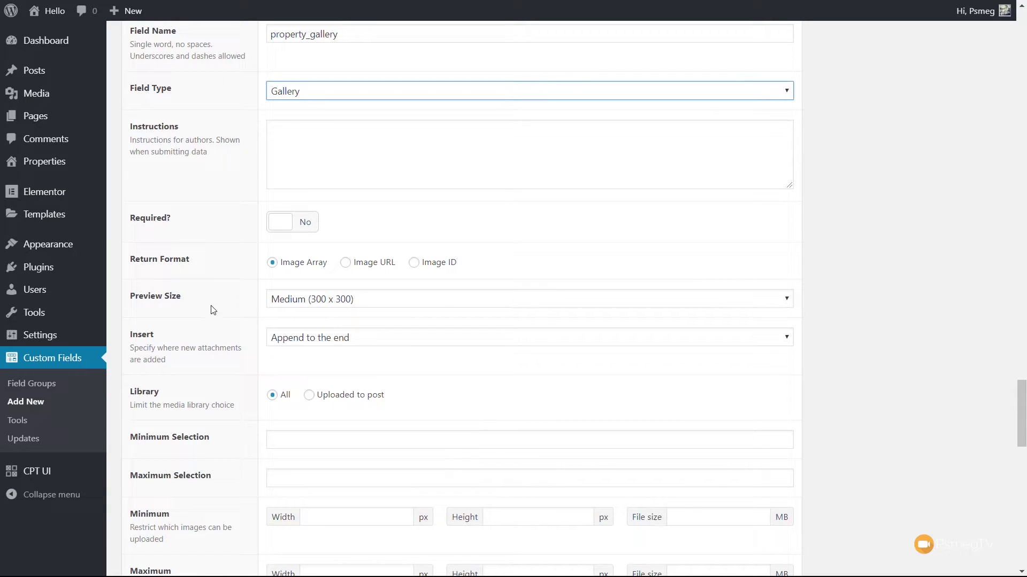
left_click(292, 302)
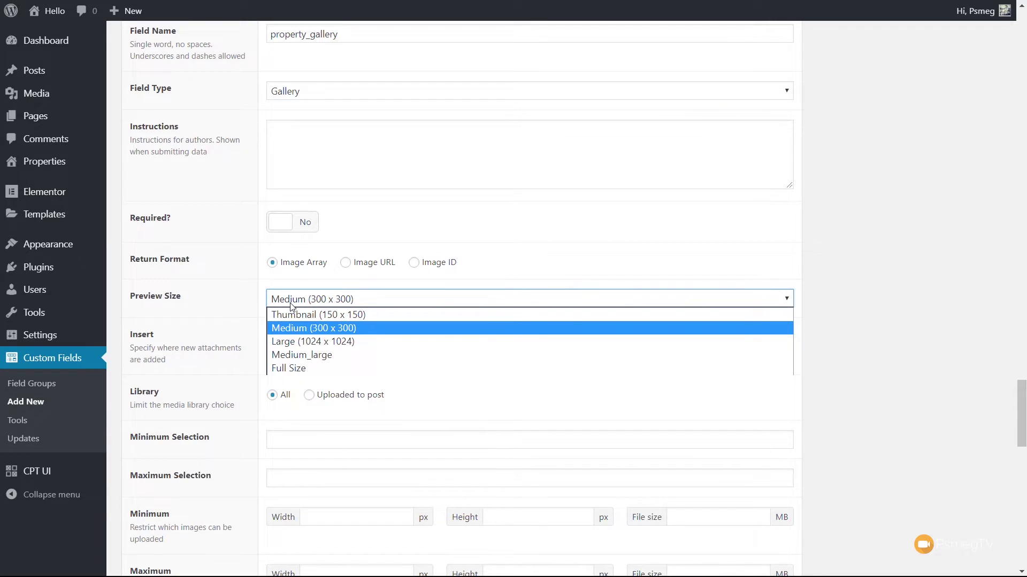
left_click(291, 303)
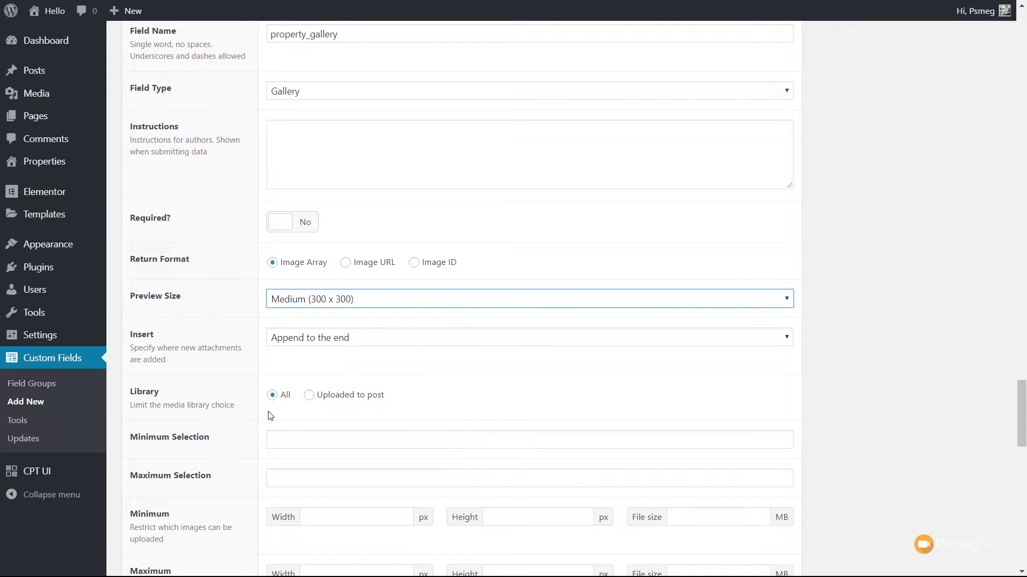
left_click(313, 402)
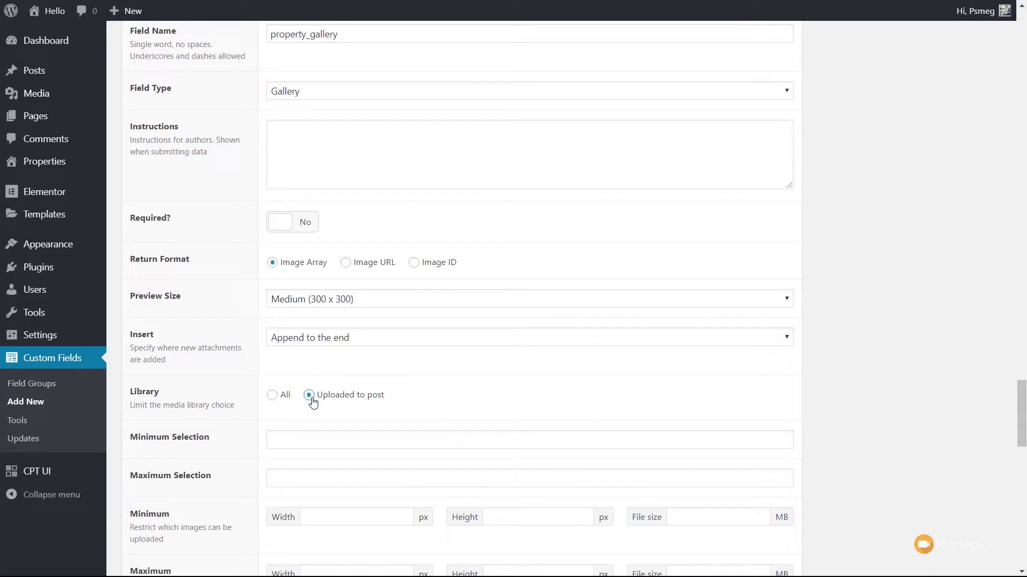
- Restrict the Property Gallery field's allowed file types to jpg,jpeg,gif,png
scroll(620, 399, "down", 5)
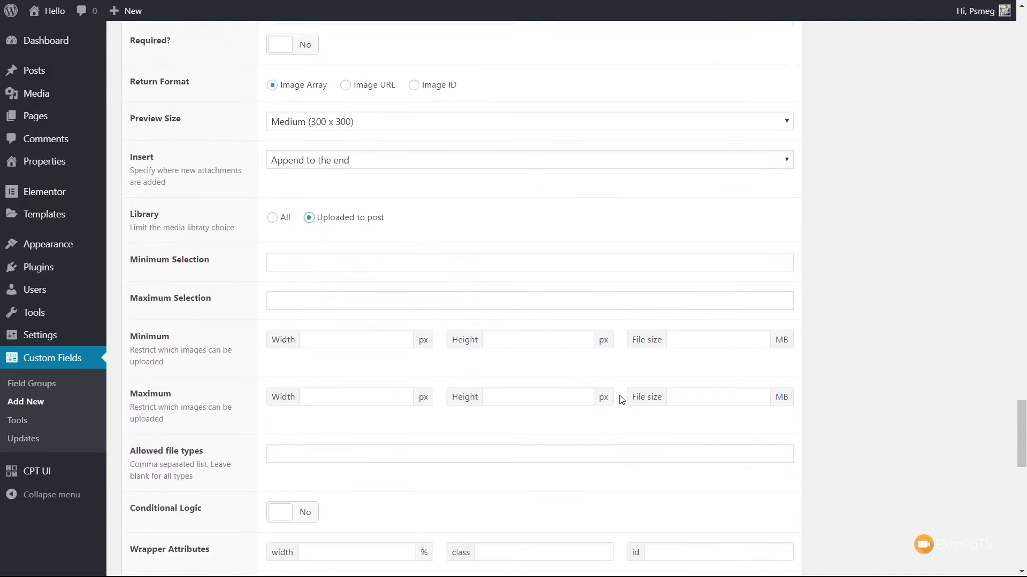
scroll(620, 400, "down", 2)
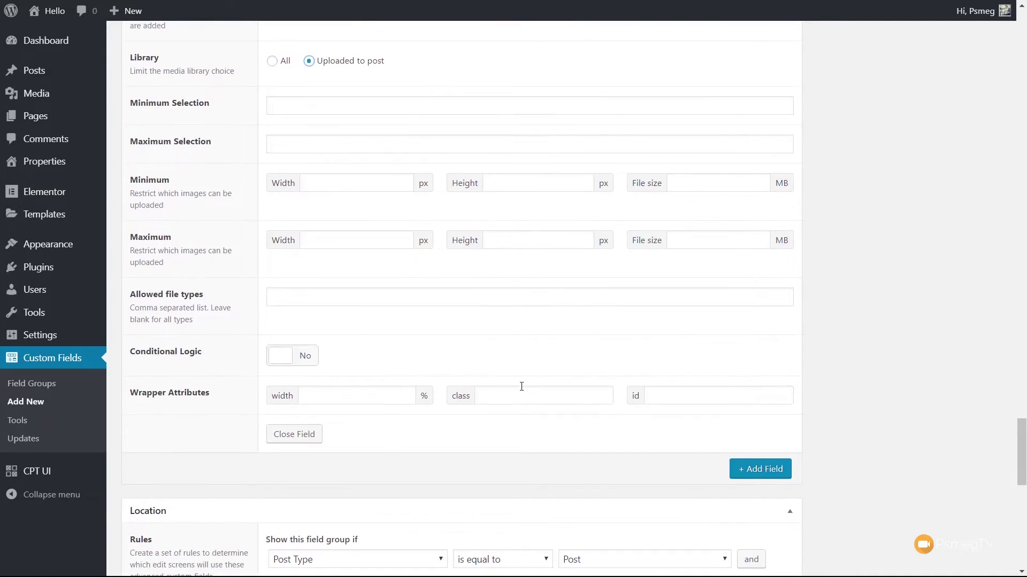
left_click(299, 301)
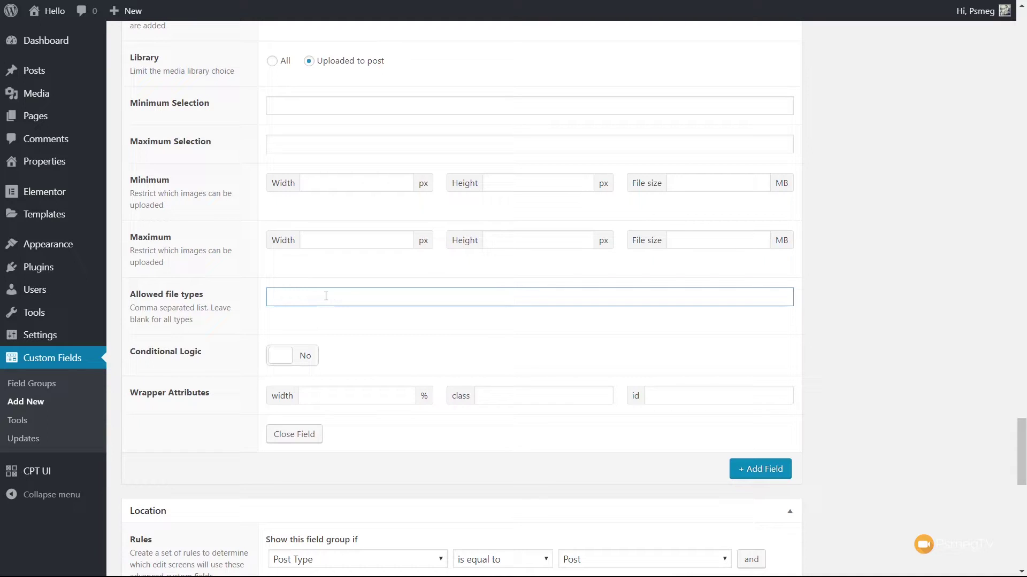
type("jpg,jpeg,gif,png")
- Add a sixth field labelled Bedrooms with the name bedrooms, as a required field of type Number
left_click(751, 474)
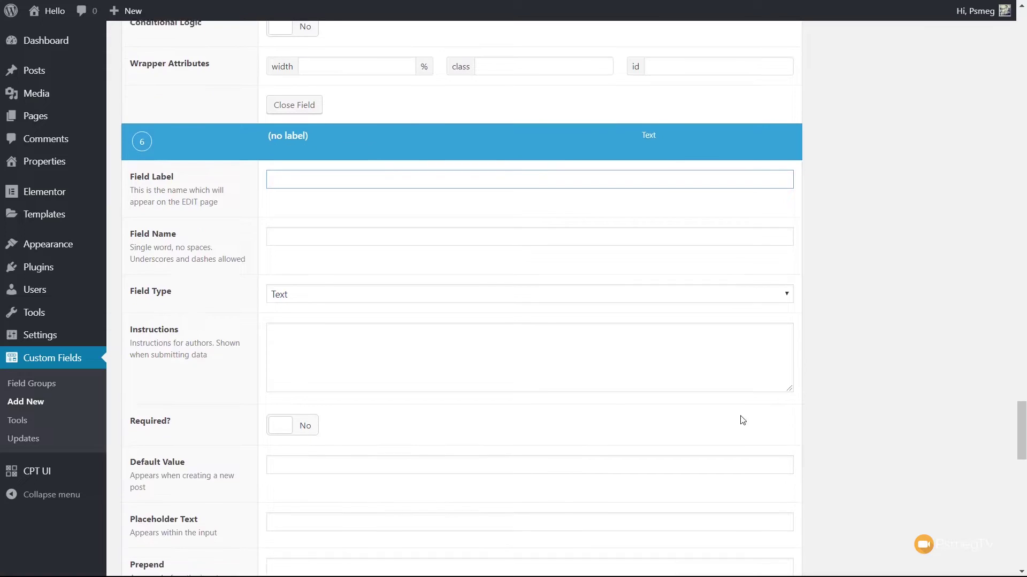
type("Bedrooms")
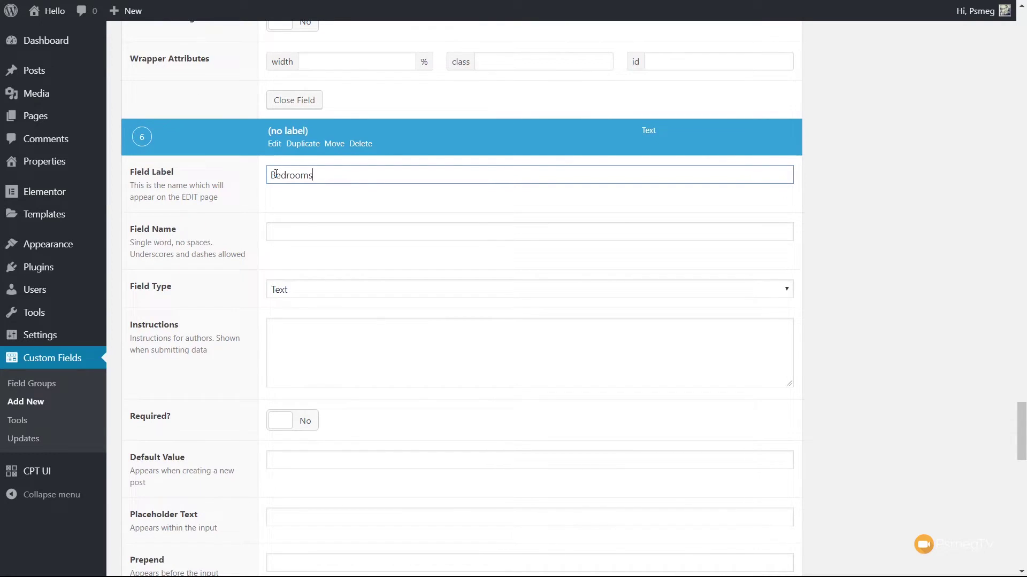
left_click(310, 231)
left_click(314, 296)
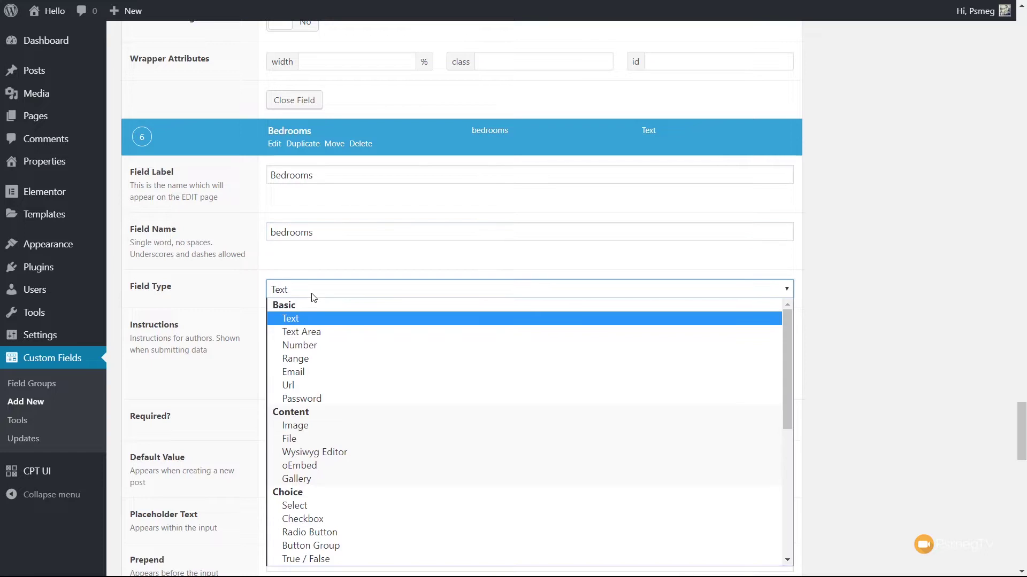
left_click(314, 348)
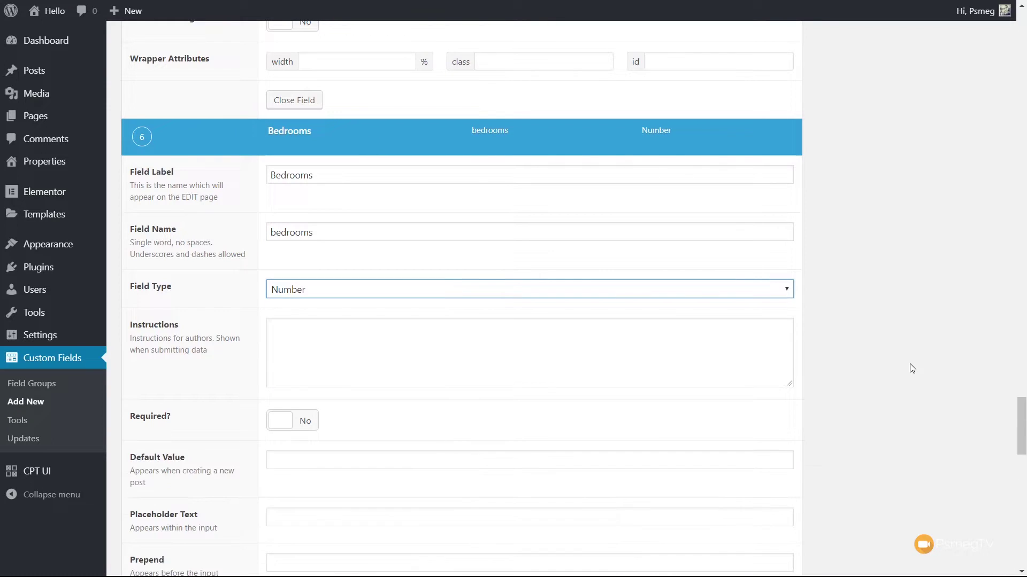
scroll(436, 248, "down", 3)
left_click(314, 224)
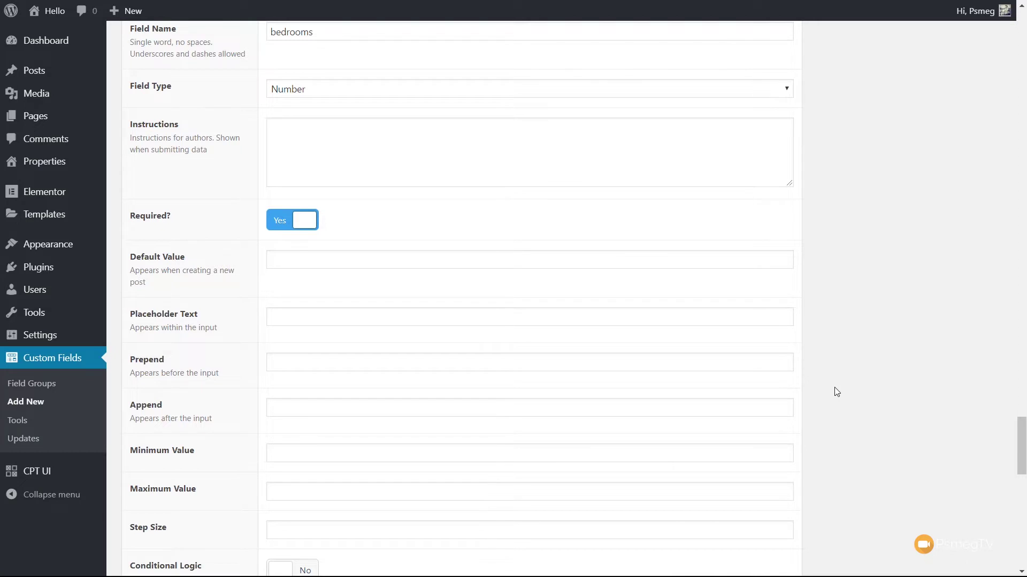
- Add a seventh field labelled Garage with the name garage and set its field type to Checkbox
scroll(835, 392, "down", 8)
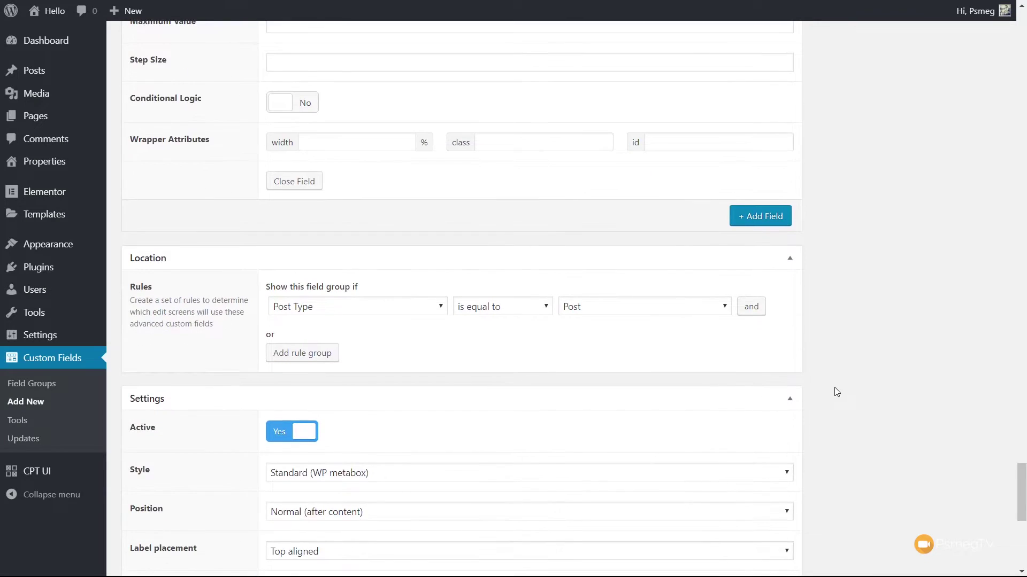
left_click(760, 216)
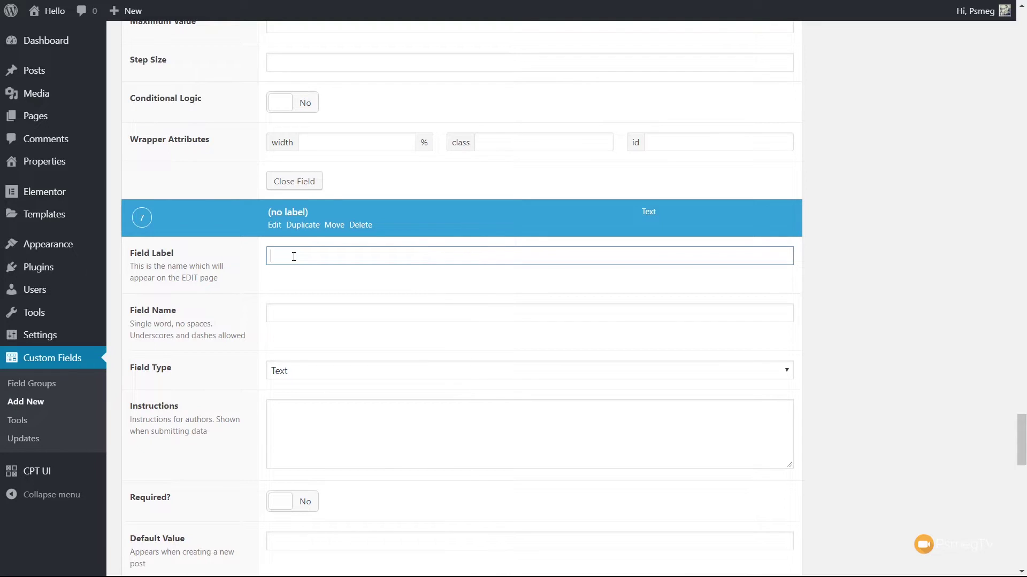
type("Garage")
left_click(302, 313)
left_click(352, 372)
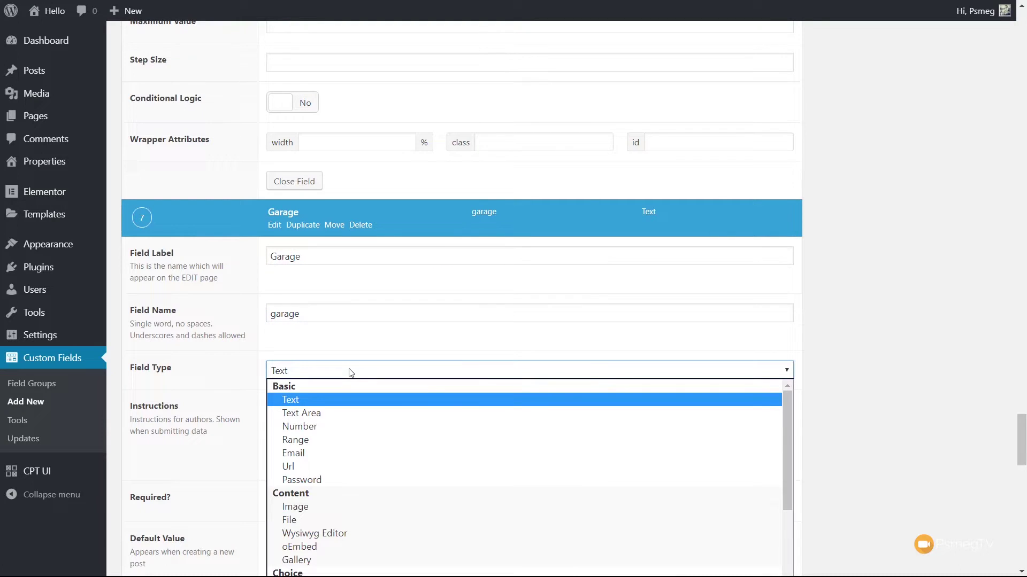
scroll(348, 426, "down", 3)
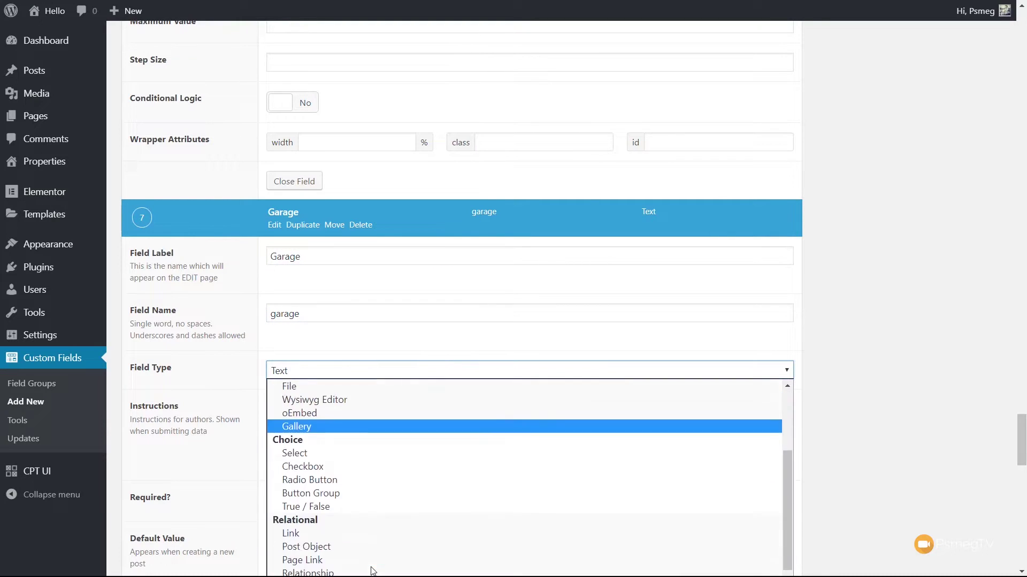
left_click(332, 467)
- Enter the Garage field's choices Yes and No on separate lines
scroll(872, 374, "down", 2)
scroll(868, 375, "down", 1)
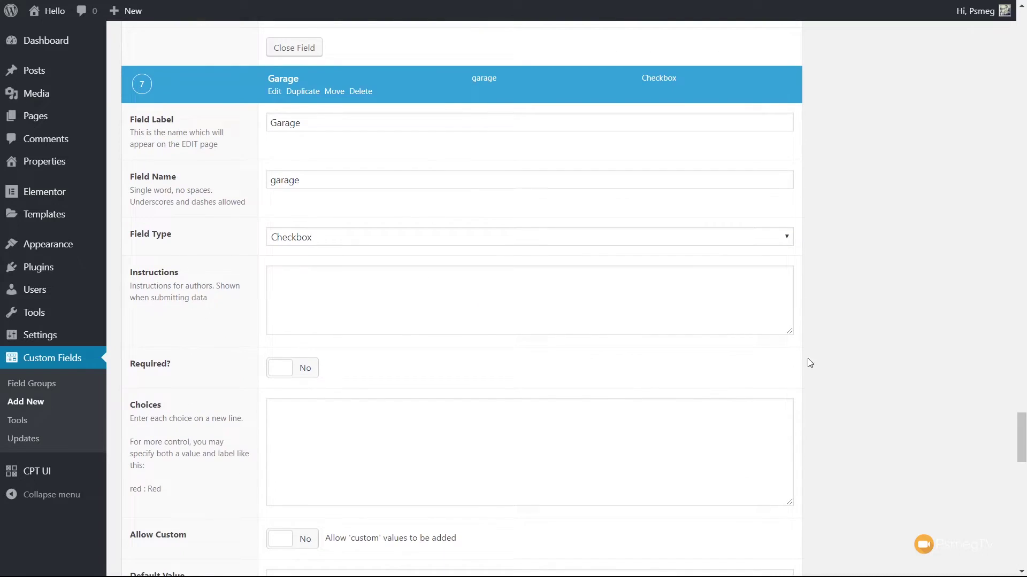
left_click(315, 292)
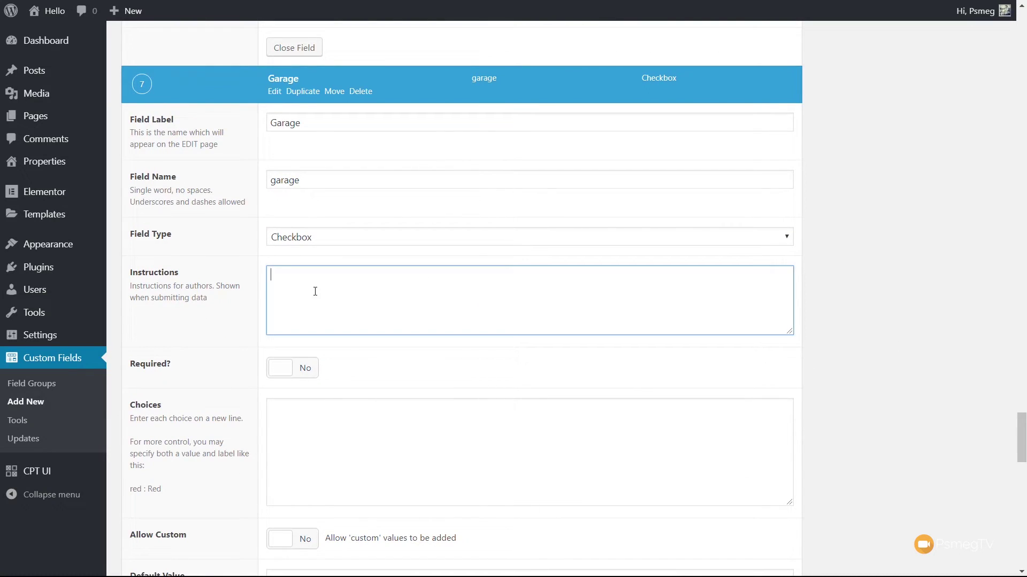
left_click(329, 443)
scroll(355, 435, "down", 3)
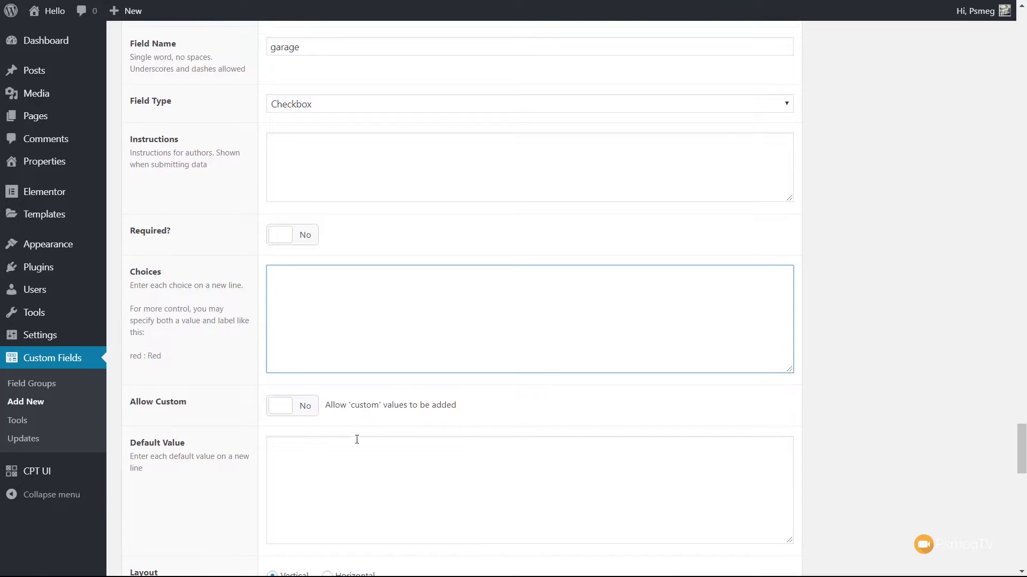
type("Yes")
key("Return")
type("No")
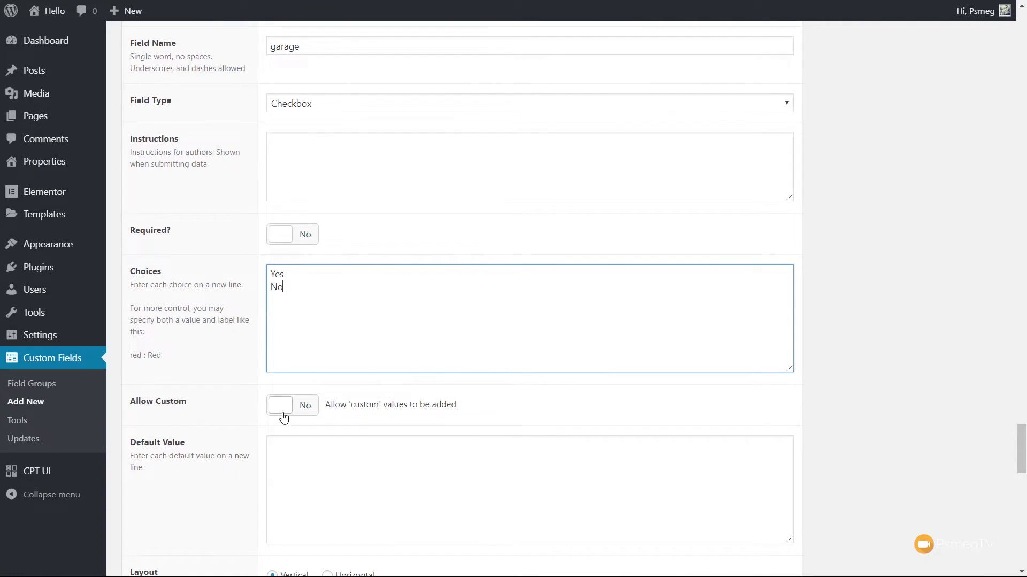
scroll(500, 412, "down", 5)
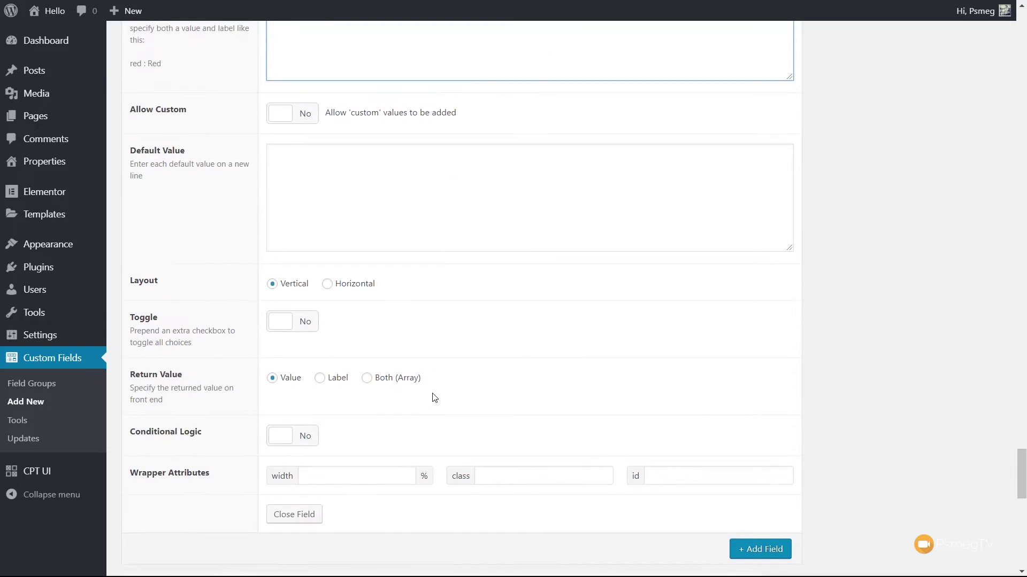
scroll(434, 398, "down", 2)
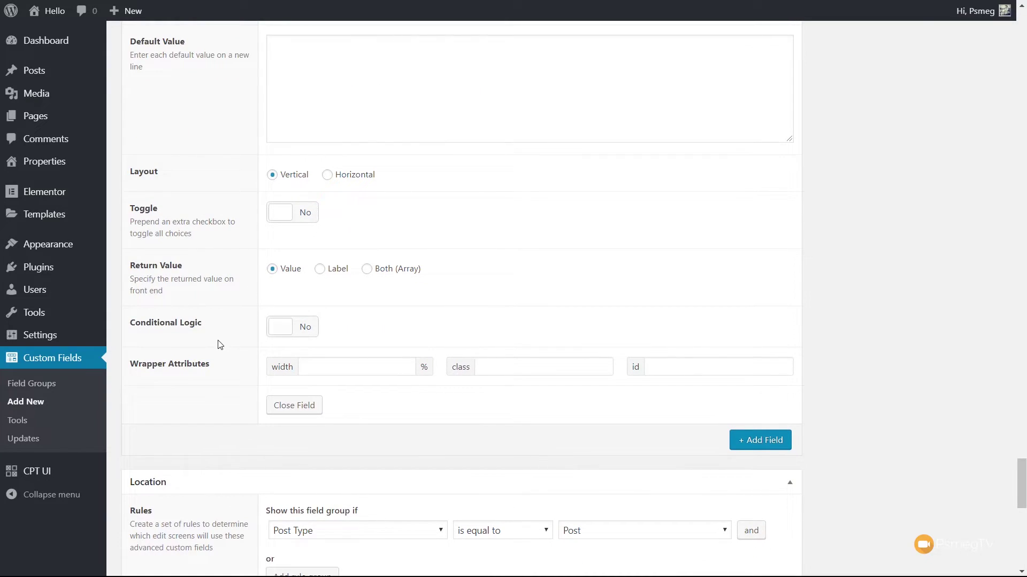
scroll(223, 342, "down", 1)
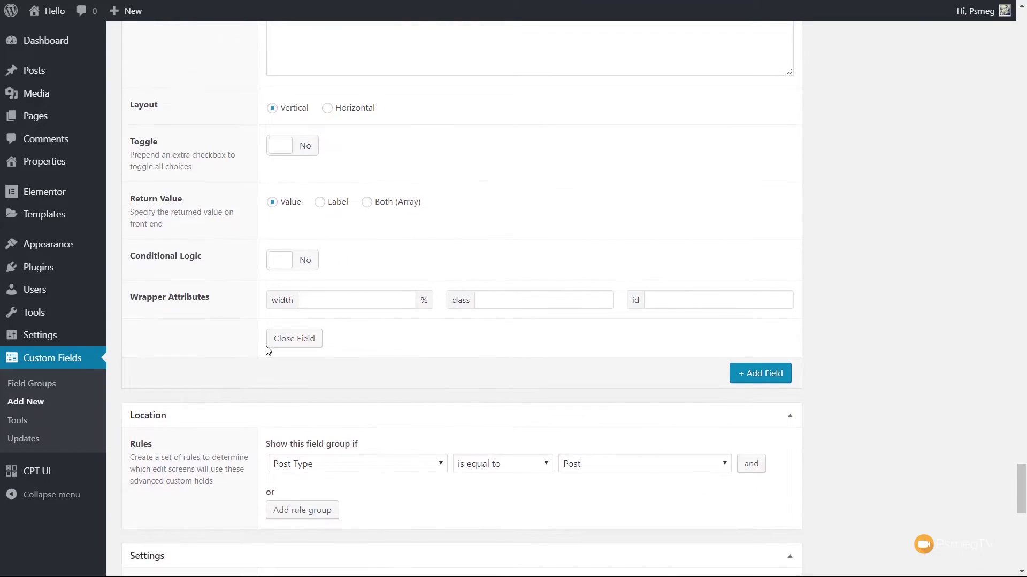
- Add an eighth field labelled No of Cars with the name no_of_cars and set its field type to Number
left_click(761, 374)
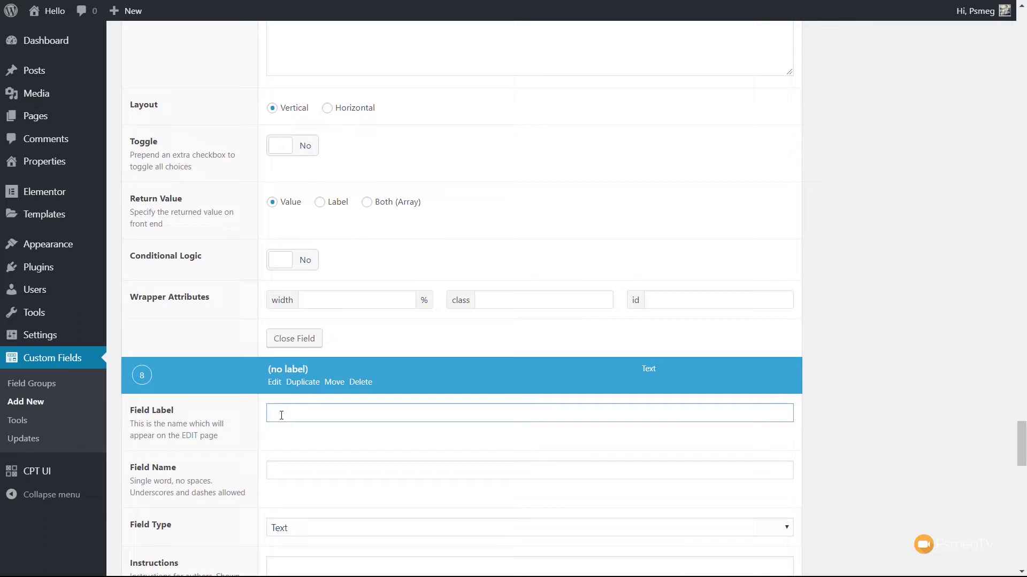
type("No of Cars")
left_click(307, 474)
scroll(321, 428, "down", 3)
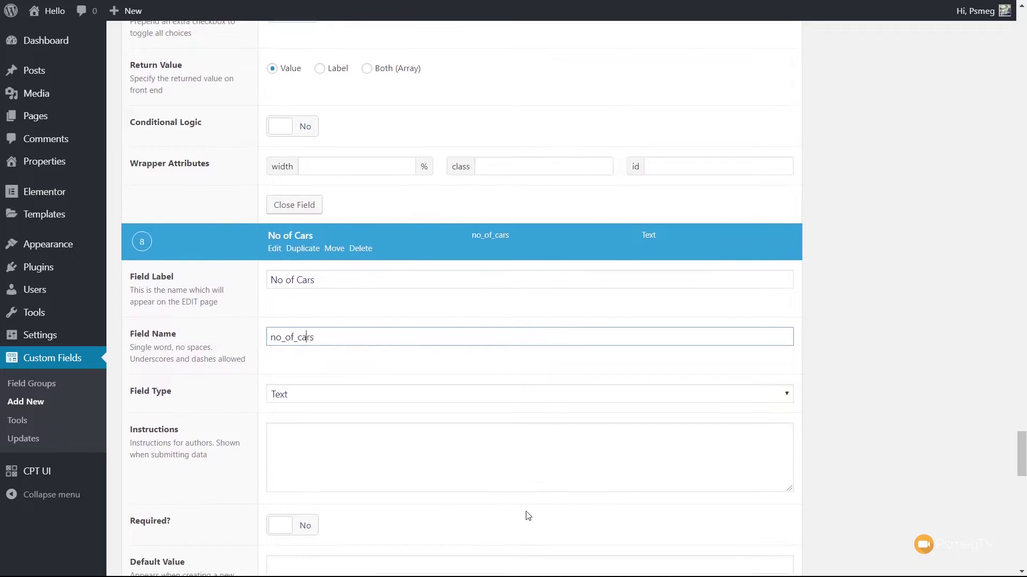
left_click(328, 394)
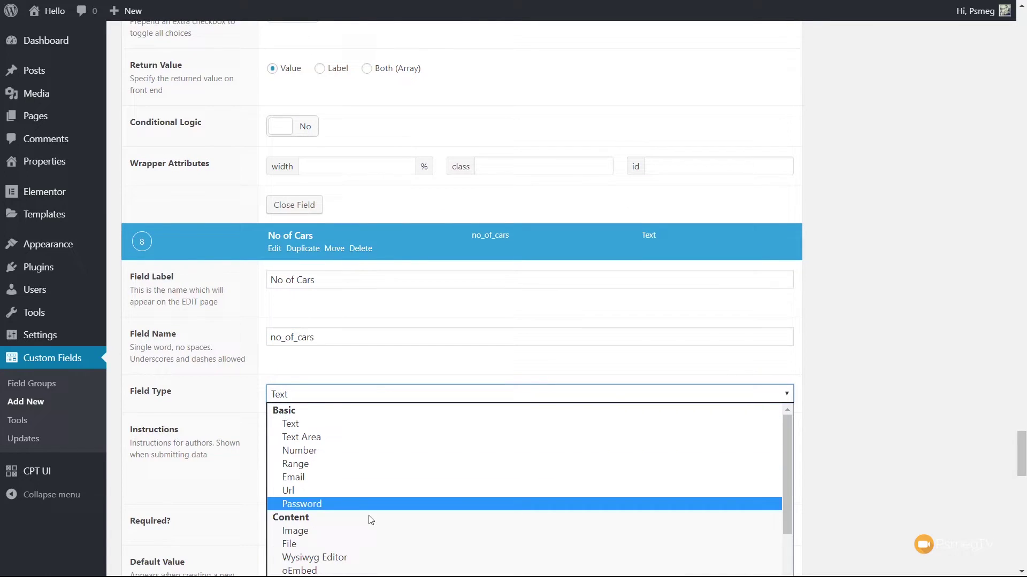
left_click(320, 451)
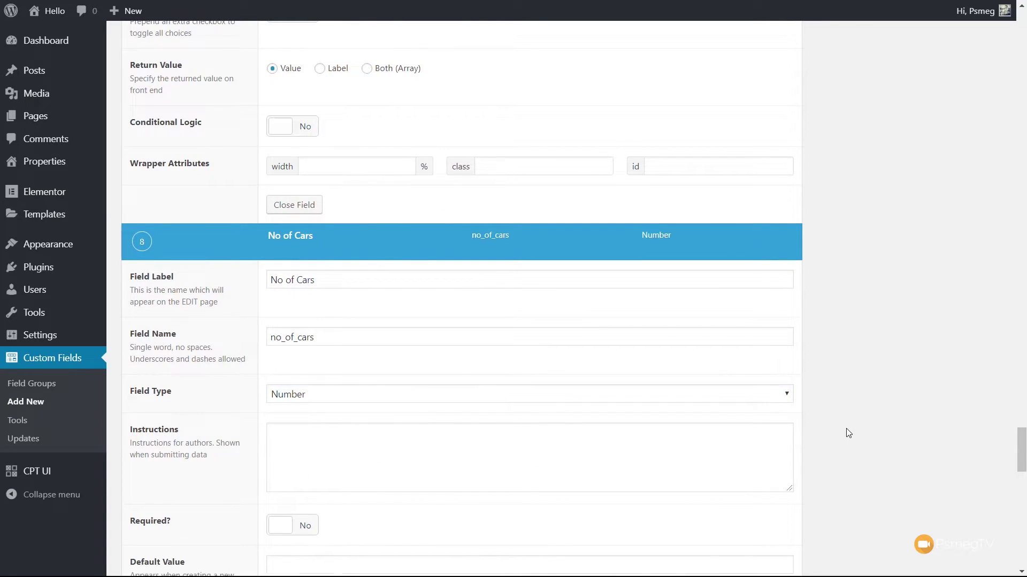
- Enable conditional logic on the No of Cars field so it shows only if Garage's value is equal to Yes
scroll(846, 431, "down", 10)
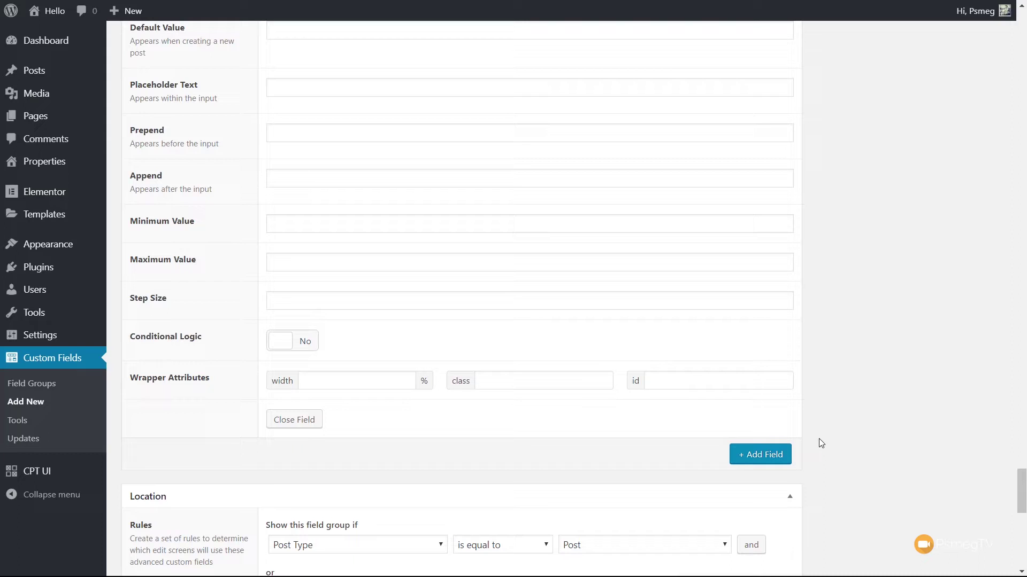
left_click(307, 342)
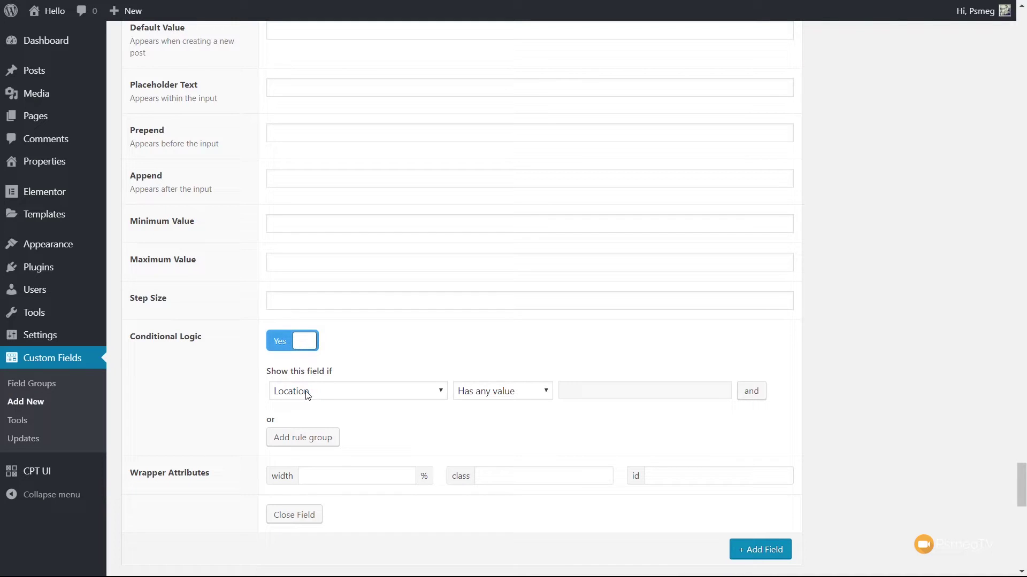
left_click(337, 393)
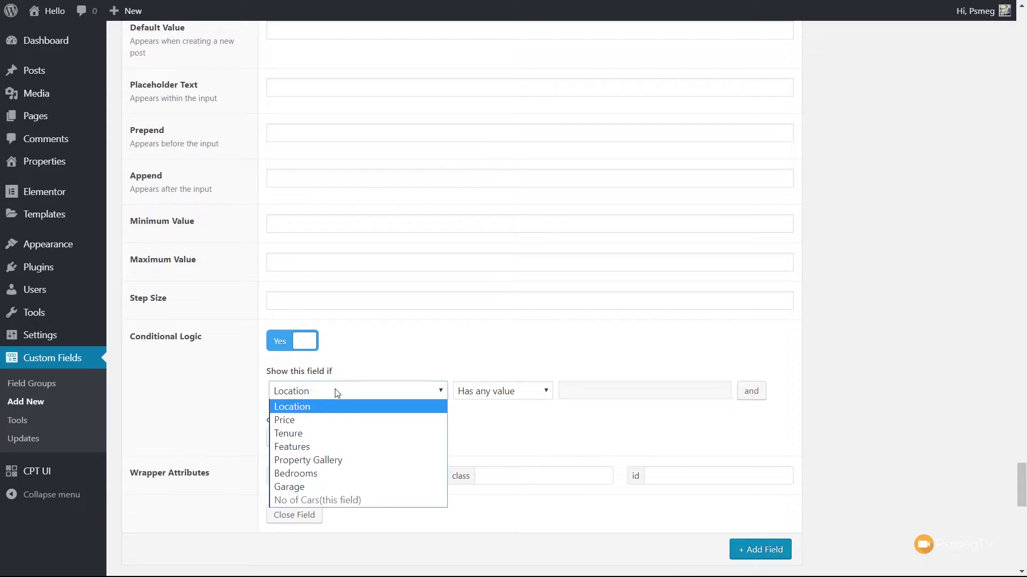
left_click(315, 489)
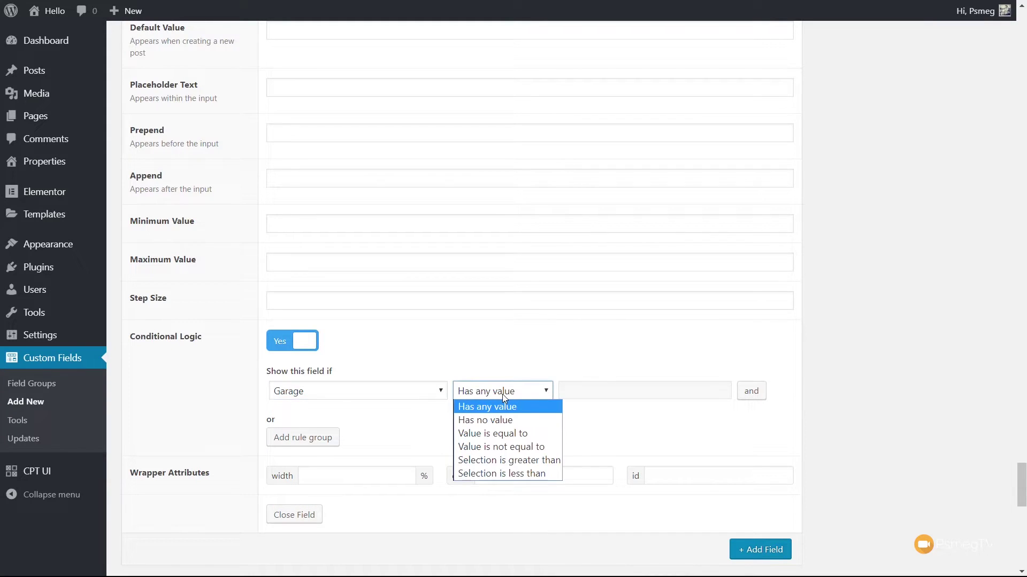
left_click(500, 435)
left_click(588, 396)
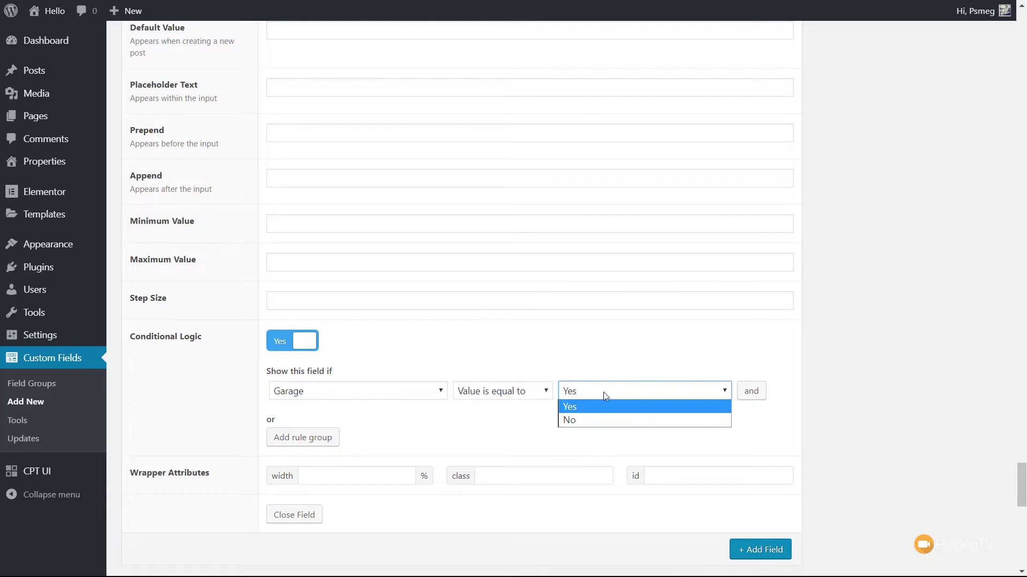
left_click(887, 405)
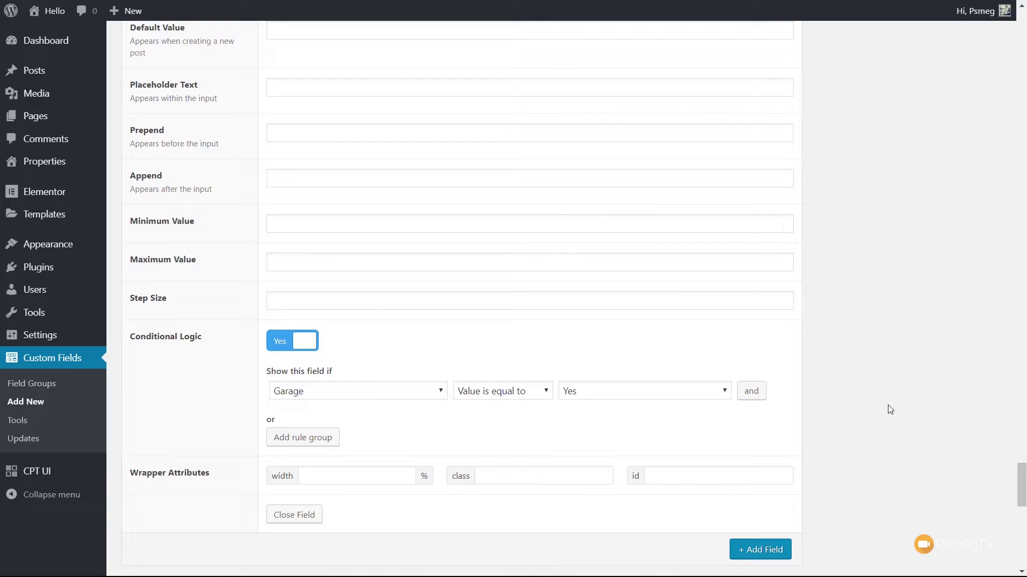
- Set the field group's location rule to show it if Post Type is equal to Property
scroll(889, 410, "down", 6)
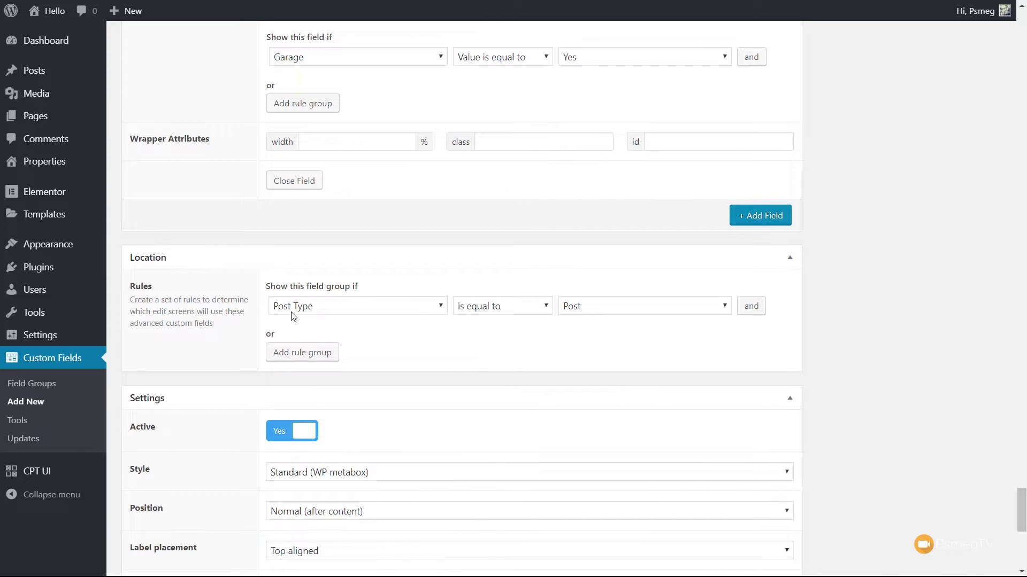
left_click(608, 311)
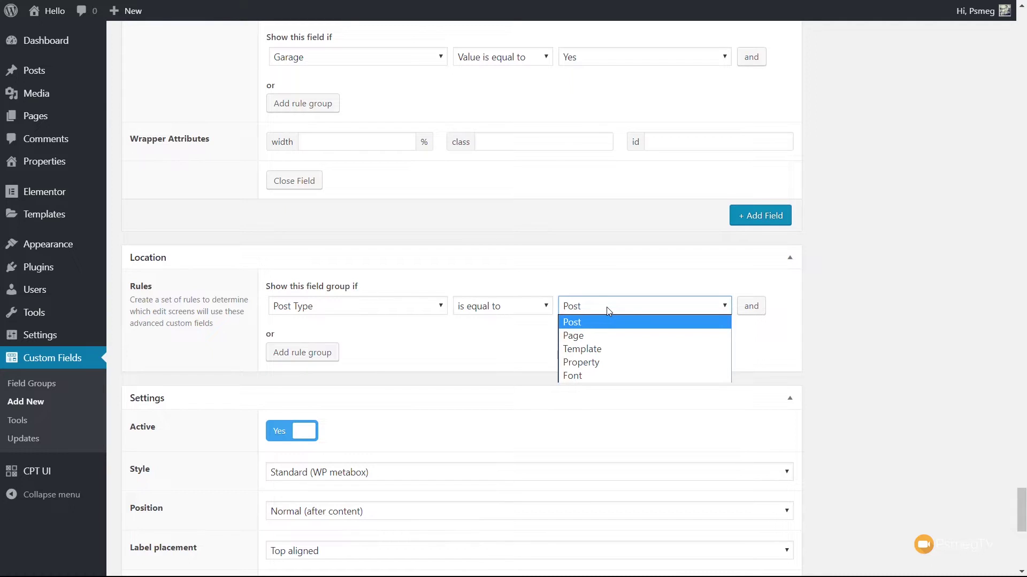
left_click(603, 363)
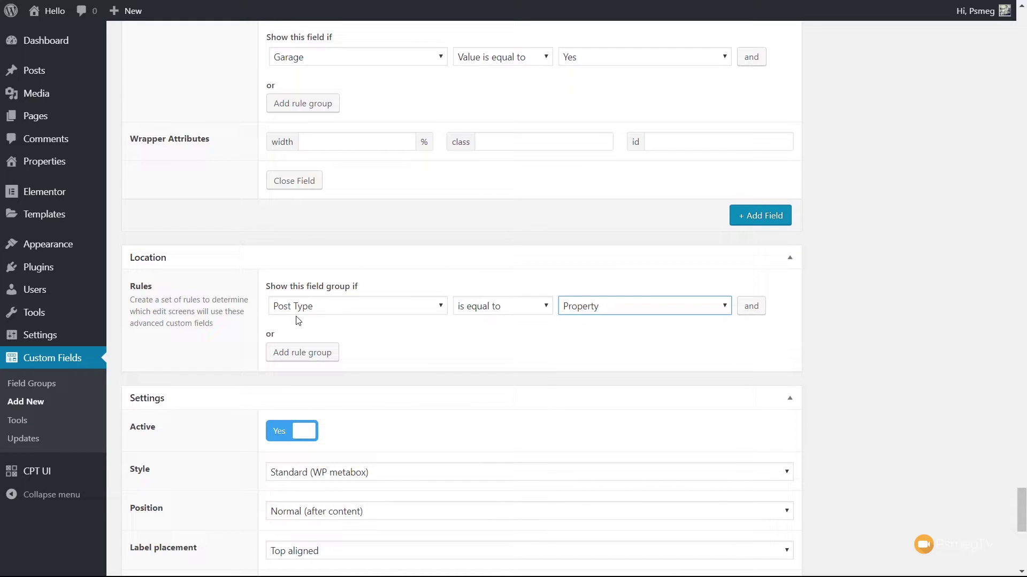
left_click(934, 364)
- Hide all items on the edit screen except Content Editor, Featured Image and Categories
scroll(913, 368, "down", 5)
scroll(911, 368, "down", 3)
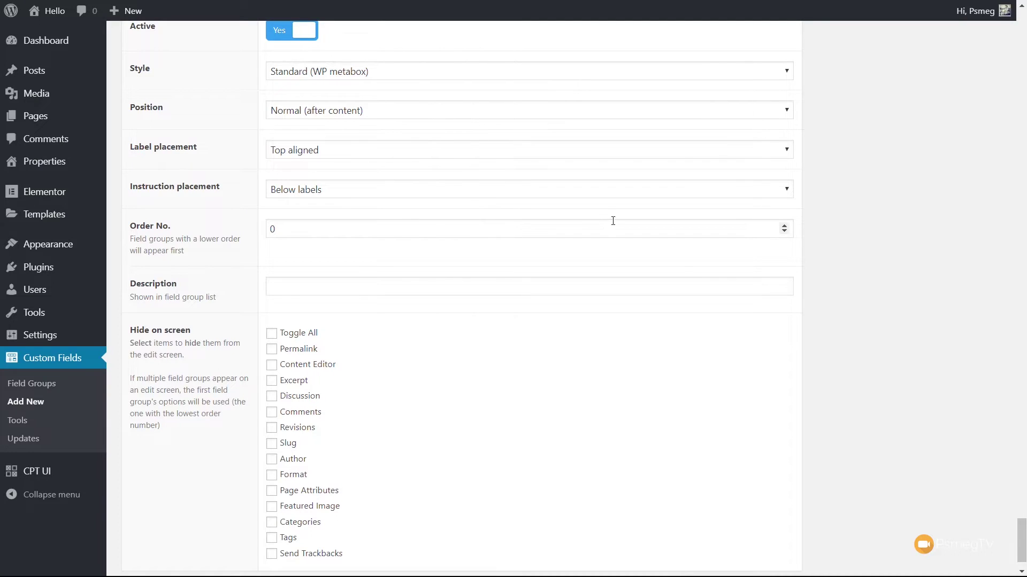
scroll(612, 223, "down", 1)
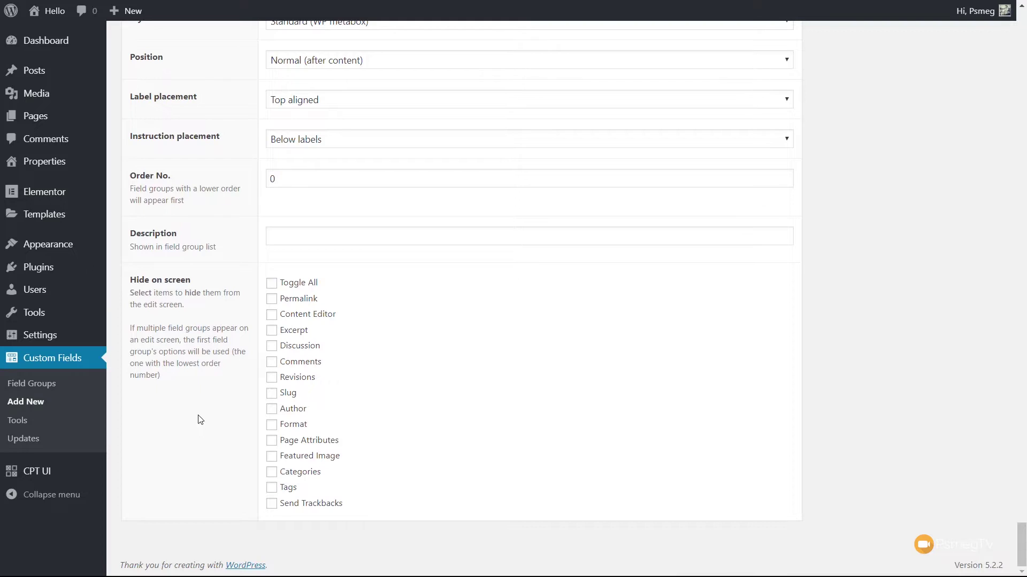
left_click(272, 299)
left_click(272, 285)
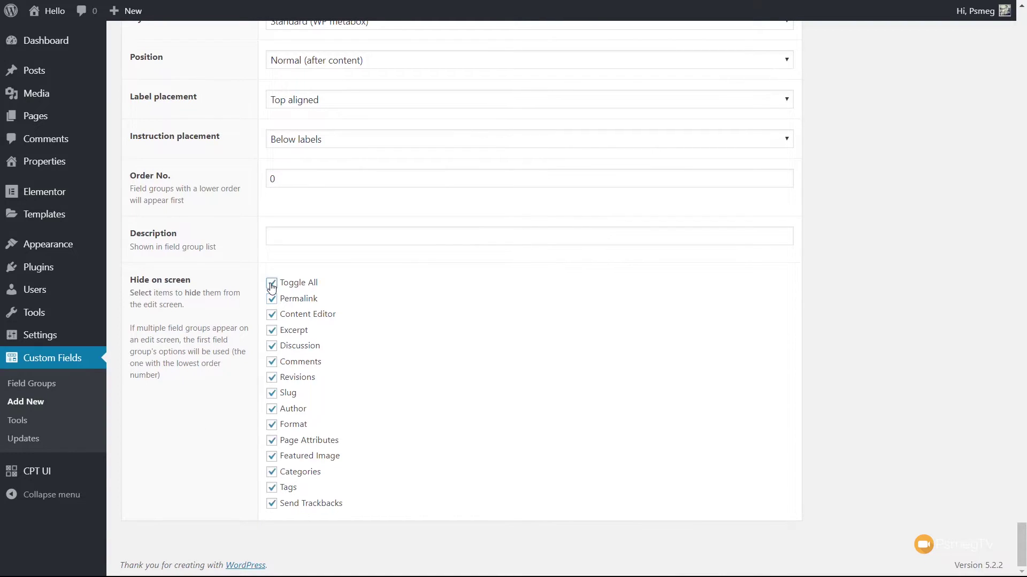
left_click(272, 316)
left_click(272, 457)
left_click(272, 474)
- Publish the Property field group
scroll(885, 421, "up", 10)
scroll(884, 421, "up", 20)
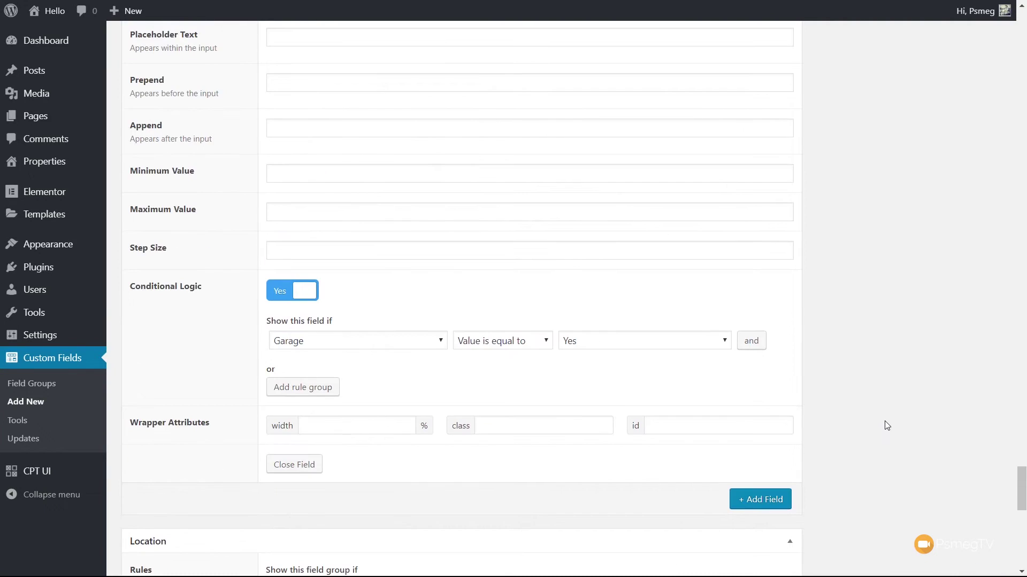
left_click_drag(1021, 375, 1015, 22)
left_click(972, 155)
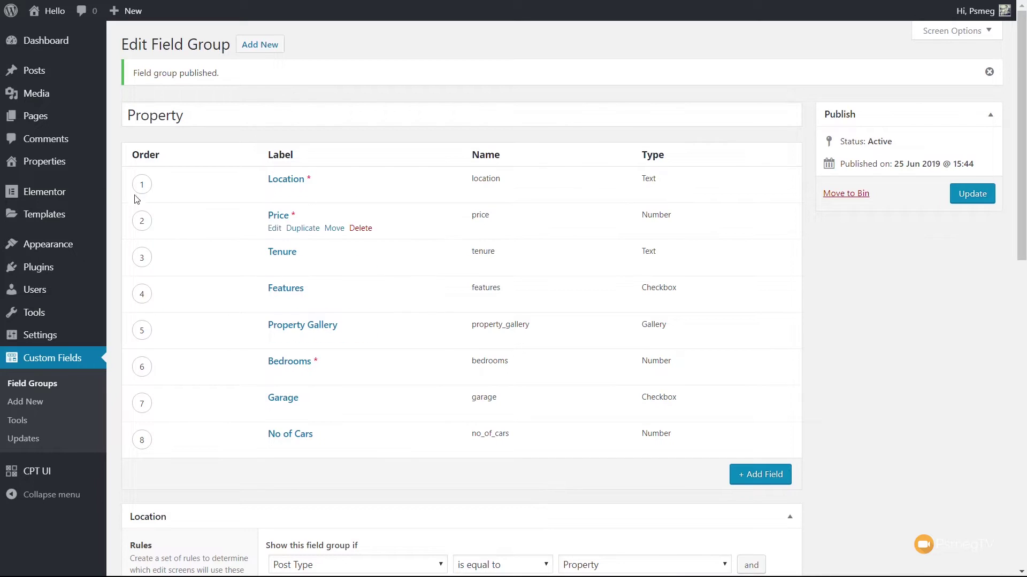
- Start a new property entry and look through its custom fields
mouse_move(56, 166)
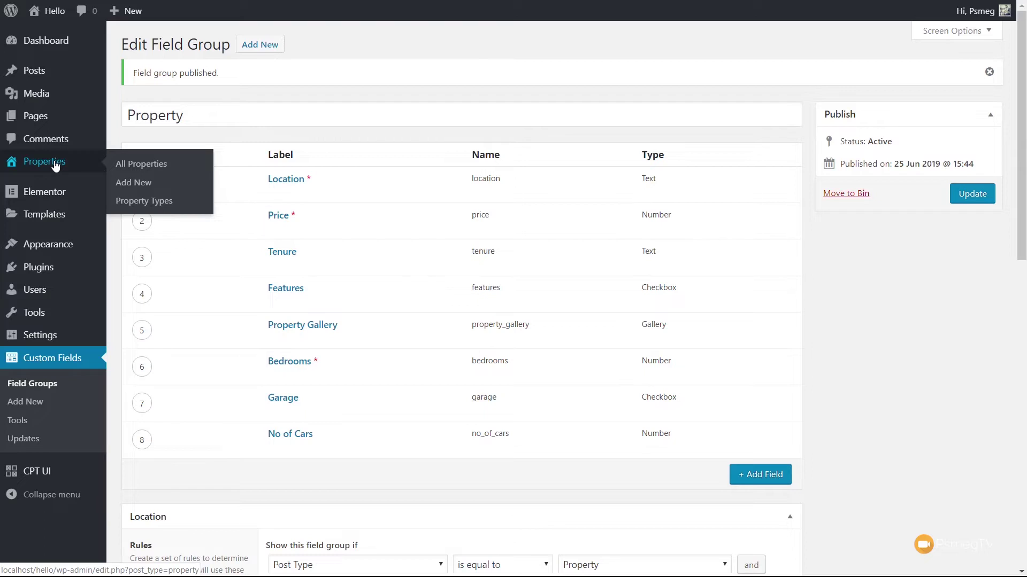
left_click(145, 186)
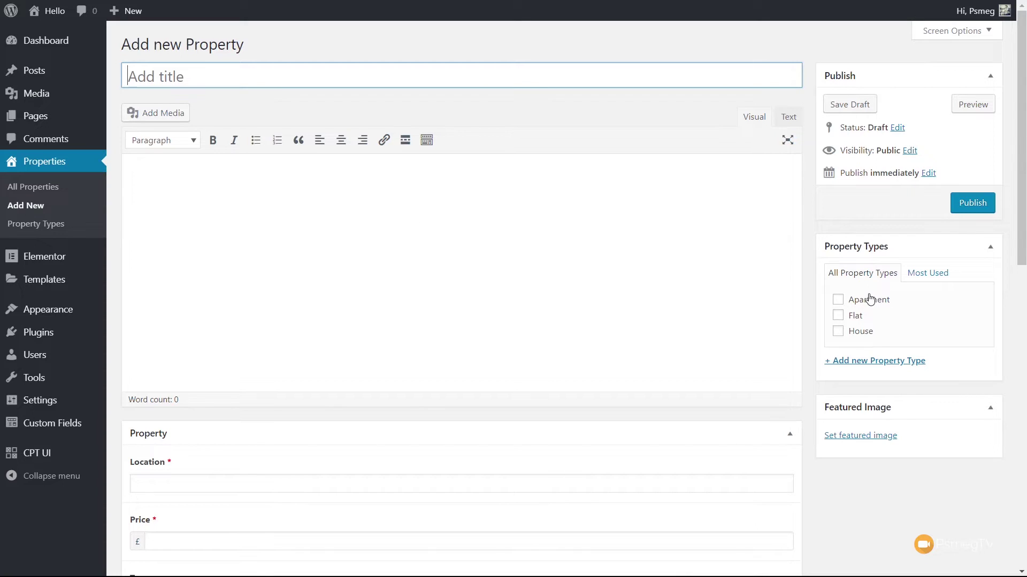
scroll(589, 369, "down", 5)
scroll(589, 373, "down", 8)
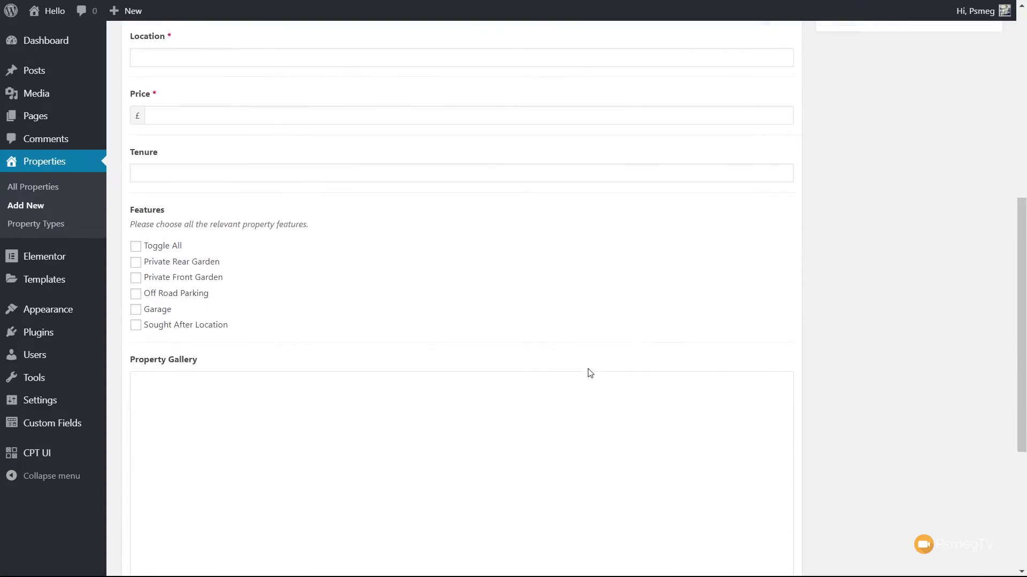
scroll(588, 373, "up", 7)
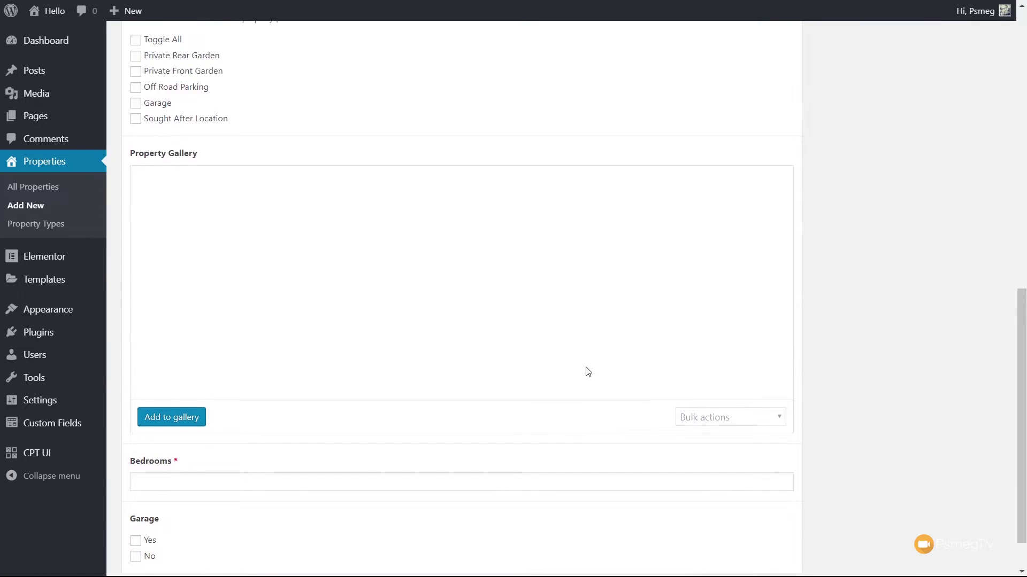
scroll(587, 373, "down", 3)
scroll(587, 372, "down", 5)
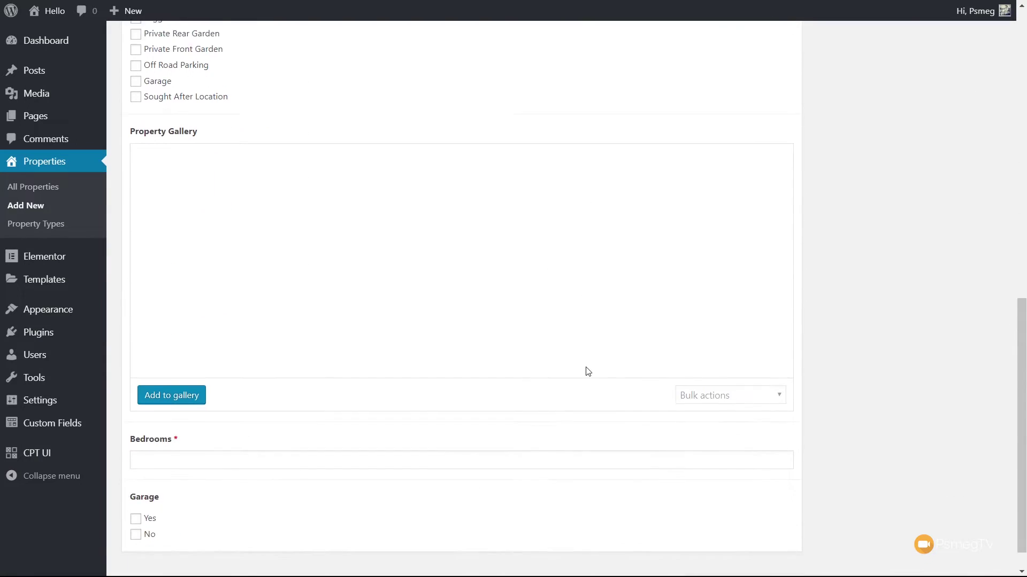
- Test the No of Cars condition by switching the Garage choice from Yes to No and clearing both choices
left_click(138, 487)
scroll(387, 488, "down", 1)
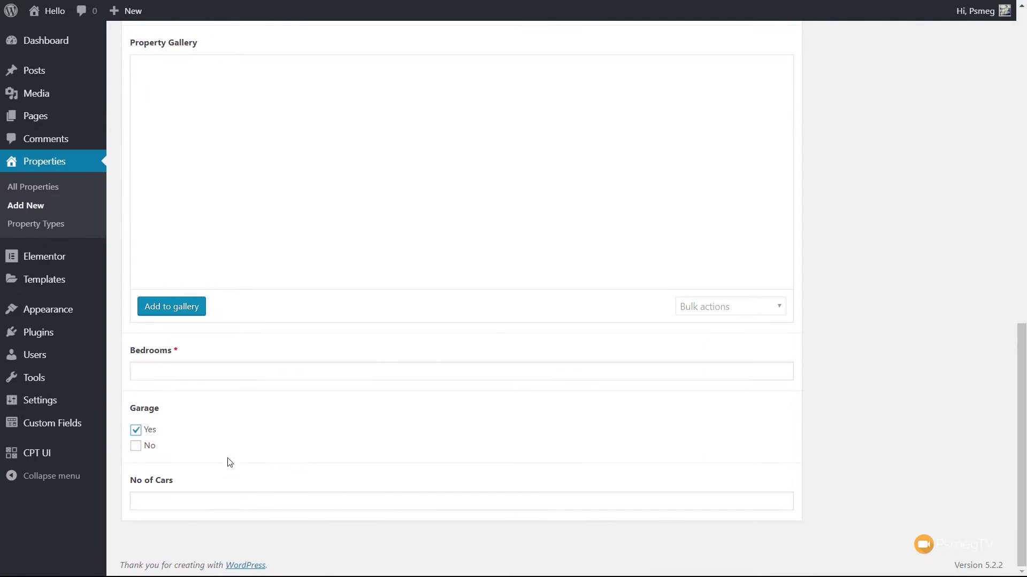
left_click(136, 430)
left_click(139, 506)
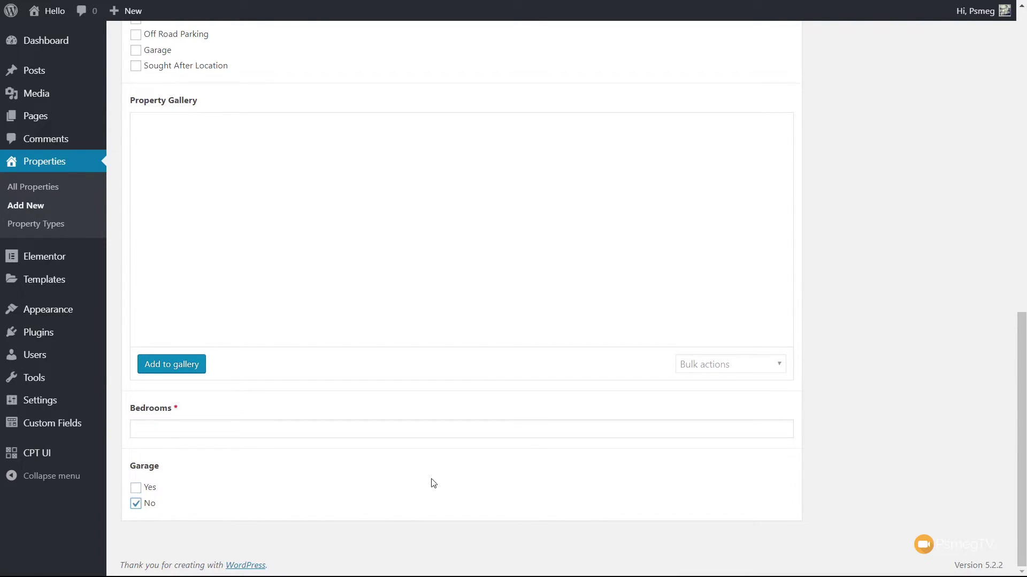
left_click(135, 505)
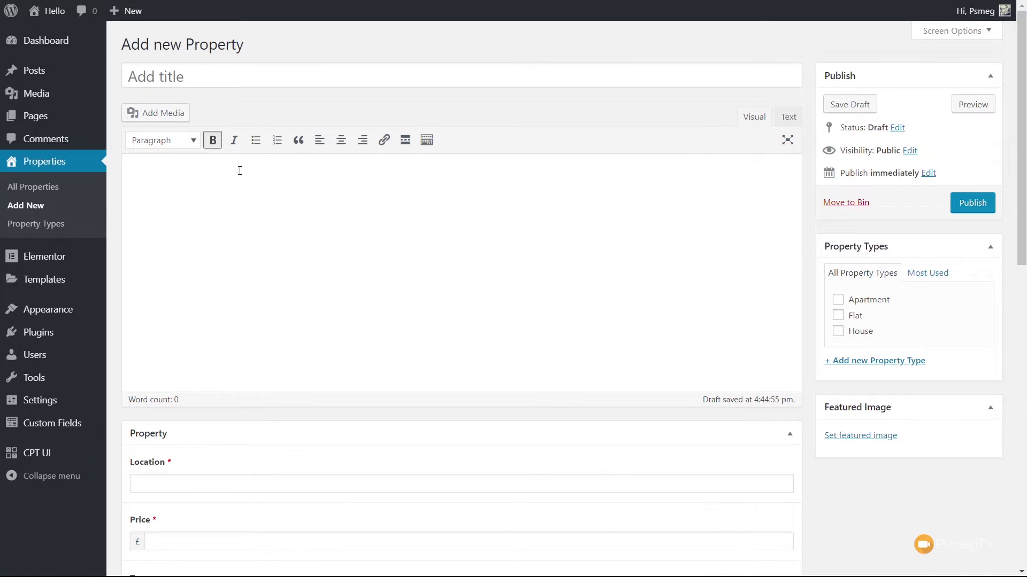
- Title the property 3 Bedroom Penthouse and paste the copied room-by-room description into the content editor
left_click(213, 76)
type("3")
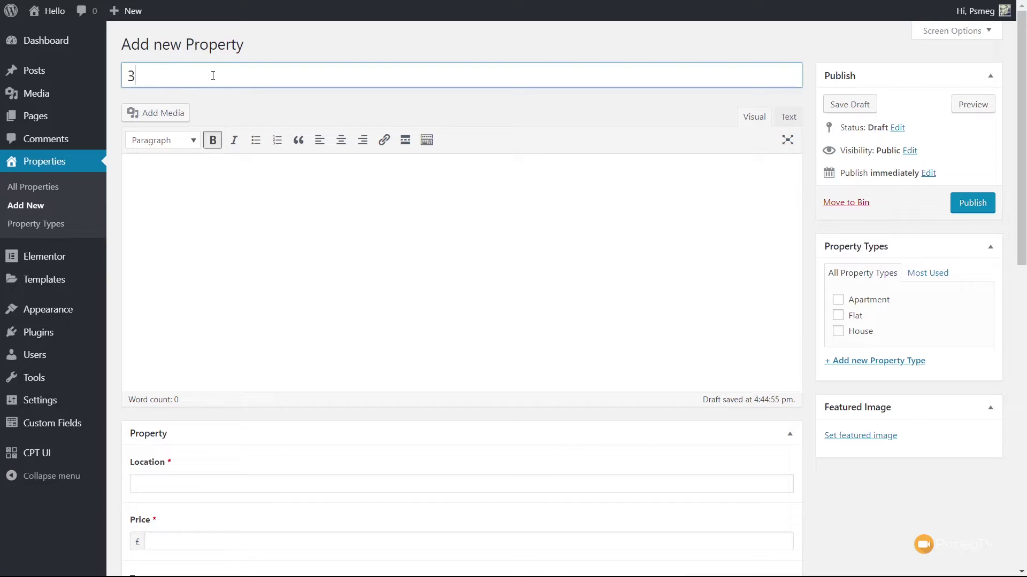
type(" Bedroom Penthouse")
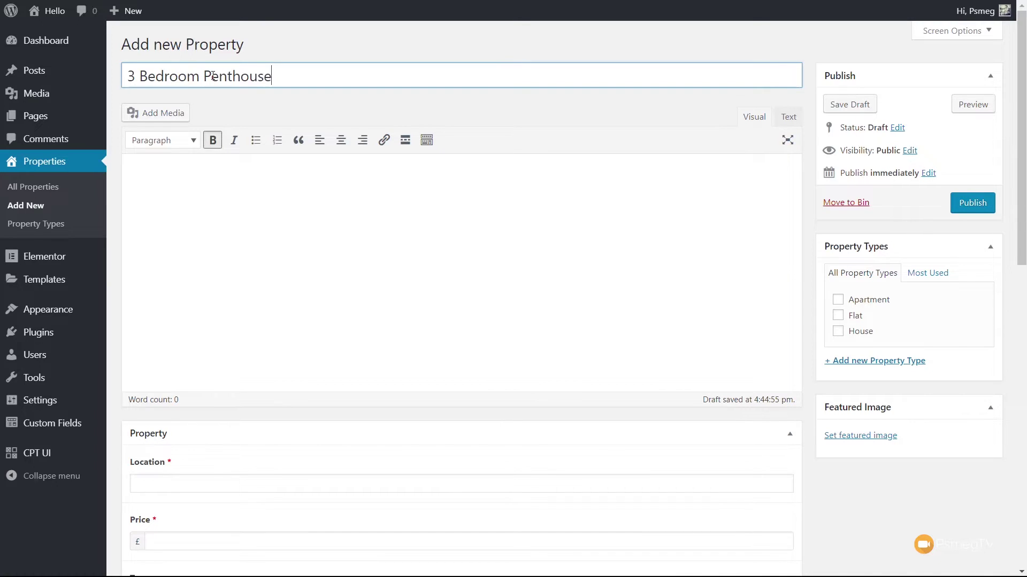
left_click(216, 223)
key("ctrl+v")
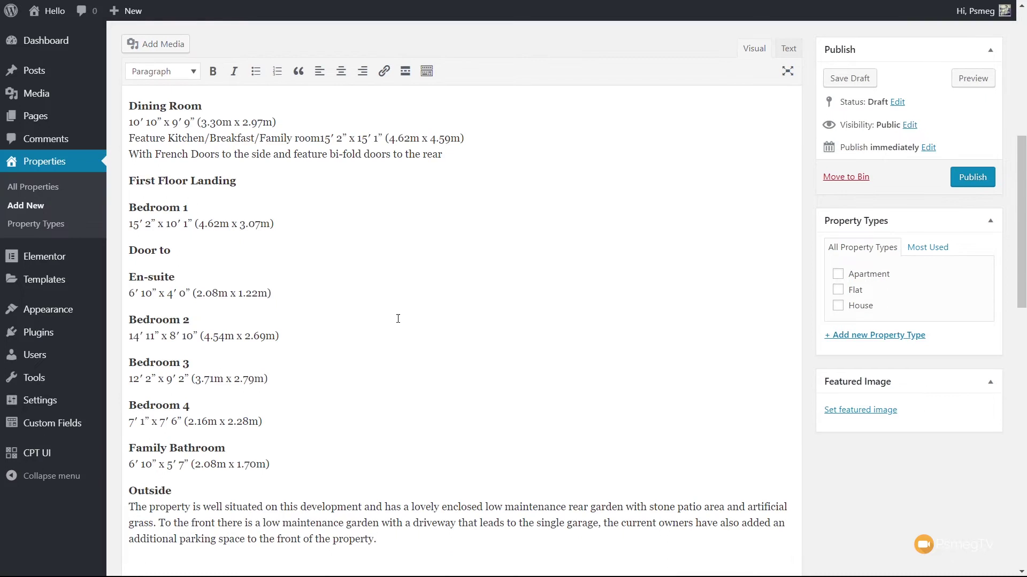
- Assign the Apartment property type, and upload the property images with 2.jpg set as the featured image
left_click(842, 280)
scroll(495, 348, "down", 1)
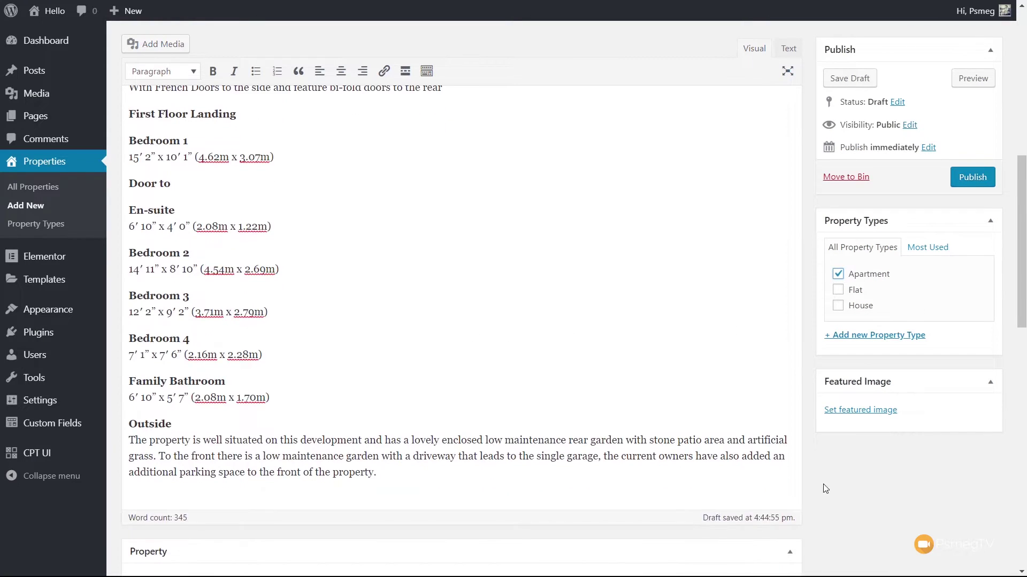
left_click(847, 410)
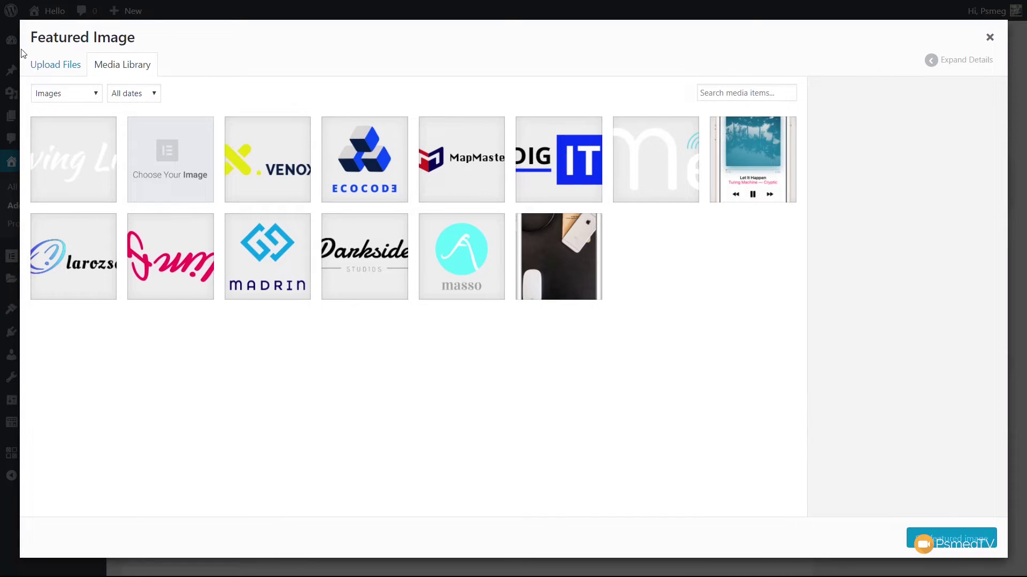
left_click(56, 65)
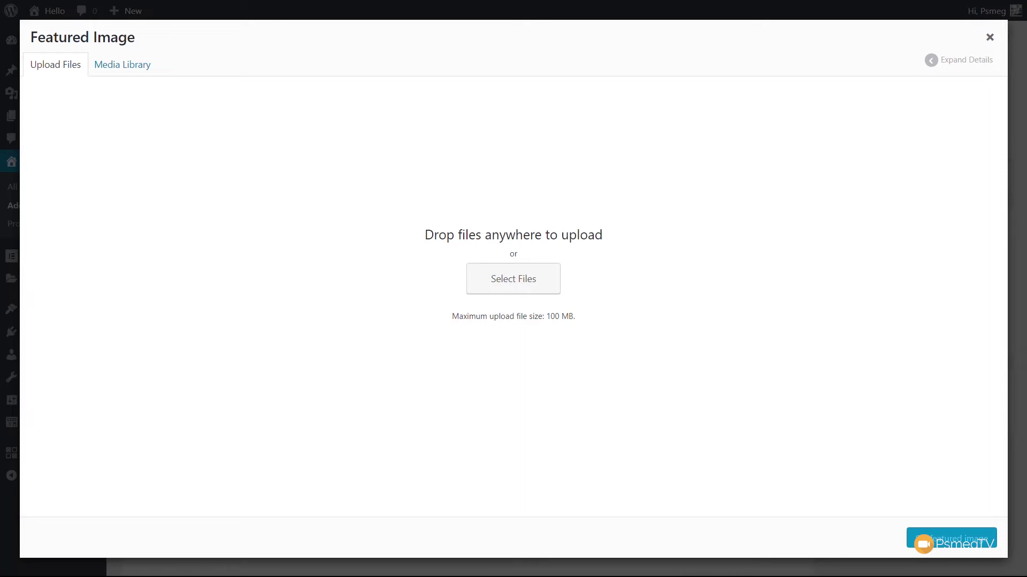
left_click_drag(11, 342, 342, 385)
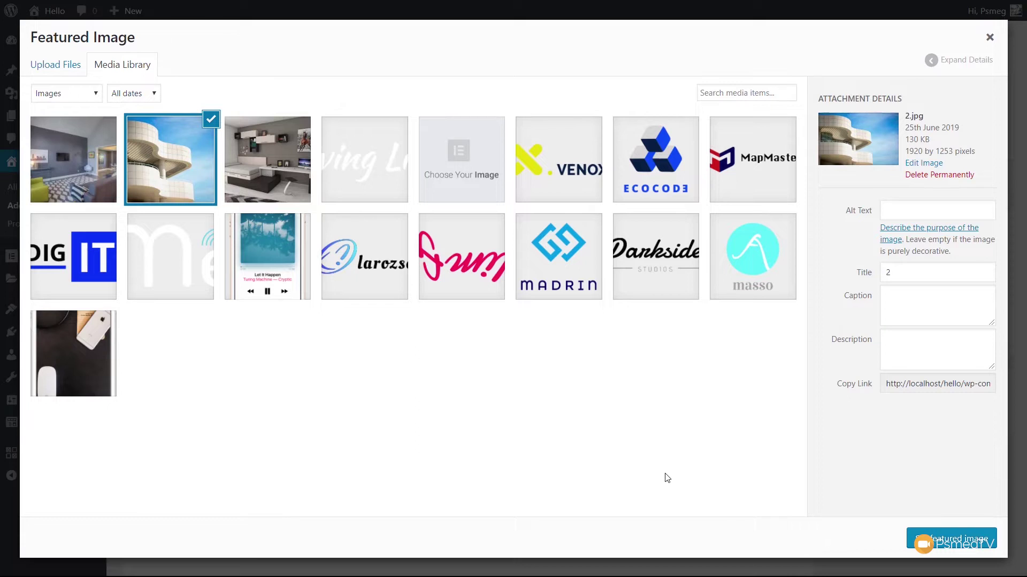
left_click(955, 544)
- Fill in the property's location as Cardiff, its price as £500000 and its tenure as Freehold
scroll(529, 366, "down", 6)
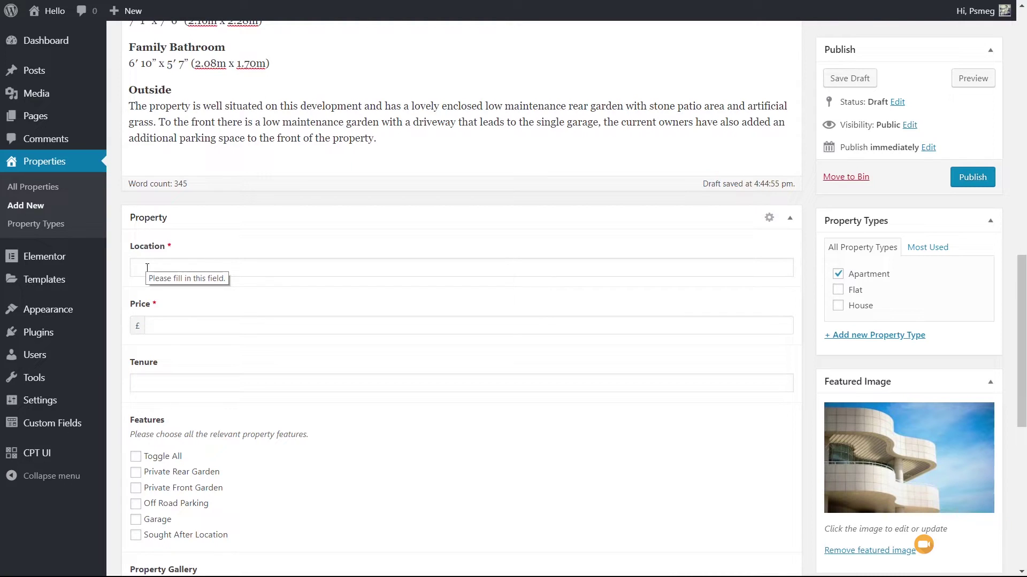
left_click(147, 267)
type("Cardiff")
left_click(173, 327)
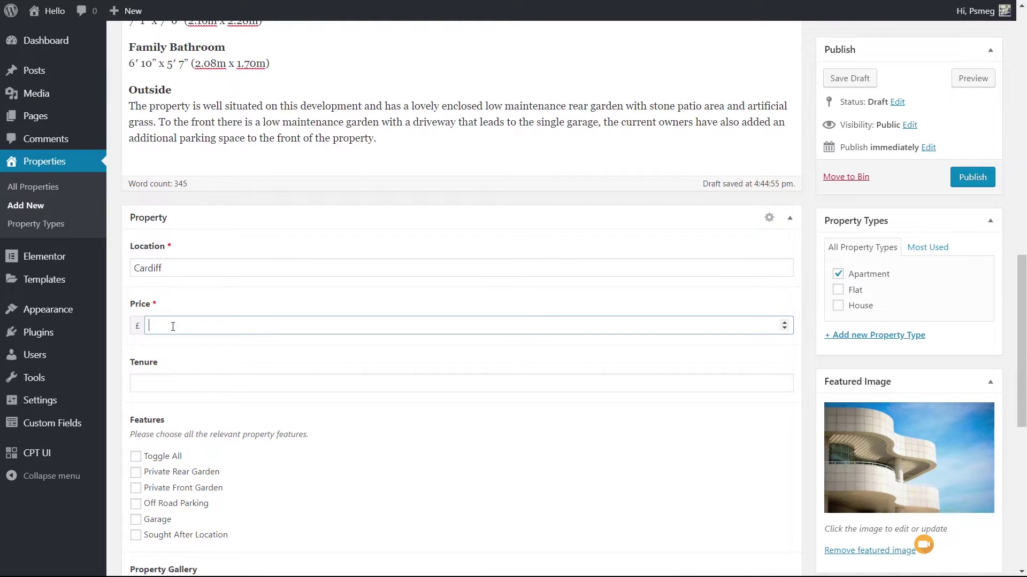
type("5")
type("00000")
left_click(152, 385)
type("Freehold")
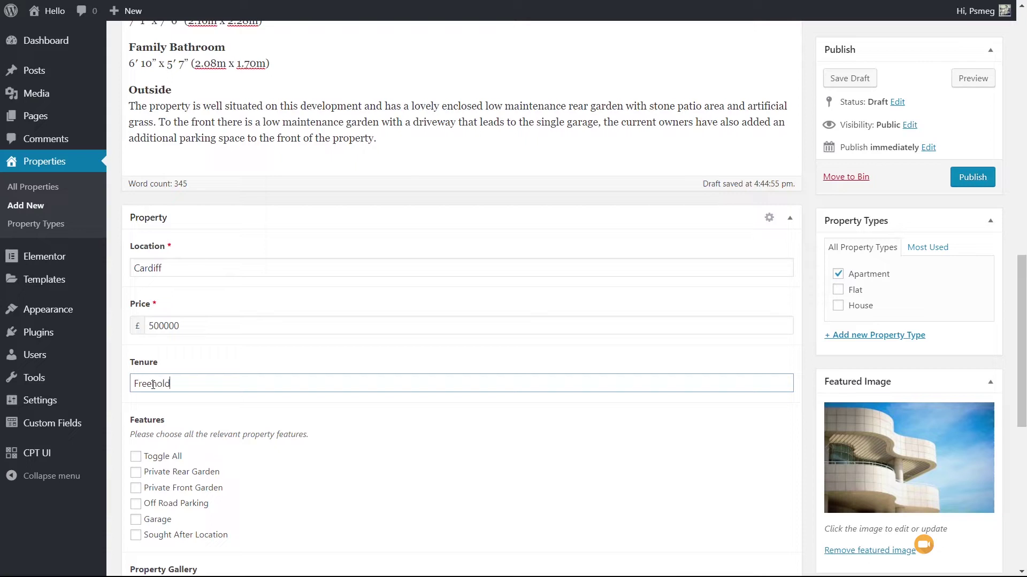
- Select Off Road Parking, Garage and Sought After Location as the property's features
scroll(451, 481, "down", 4)
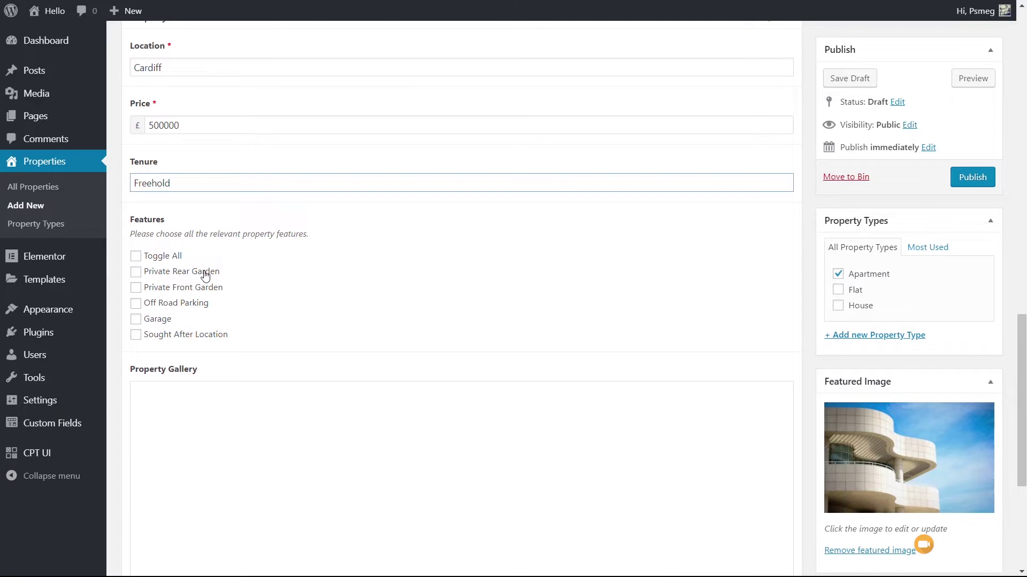
left_click(136, 305)
left_click(137, 319)
left_click(135, 335)
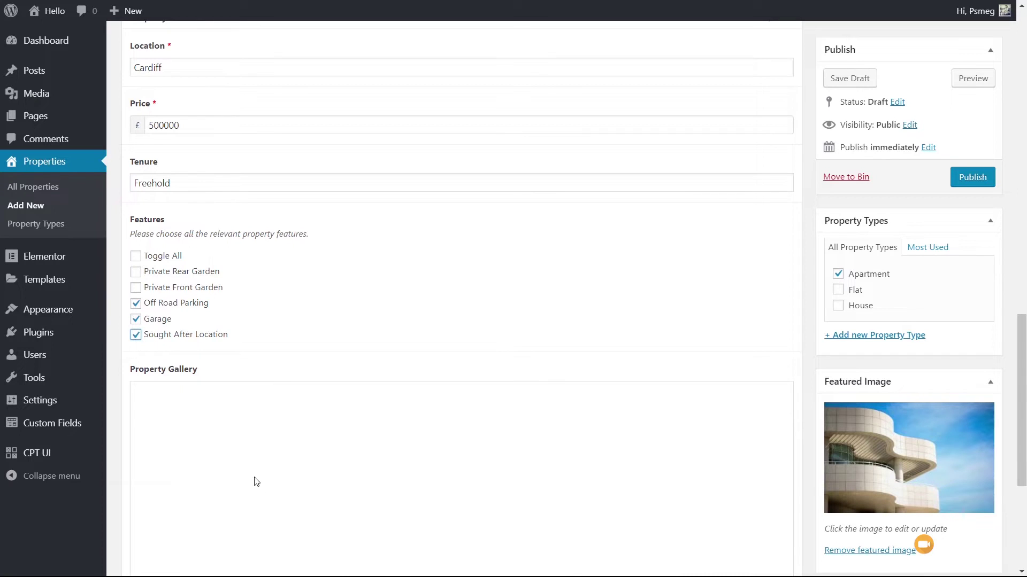
- Add the three images uploaded to this post, including 2.jpg and 3.jpg, to the Property Gallery
scroll(256, 473, "down", 5)
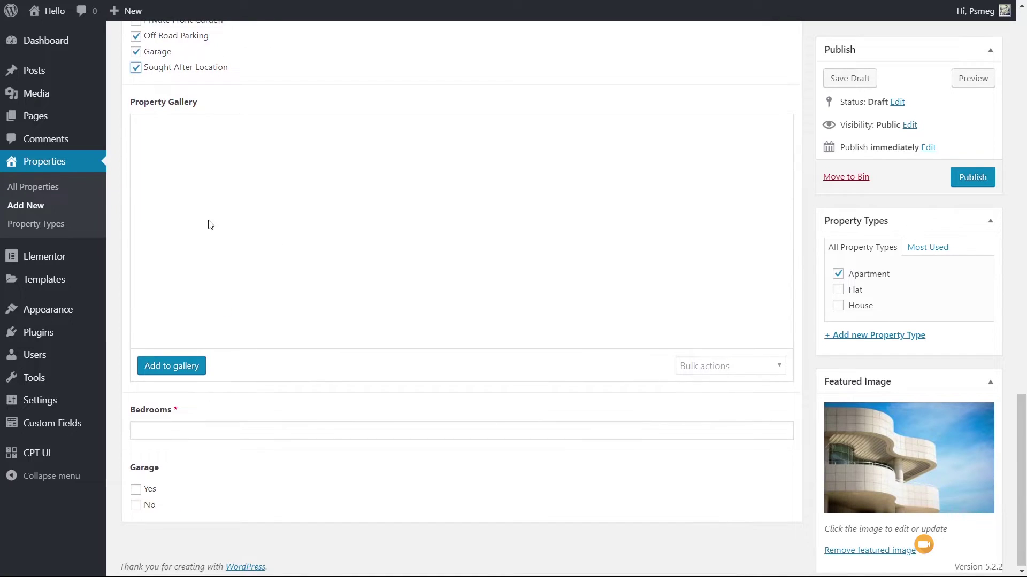
left_click(181, 367)
left_click(256, 194)
left_click(170, 161)
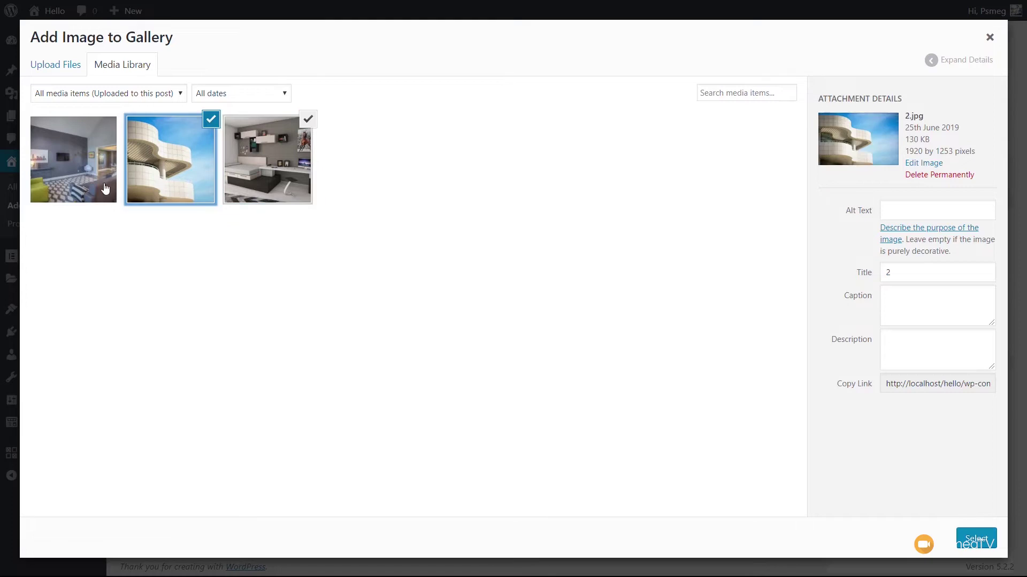
left_click(73, 161)
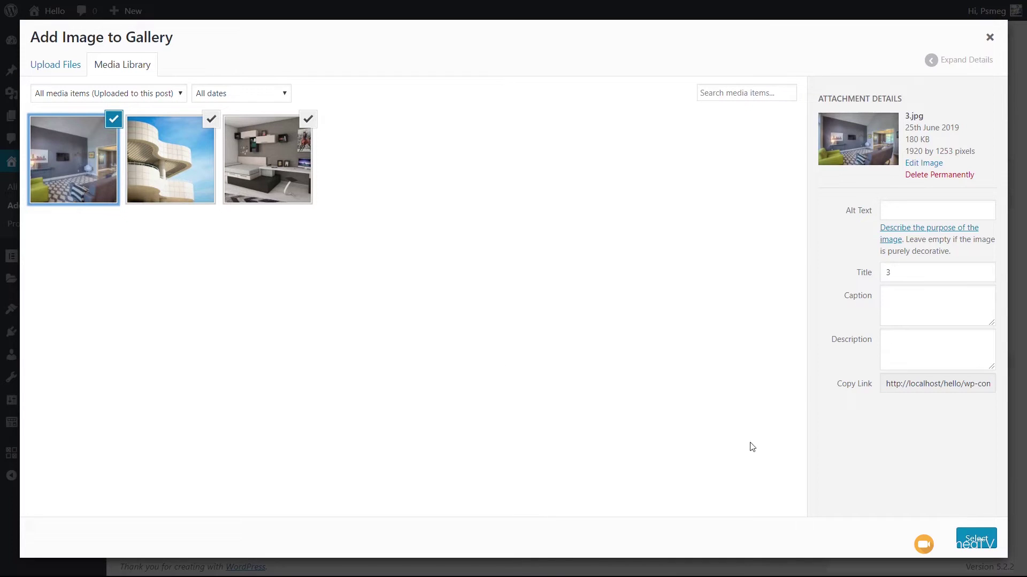
left_click(989, 545)
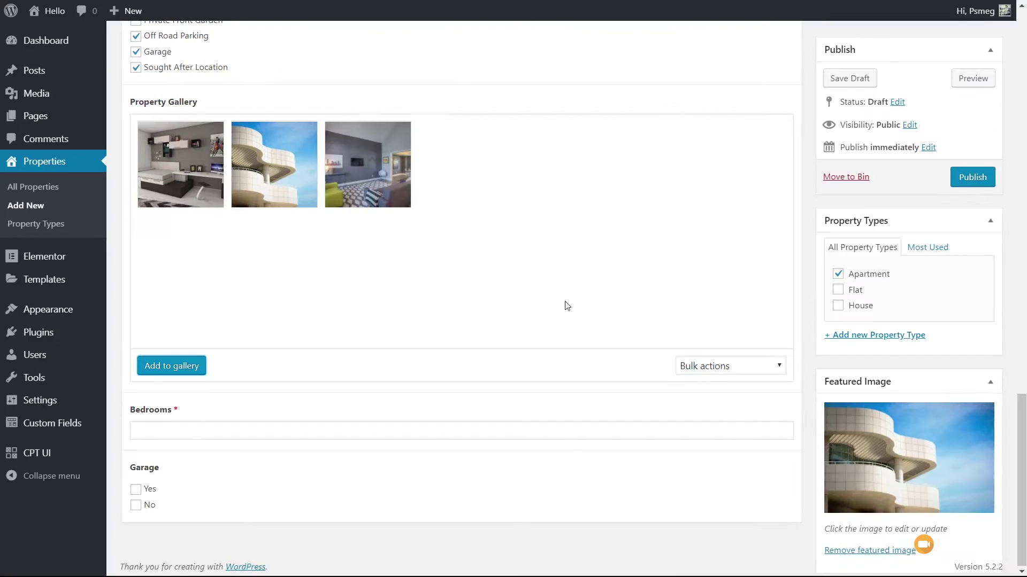
mouse_move(347, 194)
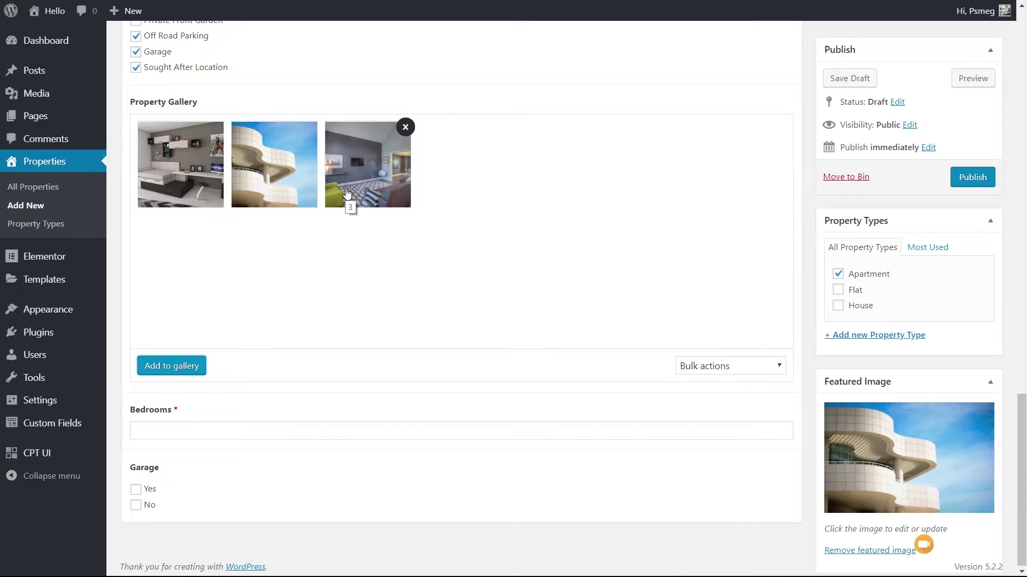
- Set Bedrooms to 4, choose Yes for Garage and set No of Cars to 2
left_click(144, 432)
type("4")
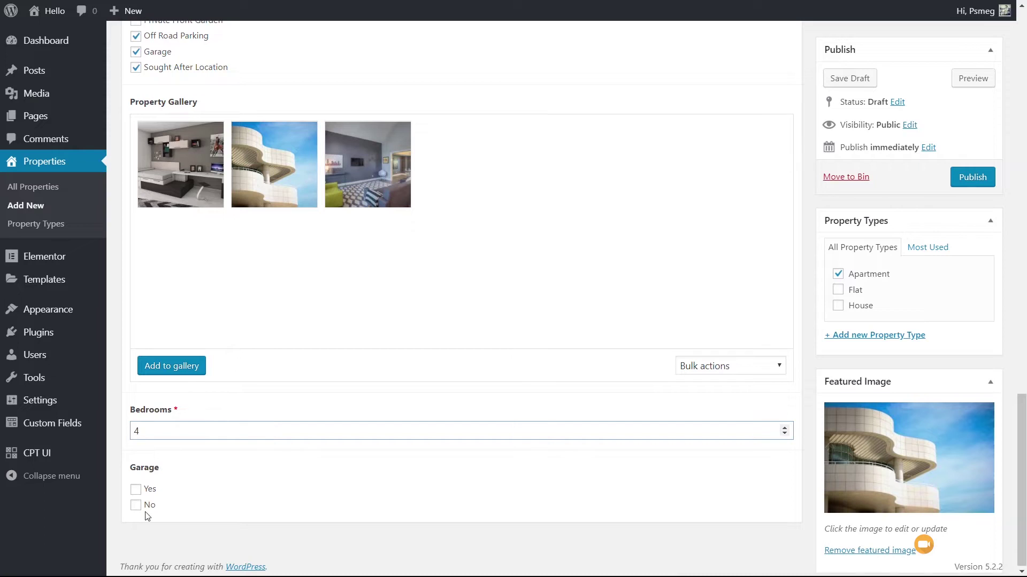
left_click(135, 489)
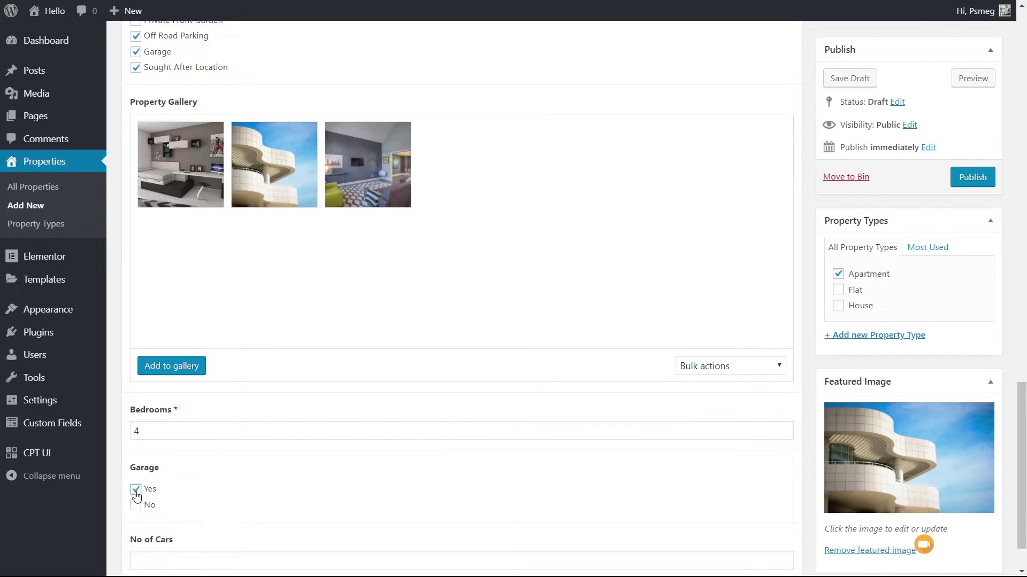
scroll(230, 491, "down", 1)
left_click(163, 502)
type("2")
- Publish the completed 3 Bedroom Penthouse listing
scroll(479, 496, "up", 15)
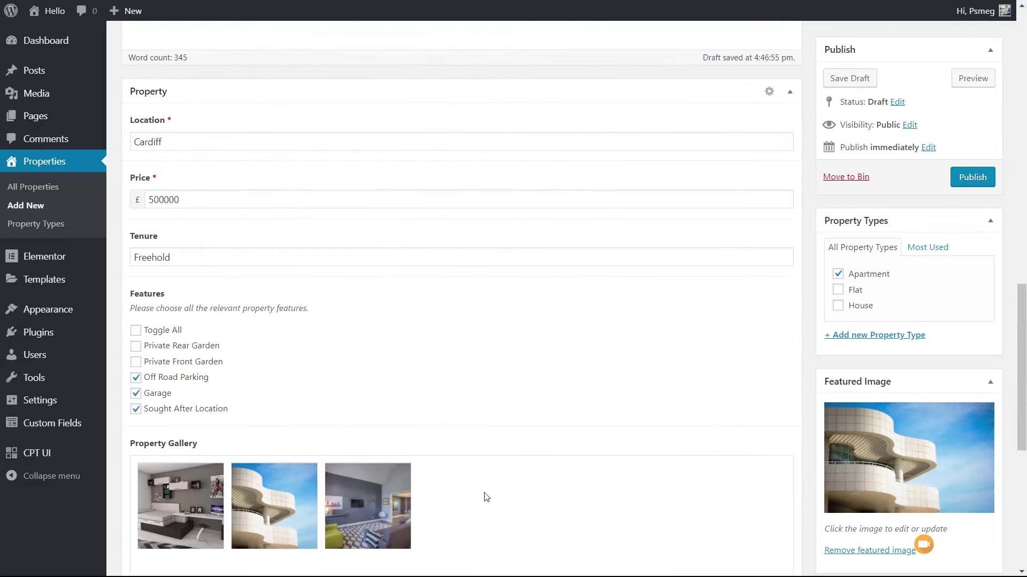
scroll(488, 491, "up", 5)
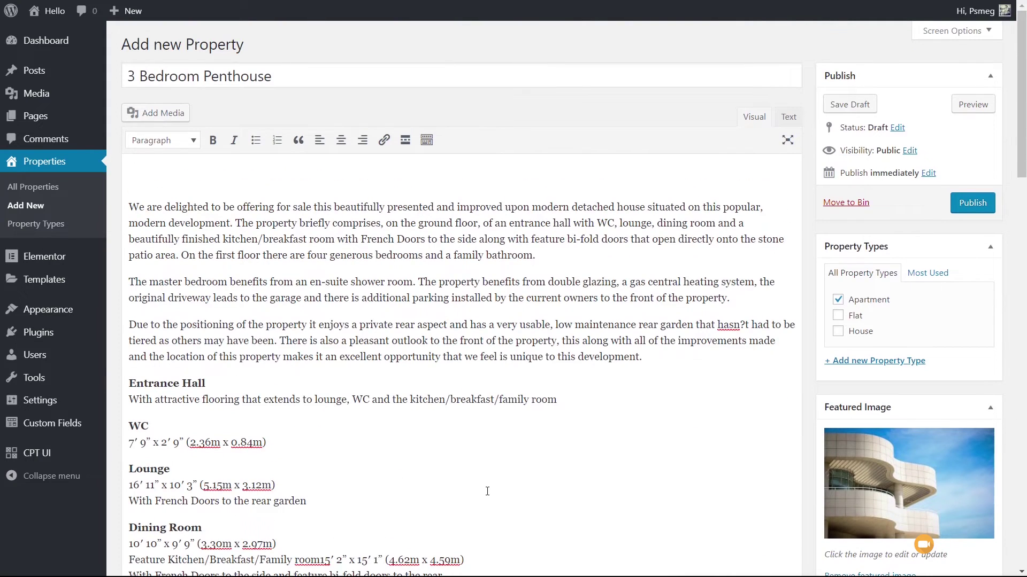
left_click(974, 203)
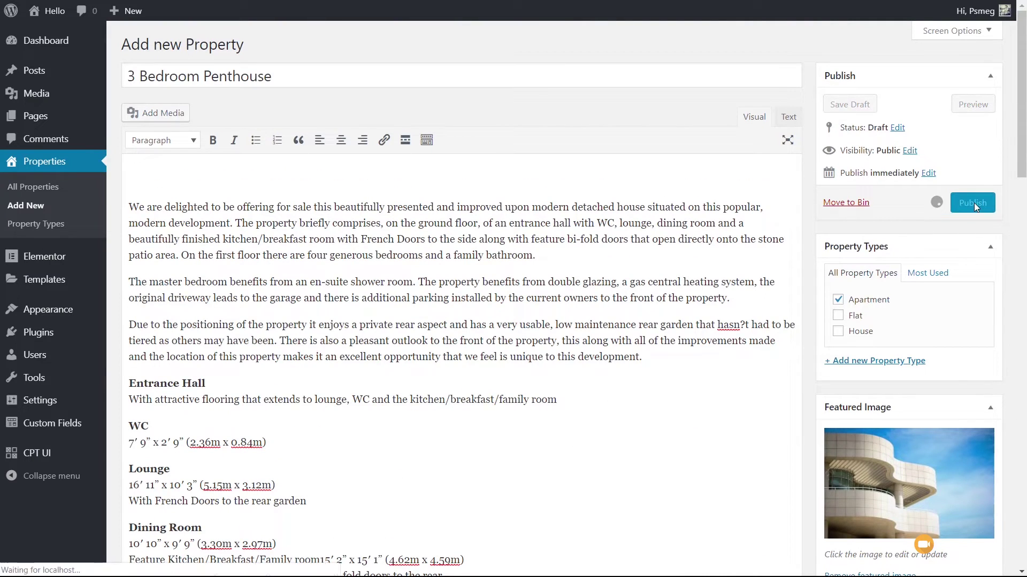
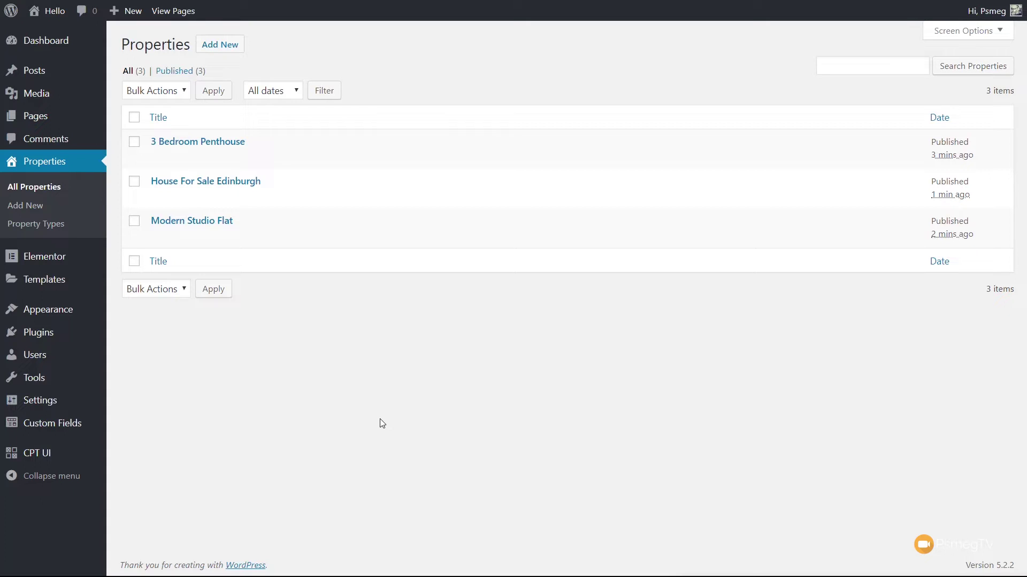
- Create a new page titled Properties For Sale and publish it
mouse_move(68, 119)
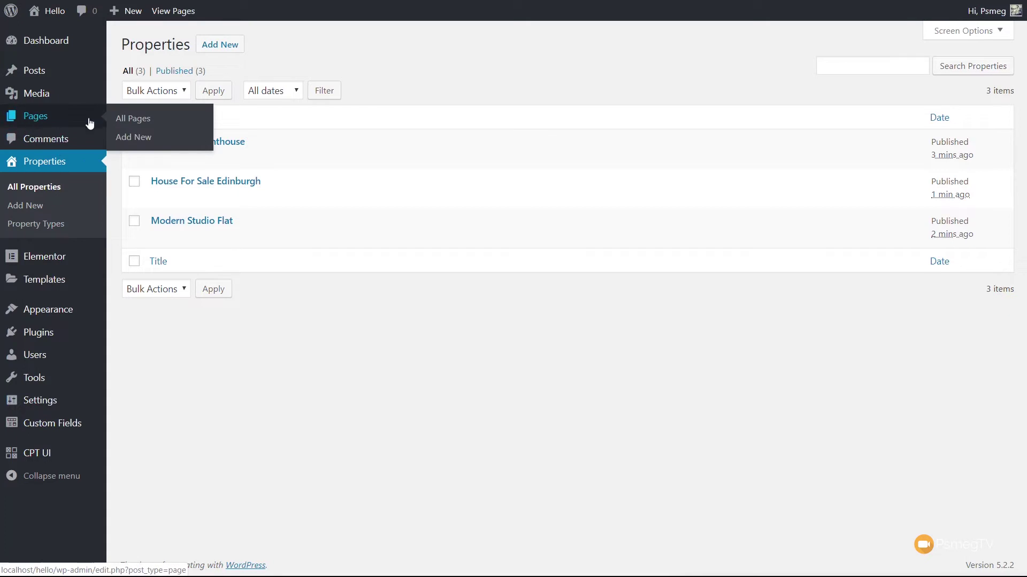
left_click(132, 137)
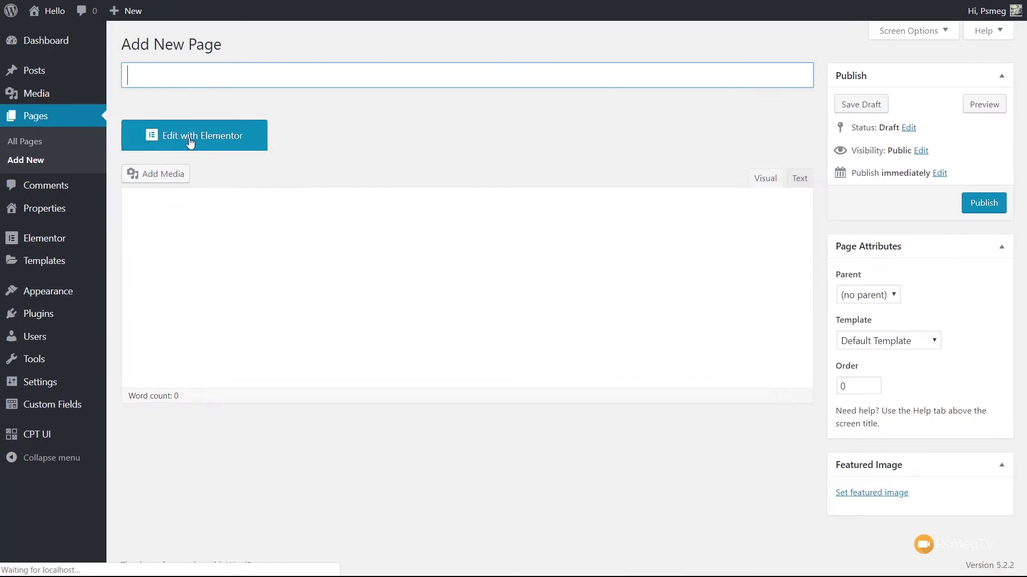
type("Properties For Sa")
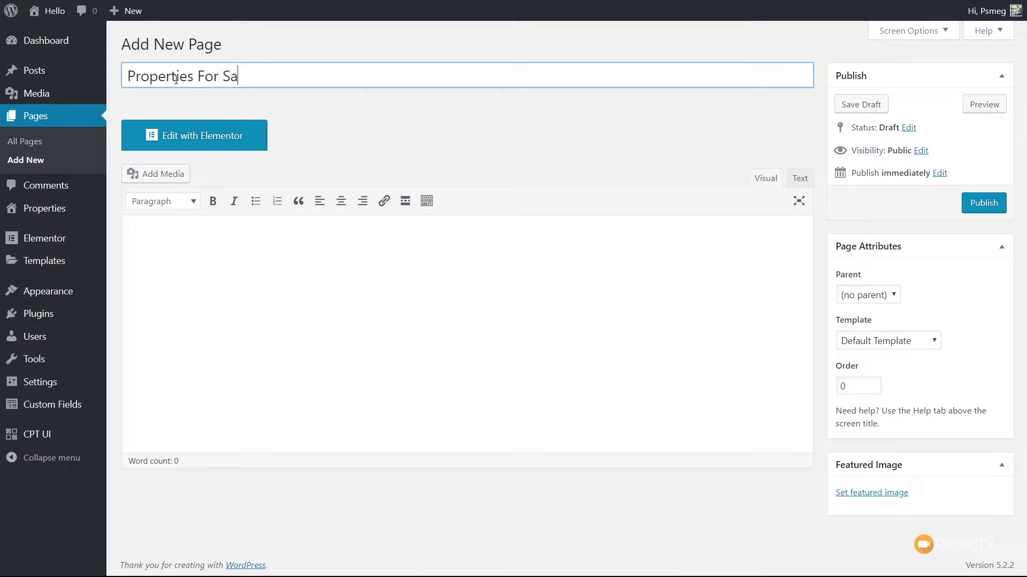
type("le")
left_click(217, 291)
left_click(992, 211)
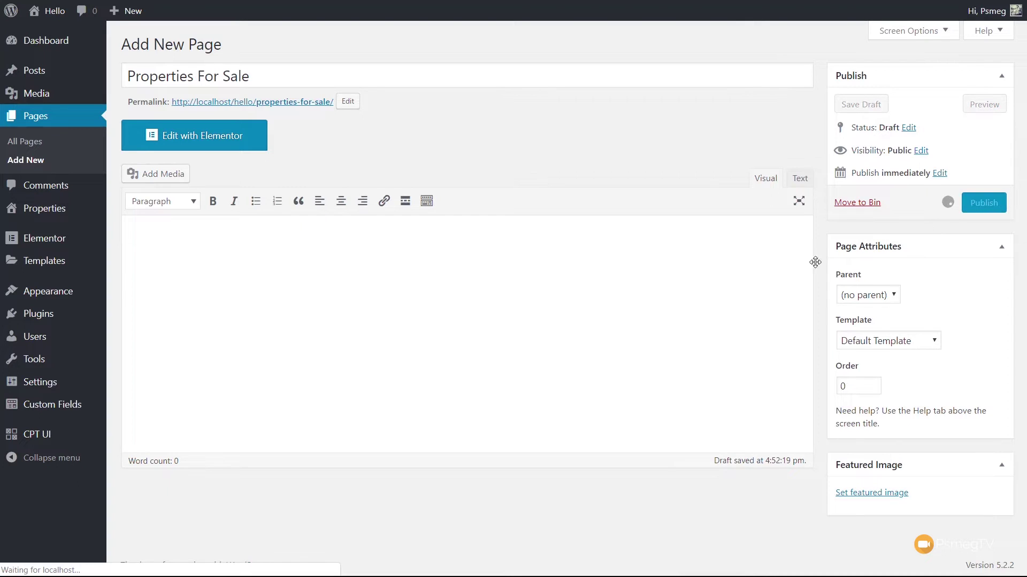
- Open the page in Elementor, hide its title and paste the copied Our Properties banner section
left_click(211, 175)
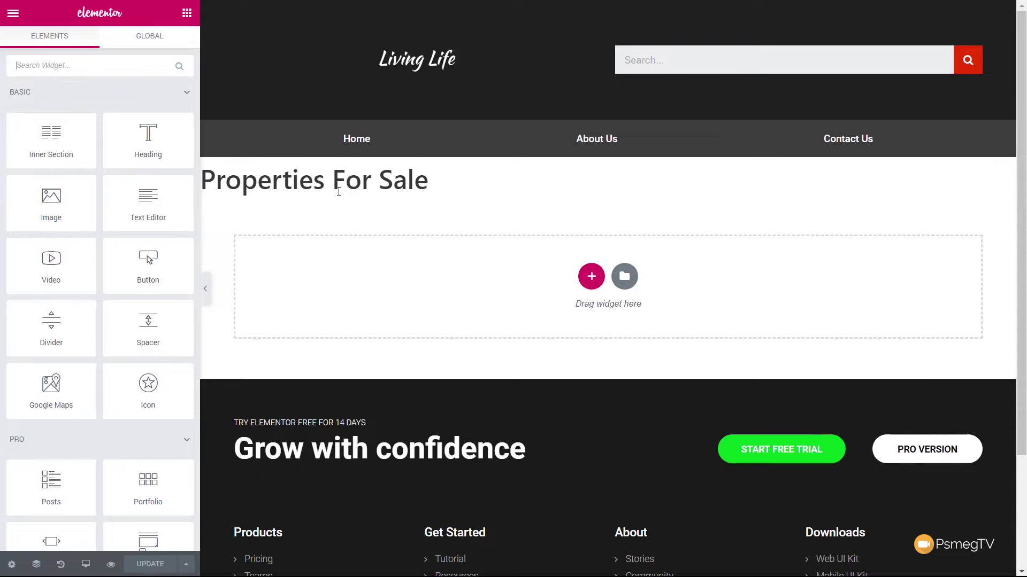
left_click(12, 565)
left_click(180, 312)
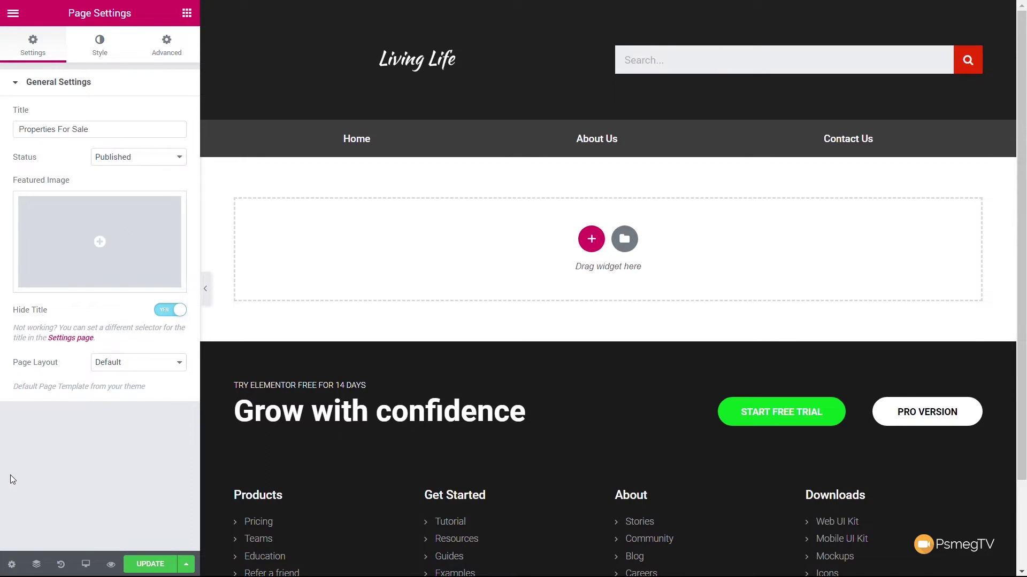
right_click(469, 238)
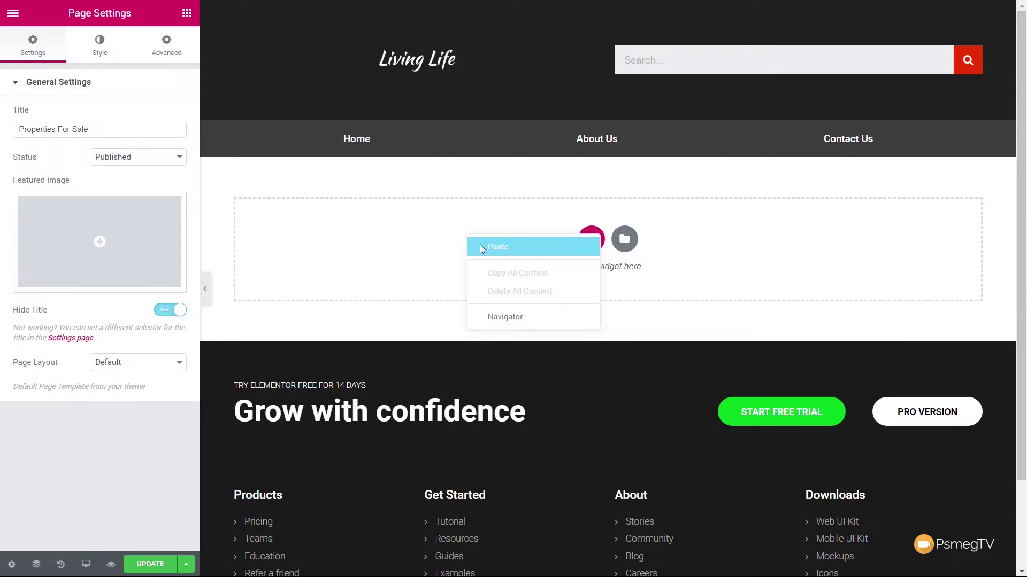
left_click(480, 245)
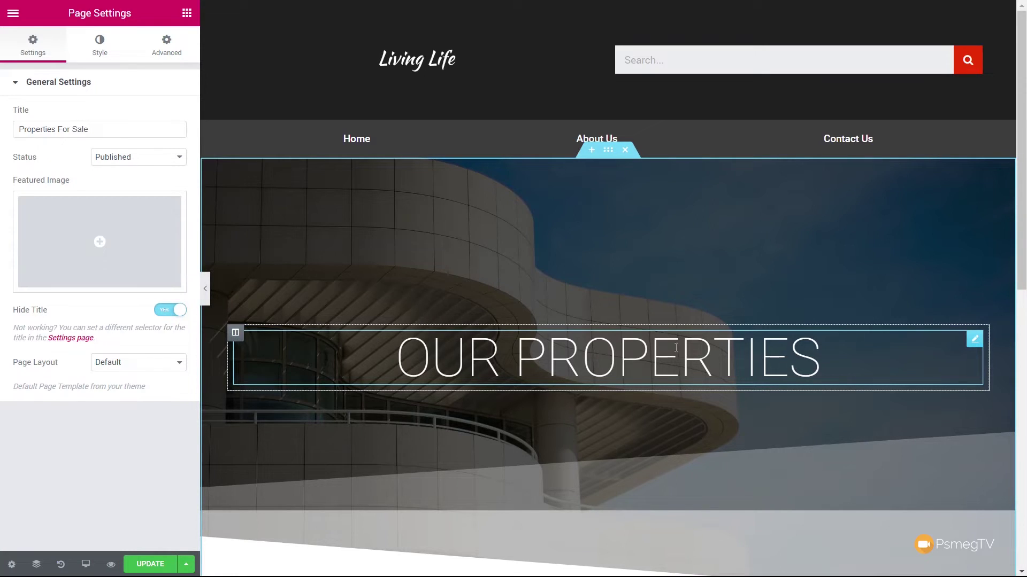
- Add a single-column section below the banner and set its columns gap to No Gap
scroll(672, 344, "down", 5)
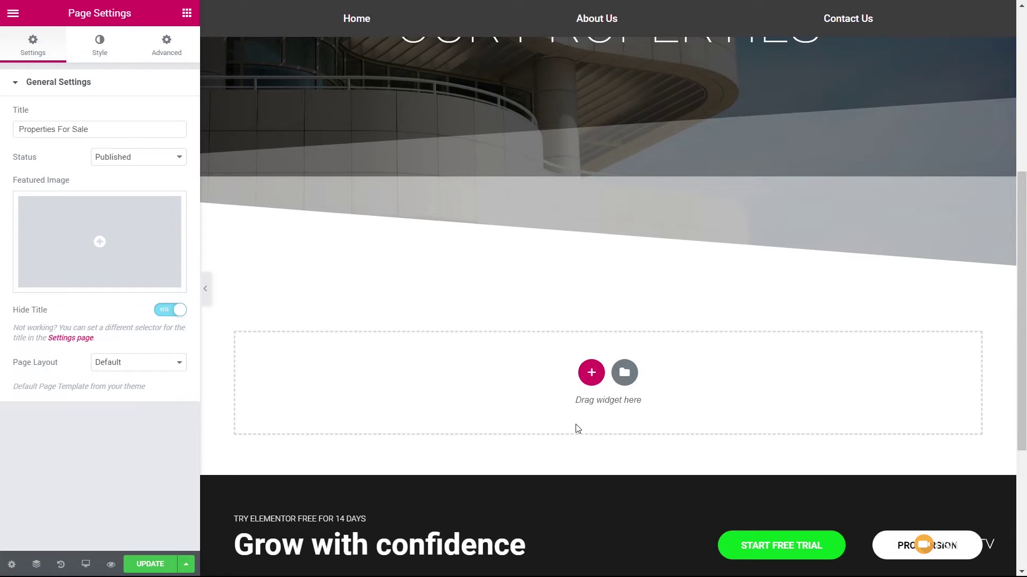
left_click(591, 374)
left_click(407, 413)
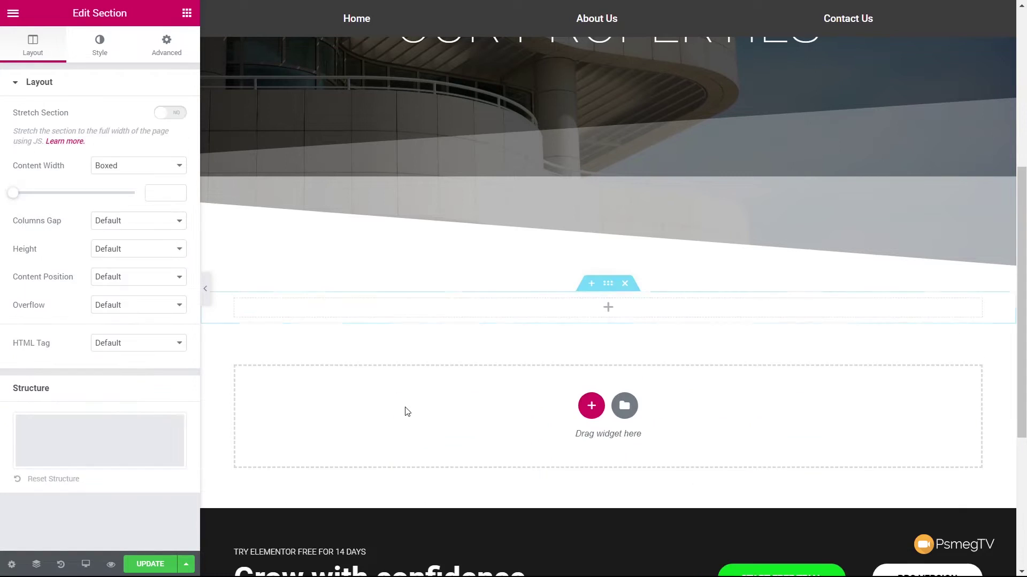
left_click(115, 221)
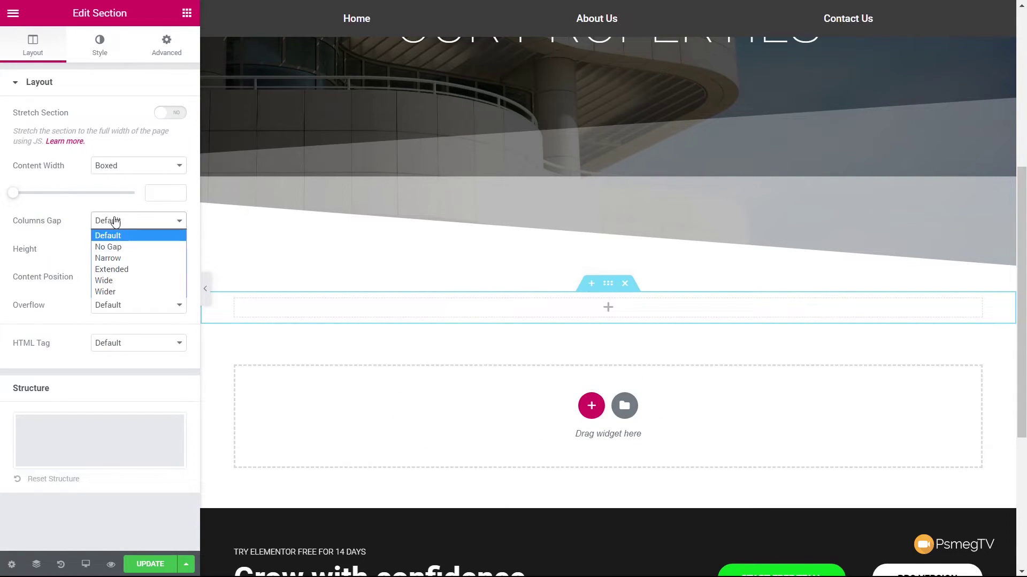
left_click(112, 247)
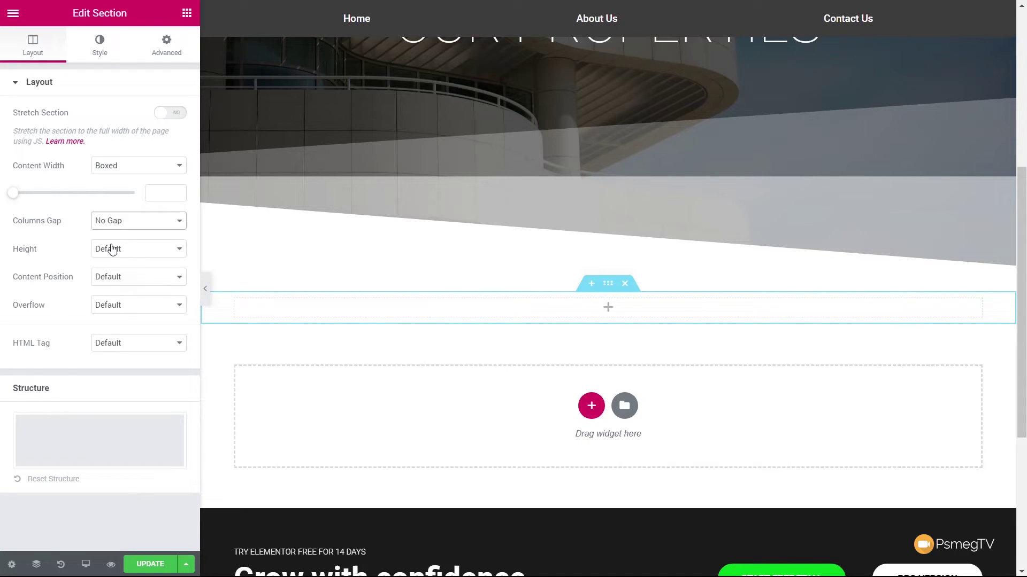
- Place a Portfolio widget in the new section and set its query source to Properties
left_click(185, 20)
scroll(80, 339, "down", 3)
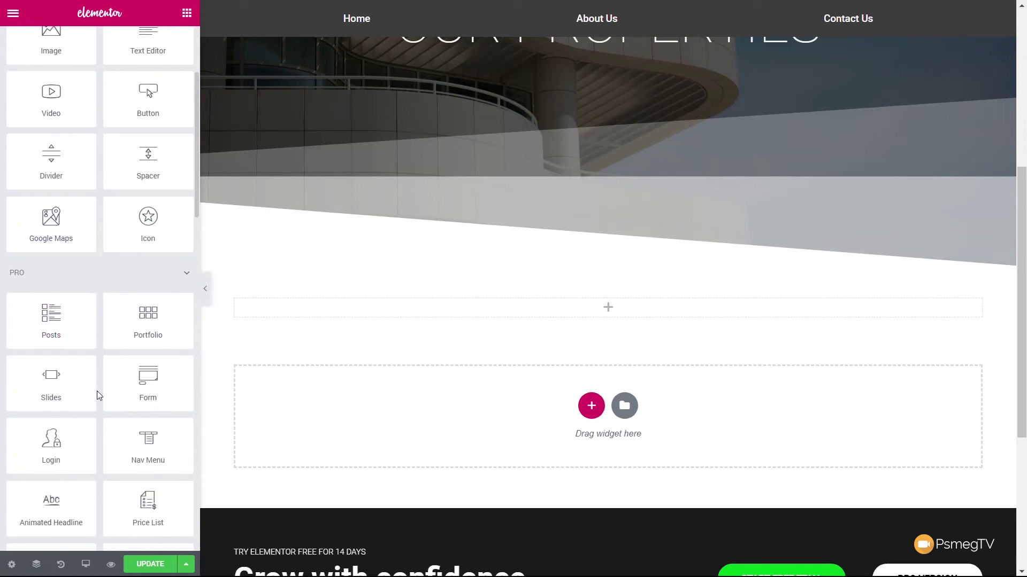
left_click_drag(131, 320, 303, 304)
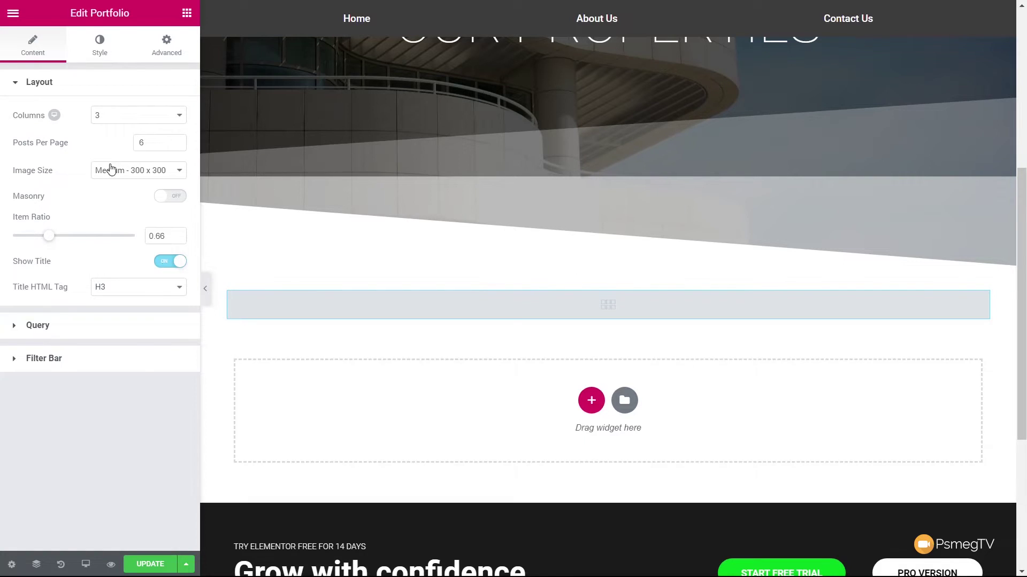
left_click(45, 334)
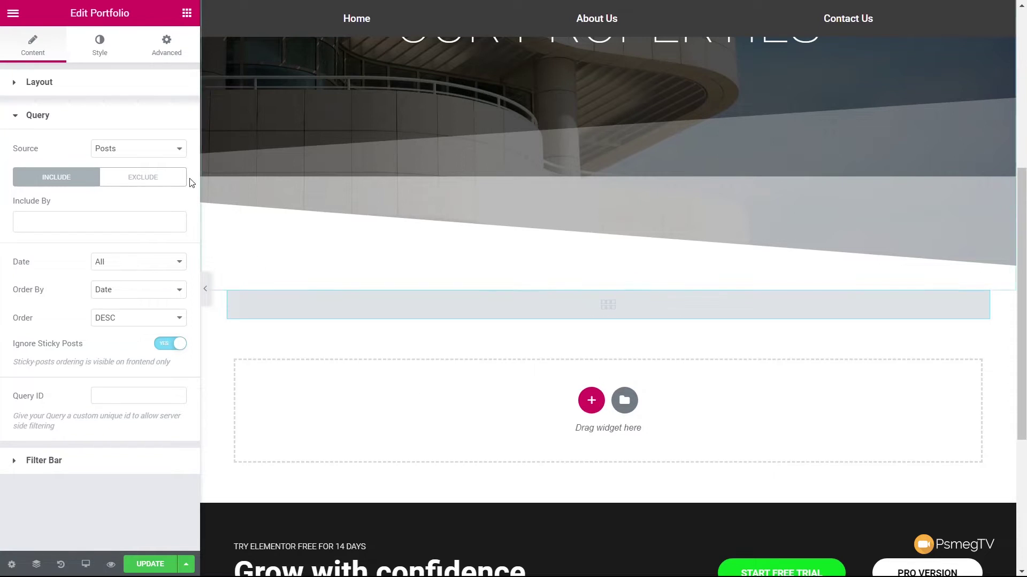
left_click(129, 153)
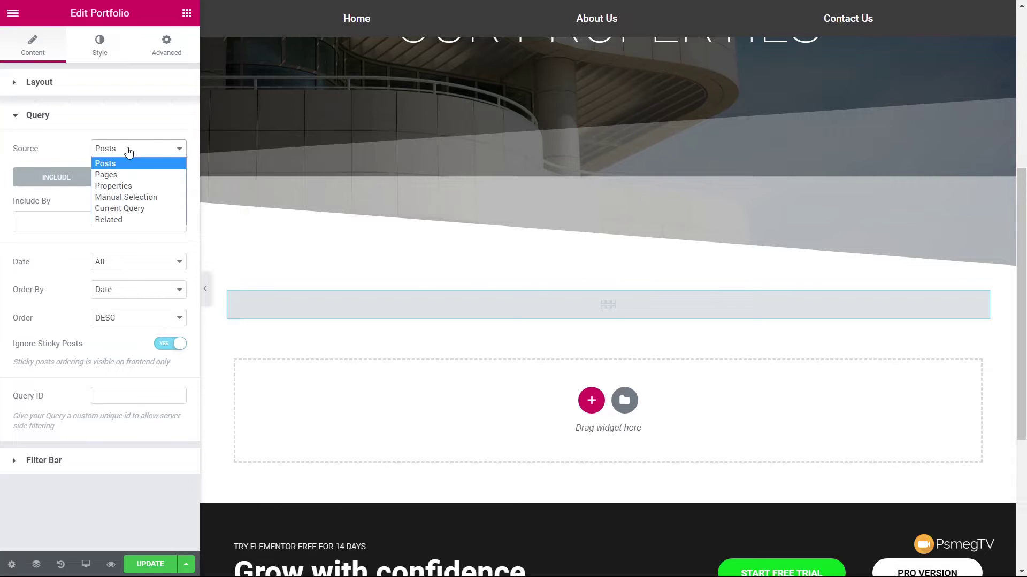
left_click(114, 186)
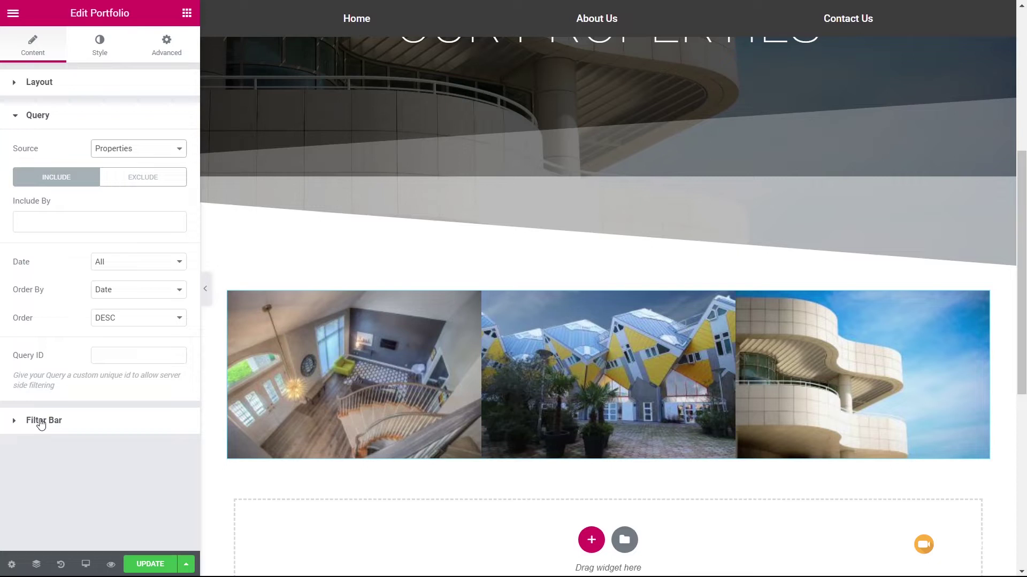
- Show the portfolio's filter bar and set its taxonomy to Property Types
left_click(41, 423)
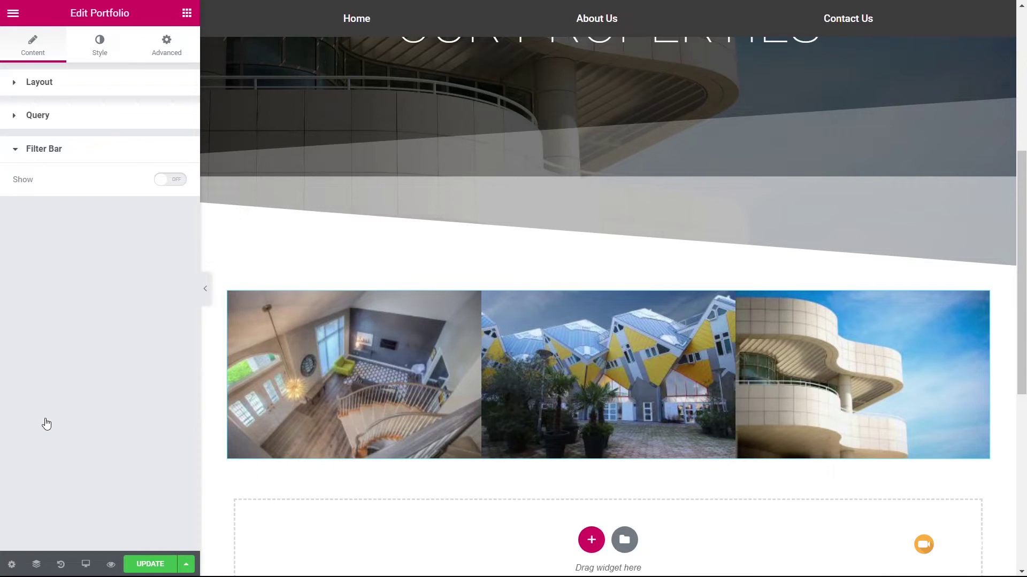
left_click(170, 180)
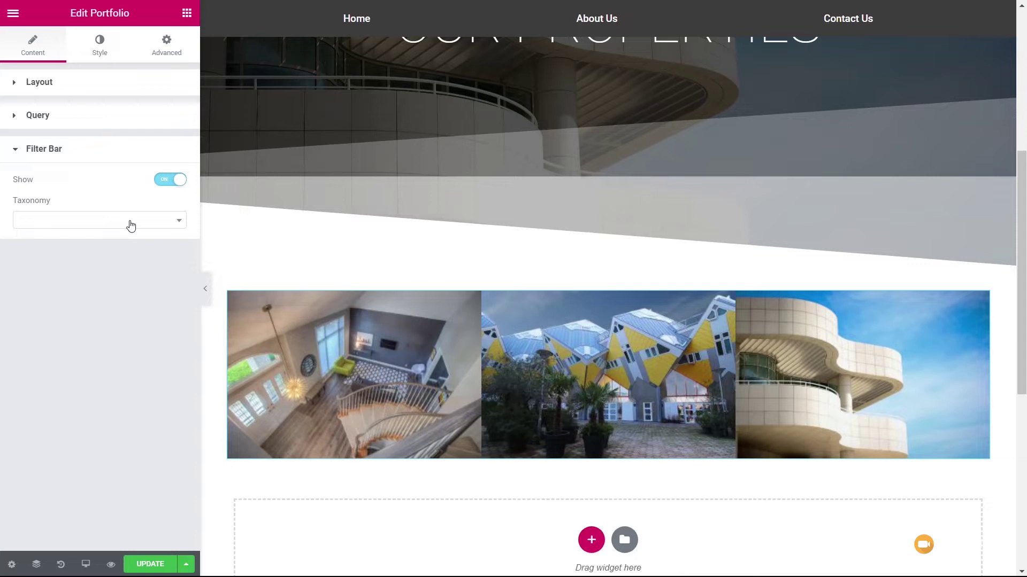
left_click(131, 227)
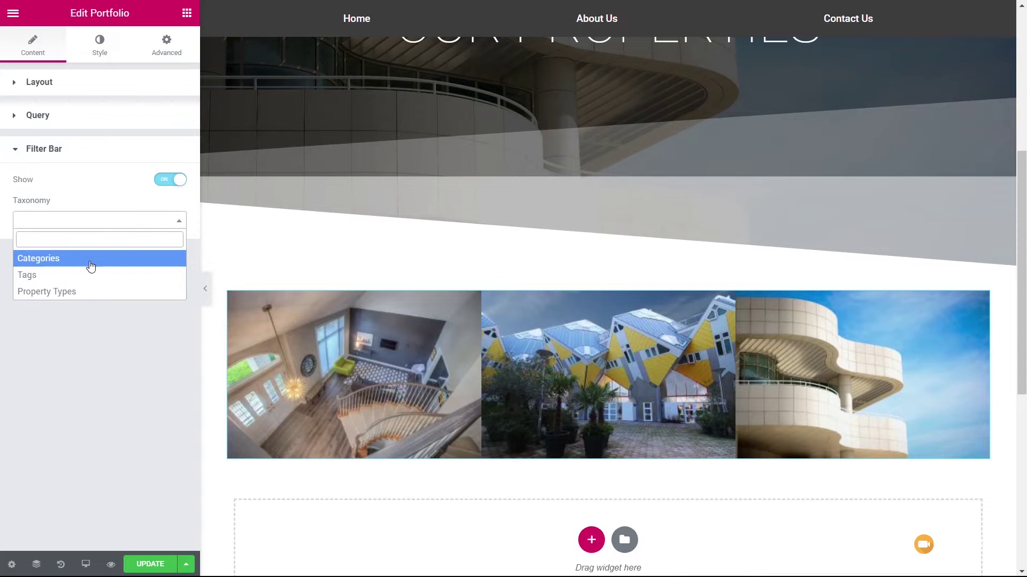
left_click(66, 293)
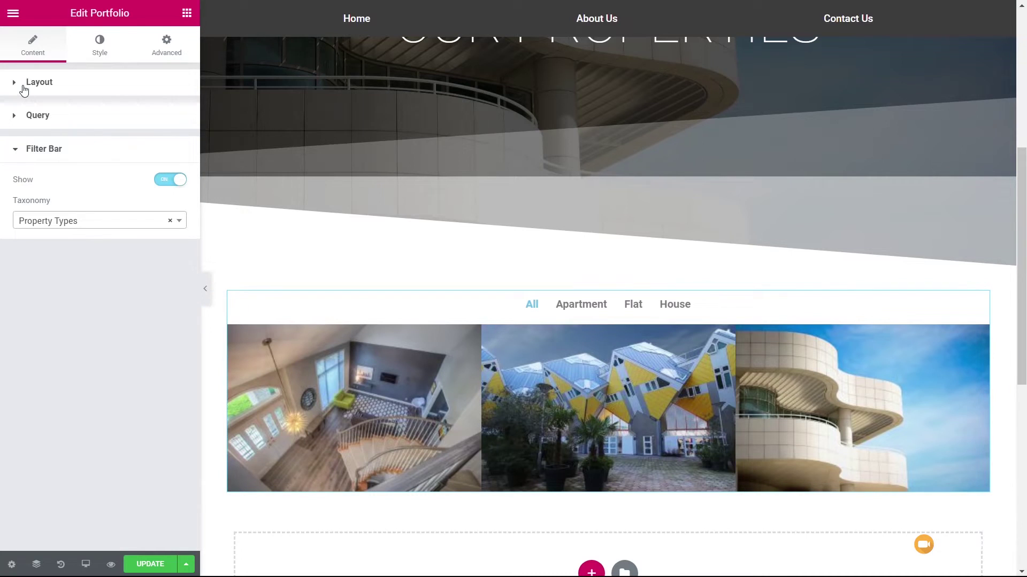
- Set the portfolio's image size to Medium Large - 768 x 0 and keep the item ratio at 0.66
left_click(24, 86)
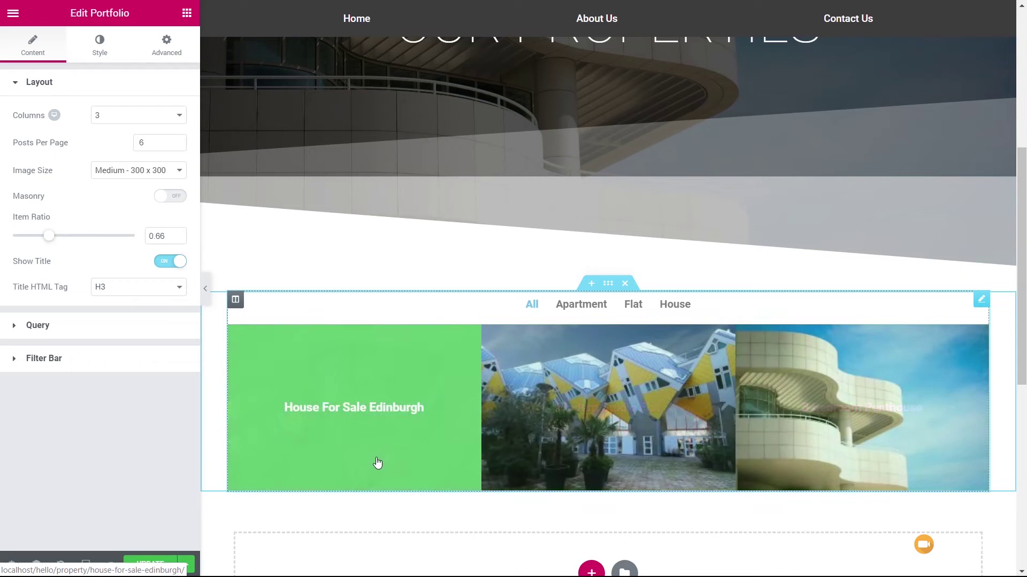
left_click(116, 171)
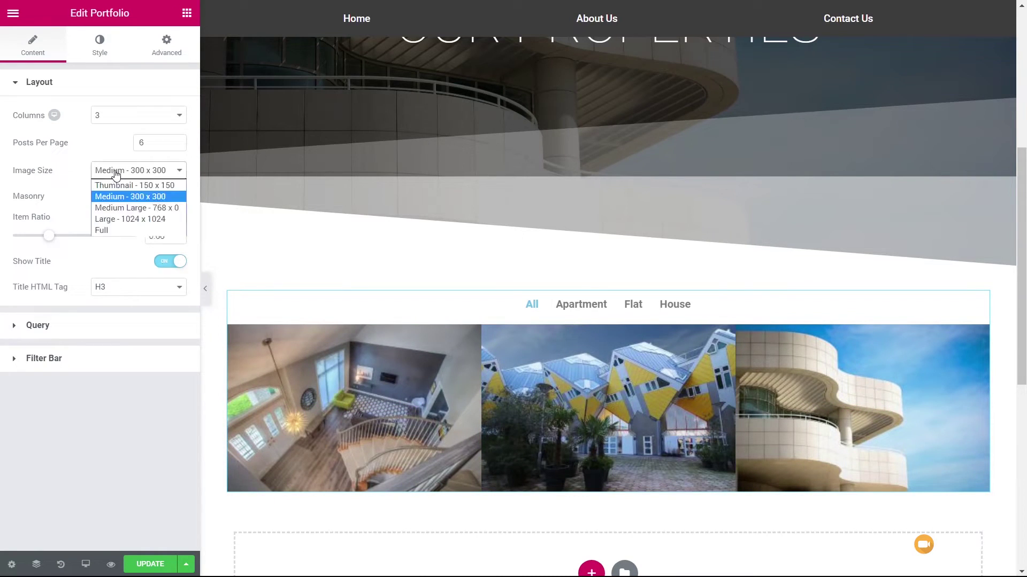
left_click(122, 207)
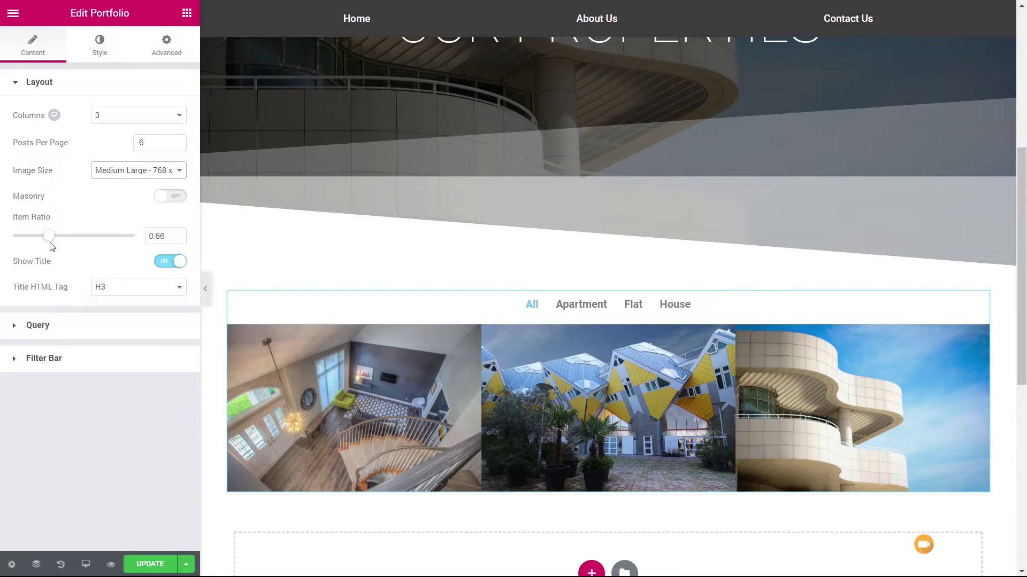
mouse_move(56, 242)
left_mouse_down()
mouse_move(43, 242)
mouse_move(50, 241)
left_mouse_up()
- Set both the columns gap and the rows gap between the portfolio items to 10
left_click(96, 56)
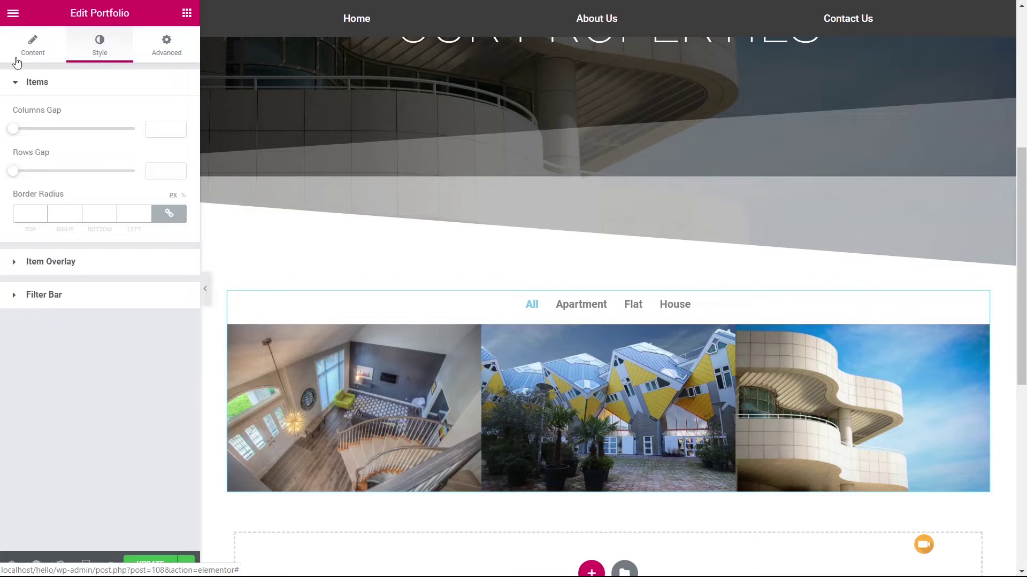
left_click_drag(13, 130, 26, 135)
left_click_drag(17, 176, 28, 175)
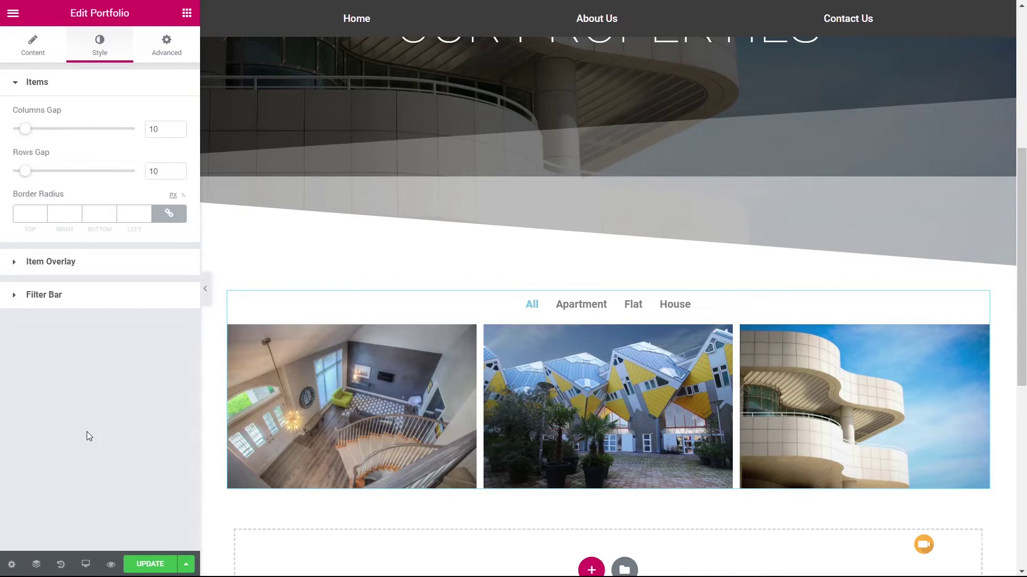
- Set the portfolio's item overlay background to semi-transparent black, rgba(0,0,0,0.44)
left_click(63, 268)
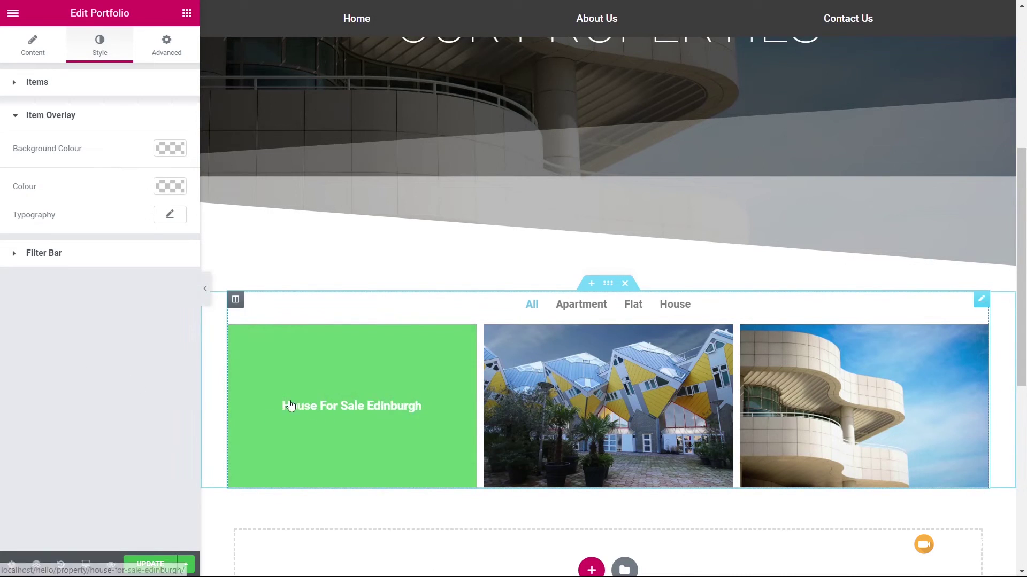
left_click(170, 149)
left_click(121, 306)
left_click_drag(175, 170, 179, 248)
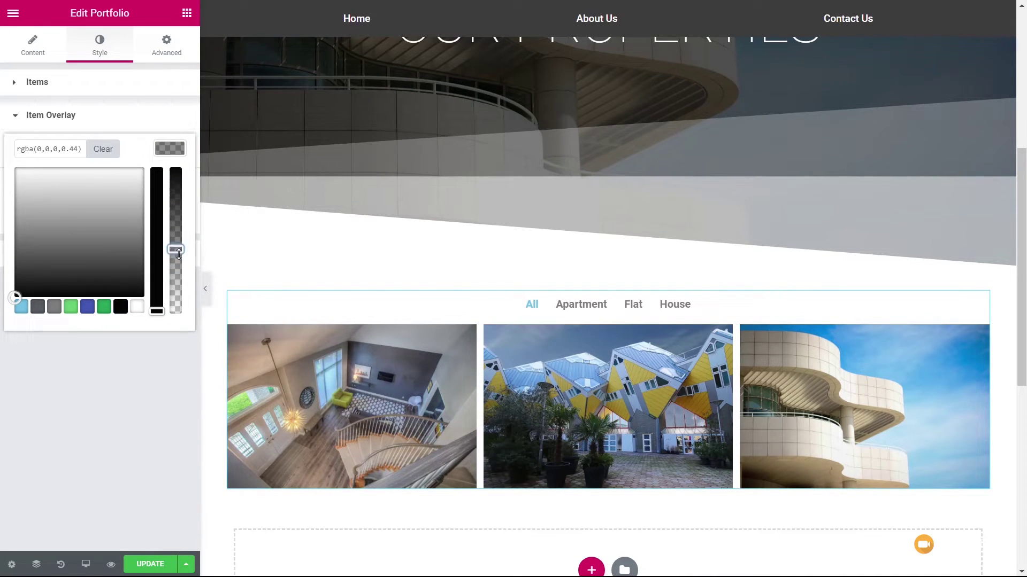
left_click(118, 384)
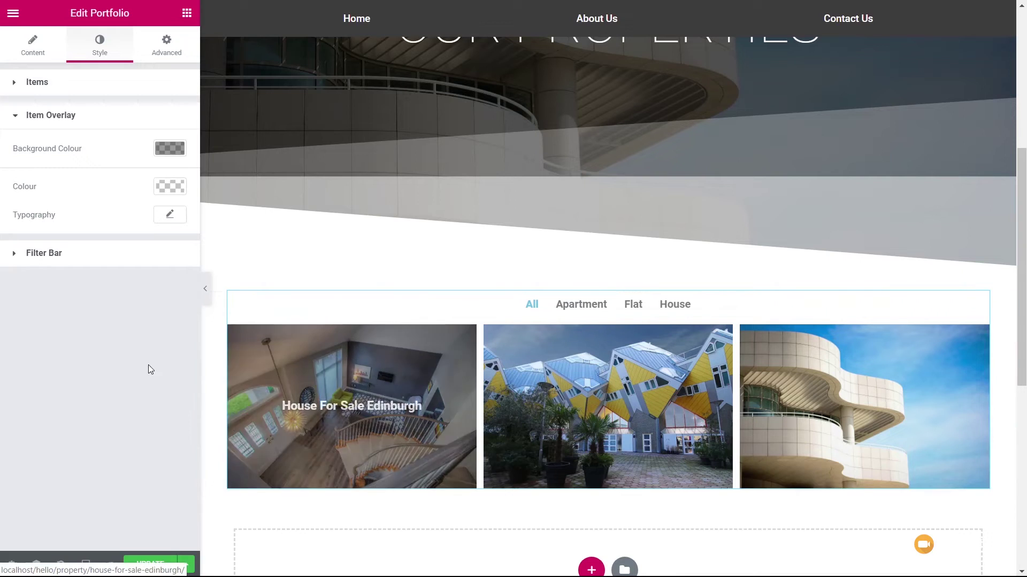
- Set the font weight of the titles on the item overlay to 300
left_click(170, 215)
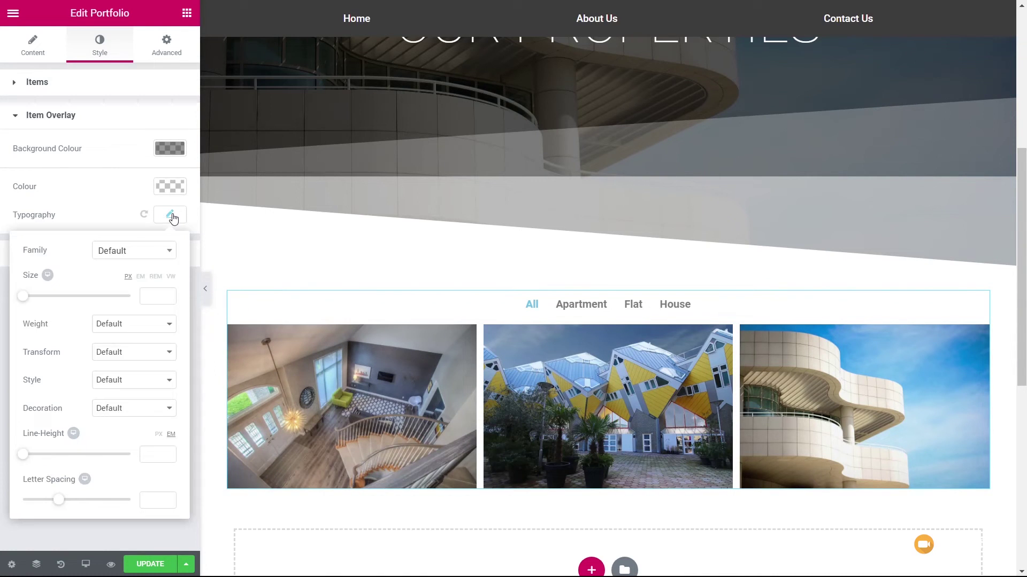
left_click(114, 326)
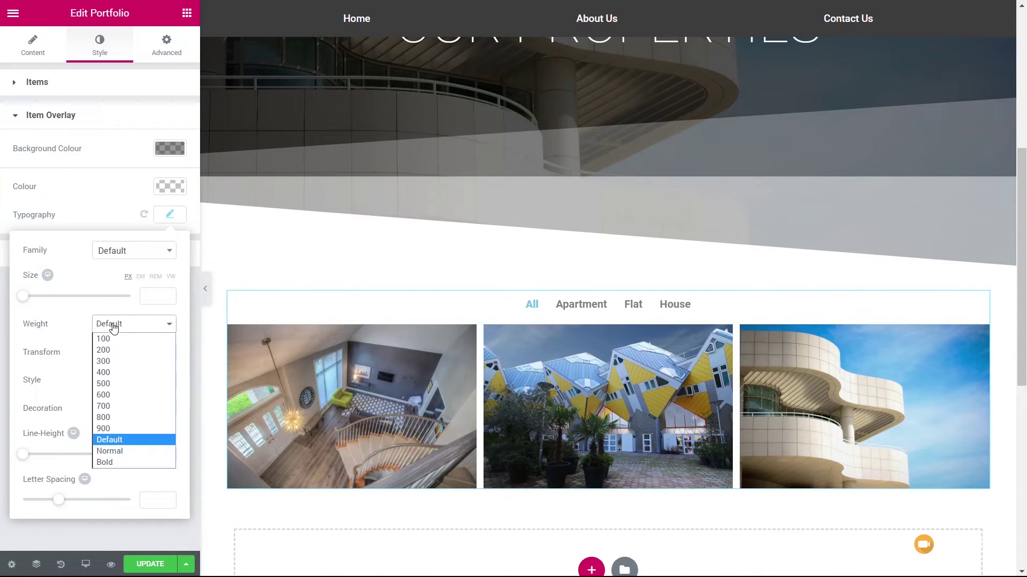
left_click(118, 361)
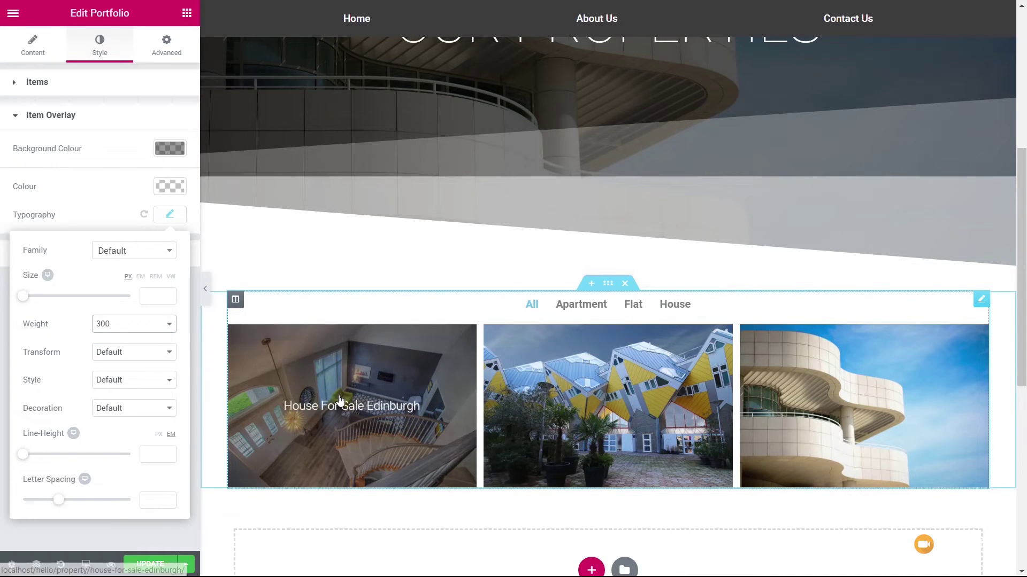
left_click(163, 219)
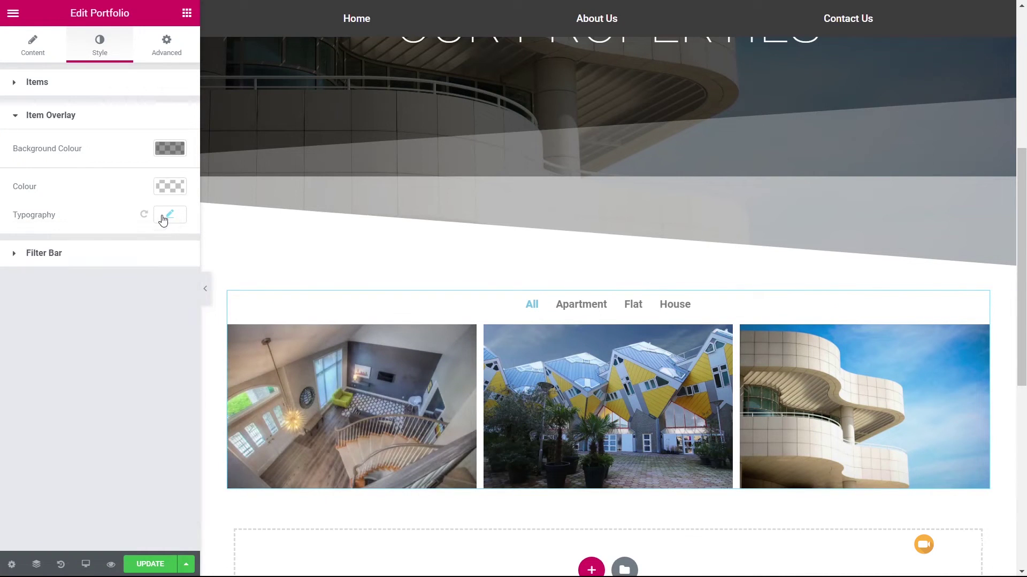
- Set the filter bar's typography to uppercase text with a font weight of 400
left_click(51, 259)
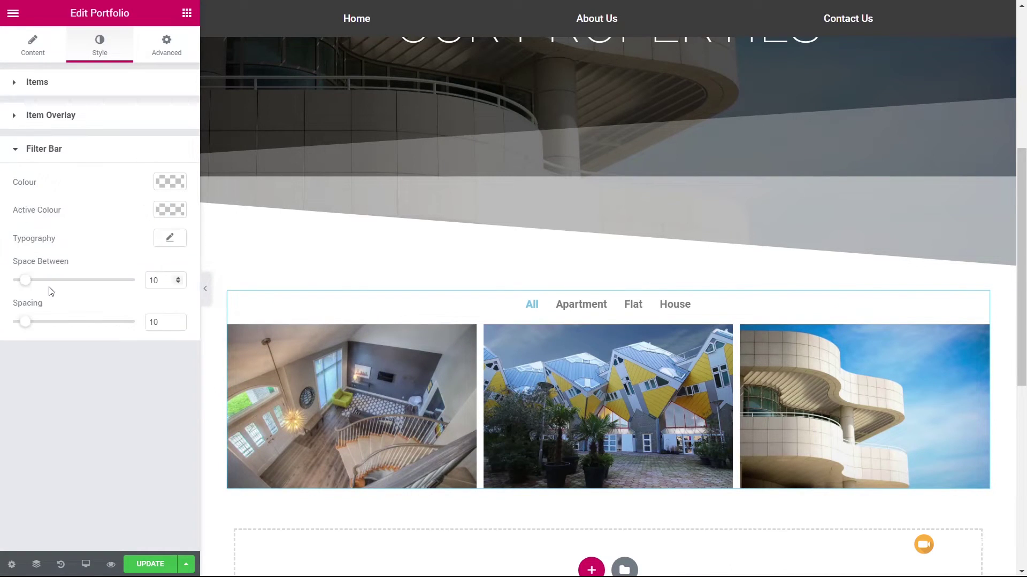
left_click(169, 237)
left_click(126, 350)
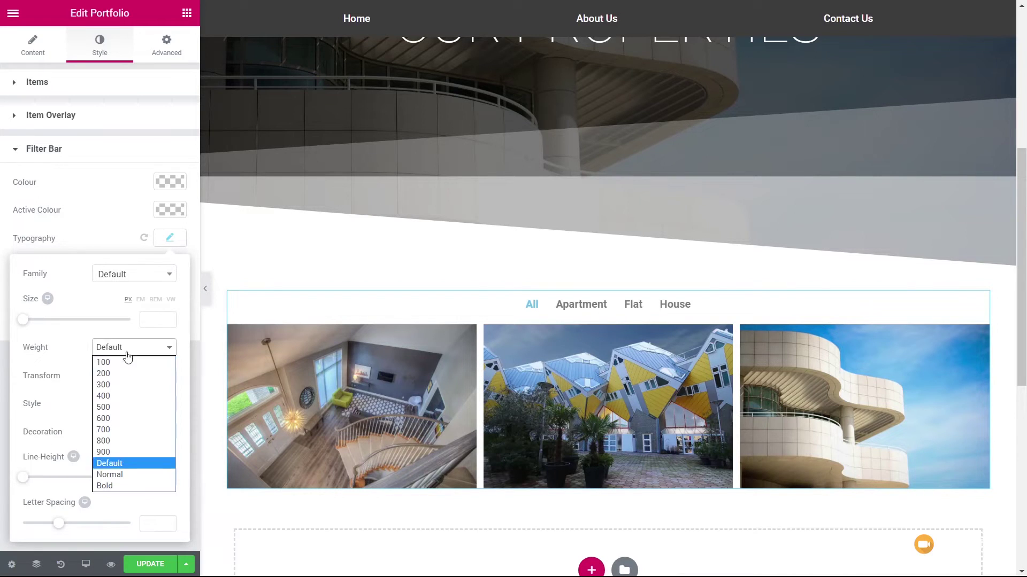
left_click(121, 385)
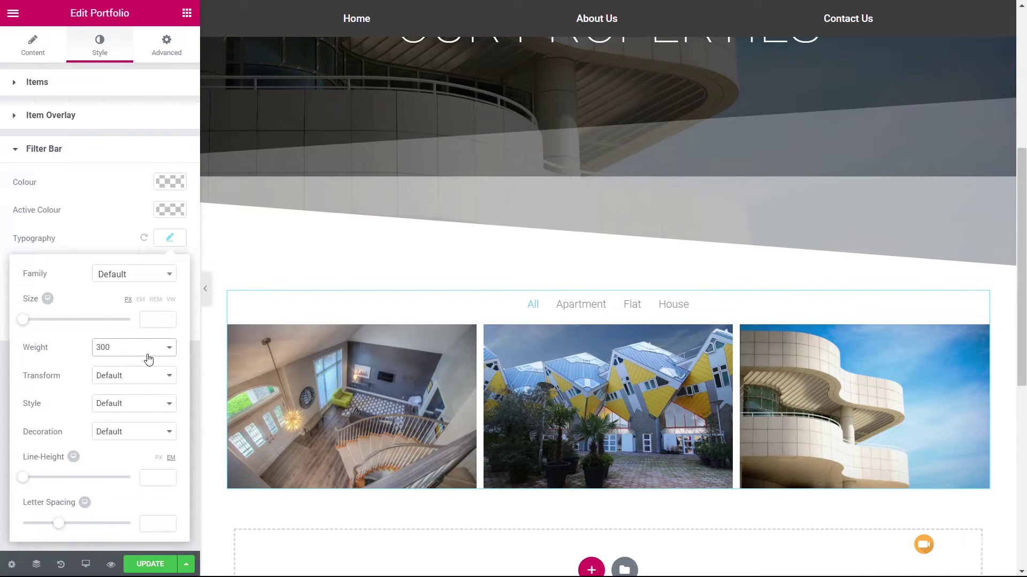
left_click(119, 378)
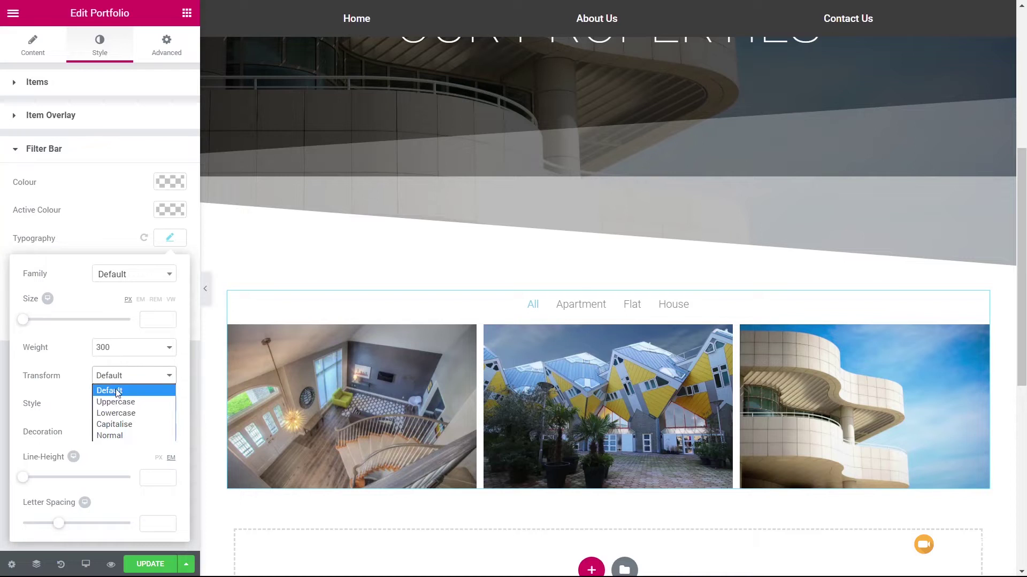
left_click(114, 401)
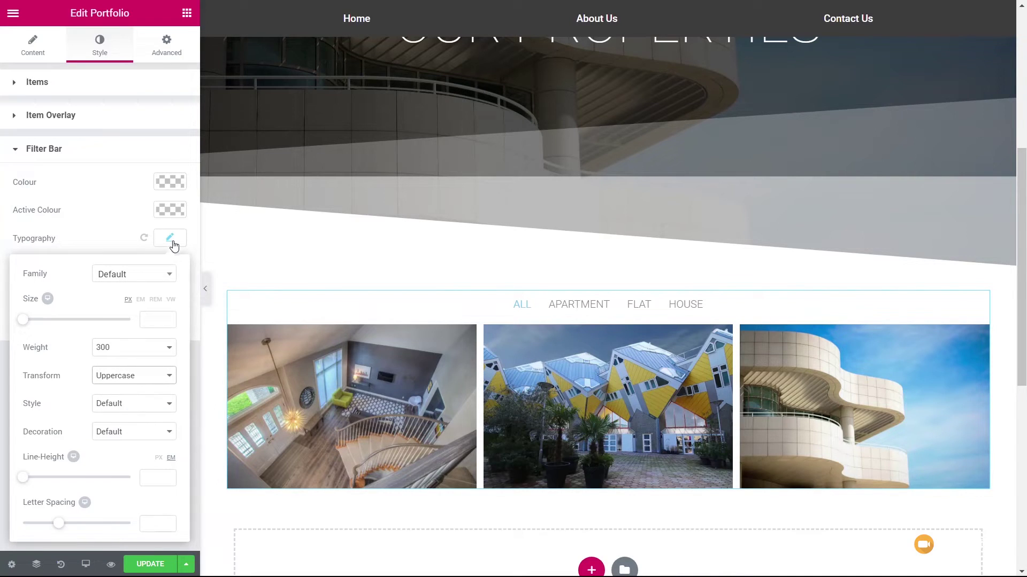
left_click(134, 352)
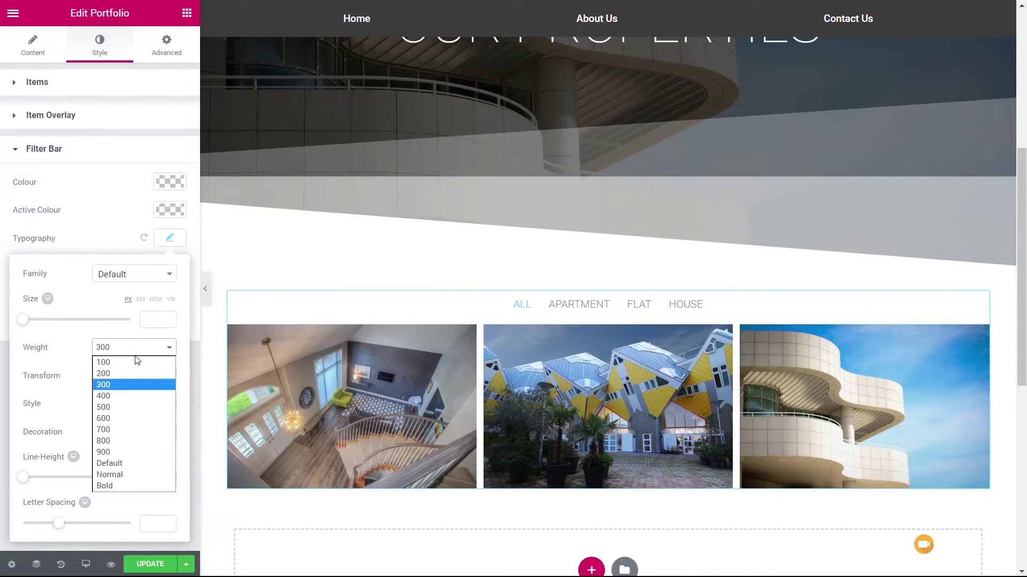
left_click(124, 396)
left_click(169, 239)
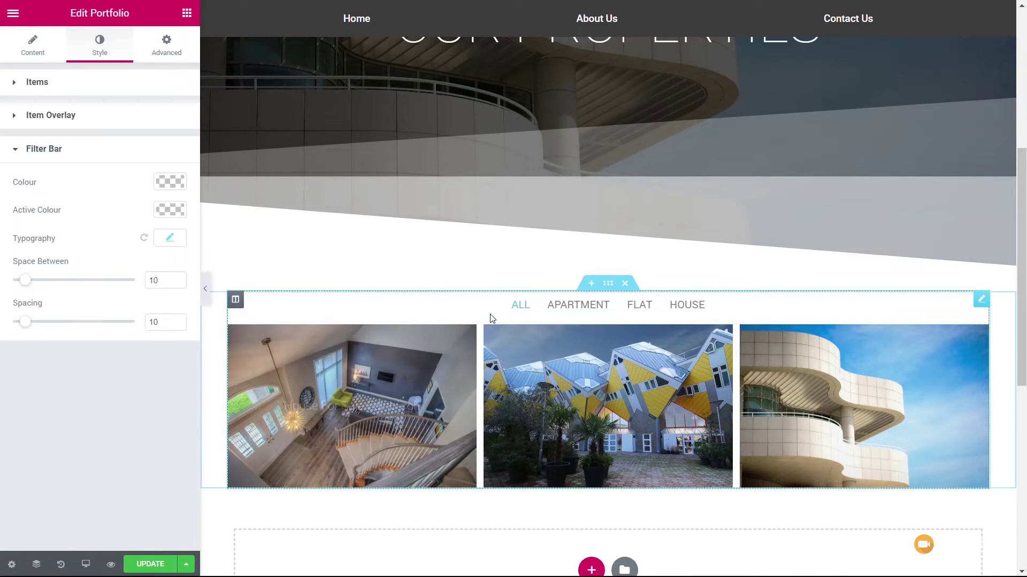
- Test the portfolio's Apartment, Flat and House filters, finishing with All selected
left_click(570, 308)
left_click(636, 312)
left_click(681, 311)
left_click(586, 307)
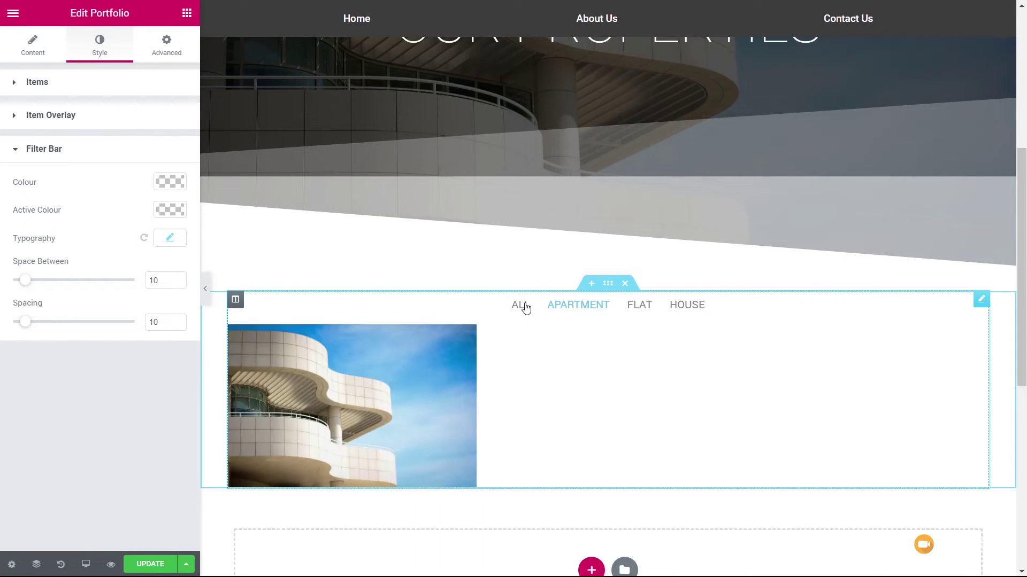
left_click(524, 308)
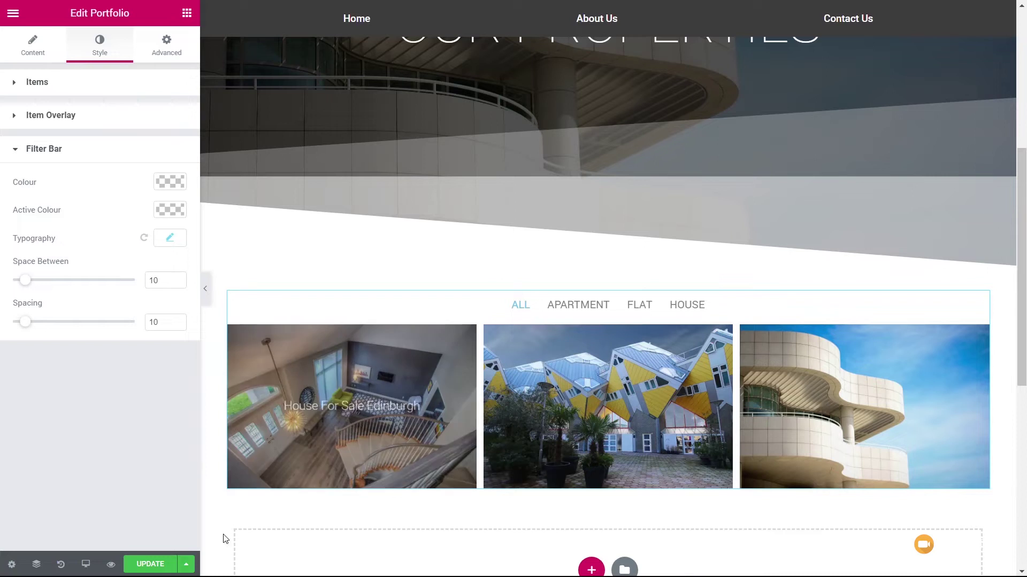
- Update the page, preview it and look through the House For Sale Edinburgh listing
left_click(150, 565)
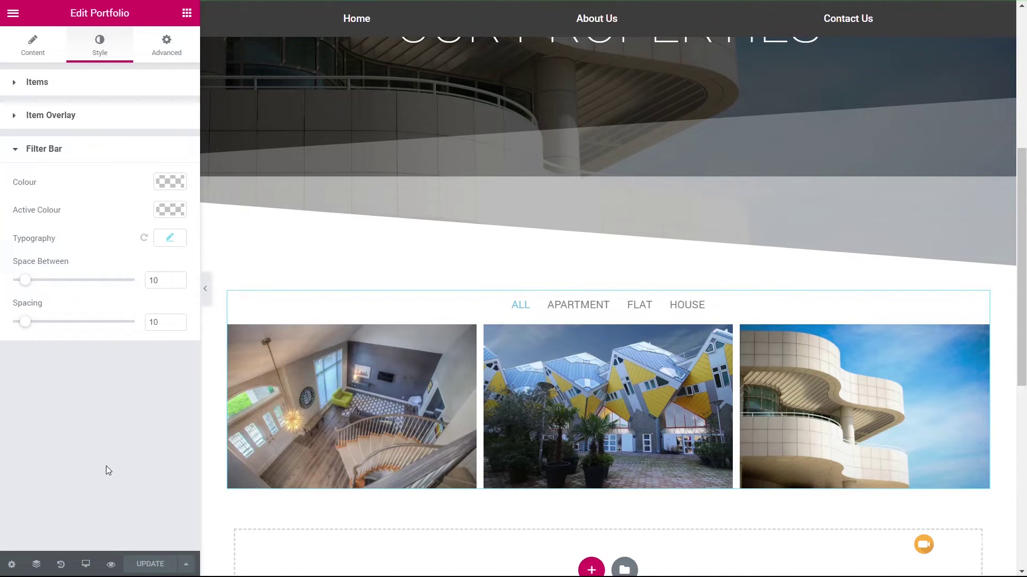
left_click(110, 565)
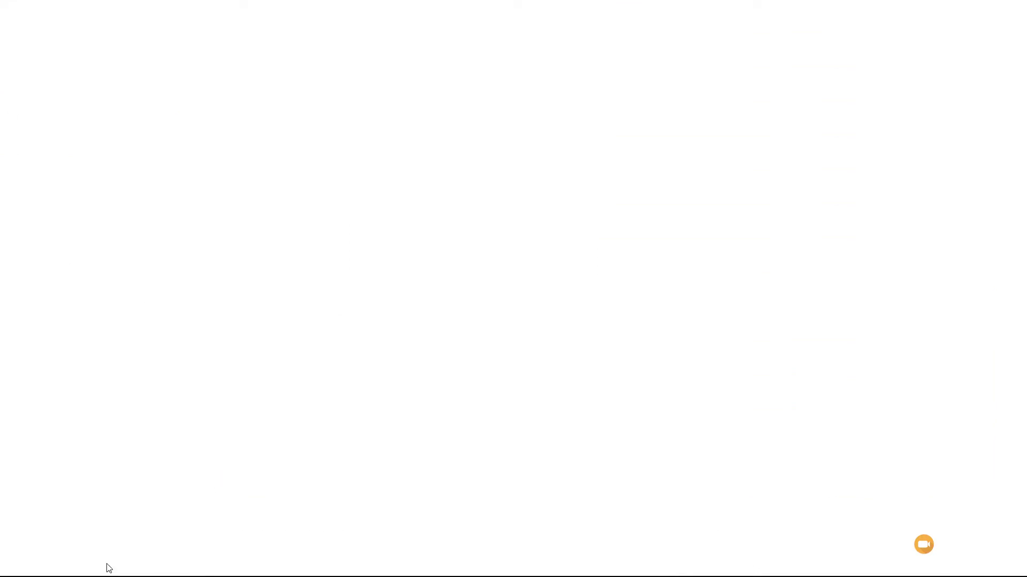
scroll(719, 297, "down", 8)
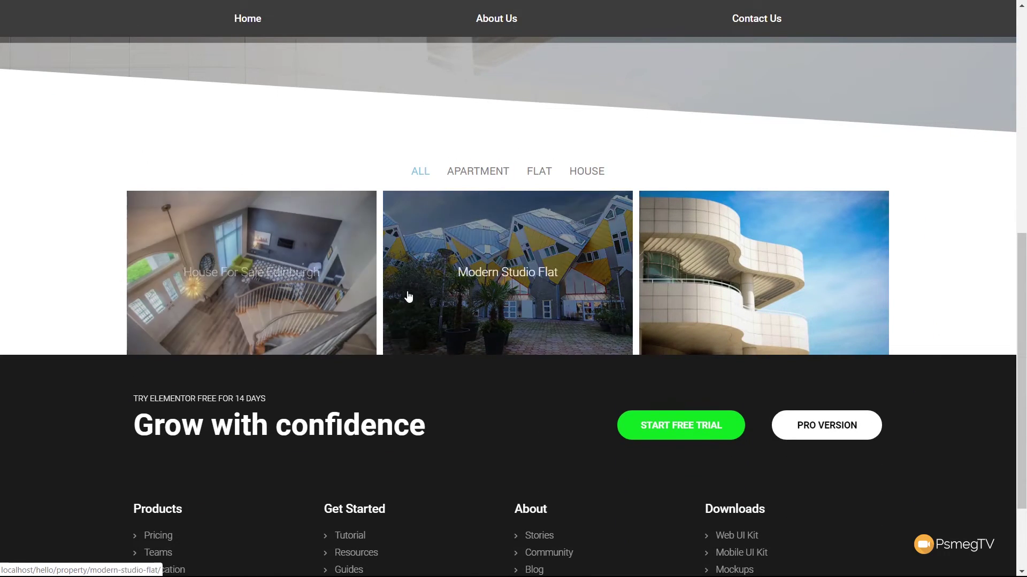
left_click(258, 278)
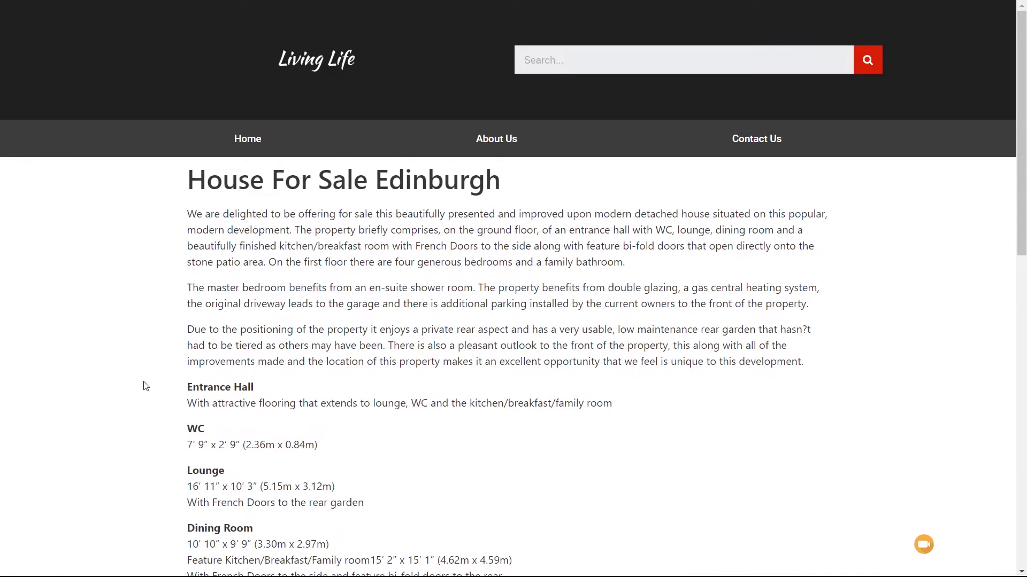
scroll(145, 386, "down", 12)
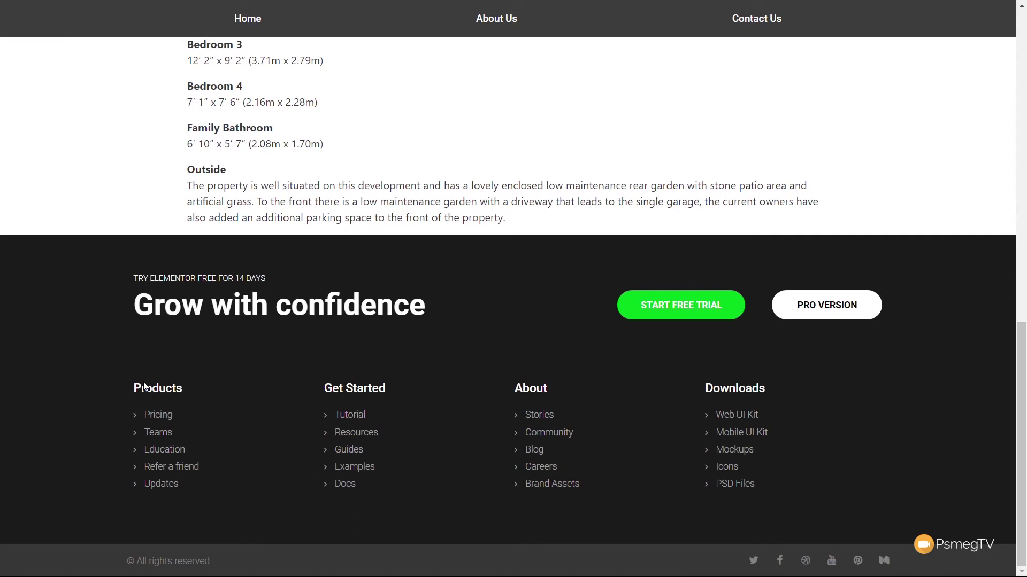
scroll(145, 386, "up", 12)
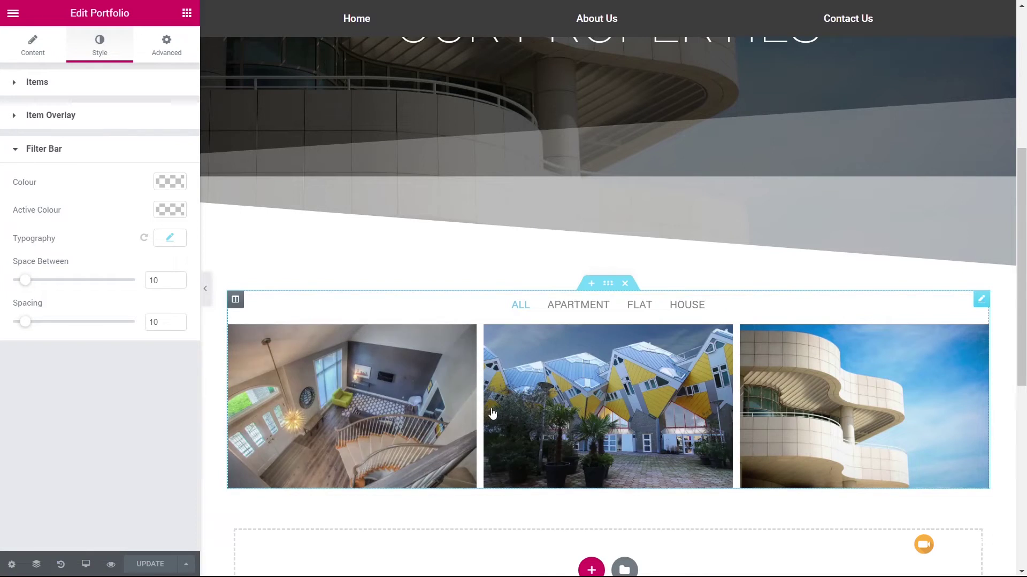
- Give the portfolio section unlinked padding of 50 px at the top and bottom and update the page
left_click(608, 290)
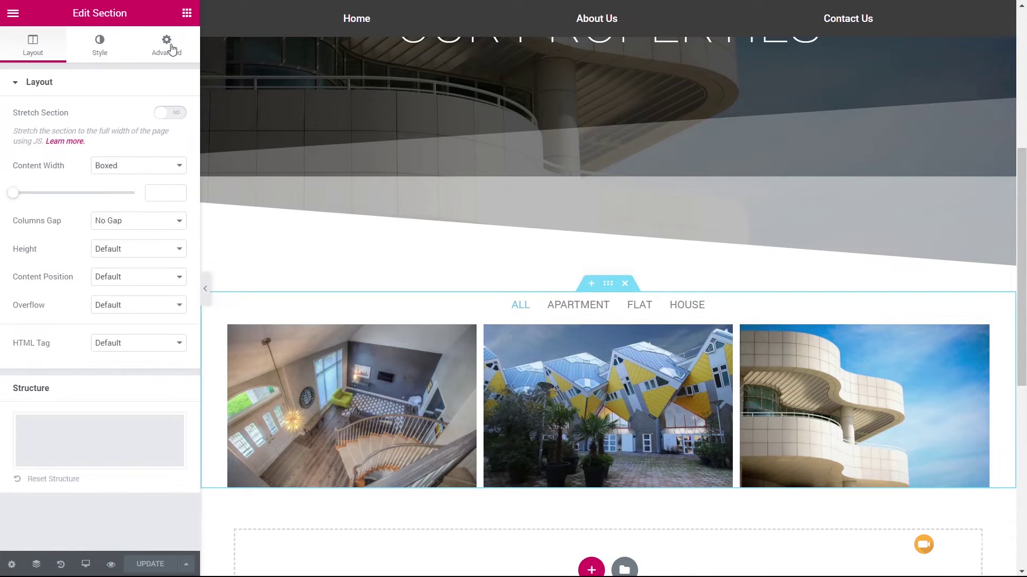
left_click(167, 46)
left_click(163, 192)
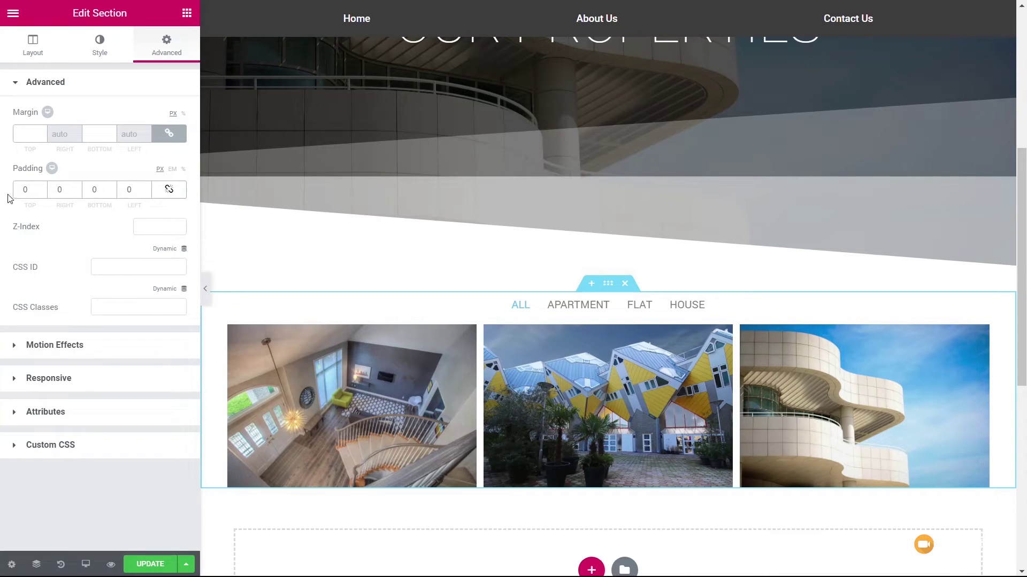
left_click(19, 189)
type("5")
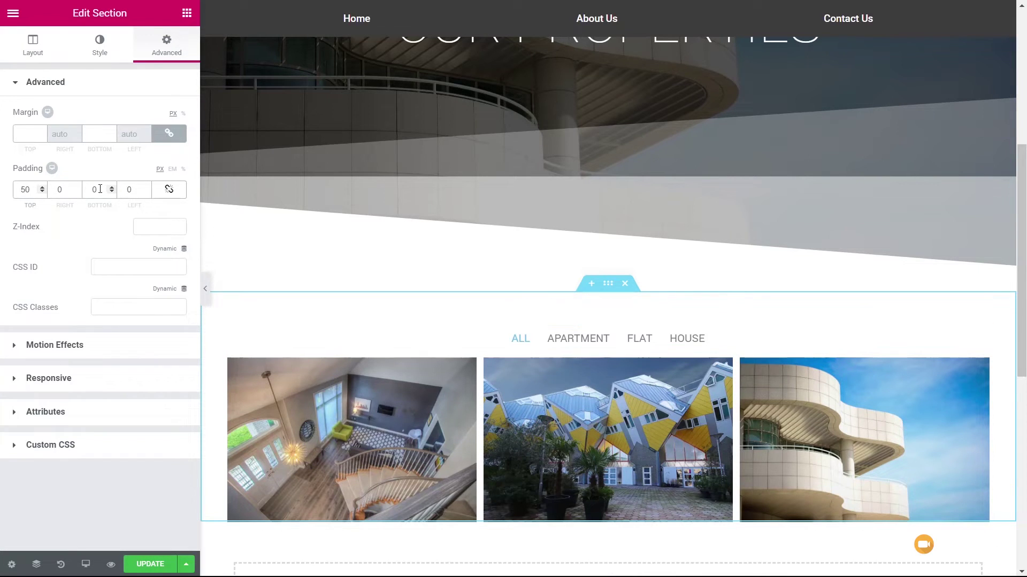
left_click(90, 189)
type("5")
left_click(132, 565)
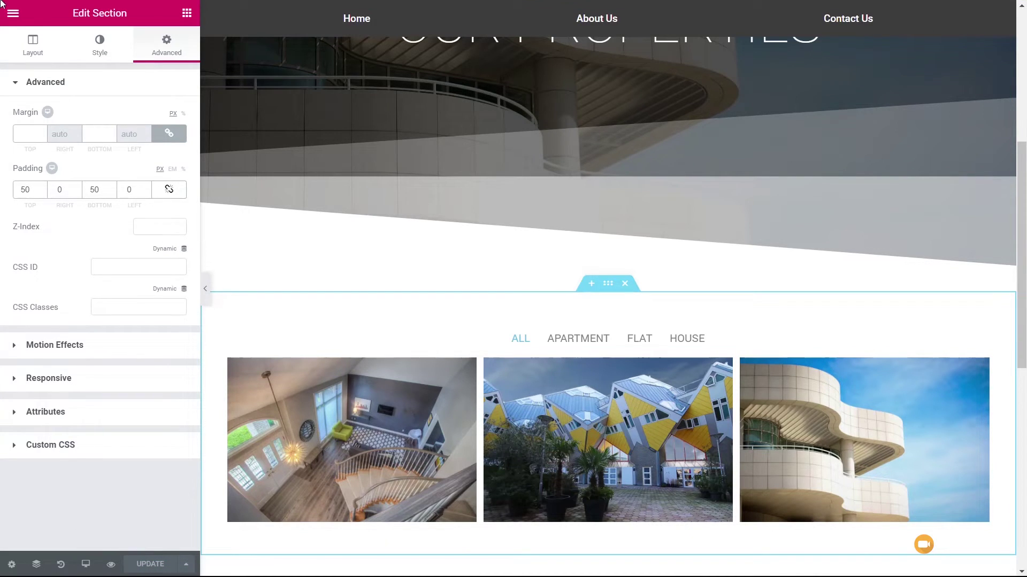
- Leave the page editor for the WordPress dashboard and open the Theme Builder templates
left_click(13, 13)
left_click(63, 377)
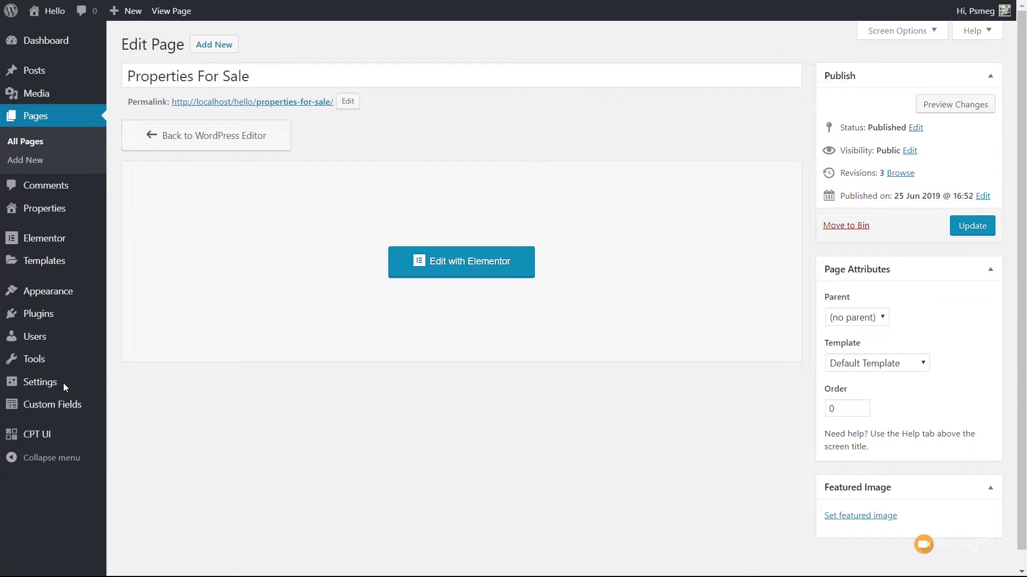
mouse_move(61, 268)
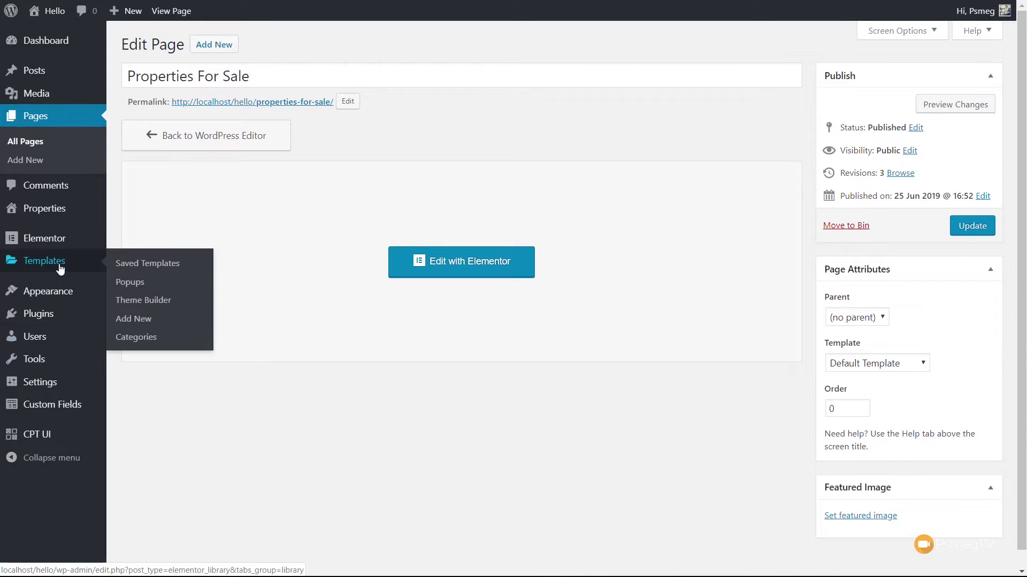
left_click(146, 305)
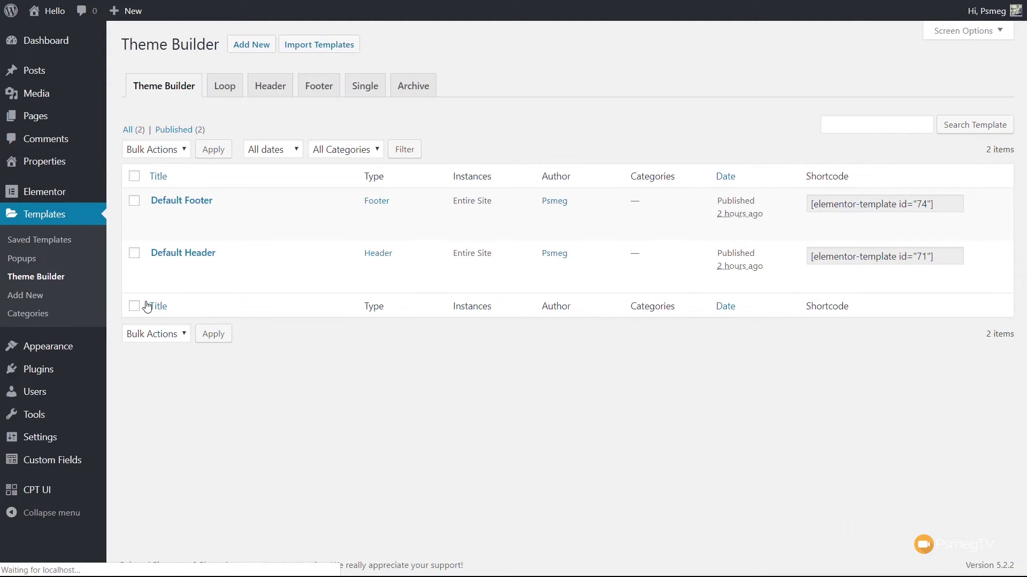
- Start a new Single template in the Theme Builder with Property as its post type
mouse_move(239, 223)
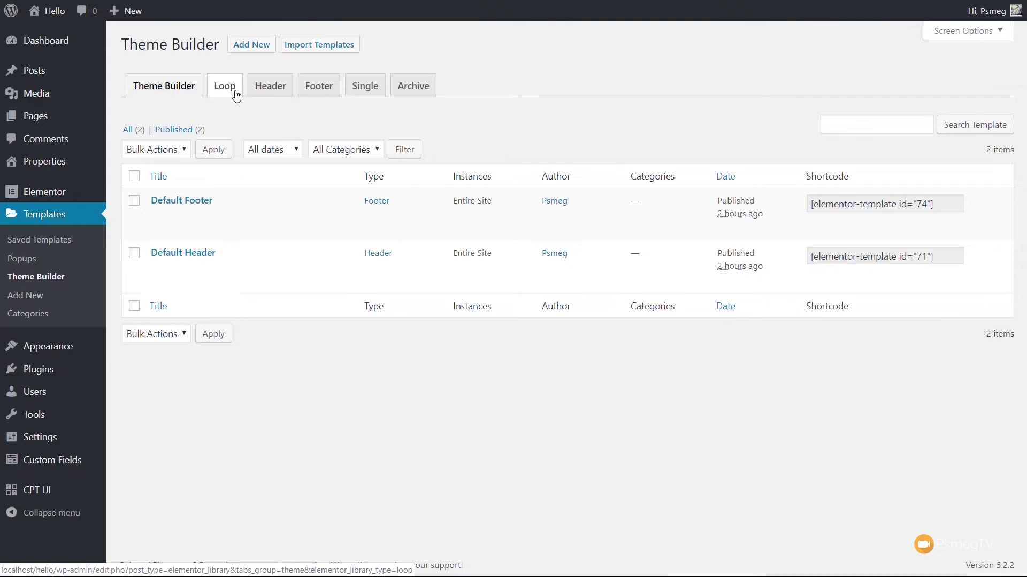
left_click(368, 95)
left_click(584, 364)
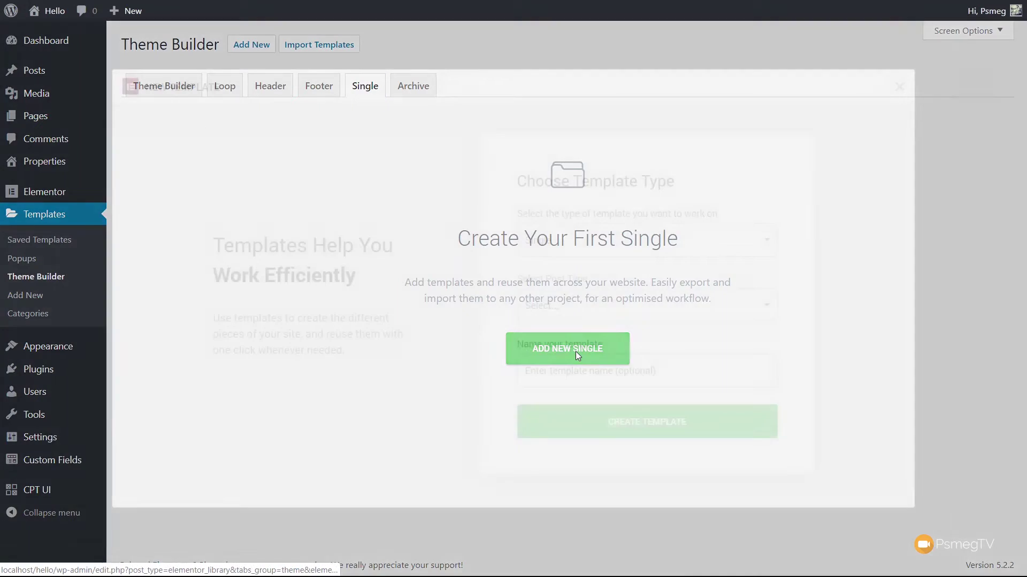
left_click(559, 251)
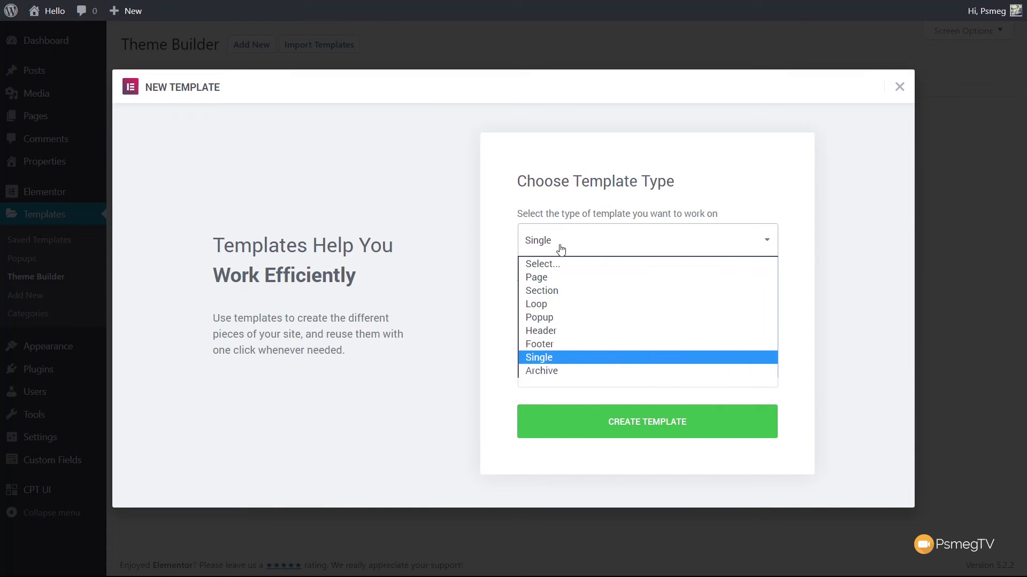
left_click(558, 363)
left_click(553, 314)
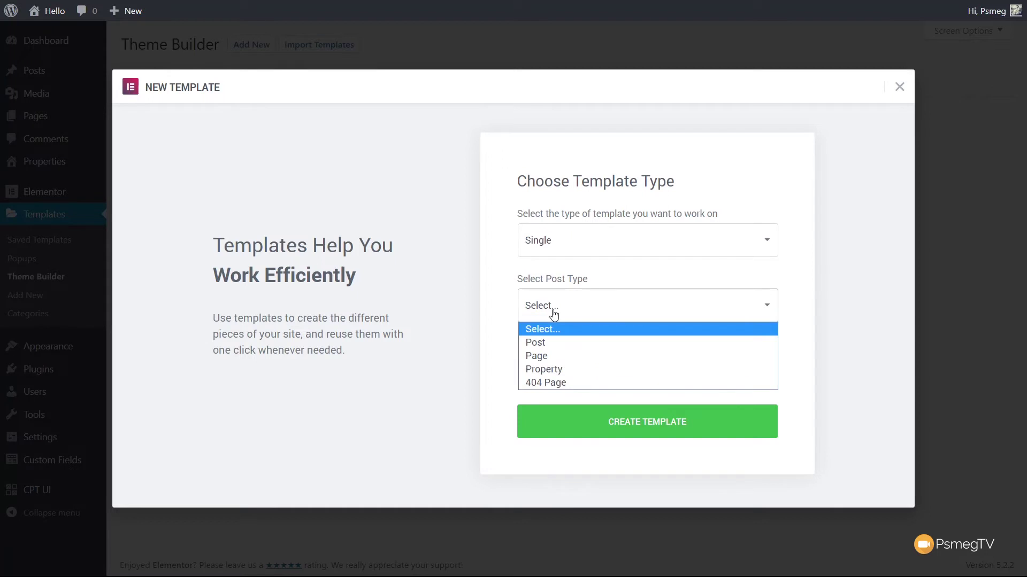
left_click(543, 370)
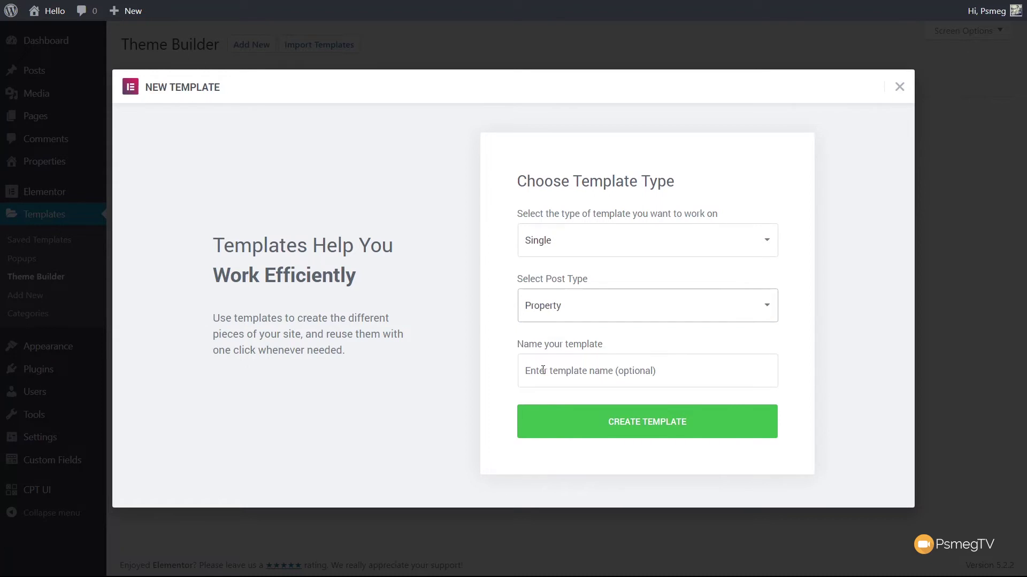
- Name the template "Default Single Property", create it and dismiss the template library
left_click(543, 370)
type("D")
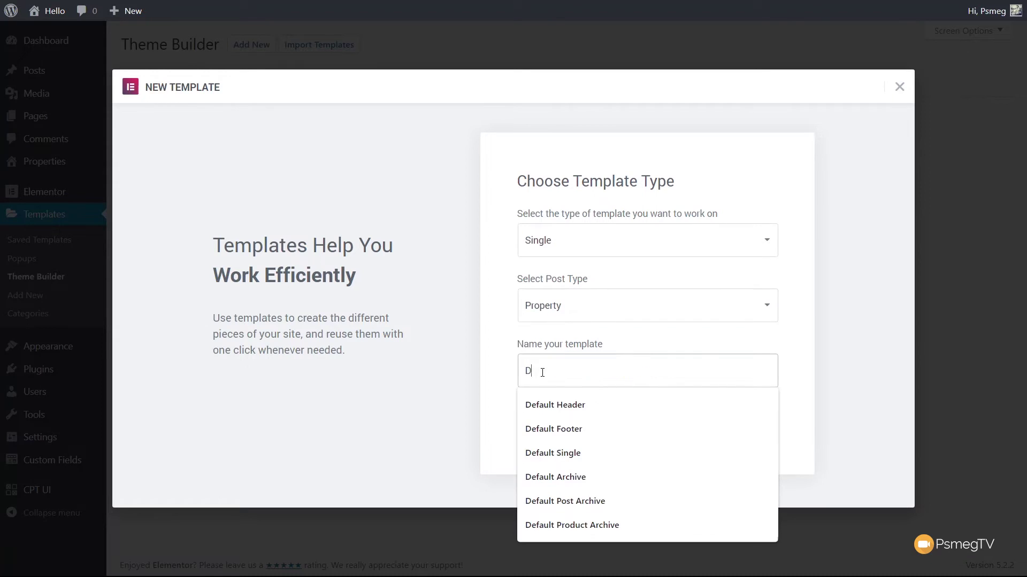
type("efault Single Property")
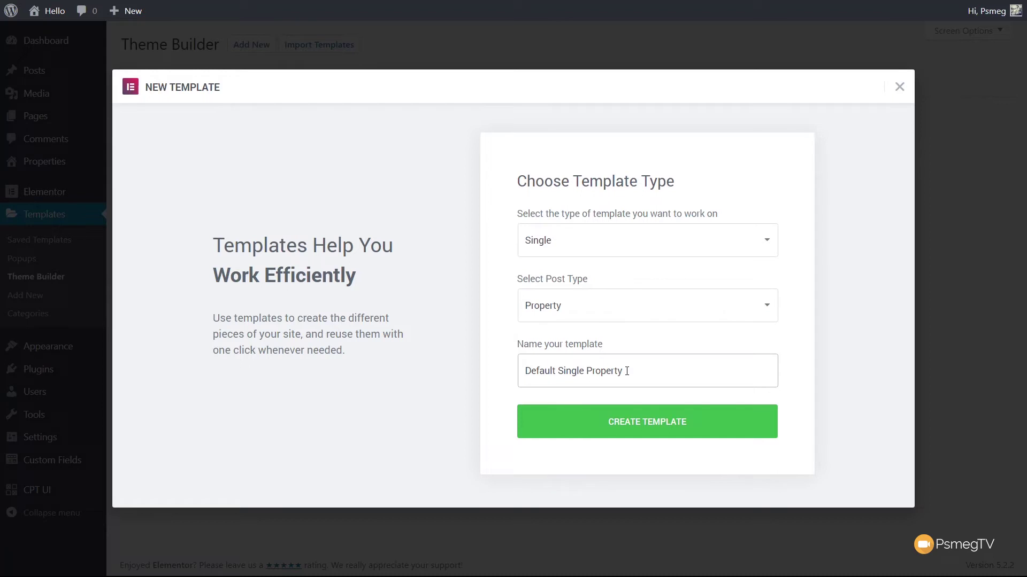
left_click(635, 430)
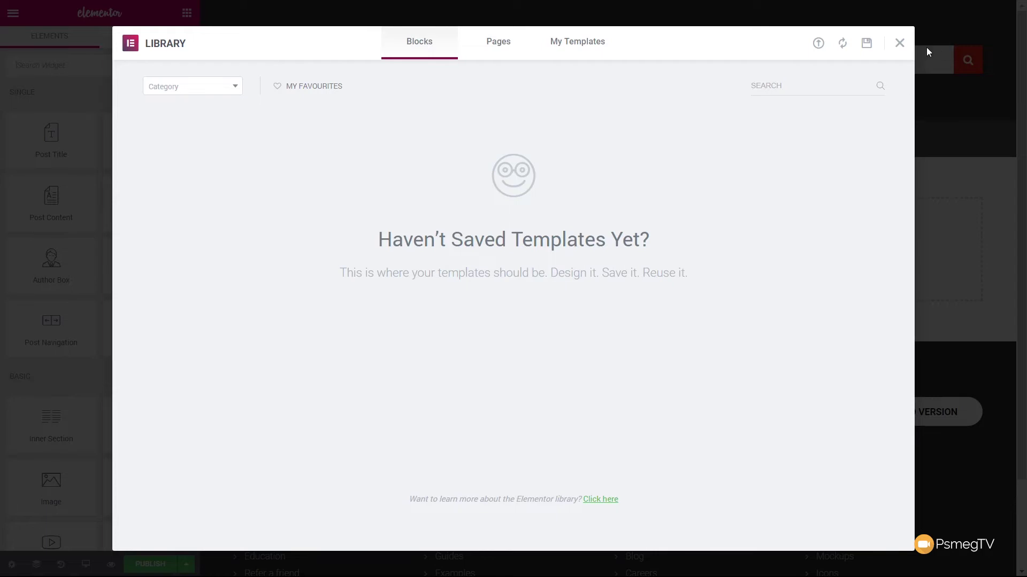
left_click(900, 46)
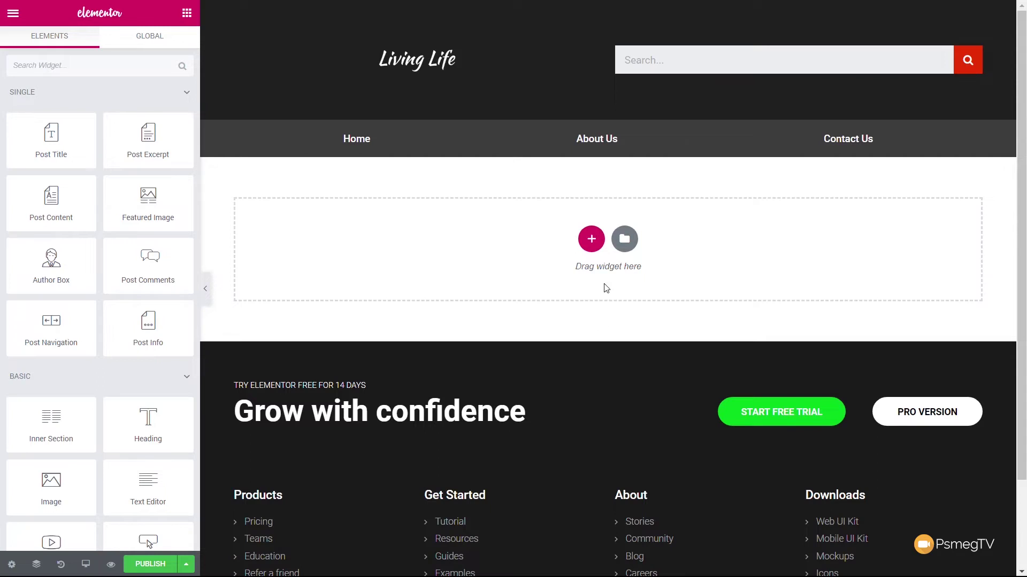
- Add a single-column section with a classic background that uses the dynamic Featured Image
left_click(591, 238)
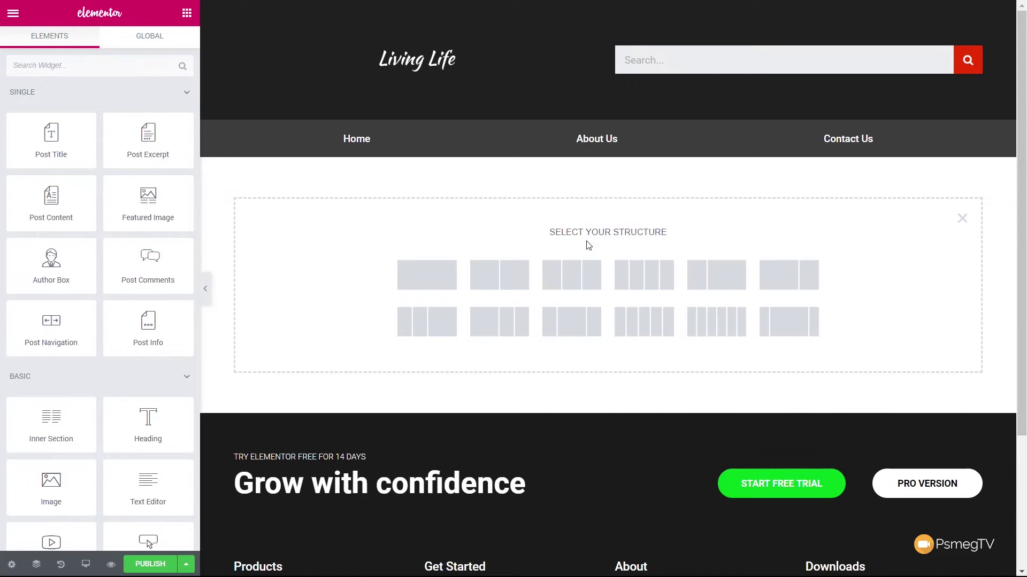
left_click(411, 276)
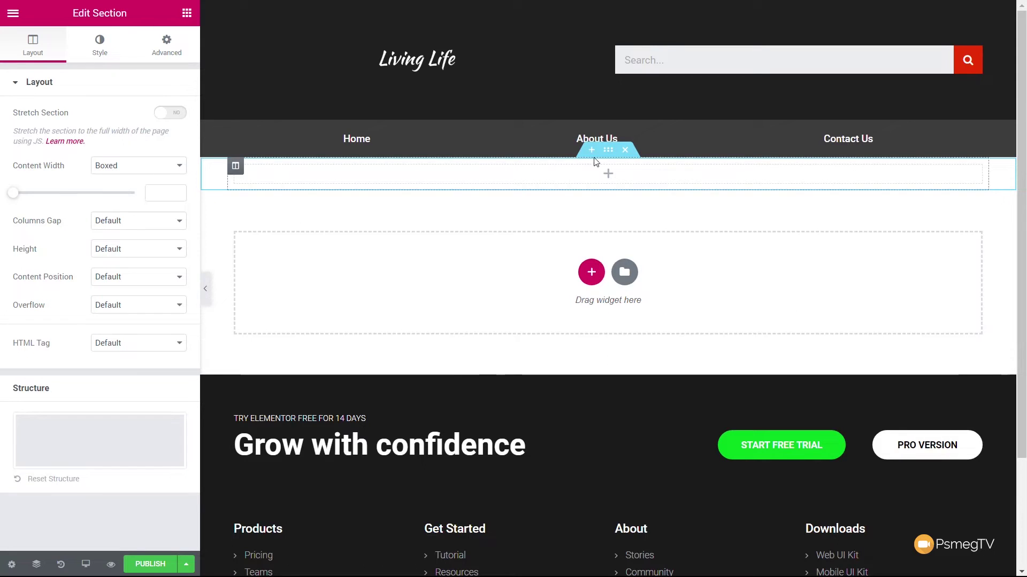
left_click(102, 47)
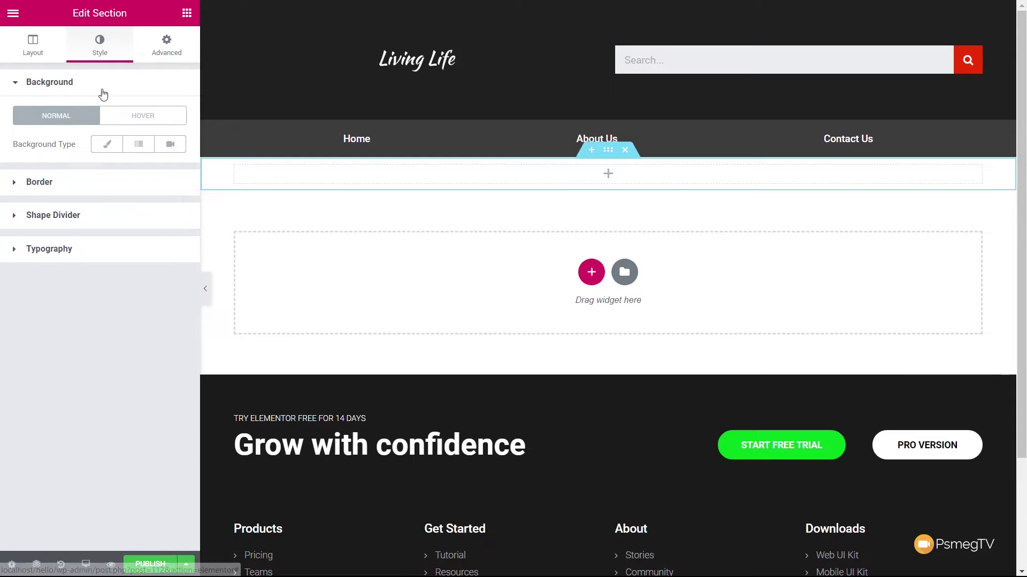
left_click(108, 149)
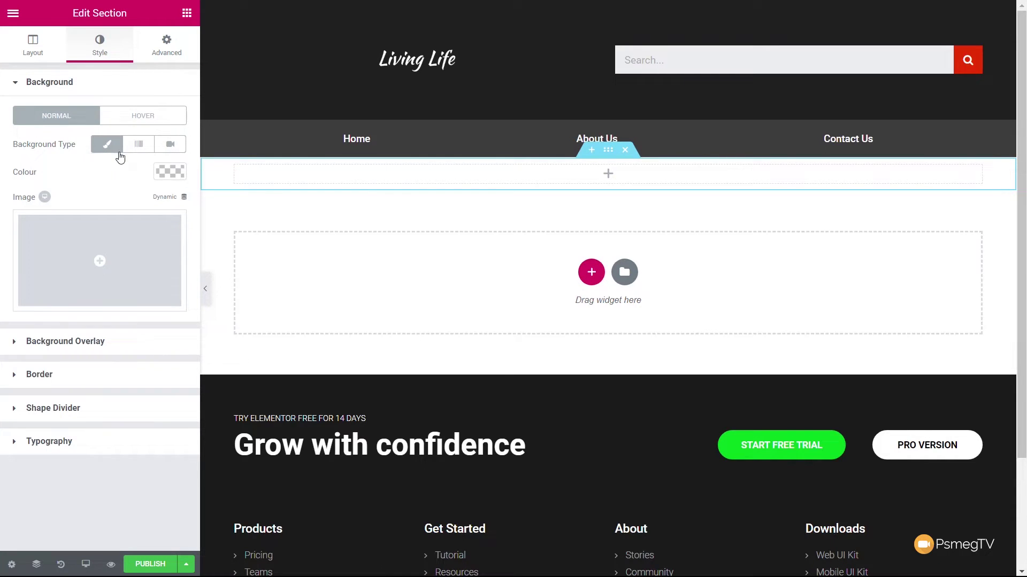
left_click(184, 198)
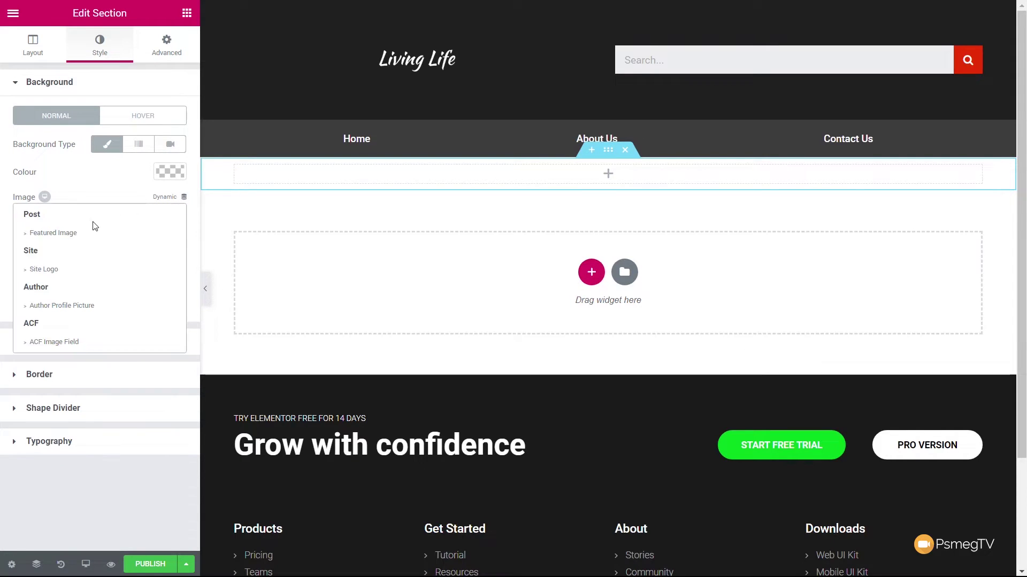
left_click(79, 234)
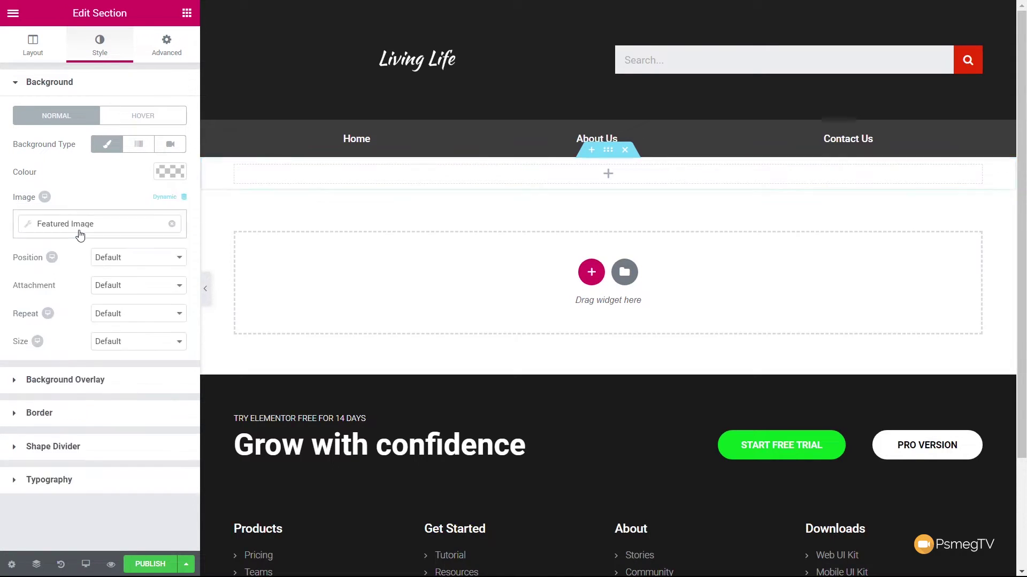
- Set the section's background image to Centre Centre position, No-repeat and Cover size
left_click(118, 260)
left_click(124, 328)
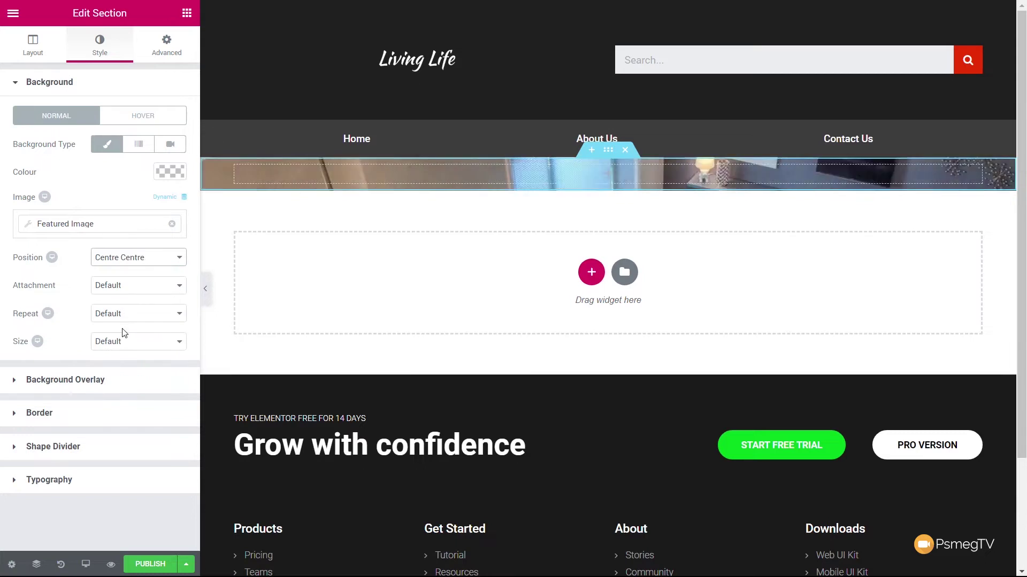
left_click(118, 288)
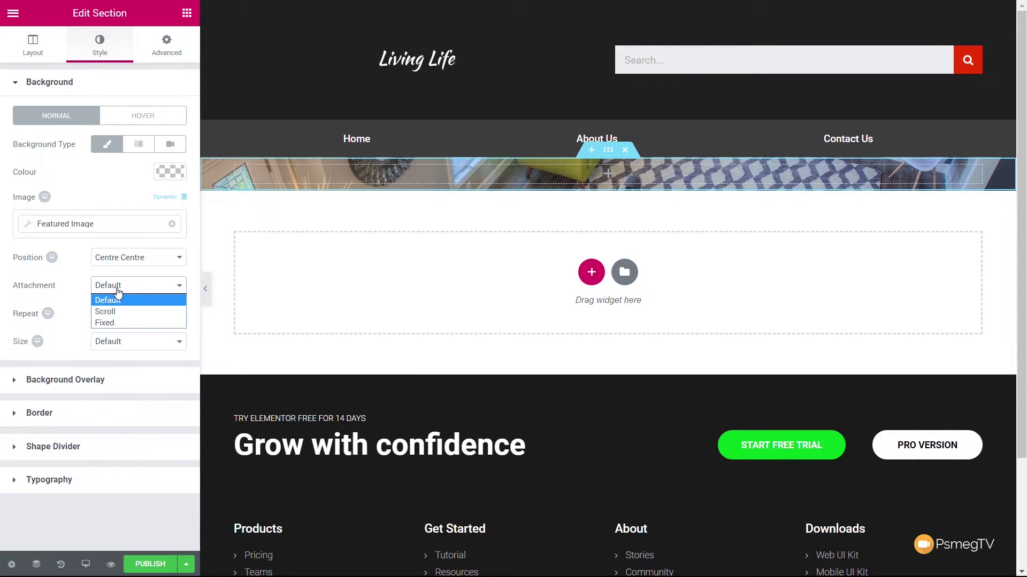
left_click(117, 293)
left_click(116, 314)
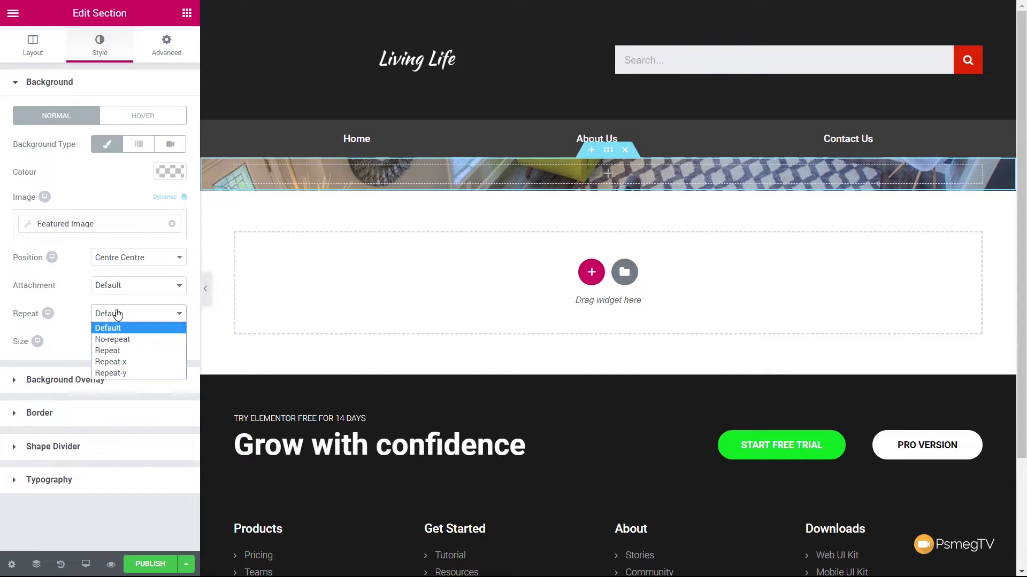
left_click(115, 340)
left_click(119, 345)
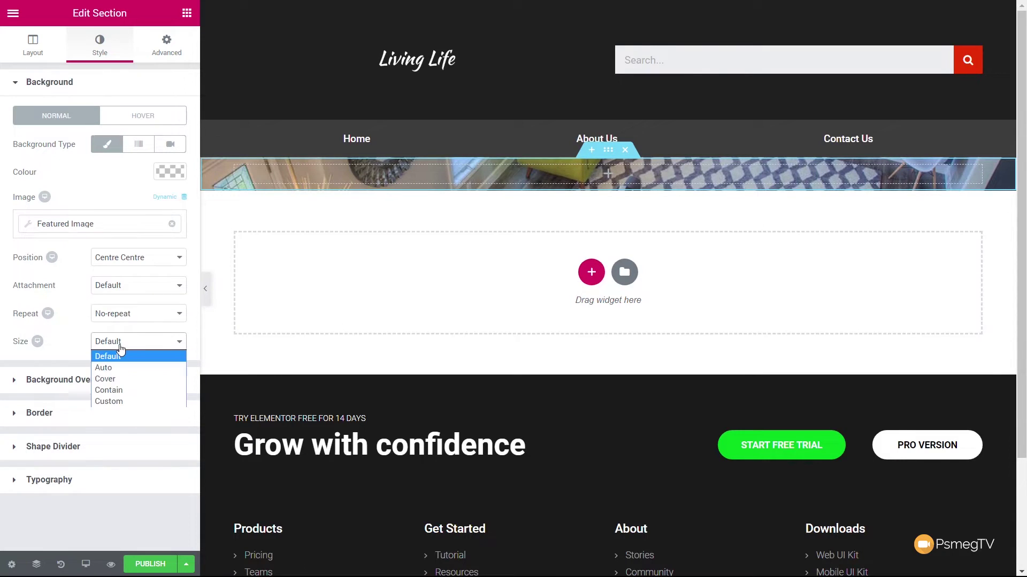
left_click(117, 380)
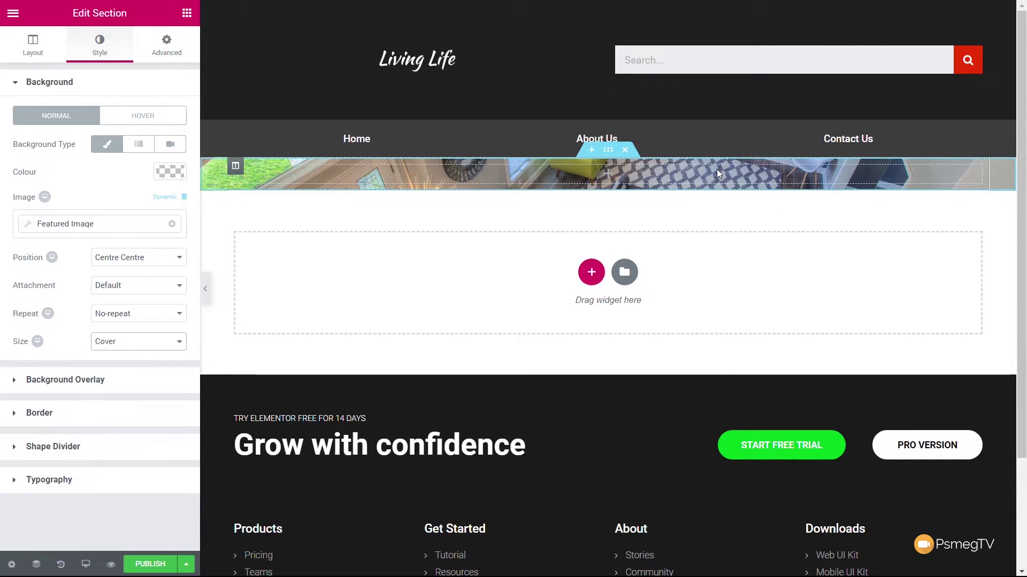
- Give the section a classic background overlay in black
left_click(91, 381)
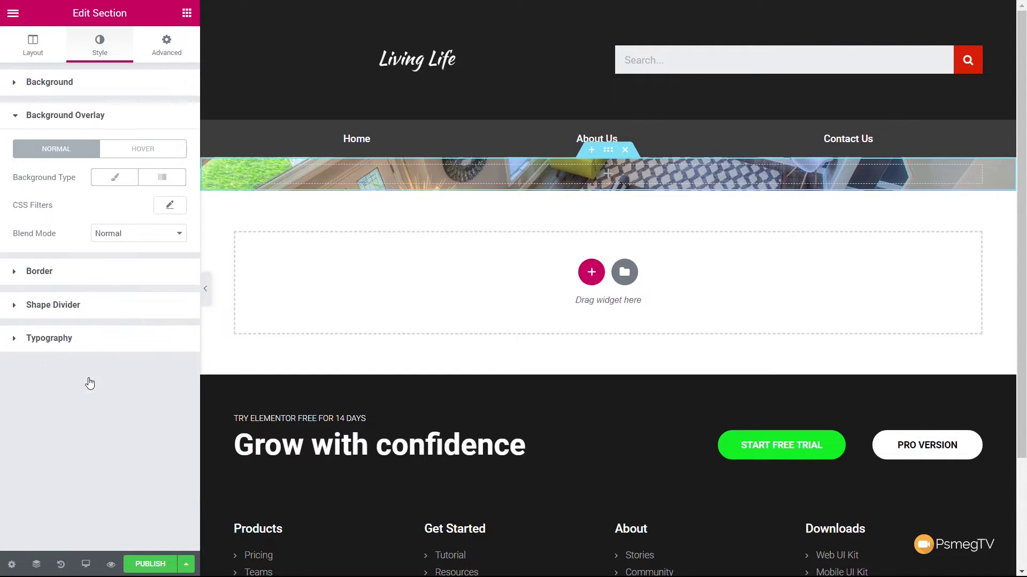
left_click(112, 177)
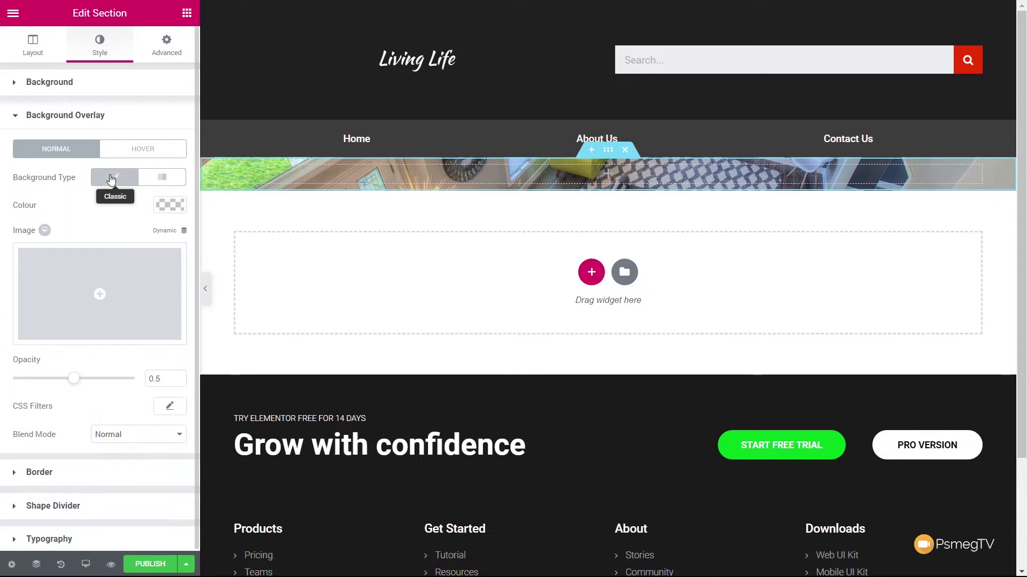
left_click(170, 204)
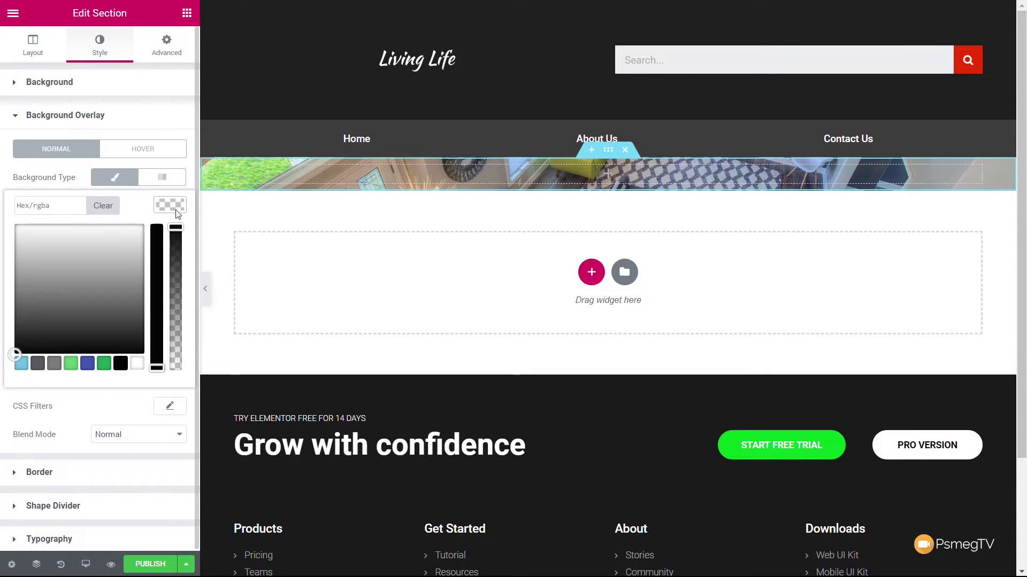
left_click(121, 364)
left_click(135, 393)
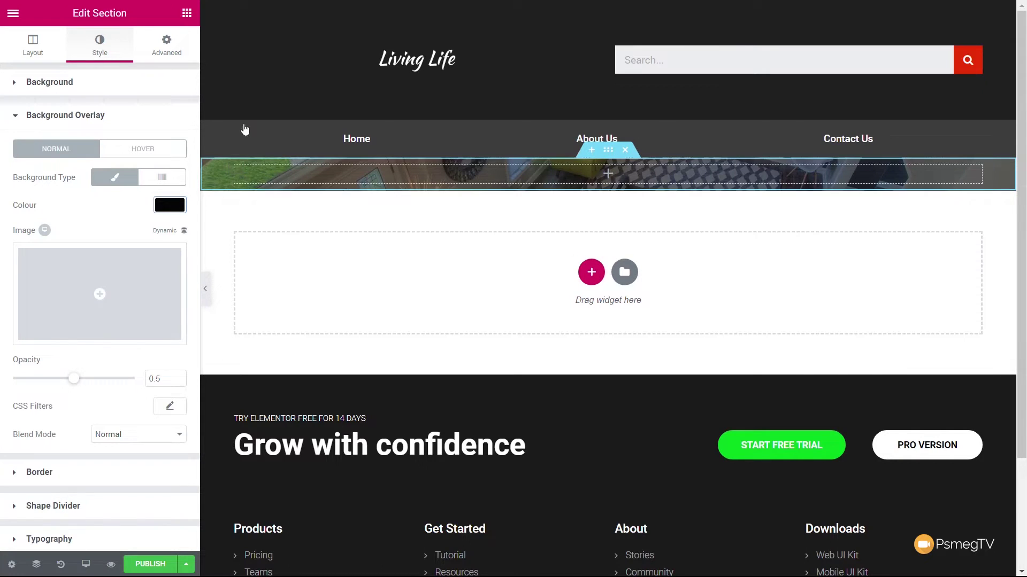
- Place a Post Title widget inside the image background section
left_click(186, 13)
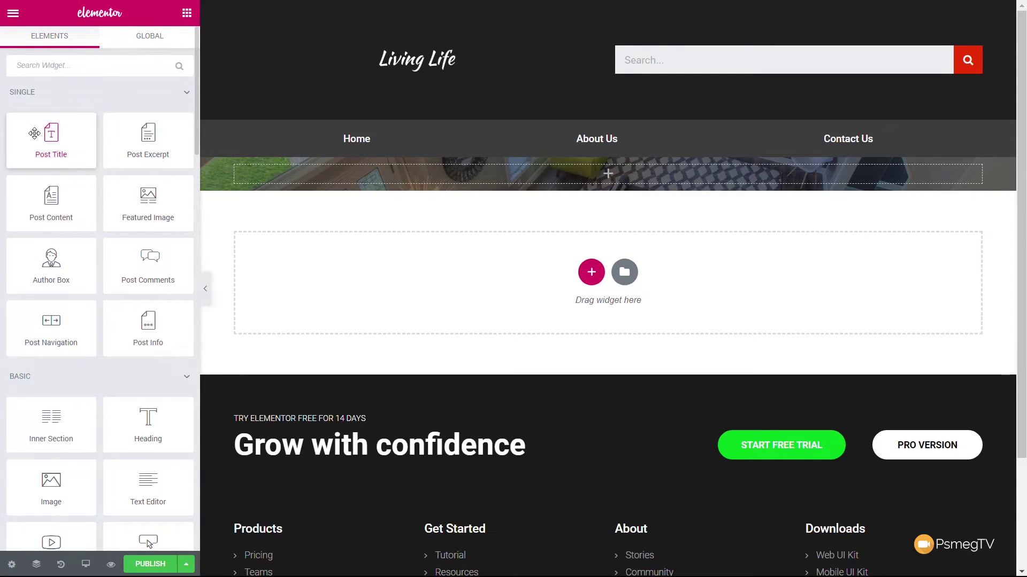
left_click_drag(34, 133, 498, 185)
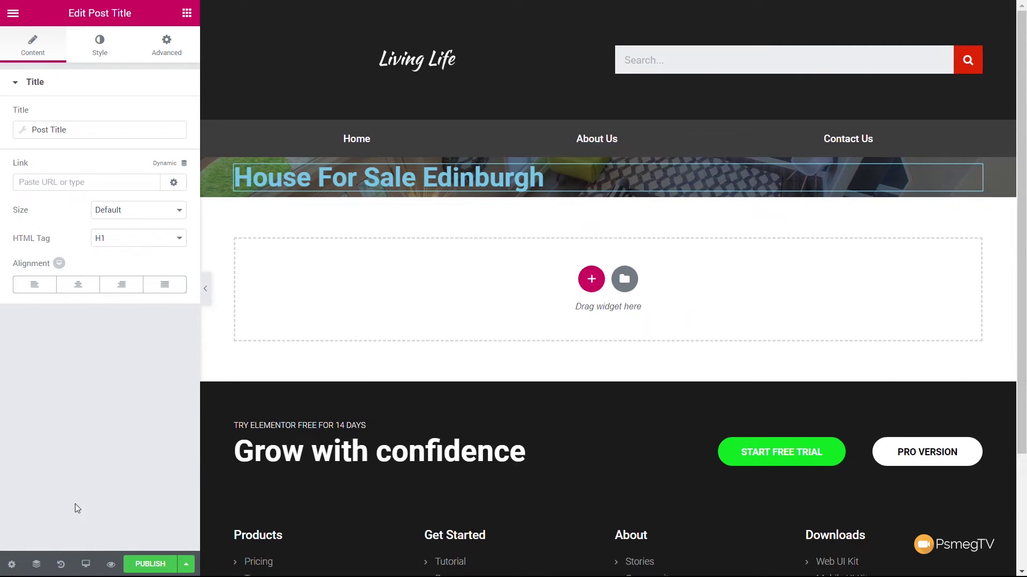
- Set the template's dynamic content preview to the 3 Bedroom Penthouse property and apply it
left_click(12, 566)
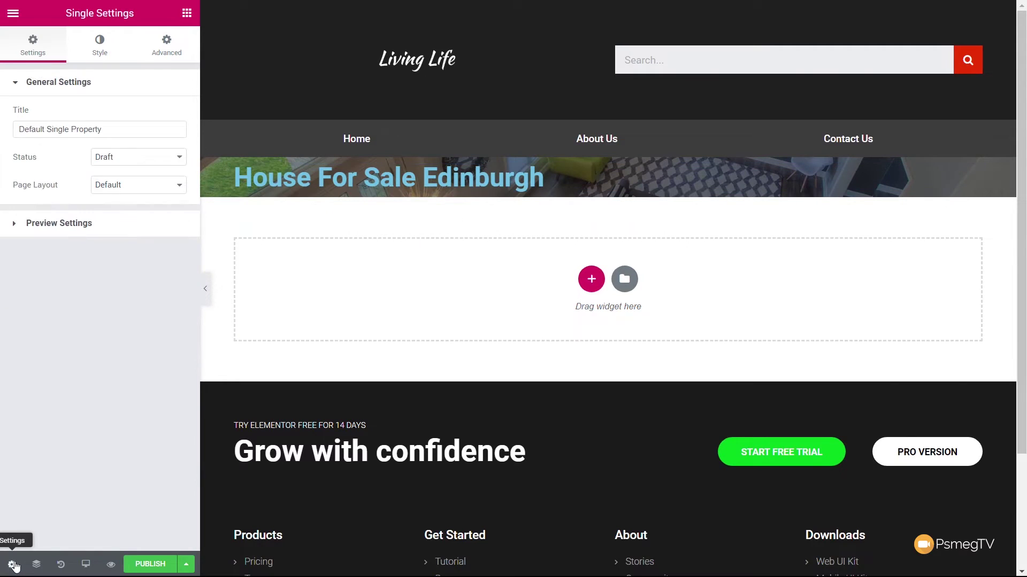
left_click(70, 228)
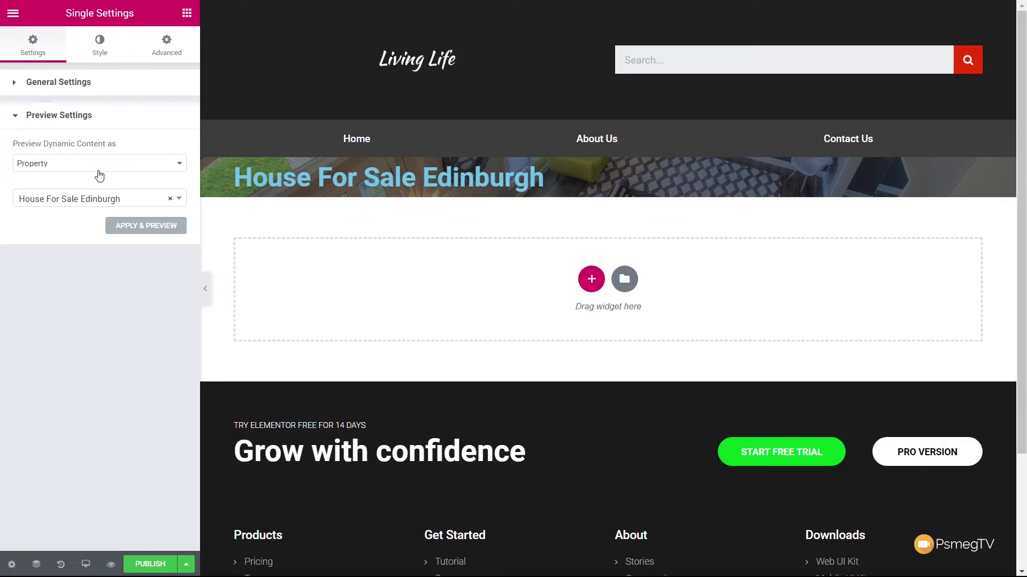
left_click(80, 199)
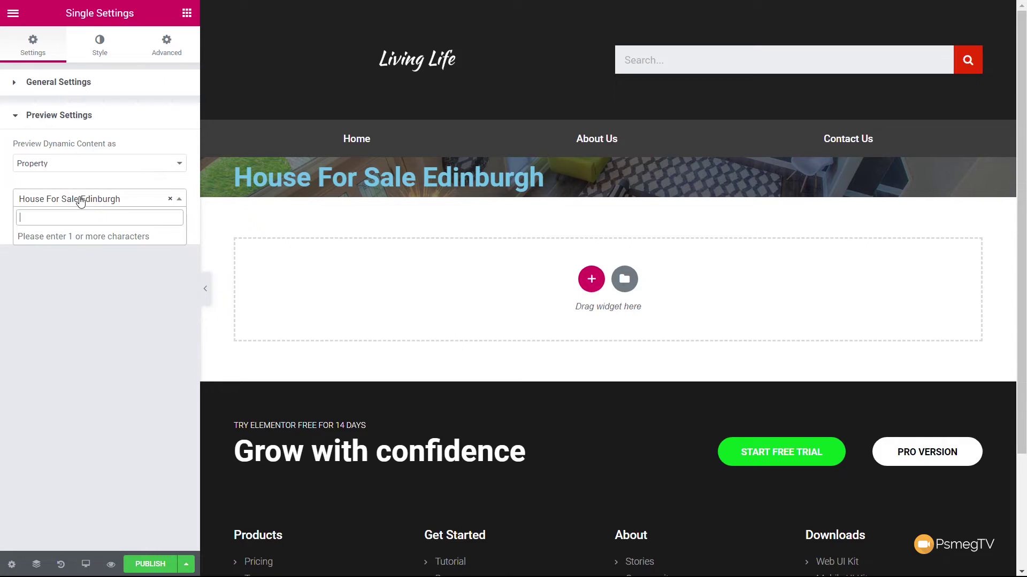
type("pent")
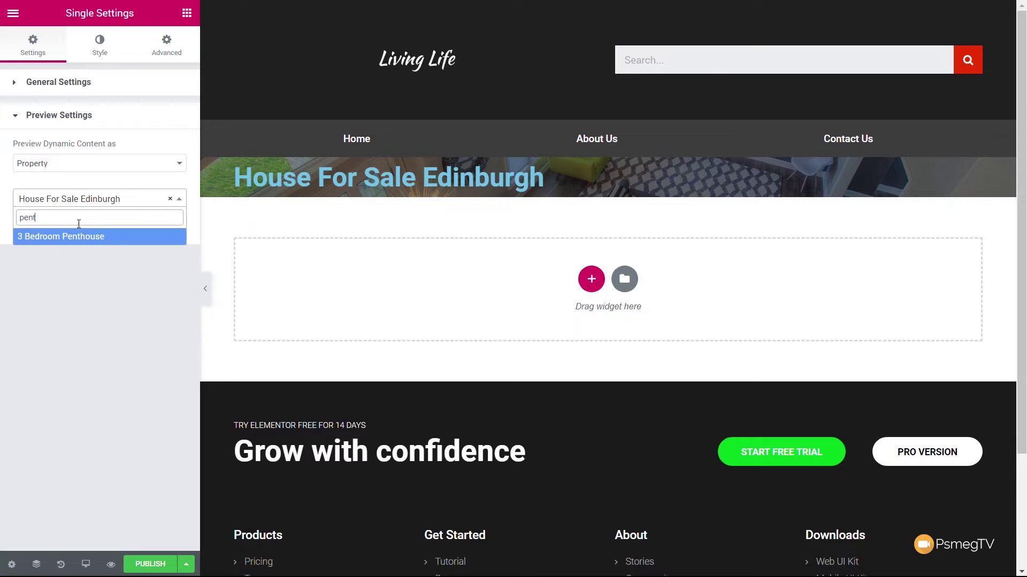
left_click(76, 242)
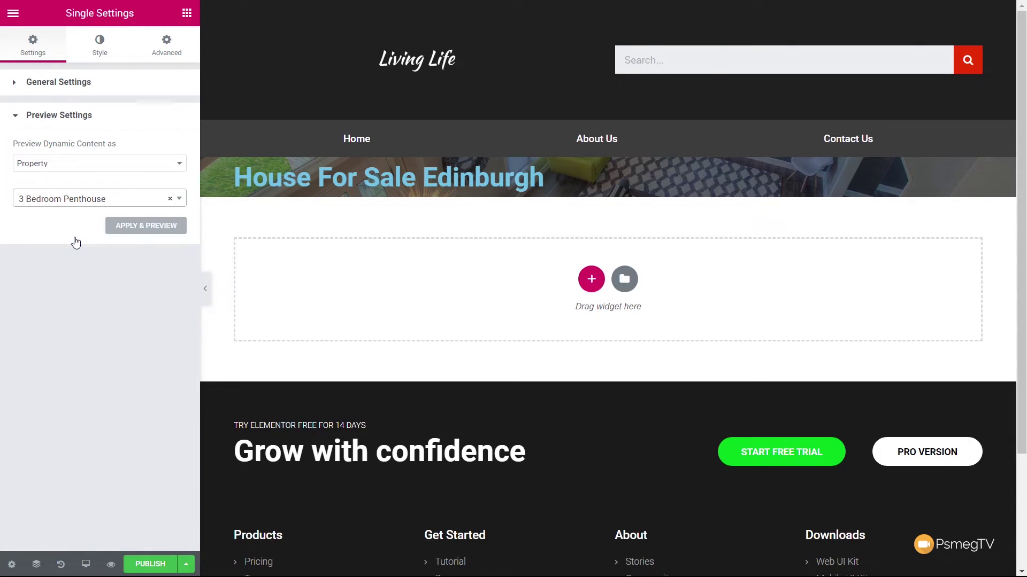
left_click(142, 229)
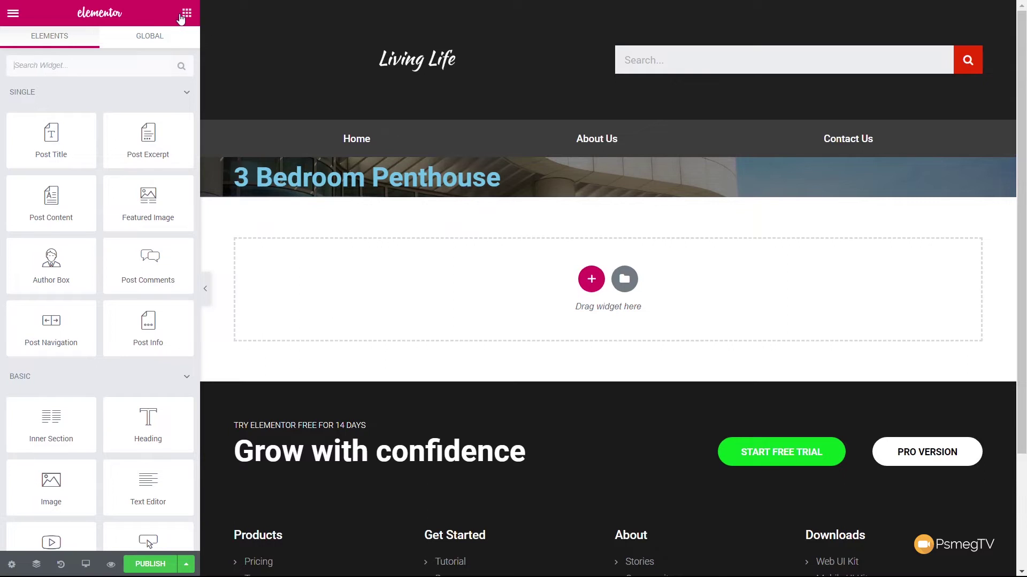
- Add a Divider widget below the post title and set its gap to 2
scroll(73, 387, "down", 5)
left_click_drag(72, 384, 393, 206)
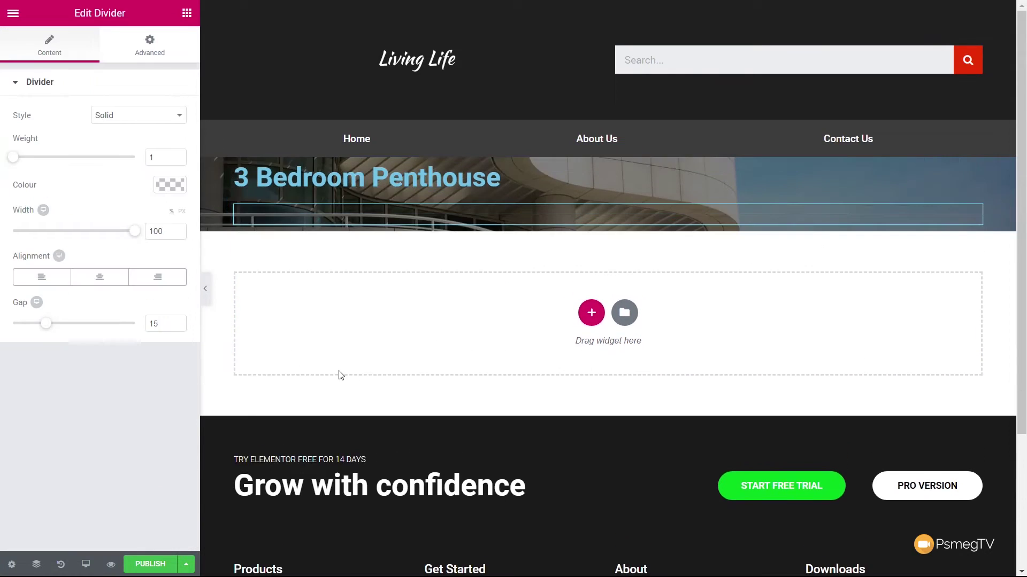
left_click_drag(47, 325, 10, 325)
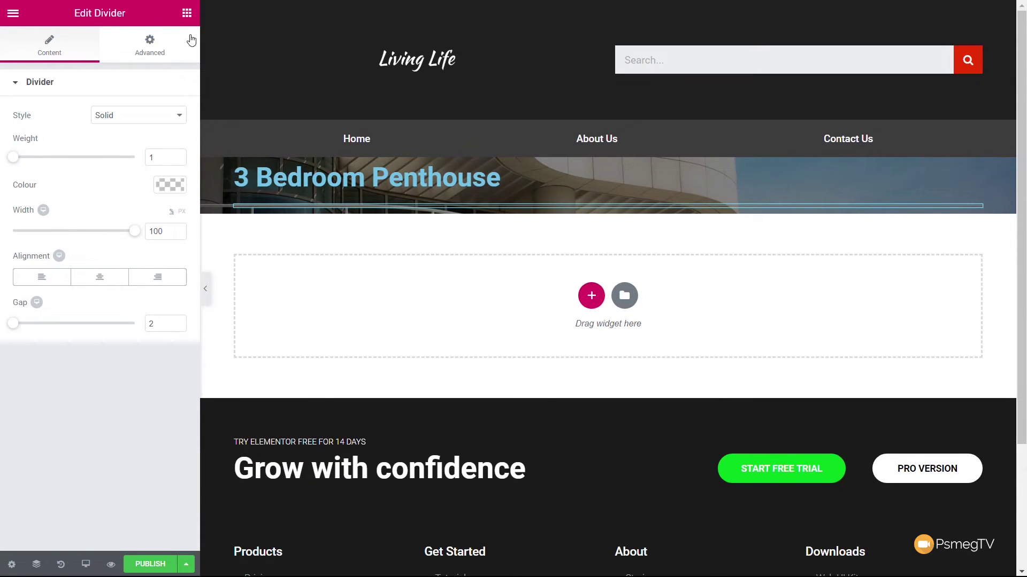
- Add a Heading widget below the divider and link its title dynamically to the Price ACF field
left_click(187, 13)
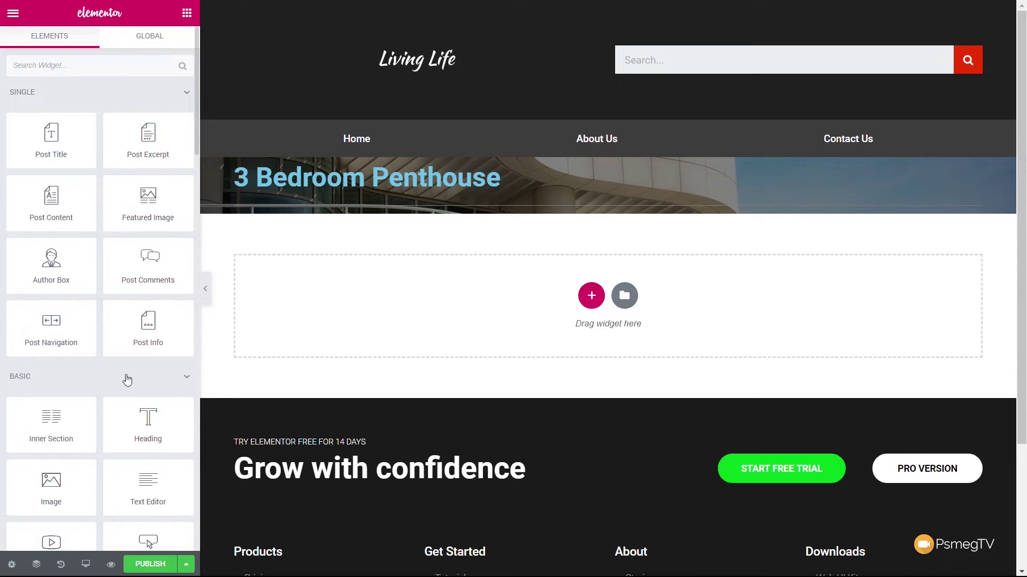
left_click_drag(142, 417, 272, 213)
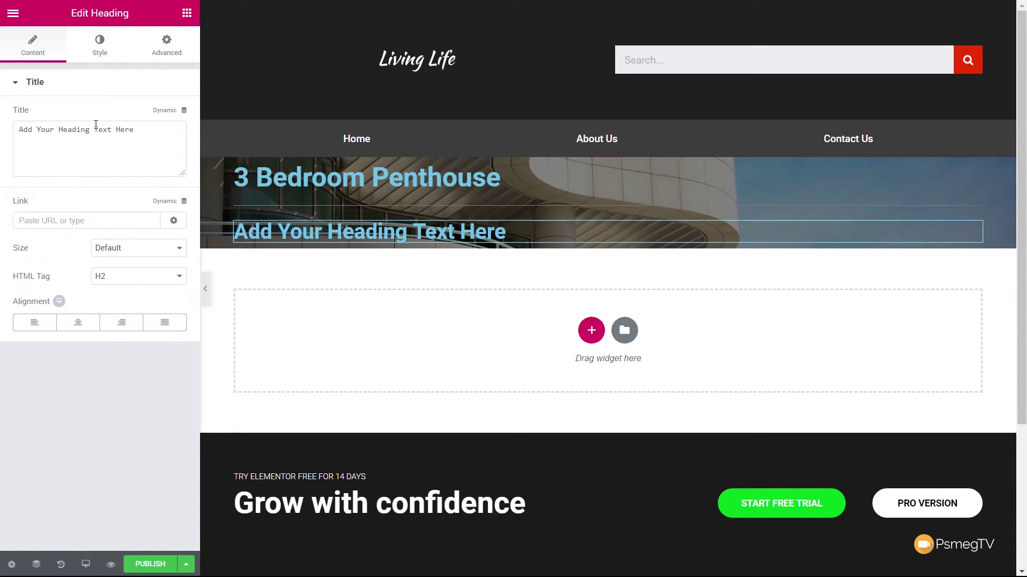
left_click(184, 111)
left_click_drag(183, 144, 184, 259)
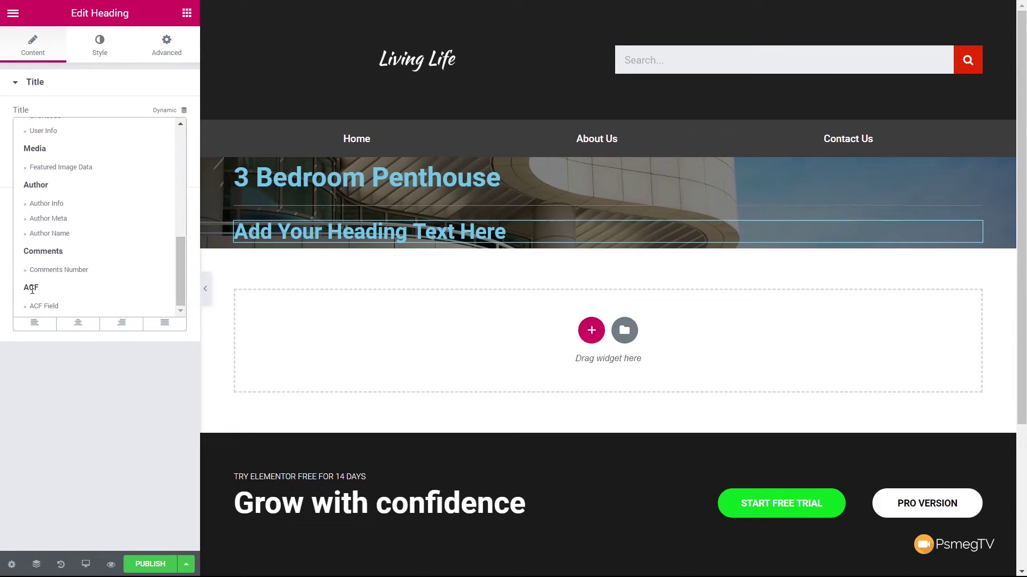
left_click(35, 307)
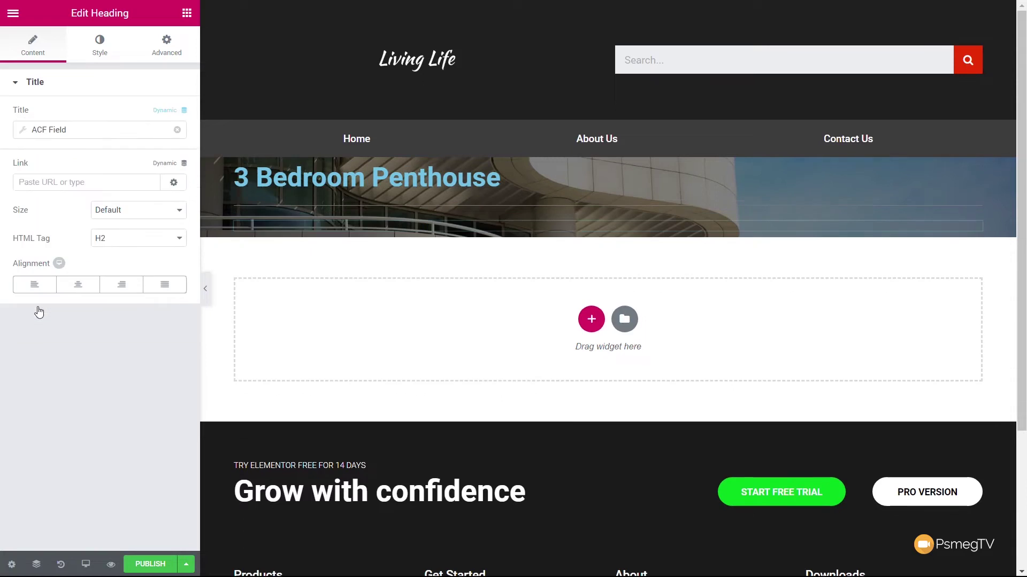
left_click(24, 136)
left_click(128, 188)
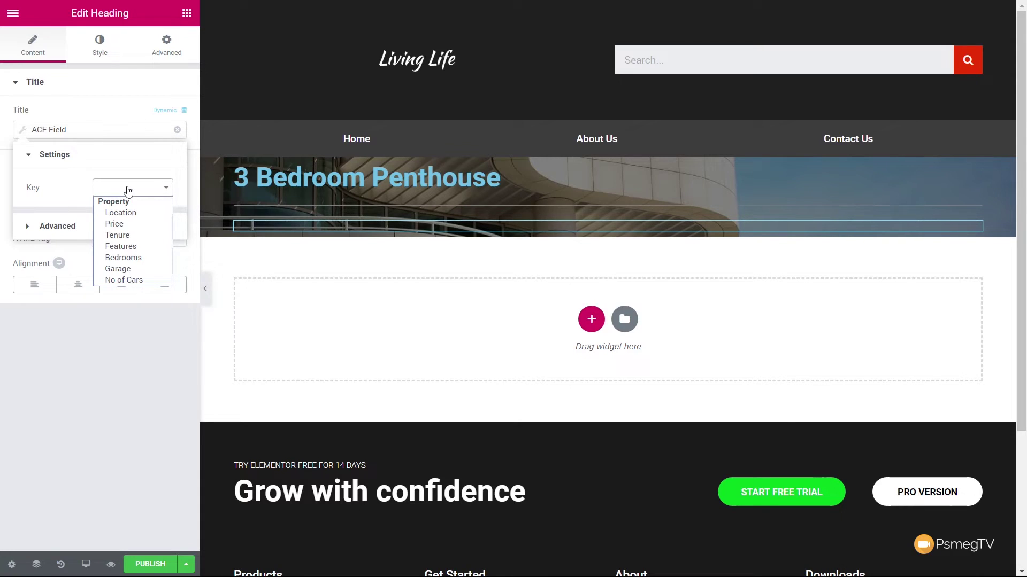
left_click(124, 225)
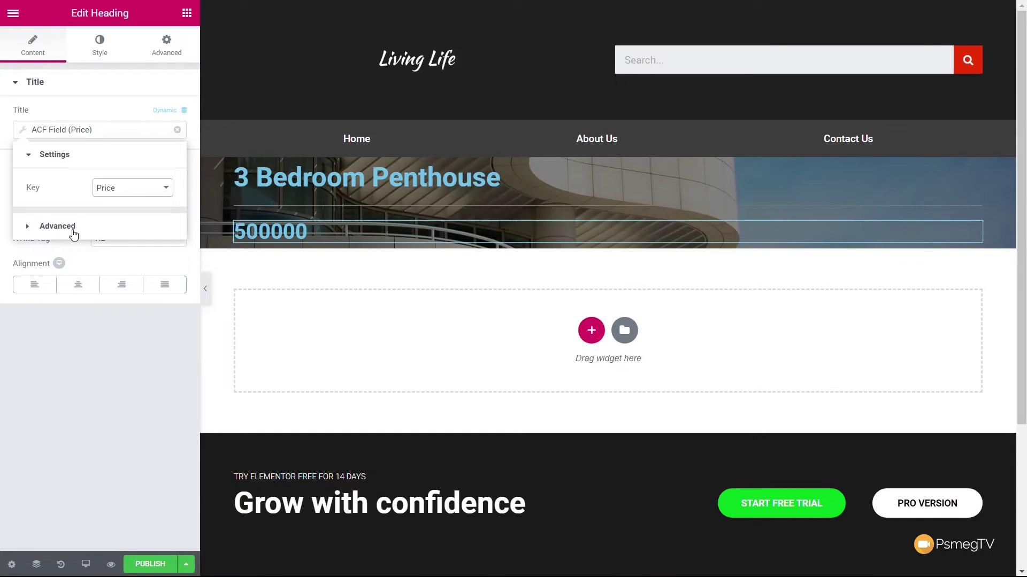
- Set the text before the heading's dynamic price to "Property Price: £"
left_click(74, 235)
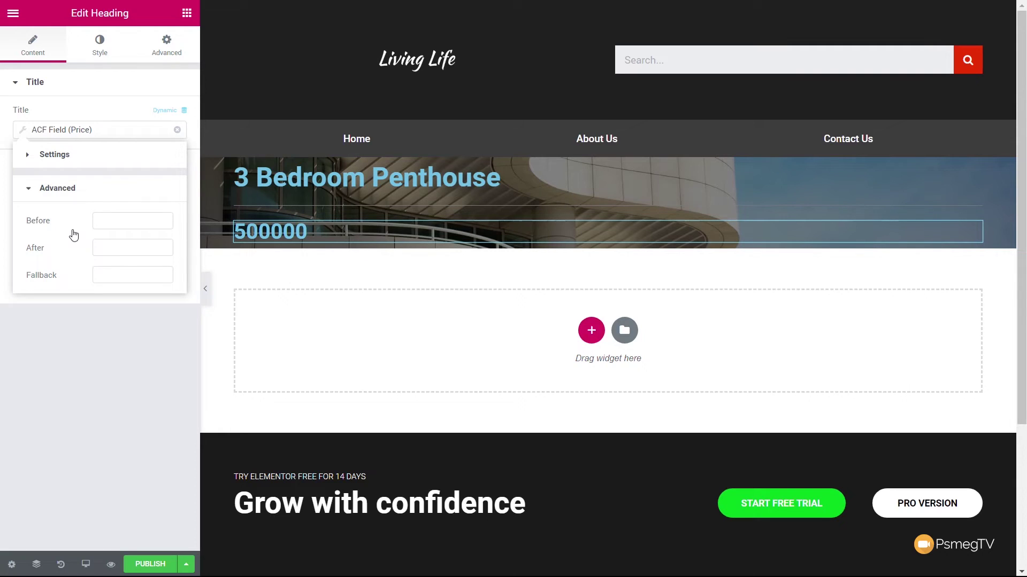
left_click(108, 224)
type("P")
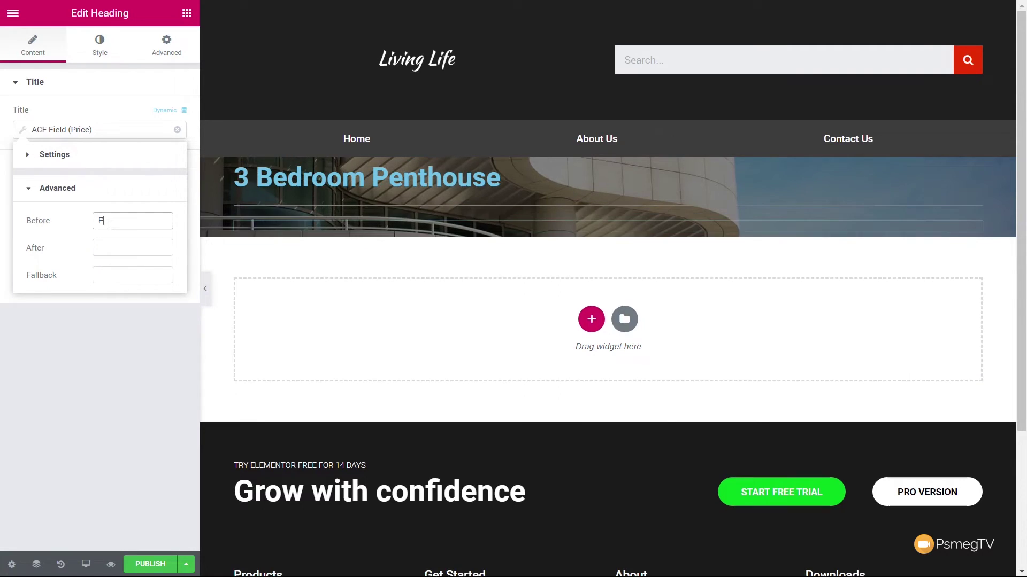
type("roperty Price: £")
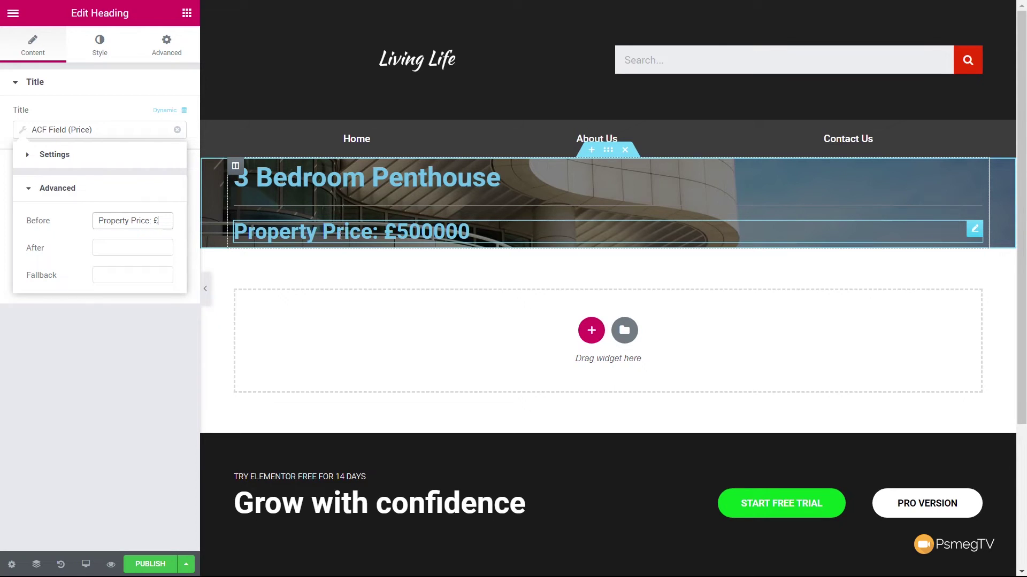
- Add a Post Info widget below the price heading and remove its Author, Time and Comments items
left_click(186, 13)
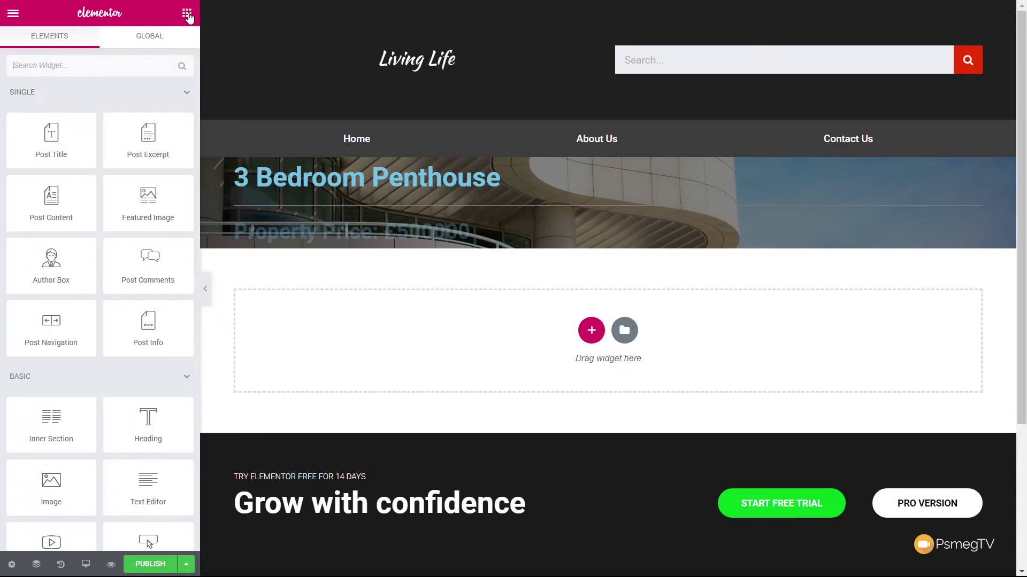
left_click_drag(137, 335, 344, 251)
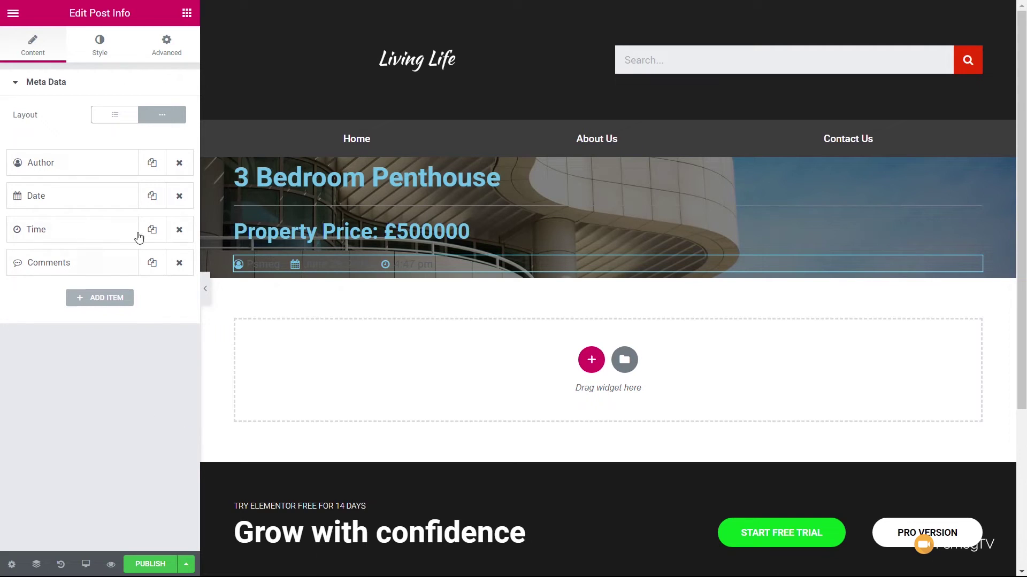
left_click(180, 163)
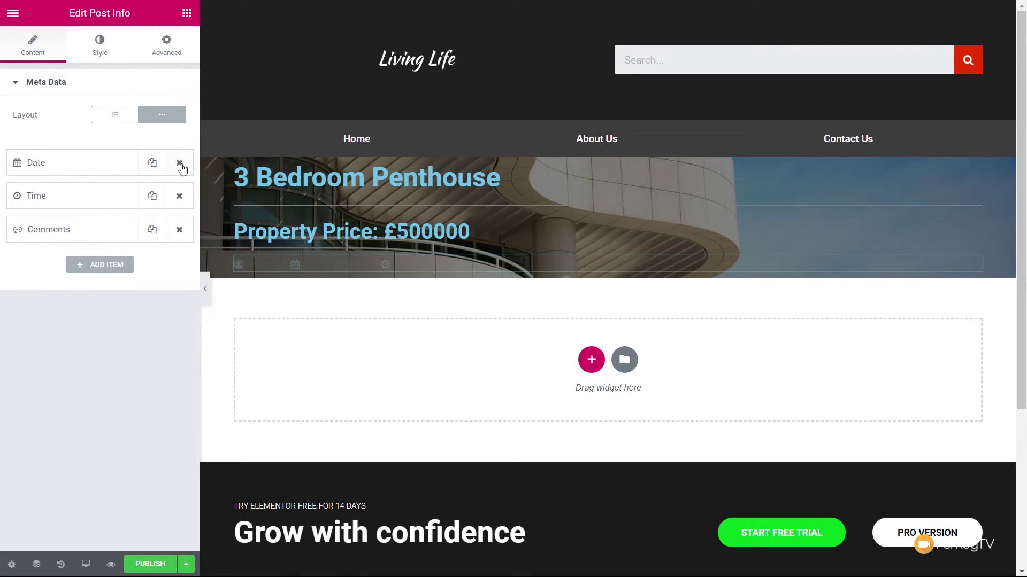
left_click(182, 202)
left_click(177, 202)
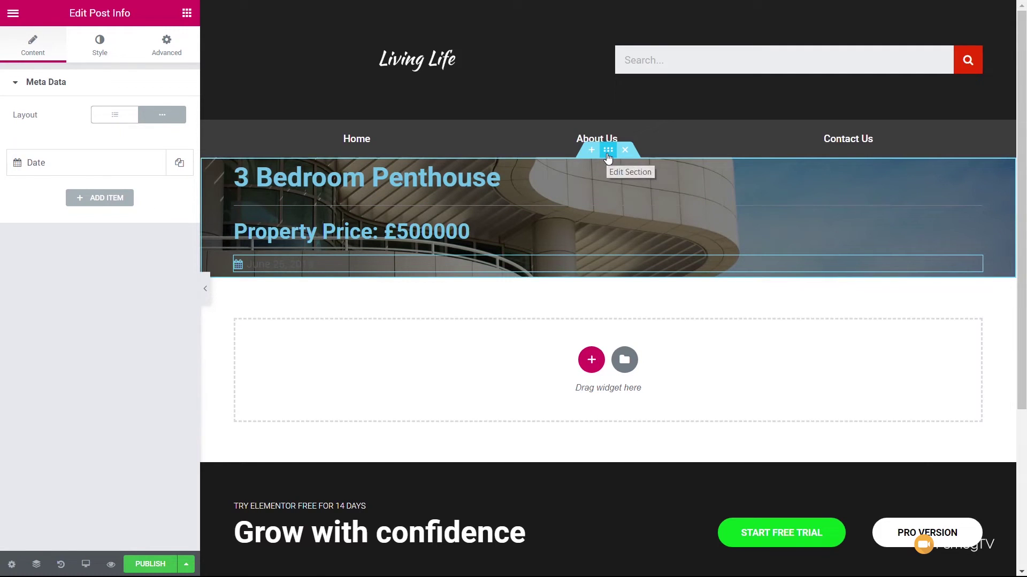
- Unlink the image section's padding values and set the top and bottom padding to 250 px each
left_click(608, 155)
left_click(164, 44)
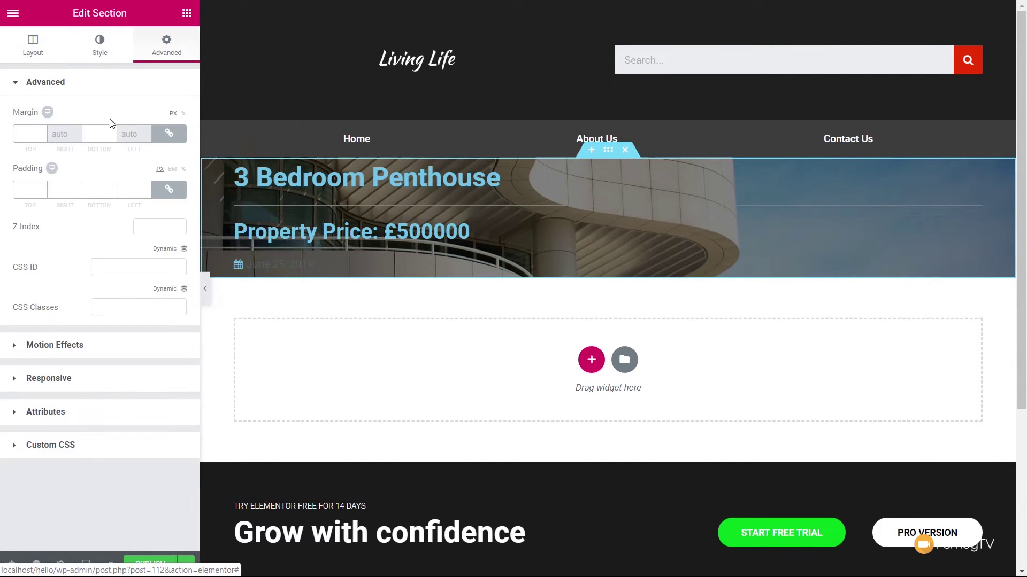
left_click(169, 189)
left_click(21, 191)
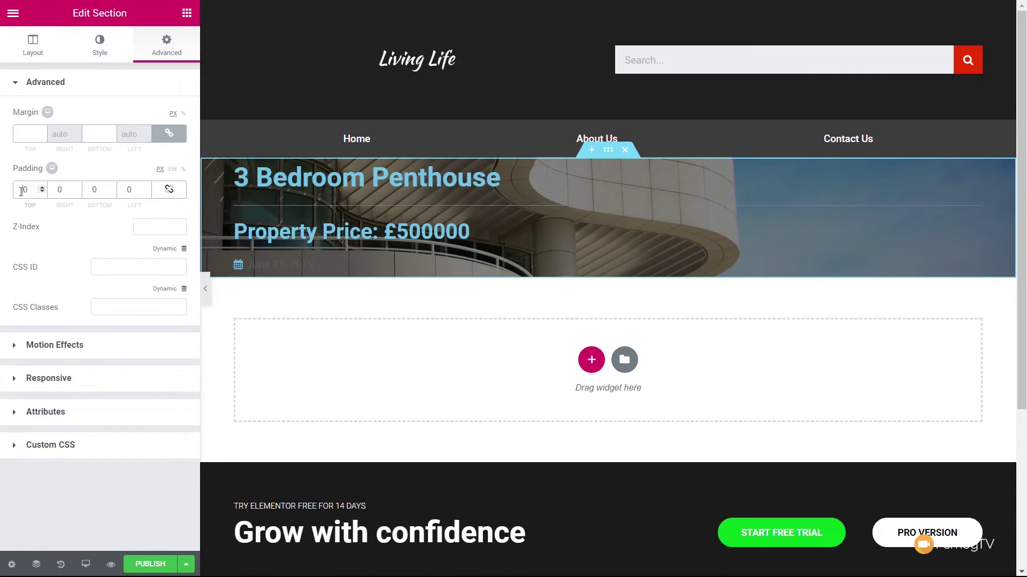
type("25")
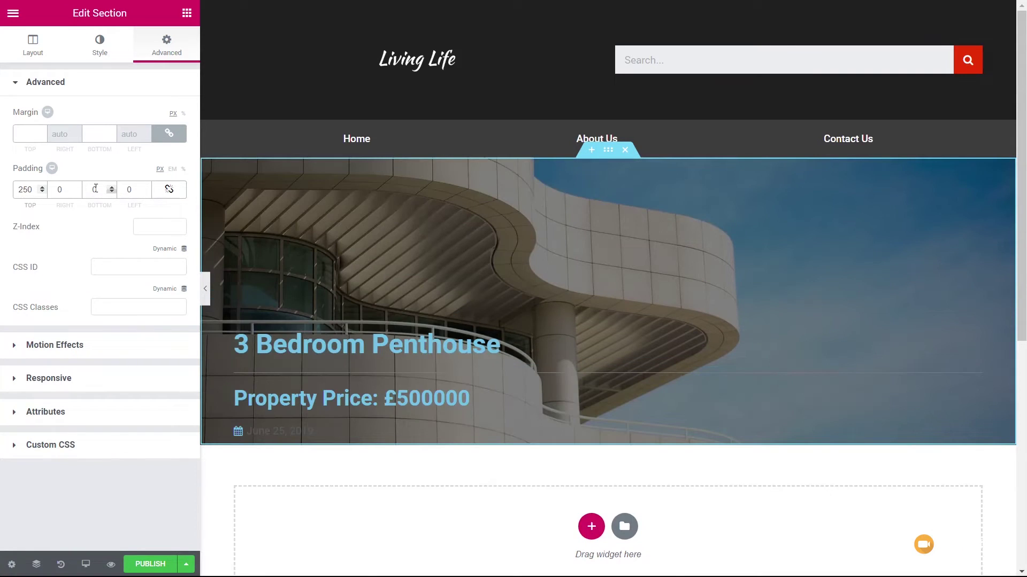
left_click(89, 189)
type("25")
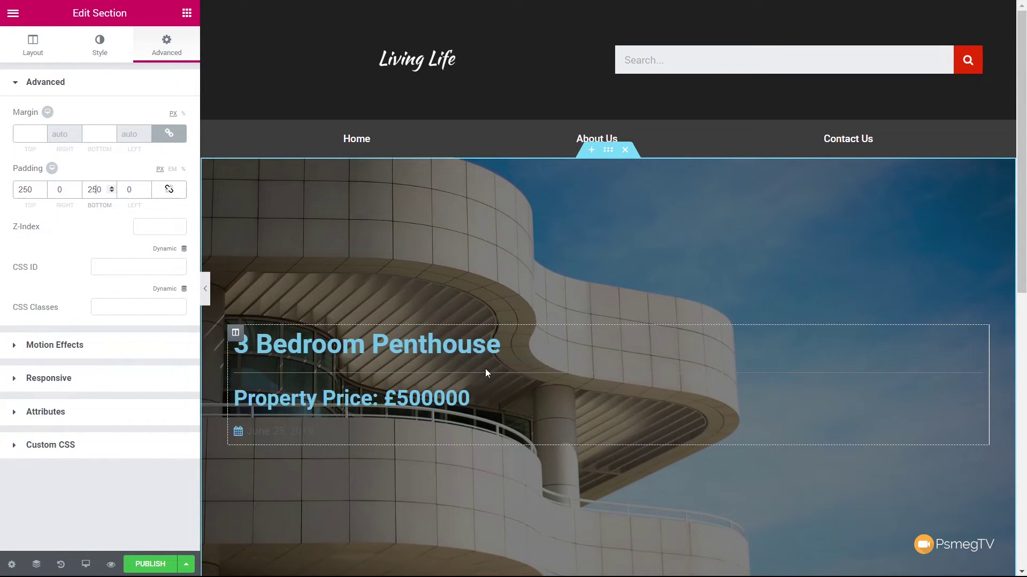
- Centre the post title and set its text colour to white (#ffffff)
scroll(486, 368, "down", 1)
scroll(483, 367, "down", 1)
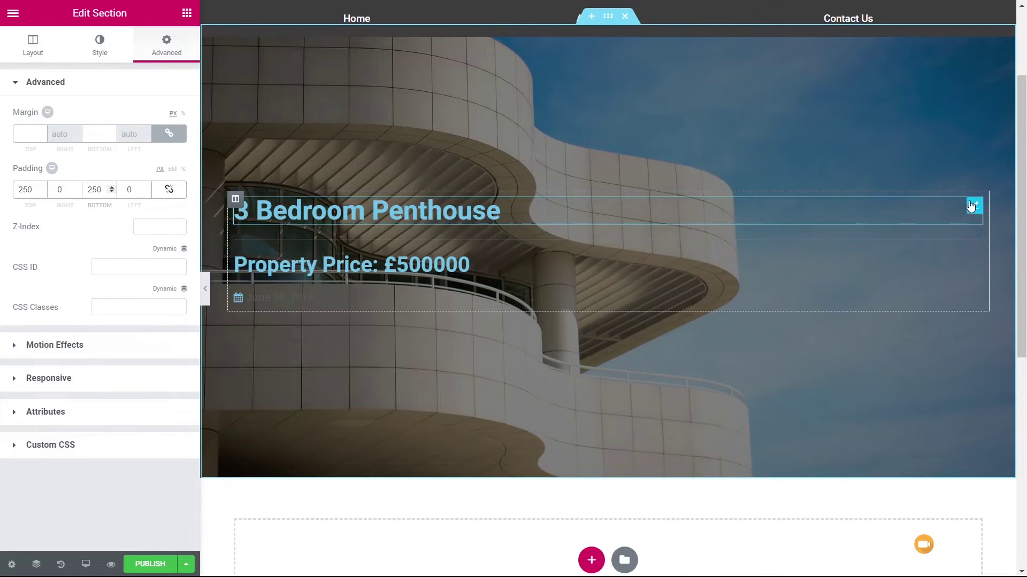
left_click(342, 210)
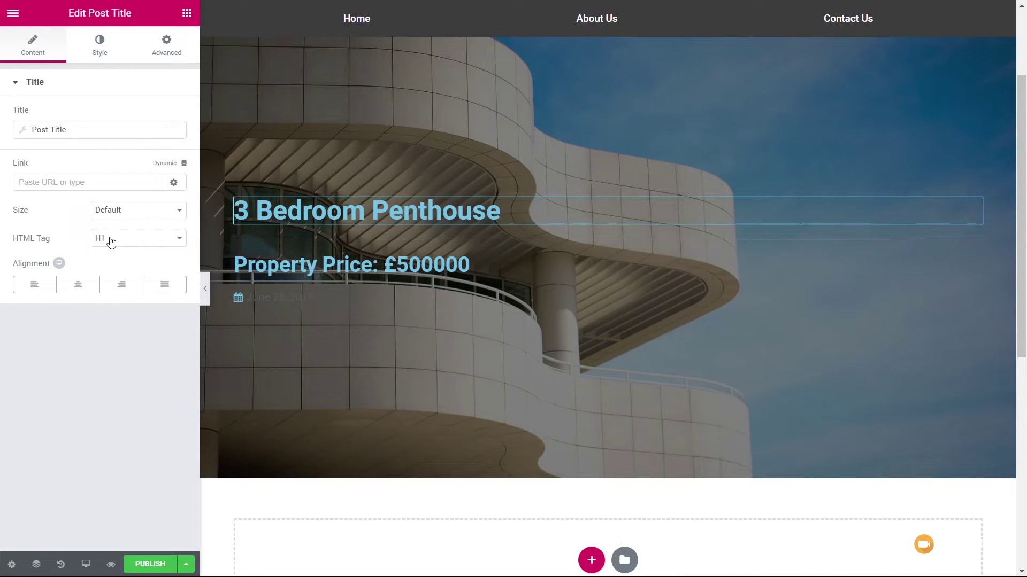
left_click(78, 287)
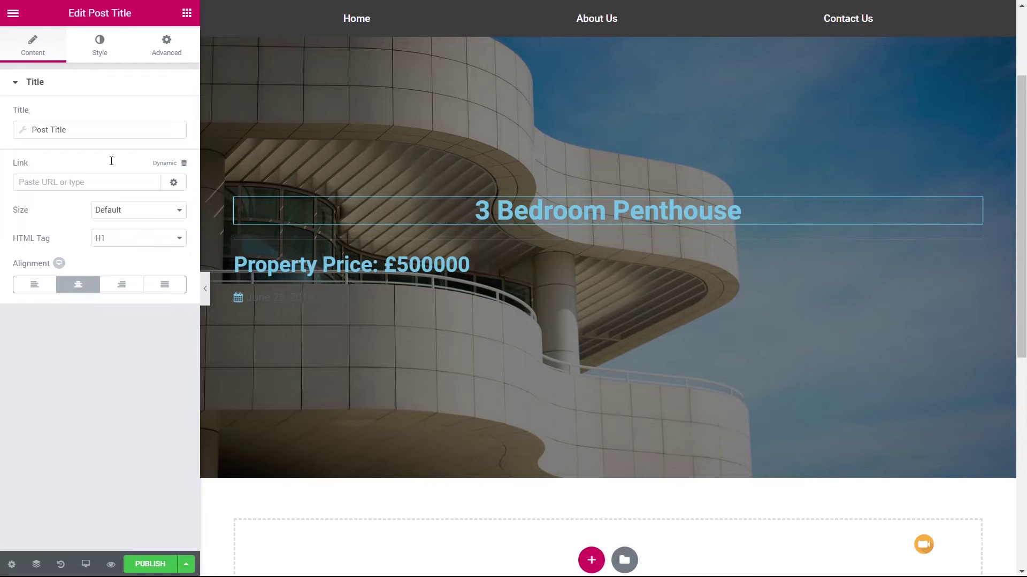
left_click(107, 47)
left_click(169, 114)
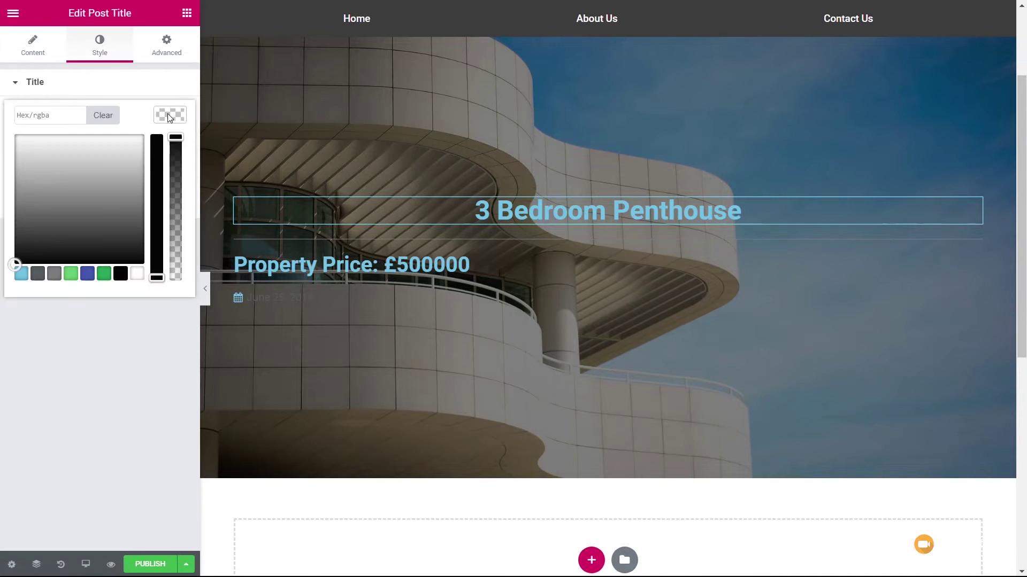
left_click(137, 273)
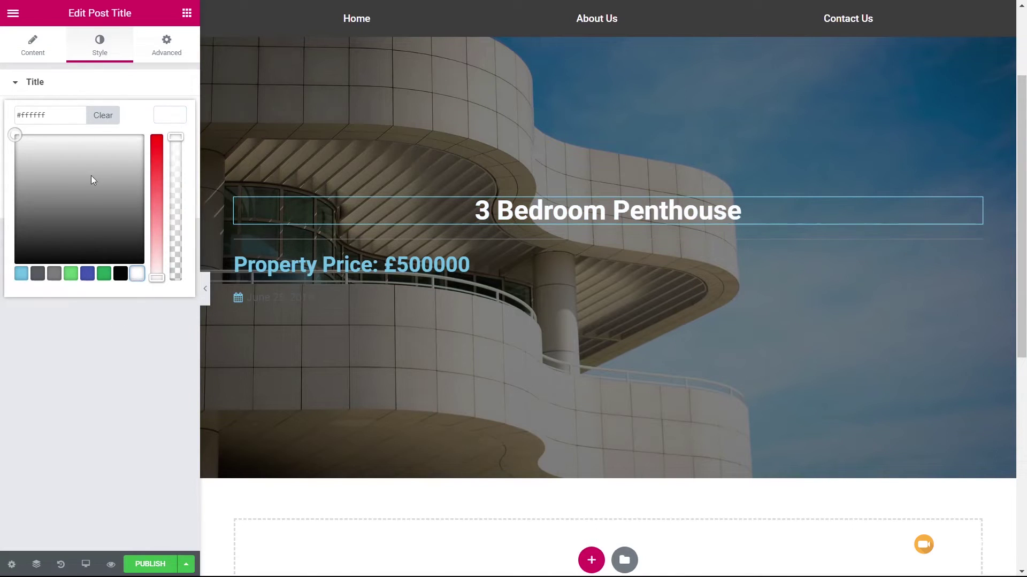
left_click(180, 120)
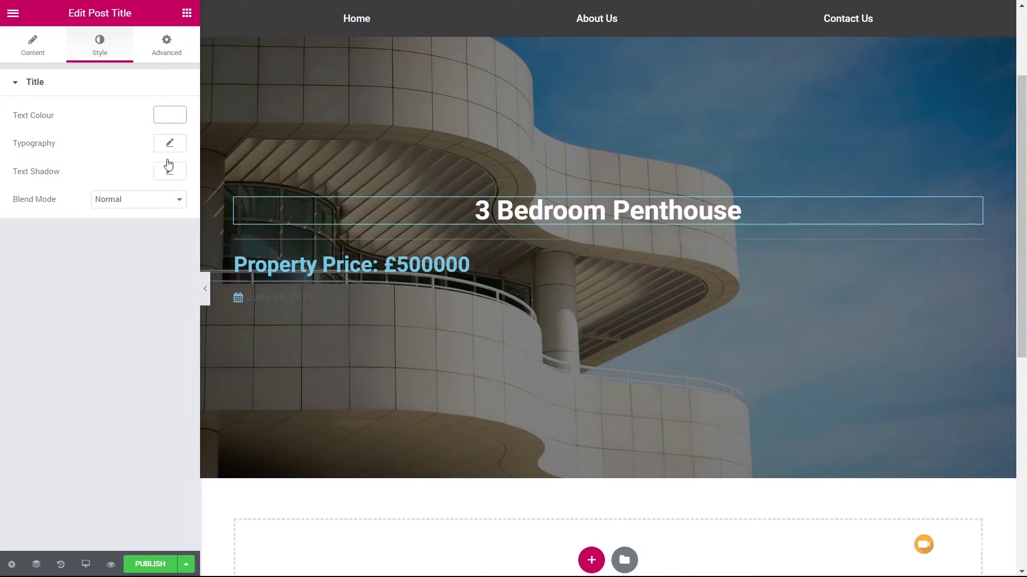
- Set the post title's typography to size 65 px and weight 200
left_click(170, 146)
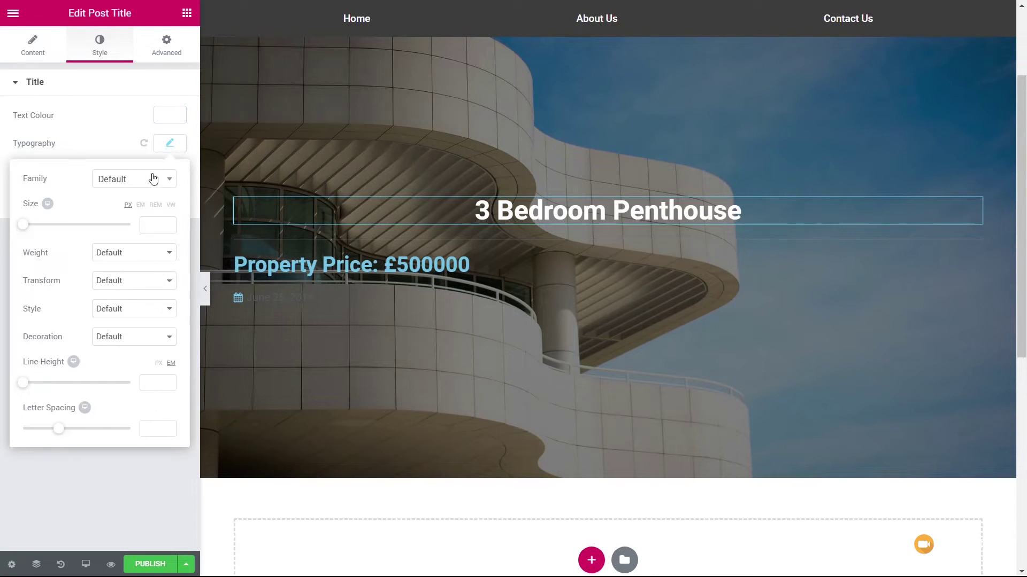
left_click(126, 255)
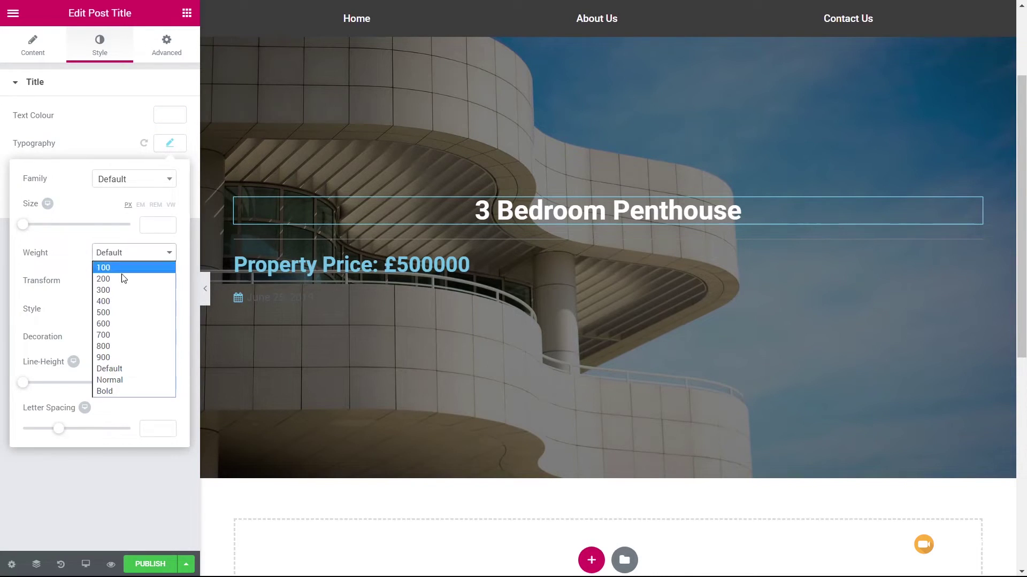
left_click(126, 290)
left_click_drag(22, 224, 55, 227)
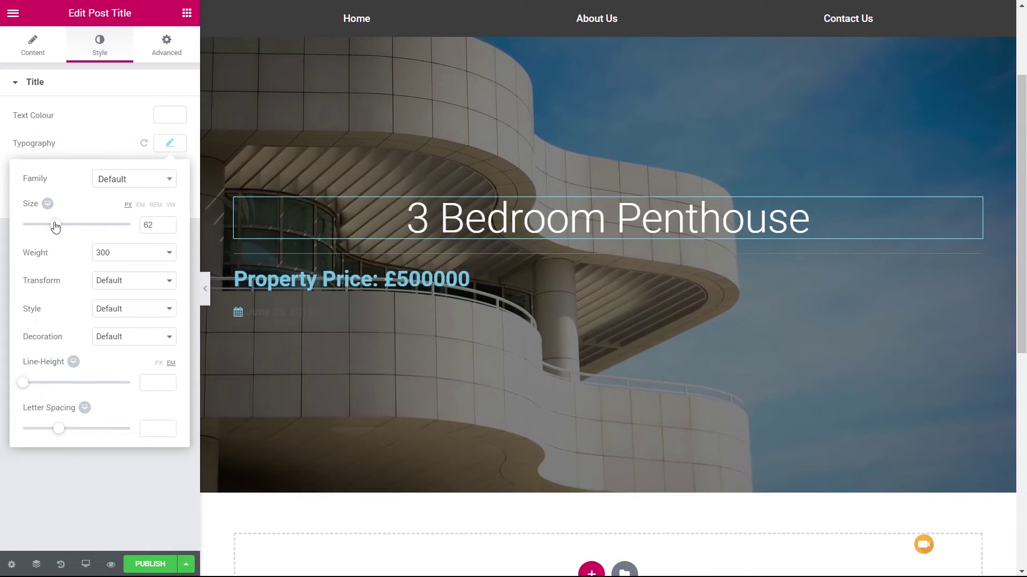
left_click_drag(56, 228, 57, 227)
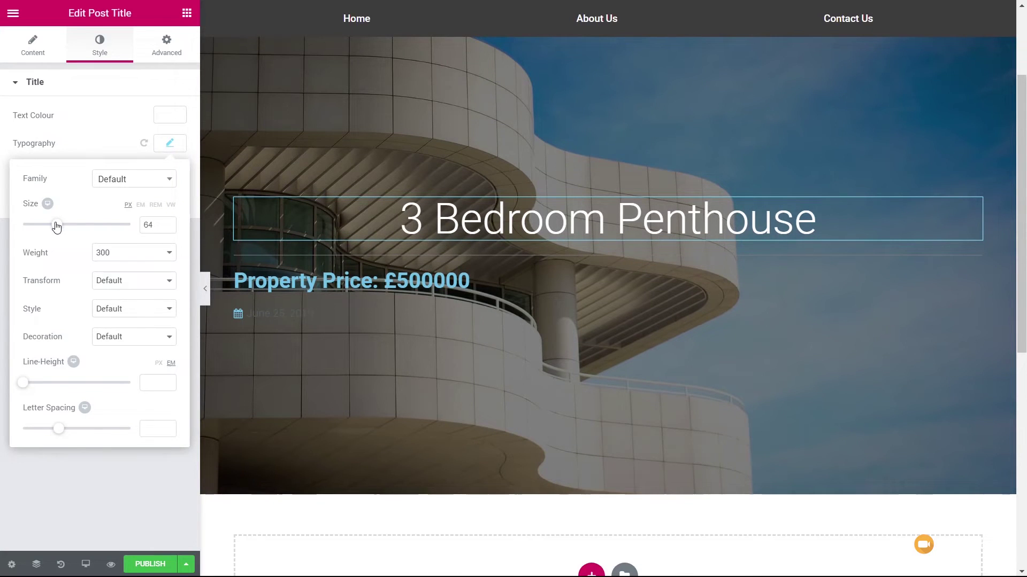
left_click(144, 255)
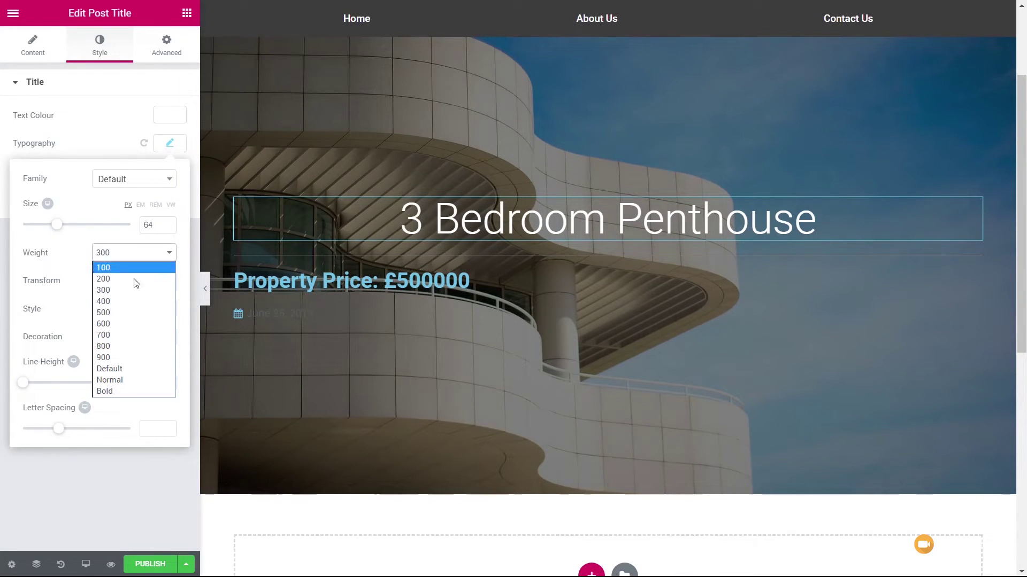
left_click(135, 284)
left_click_drag(56, 228, 59, 230)
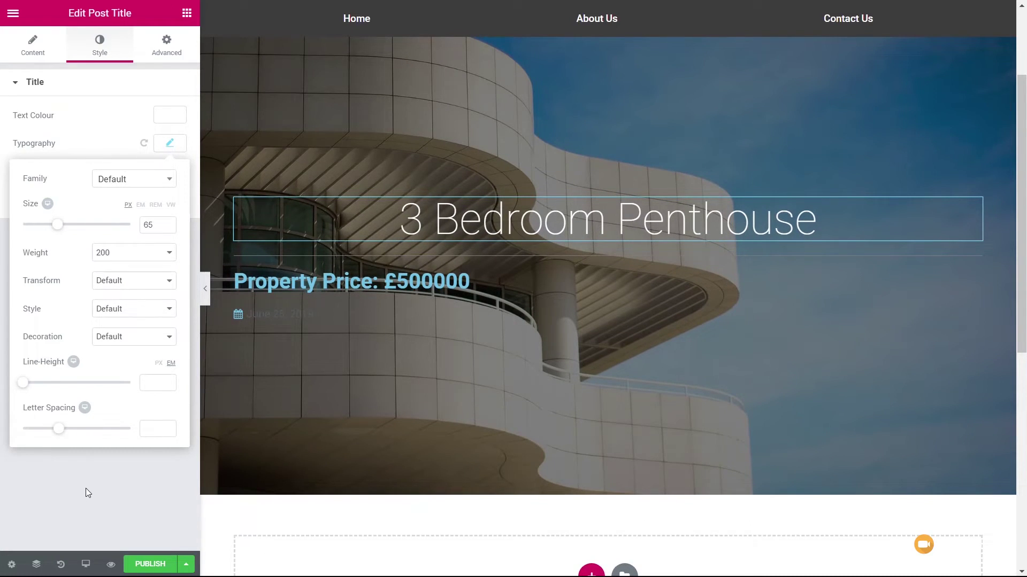
left_click(99, 476)
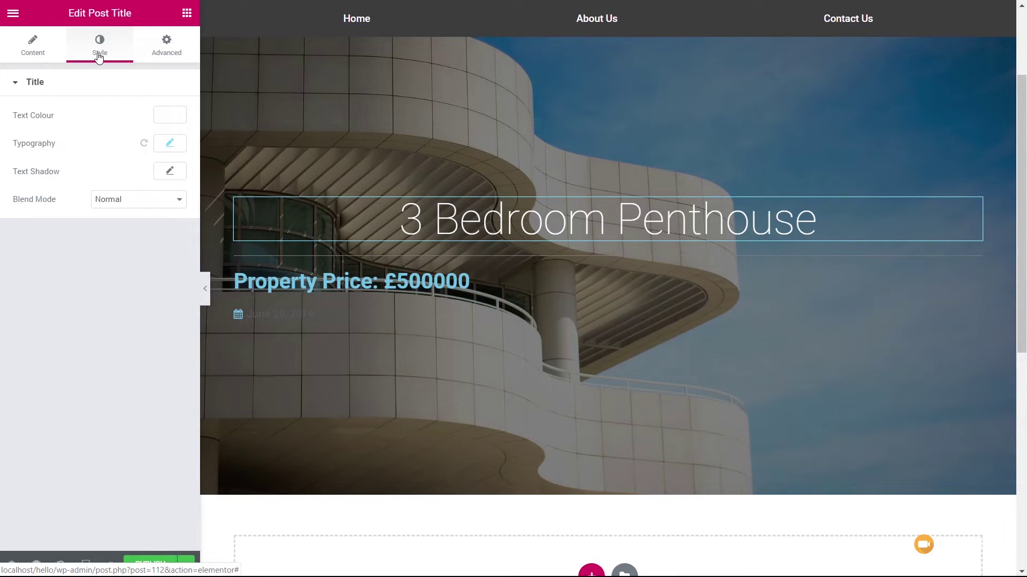
- Give the post title a classic black background at 80% opacity, rgba(0,0,0,0.8)
left_click(173, 43)
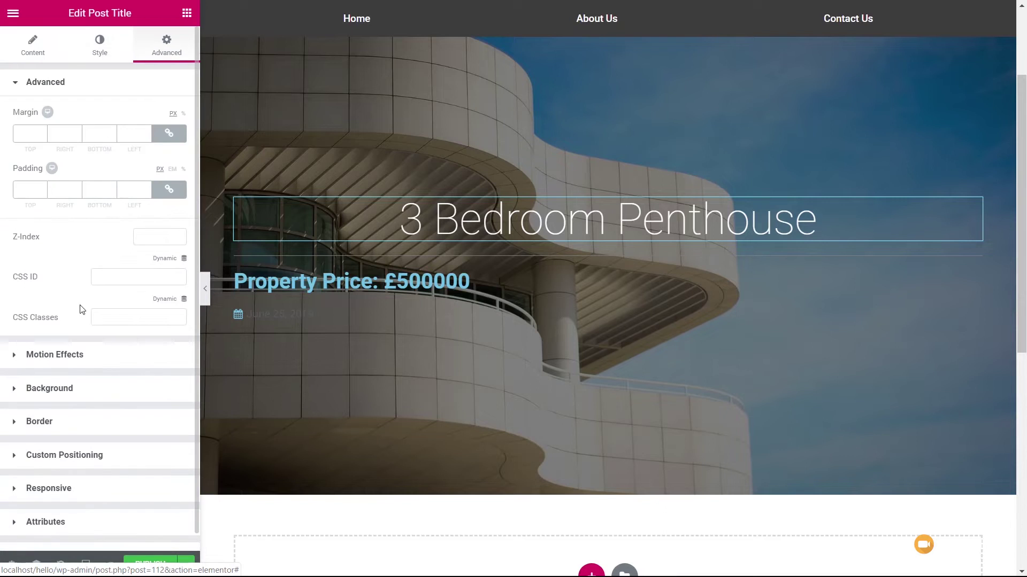
left_click(60, 388)
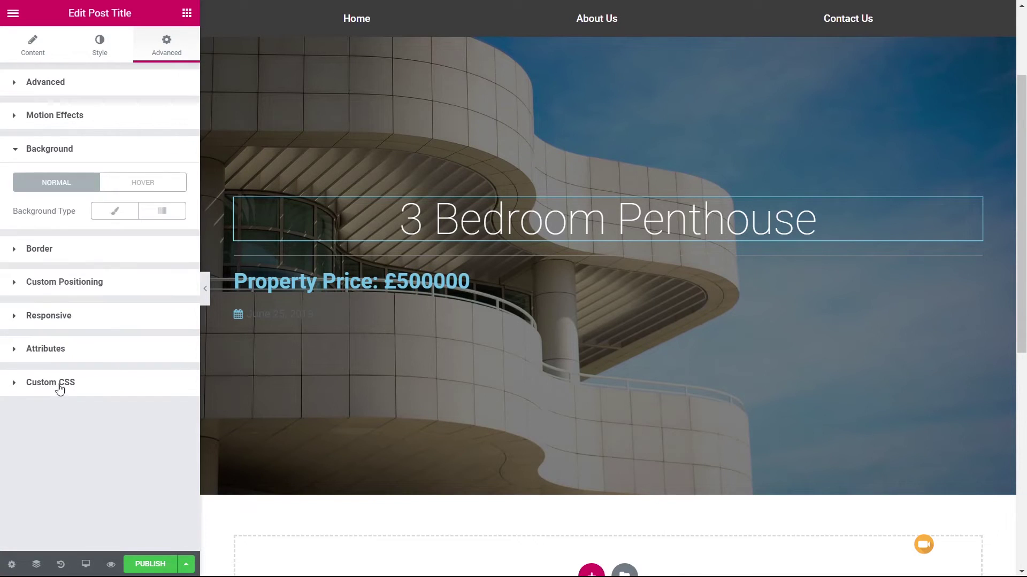
left_click(110, 215)
left_click(167, 236)
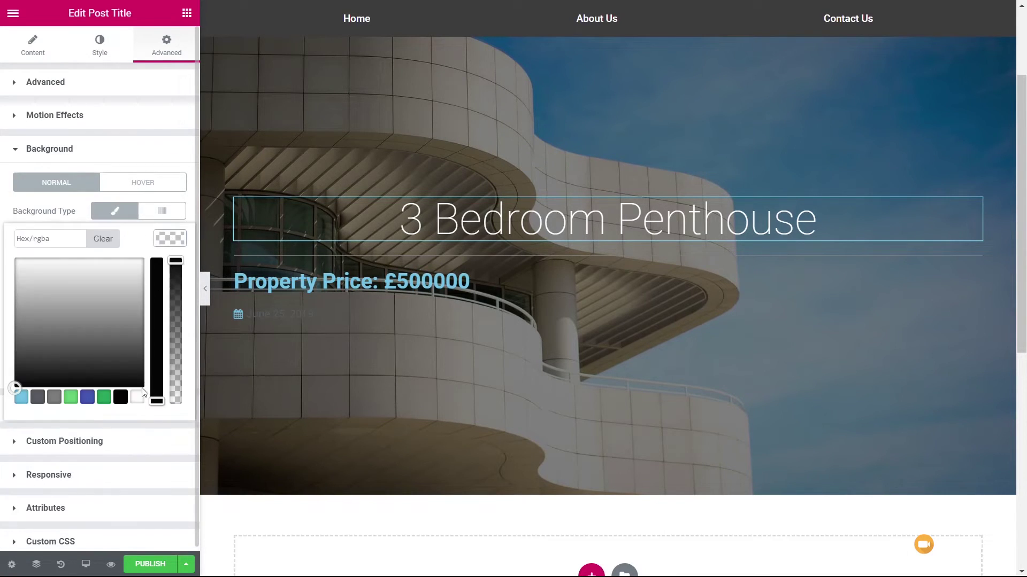
left_click(121, 397)
left_click_drag(176, 261, 176, 295)
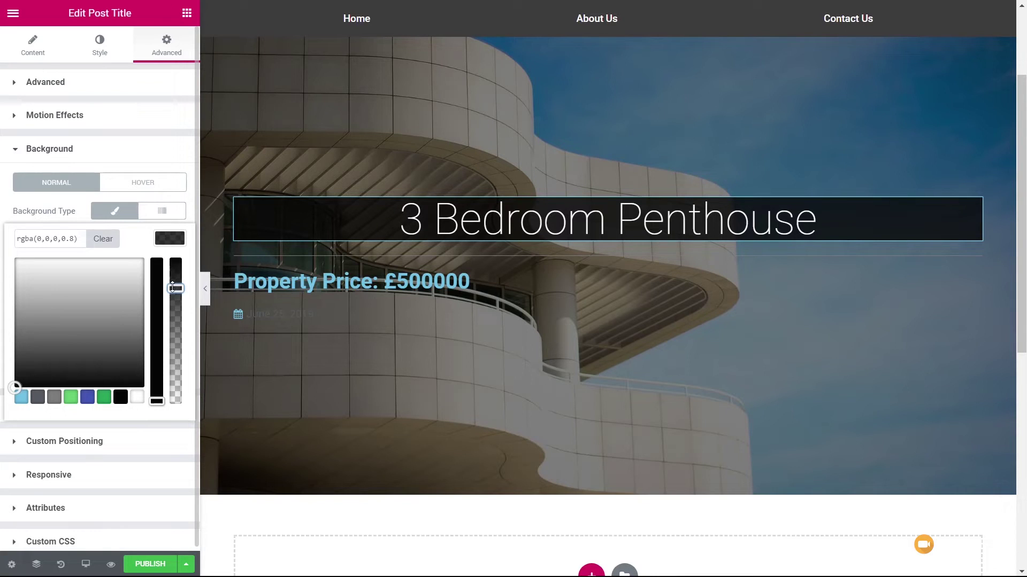
left_click(170, 239)
- Set the post title's padding to 30 px on all four sides
left_click(40, 83)
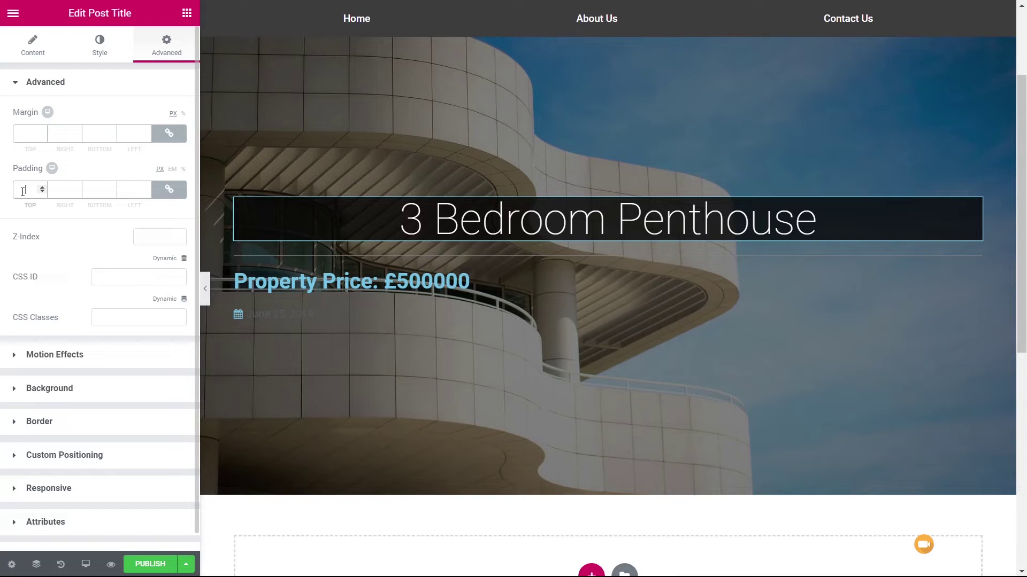
left_click(23, 192)
type("30")
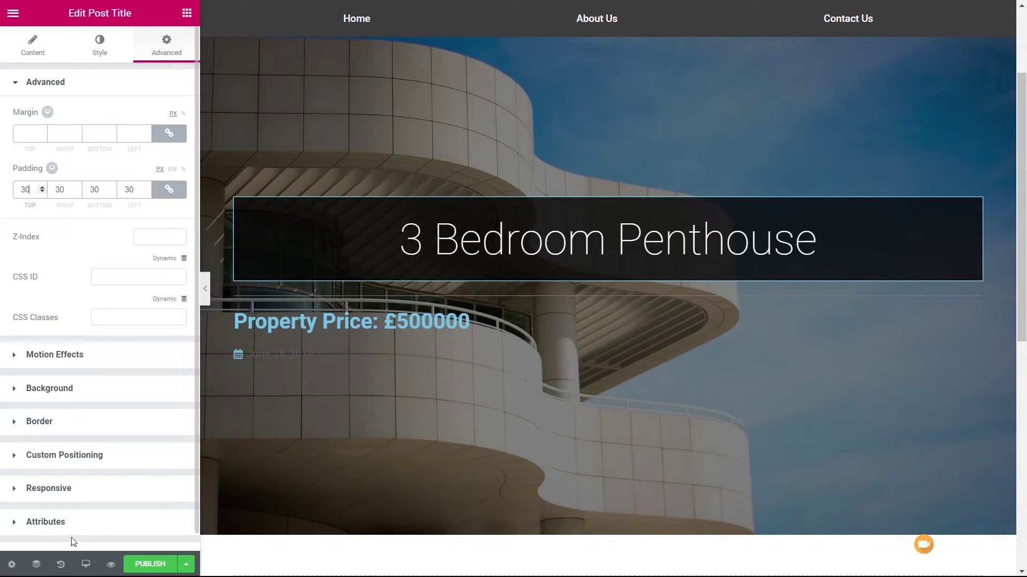
- Style the divider below the title as centred, 15% wide, white (#ffffff) and dotted
left_click(465, 297)
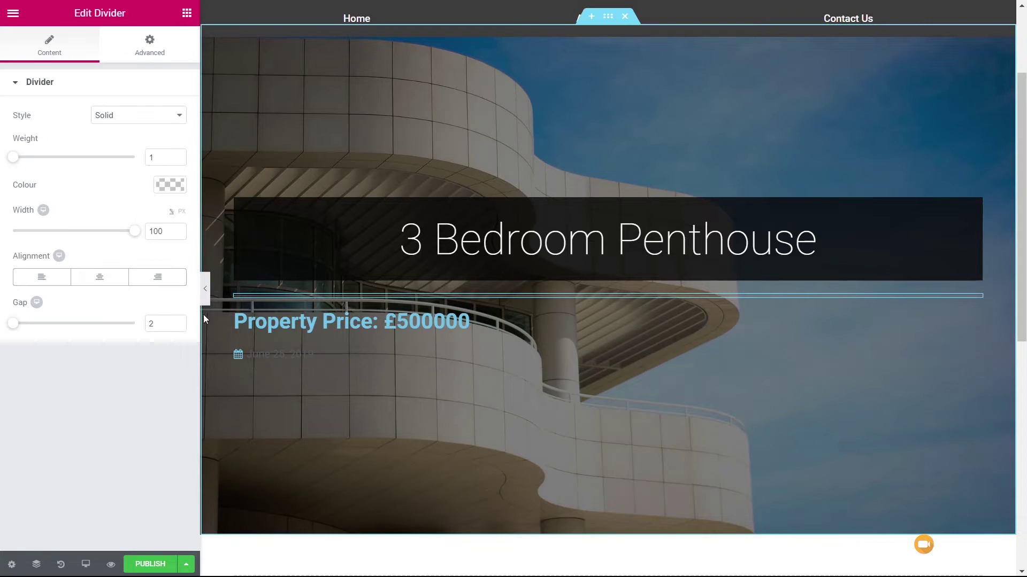
left_click(100, 278)
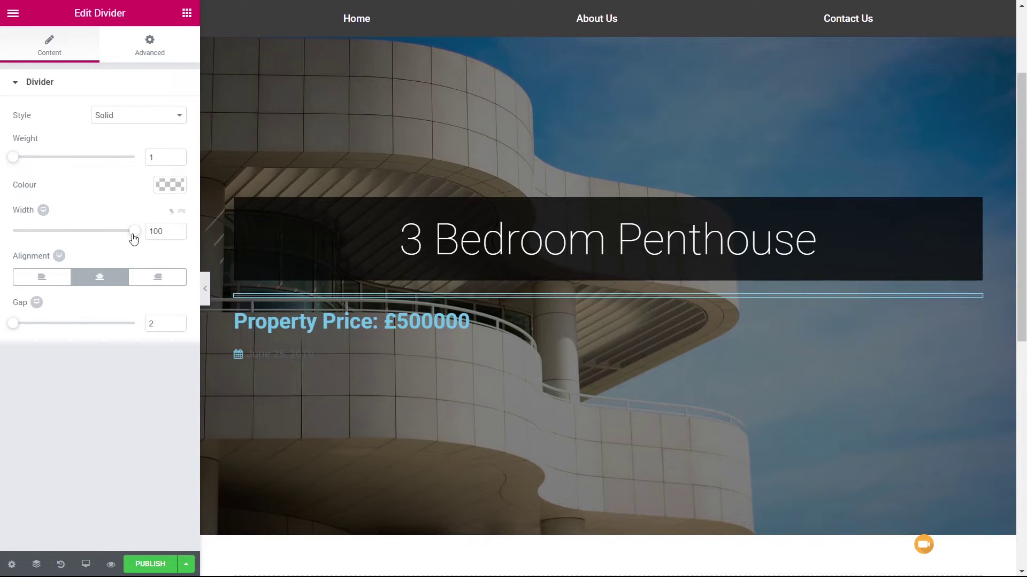
left_click_drag(130, 234, 33, 240)
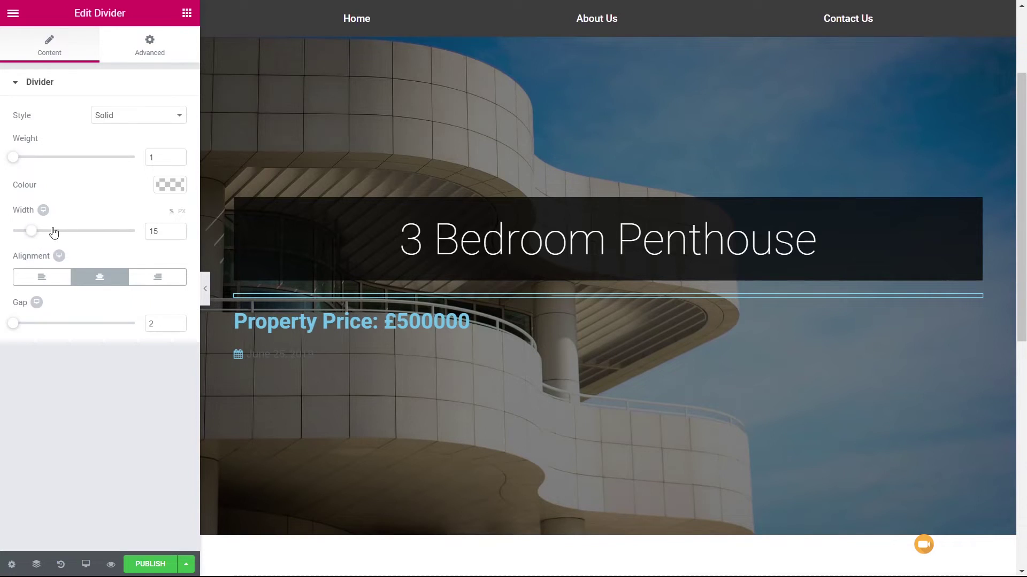
left_click(170, 185)
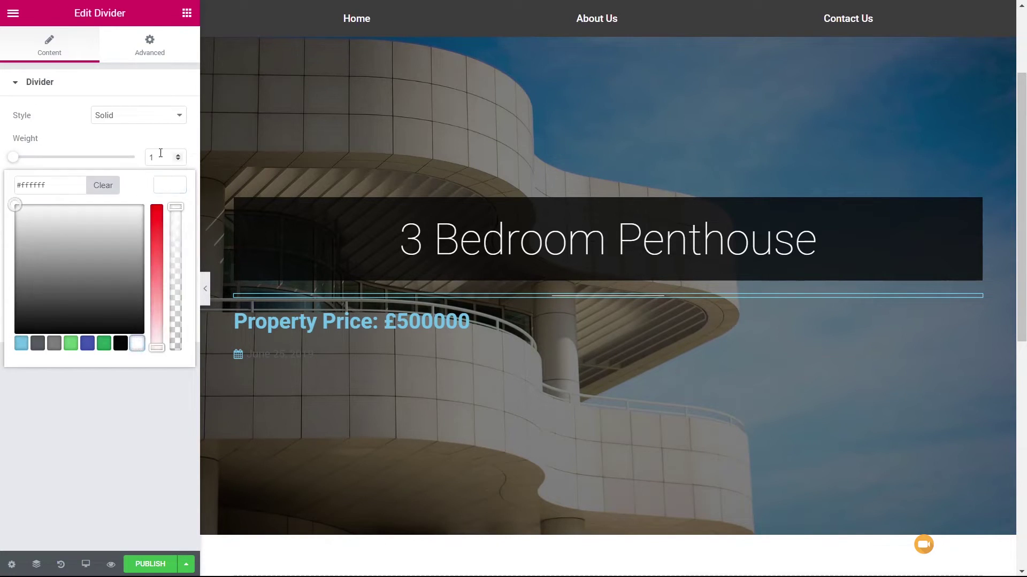
left_click(168, 118)
left_click(120, 152)
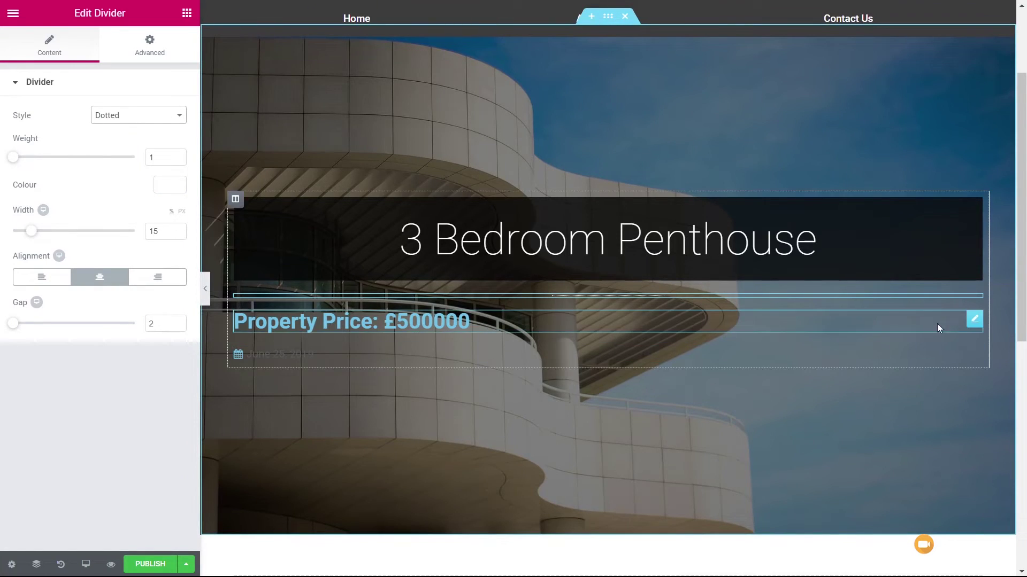
- Centre the property price heading and set its text colour to white
left_click(974, 319)
left_click(78, 285)
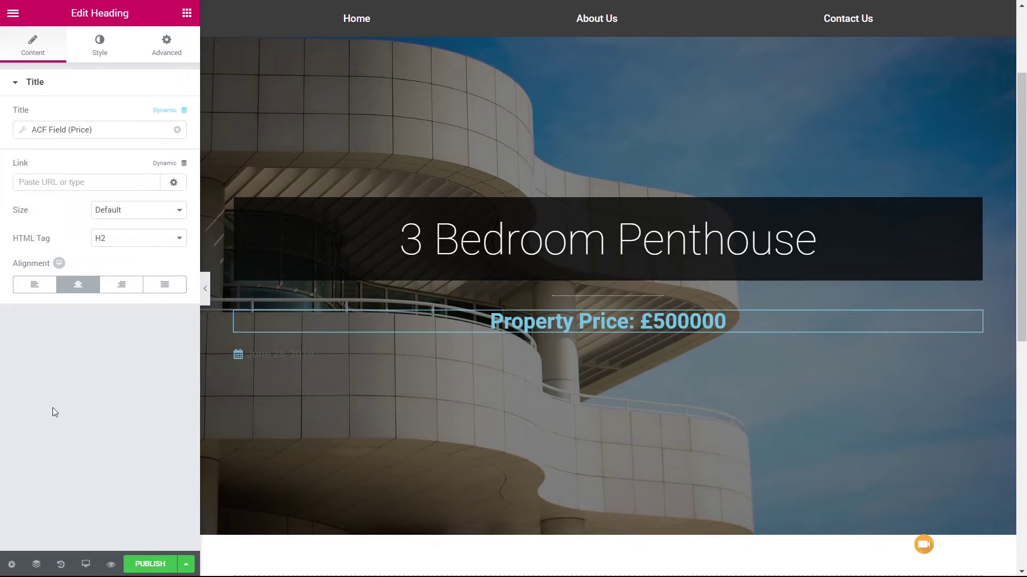
left_click(101, 55)
left_click(171, 117)
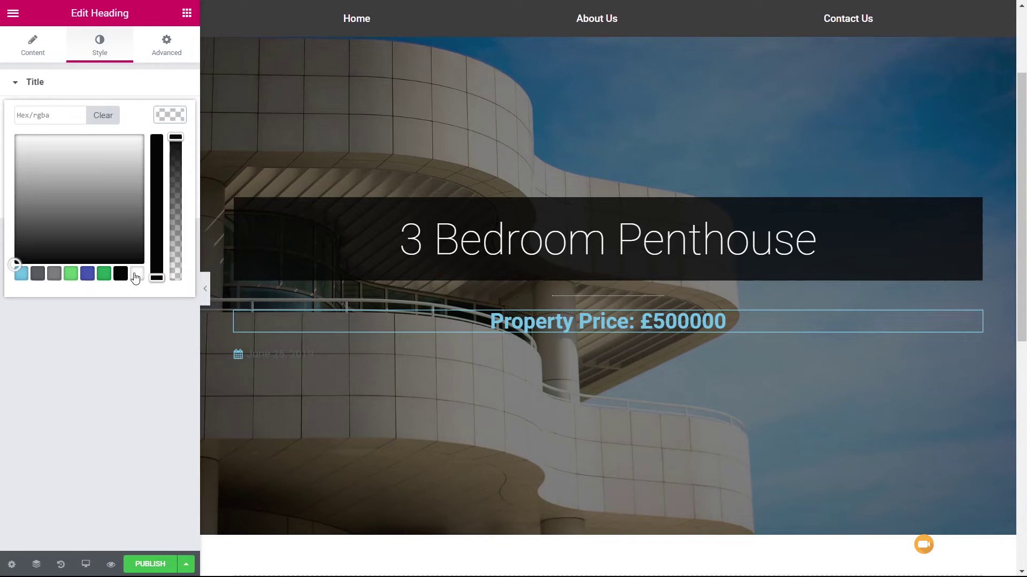
left_click(135, 276)
left_click(169, 115)
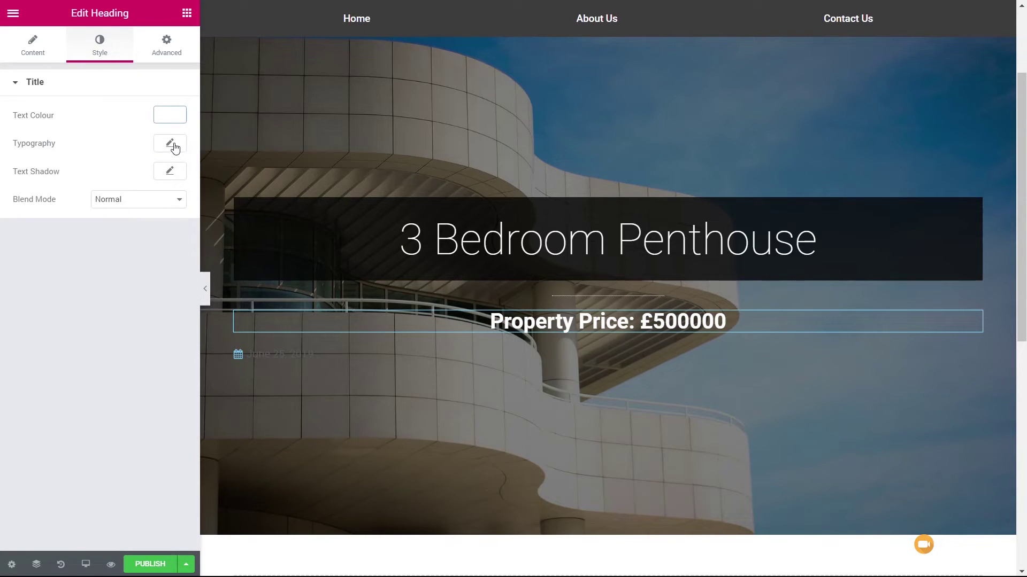
- Set the property price heading's typography to weight 300 and size 32 px
left_click(170, 144)
left_click(109, 252)
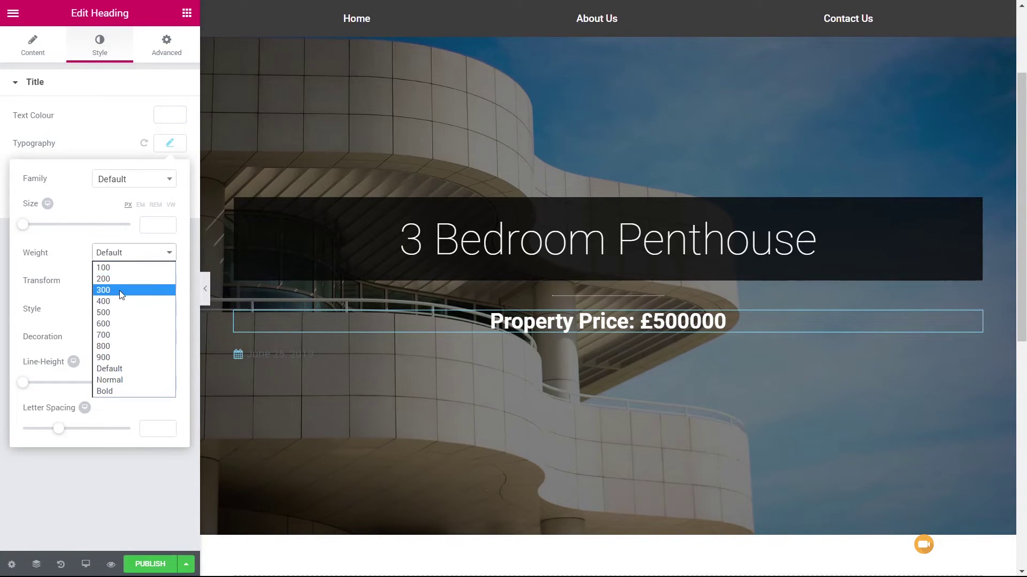
left_click(122, 291)
left_click(139, 253)
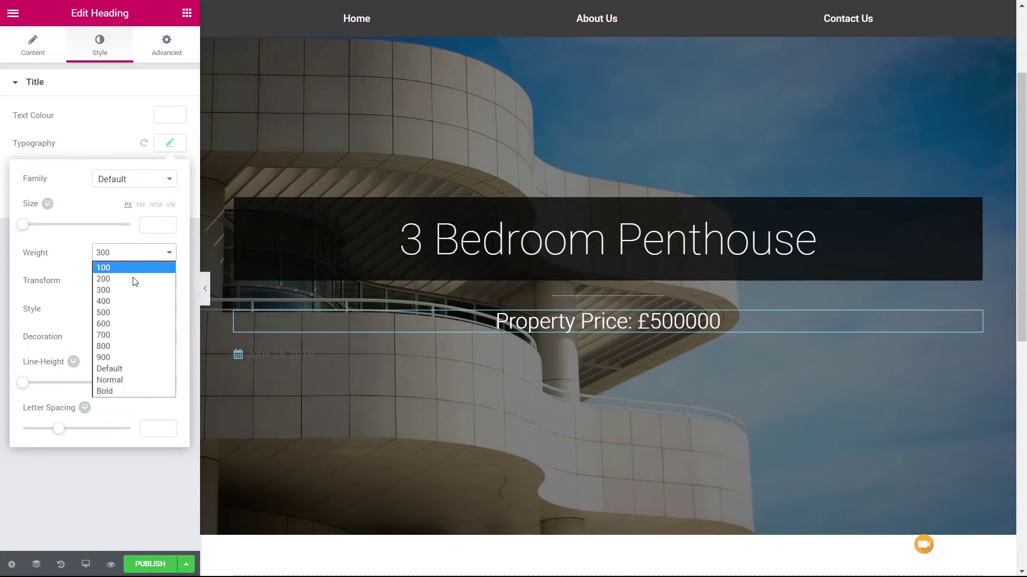
left_click(129, 278)
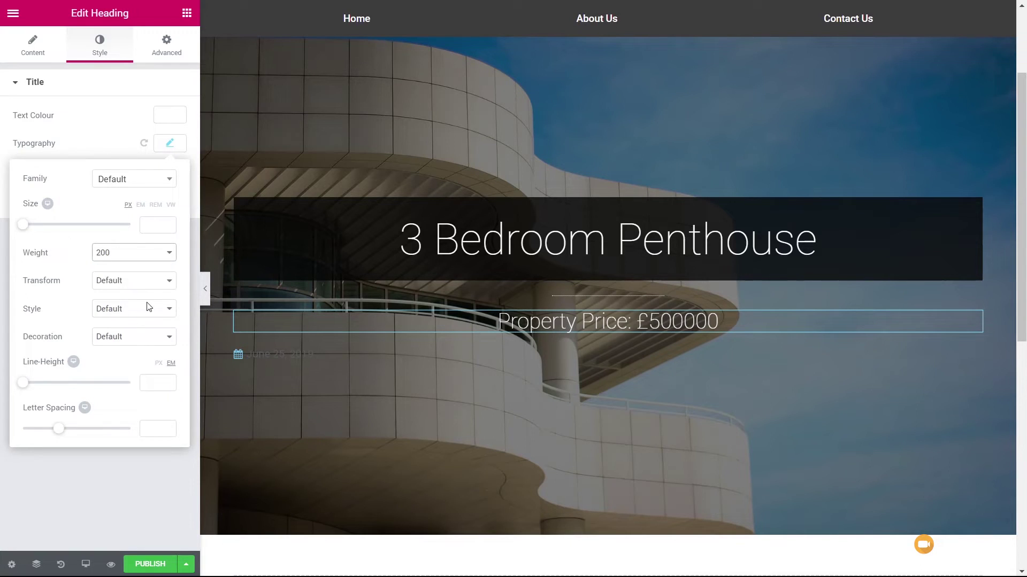
left_click(110, 254)
left_click(114, 289)
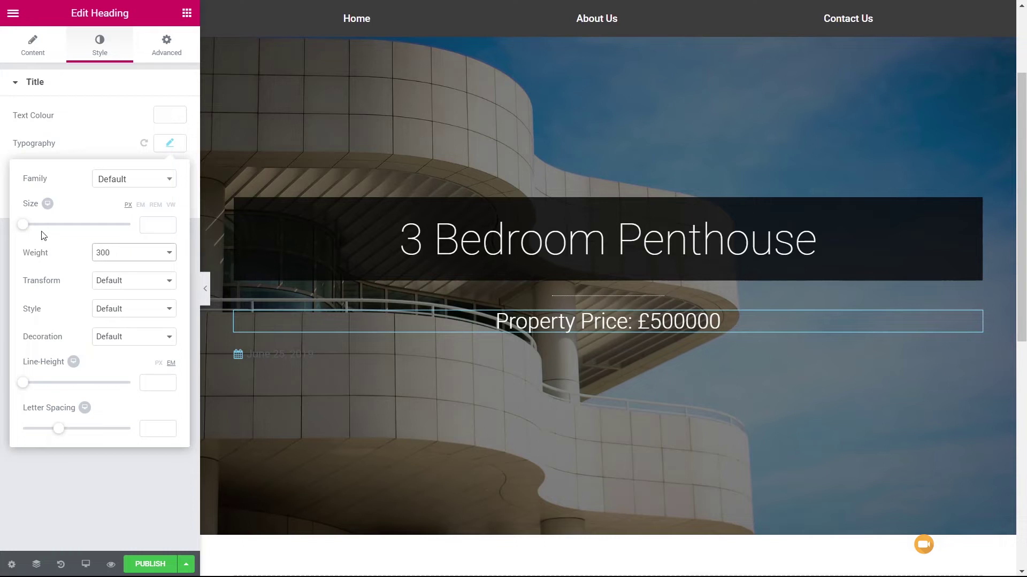
left_click_drag(22, 229, 39, 230)
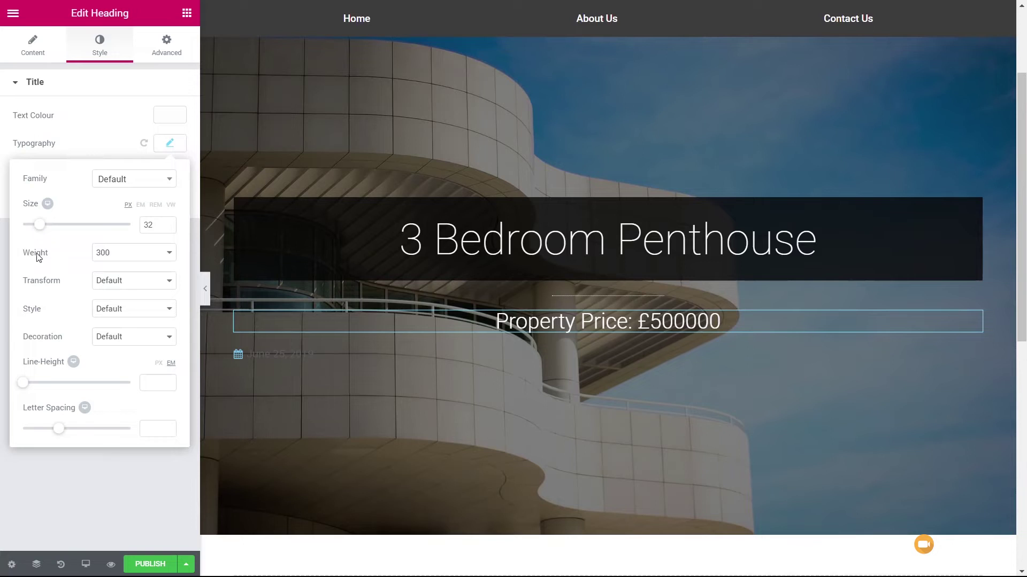
left_click(91, 499)
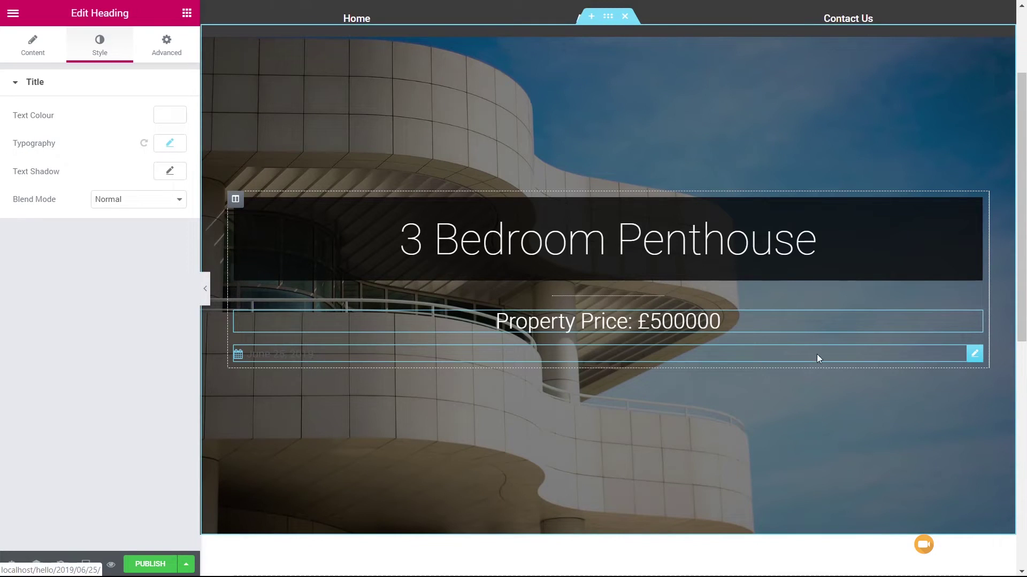
- Centre the Post Info date list below the price heading
left_click(974, 355)
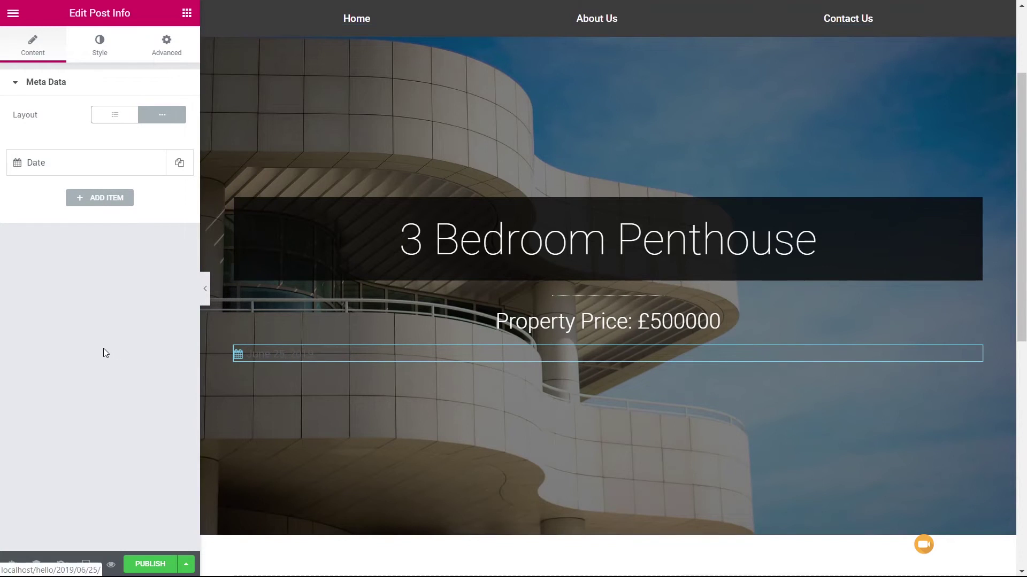
left_click(100, 43)
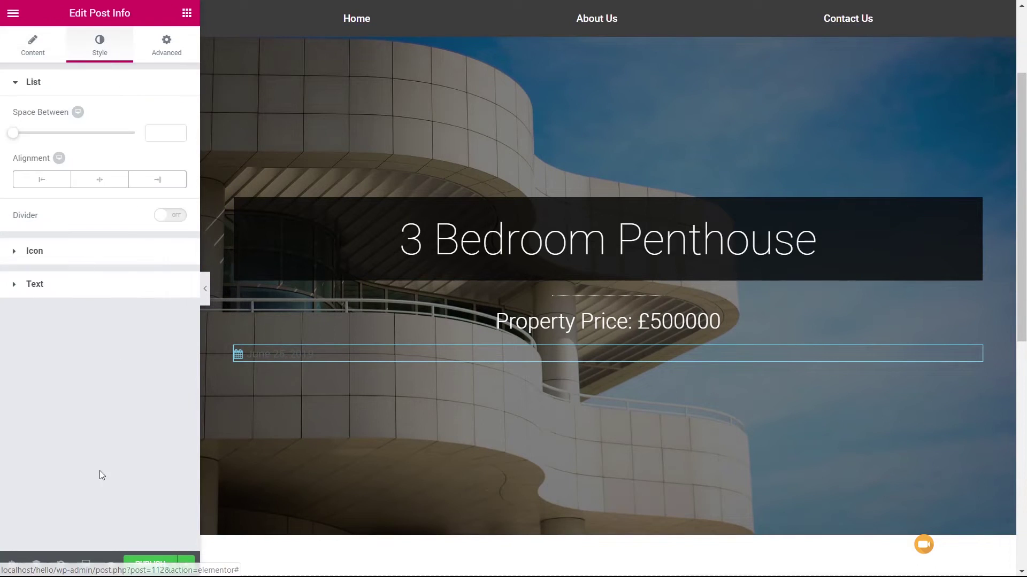
left_click(90, 182)
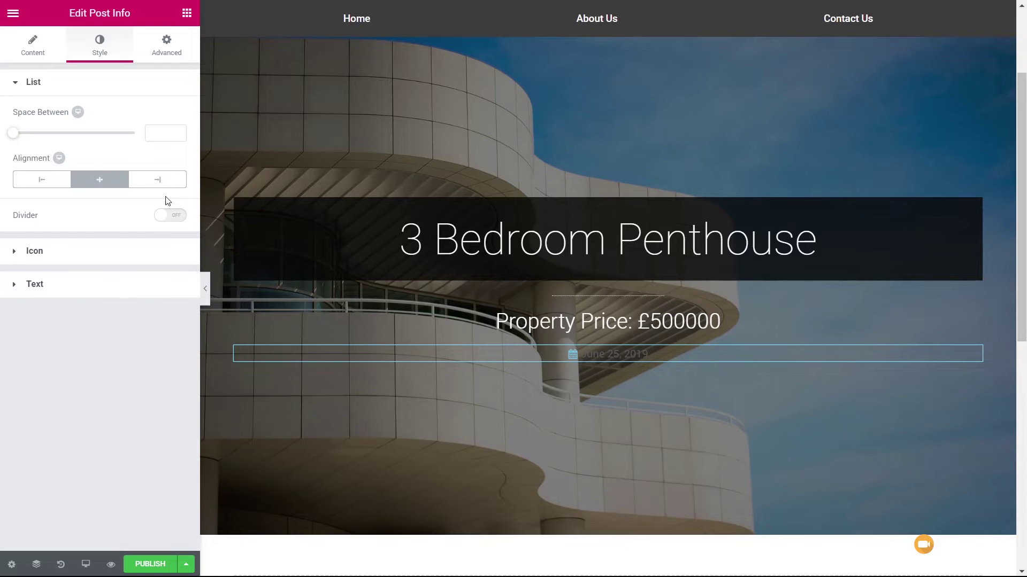
- Set both the icon colour and the text colour of the Post Info date to white (#ffffff)
left_click(61, 251)
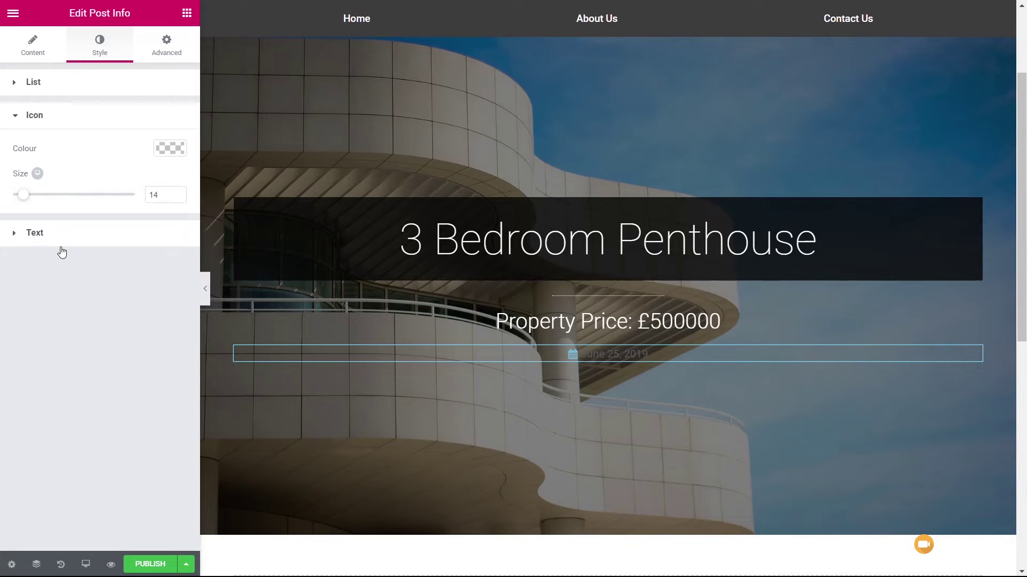
left_click(172, 148)
left_click(137, 307)
left_click(169, 152)
left_click(113, 233)
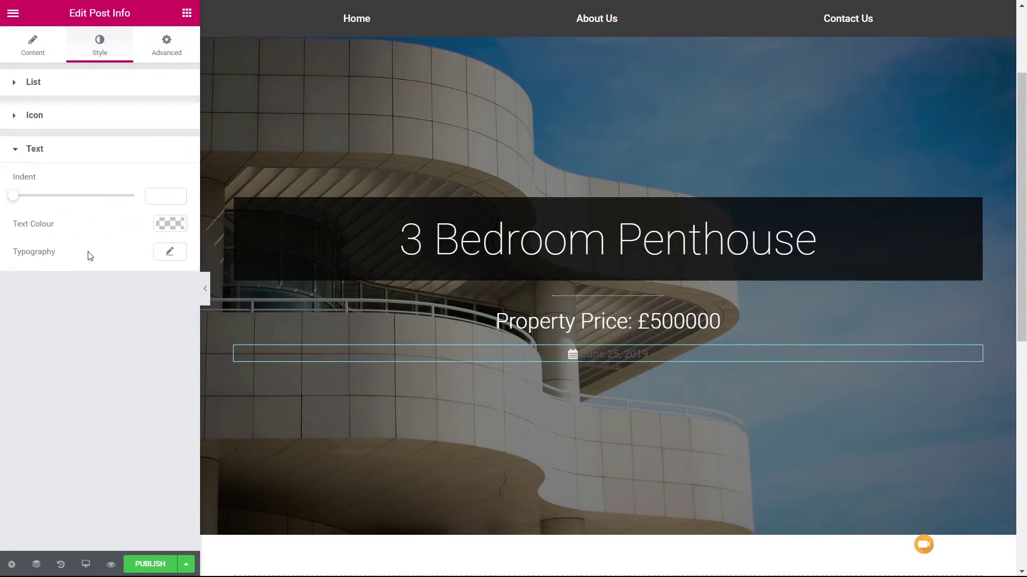
left_click(170, 224)
left_click(137, 382)
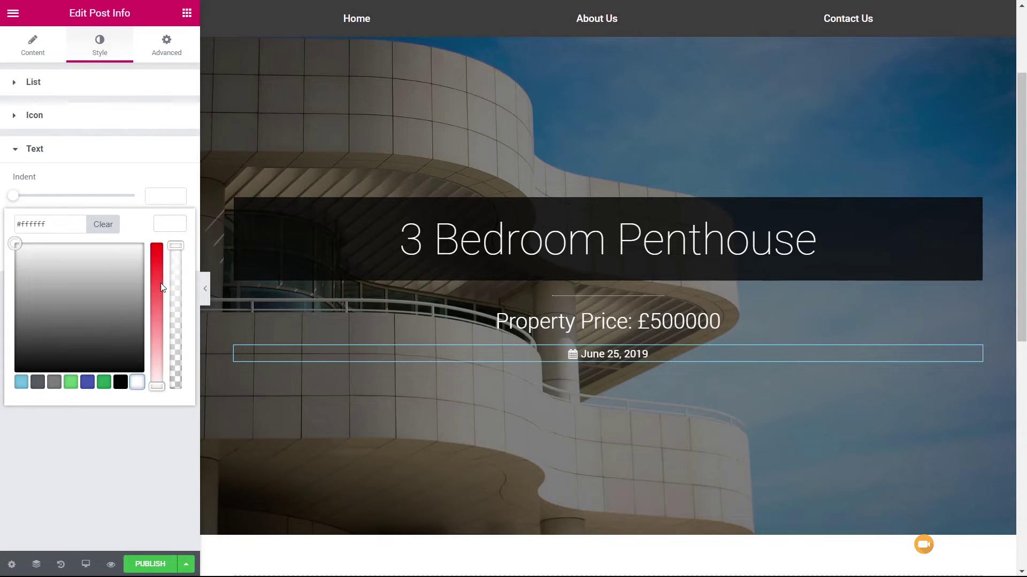
- Set the typography weight of the post date text to 400
left_click(170, 224)
left_click(170, 251)
left_click(122, 362)
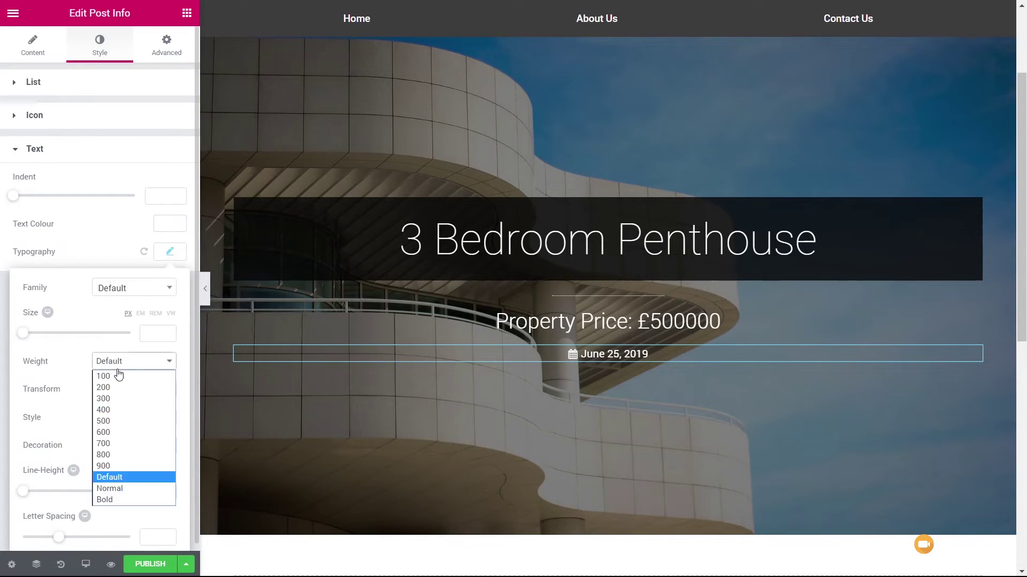
left_click(120, 394)
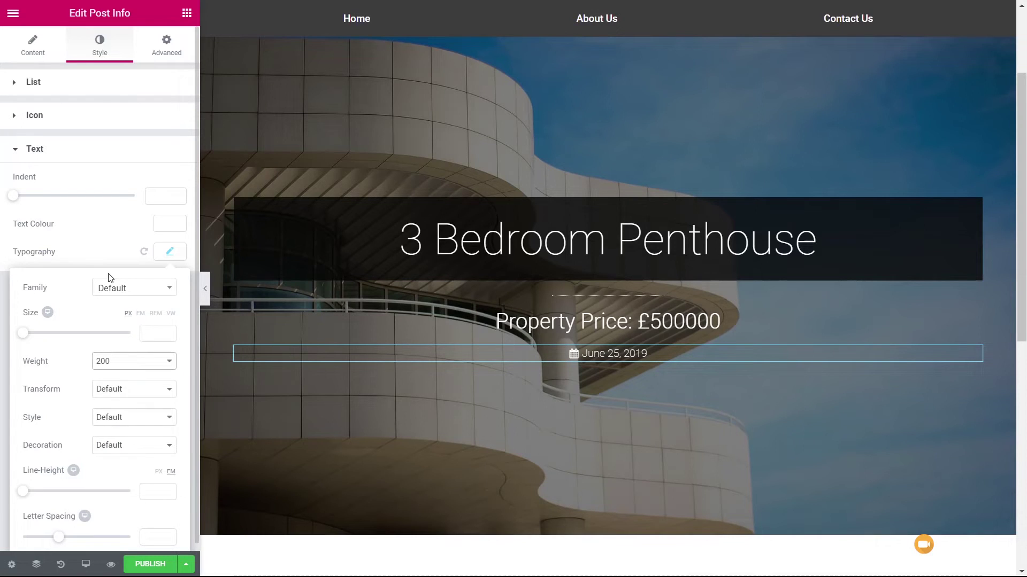
left_click(141, 361)
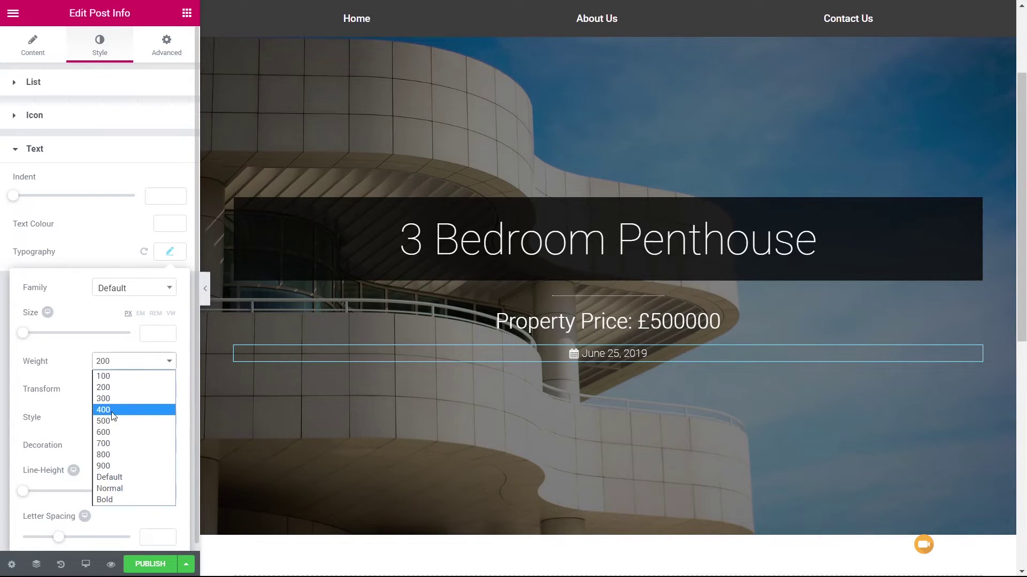
left_click(112, 416)
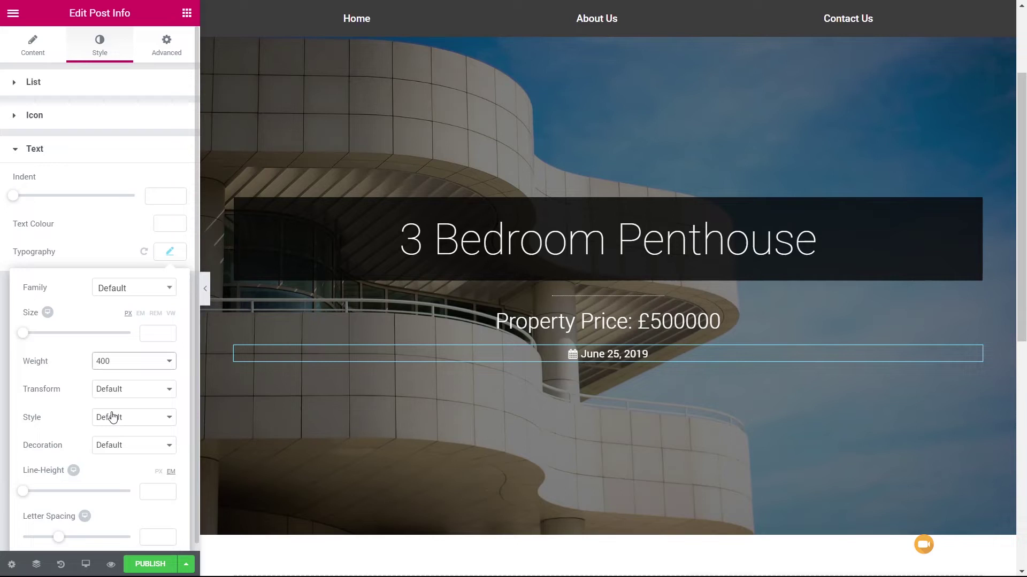
left_click(172, 254)
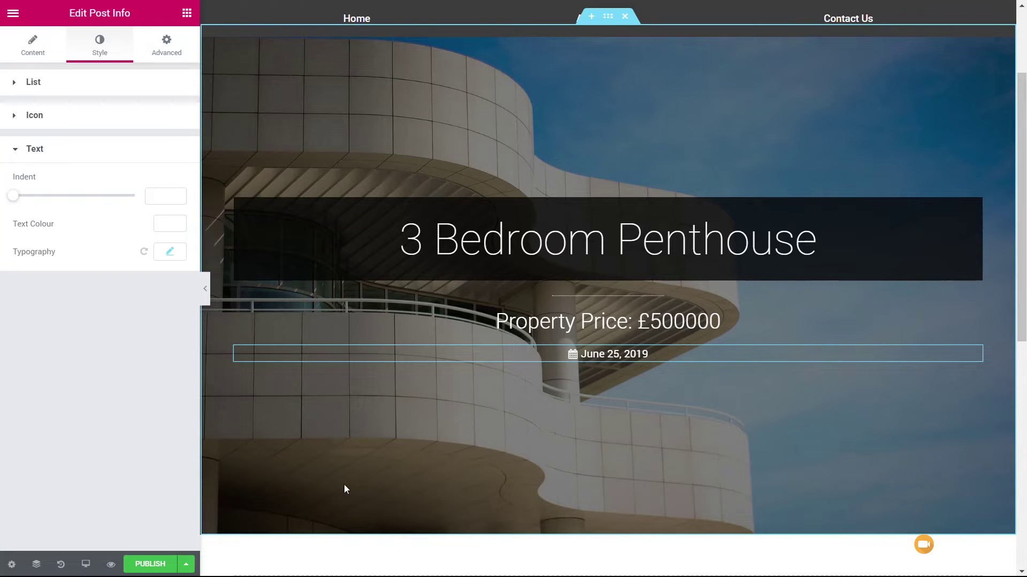
- Add a new single-column section below the hero image section
scroll(344, 485, "down", 3)
scroll(355, 484, "up", 1)
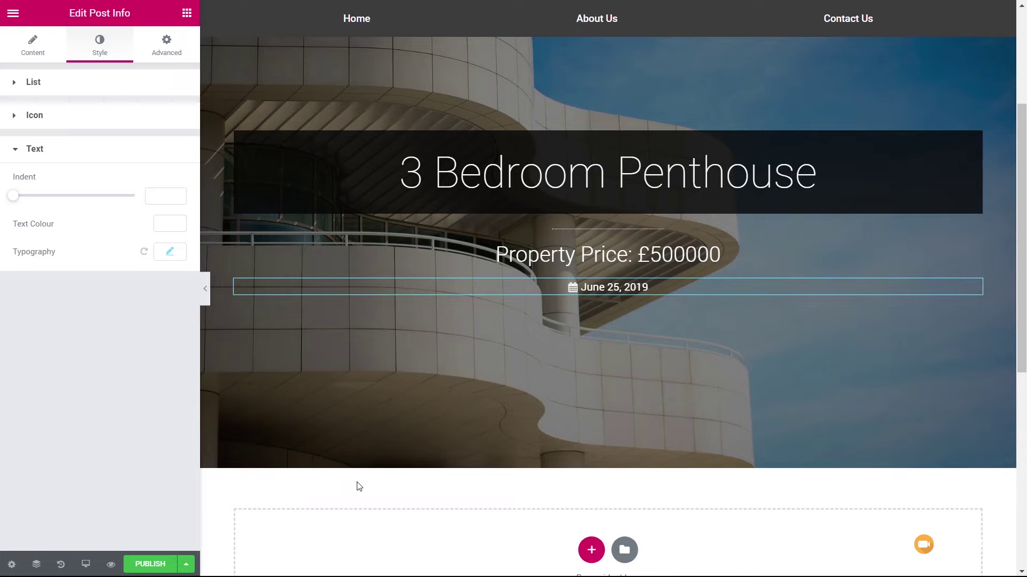
scroll(486, 432, "down", 4)
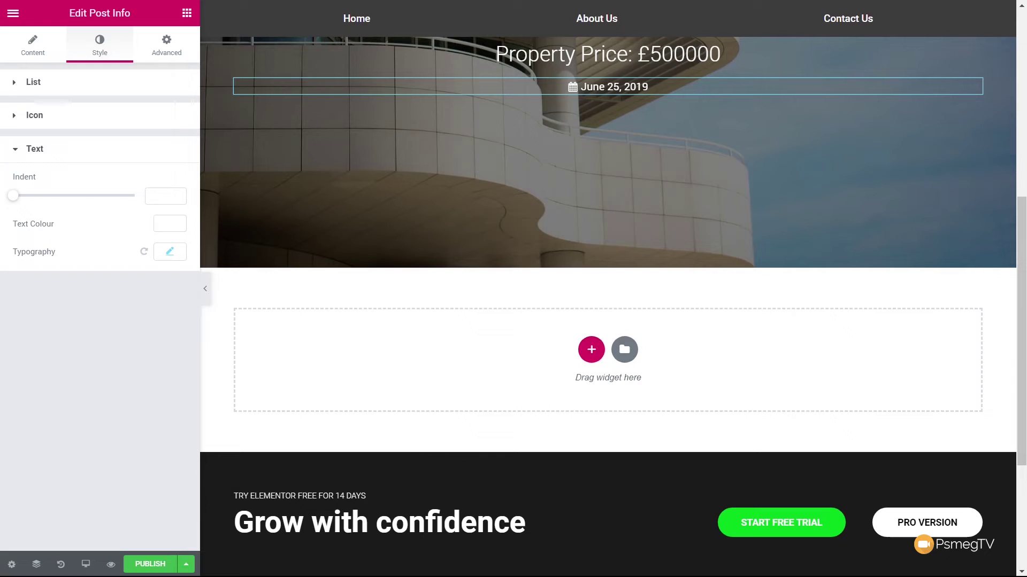
left_click(590, 350)
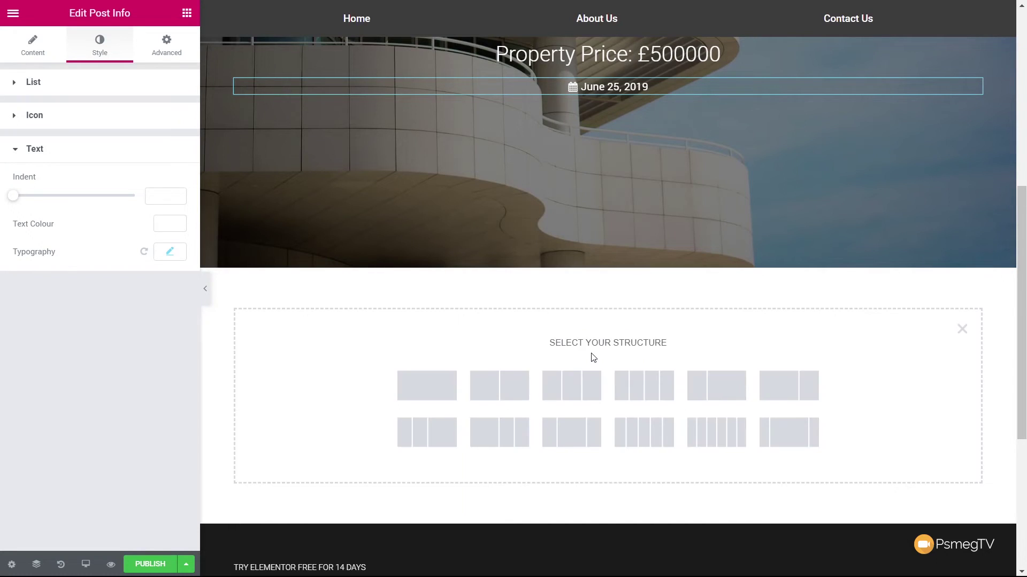
left_click(437, 395)
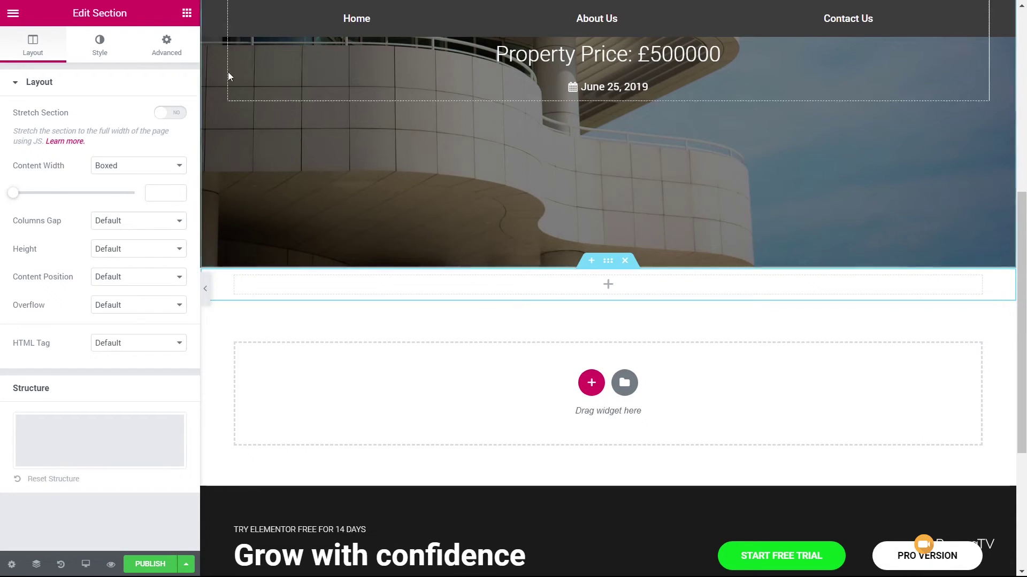
- Unlink the new section's margins and set the top margin to -100 px and the bottom margin to 100 px
left_click(164, 49)
left_click(170, 134)
left_click(21, 135)
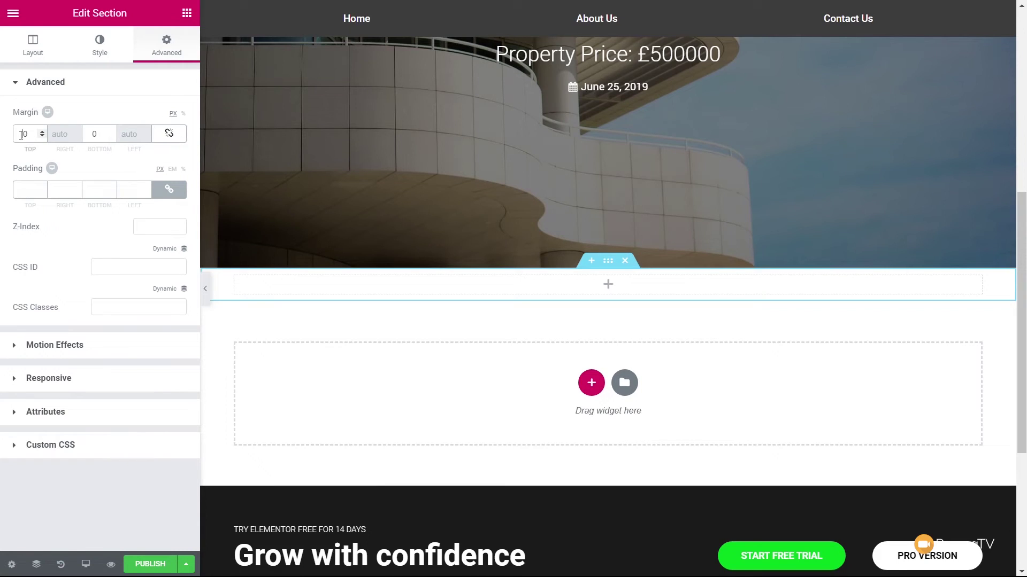
type("100")
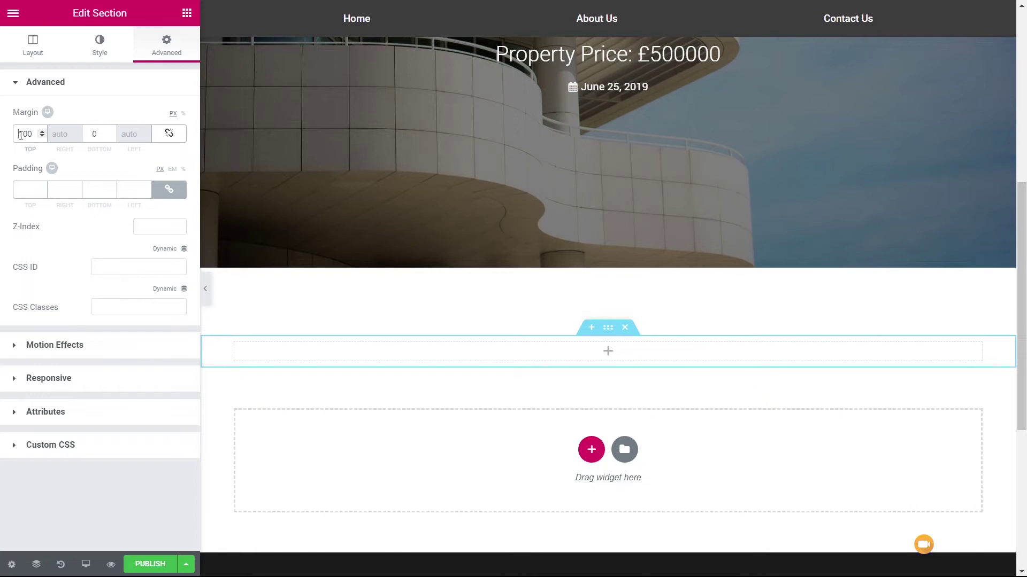
type("-")
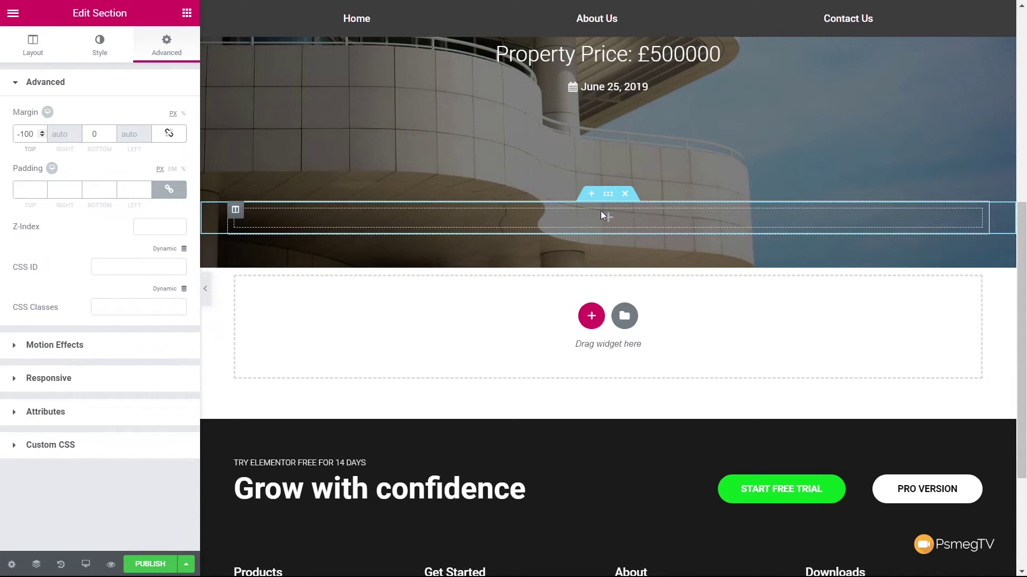
left_click(97, 135)
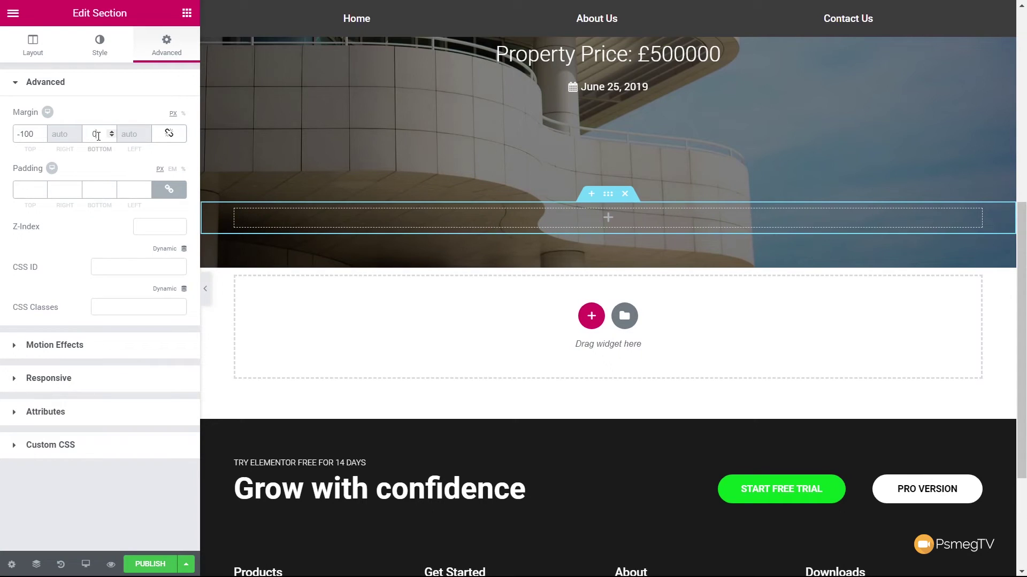
type("1000")
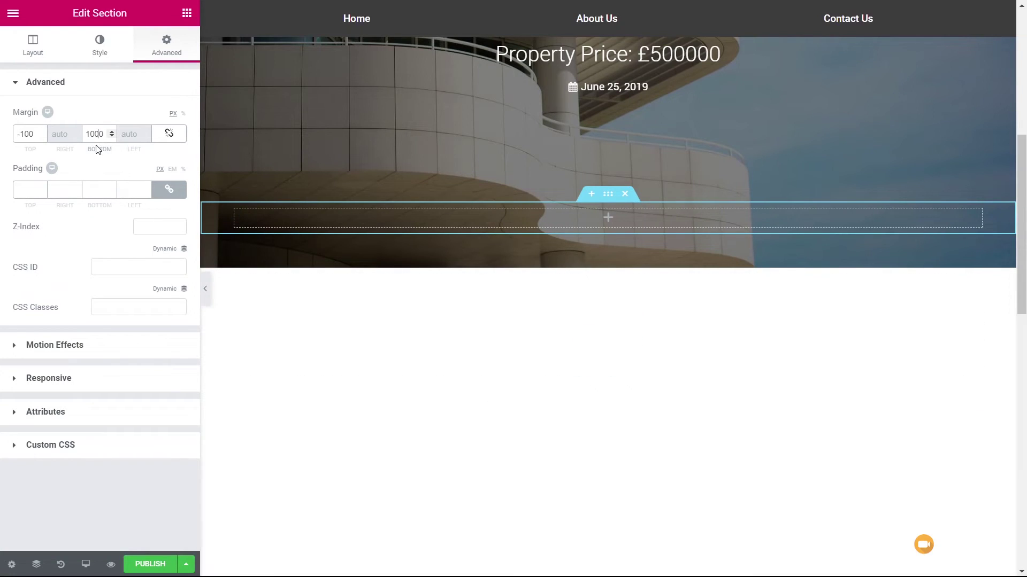
key("Delete")
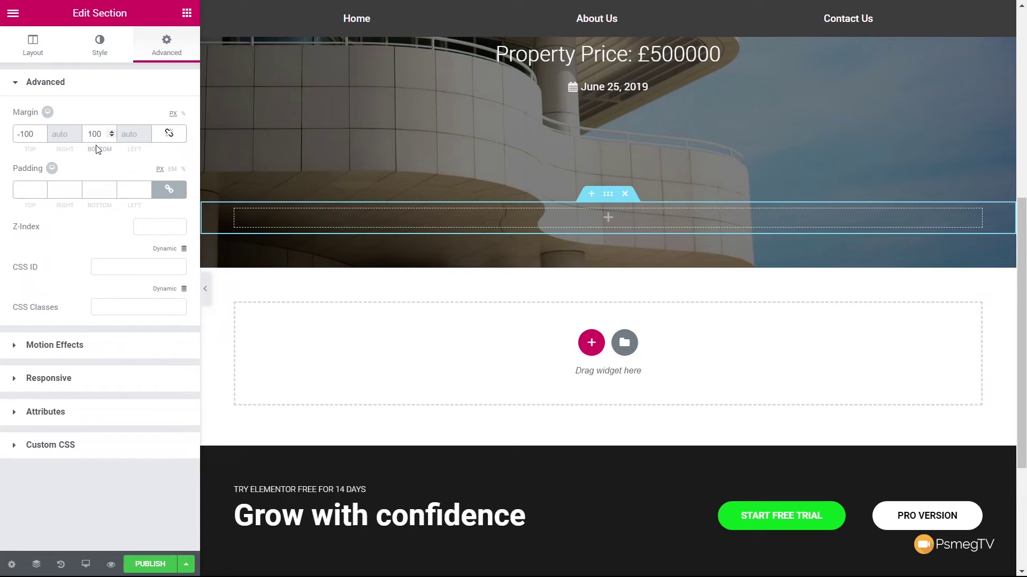
- Set the new section's Z-Index to 999
left_click(158, 226)
type("999")
left_click(607, 198)
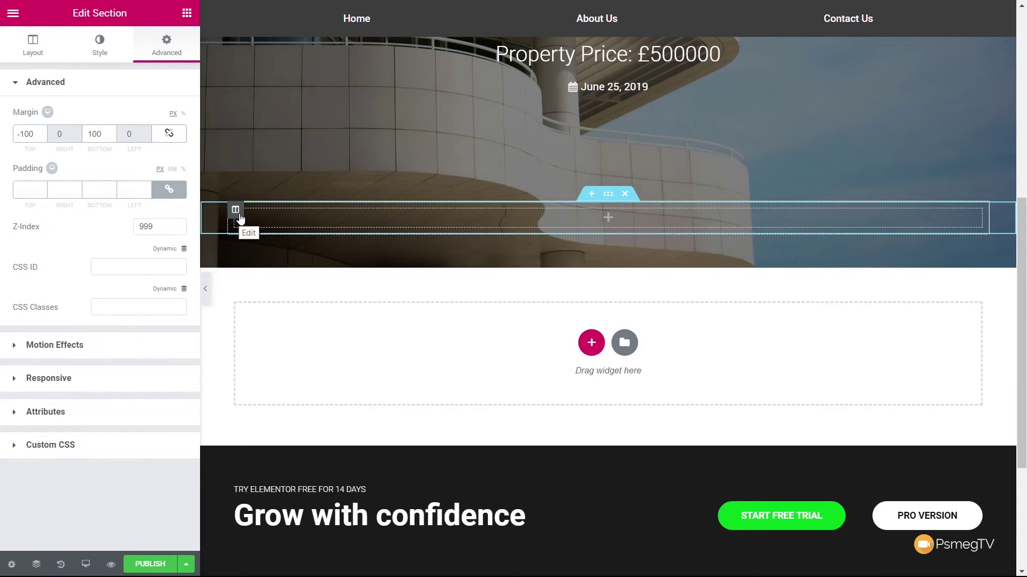
- Set the padding of the new section's column to 30 px on all sides
left_click(236, 210)
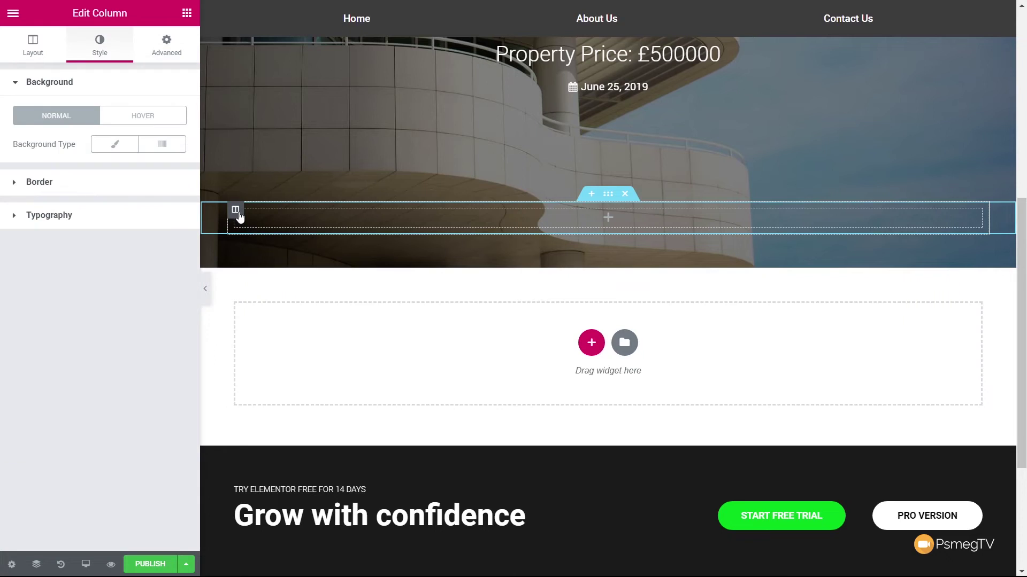
left_click(161, 50)
left_click(31, 188)
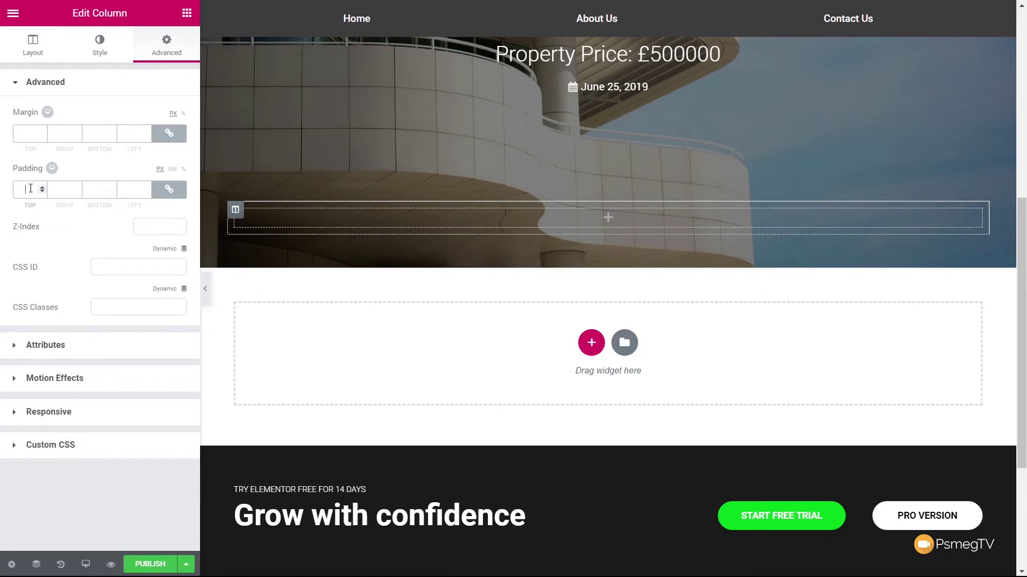
type("30")
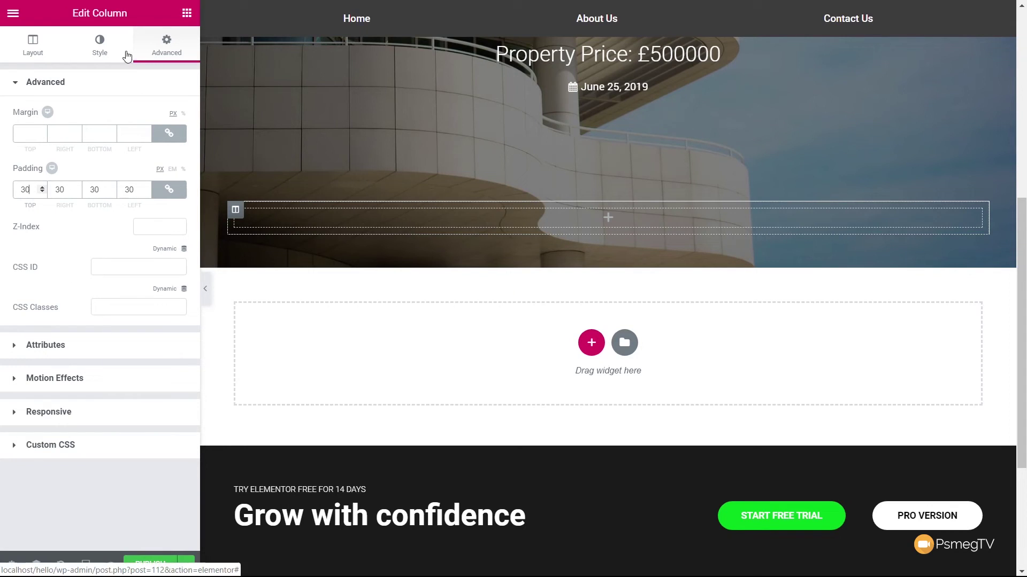
- Give the column a classic background in white, #ffffff
left_click(106, 51)
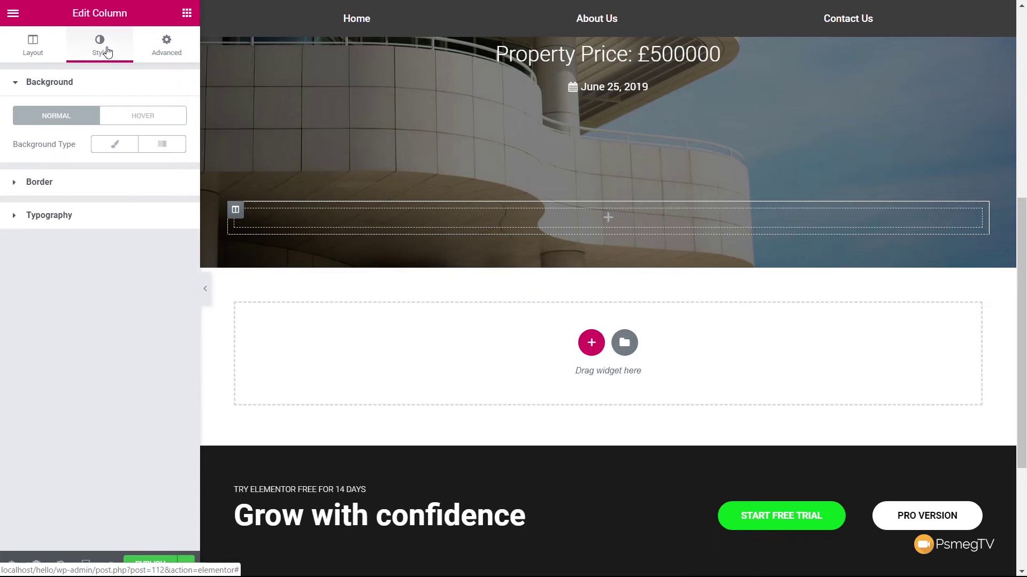
left_click(112, 146)
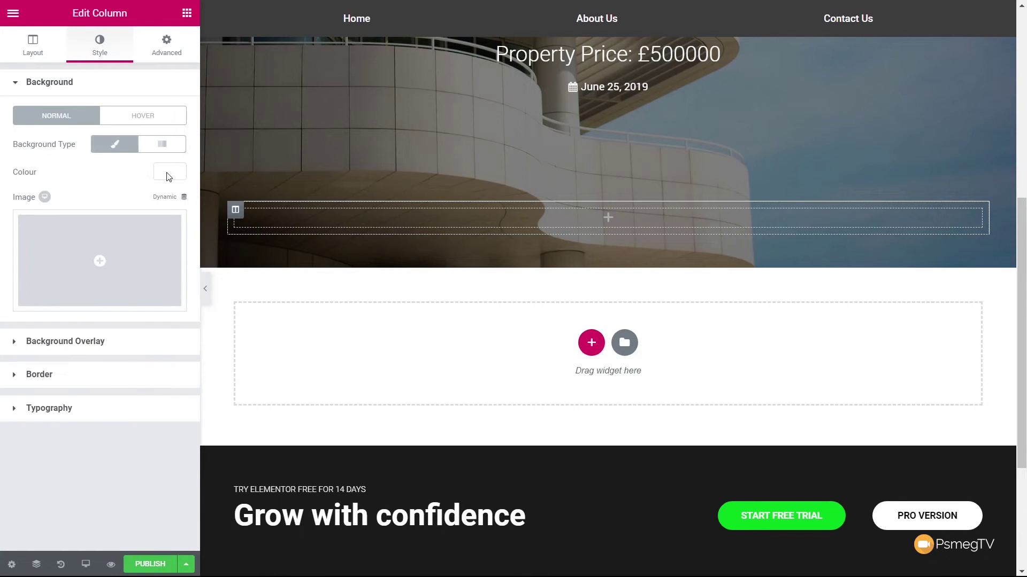
left_click(169, 172)
left_click(69, 172)
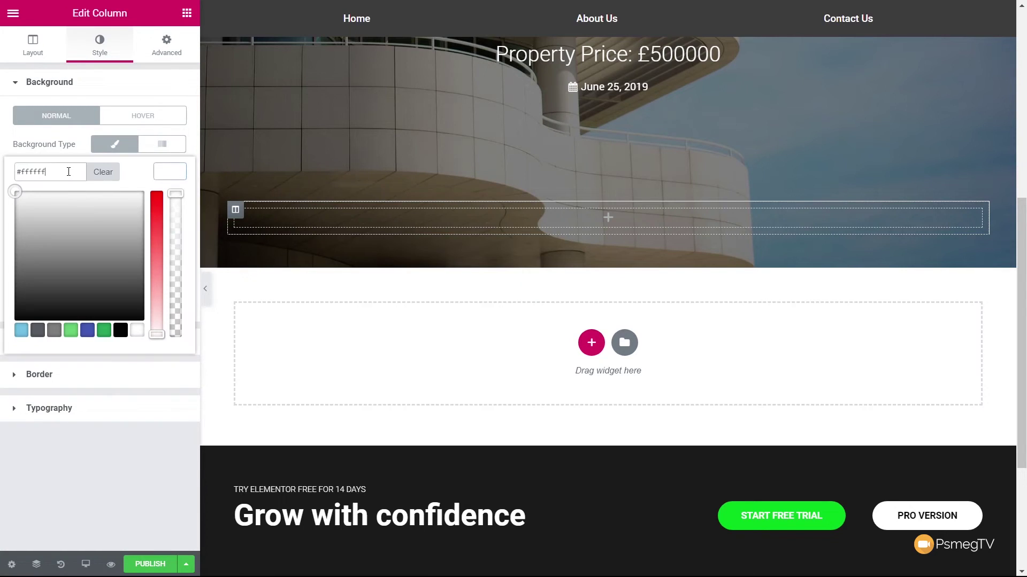
left_click(167, 172)
- Insert an Inner Section into the white column and add three more columns to it, making five in total
left_click(188, 14)
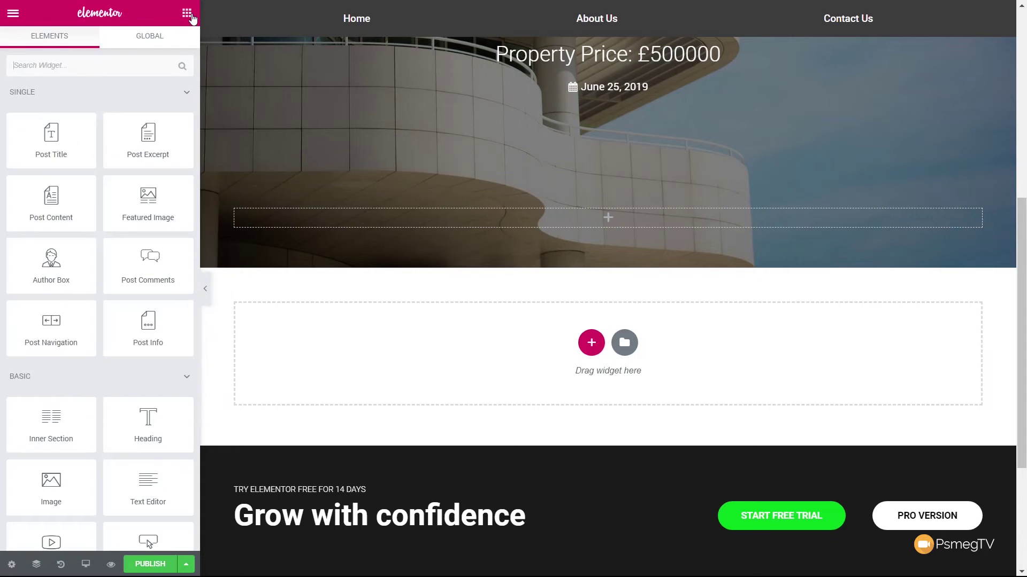
left_click_drag(55, 422, 287, 219)
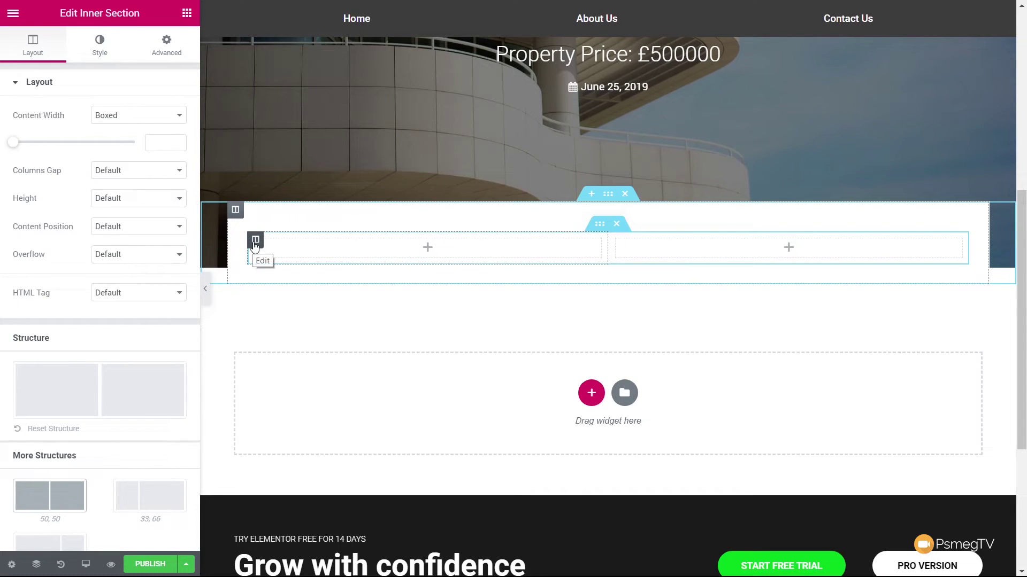
right_click(255, 244)
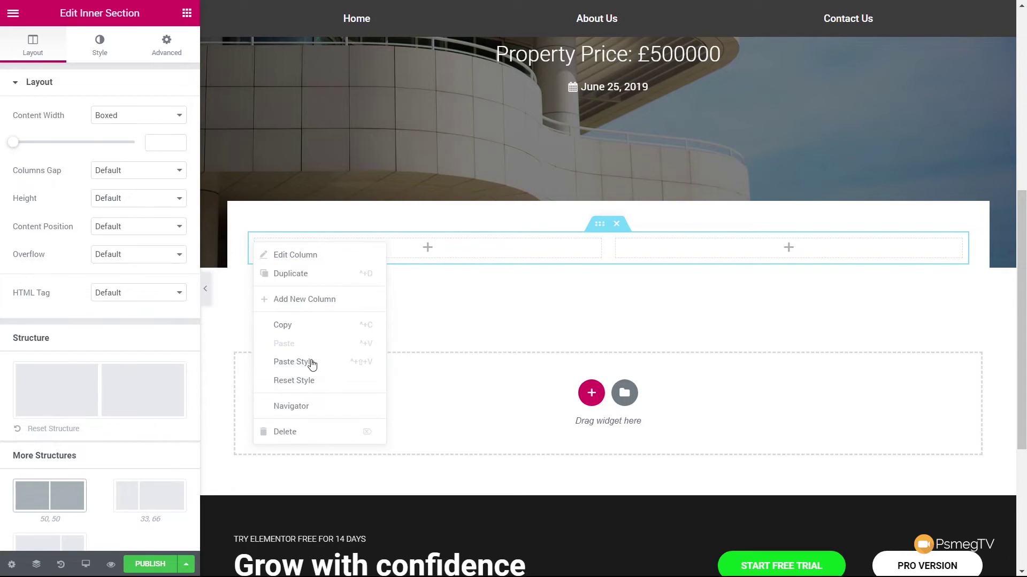
left_click(319, 299)
right_click(256, 243)
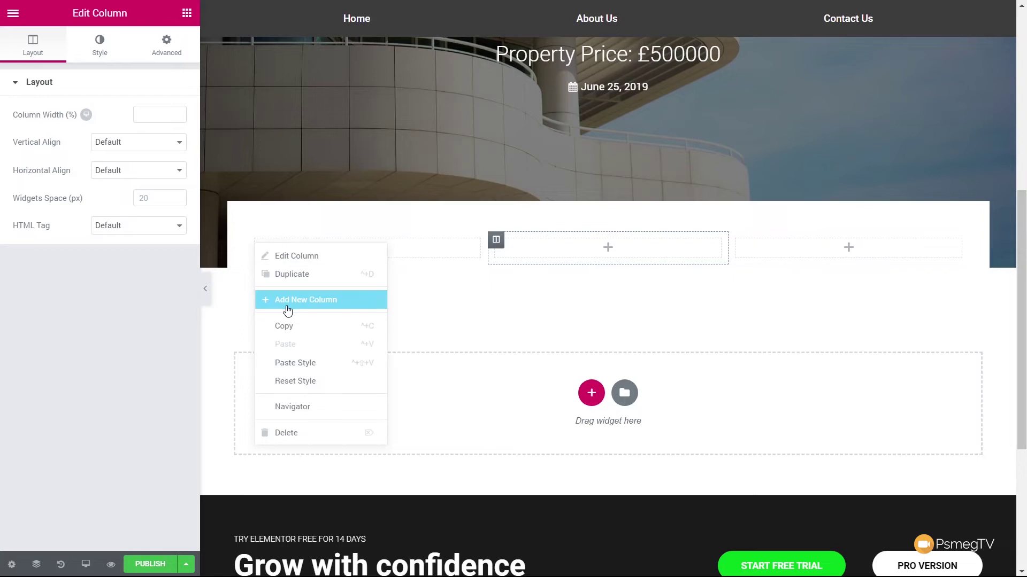
left_click(259, 300)
right_click(259, 247)
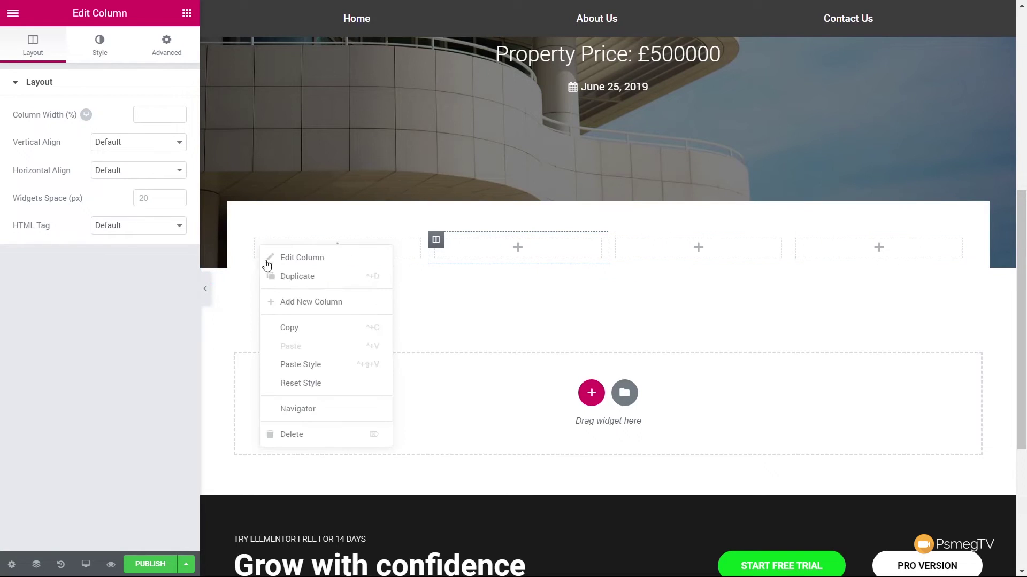
left_click(300, 305)
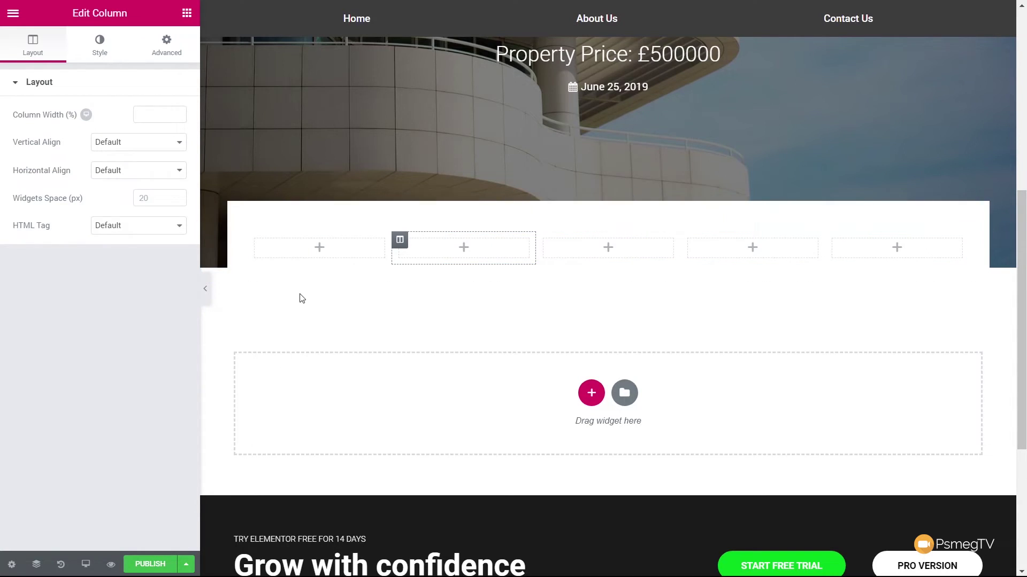
- Set the outer white column's vertical alignment to Middle and its horizontal alignment to Centre
left_click(236, 210)
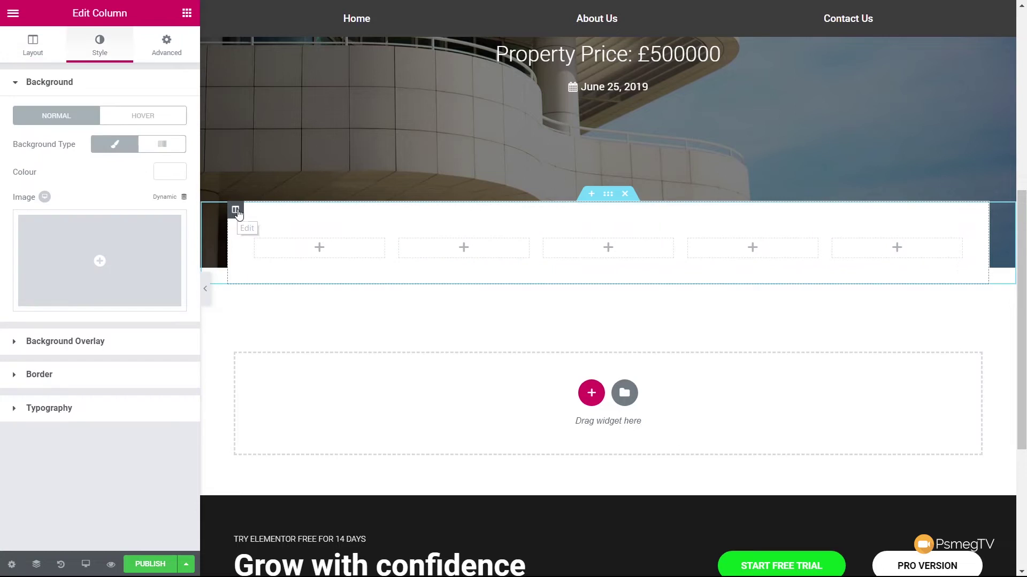
left_click(31, 51)
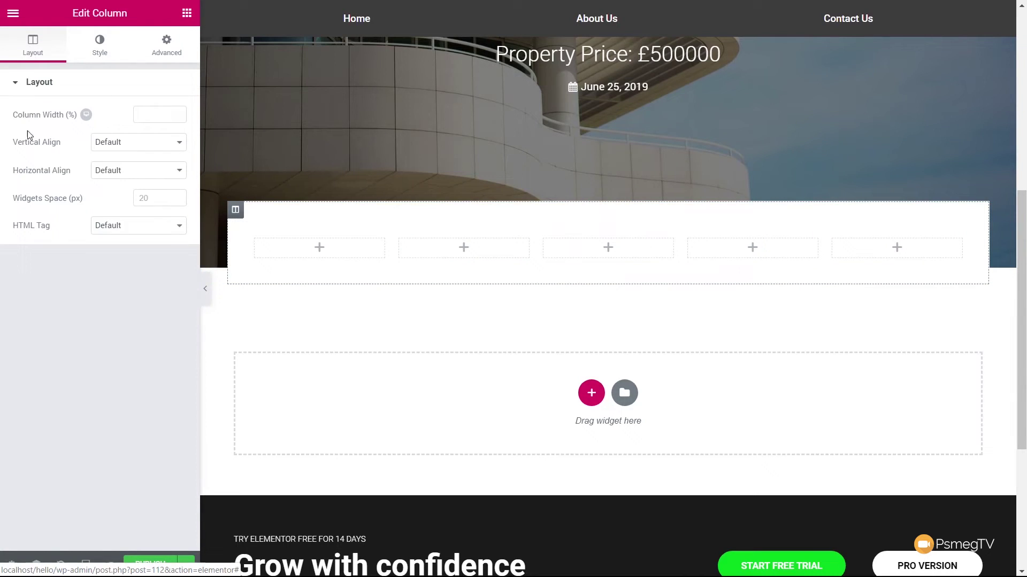
left_click(128, 145)
left_click(123, 180)
left_click(137, 172)
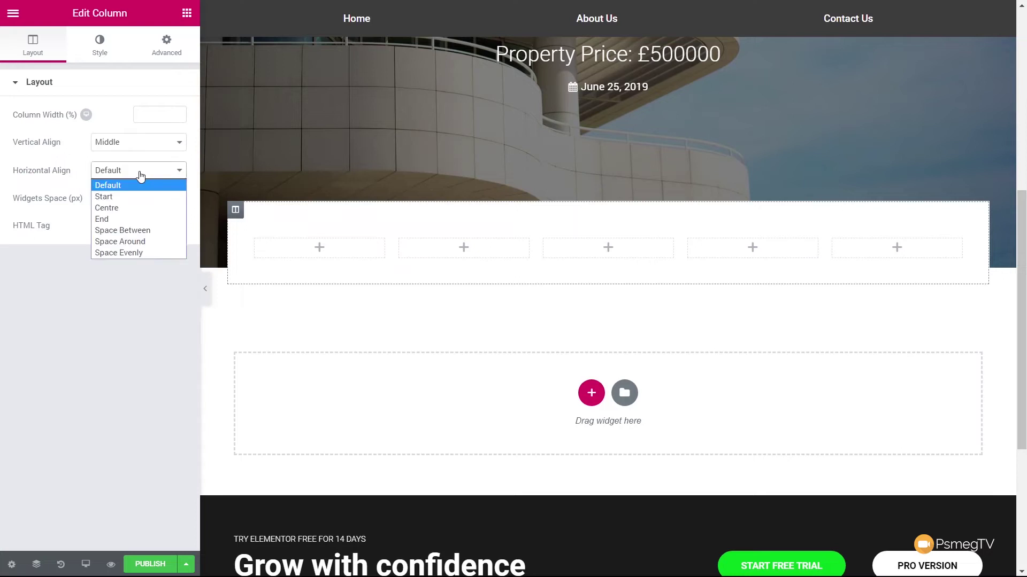
left_click(126, 209)
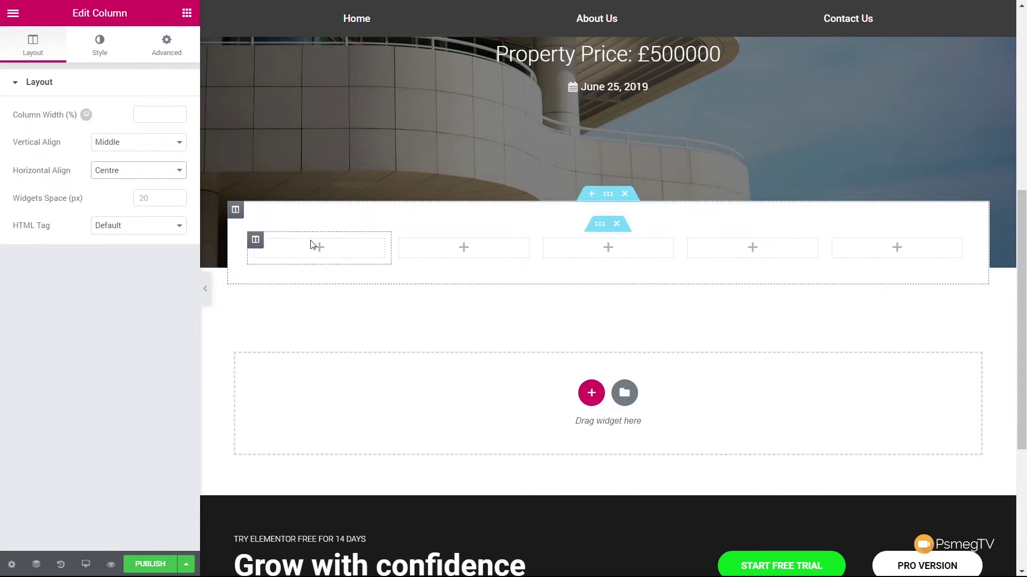
- Set the outer white column's border radius to 5 px on all corners
left_click(240, 214)
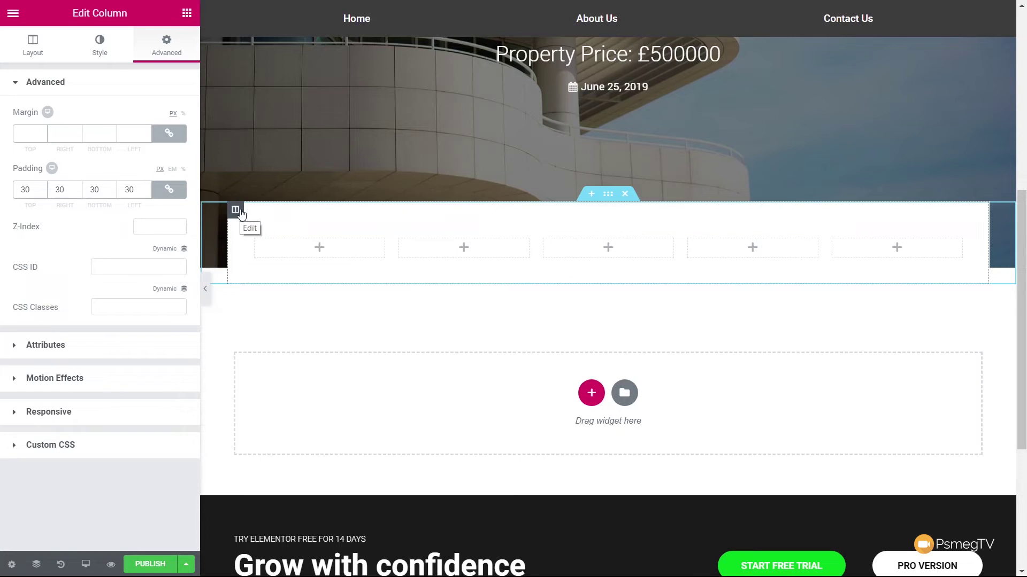
left_click(99, 46)
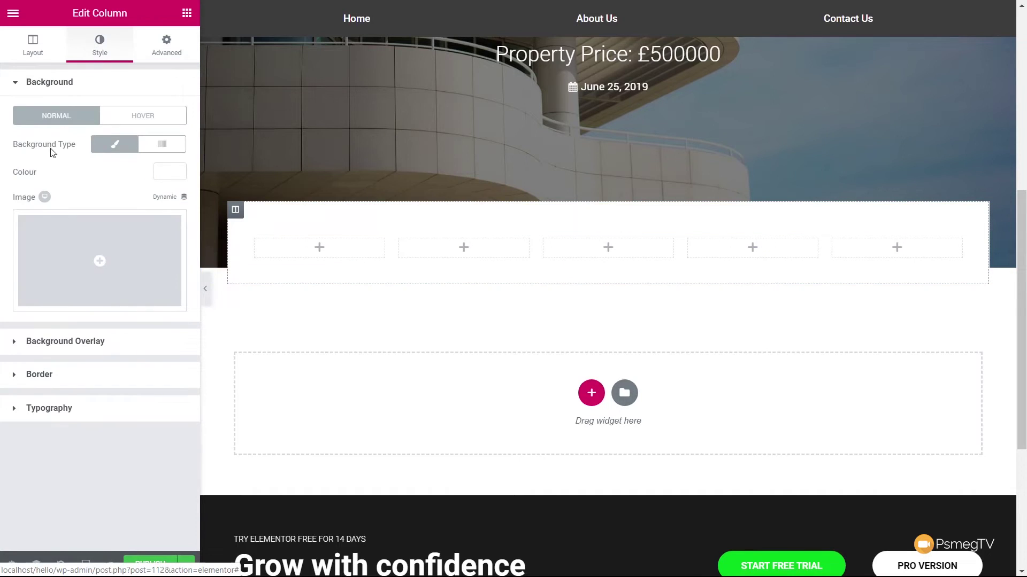
left_click(46, 376)
left_click(30, 261)
type("5")
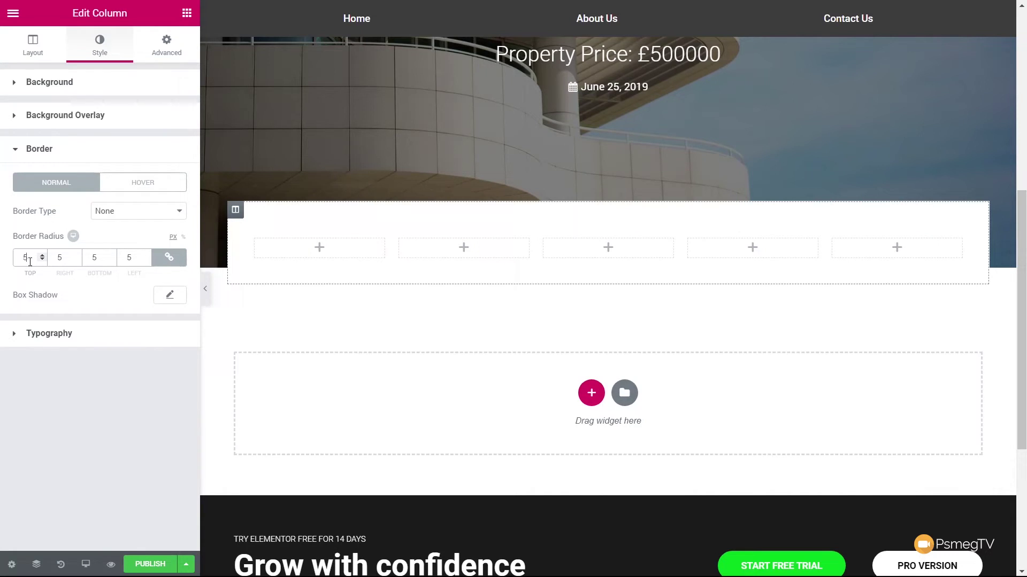
- Give the outer white column a box shadow with colour rgba(0,0,0,0.26), blur 21 and spread 7
left_click(169, 296)
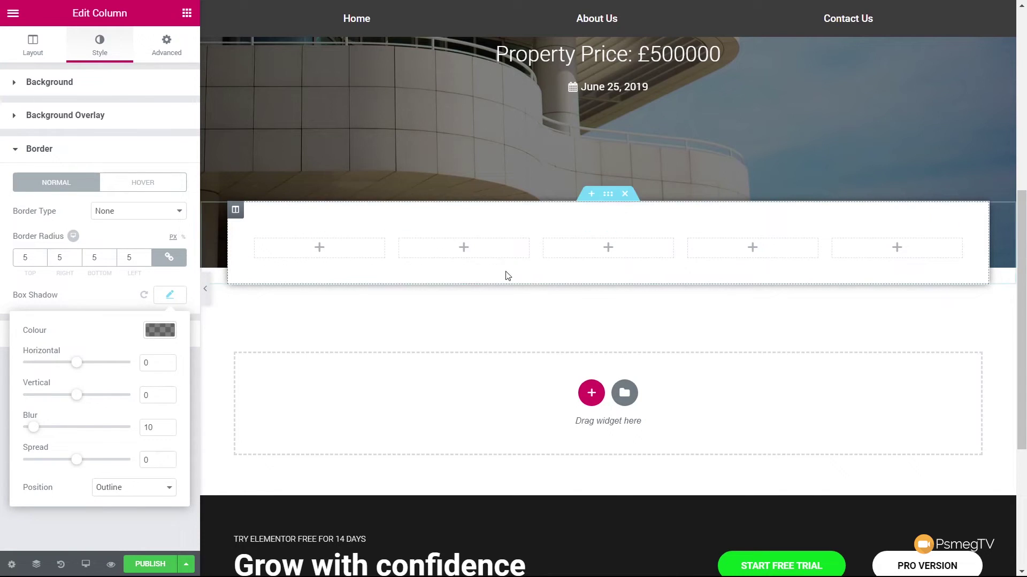
left_click(159, 330)
left_click_drag(168, 423, 167, 457)
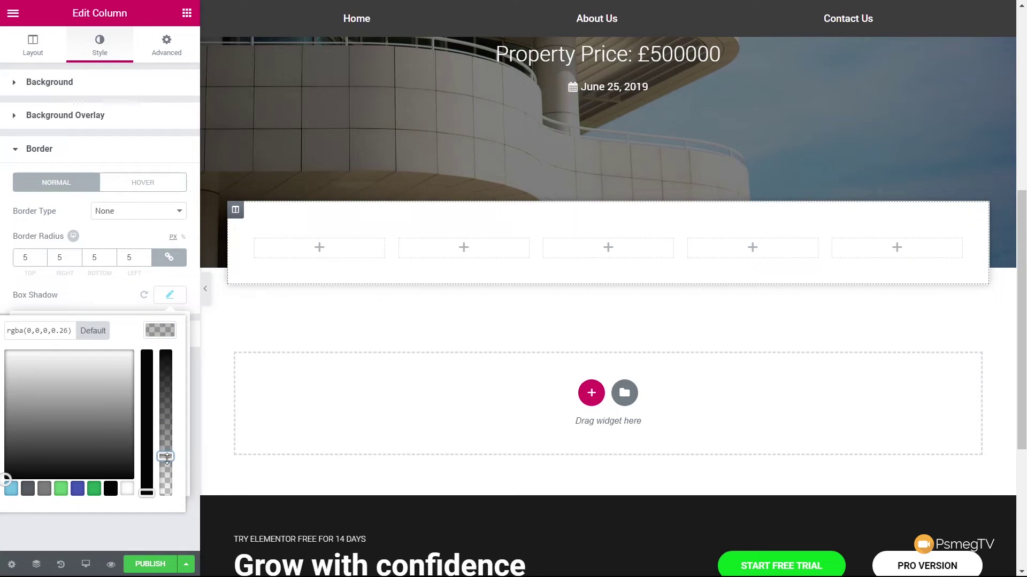
left_click(160, 330)
left_click_drag(33, 427, 82, 463)
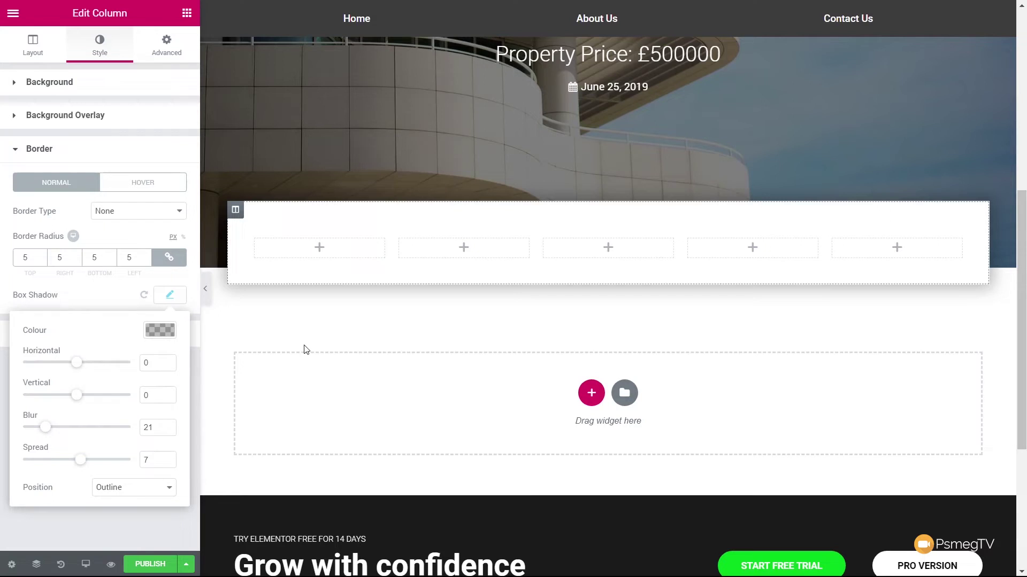
left_click(164, 295)
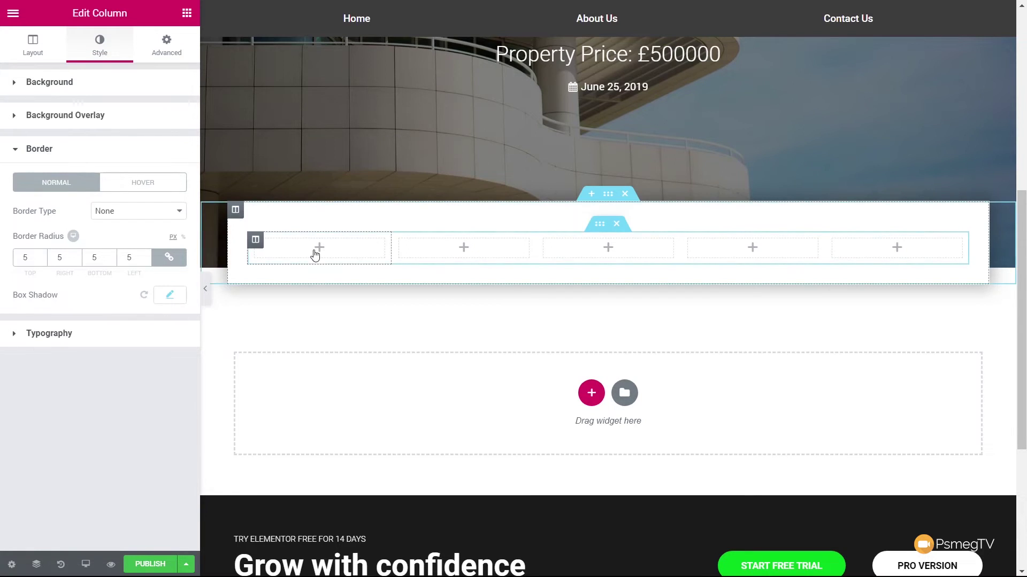
- Find the Icon widget by searching for "icon" and place it in the first of the five inner columns
left_click(187, 13)
left_click(75, 61)
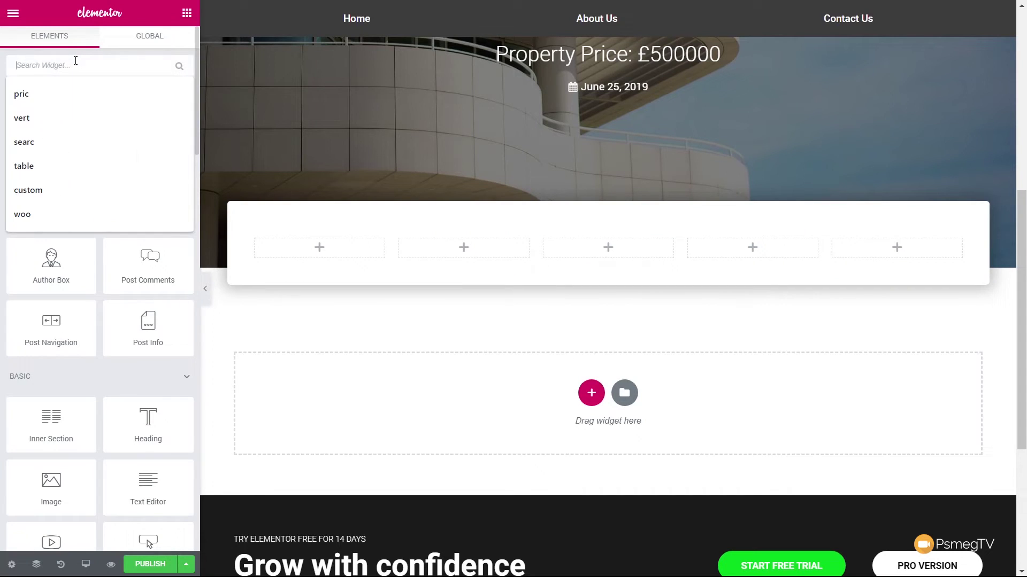
type("icon")
left_click_drag(51, 107, 280, 253)
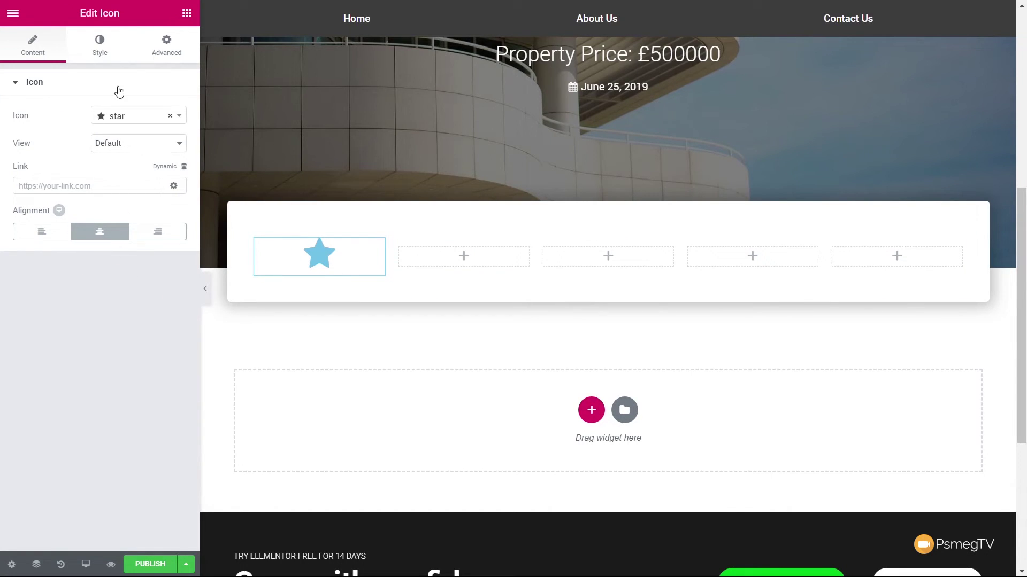
- Set the star icon's primary colour to red, #e52b16
left_click(92, 45)
left_click(177, 145)
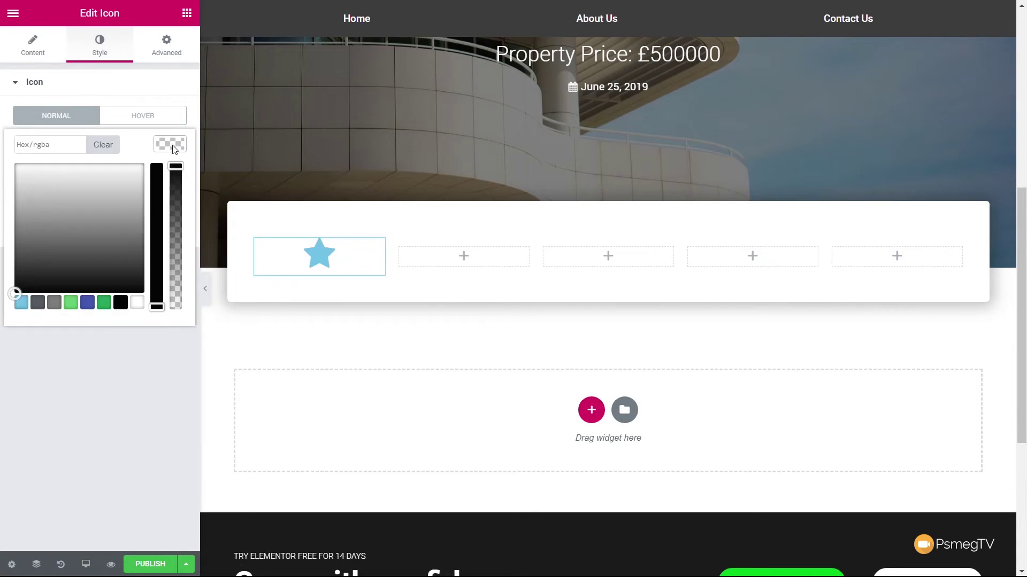
left_click(20, 302)
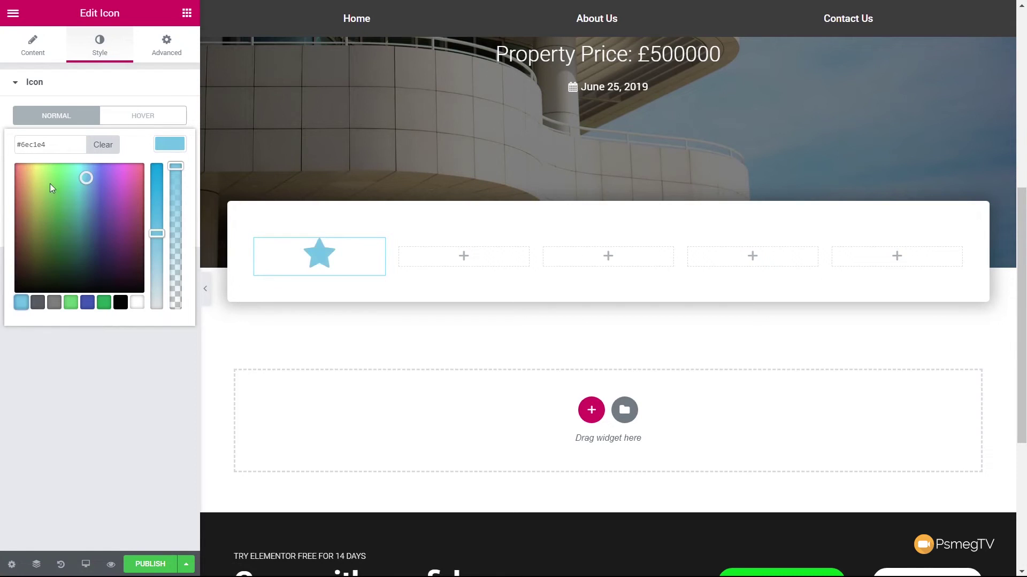
left_click_drag(83, 178, 17, 176)
left_click_drag(157, 233, 156, 180)
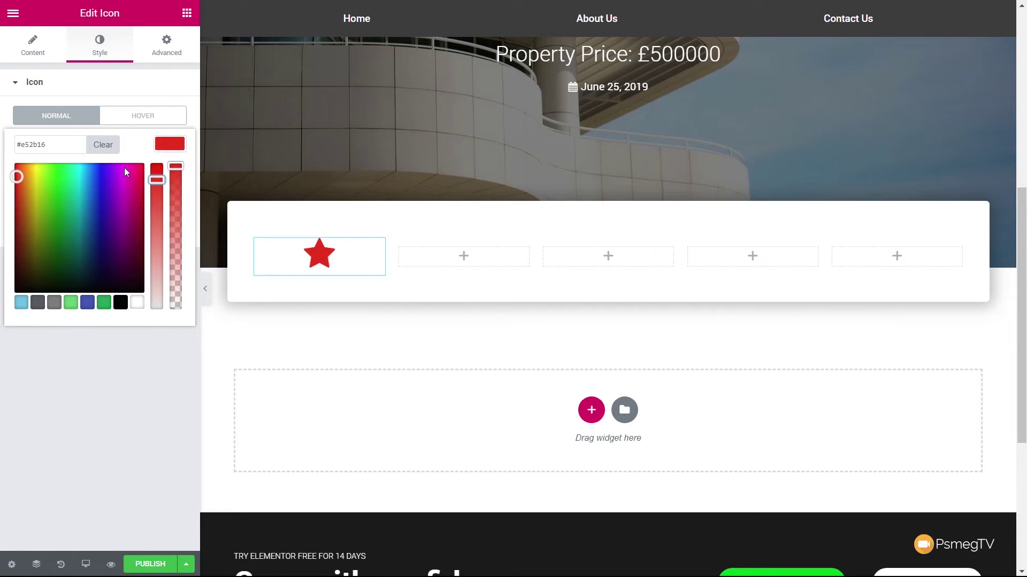
left_click_drag(47, 145, 16, 146)
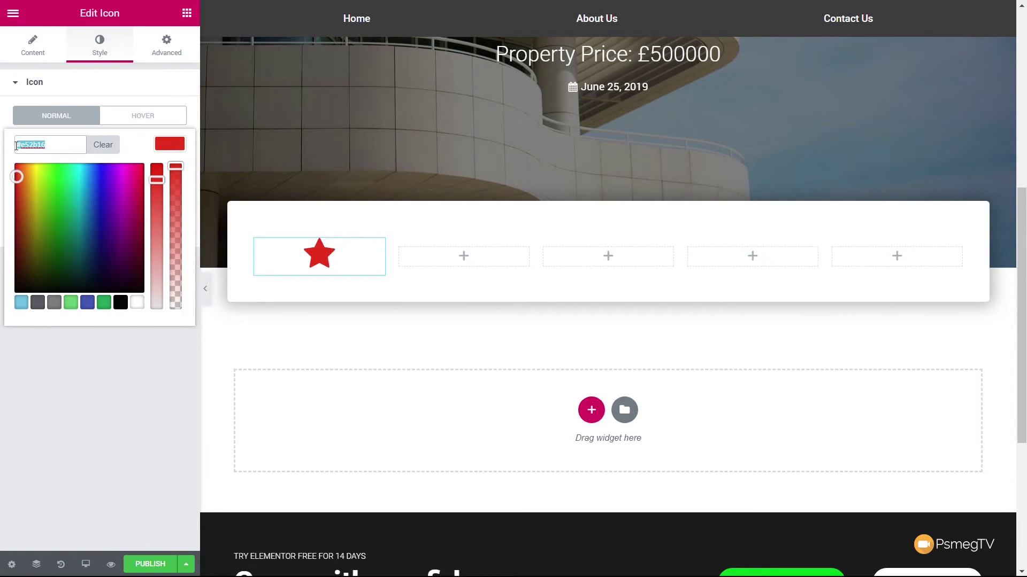
left_click(174, 146)
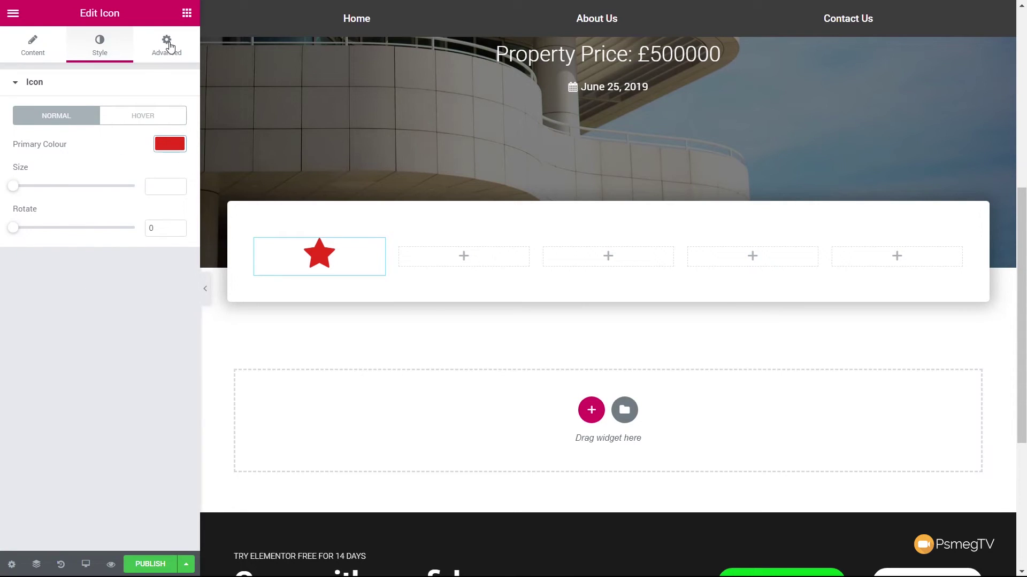
- Replace the star in the first column's icon widget with the building icon
left_click(31, 50)
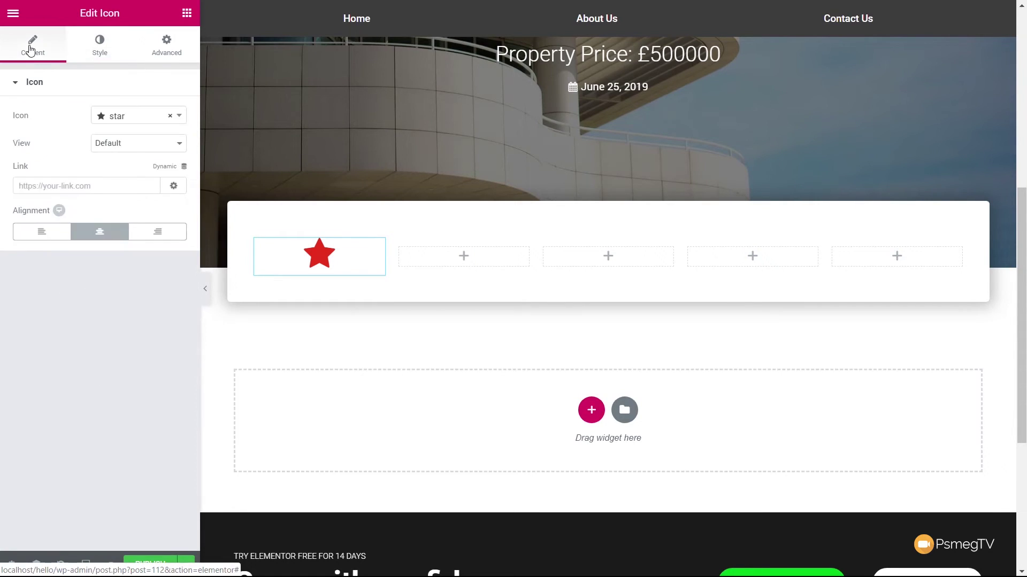
left_click(145, 122)
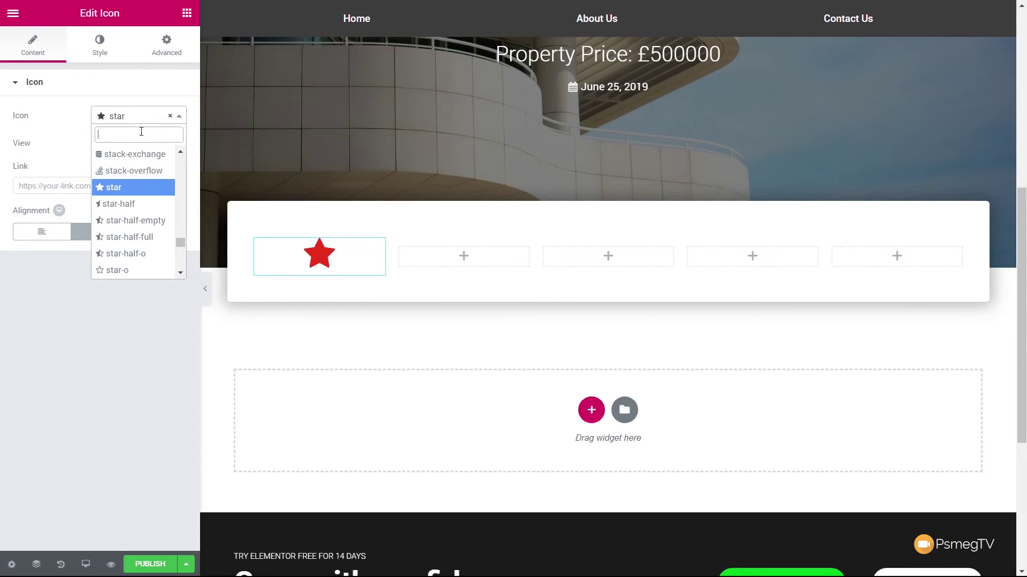
type("bui")
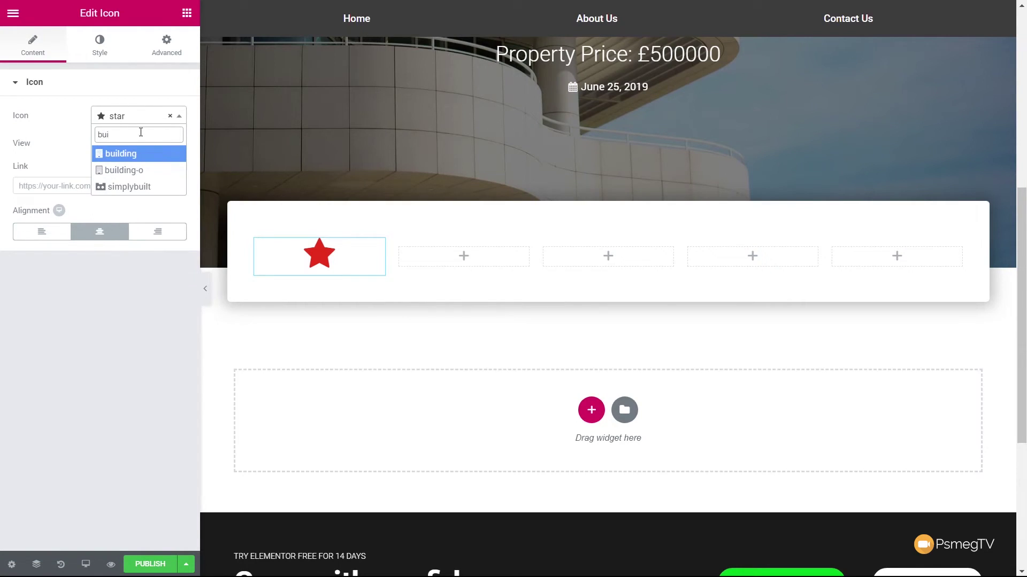
left_click(137, 155)
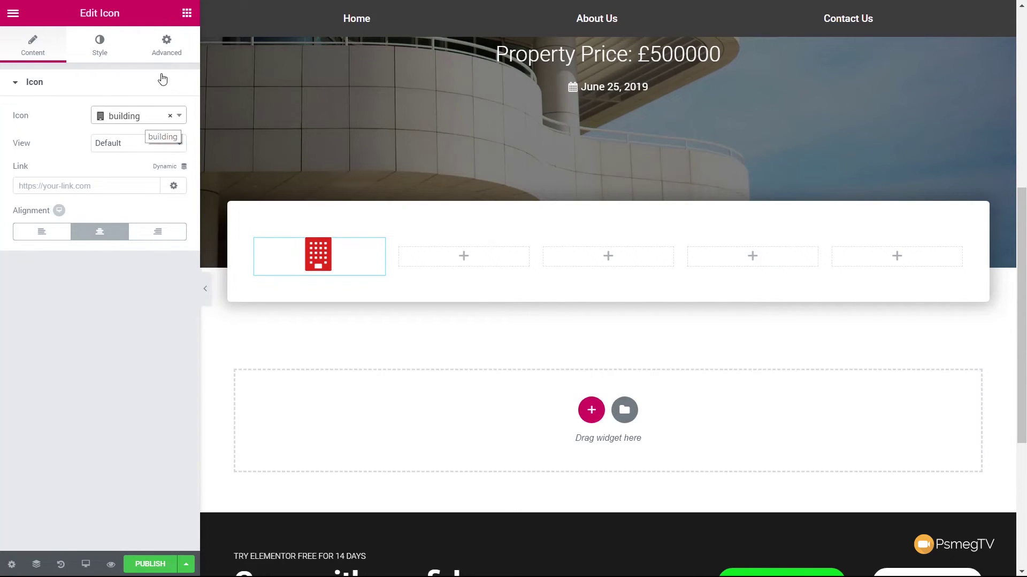
- Add a Heading widget below the building icon and centre its text
left_click(187, 12)
left_click_drag(139, 397, 319, 273)
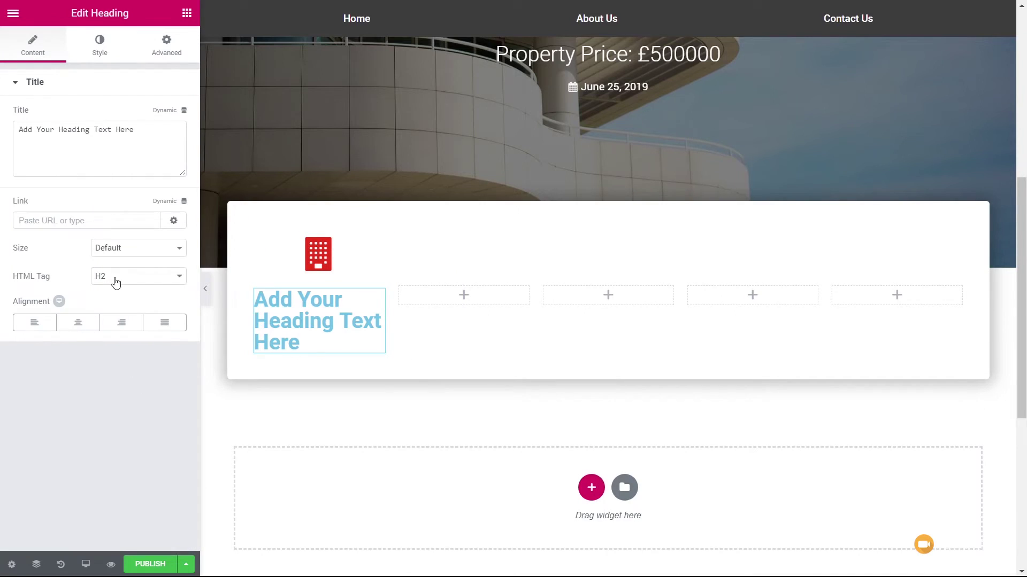
left_click(77, 325)
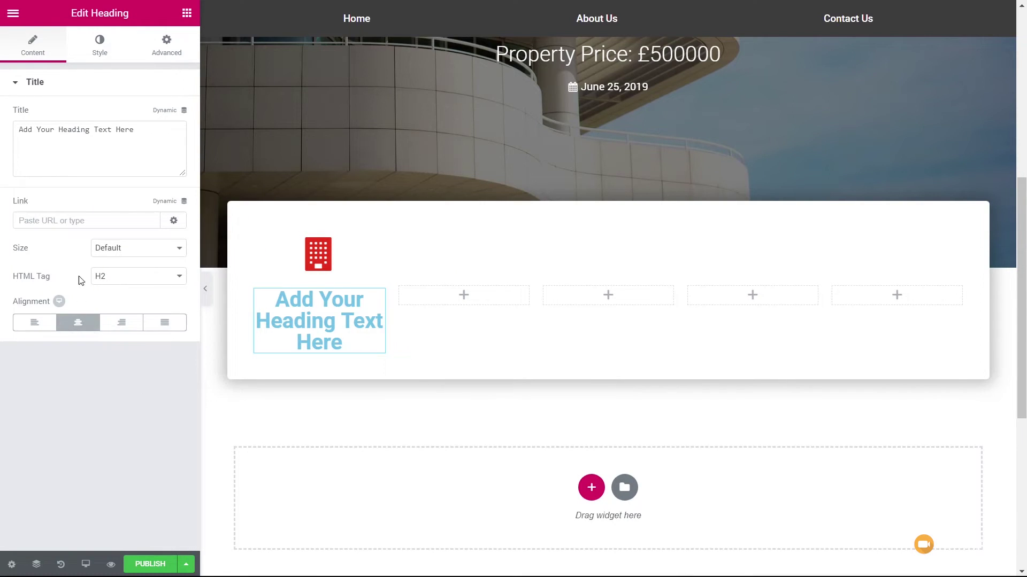
- Link the heading's title to a dynamic ACF Field with the key Tenure
left_click(185, 112)
left_click_drag(184, 134, 182, 298)
left_click(44, 307)
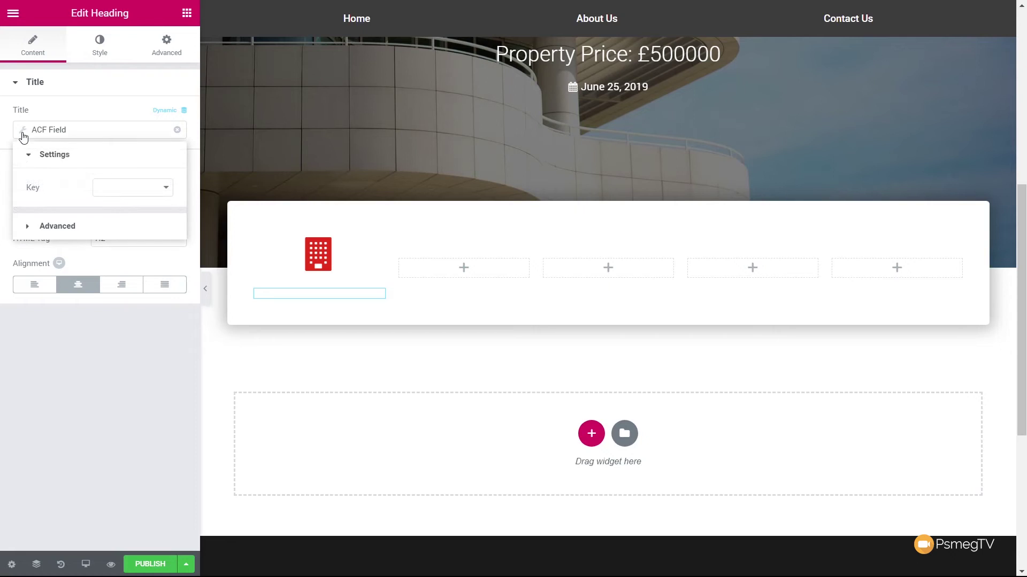
left_click(114, 193)
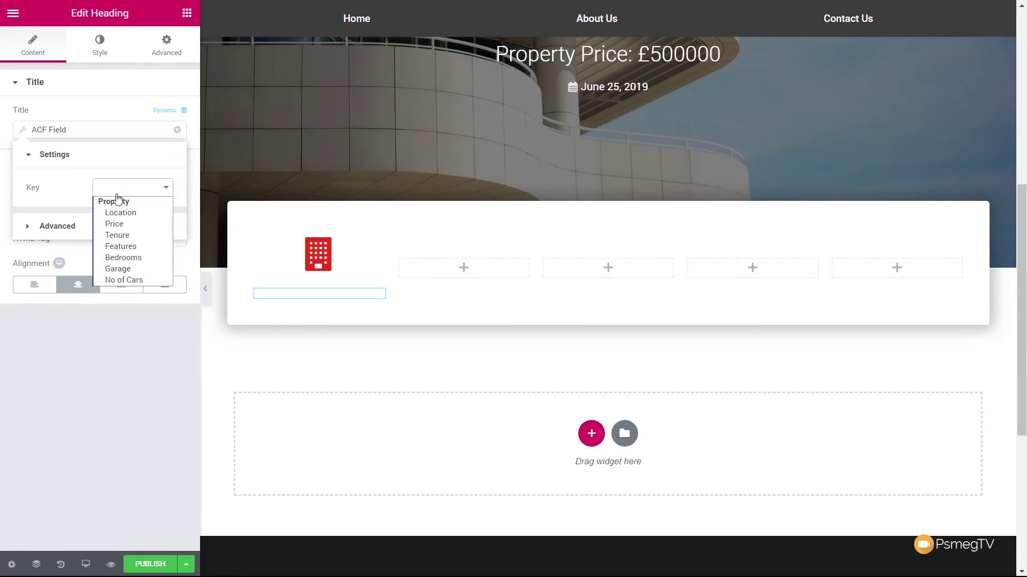
left_click(130, 235)
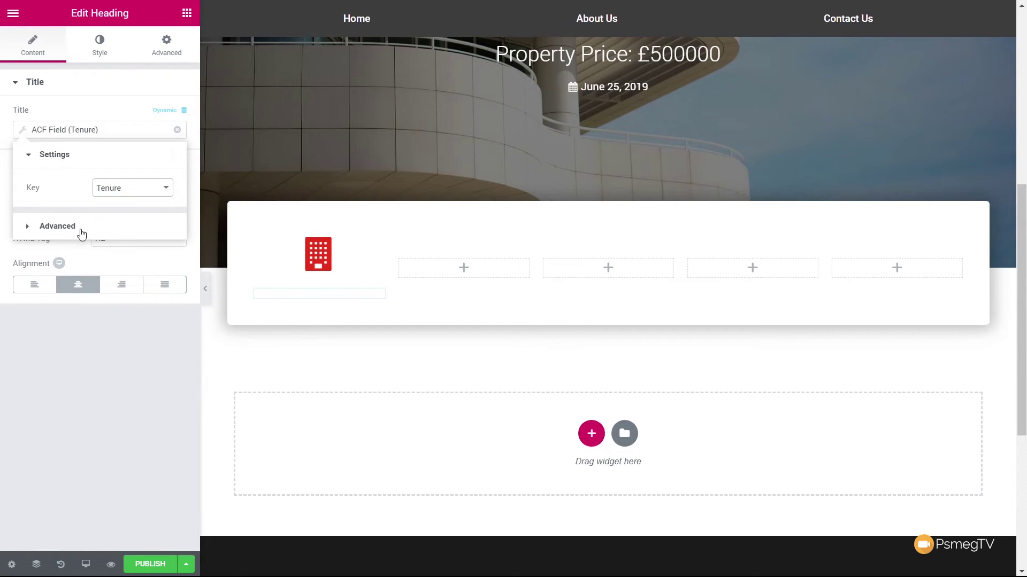
- Put the bold label "<strong>Tenure: </strong>" before the heading's dynamic value
left_click(81, 232)
left_click(122, 222)
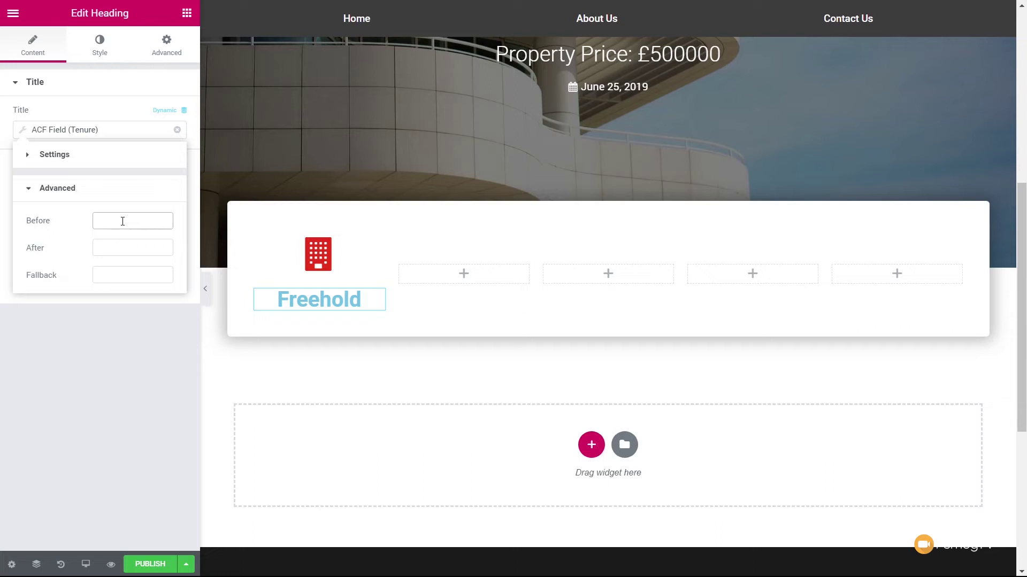
type("<strong>")
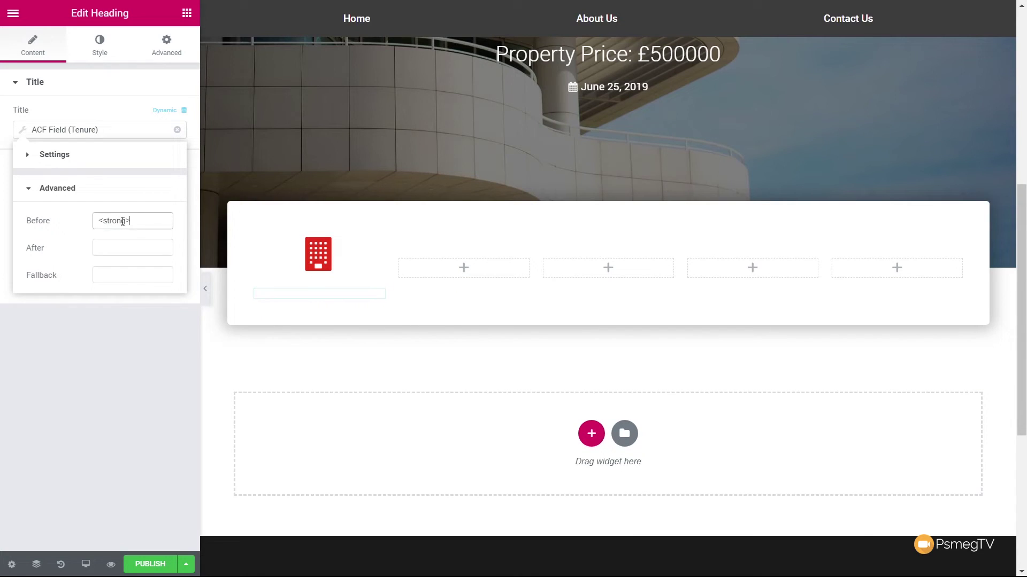
type("Tenure: </")
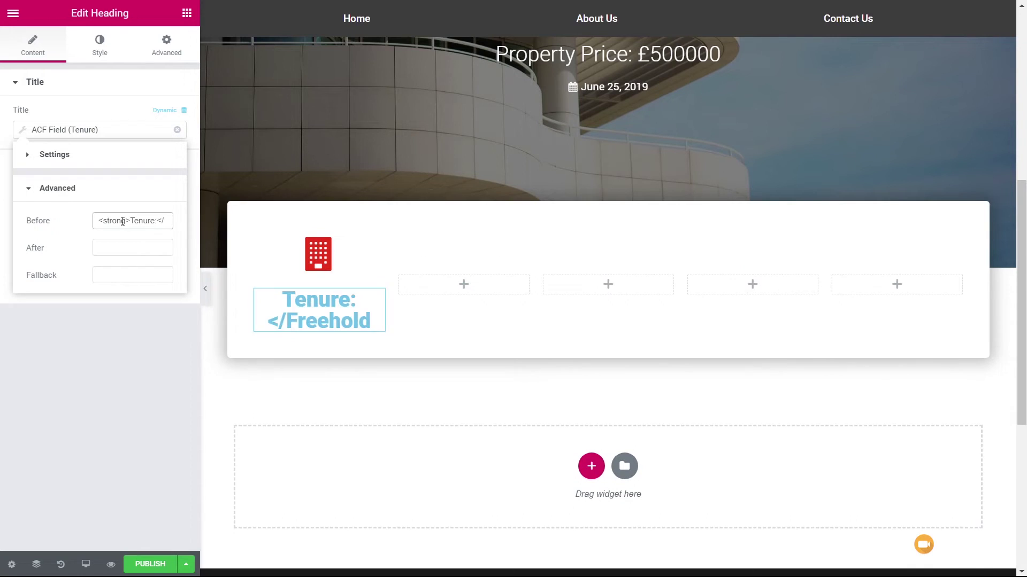
type("strong>")
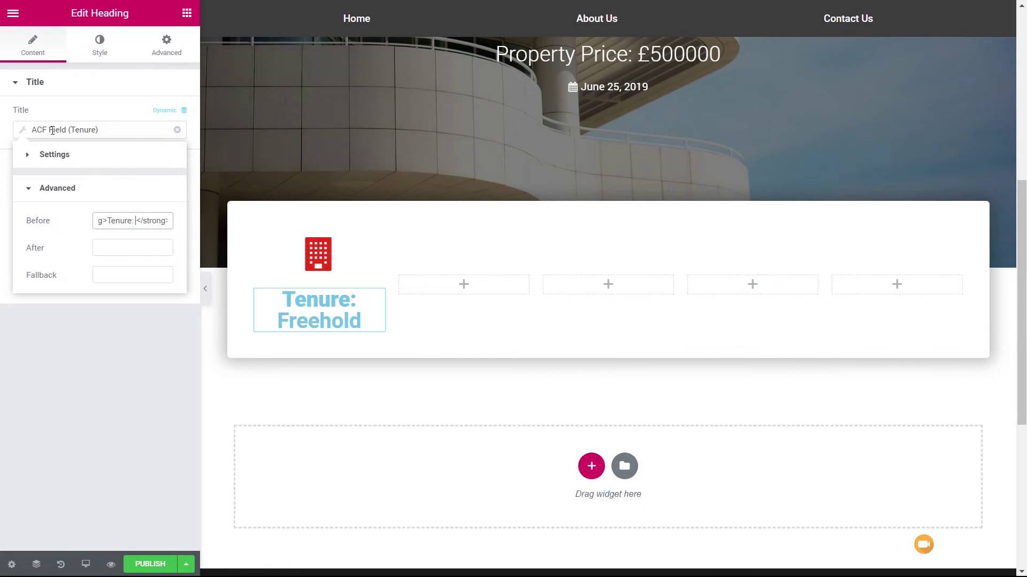
left_click(52, 332)
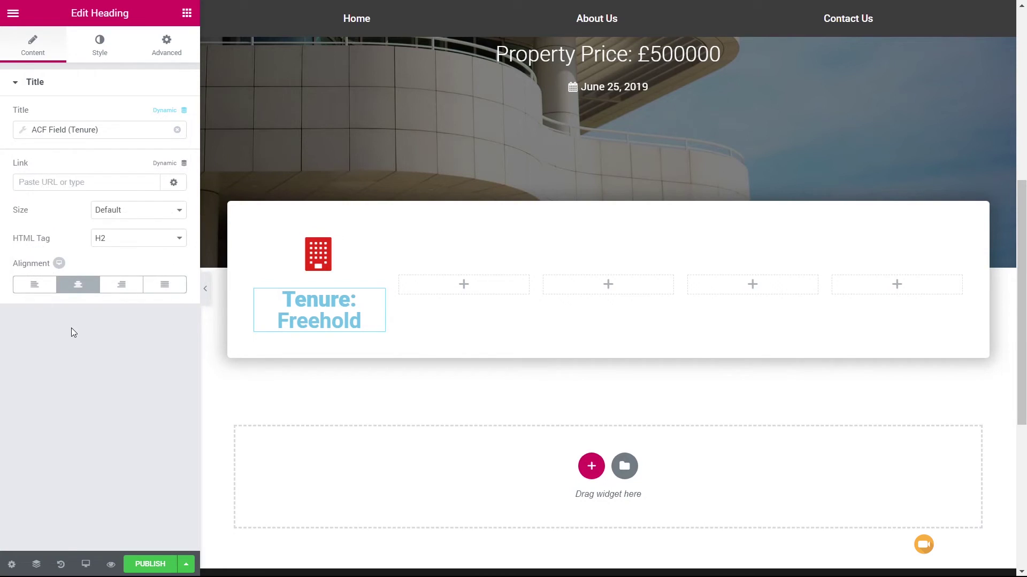
- Set the Tenure heading's text colour to grey, #7a7a7a
left_click(98, 48)
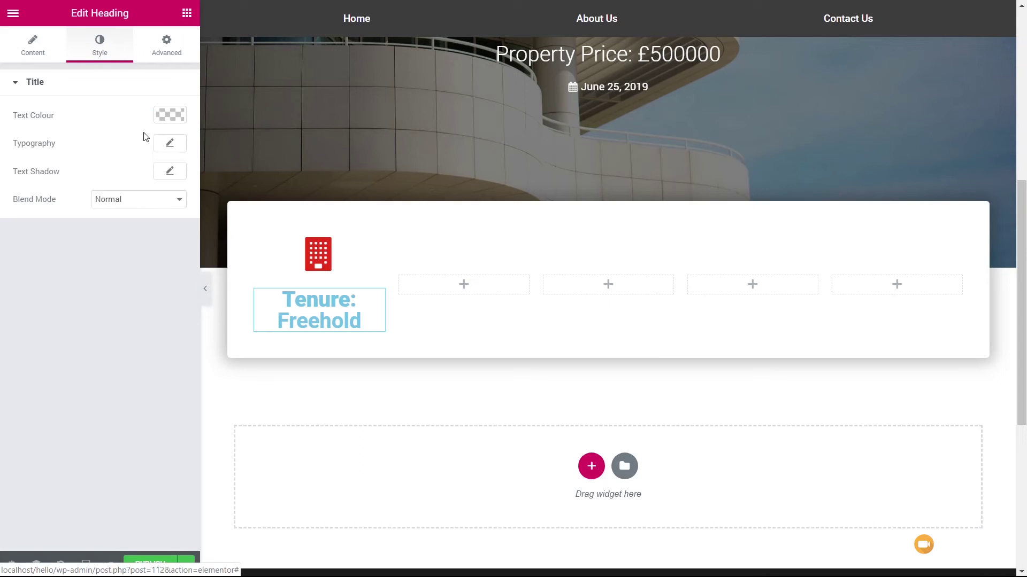
left_click(170, 115)
left_click(57, 276)
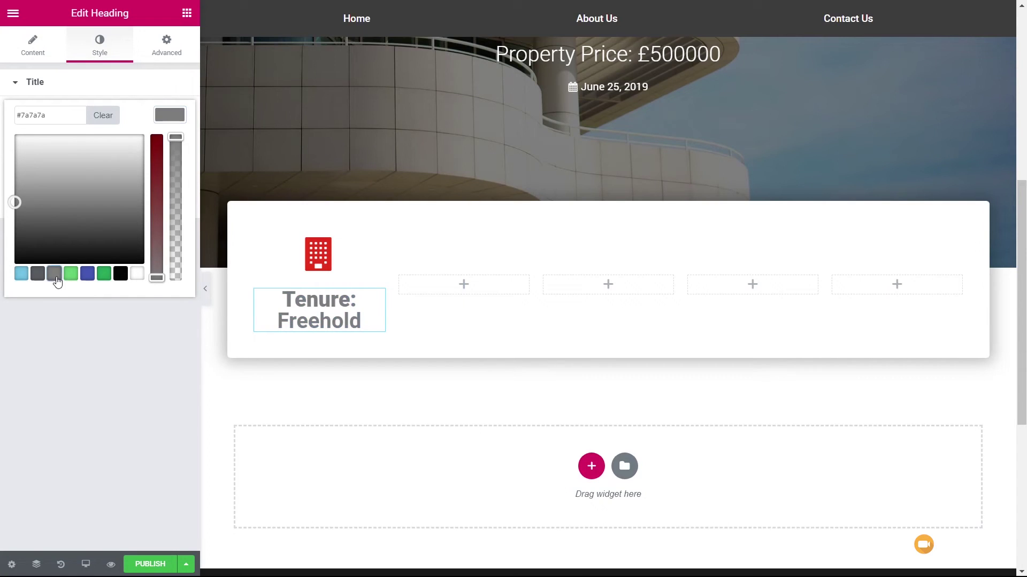
left_click(173, 116)
- Set the Tenure heading's font weight to 300 and reduce its font size to about 13 px
left_click(171, 144)
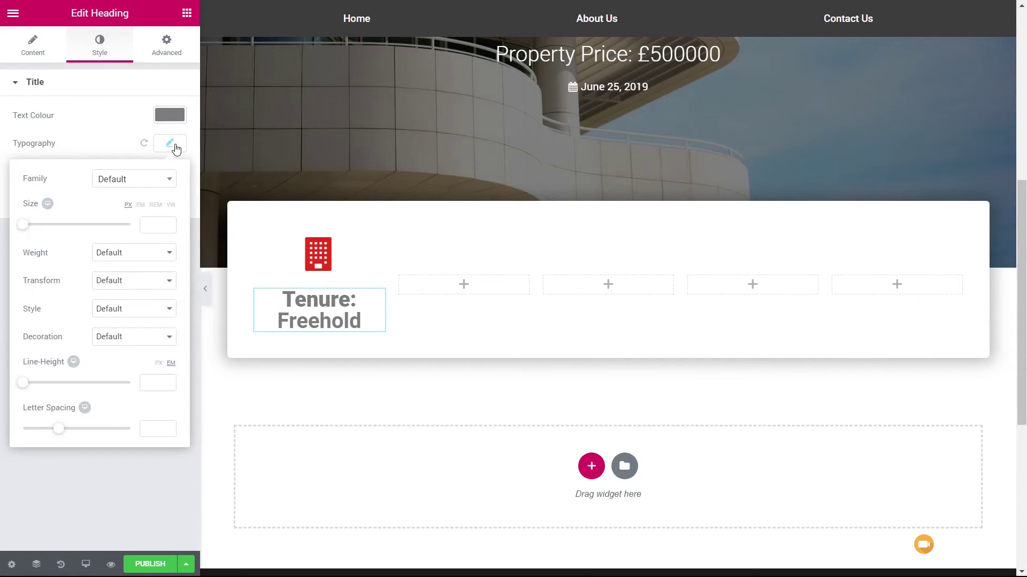
left_click(118, 251)
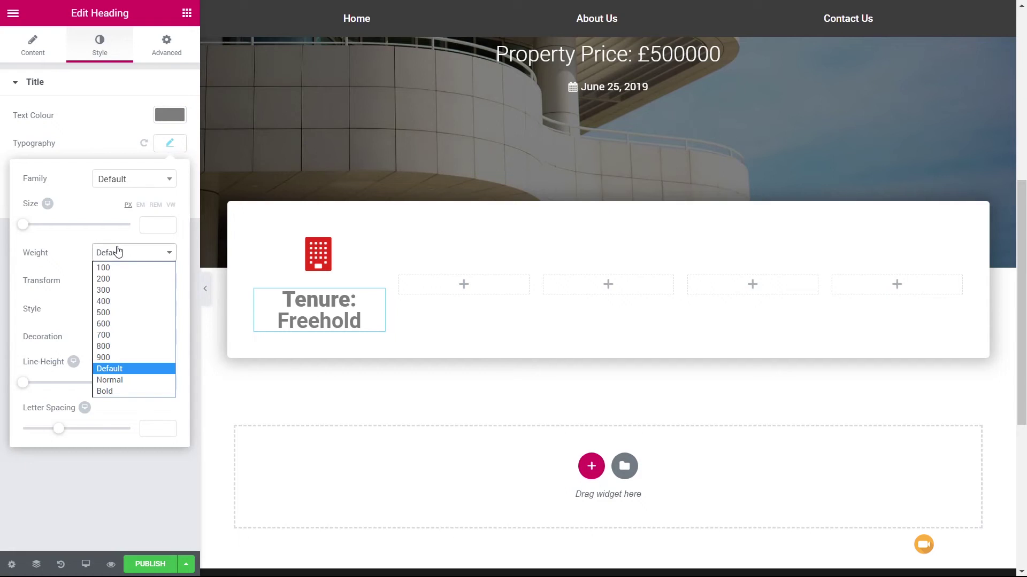
left_click(110, 278)
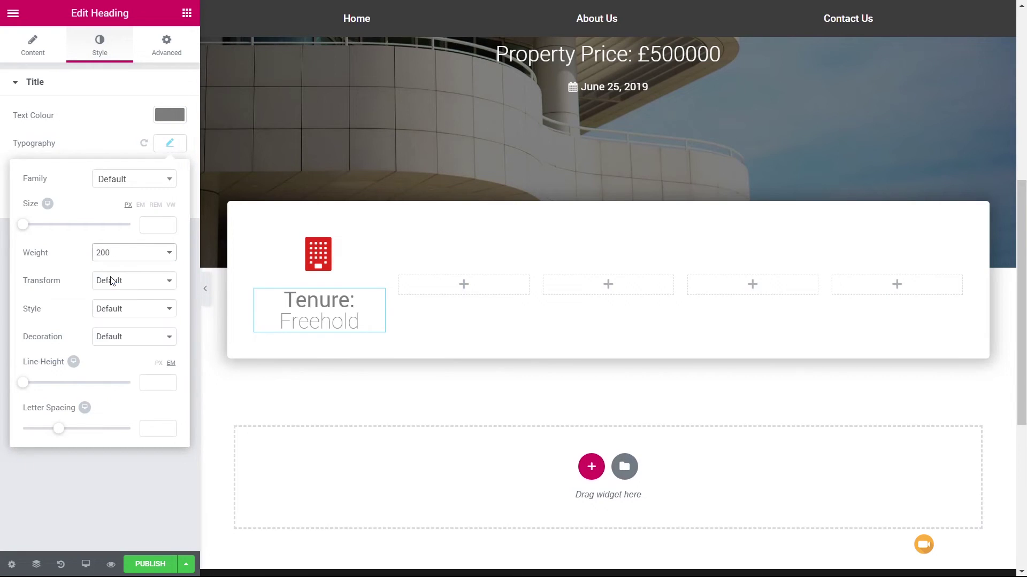
left_click_drag(23, 224, 33, 230)
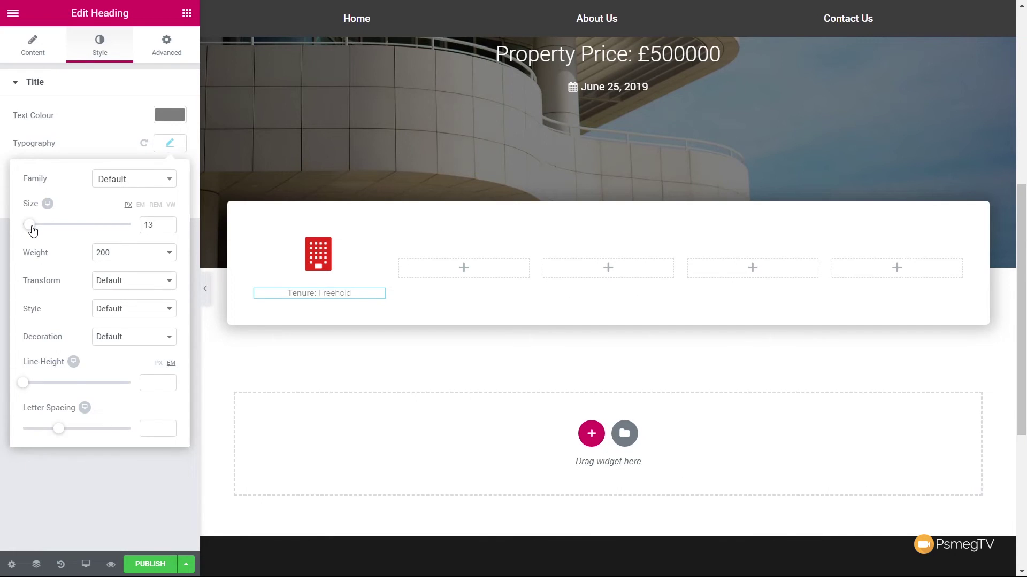
left_click(121, 254)
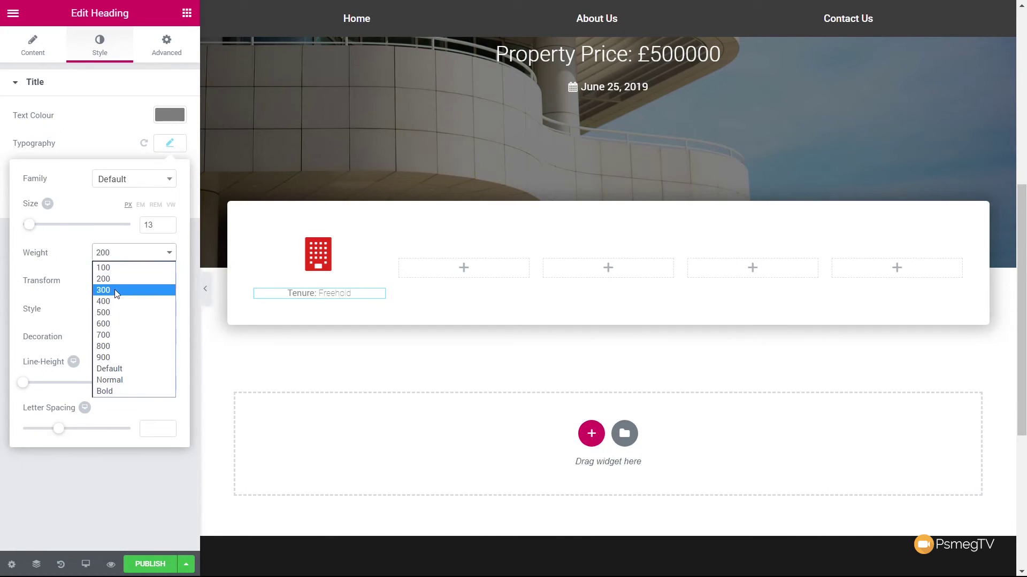
left_click(115, 290)
left_click(169, 223)
left_click(131, 496)
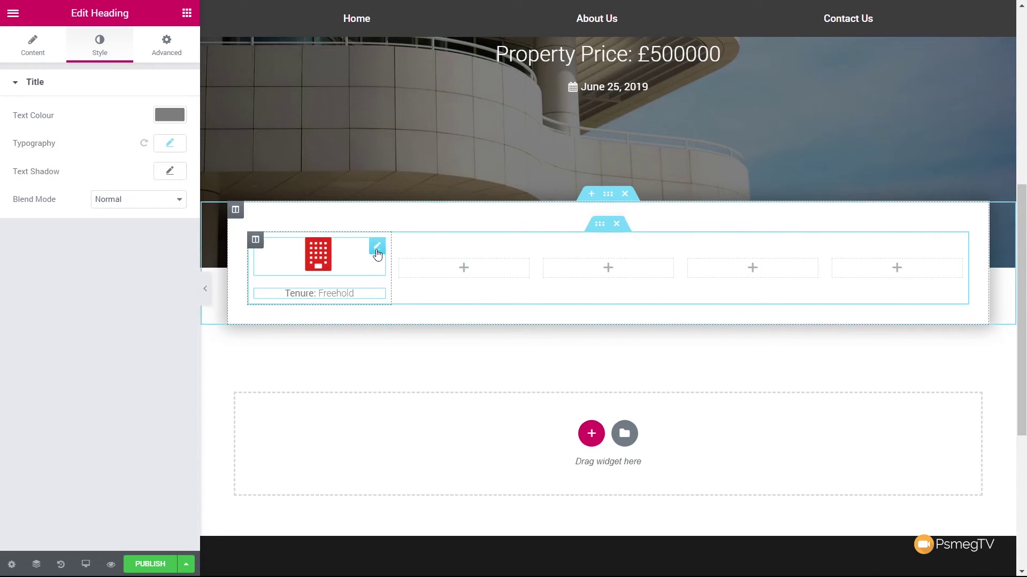
- Duplicate the building icon and move the copy into the second inner column
right_click(376, 252)
left_click(436, 282)
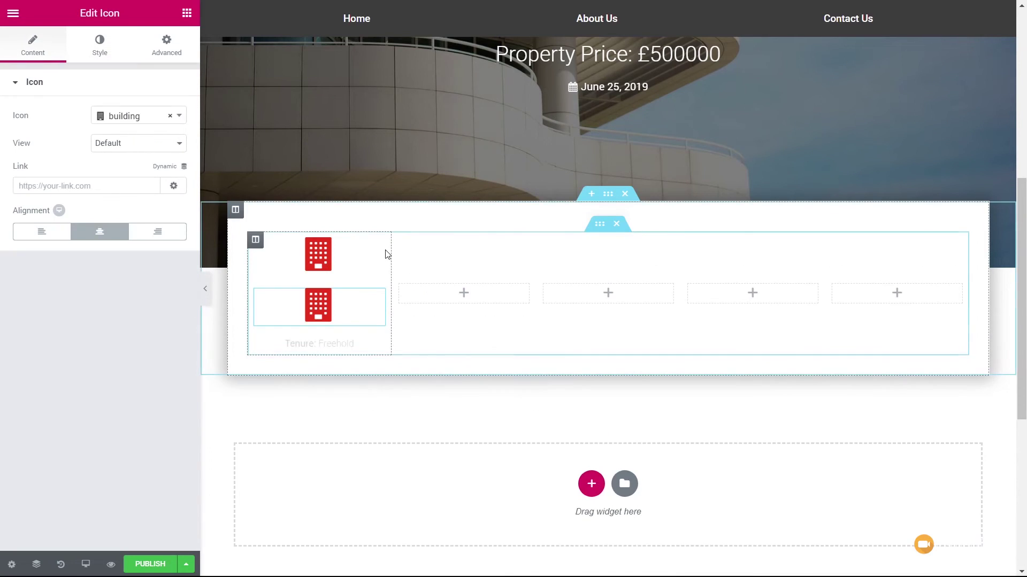
left_click_drag(378, 245, 454, 278)
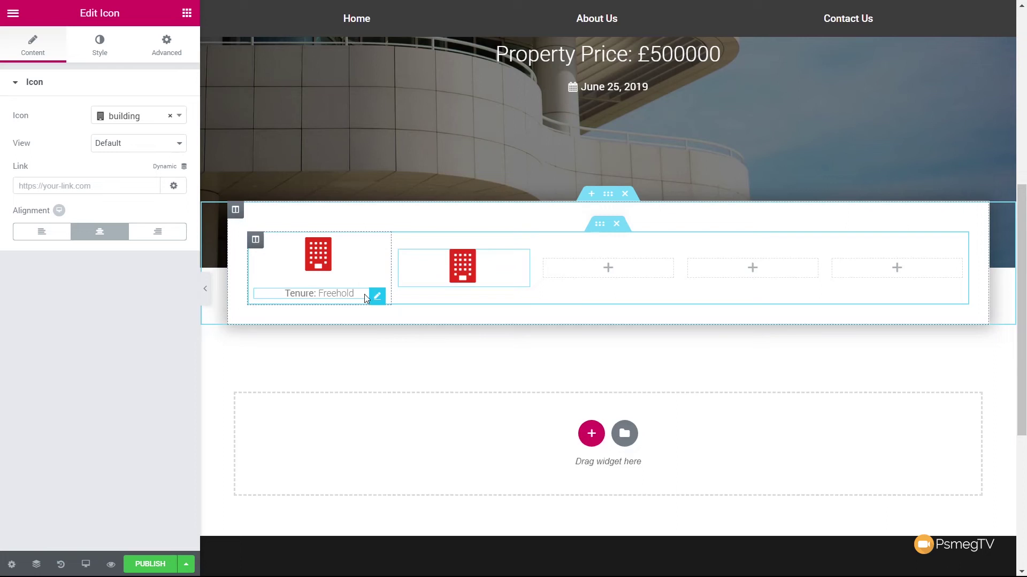
- Duplicate the Tenure heading and move the copy below the icon in the second inner column
right_click(374, 298)
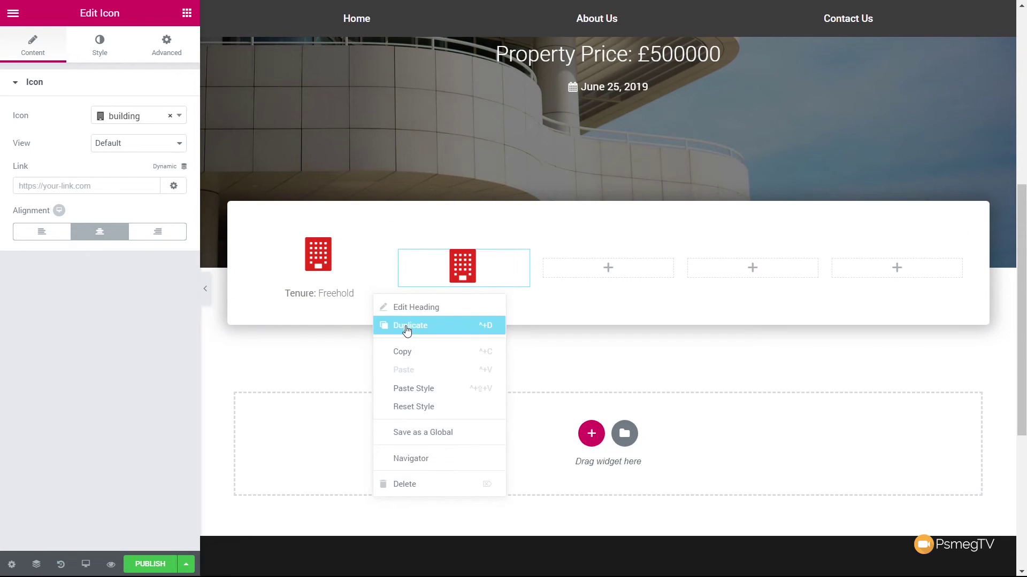
left_click(389, 325)
left_click_drag(380, 320, 470, 295)
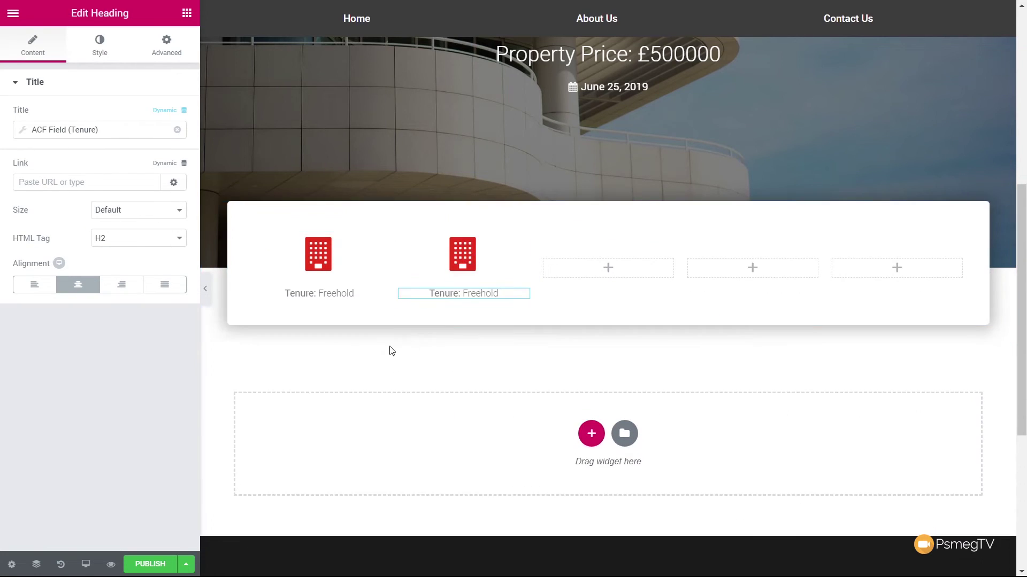
- Change the second inner column's icon to "money"
left_click(462, 255)
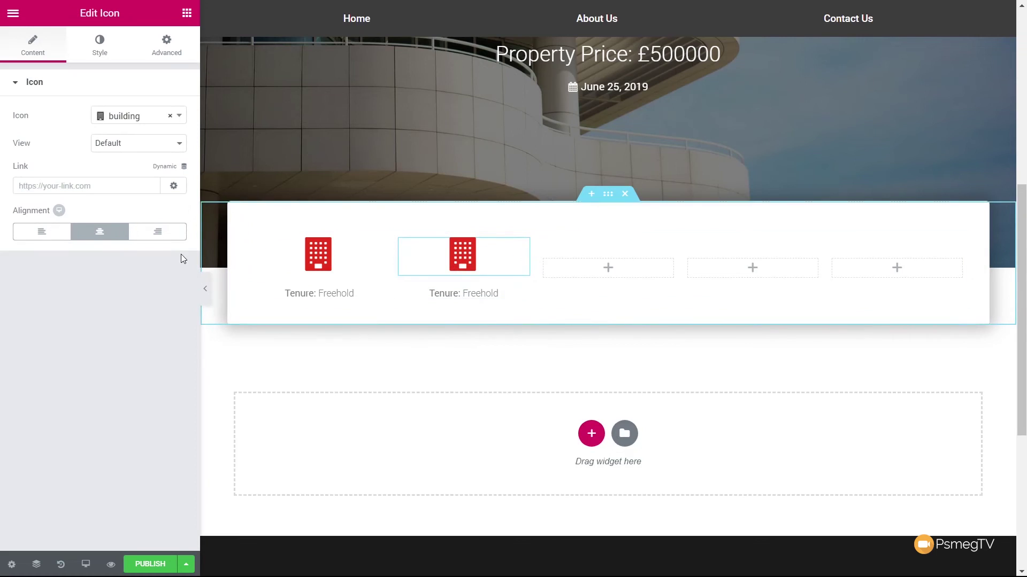
left_click(135, 122)
type("mon")
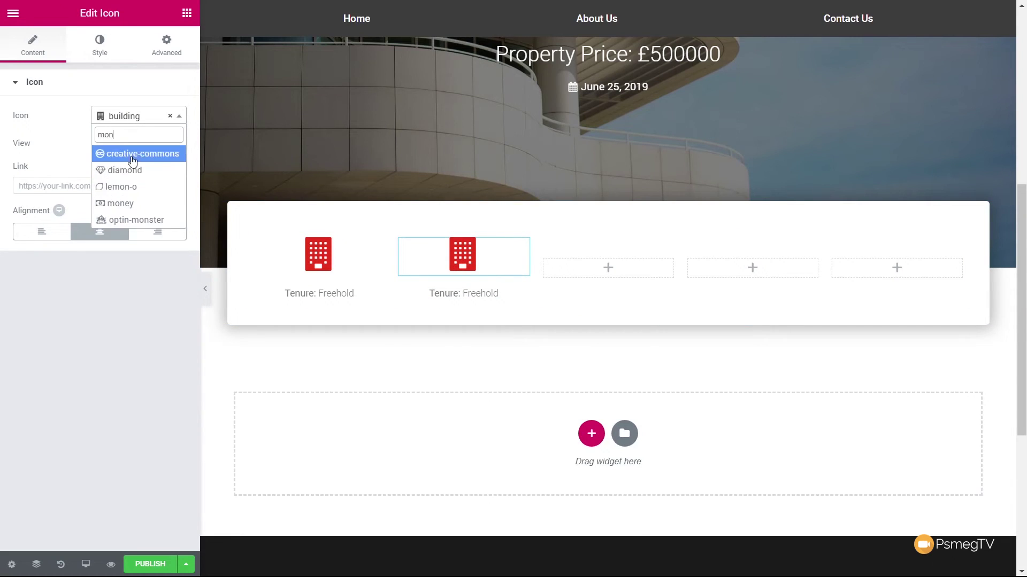
left_click(126, 203)
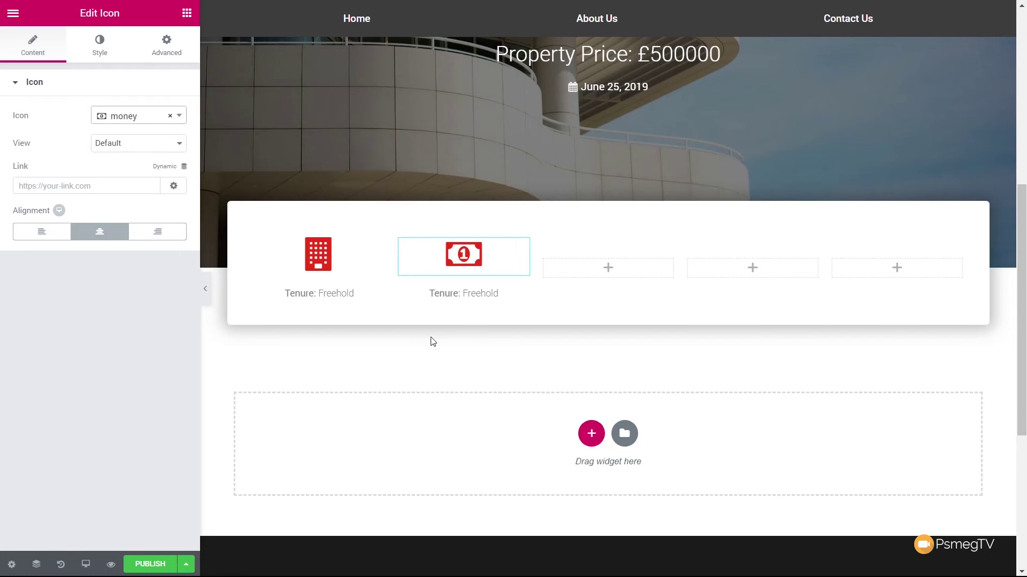
- Switch the second column heading's dynamic ACF field key to Price
left_click(512, 298)
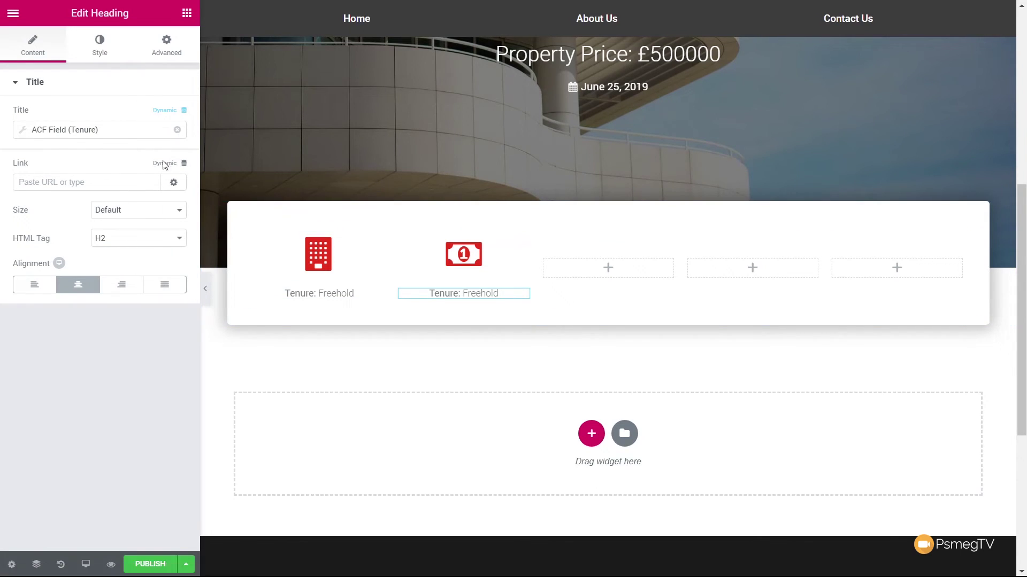
left_click(22, 131)
left_click(135, 191)
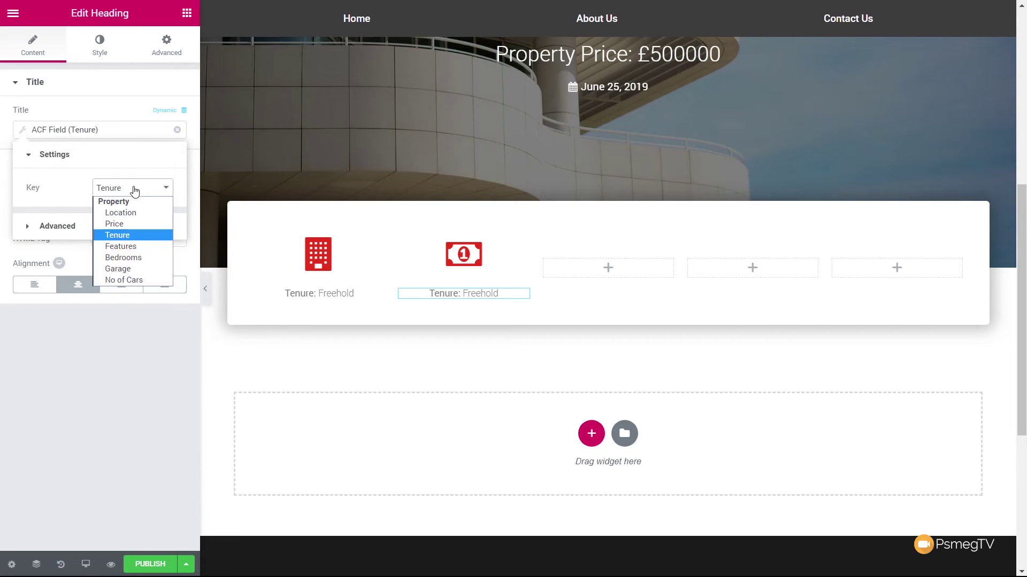
left_click(128, 224)
- Change the text before the price value to "<strong>Price: </strong>£"
left_click(74, 227)
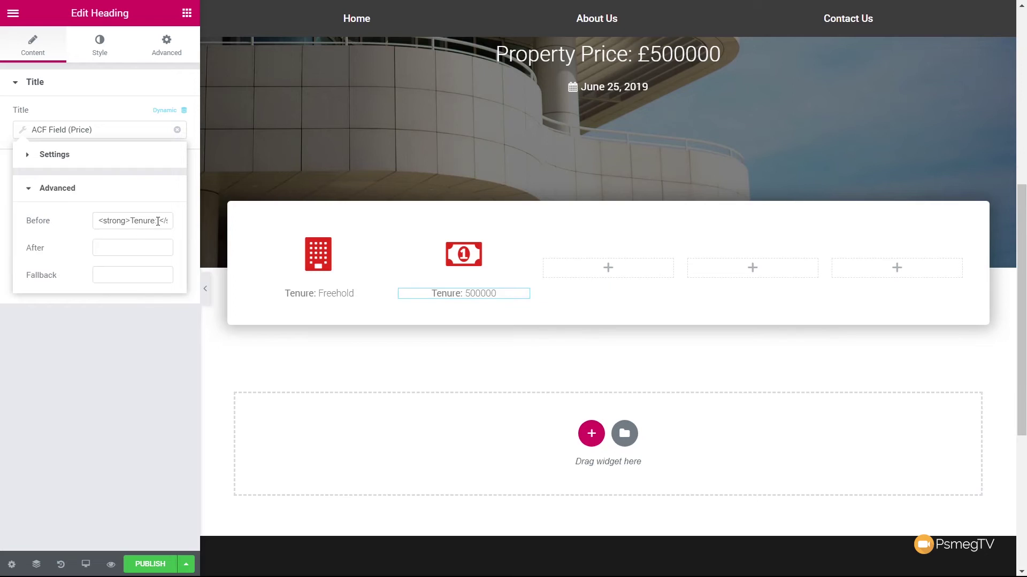
left_click_drag(155, 222, 143, 223)
type("Price")
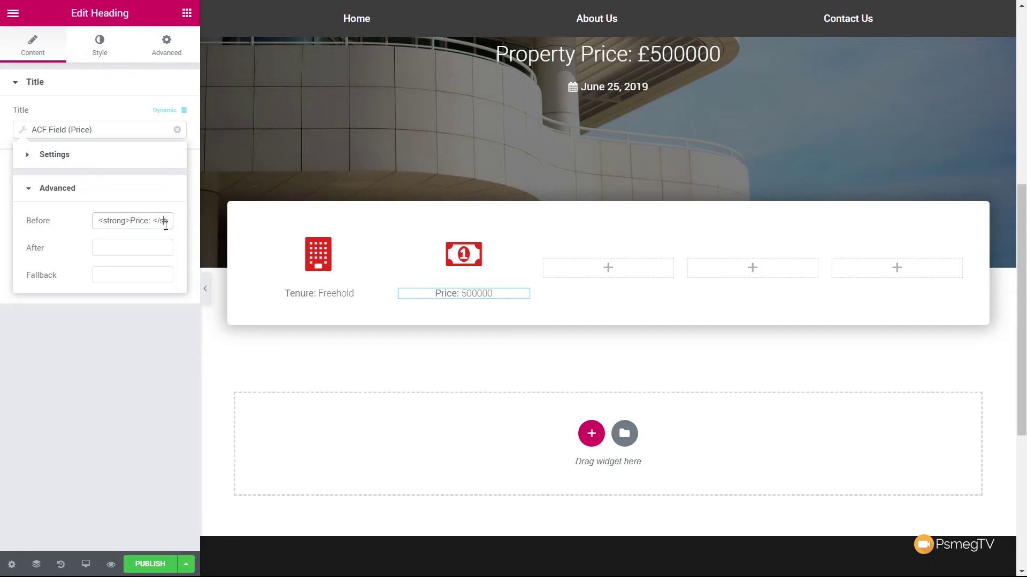
key("Right")
key("Right")
key("Right")
key("Right")
key("Right")
type("£")
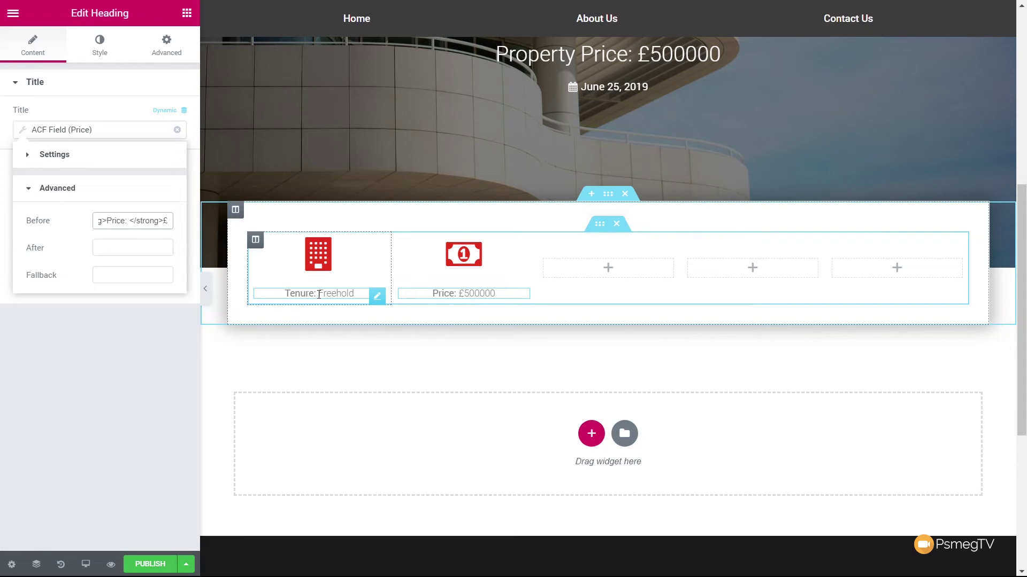
left_click(342, 301)
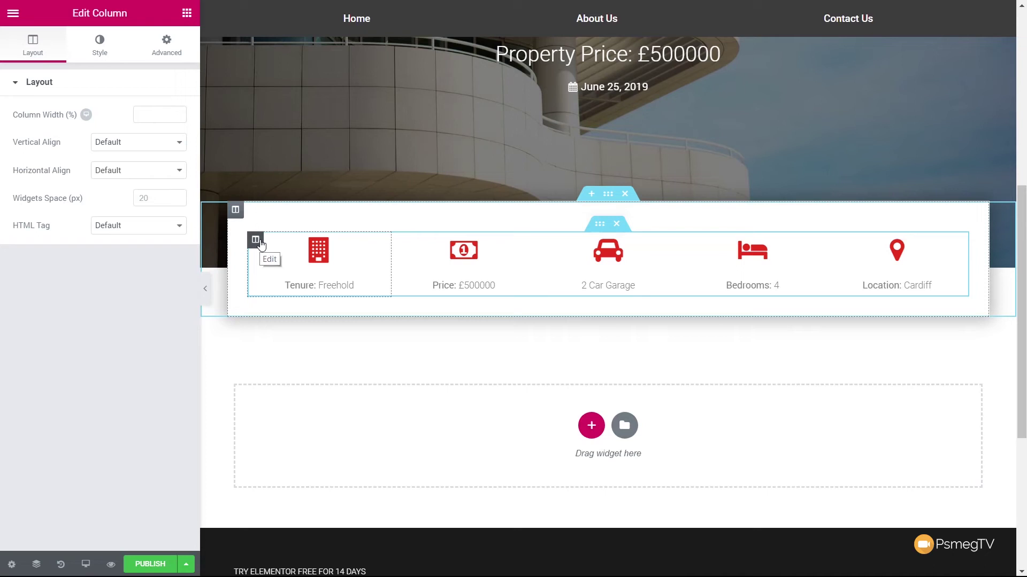
- Give the first inner column a dotted border in light grey
left_click(103, 53)
left_click(39, 186)
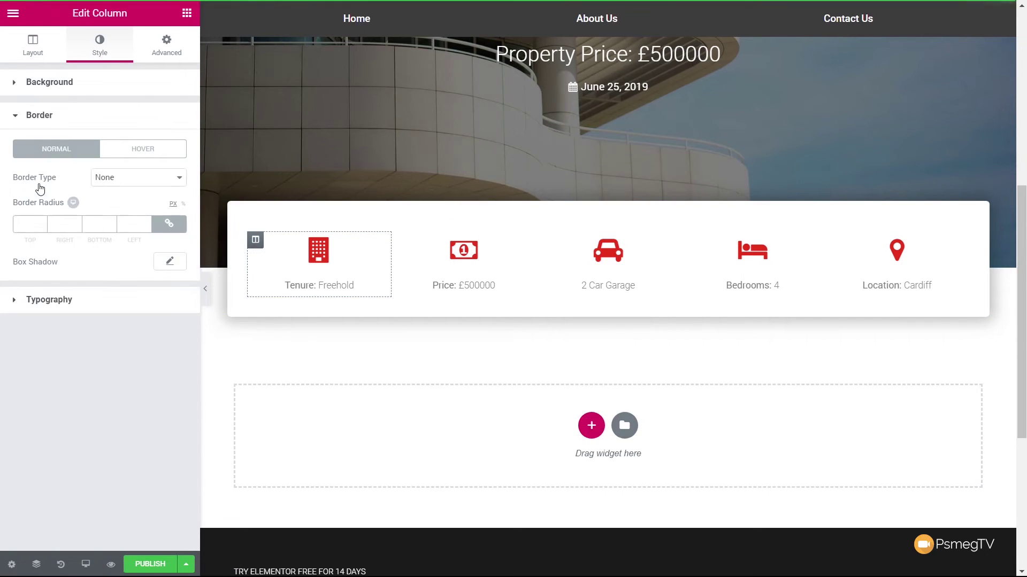
left_click(128, 184)
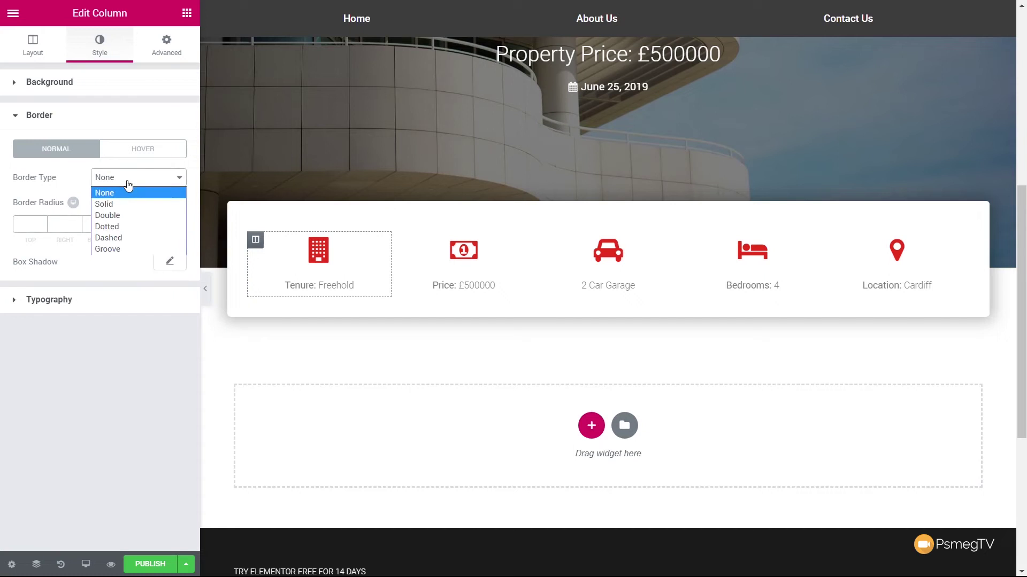
left_click(140, 226)
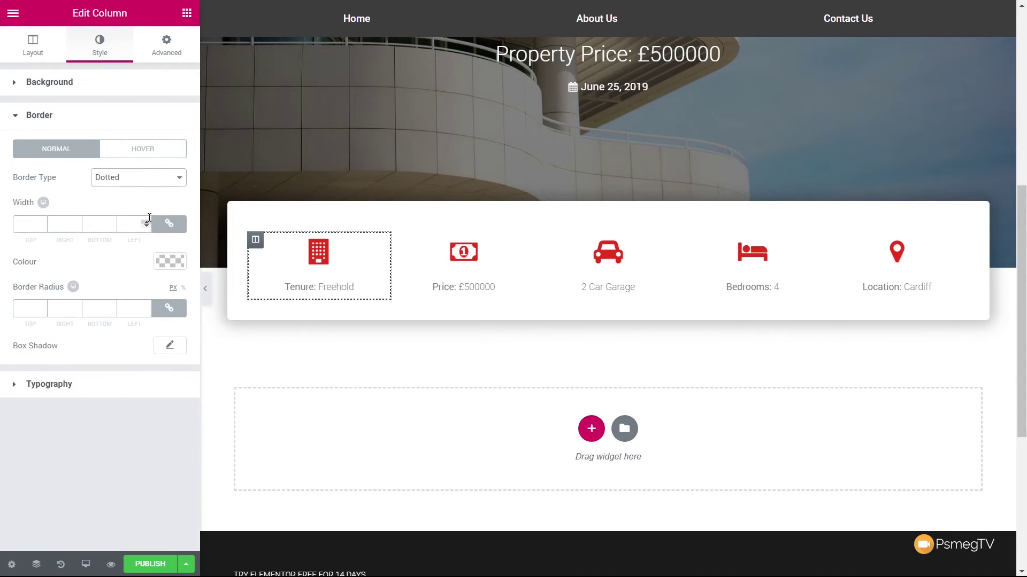
left_click(169, 261)
left_click(26, 297)
left_click(16, 294)
left_click_drag(15, 296, 15, 300)
left_click(68, 523)
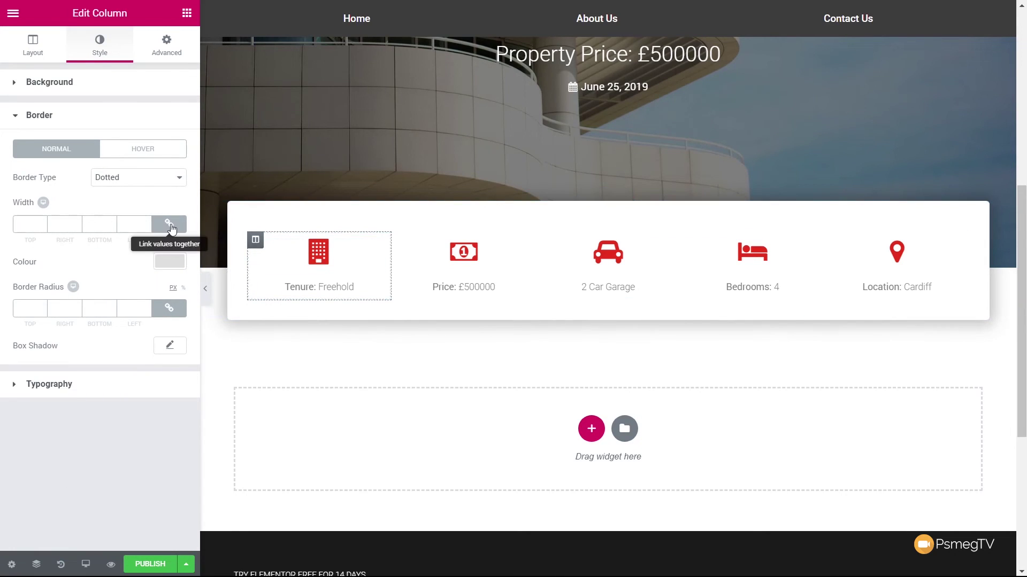
- Unlink the column's border widths and set the right width to 1, keeping the other sides at 0
left_click(169, 223)
double_click(60, 226)
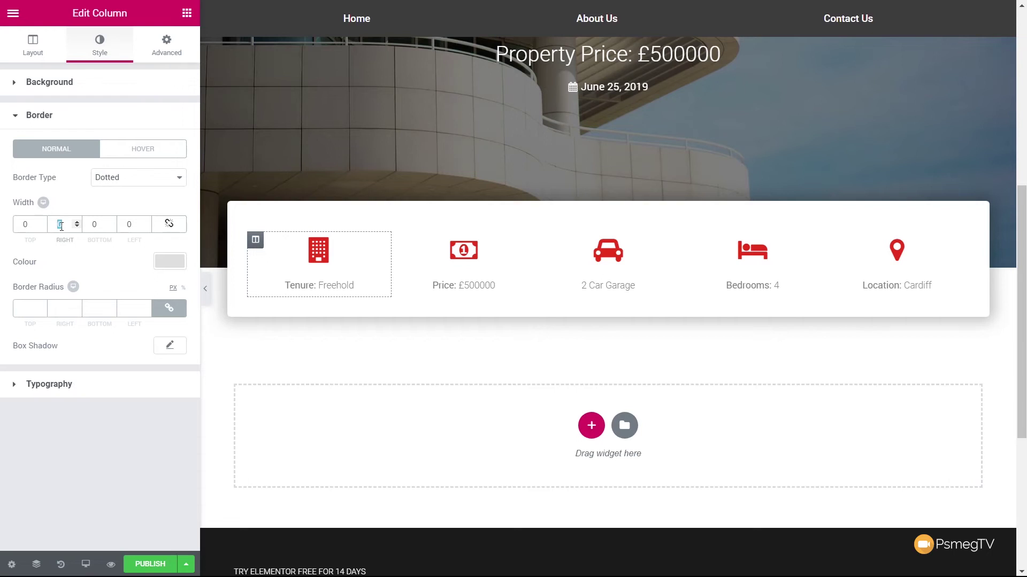
type("1")
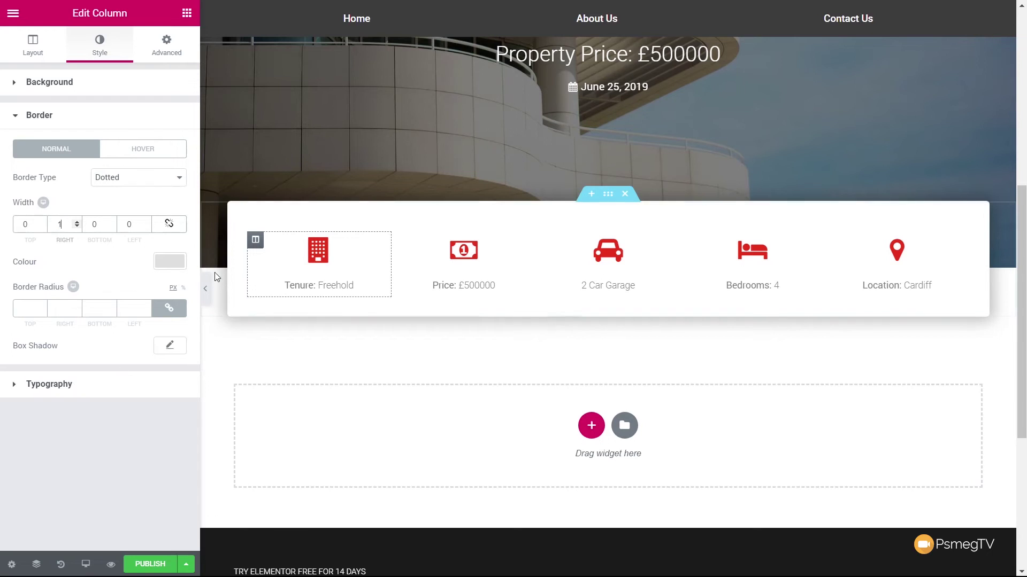
- Copy the first inner column and paste its style onto the second, third and fourth inner columns
right_click(256, 245)
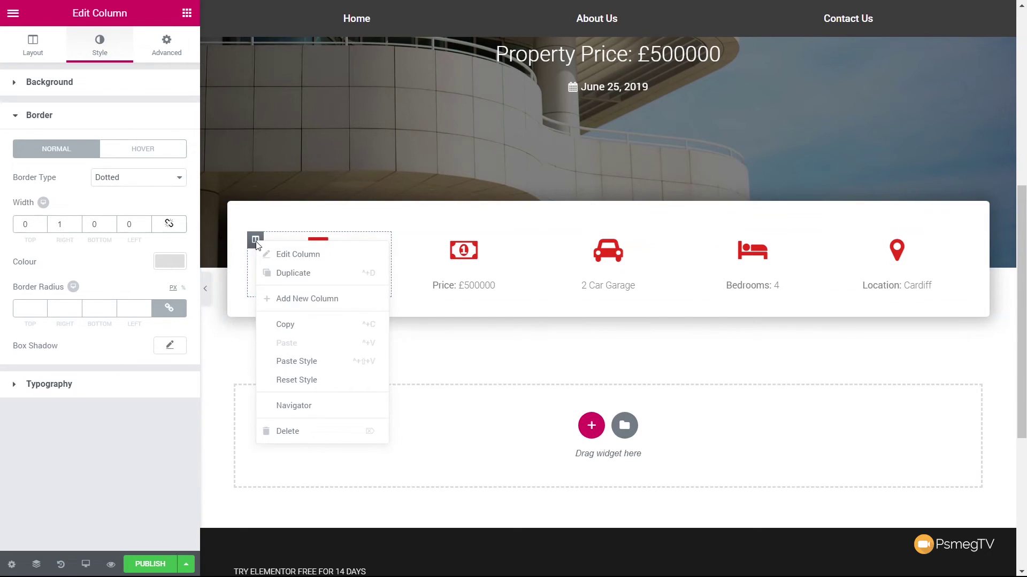
left_click(303, 333)
right_click(399, 240)
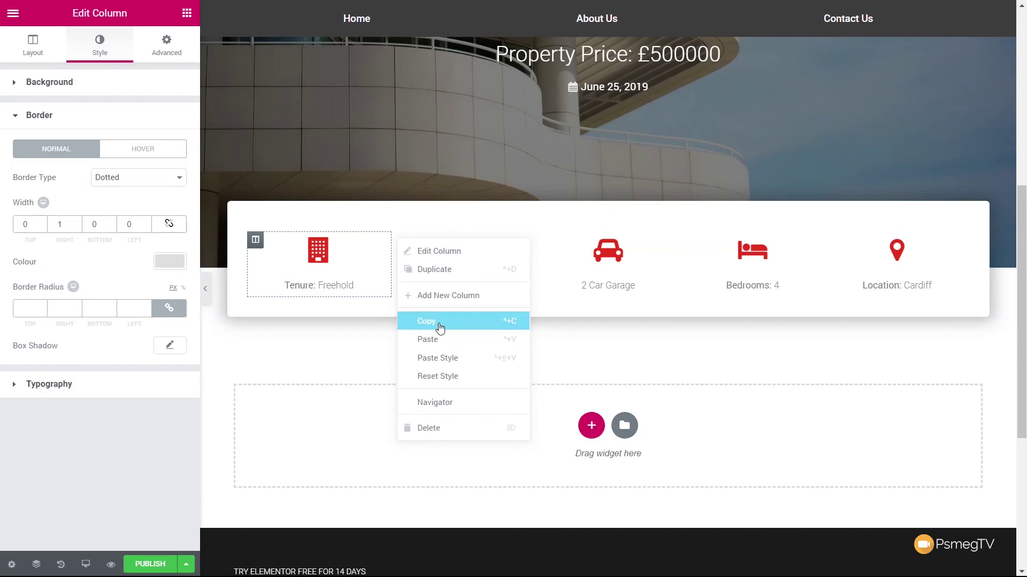
left_click(448, 358)
right_click(543, 247)
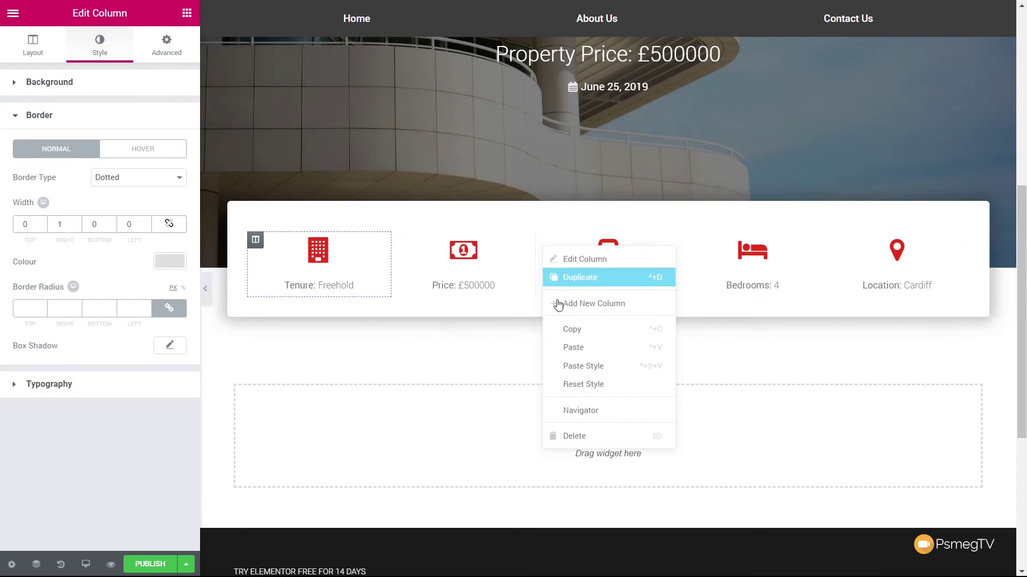
left_click(573, 365)
right_click(691, 245)
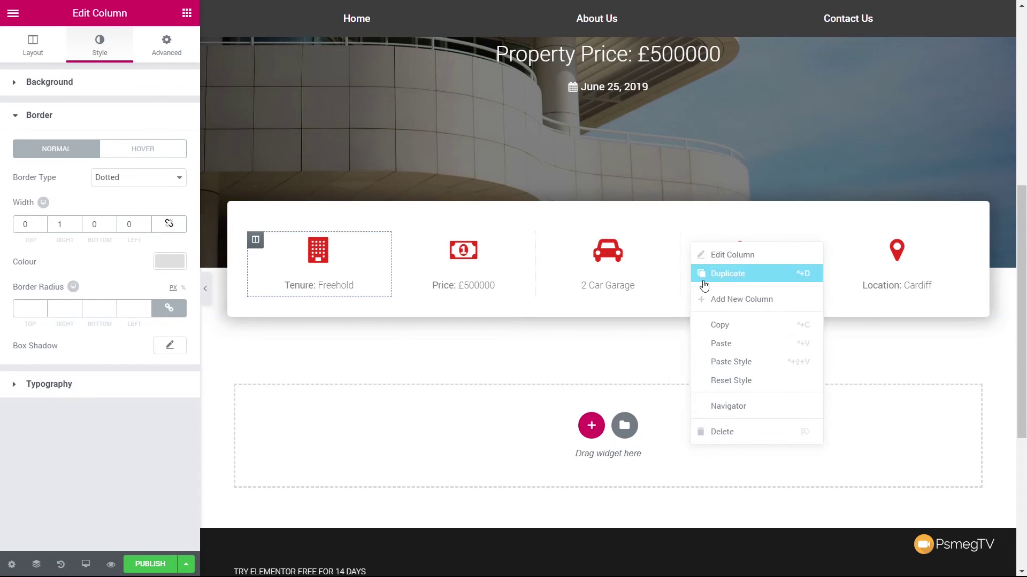
left_click(720, 361)
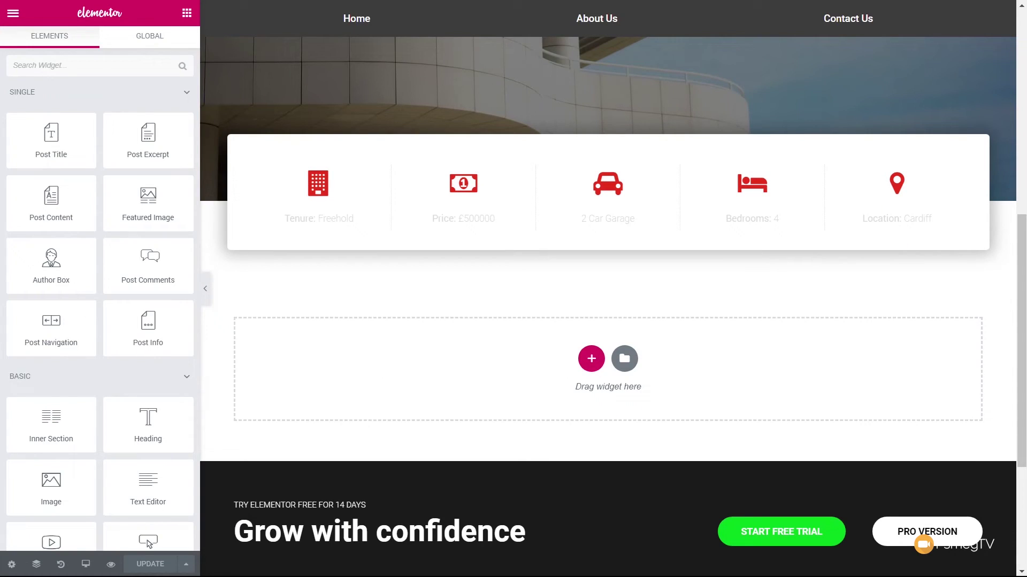
- Add a two-column section with a wide left and narrow right column below the details box, with columns gap No Gap
left_click(592, 359)
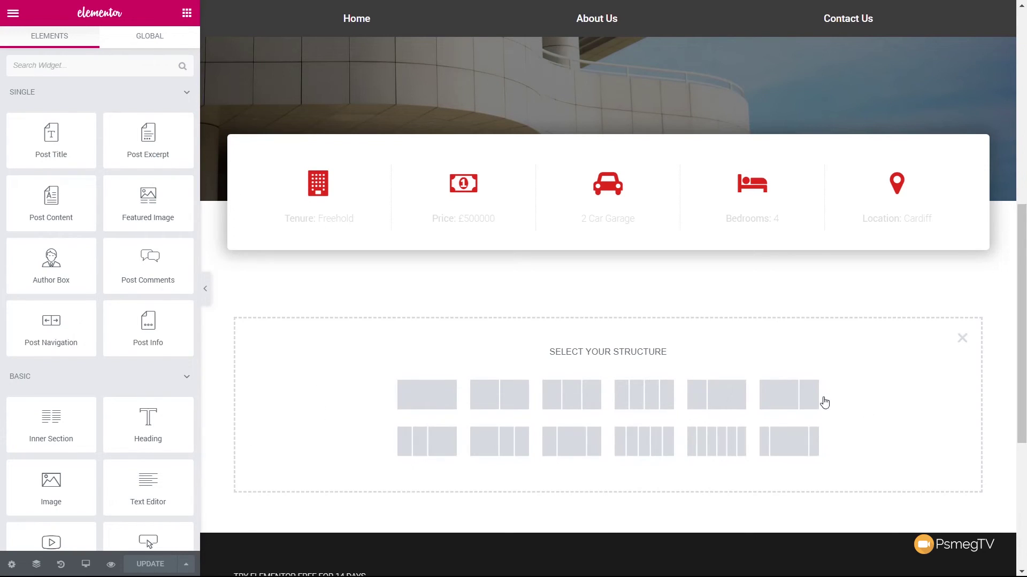
left_click(798, 399)
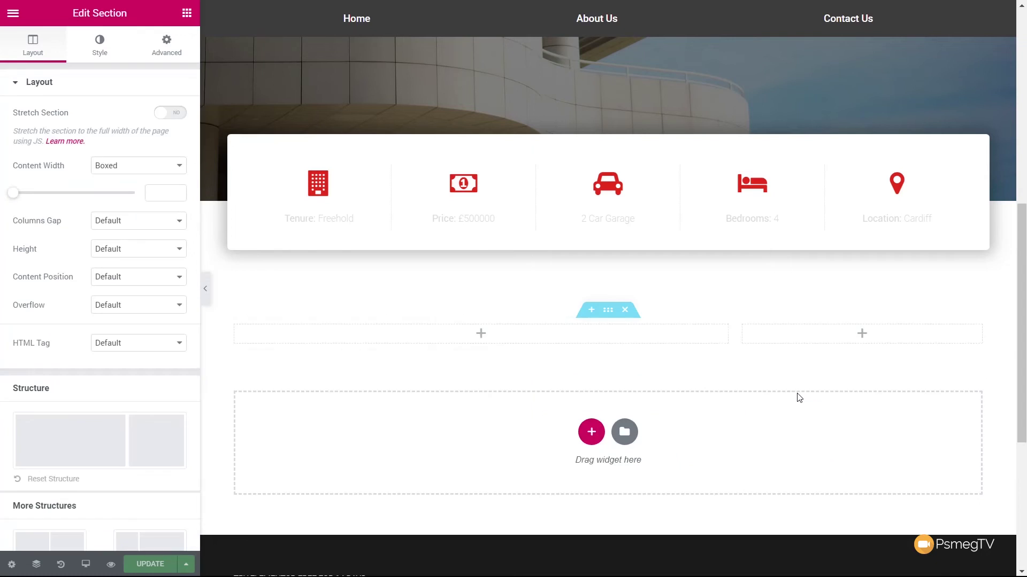
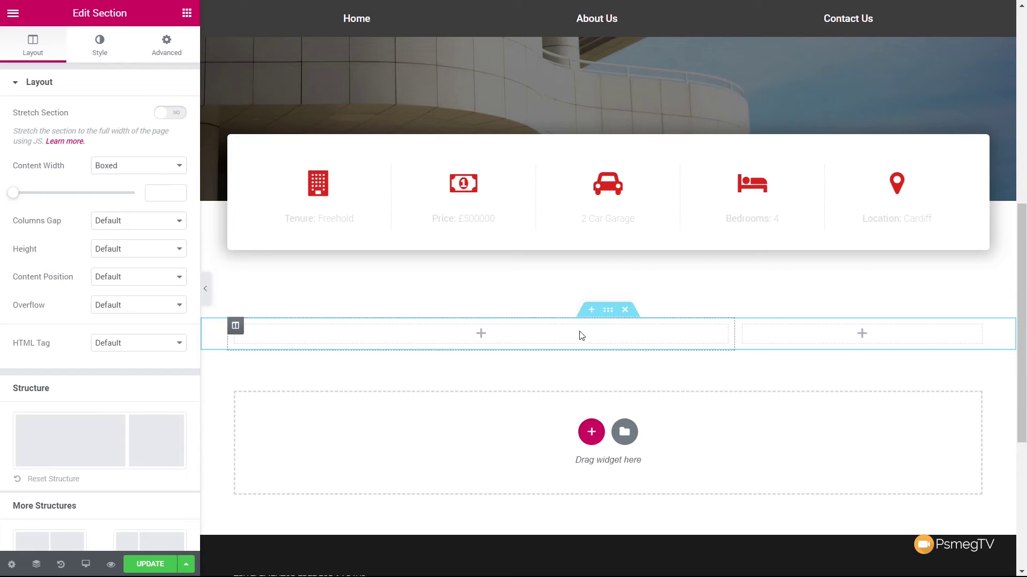
left_click(110, 227)
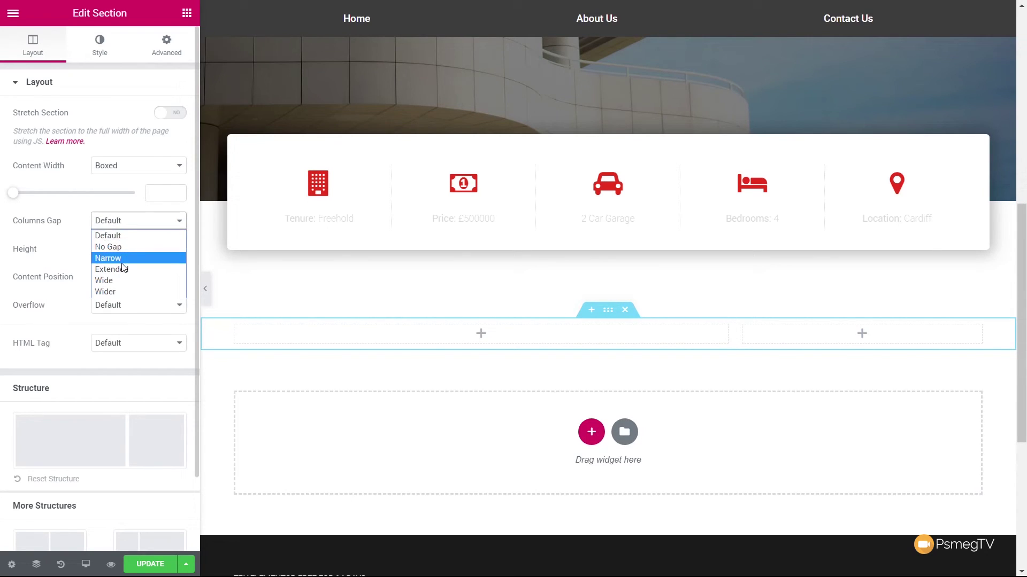
left_click(121, 247)
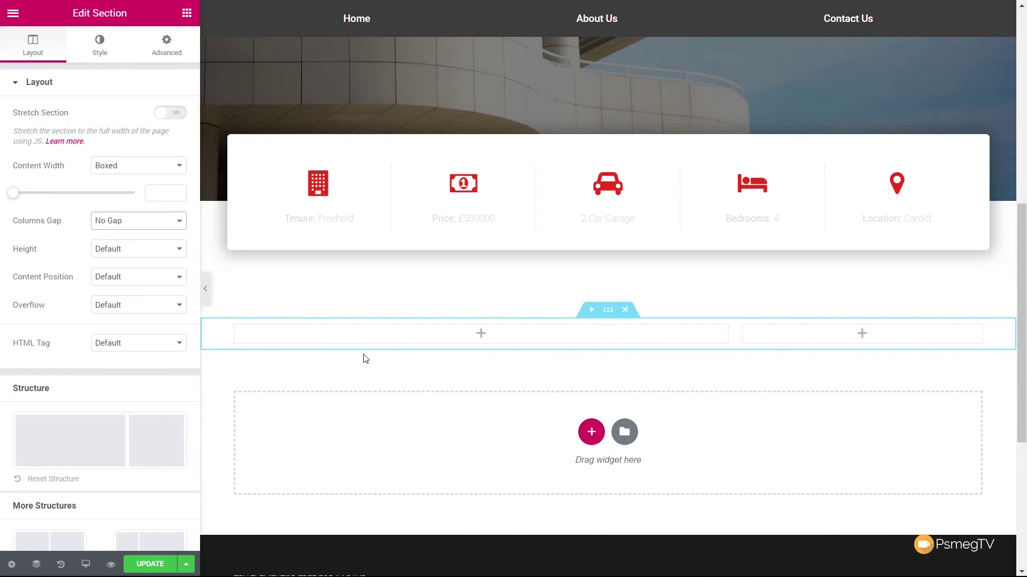
- Search the widgets for "carou" and place an Image Carousel in the new section's wide column
left_click(186, 13)
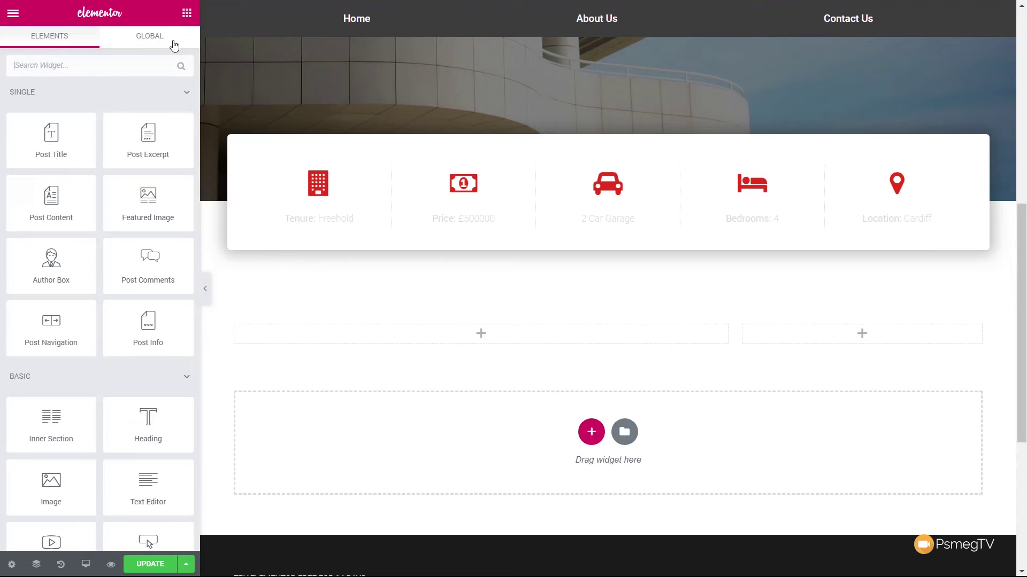
left_click(109, 64)
type("carou")
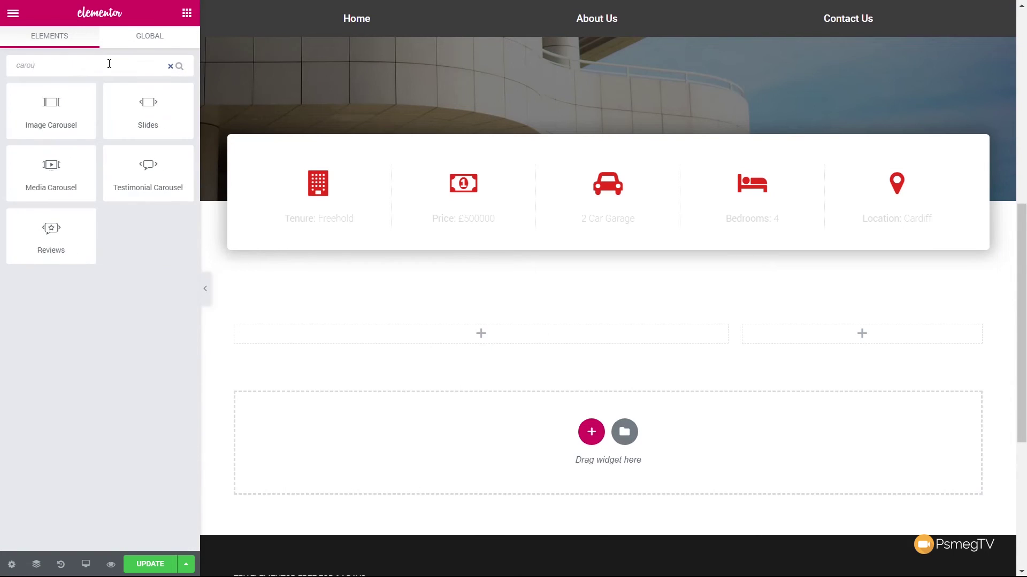
left_click_drag(42, 116, 314, 344)
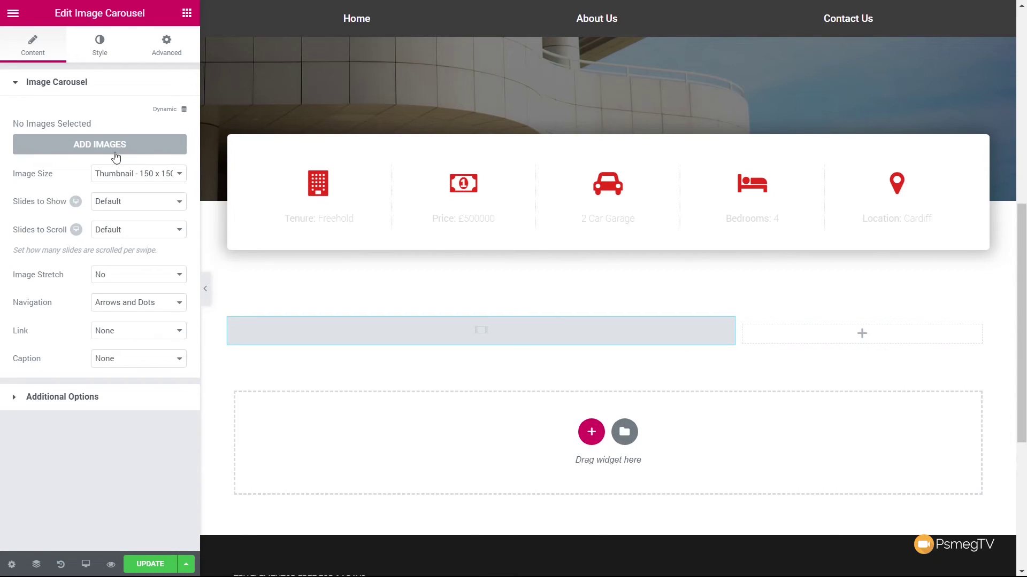
- Fill the image carousel dynamically from the ACF Gallery Field, using the Property Gallery key
left_click(184, 110)
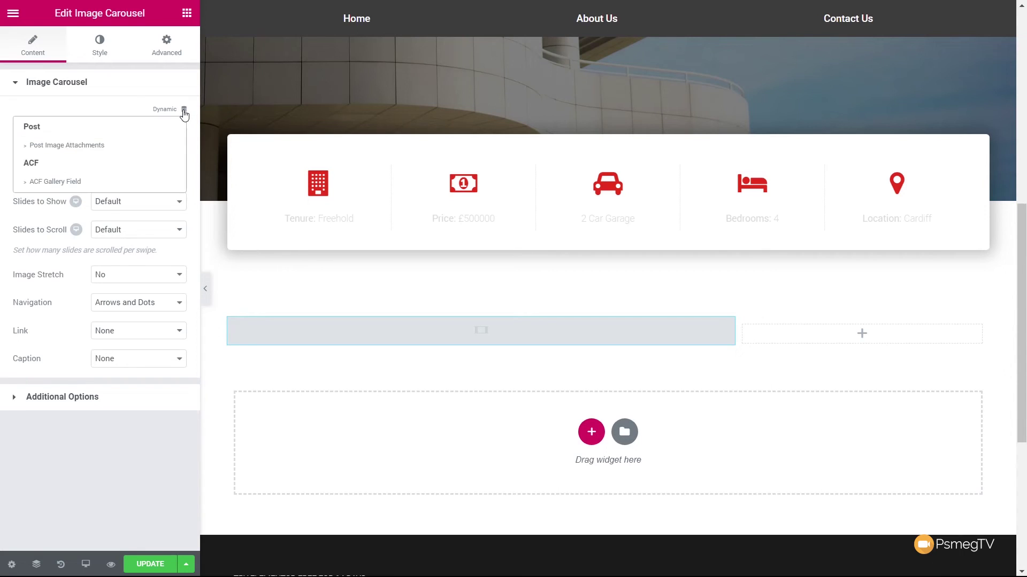
left_click(46, 183)
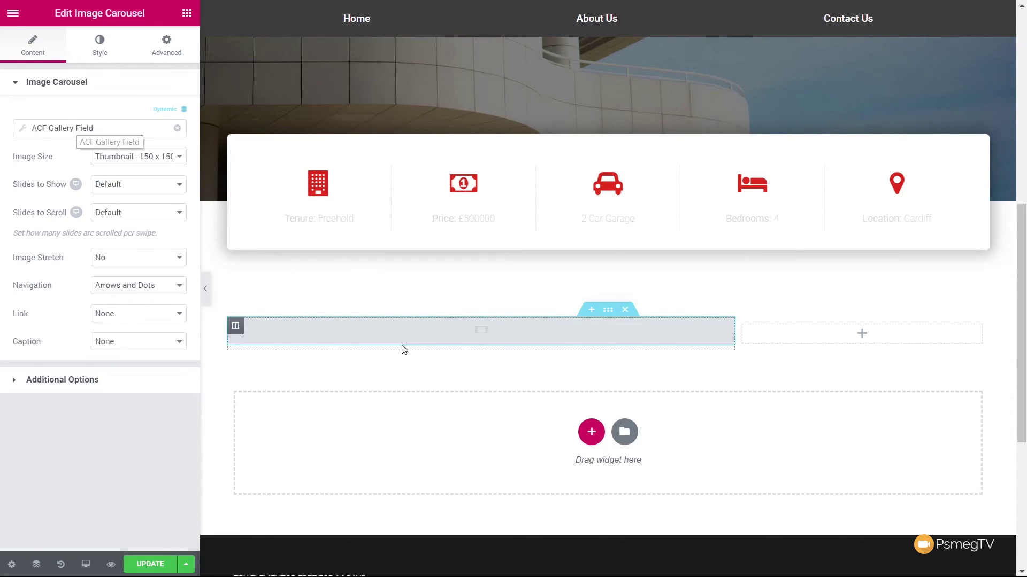
left_click(23, 129)
left_click(130, 190)
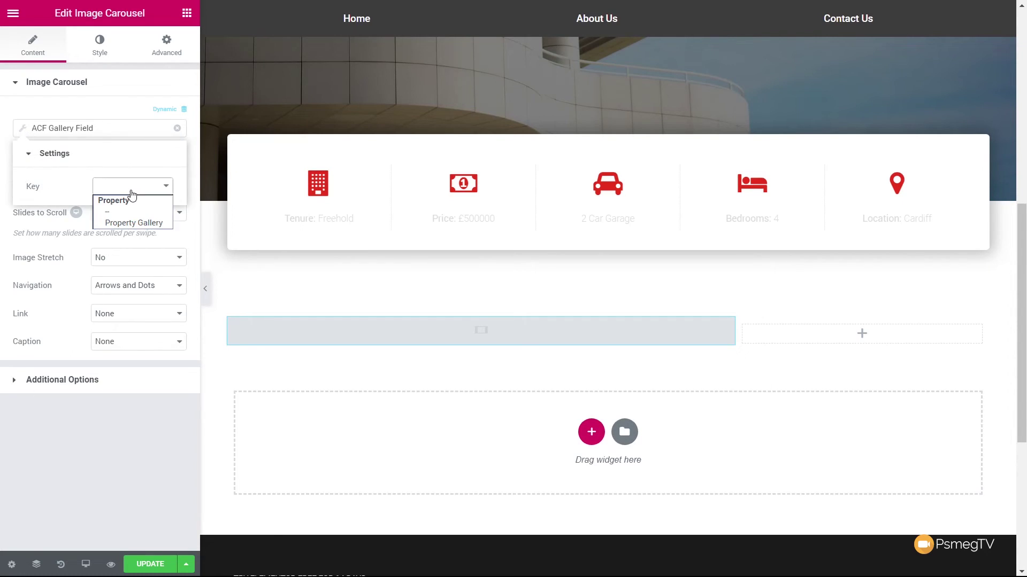
left_click(134, 223)
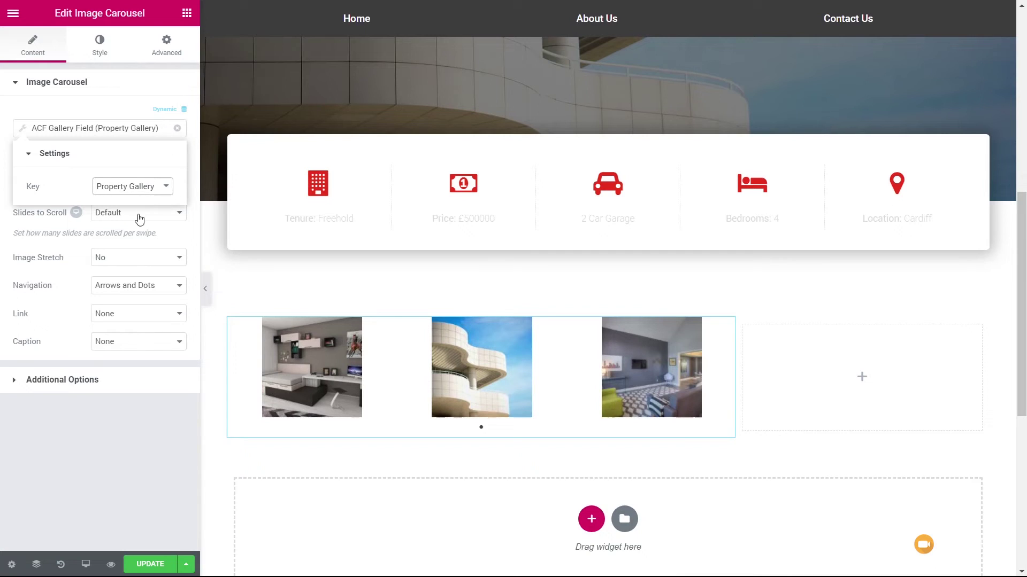
left_click(111, 451)
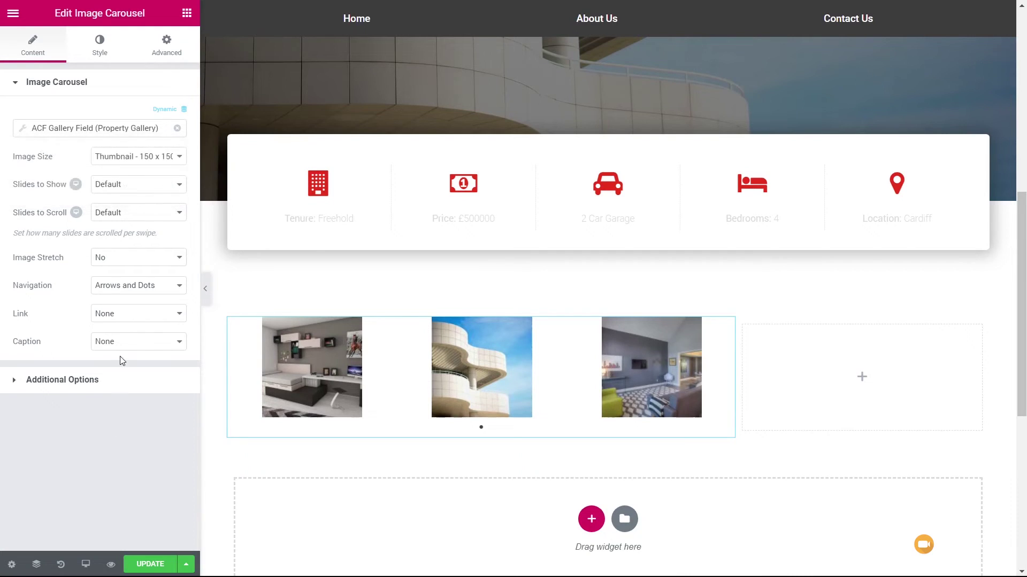
- Set the carousel's image size to Medium Large - 768 x 0 and show 2 slides at once
left_click(131, 162)
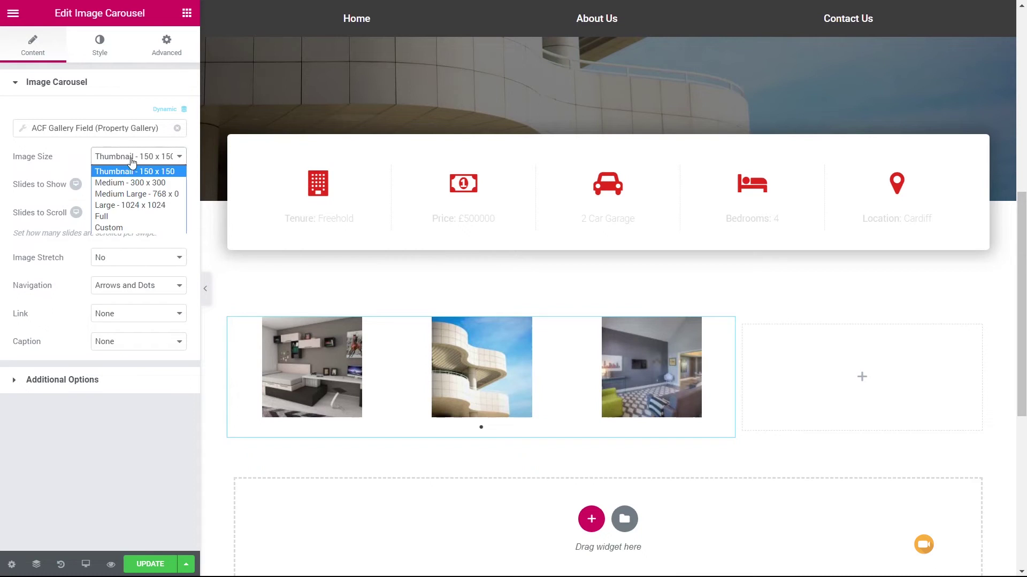
left_click(125, 193)
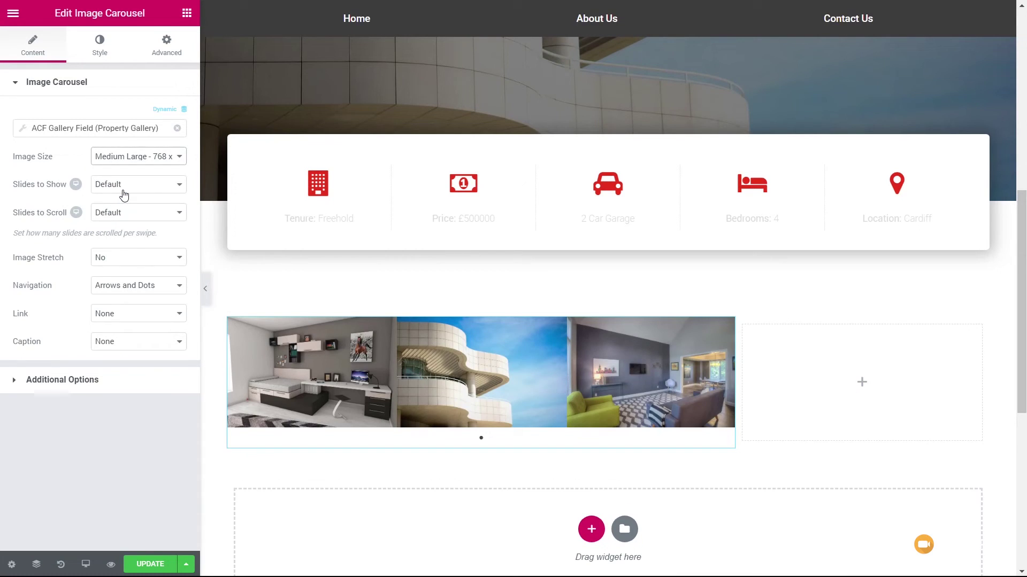
left_click(122, 186)
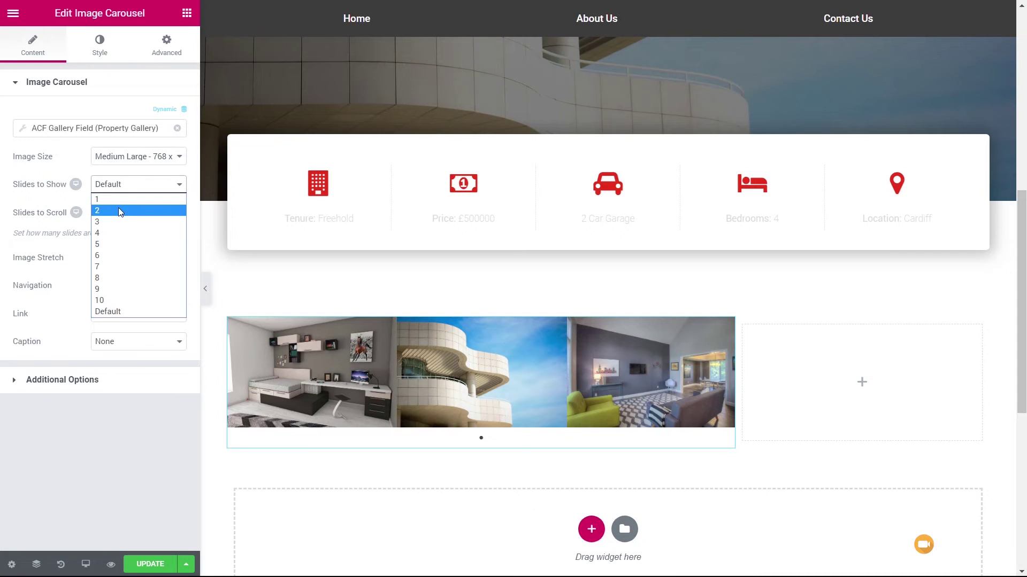
left_click(117, 208)
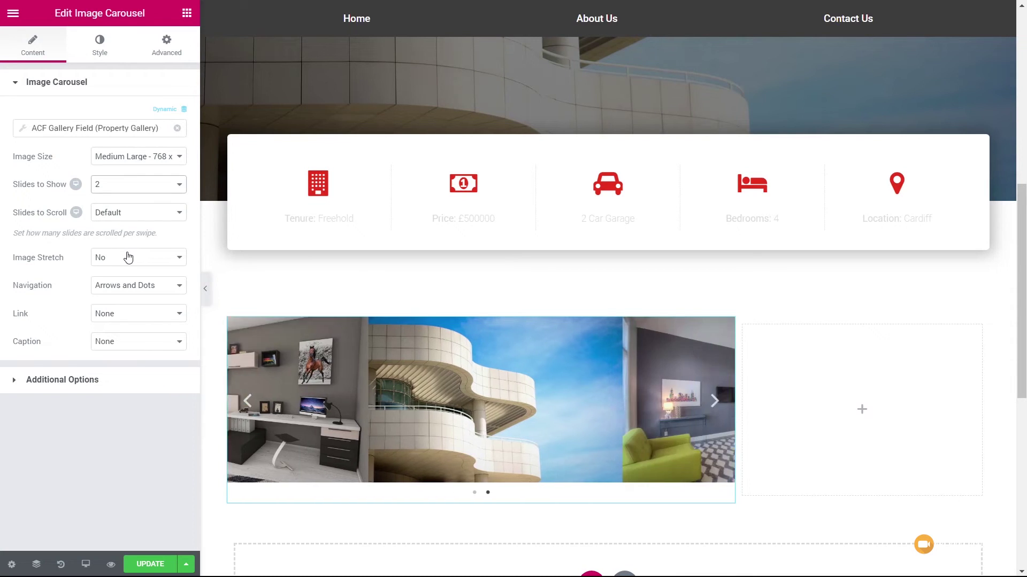
- Set the carousel's navigation to Arrows only and link its images to Media File
left_click(116, 287)
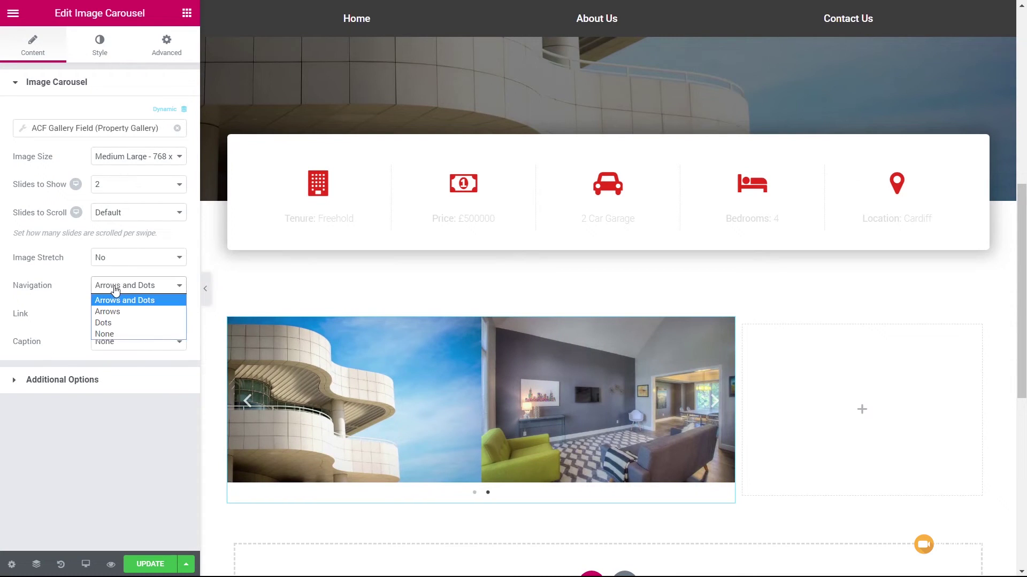
left_click(118, 313)
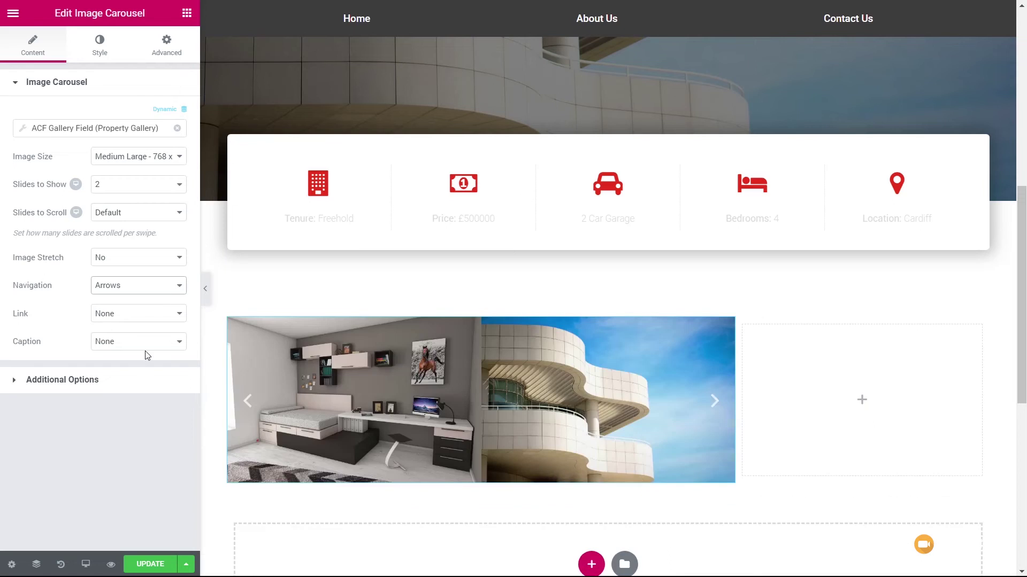
left_click(137, 316)
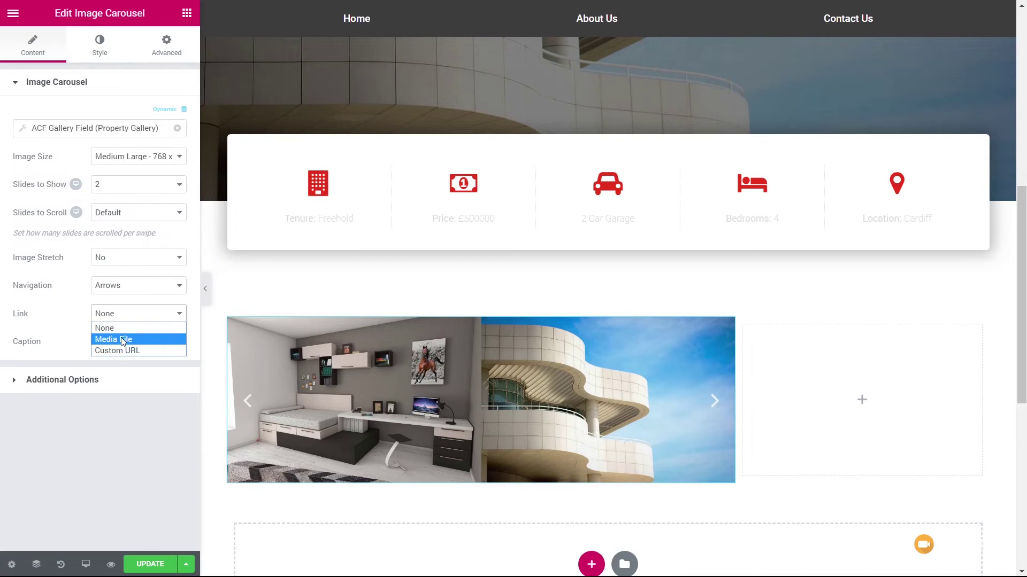
left_click(125, 339)
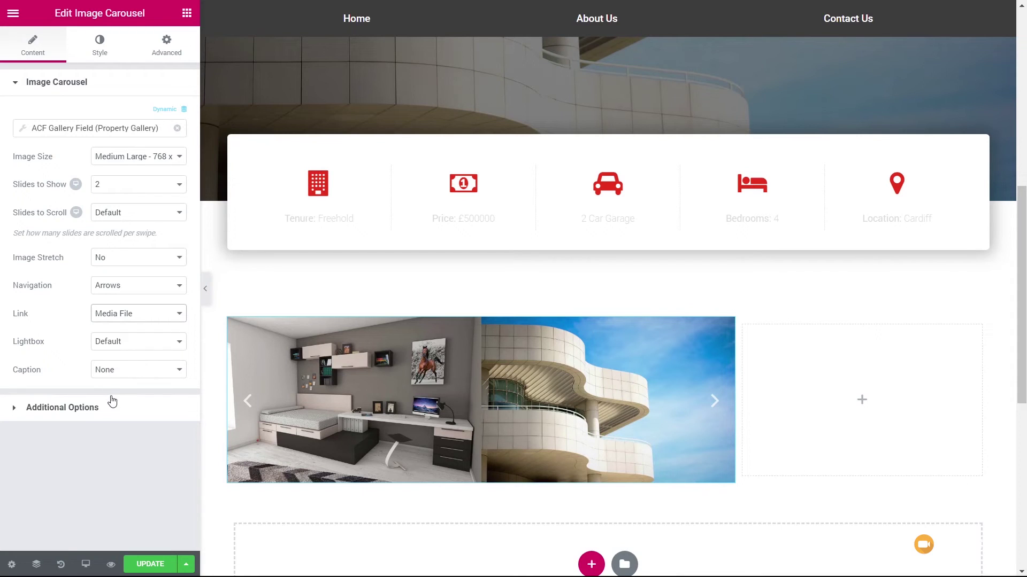
- Set the spacing between the carousel images to Custom at 20
left_click(99, 56)
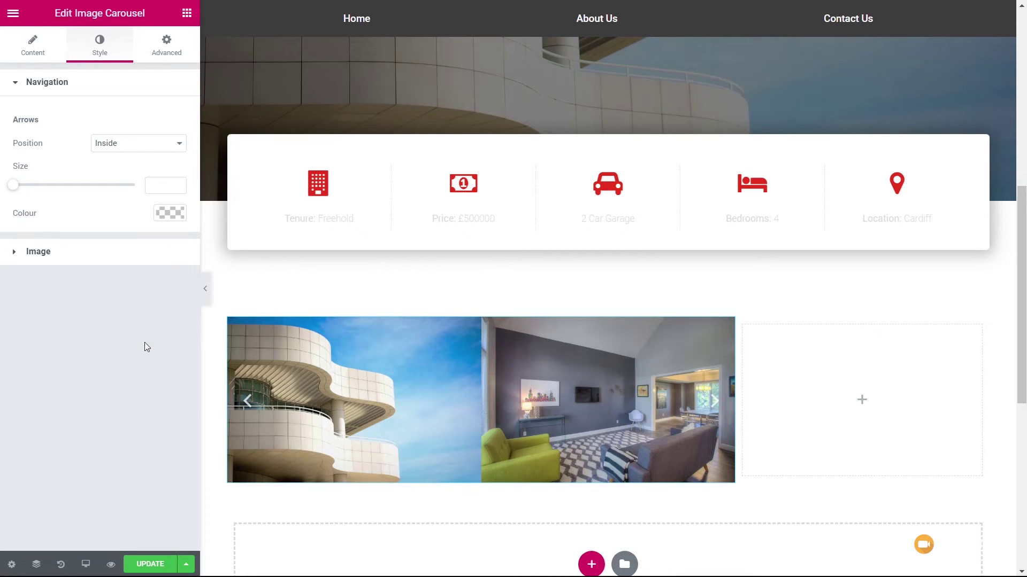
left_click(48, 258)
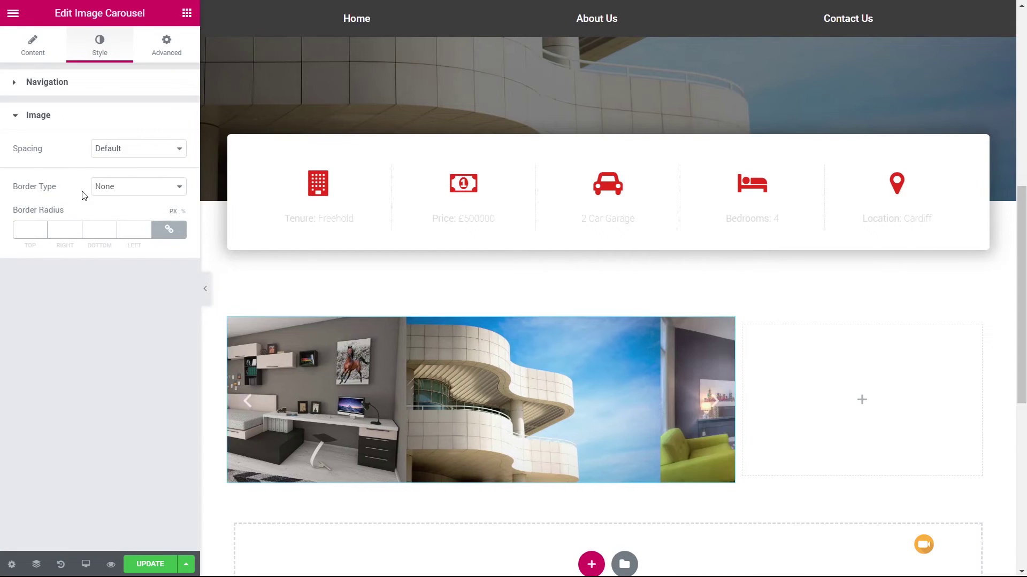
left_click(113, 150)
left_click(111, 172)
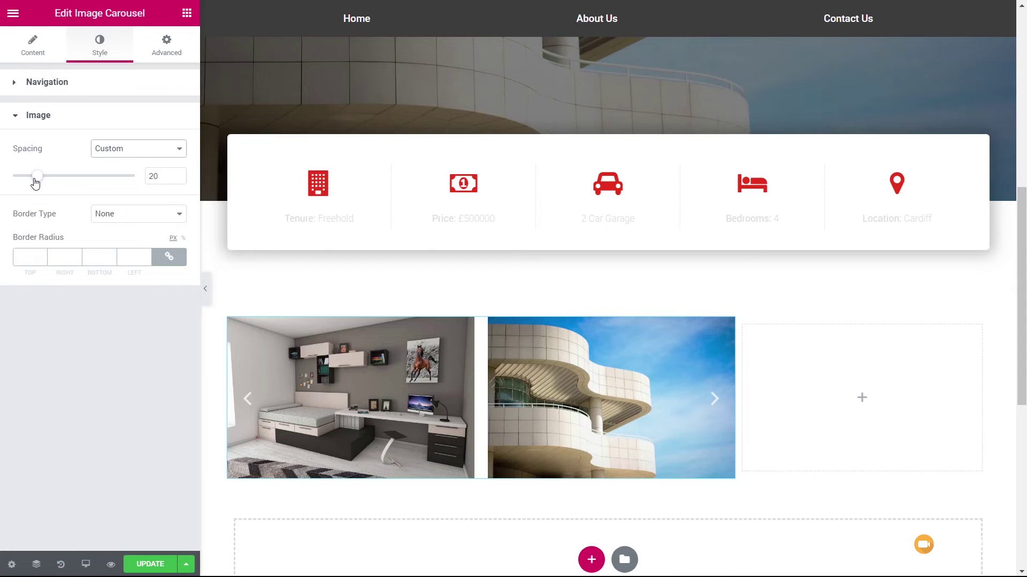
- Add a Heading below the image carousel and change its title to "Property Details"
left_click(187, 13)
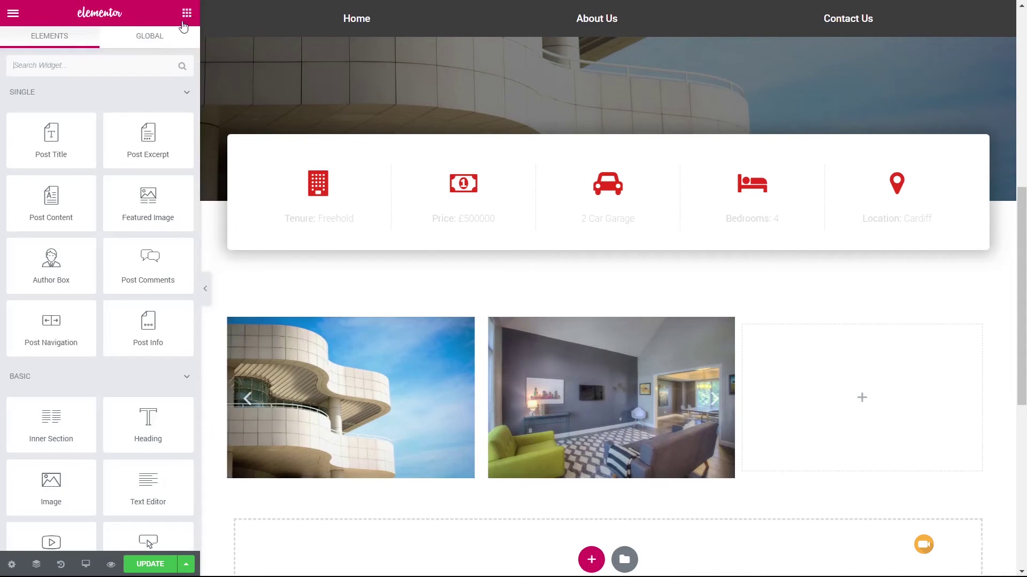
left_click_drag(128, 422, 294, 512)
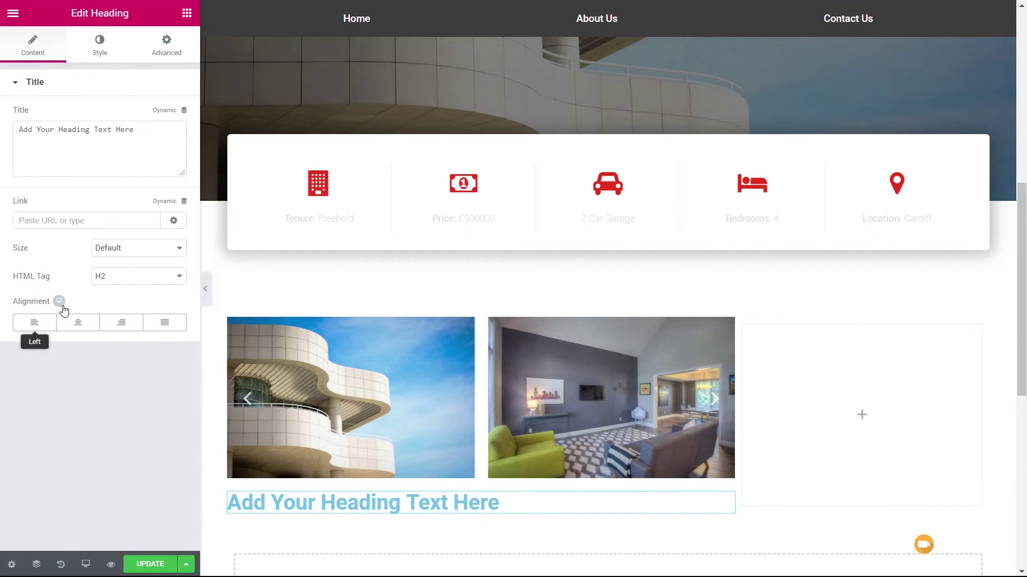
left_click_drag(136, 130, 18, 130)
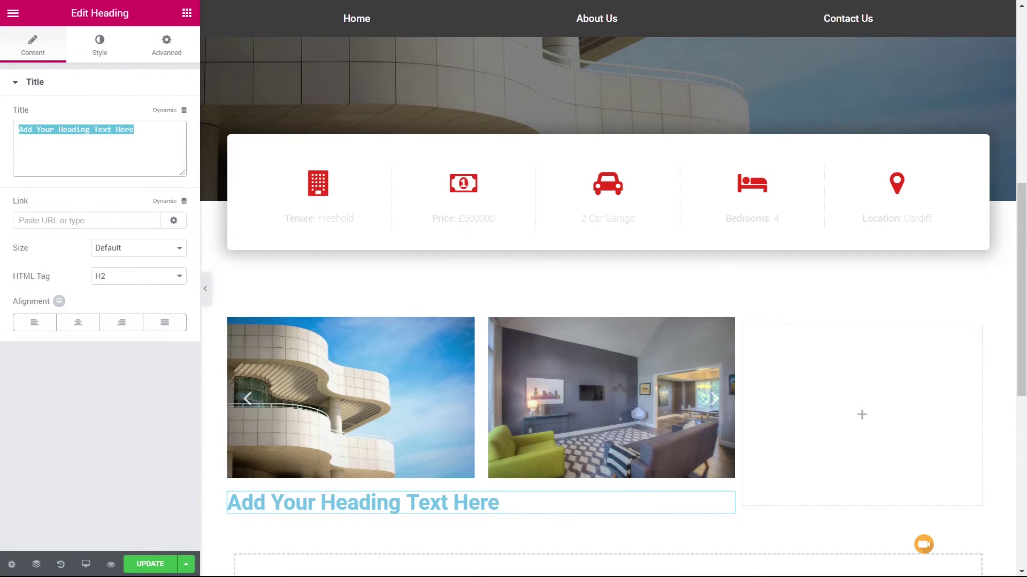
type("Property Details")
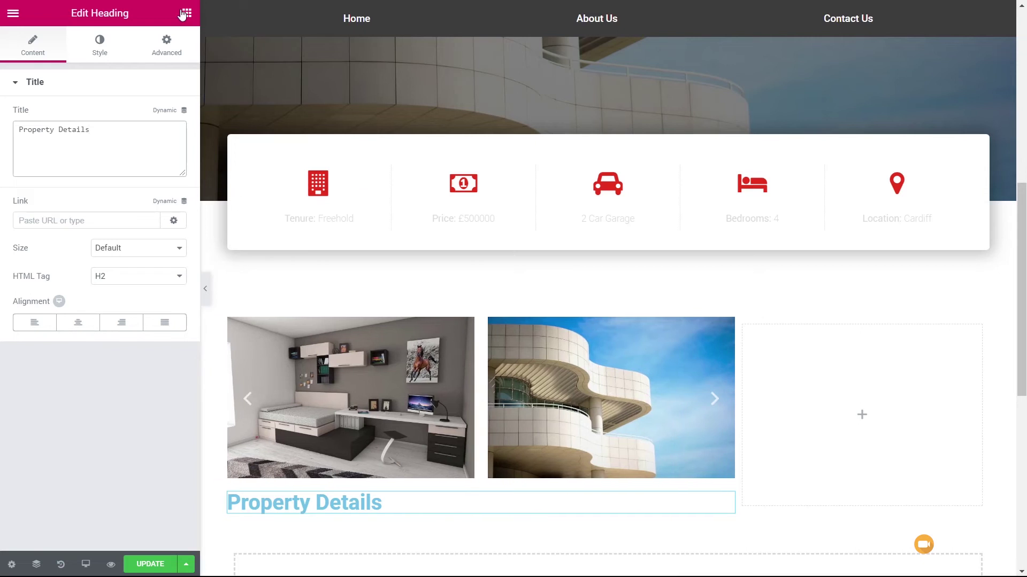
- Add a Divider below the Property Details heading and reduce its gap to 3
left_click(182, 15)
scroll(78, 476, "down", 5)
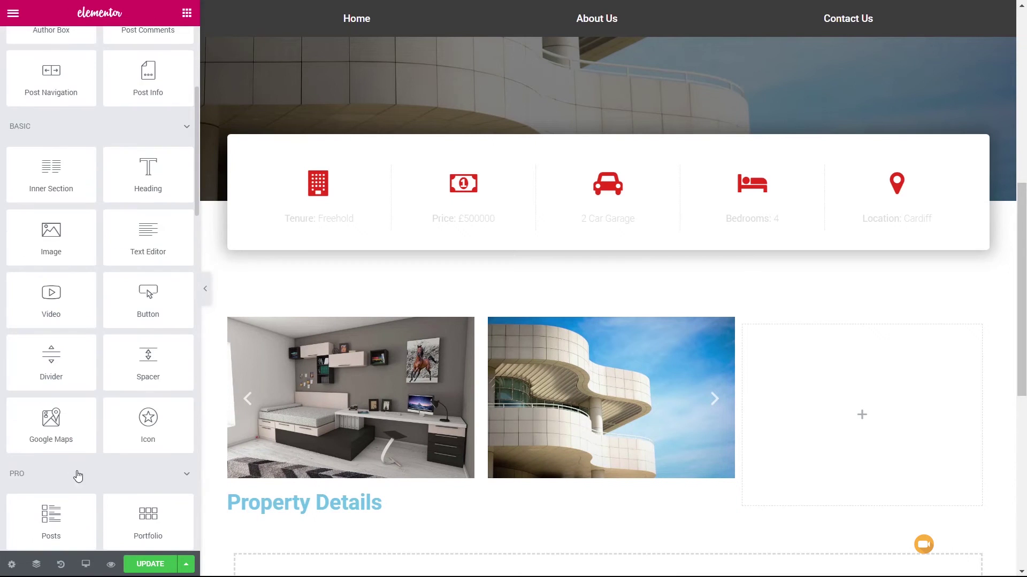
left_click_drag(51, 359, 264, 518)
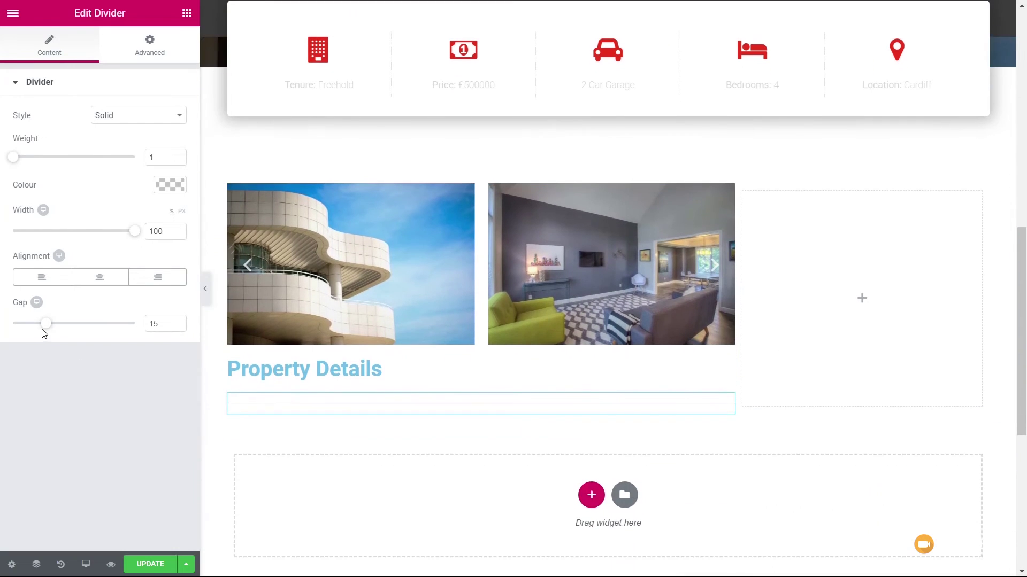
left_click_drag(42, 329, 16, 330)
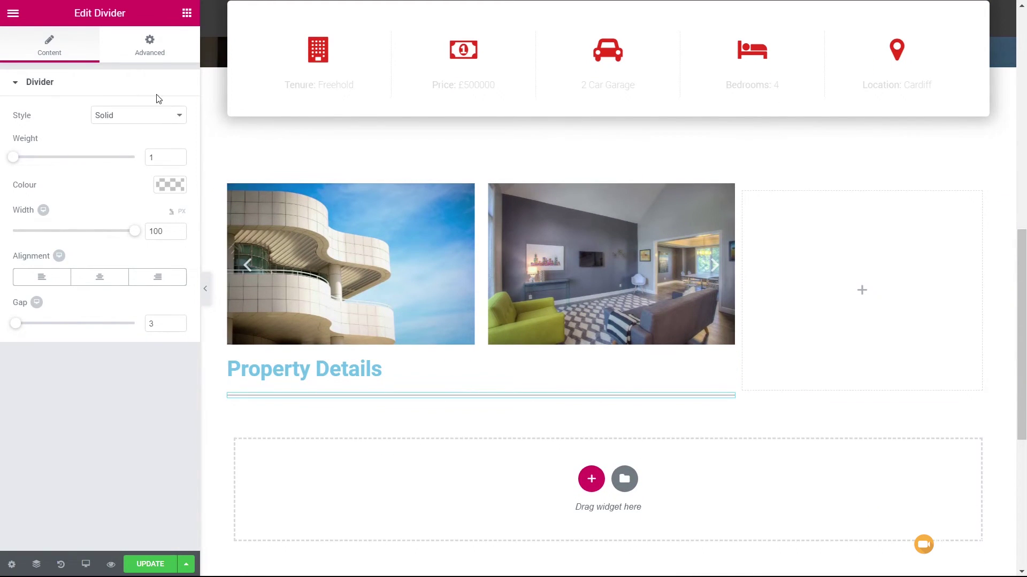
- Add the Post Content widget below the divider and review the property description down to its end
left_click(187, 14)
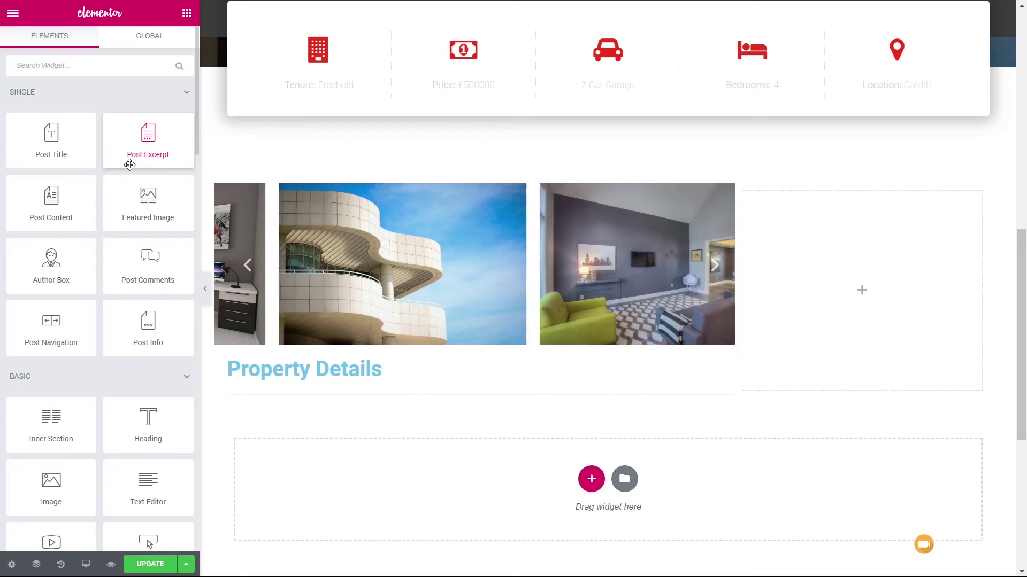
left_click_drag(37, 199, 340, 400)
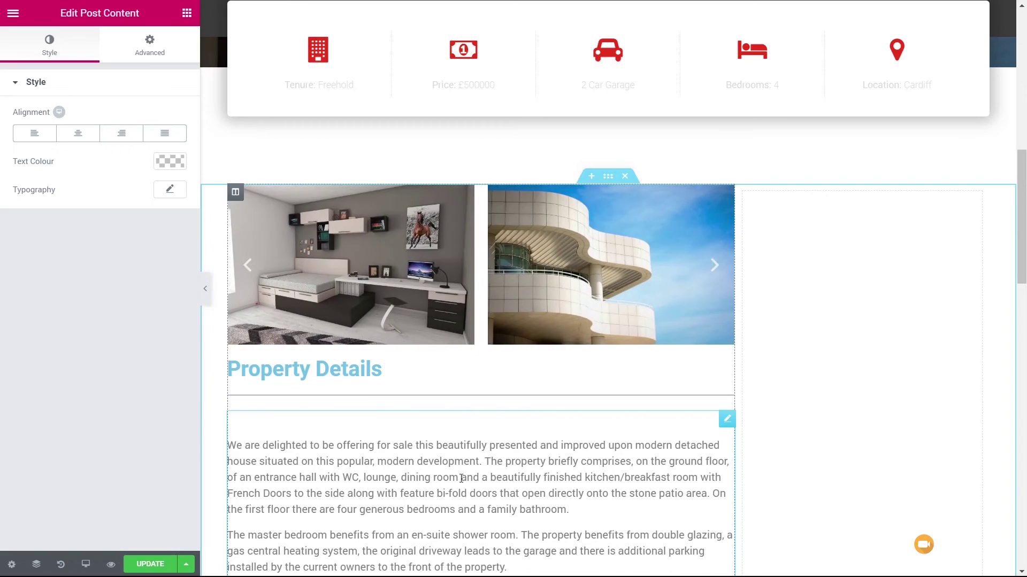
scroll(461, 479, "down", 15)
scroll(461, 484, "down", 3)
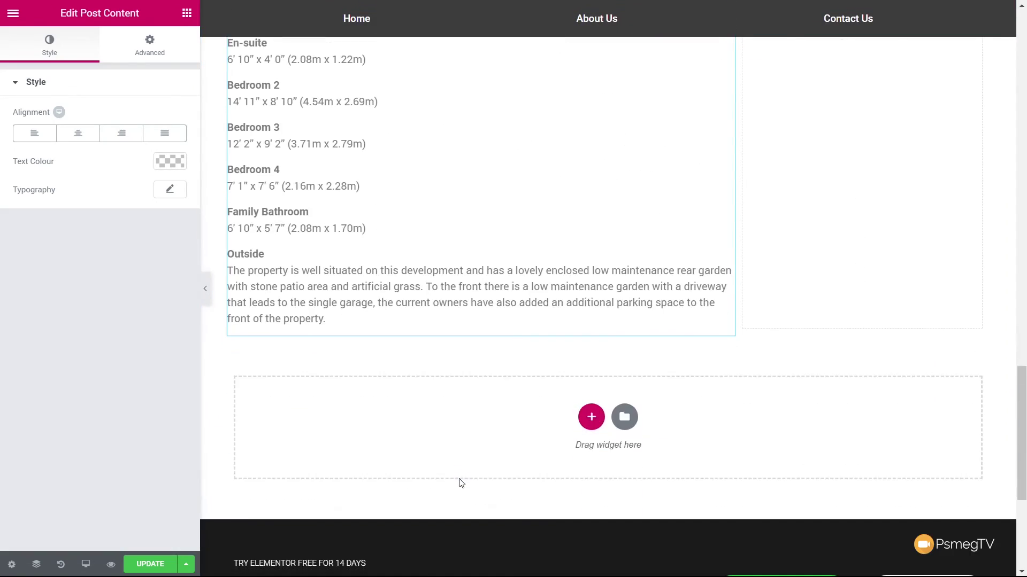
scroll(459, 482, "up", 12)
scroll(461, 484, "up", 3)
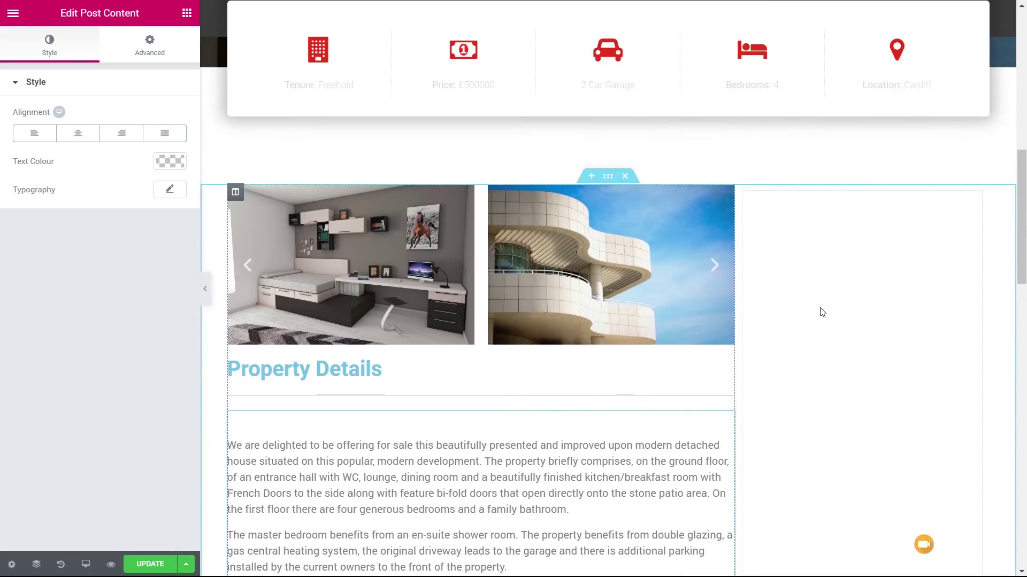
- Place a Google Maps widget in the empty narrow column beside the image carousel
left_click(182, 11)
scroll(124, 244, "down", 3)
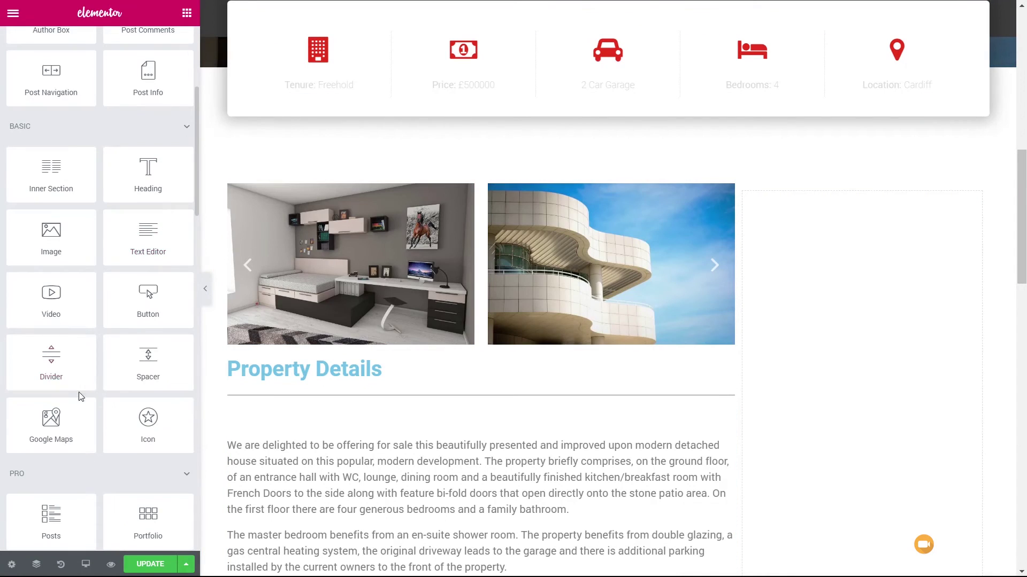
left_click_drag(51, 425, 911, 426)
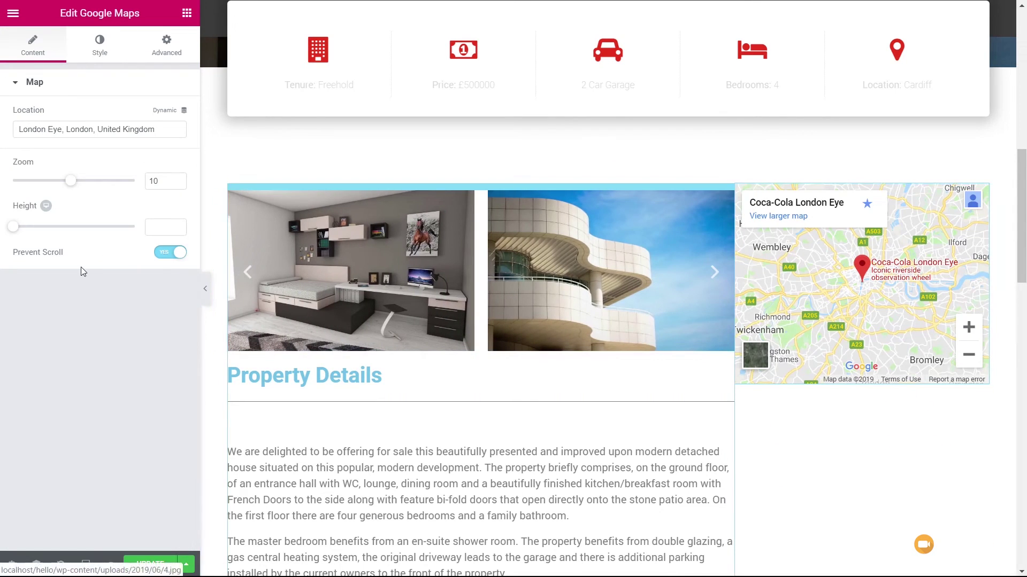
- Fill the map's location dynamically from an ACF Field, using the Location key
left_click(184, 112)
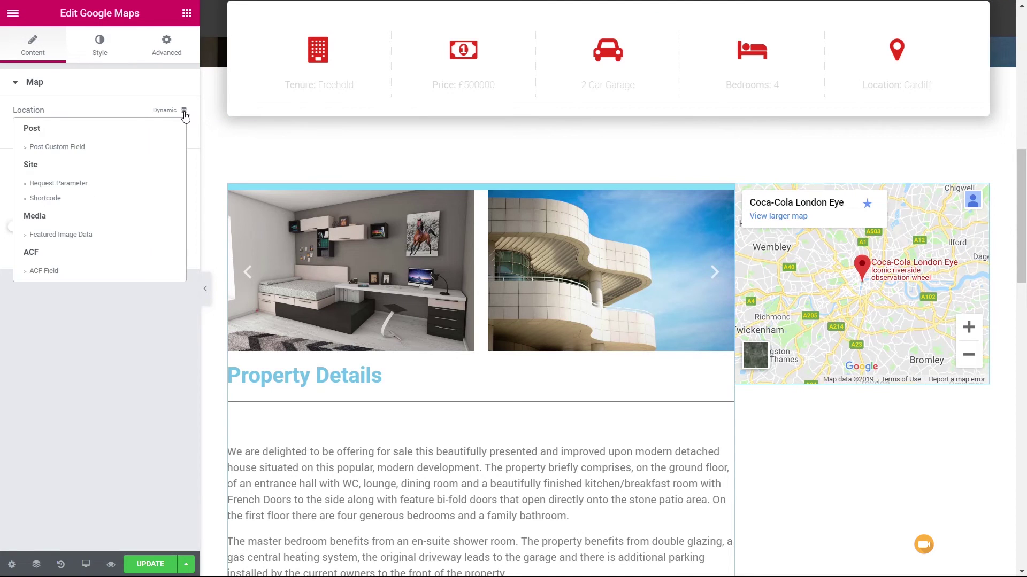
left_click(57, 271)
left_click(23, 132)
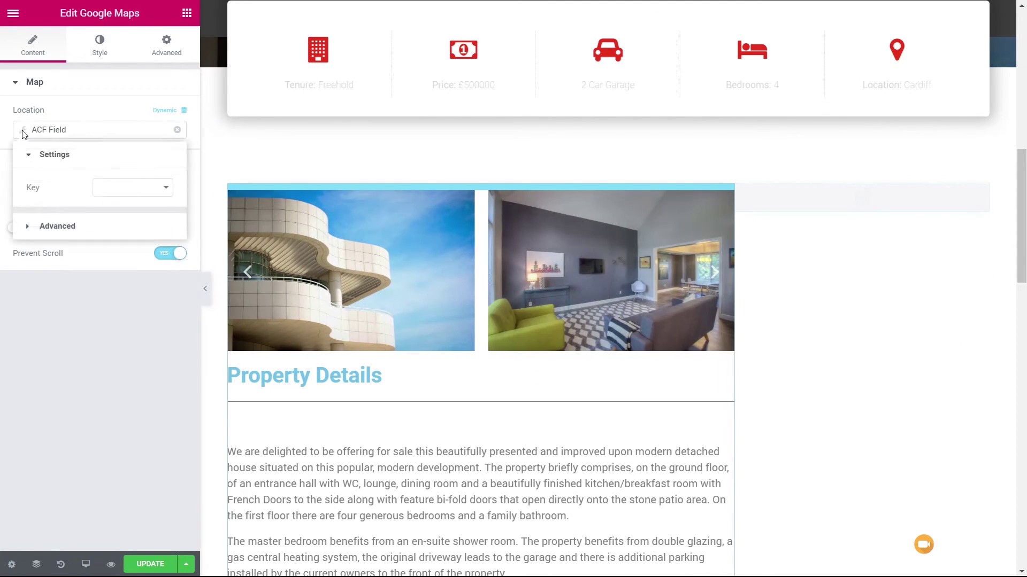
left_click(133, 193)
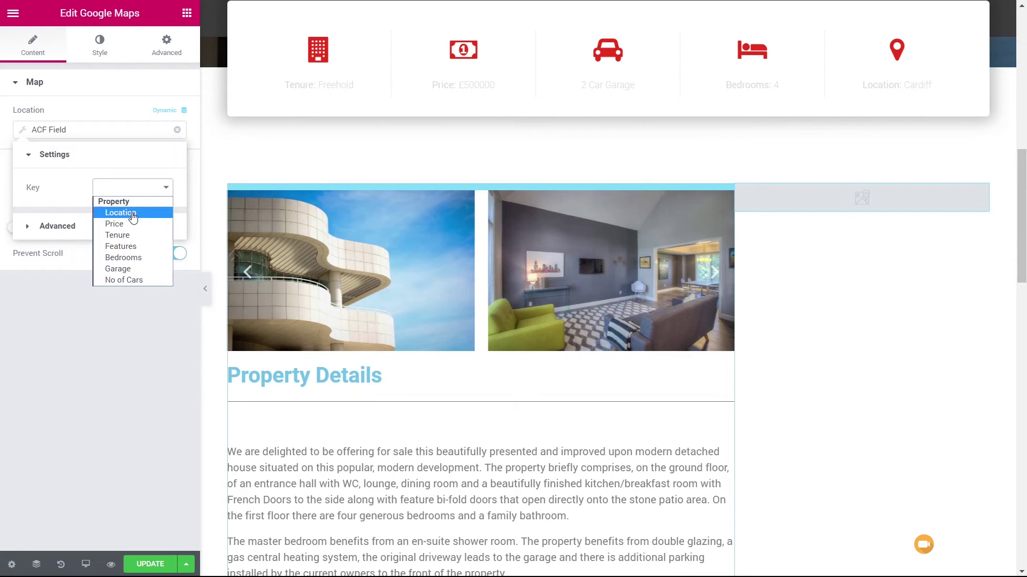
left_click(133, 213)
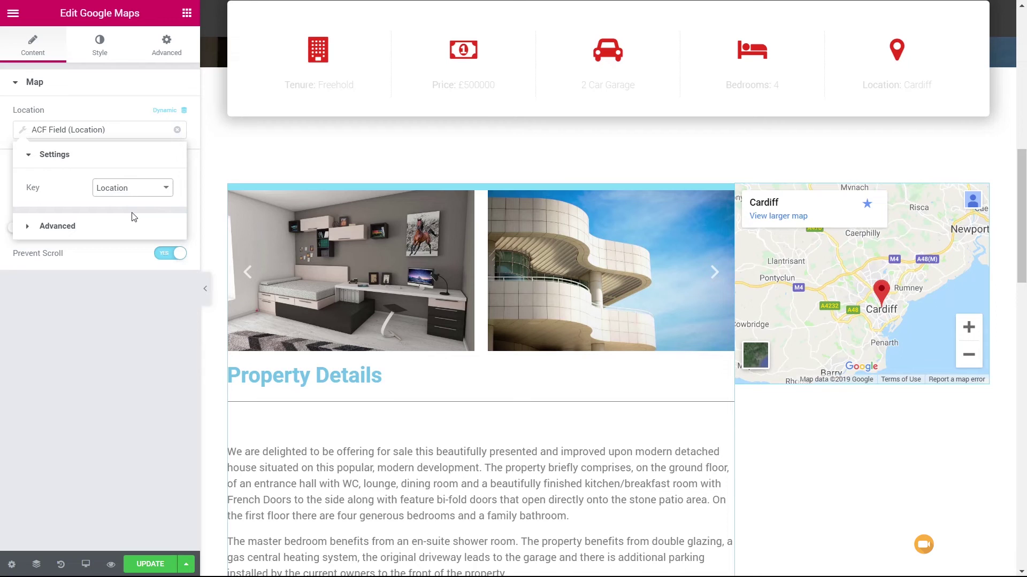
left_click(127, 354)
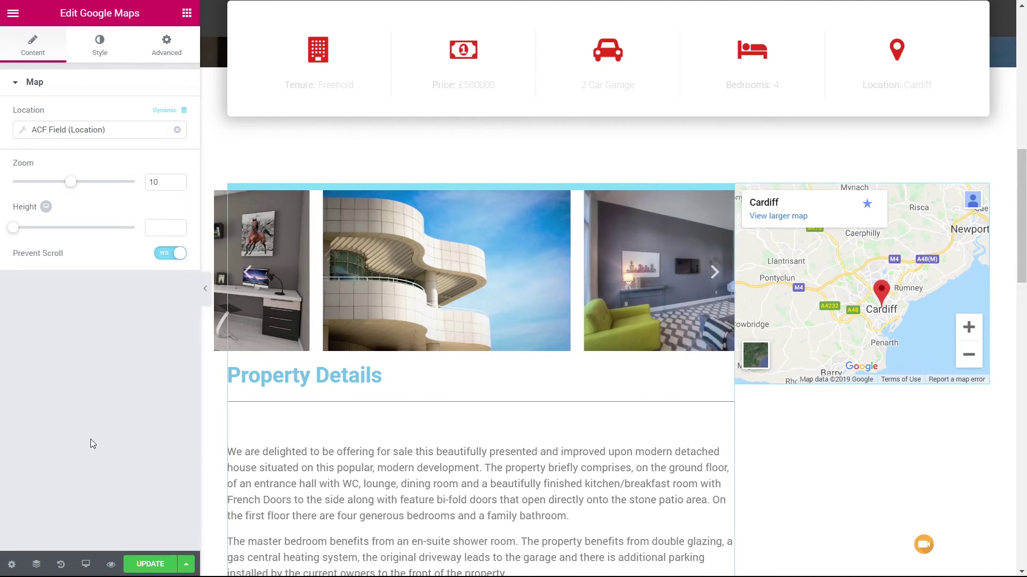
- Add a Text Editor below the map and fill it dynamically from an ACF Field, using the Features key
left_click(186, 12)
left_click_drag(148, 484, 850, 408)
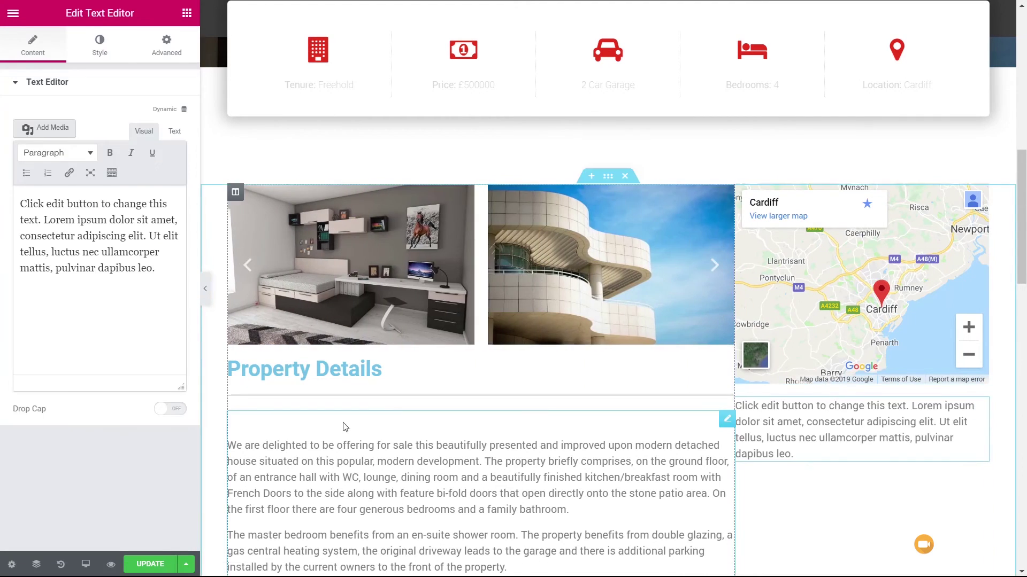
left_click(184, 111)
left_click_drag(181, 173, 188, 291)
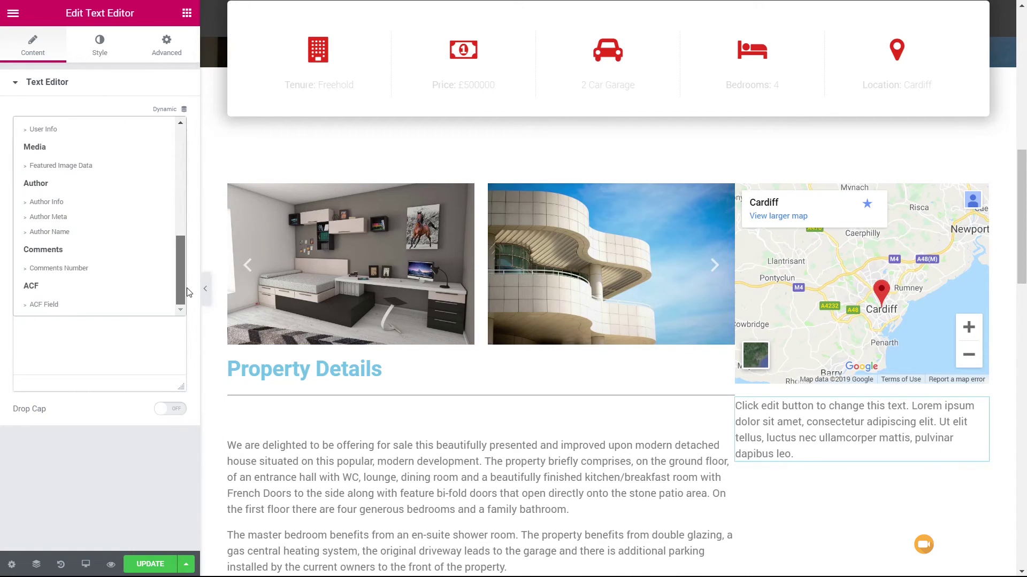
left_click(52, 306)
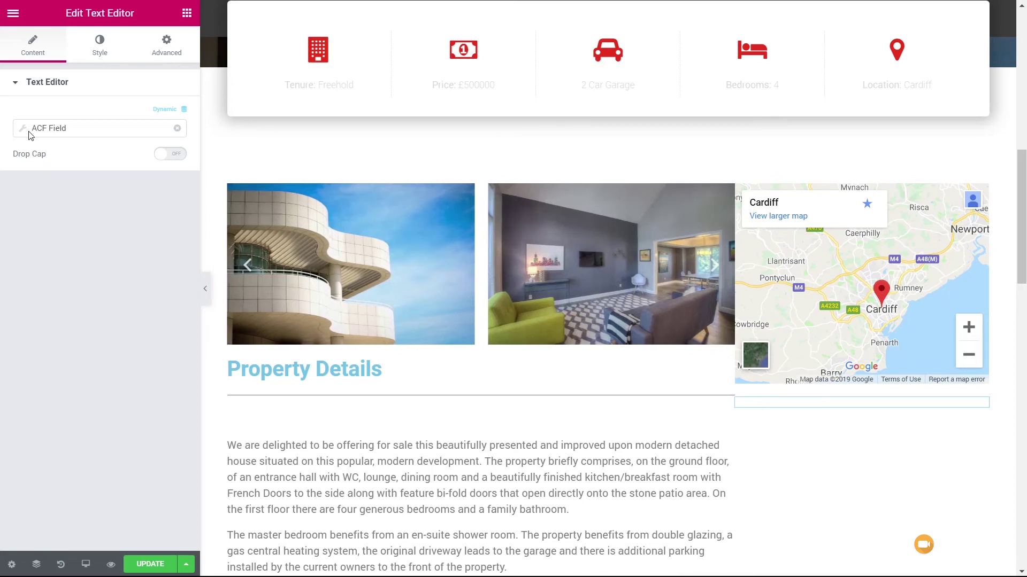
left_click(20, 131)
left_click(133, 189)
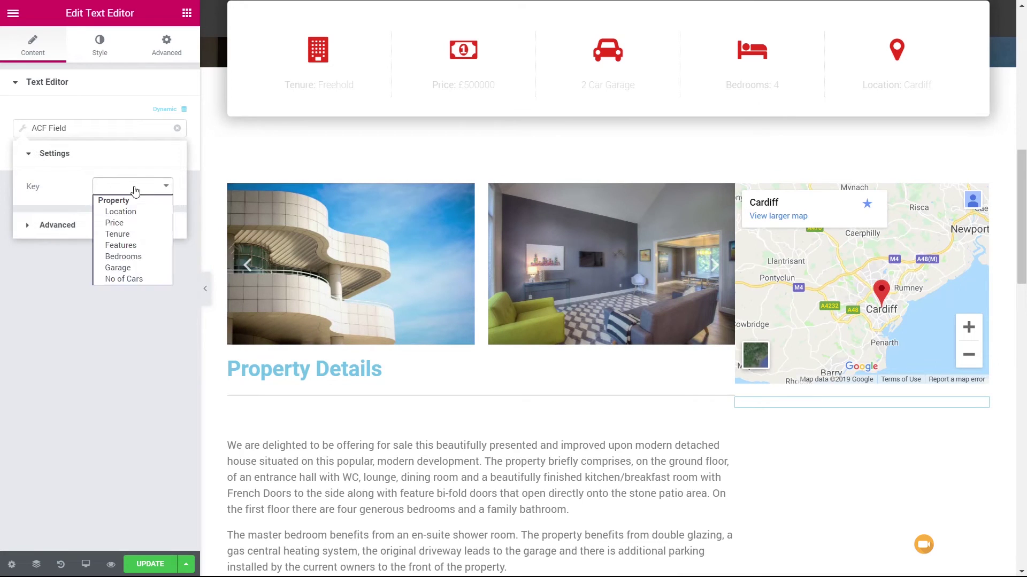
left_click(134, 245)
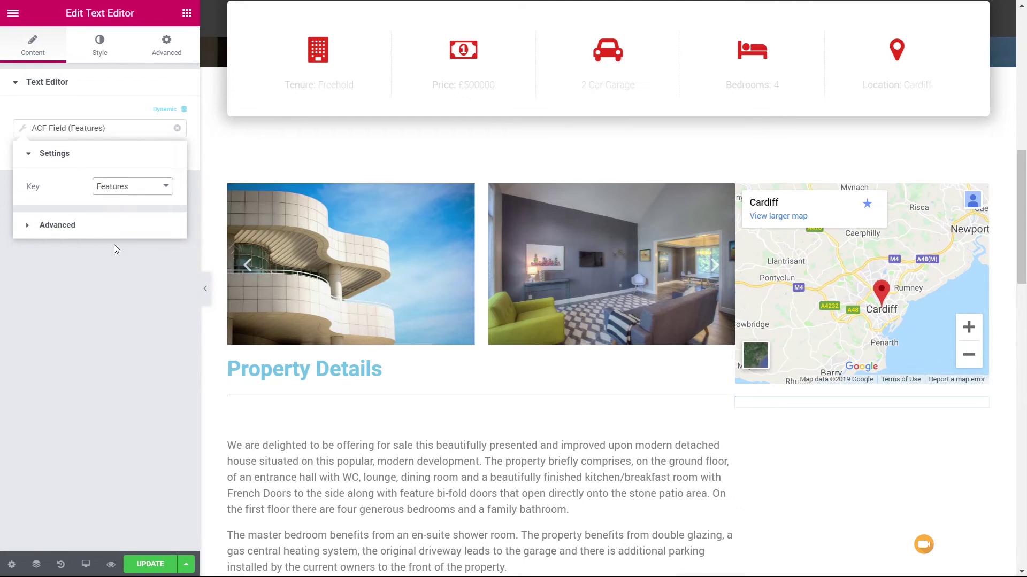
- Prefix the dynamic Features text with the bold label "<strong>Property Features: </strong>"
left_click(73, 226)
left_click(114, 220)
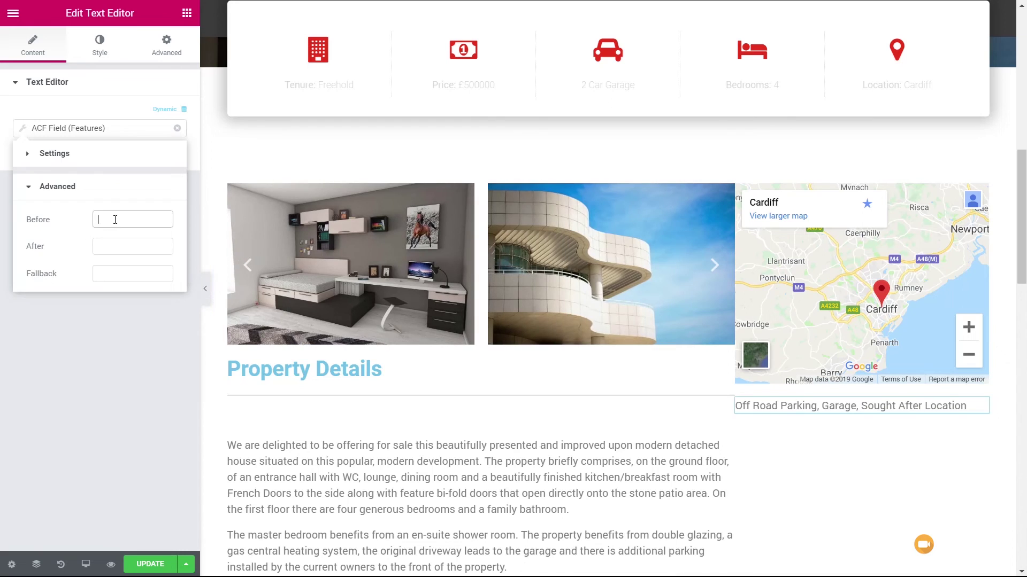
type("<s")
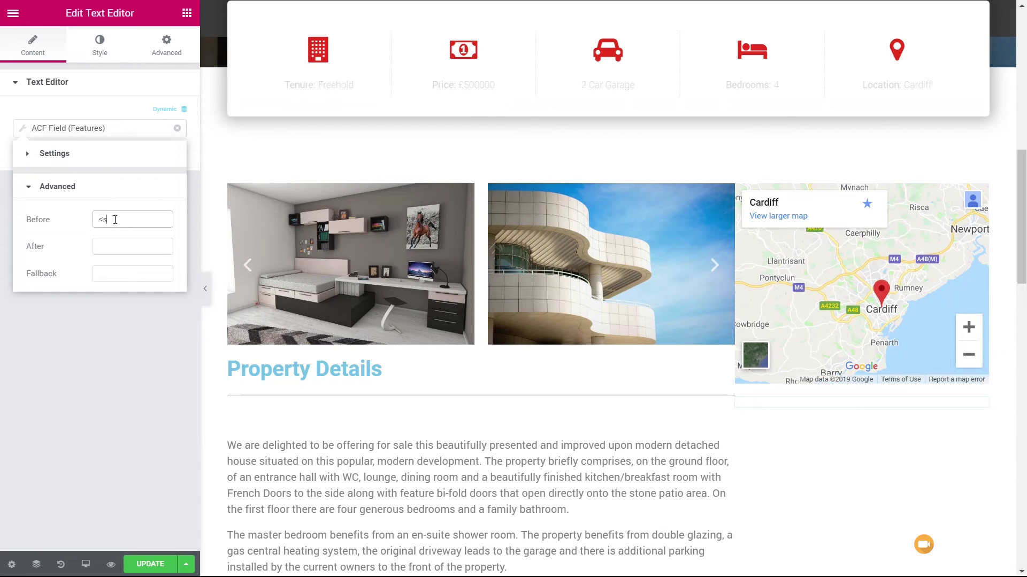
type("trong")
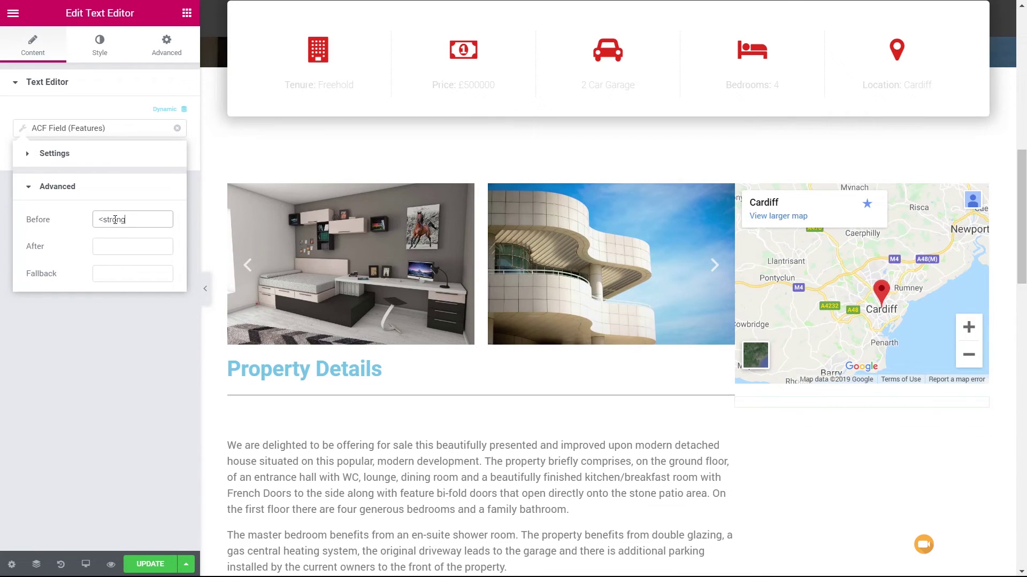
type(">P")
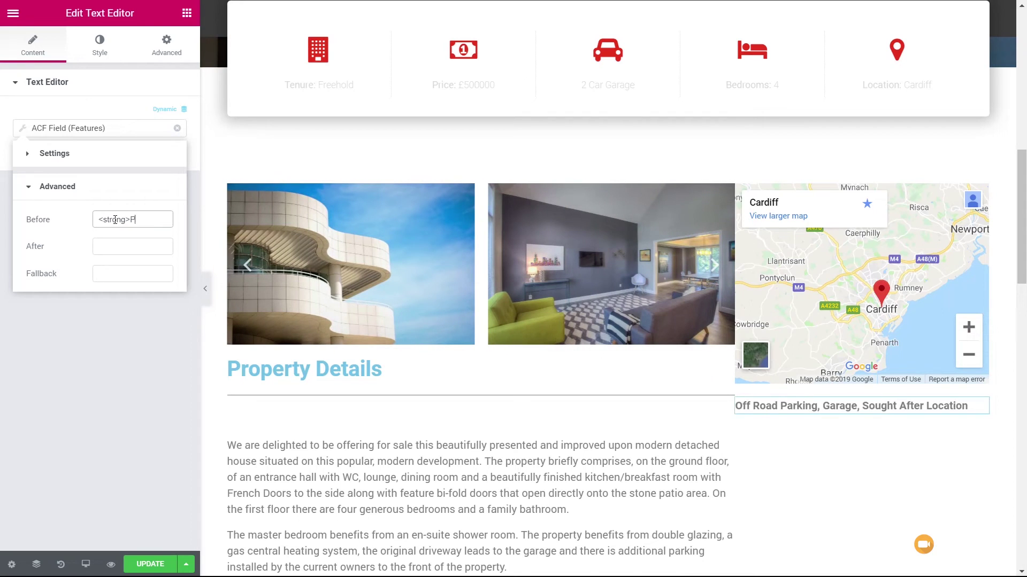
type("roperty Features: ")
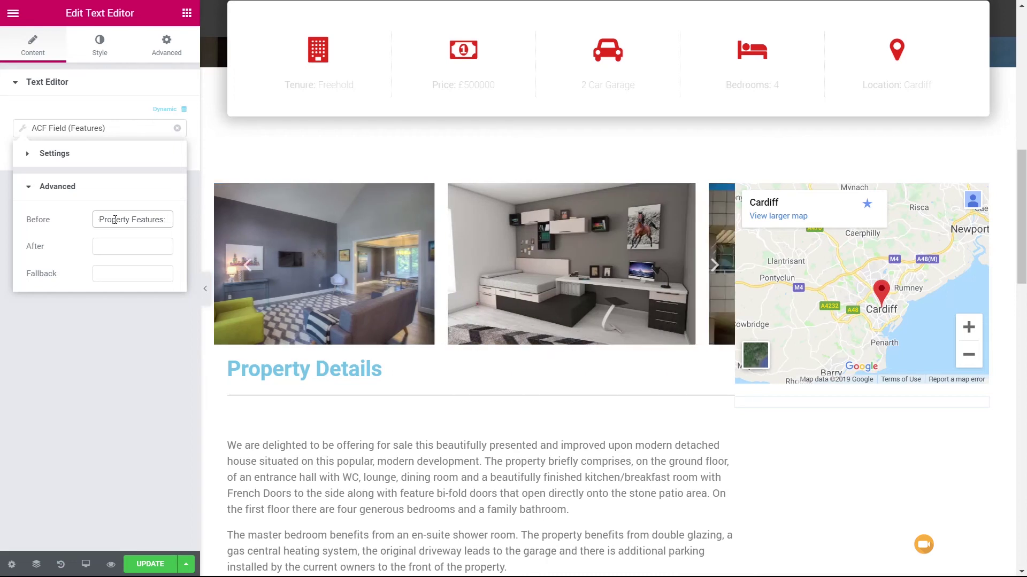
type("</strong>")
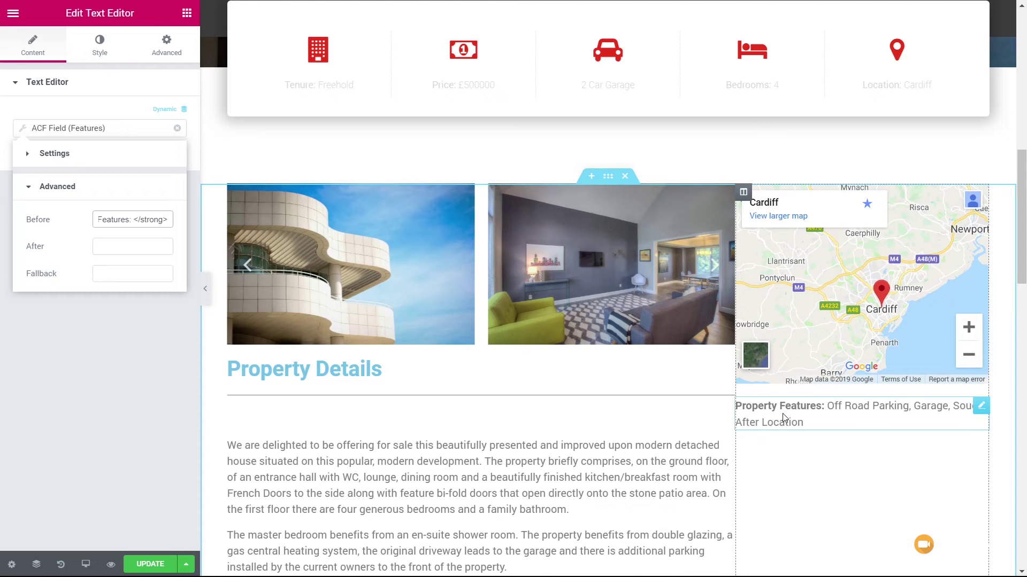
left_click(131, 348)
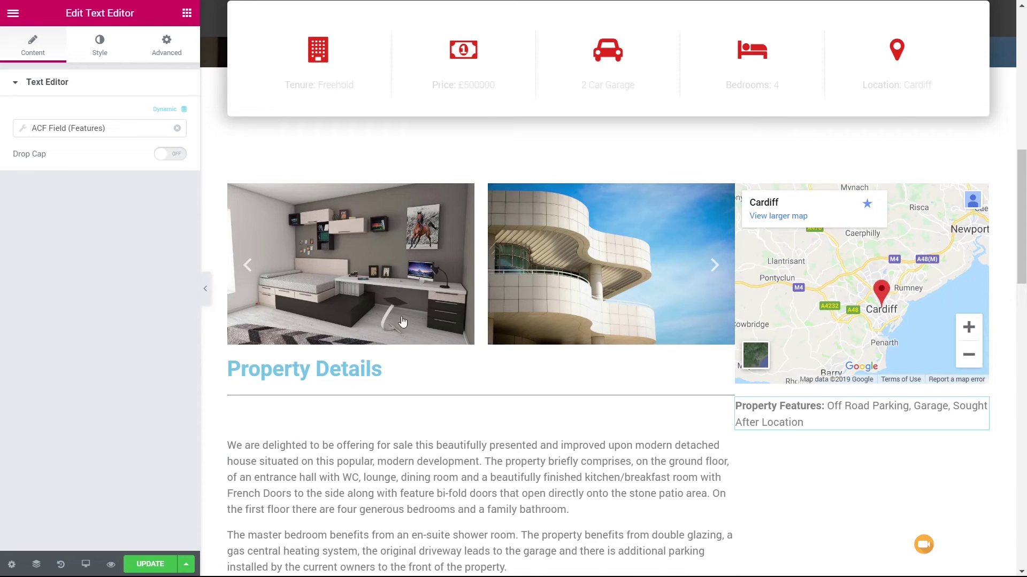
- Duplicate the Property Features text below itself and switch the copy's ACF field key to Tenure
right_click(976, 411)
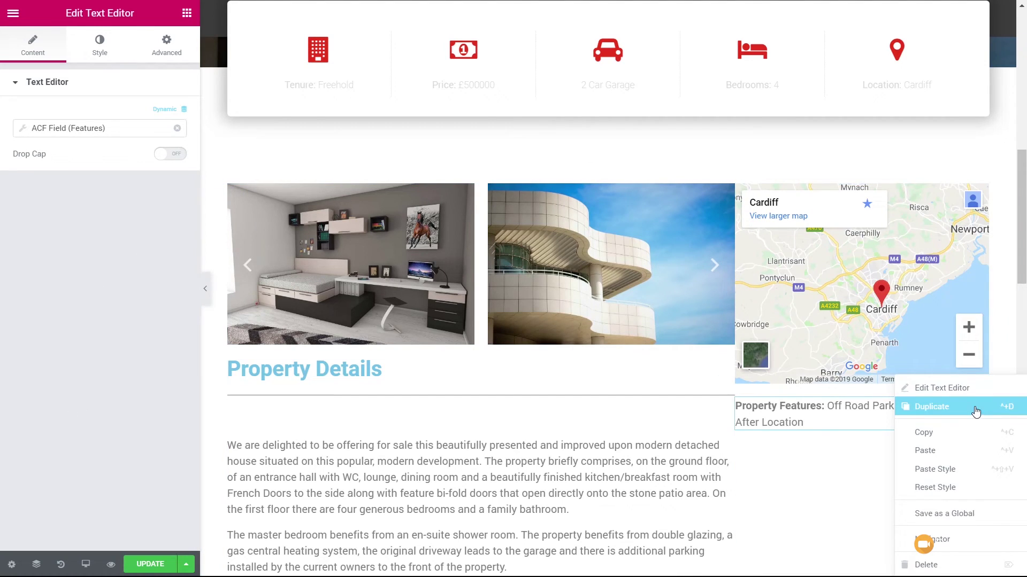
left_click(960, 406)
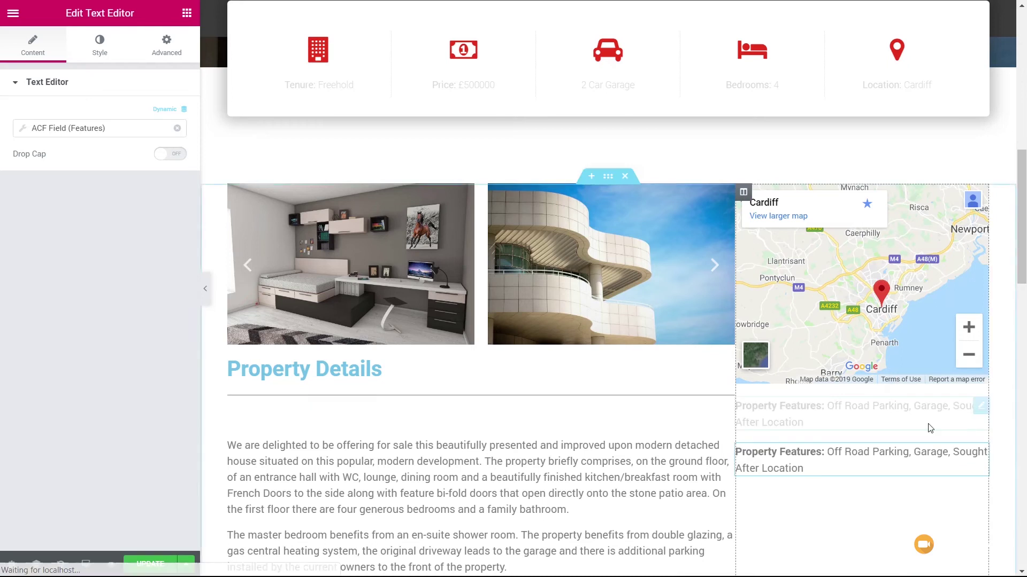
left_click(24, 133)
left_click(132, 195)
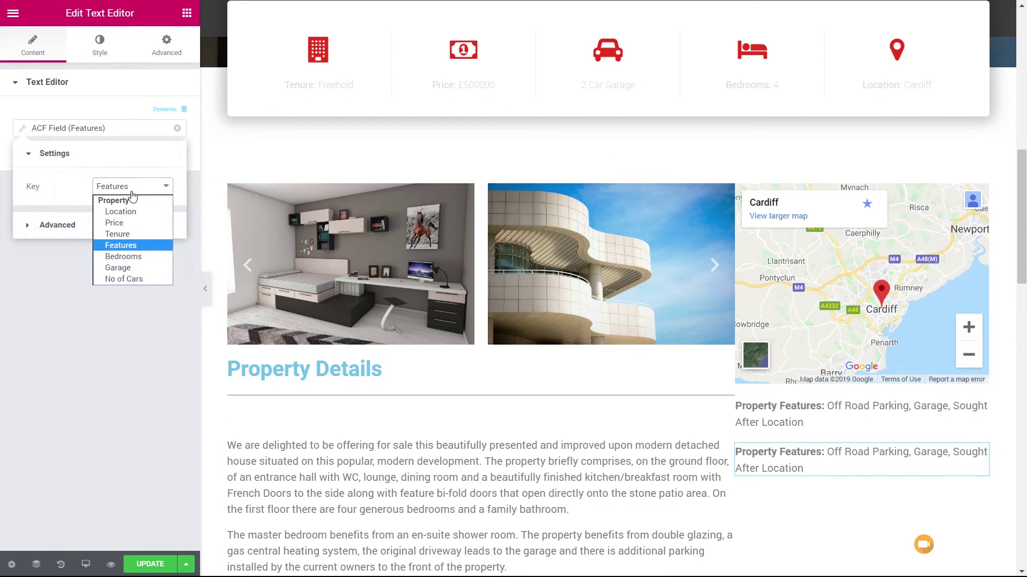
left_click(129, 235)
- Change the duplicated text's bold prefix to "<strong>Tenure: </strong>"
left_click(91, 224)
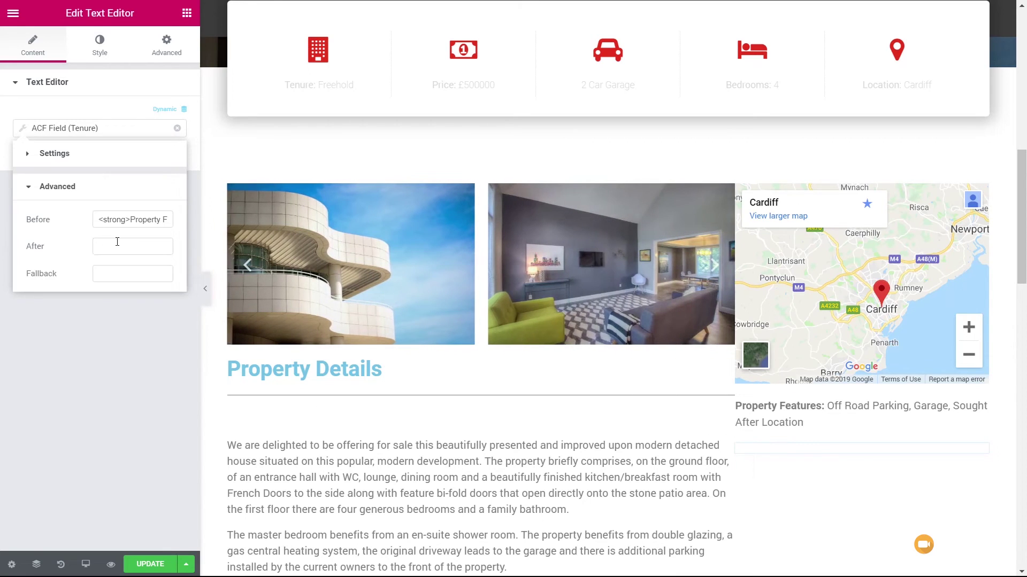
mouse_move(131, 221)
left_mouse_down()
mouse_move(170, 220)
mouse_move(137, 221)
left_mouse_up()
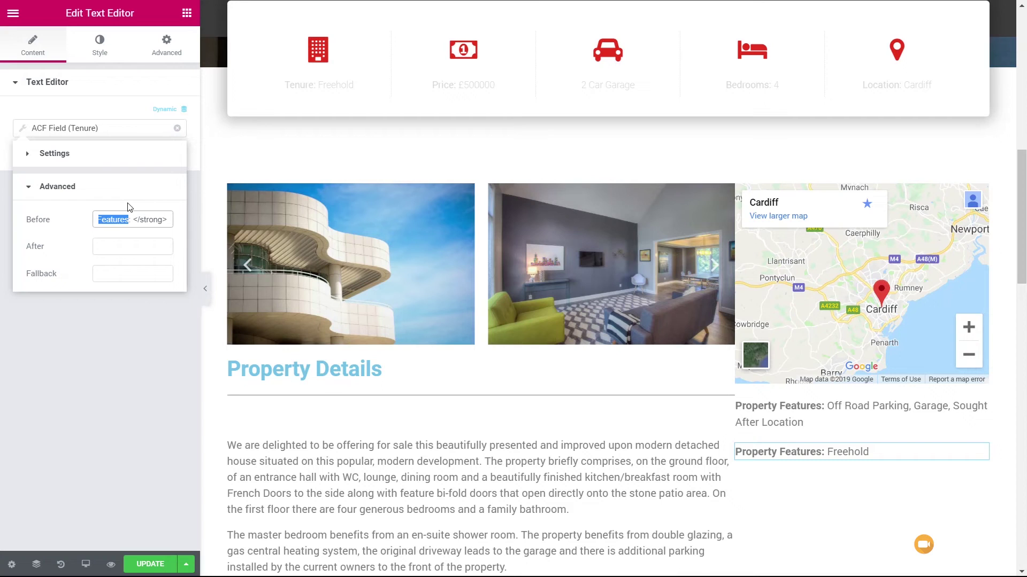
type("Tenue")
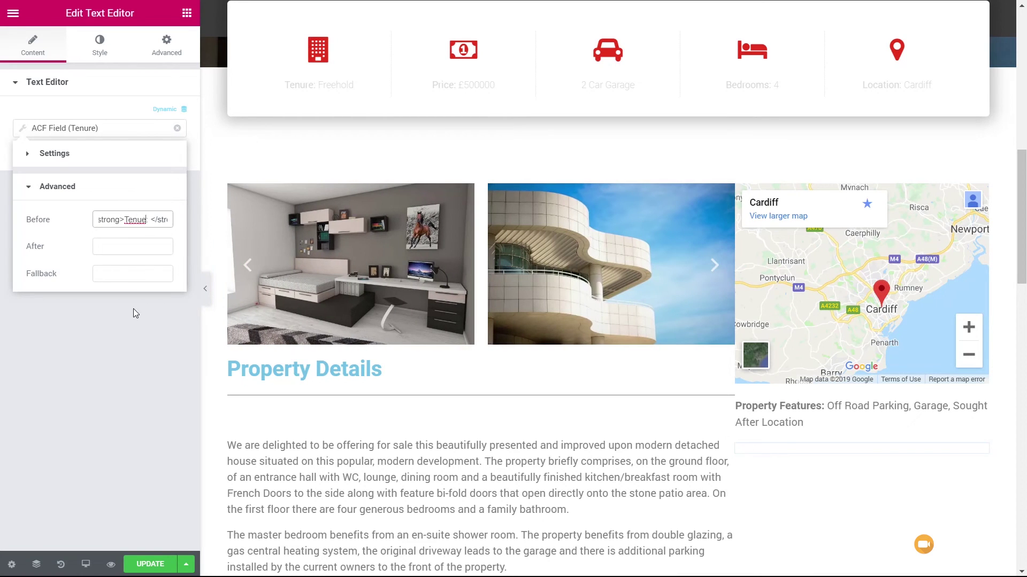
key("BackSpace")
type("re")
left_click(124, 379)
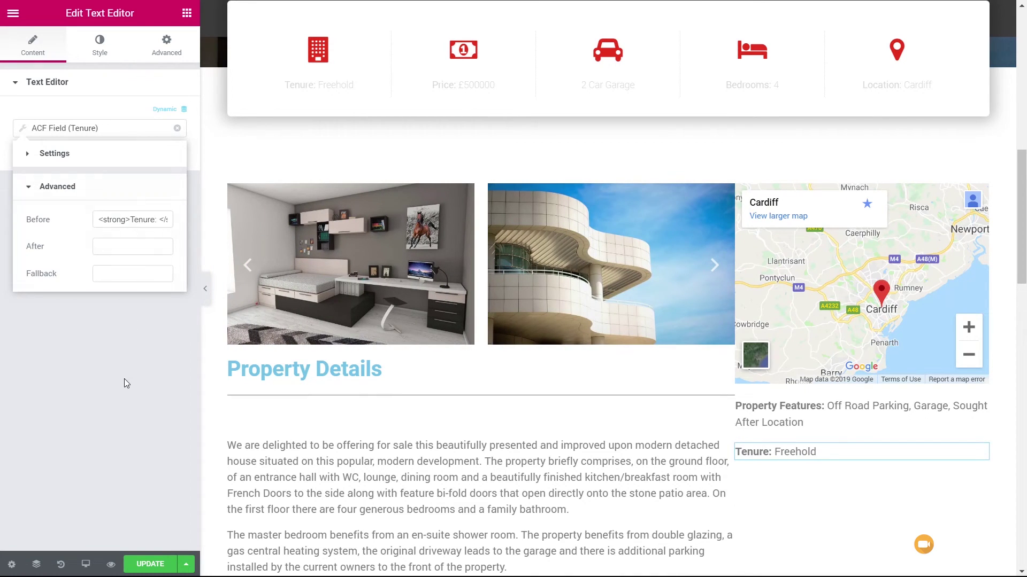
left_click(124, 383)
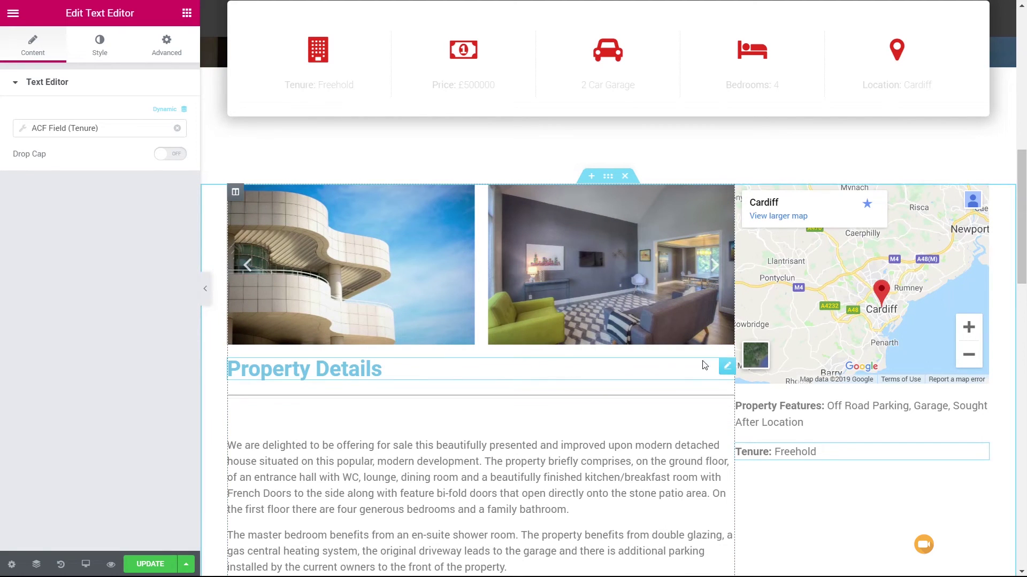
- Duplicate the Property Details heading and its divider, and move both copies below the Tenure text in the side column
right_click(726, 367)
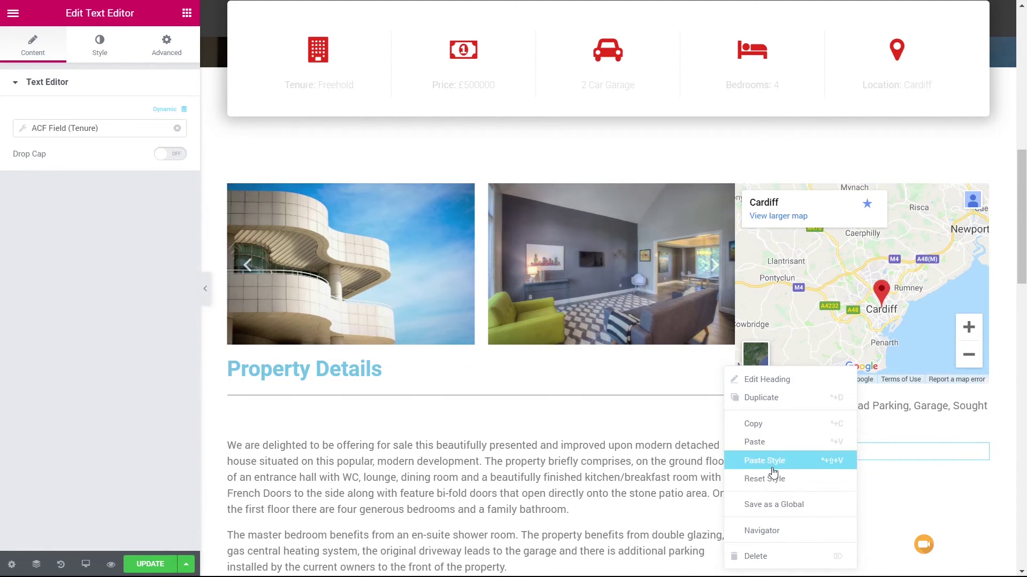
left_click(765, 398)
left_click_drag(723, 401, 810, 476)
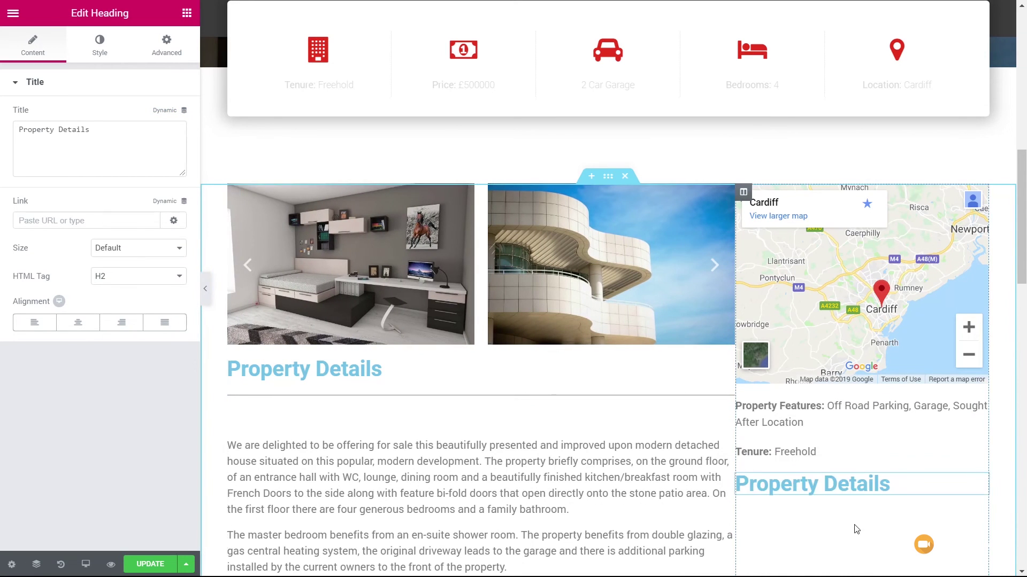
right_click(728, 403)
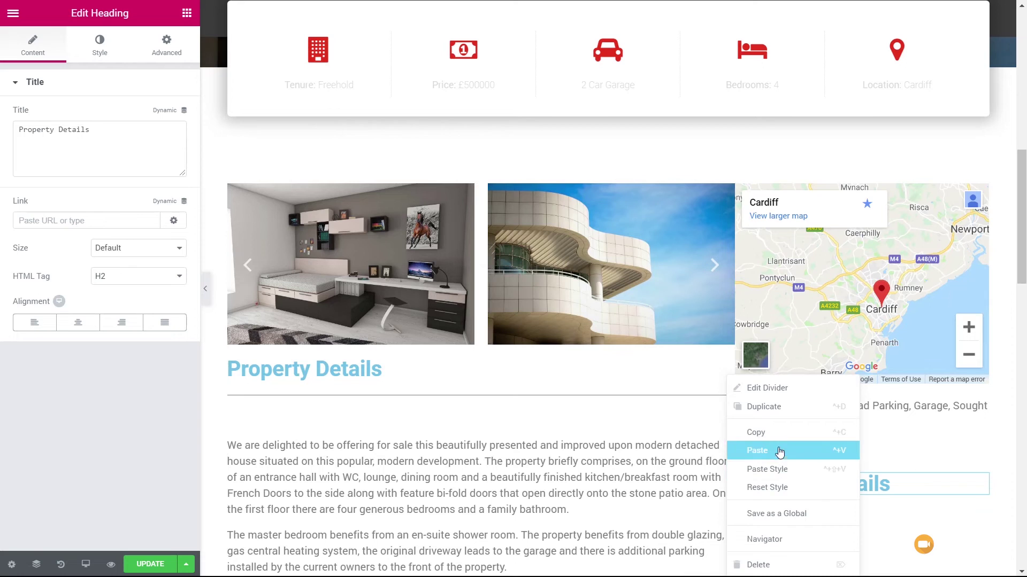
left_click(782, 408)
left_click_drag(724, 417, 827, 495)
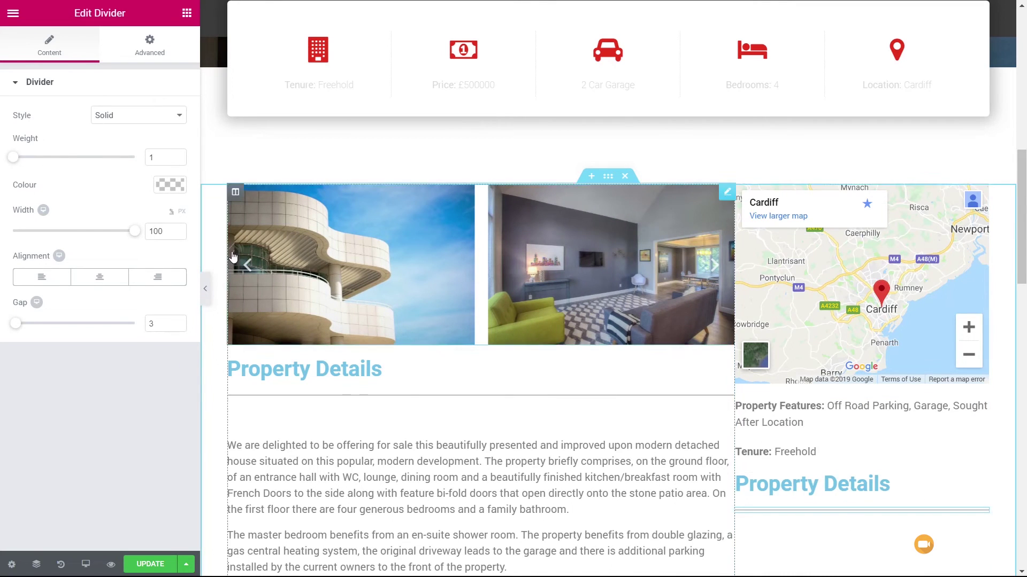
- Find the Share Buttons widget and place it below the divider in the side column
left_click(187, 13)
left_click(57, 65)
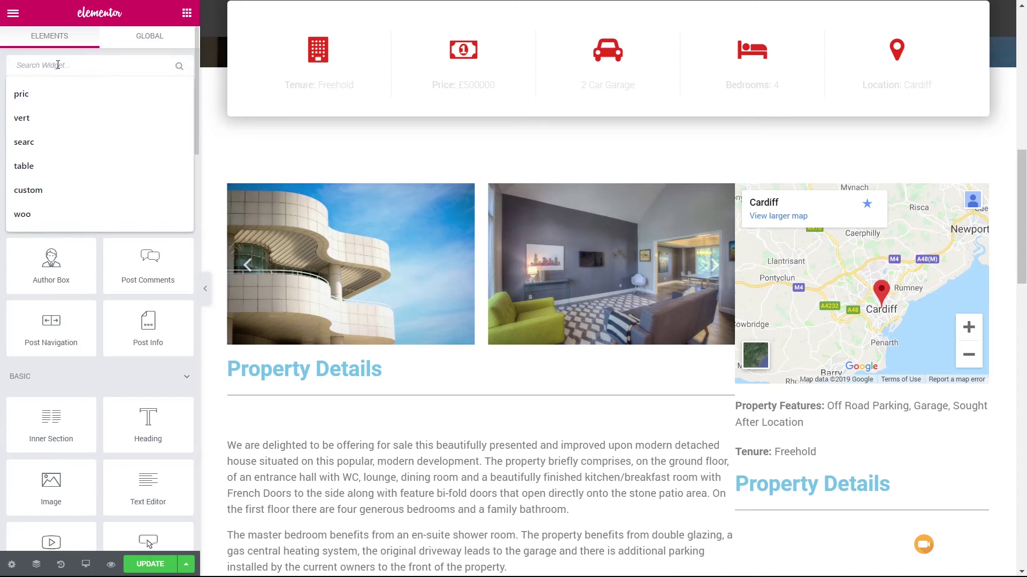
type("share")
left_click_drag(51, 104, 820, 520)
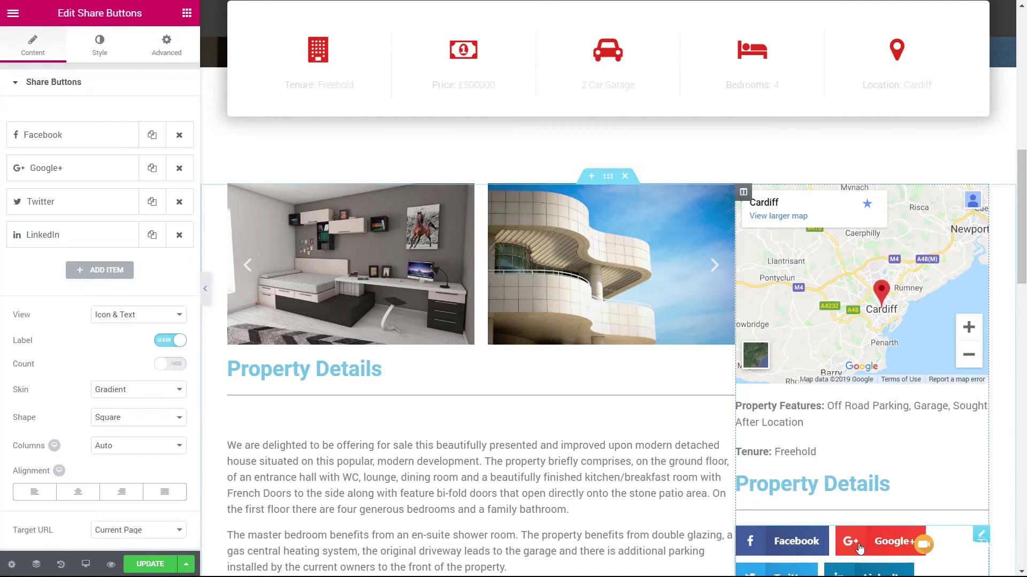
- Review the page layout from the details box down through the property description and side column
scroll(841, 485, "down", 4)
scroll(842, 485, "down", 13)
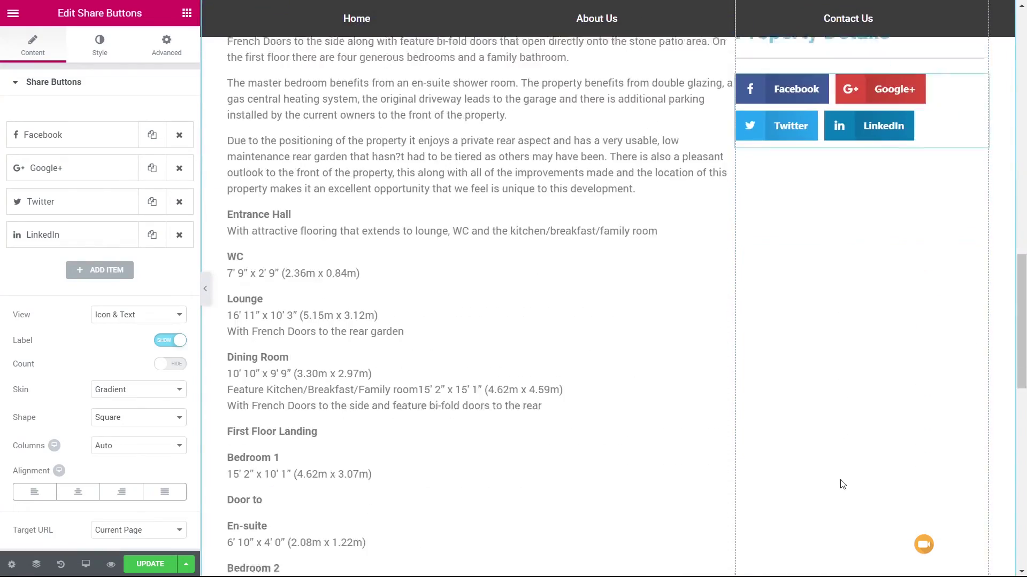
scroll(843, 480, "up", 4)
scroll(843, 481, "up", 14)
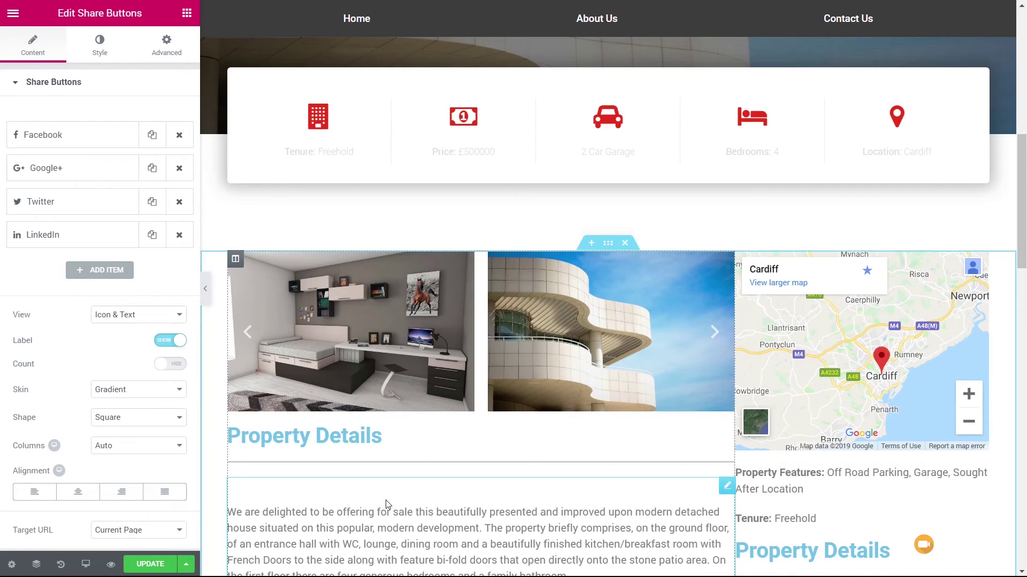
scroll(604, 385, "down", 4)
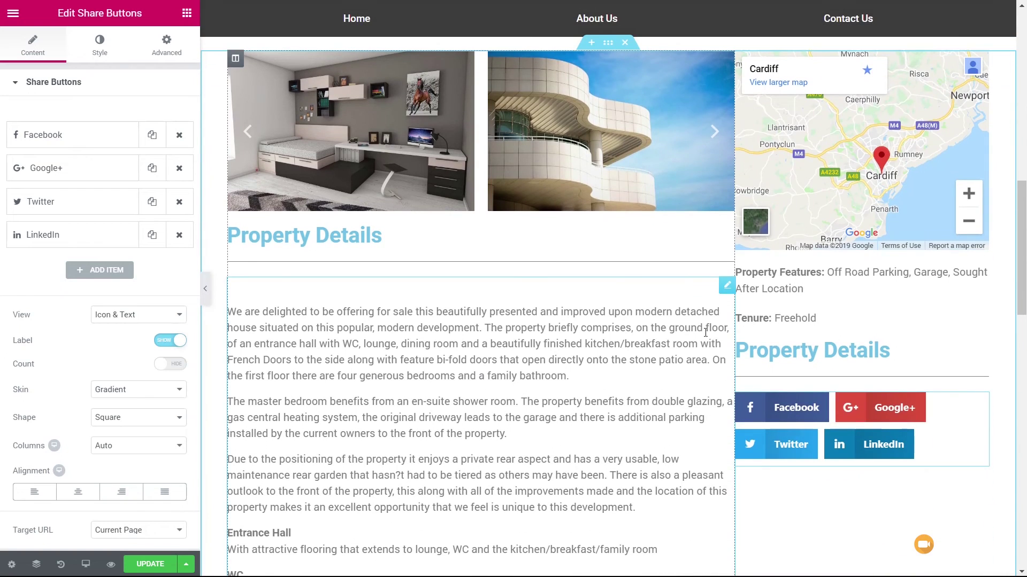
scroll(676, 360, "up", 4)
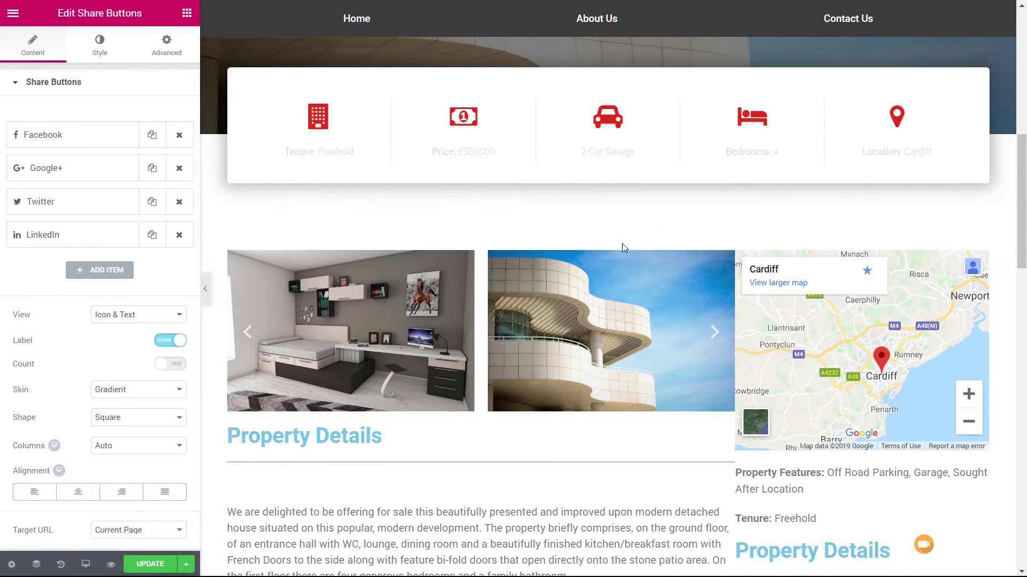
scroll(599, 302, "up", 1)
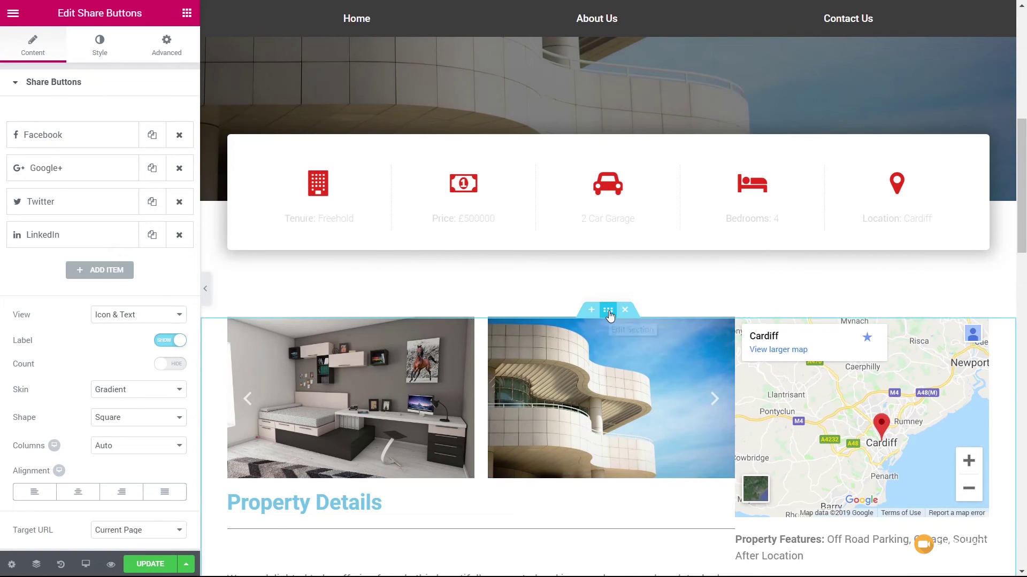
- Give the section holding the carousel and map a classic background in the off-white colour #fcfcfc
left_click(608, 311)
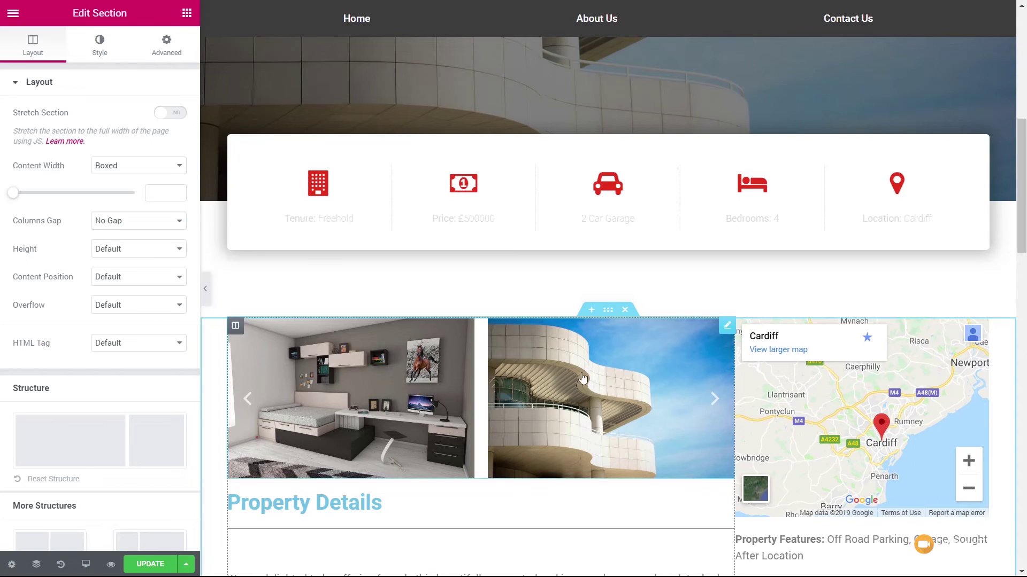
left_click(96, 53)
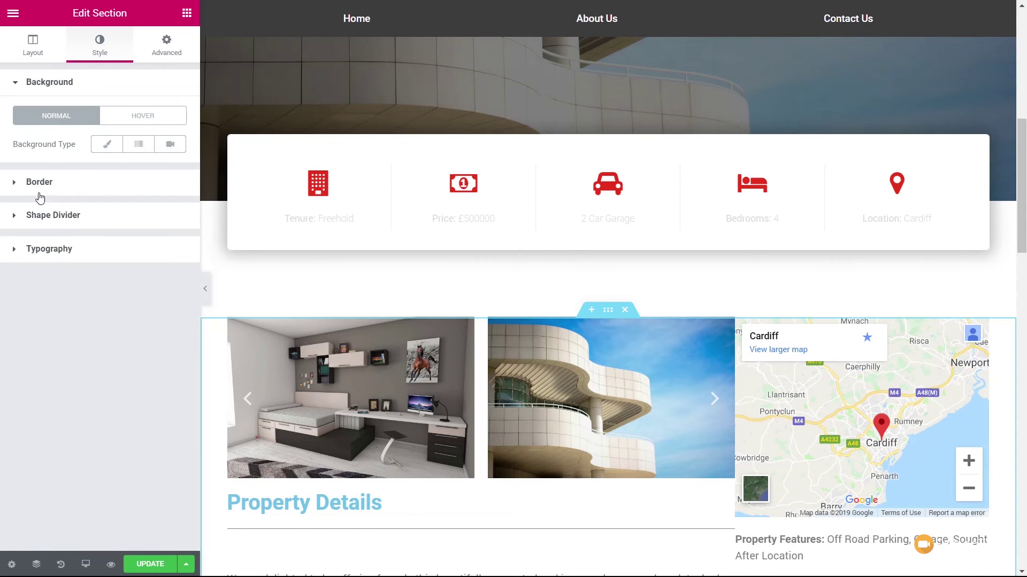
left_click(107, 145)
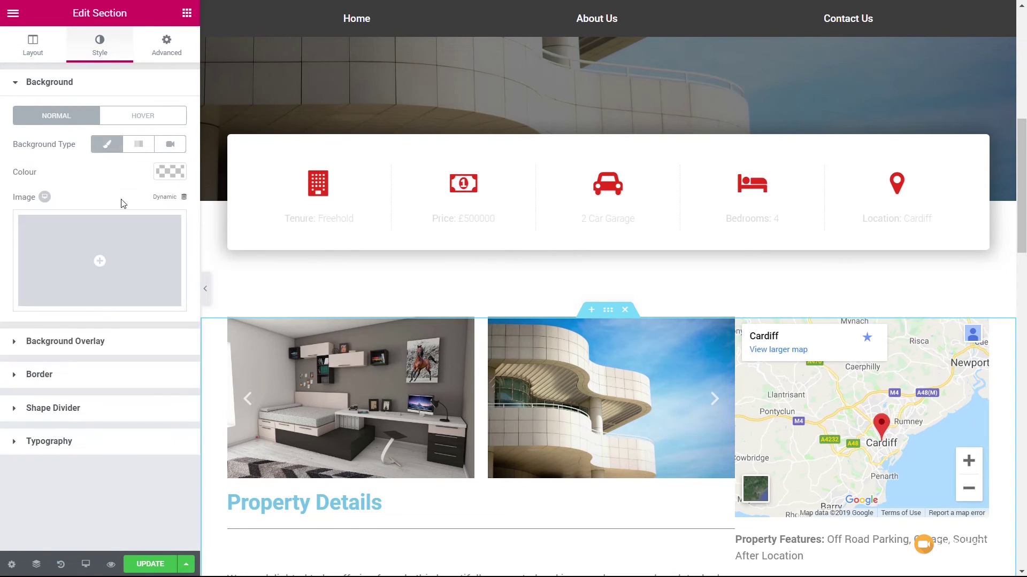
left_click(170, 172)
left_click_drag(25, 200, 9, 197)
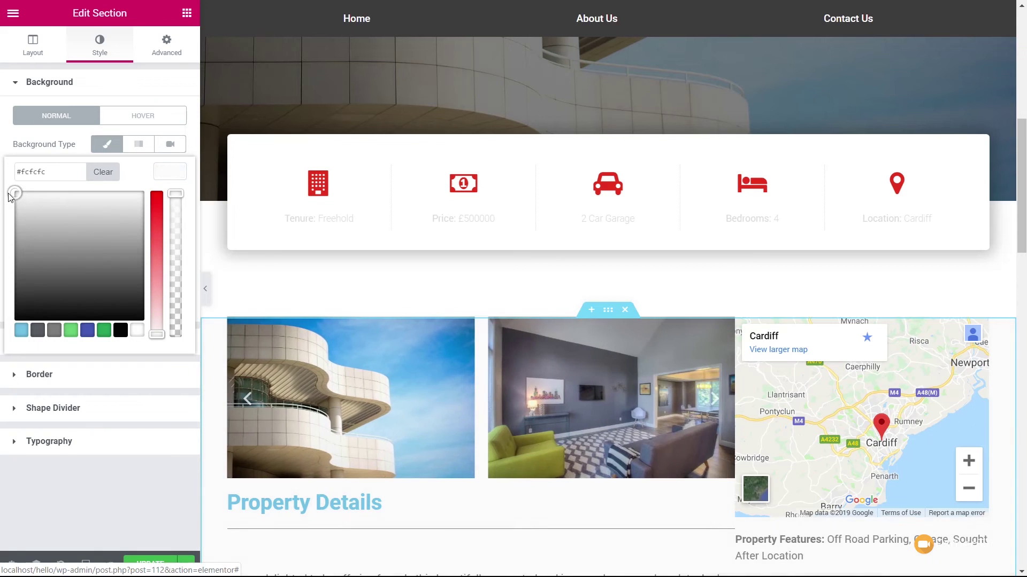
left_click(186, 435)
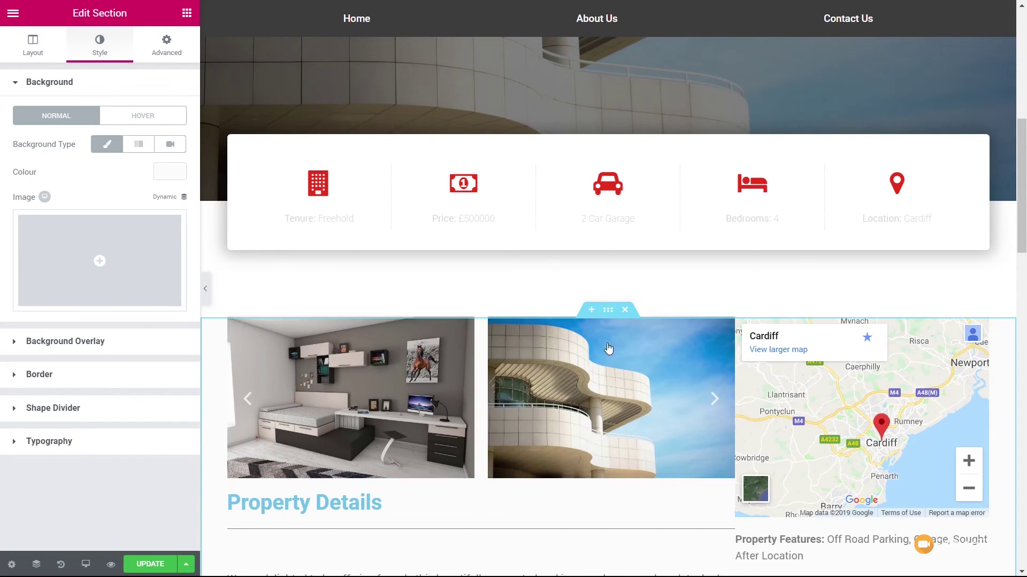
- Unlink the section's margin and padding values and set its top margin to -175 px
left_click(170, 48)
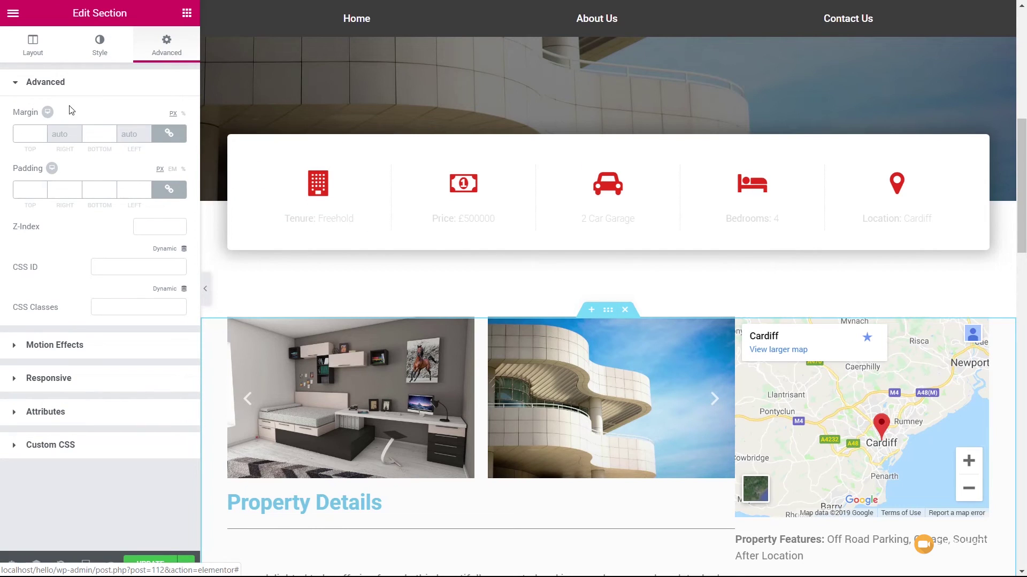
left_click(168, 135)
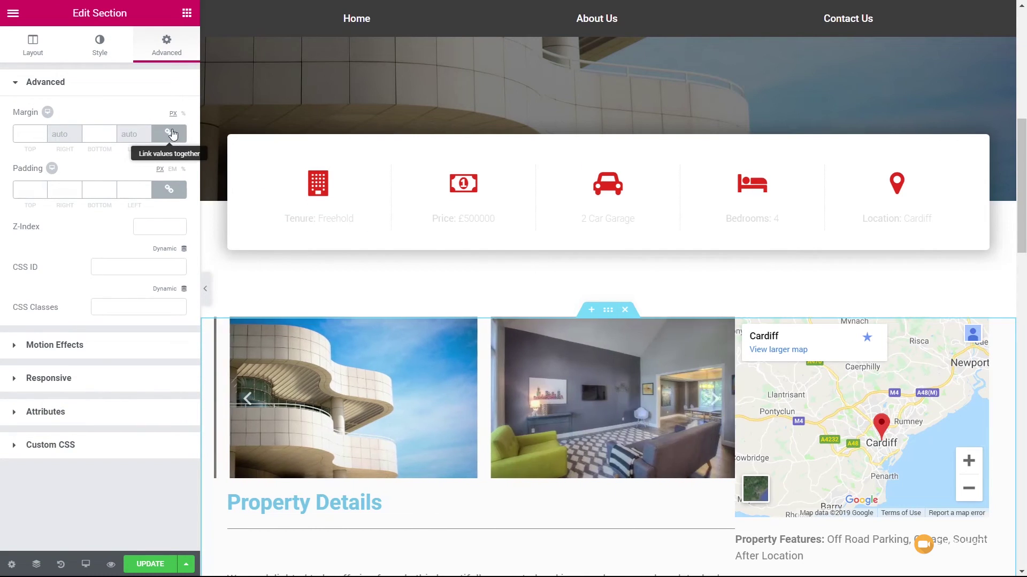
left_click(176, 188)
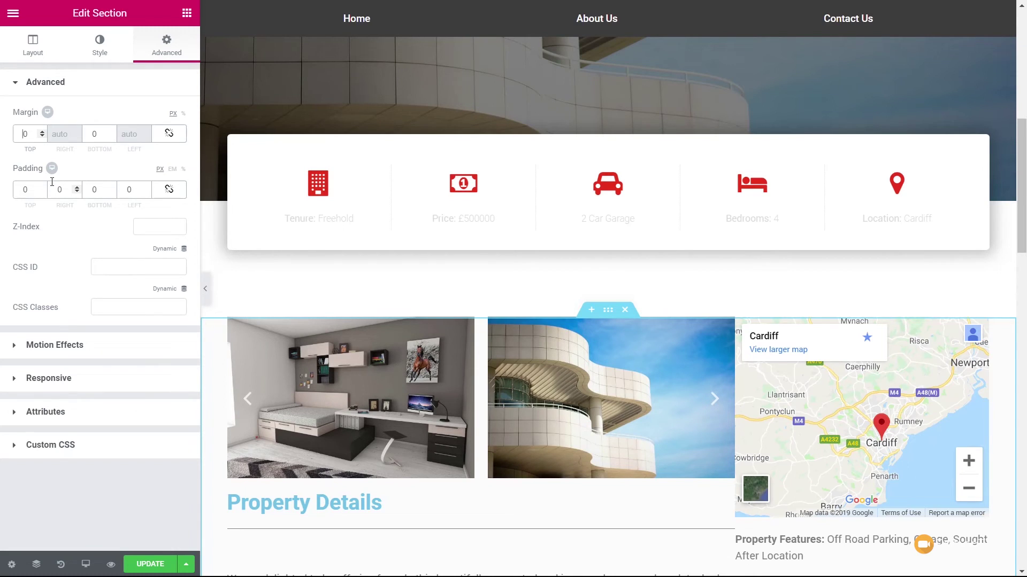
type("-1")
key("BackSpace")
type("75")
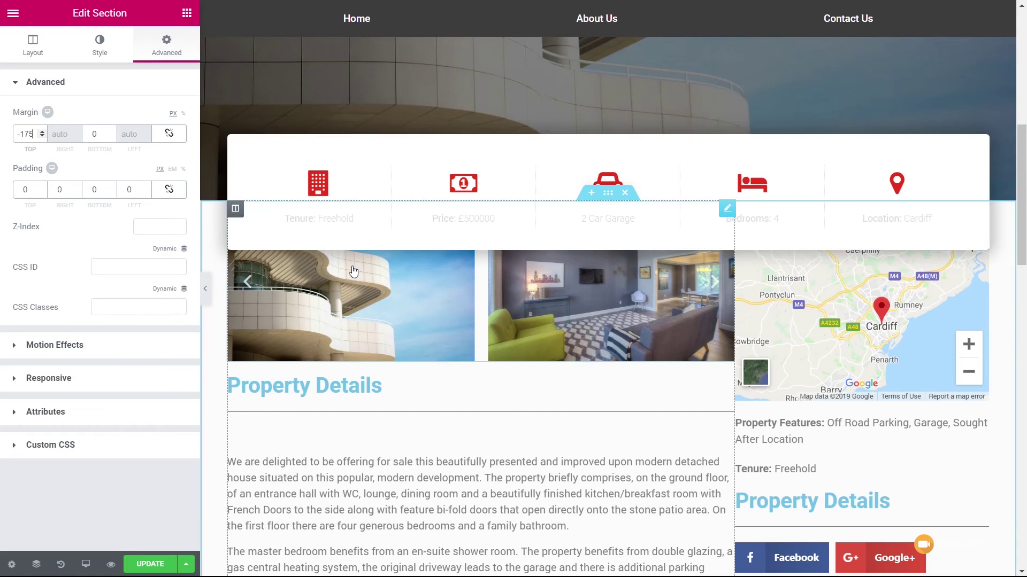
- Set the carousel and map section's top padding to 150 px and its bottom padding to 50 px
double_click(24, 190)
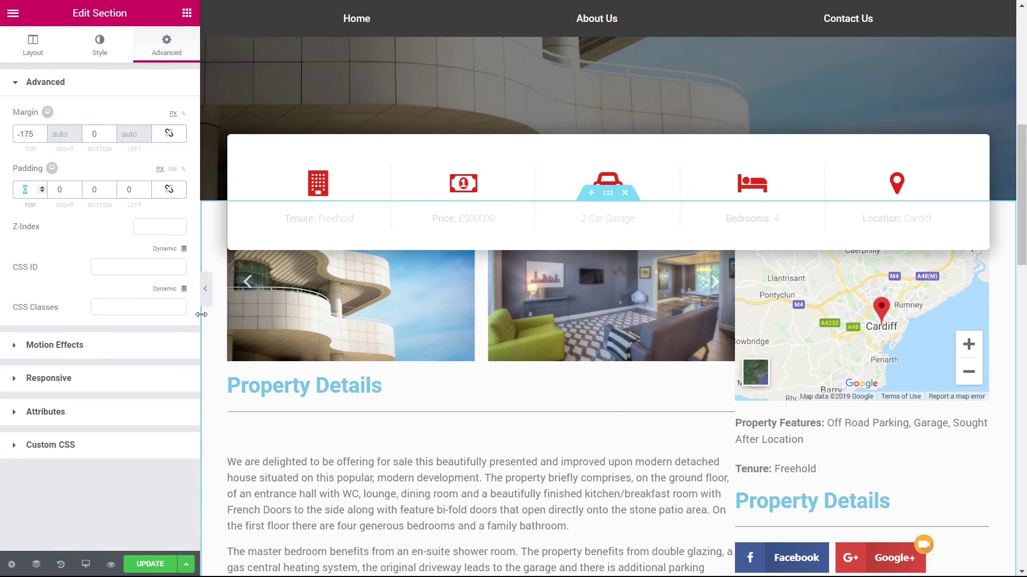
type("150")
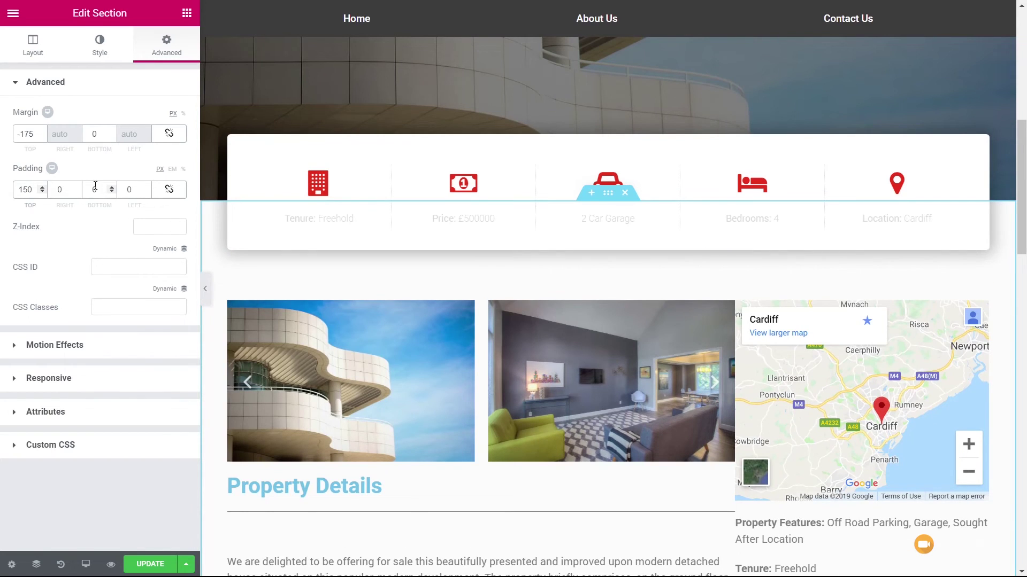
left_click(97, 205)
type("500")
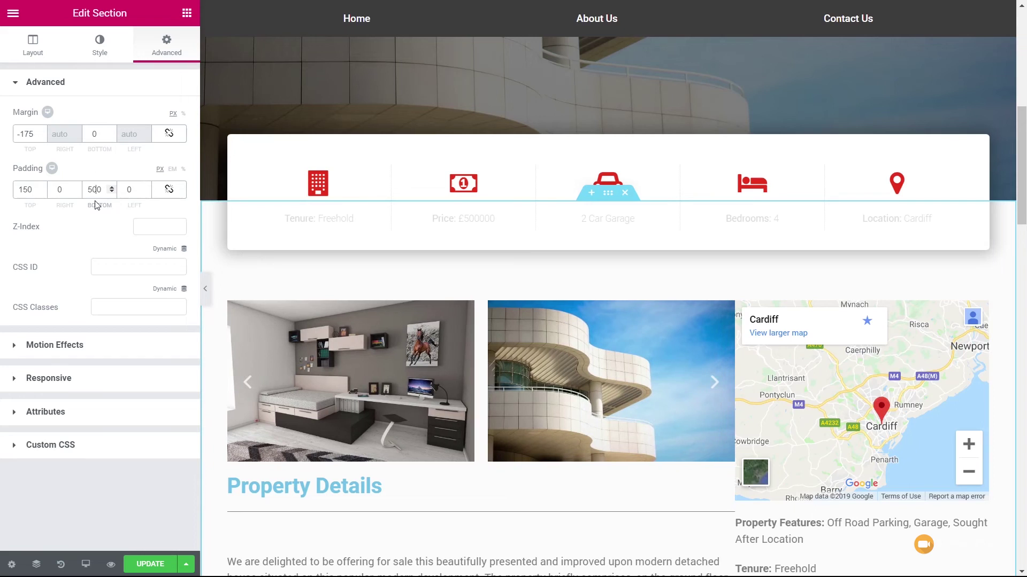
key("BackSpace")
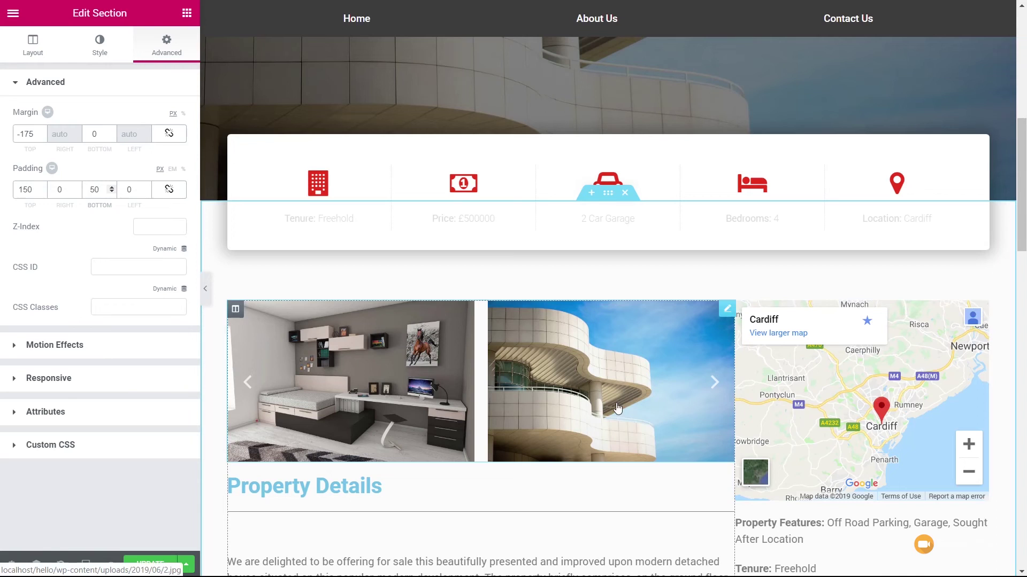
- Unlink the padding values of the column holding the carousel and set its right padding to 30 px
scroll(397, 376, "down", 1)
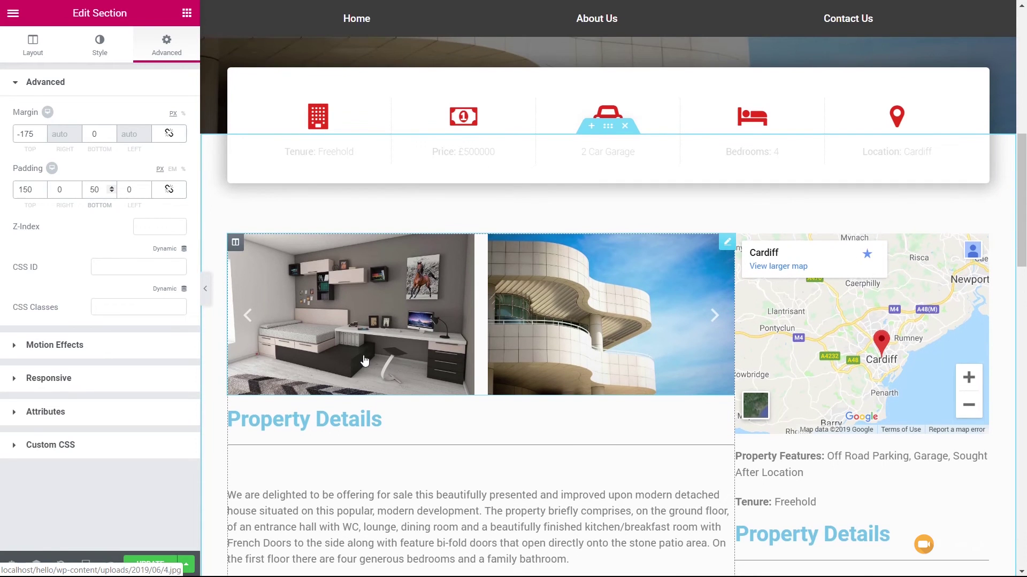
left_click(235, 244)
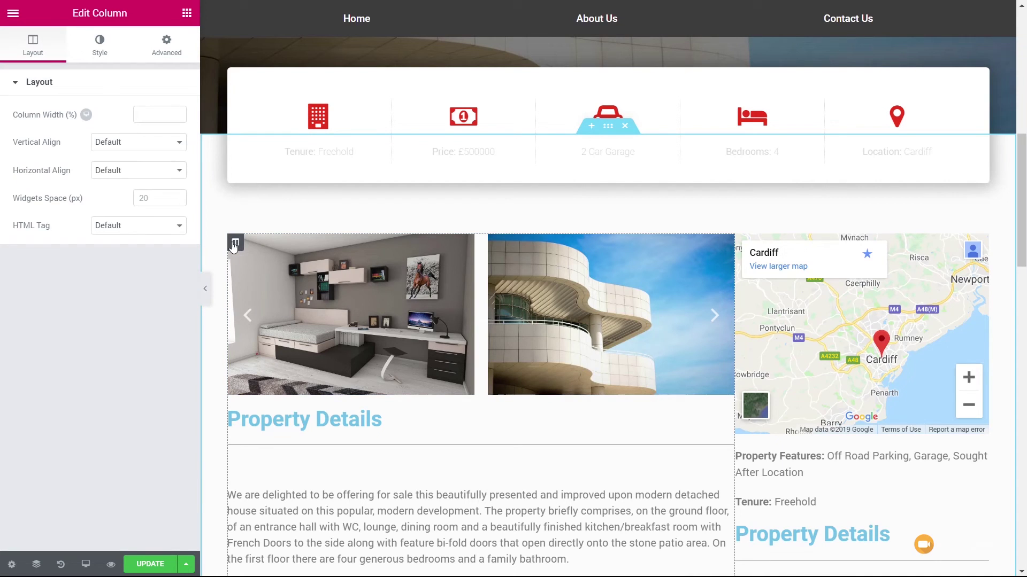
left_click(154, 53)
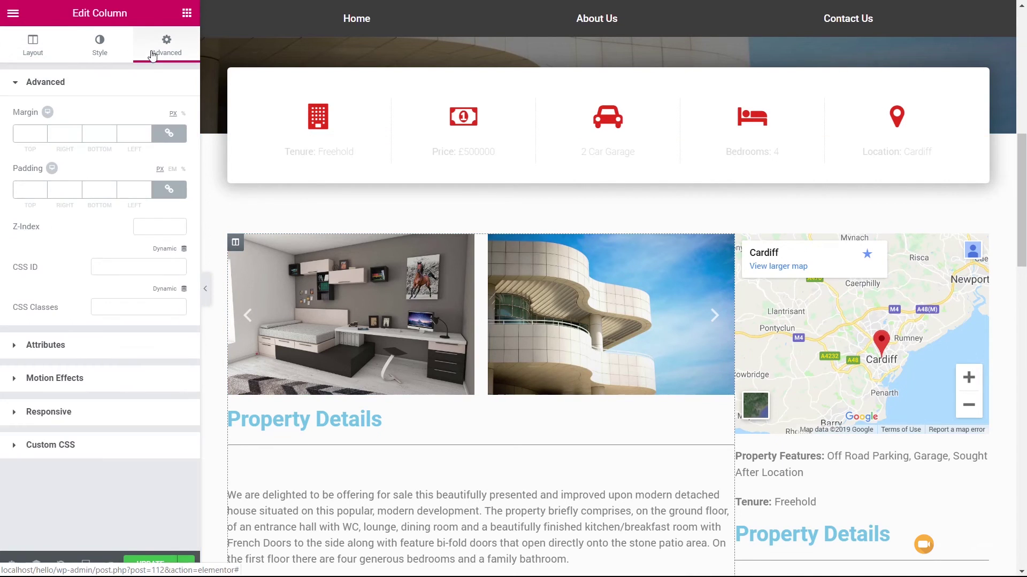
left_click(169, 190)
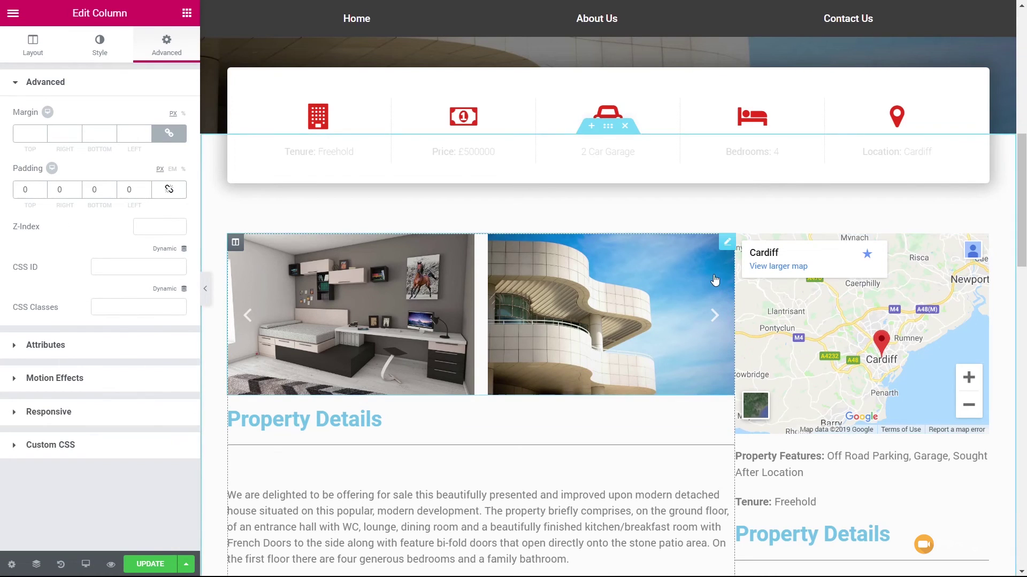
left_click(60, 189)
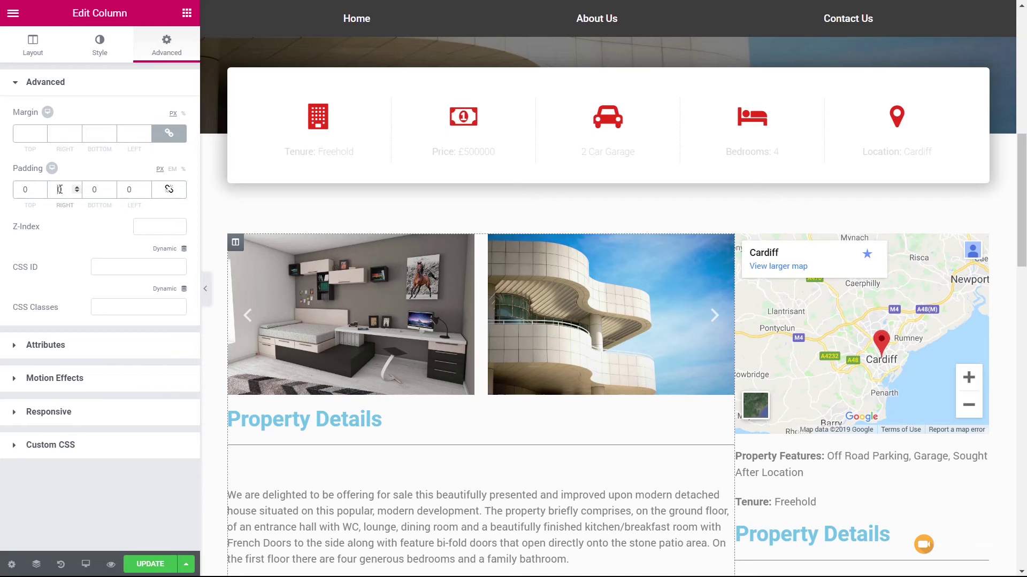
type("30")
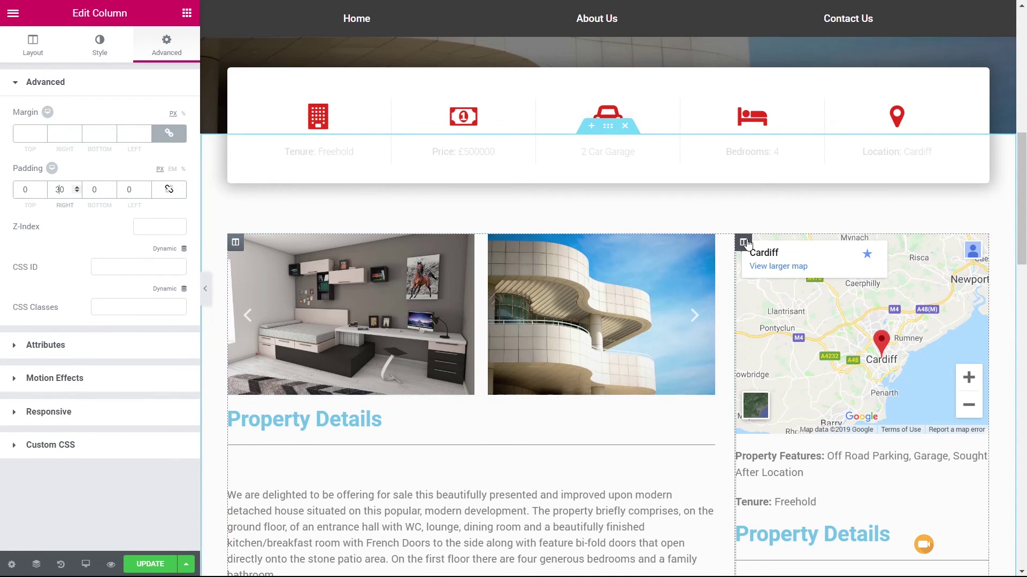
- Set the left padding of the side column holding the map to 30 px, leaving its other sides at 0
left_click(744, 243)
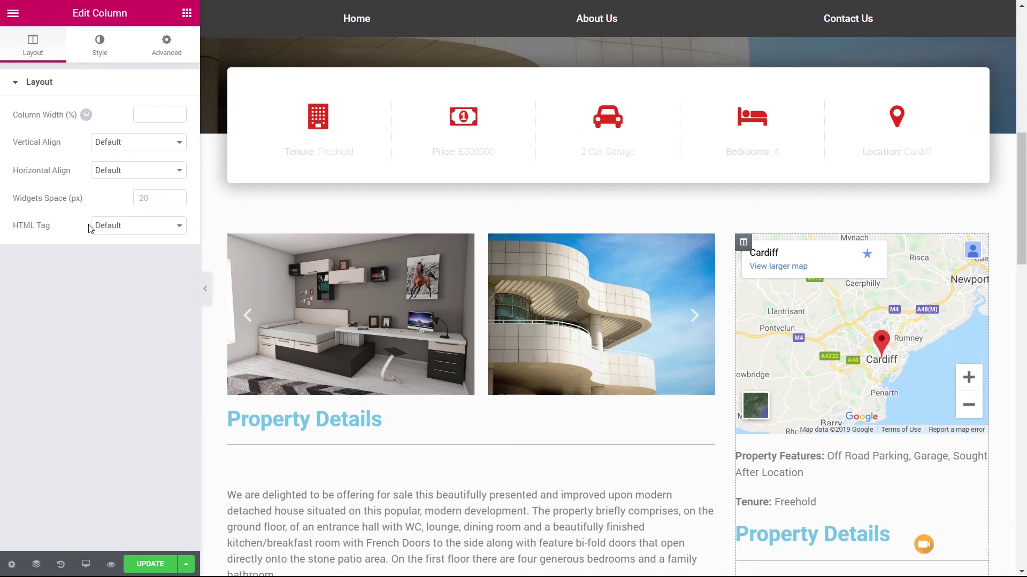
left_click(171, 56)
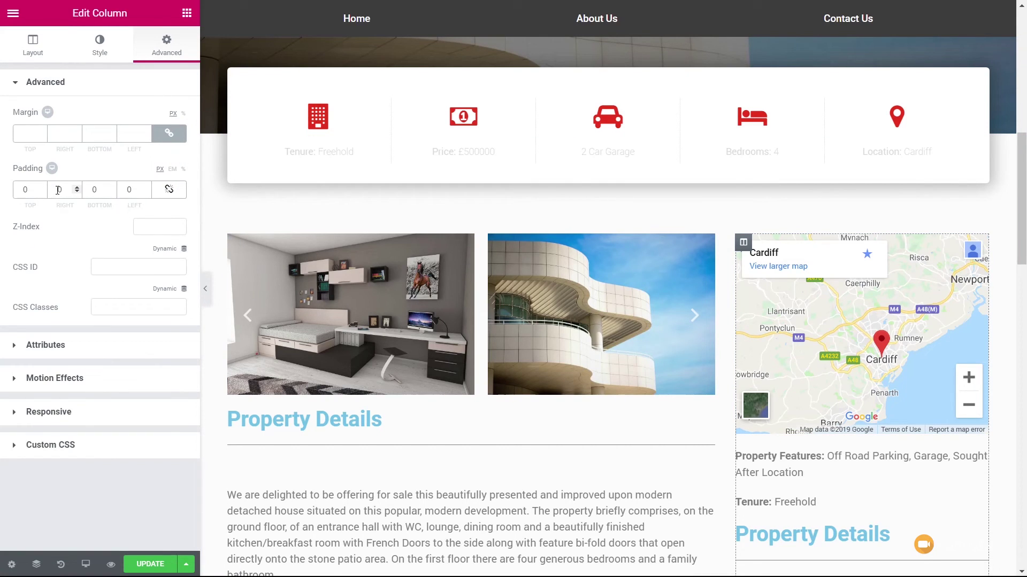
left_click(124, 190)
type("3")
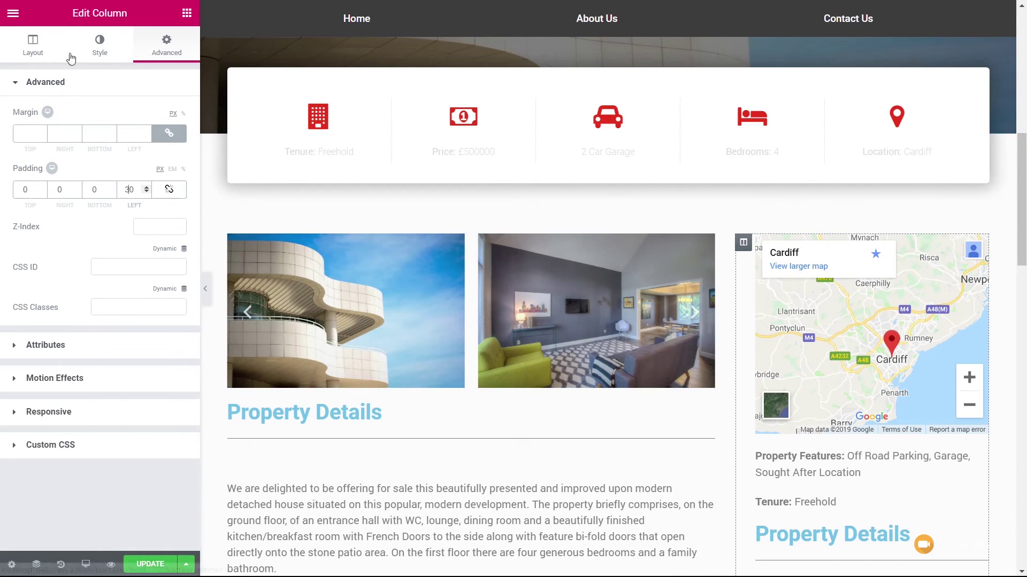
- Give the side column a dotted border in the light grey colour #e8e8e8
left_click(94, 49)
left_click(39, 183)
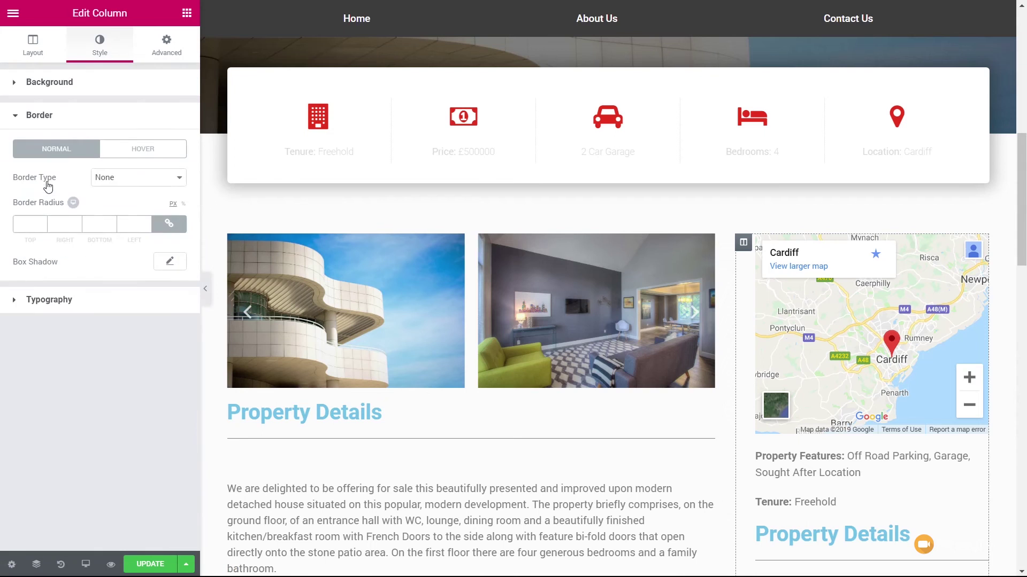
left_click(145, 184)
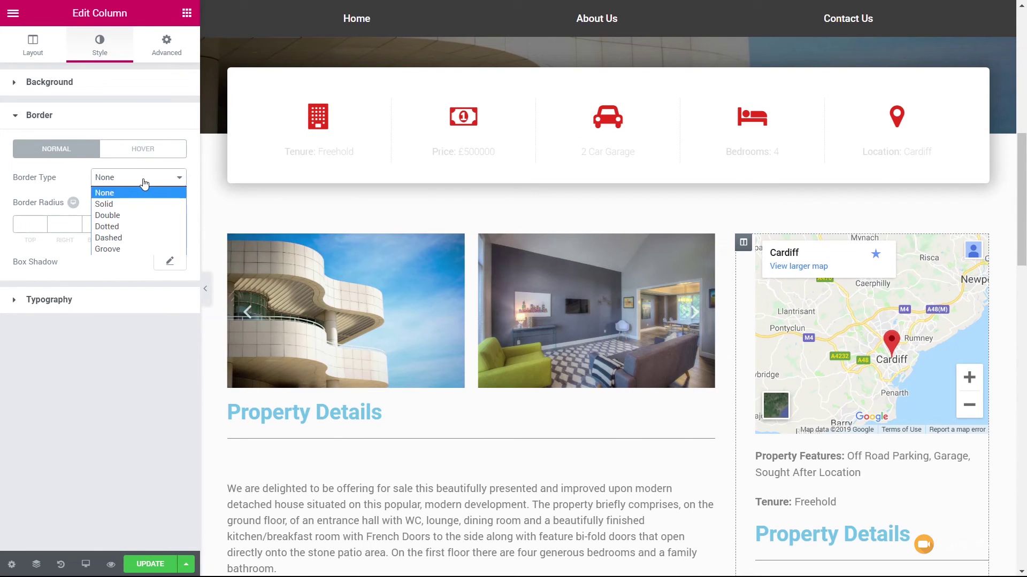
left_click(123, 224)
left_click(169, 261)
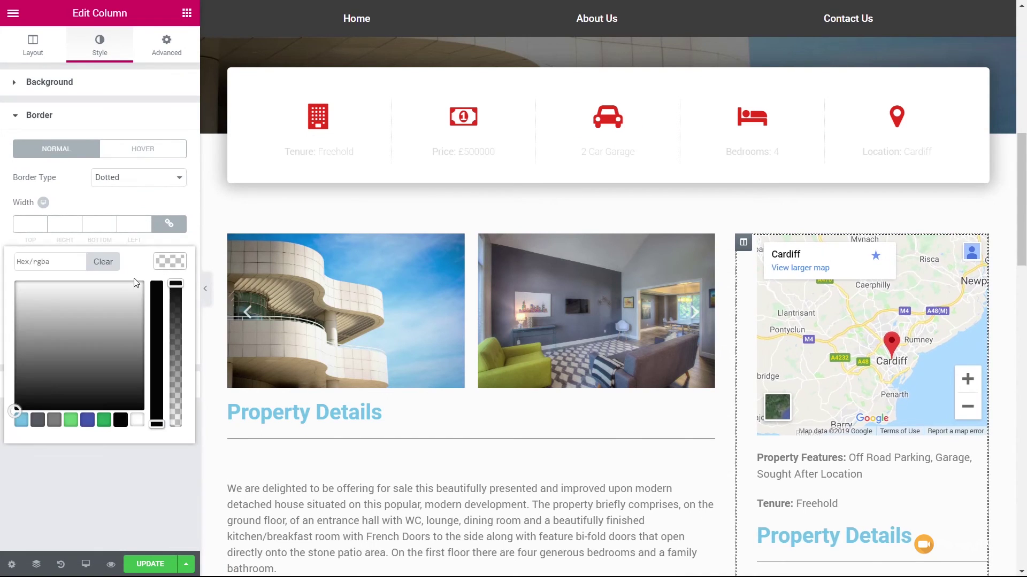
left_click_drag(16, 297, 8, 295)
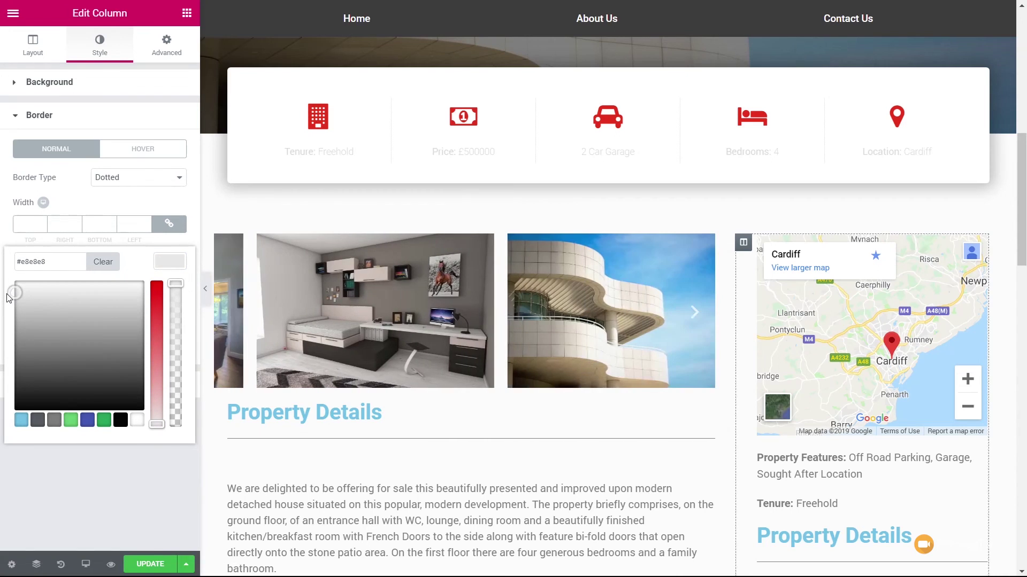
- Unlink the side column's border widths and set only the left width to 1, then check the dividing line down the page
left_click(121, 223)
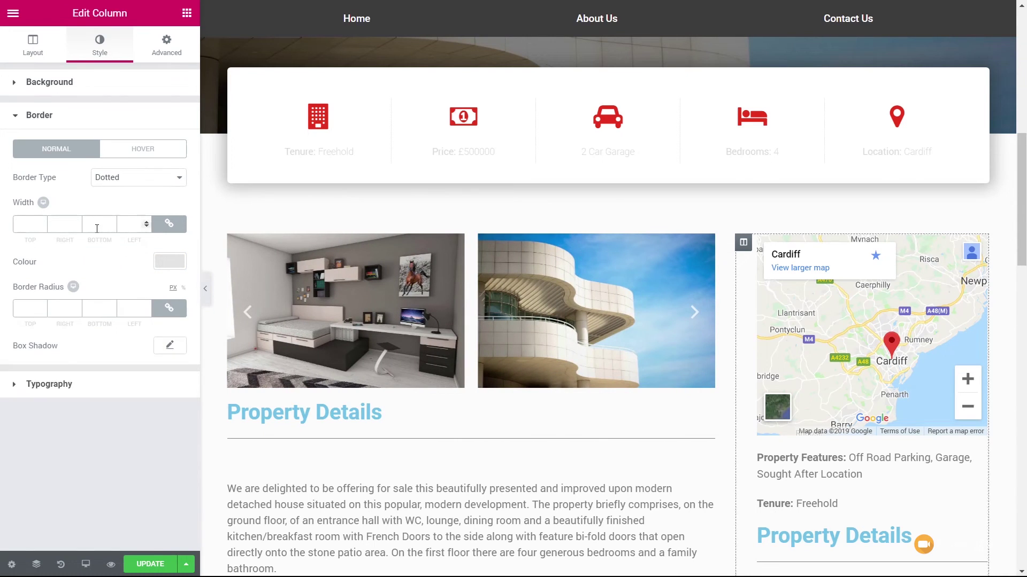
left_click(169, 224)
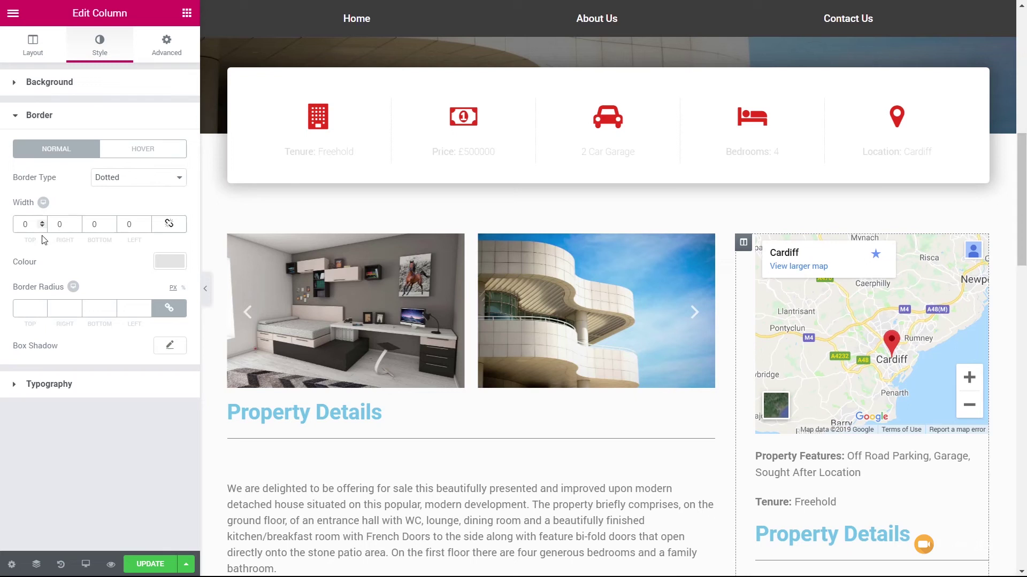
left_click(124, 221)
type("1")
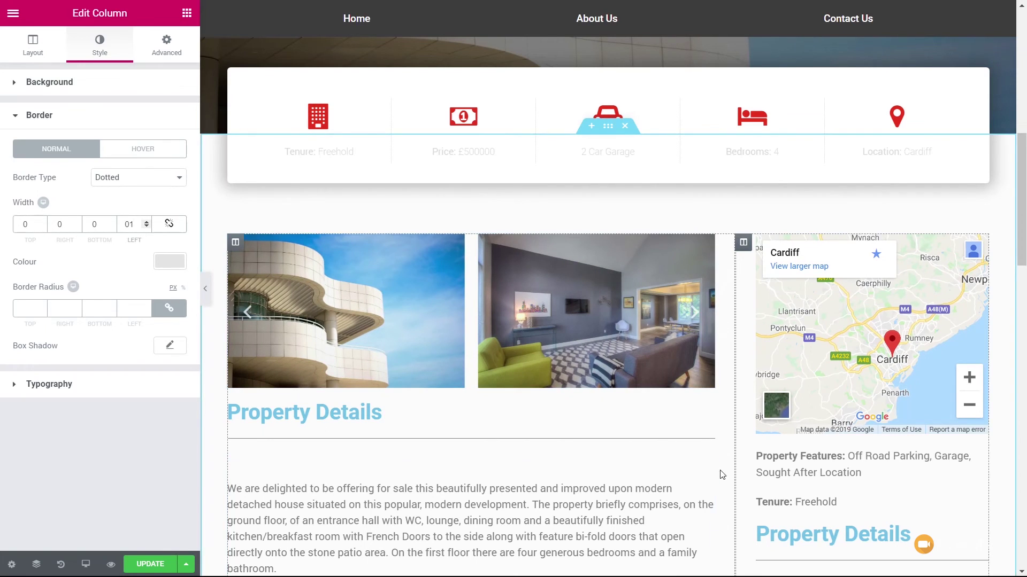
scroll(538, 440, "down", 10)
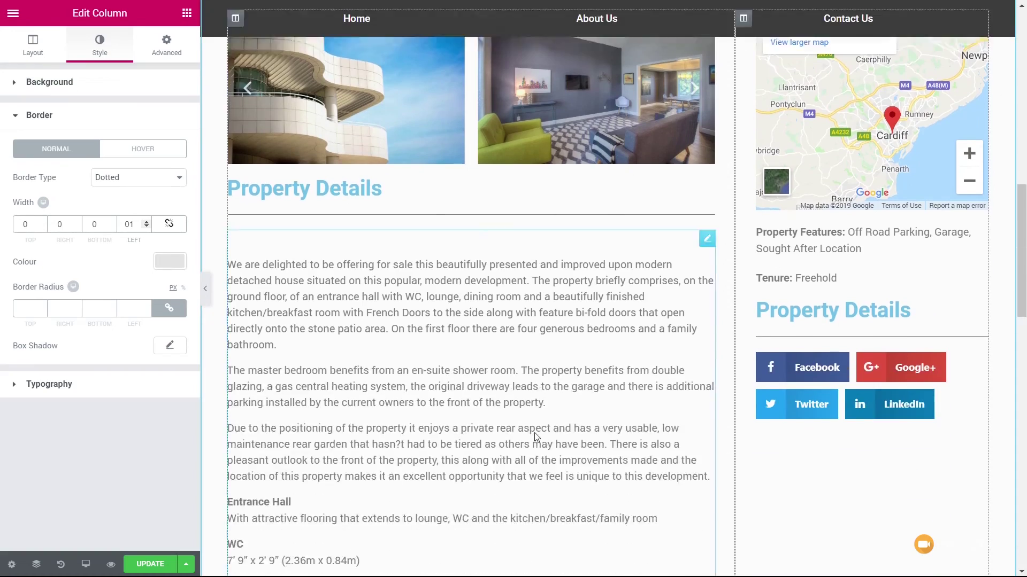
scroll(536, 437, "up", 12)
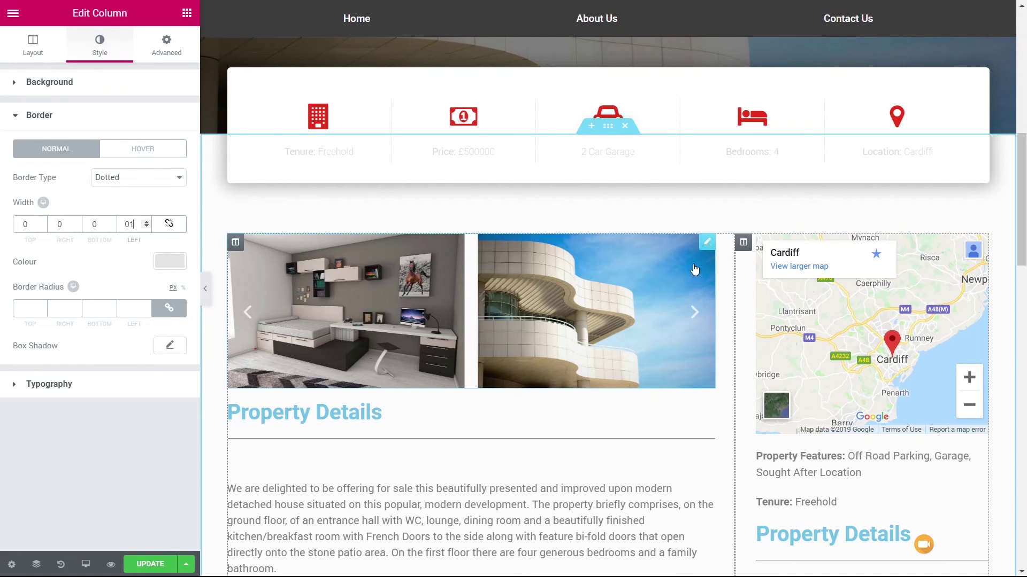
- Set the image carousel's padding to 30 px on all sides
left_click(707, 244)
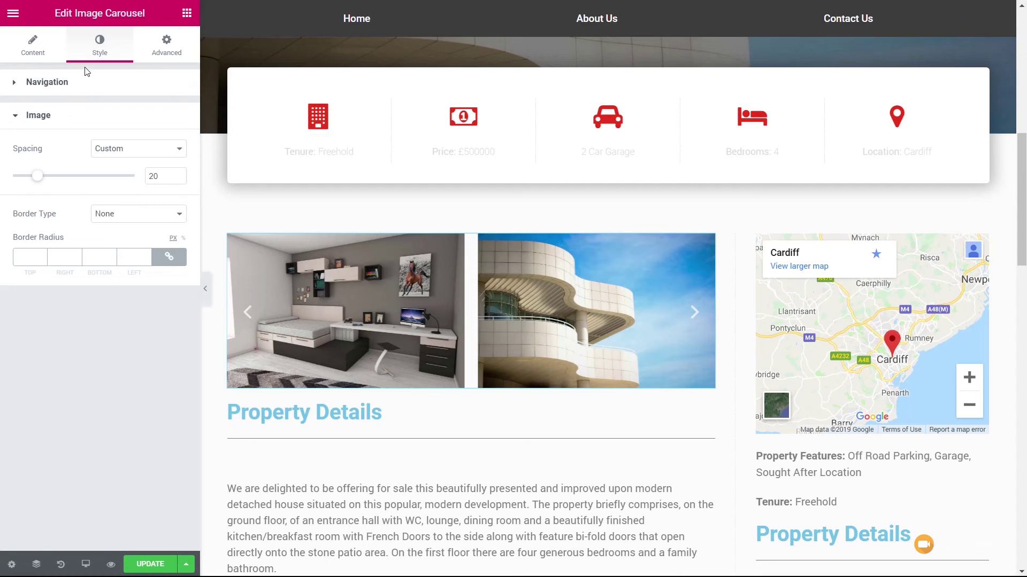
left_click(160, 54)
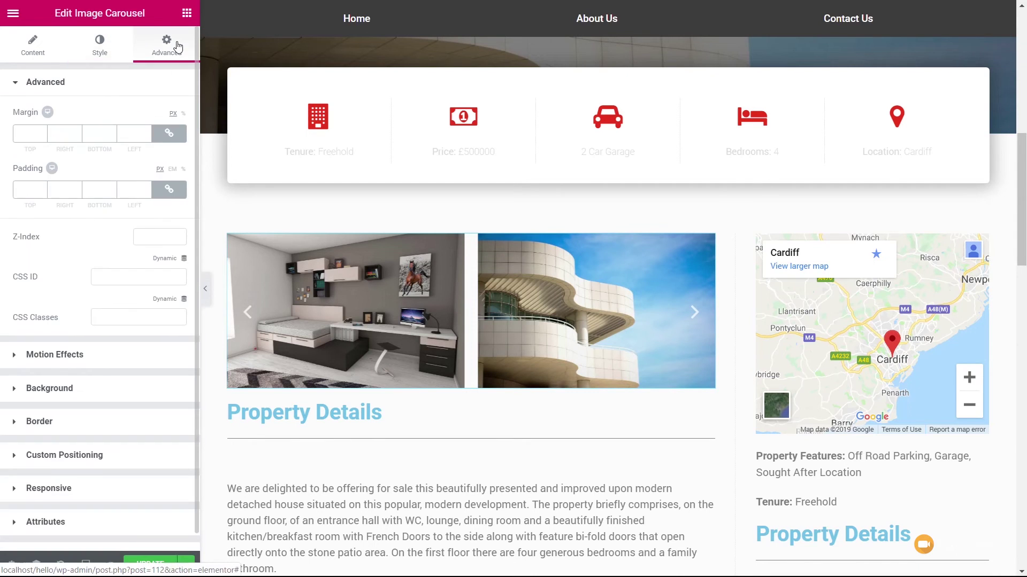
left_click(29, 191)
type("30")
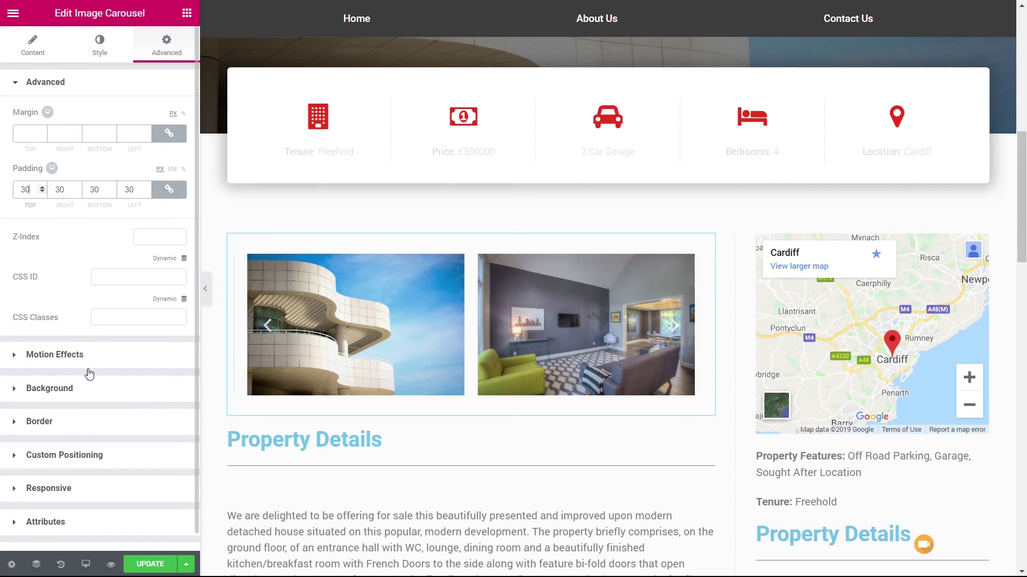
- Give the image carousel a classic background in white, #ffffff
left_click(58, 391)
left_click(114, 215)
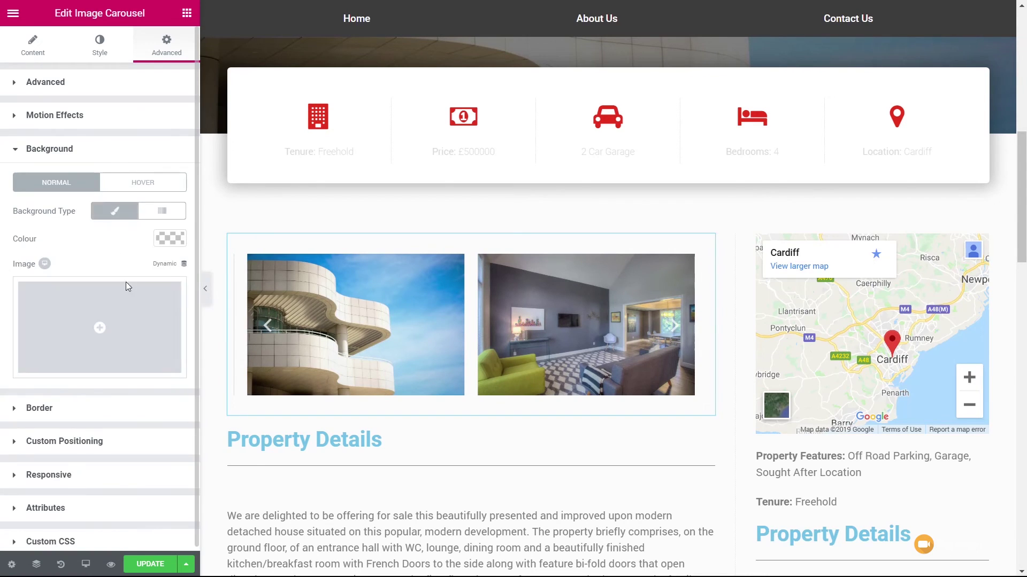
left_click(175, 239)
left_click(137, 398)
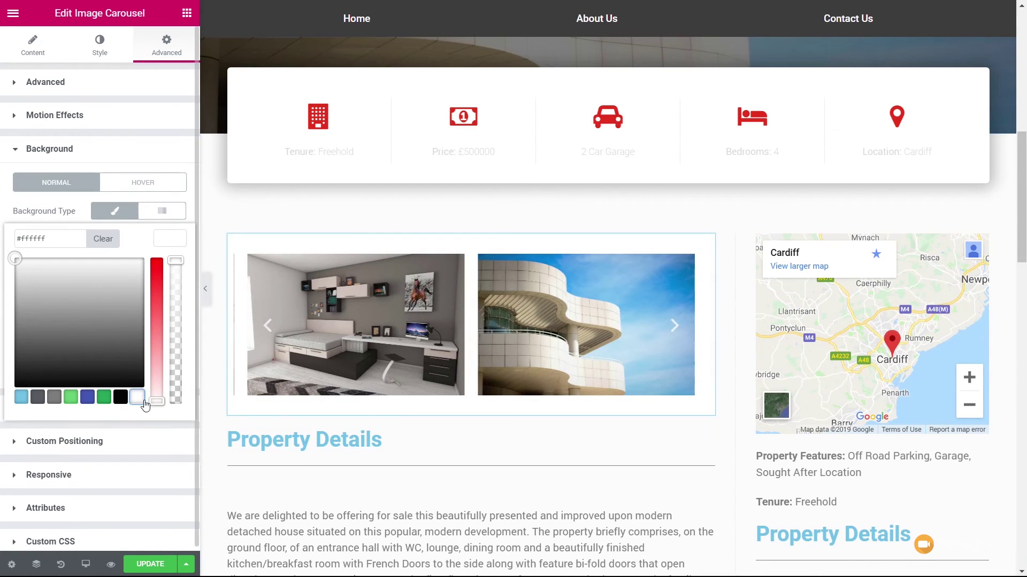
left_click(166, 237)
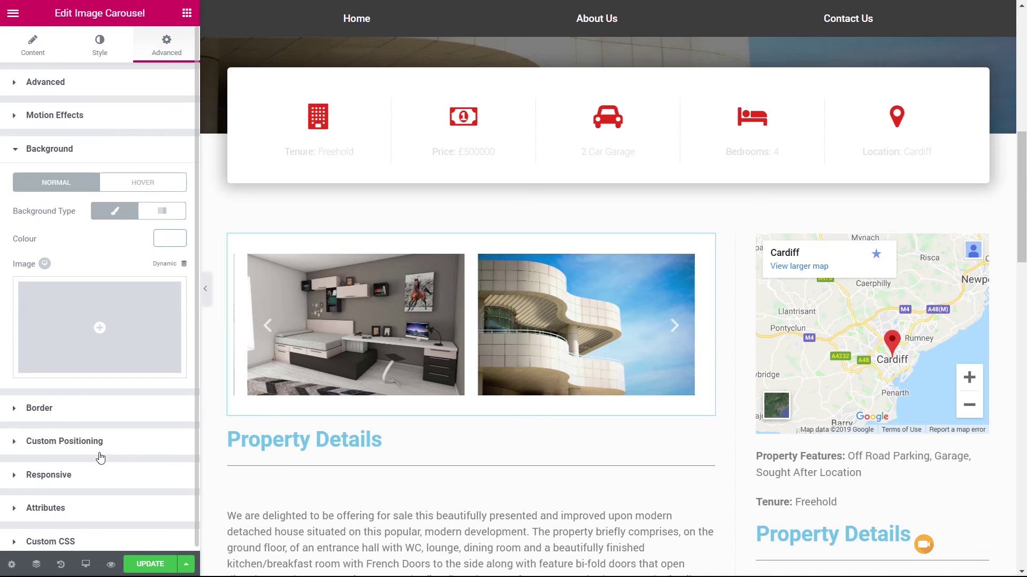
- Add a box shadow to the image carousel and lighten its colour to rgba(0,0,0,0.14)
left_click(52, 411)
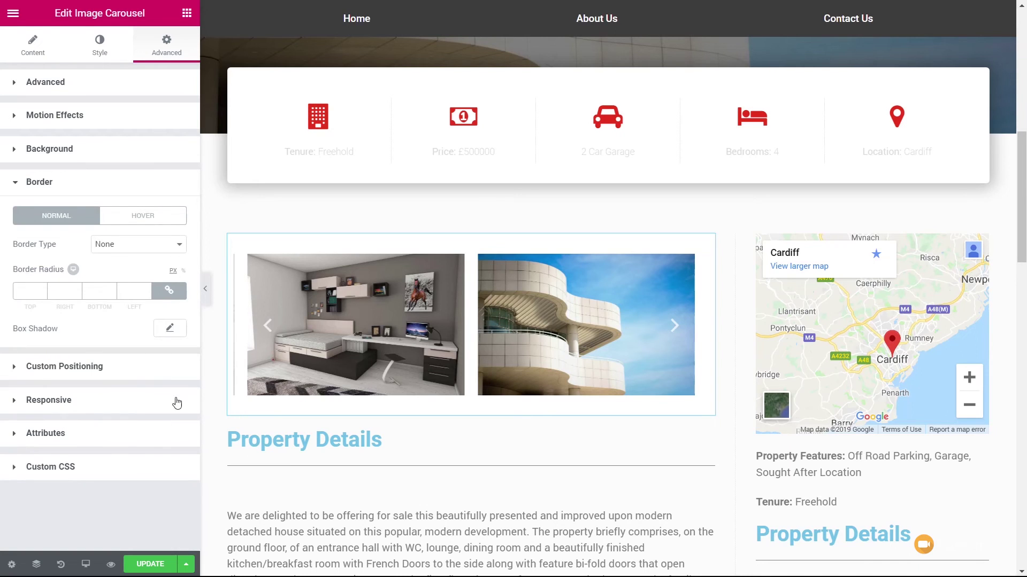
left_click(170, 329)
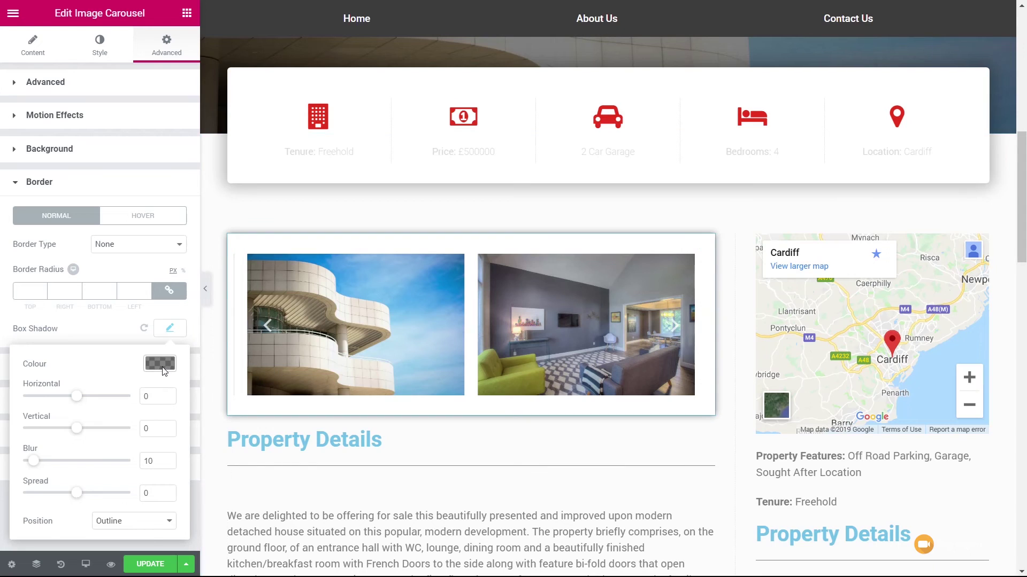
left_click(160, 365)
left_click_drag(165, 458, 166, 508)
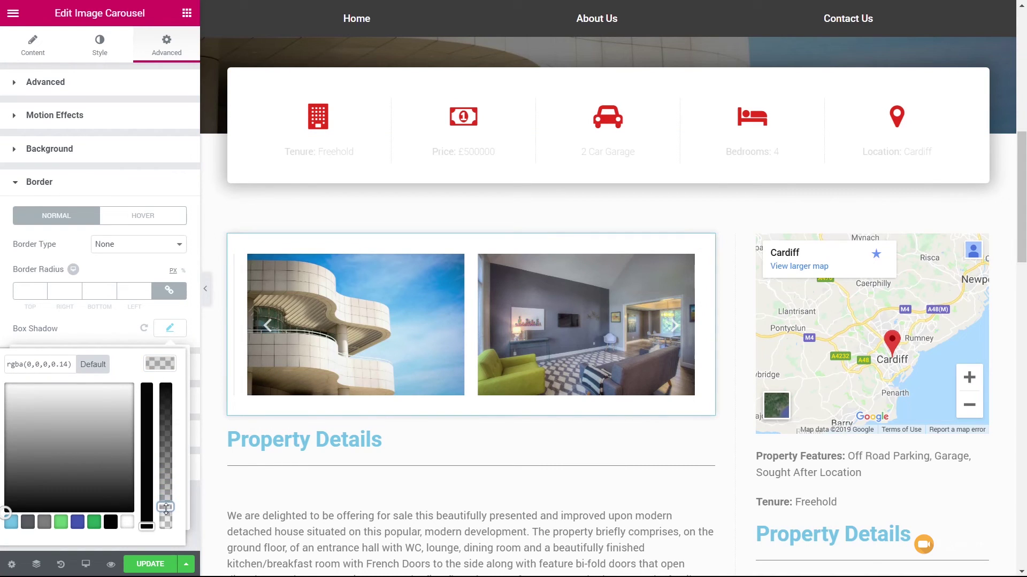
left_click(169, 332)
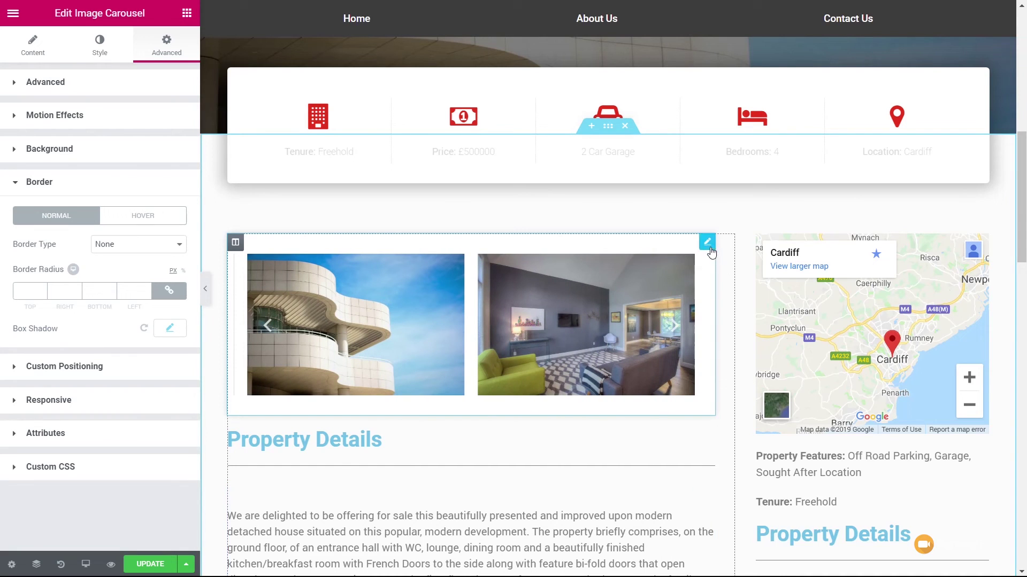
- Copy the image carousel's style and paste it onto the post content widget below the Property Details heading
right_click(708, 247)
left_click(733, 300)
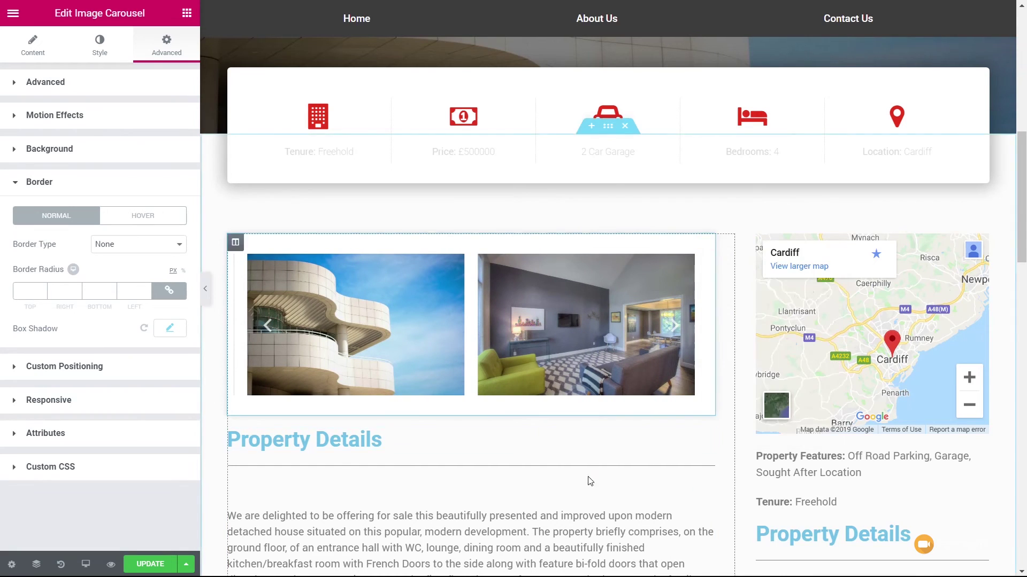
scroll(656, 246, "down", 5)
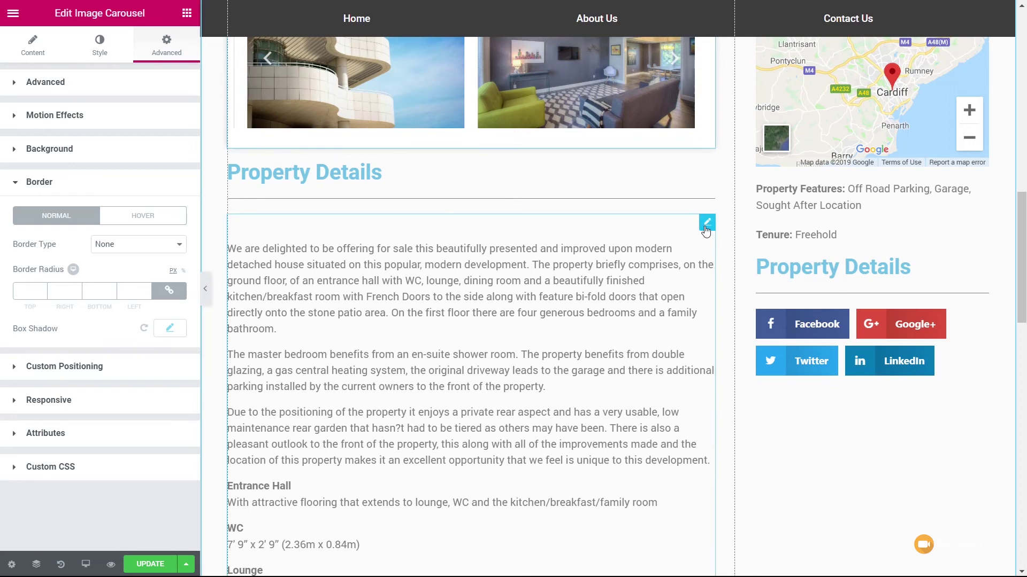
right_click(706, 229)
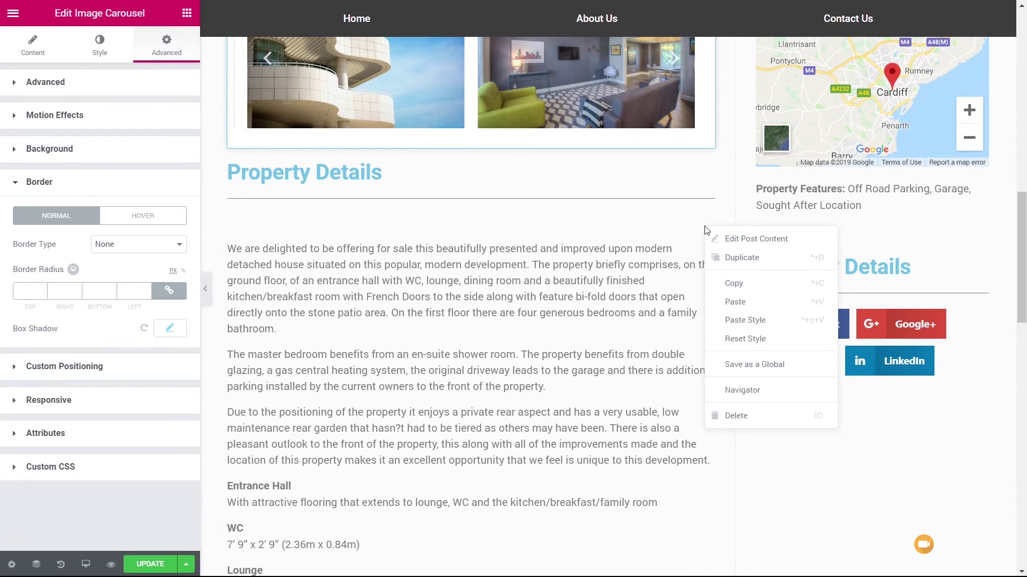
left_click(747, 320)
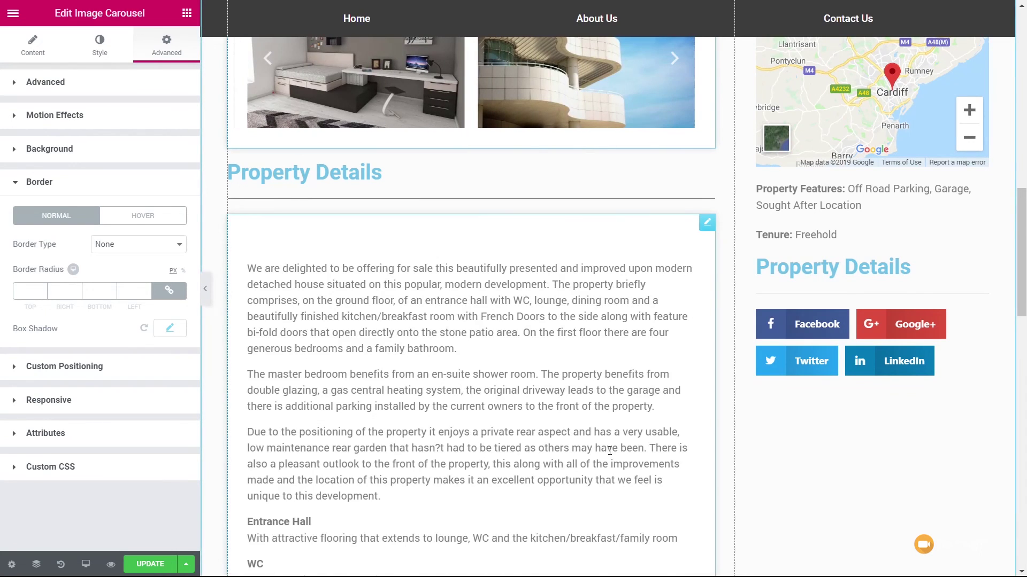
- Paste the carousel's card style onto the Google Maps widget in the side column
scroll(609, 451, "up", 5)
right_click(984, 246)
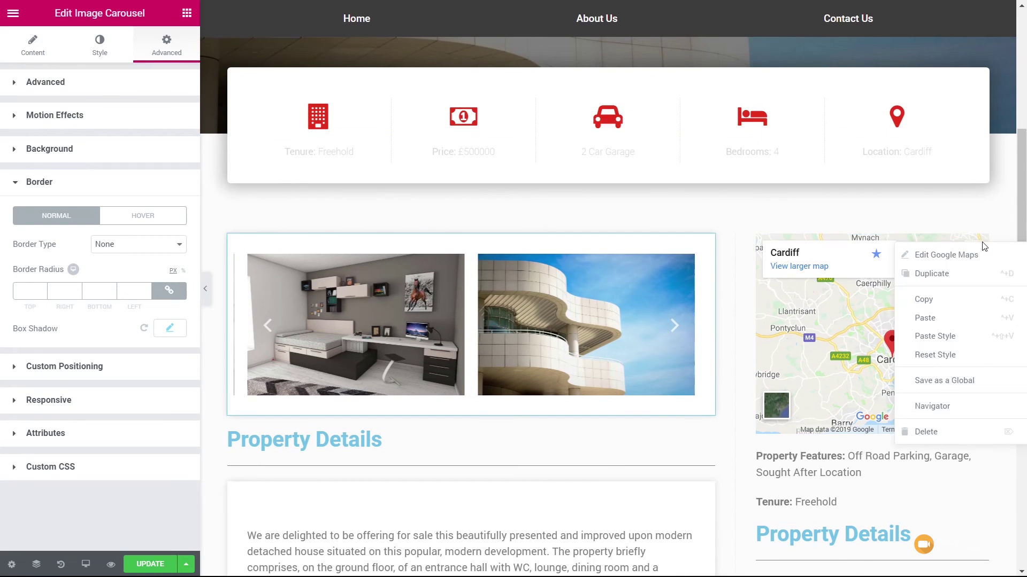
left_click(950, 337)
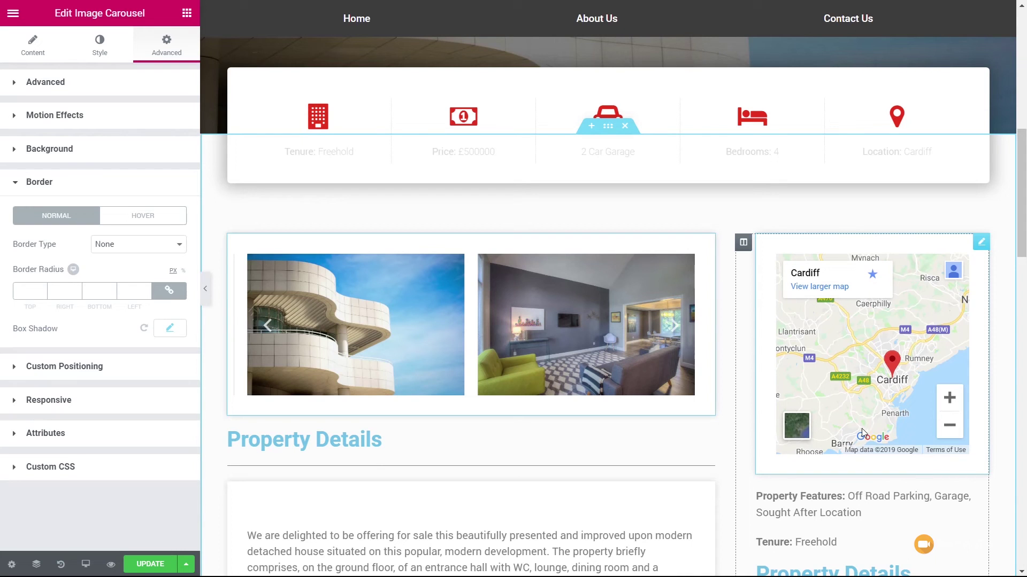
- Set the main column's Property Details heading to the dark grey swatch colour and a font weight of 300
scroll(581, 451, "down", 3)
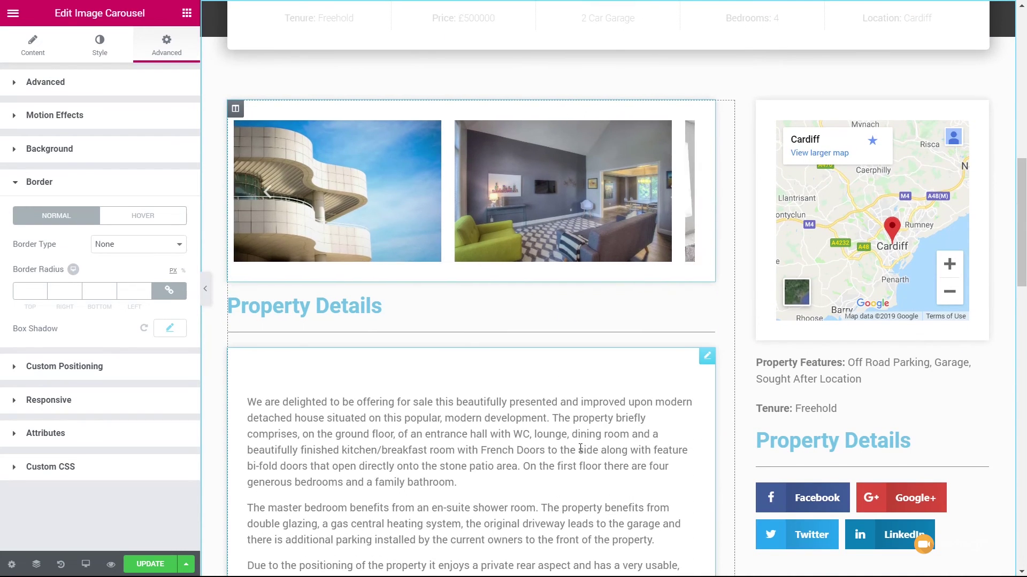
left_click(332, 308)
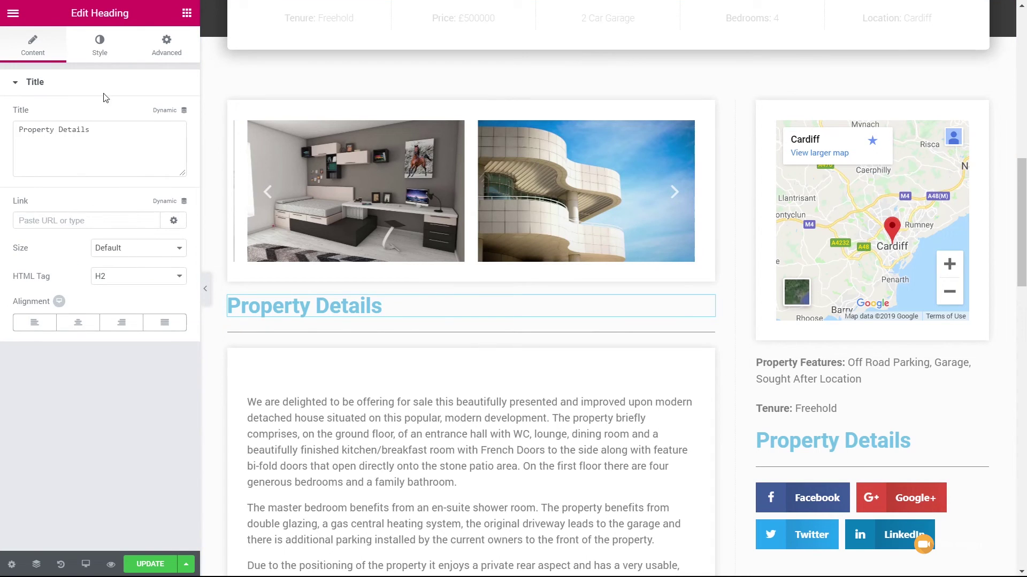
left_click(101, 51)
left_click(175, 118)
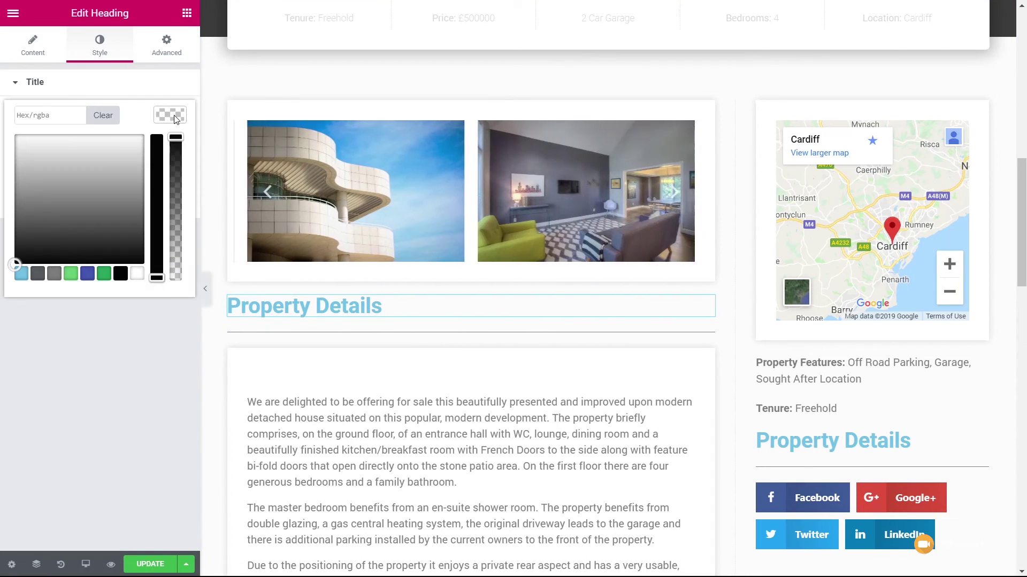
left_click(37, 275)
left_click(168, 117)
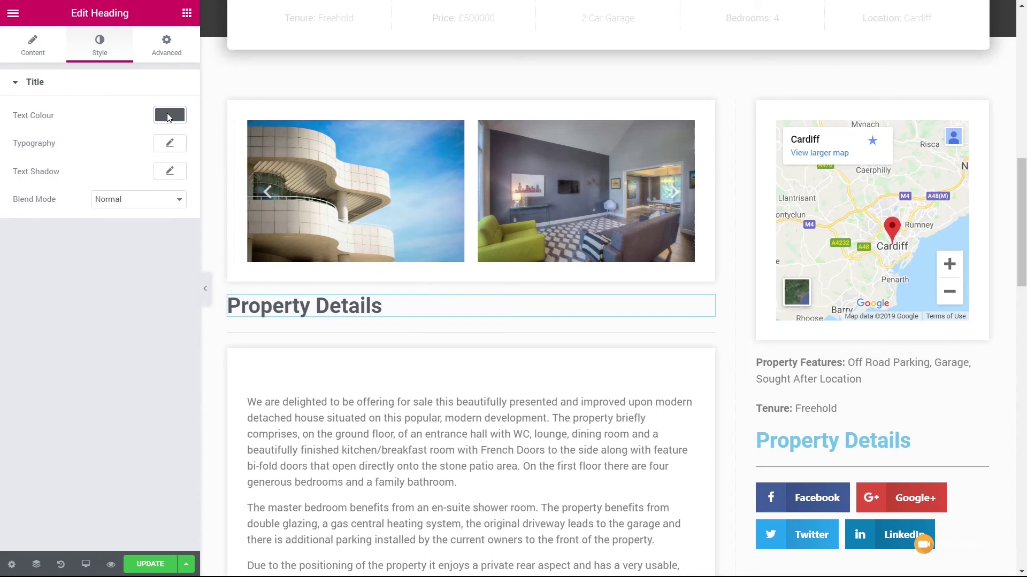
left_click(169, 143)
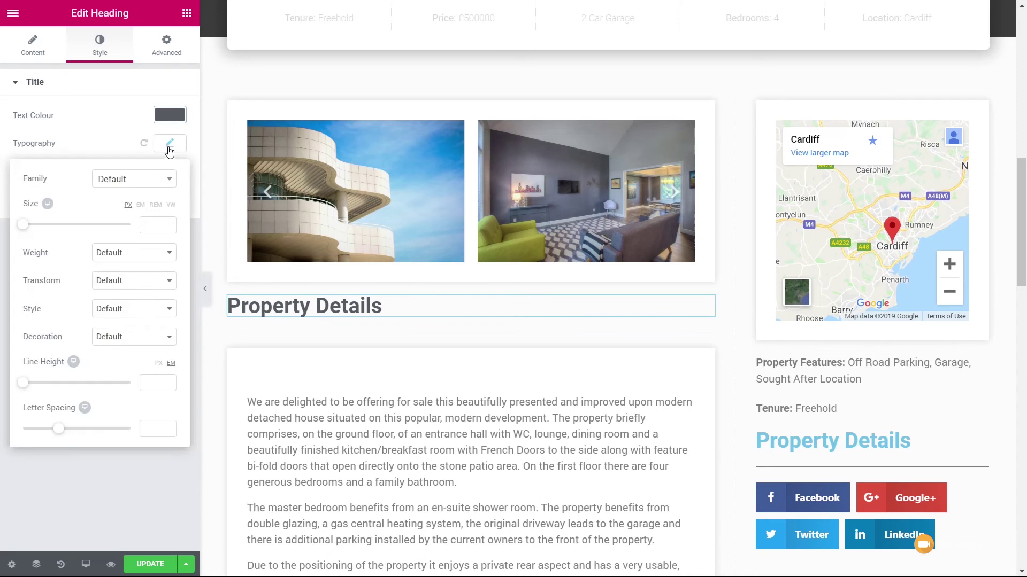
left_click(123, 253)
left_click(119, 290)
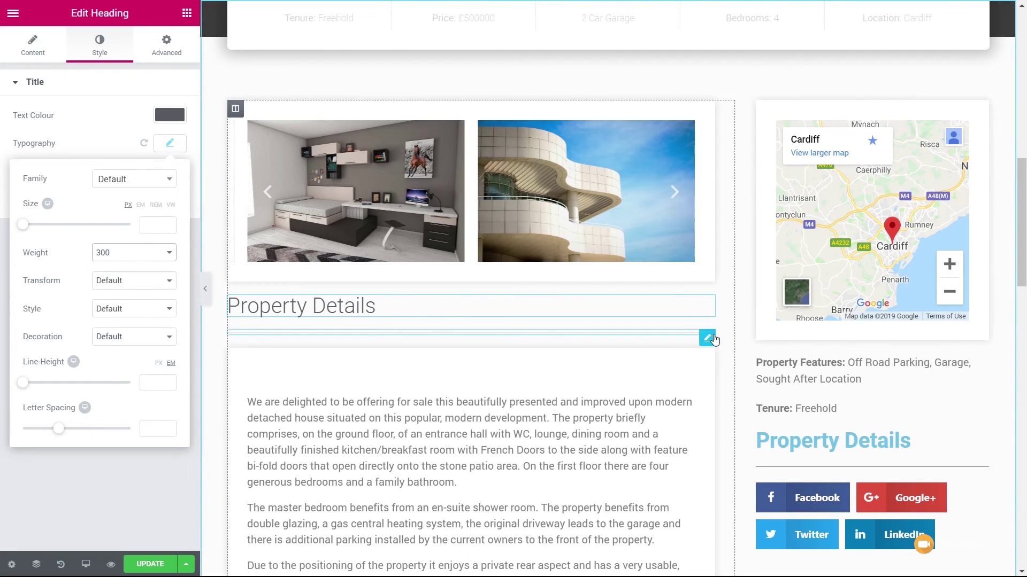
- Style the divider below the main column's heading as red, 15% wide and left-aligned, with a weight of 3
left_click(713, 339)
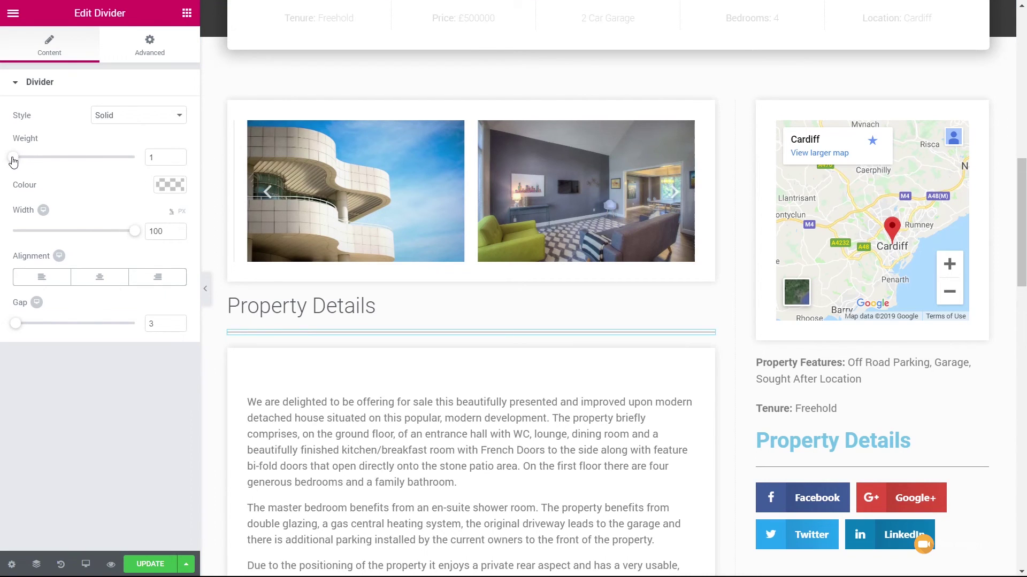
left_click_drag(15, 162, 26, 160)
left_click(181, 184)
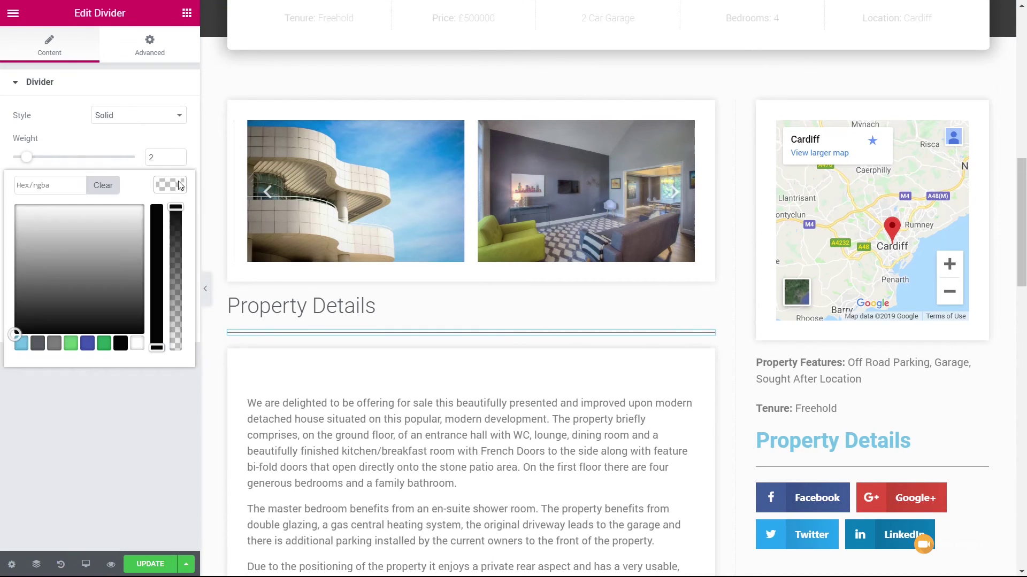
left_click(86, 218)
left_click_drag(85, 218, 16, 221)
mouse_move(157, 275)
left_mouse_down()
mouse_move(156, 234)
mouse_move(38, 234)
left_mouse_up()
left_click(131, 419)
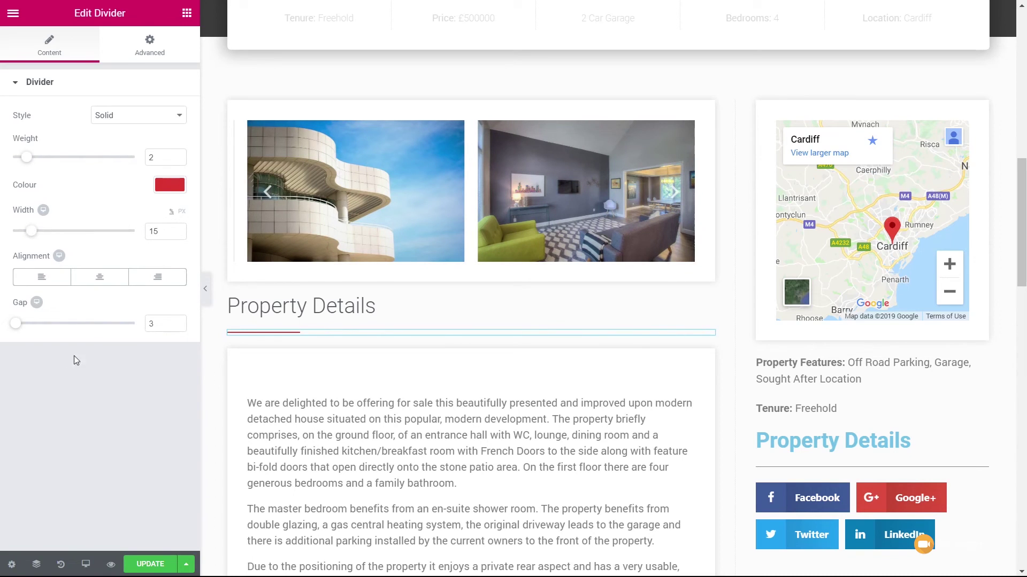
left_click(53, 281)
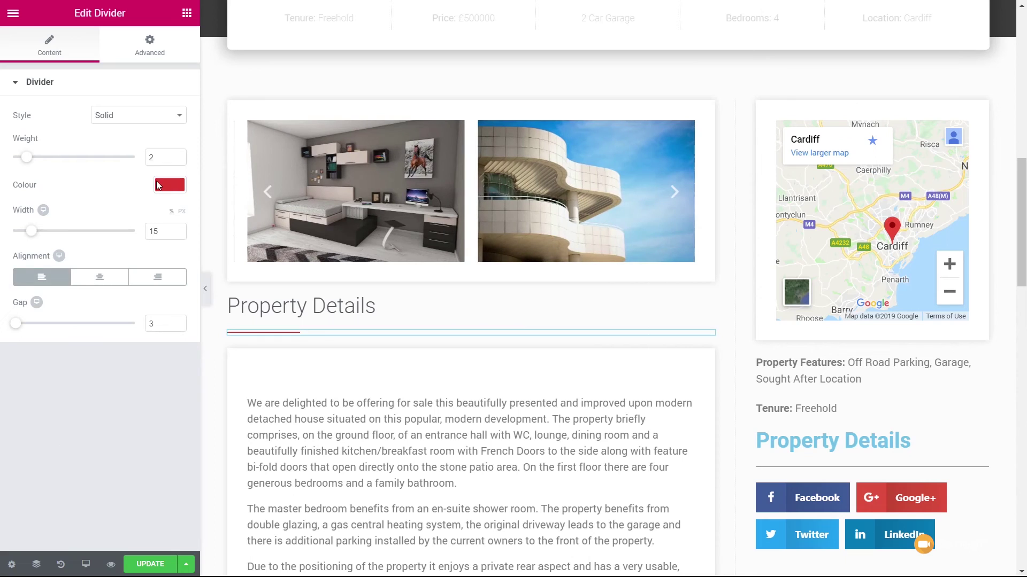
left_click(177, 155)
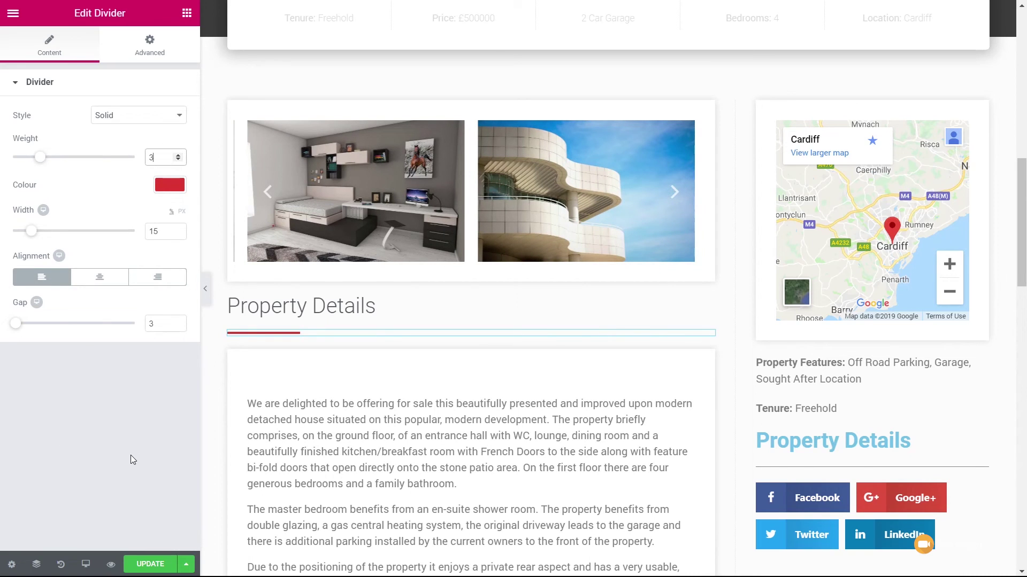
- Copy the main Property Details heading's style and paste it onto the side column's Property Details heading
scroll(433, 378, "down", 2)
right_click(327, 174)
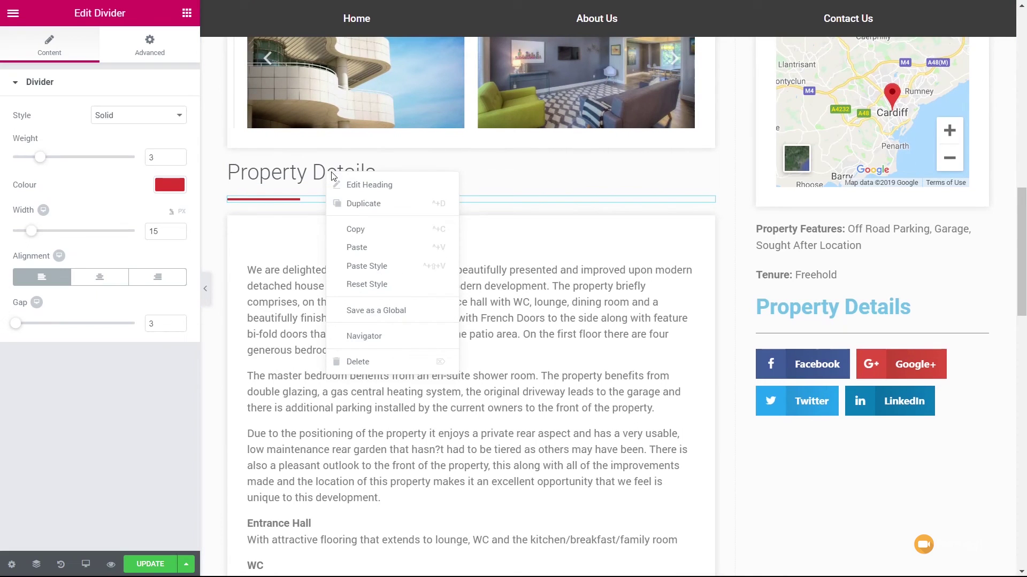
left_click(405, 229)
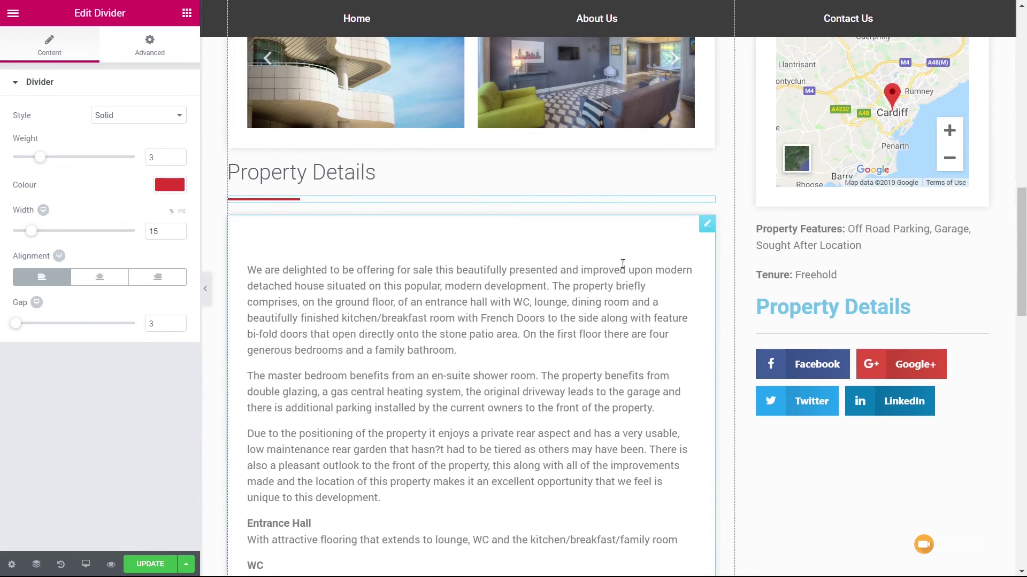
right_click(828, 308)
left_click(880, 404)
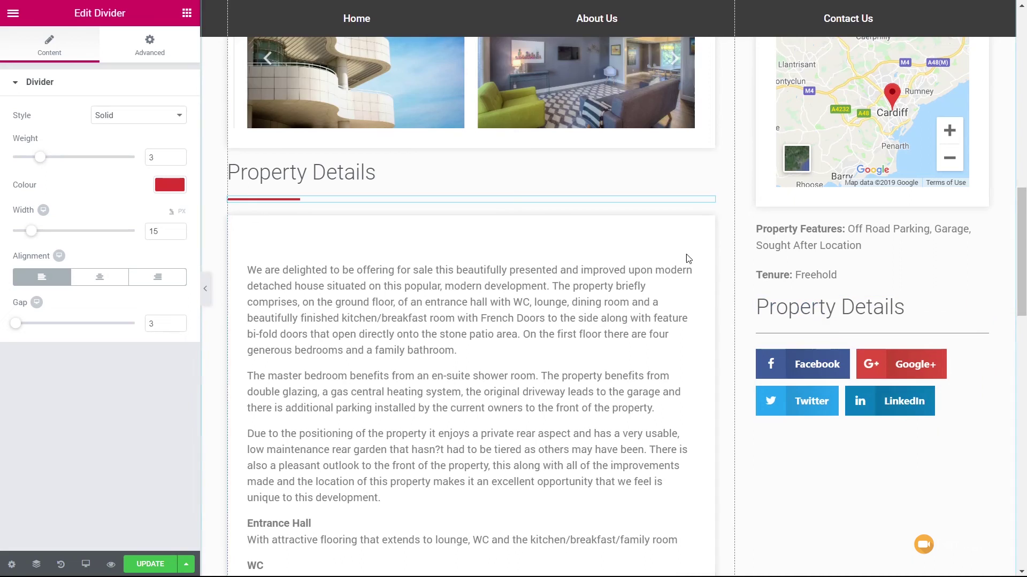
- Copy the red divider's style and paste it onto the divider above the side column's share buttons
right_click(708, 204)
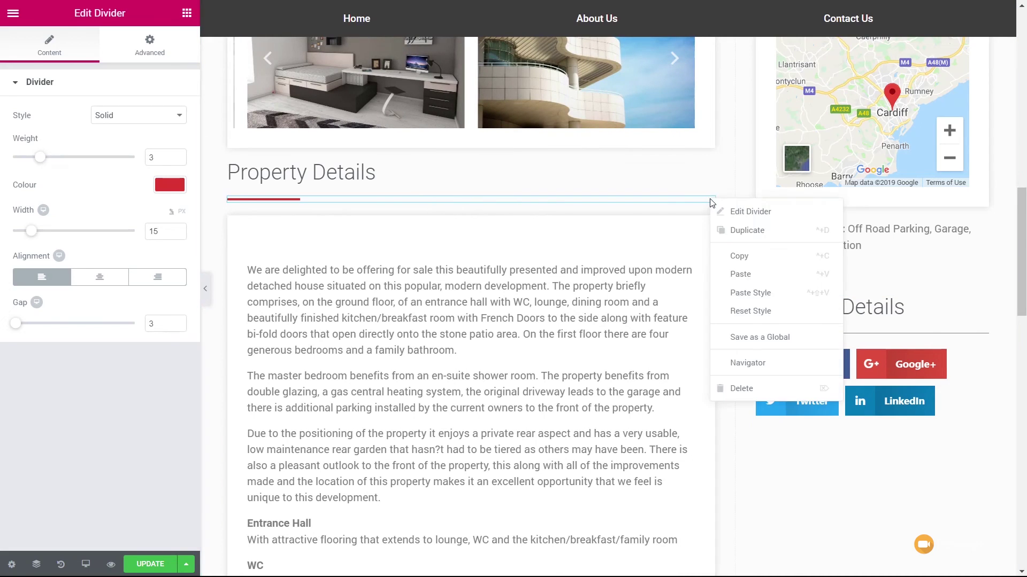
left_click(739, 257)
right_click(895, 334)
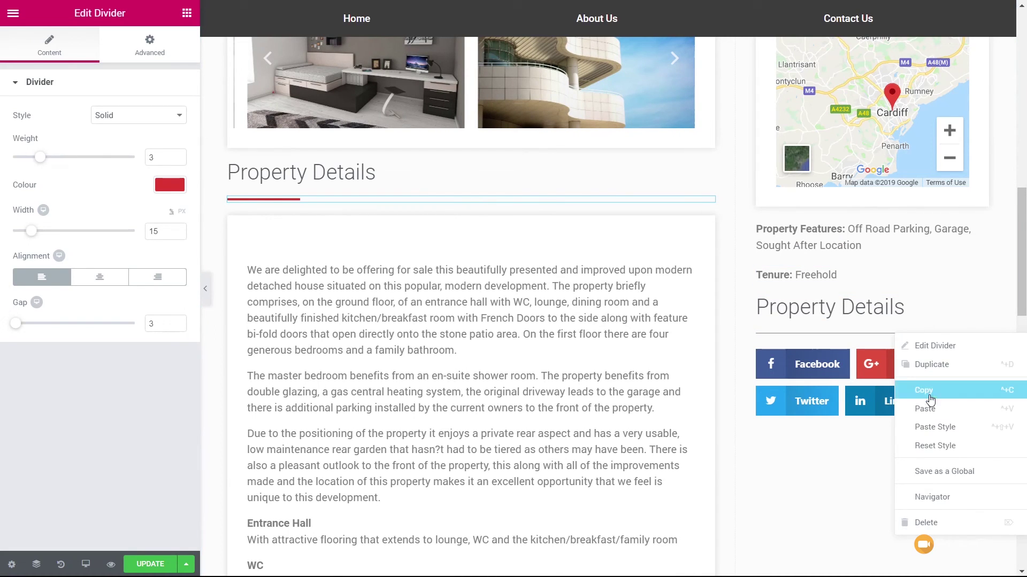
left_click(933, 426)
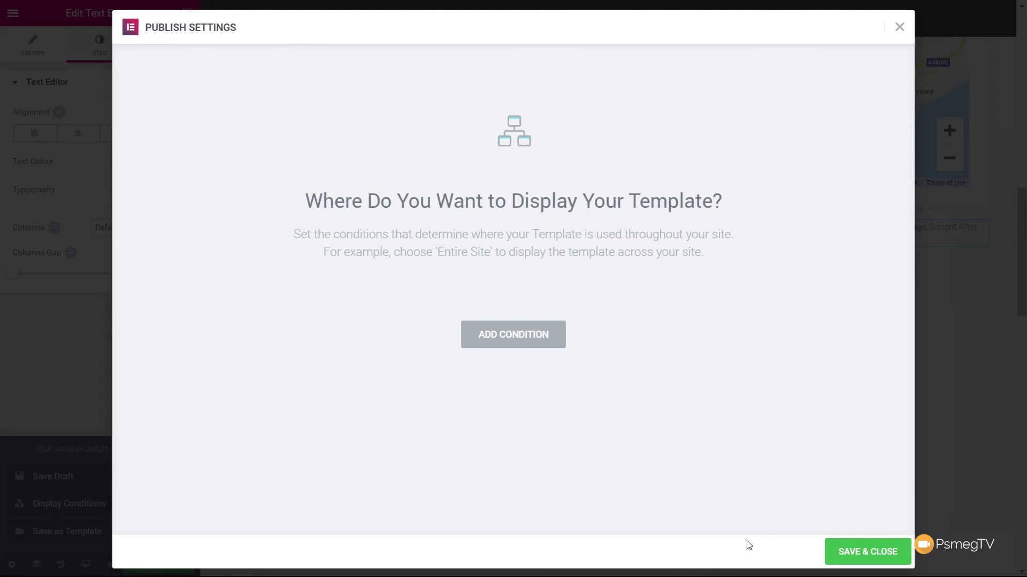
- Add a display condition that includes all Properties, then save and close the publish settings
left_click(517, 337)
left_click(401, 310)
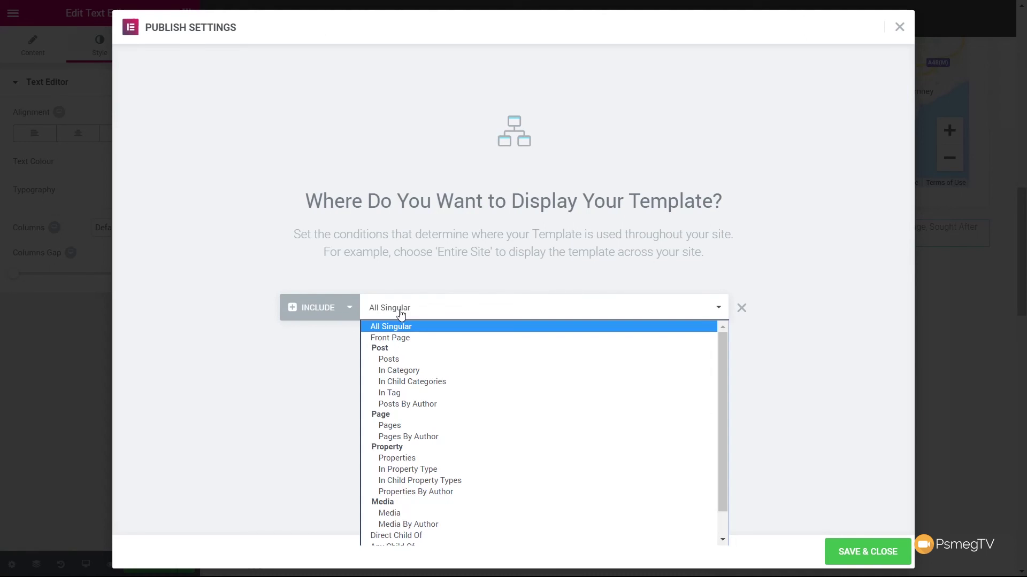
left_click(409, 459)
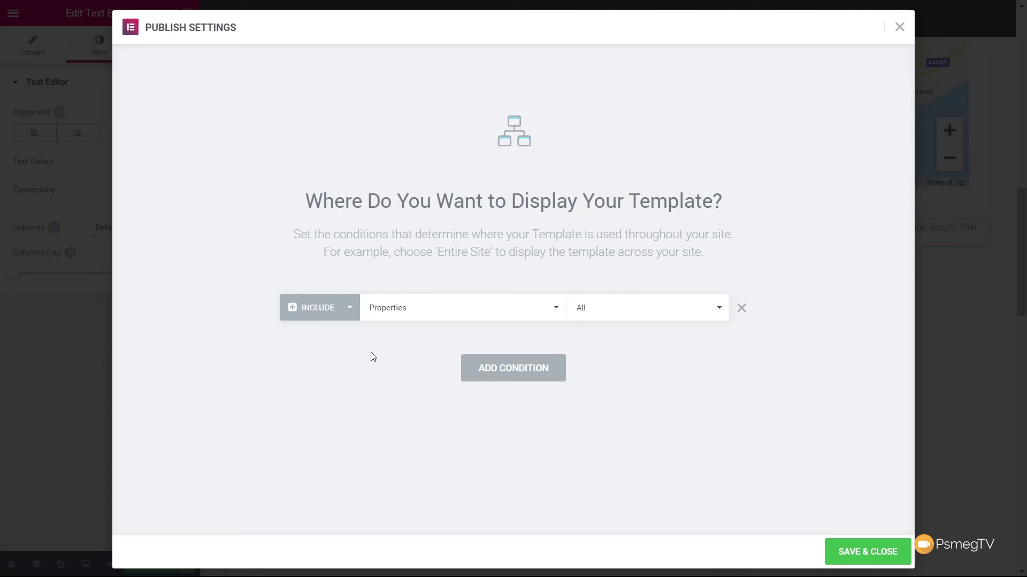
left_click(888, 558)
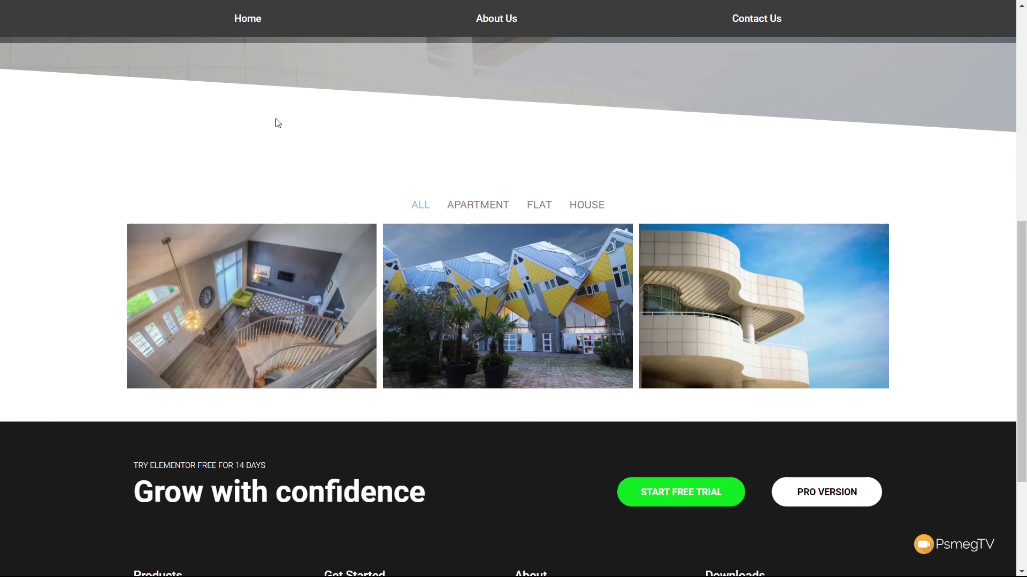
- Filter the live site's portfolio by Apartment, show All again, and open the Modern Studio Flat property
left_click(500, 207)
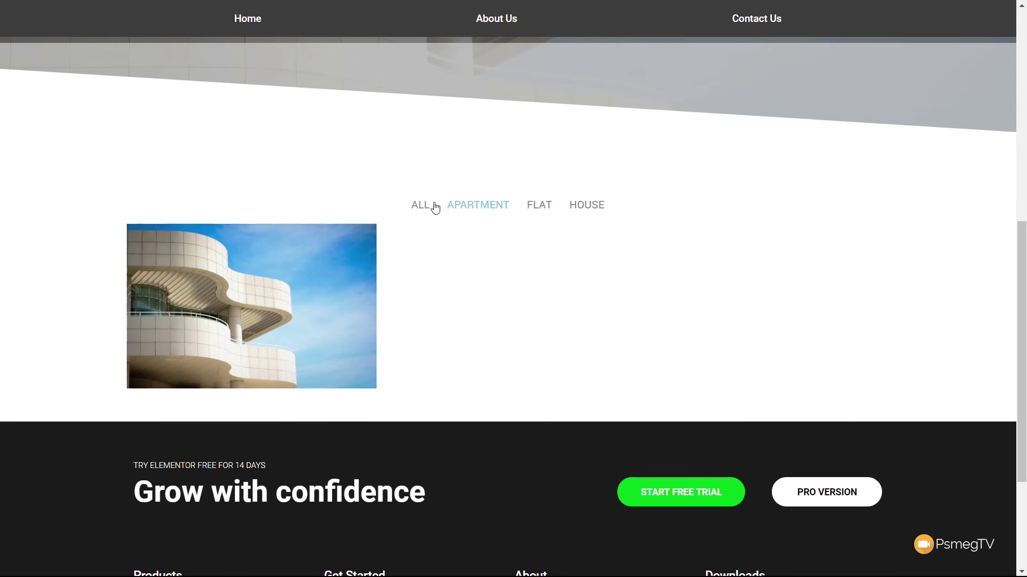
left_click(413, 208)
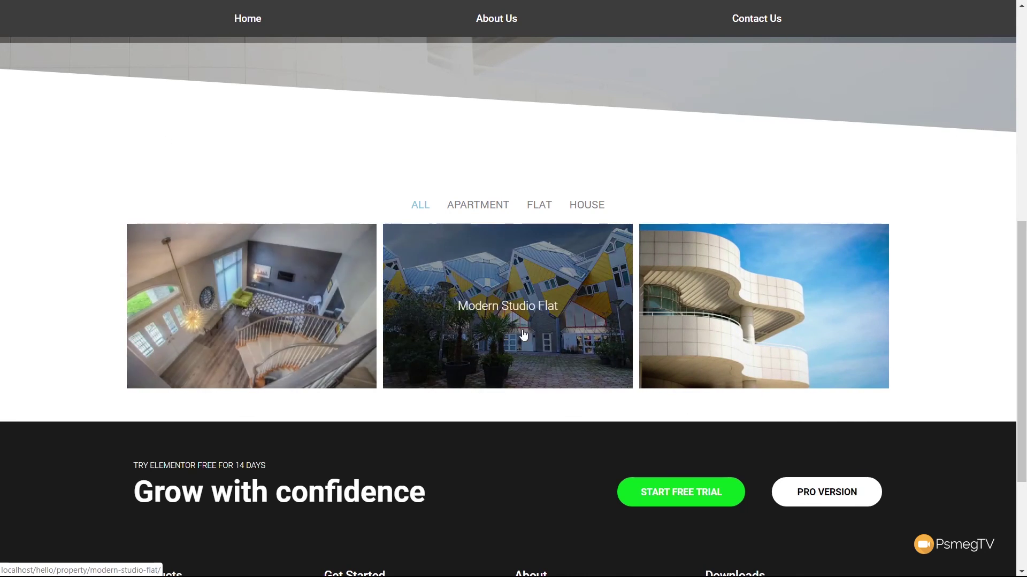
left_click(514, 318)
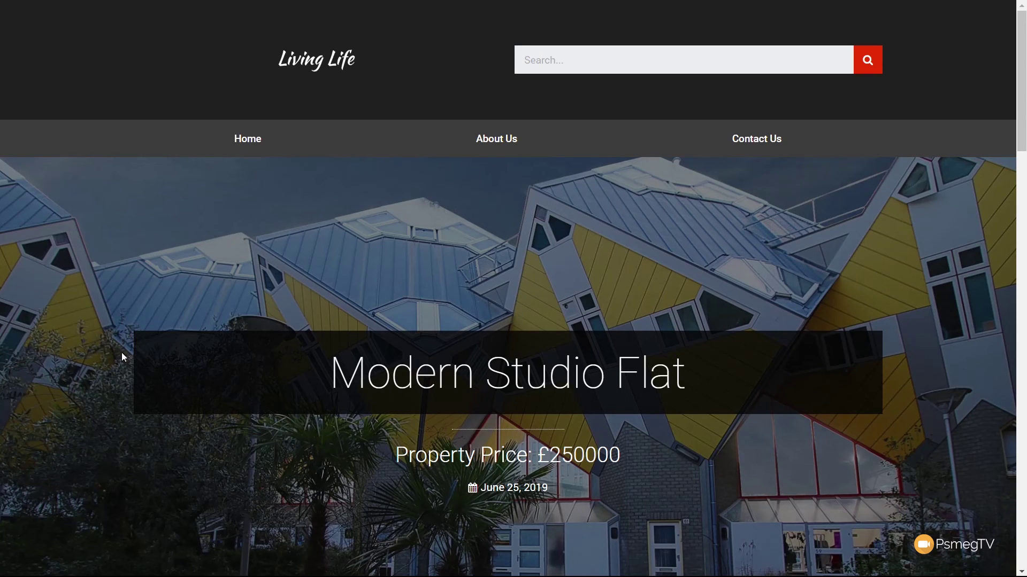
- Review the Modern Studio Flat page's header, details box, gallery, map, share buttons and full description
scroll(914, 434, "down", 7)
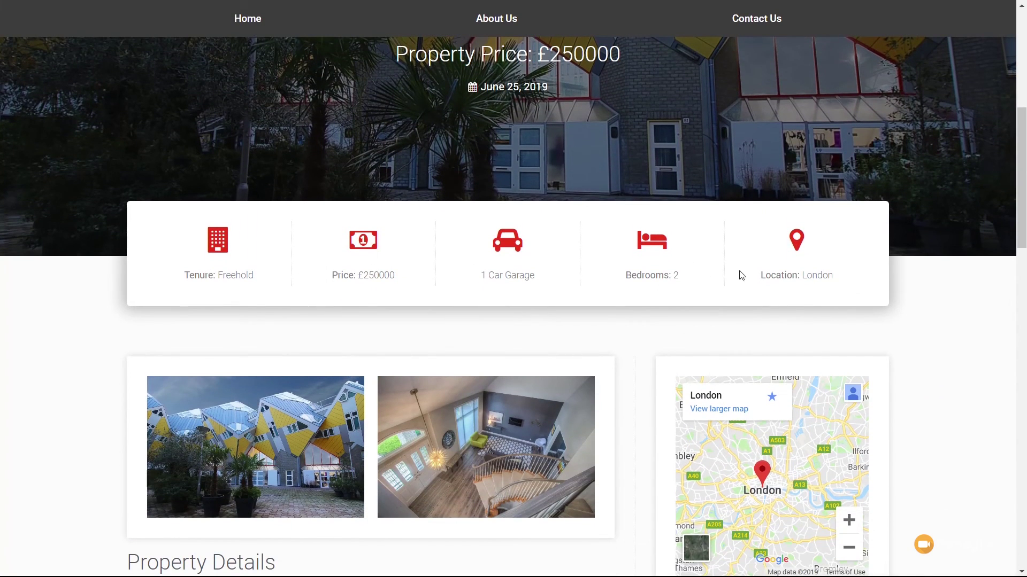
scroll(917, 381, "down", 3)
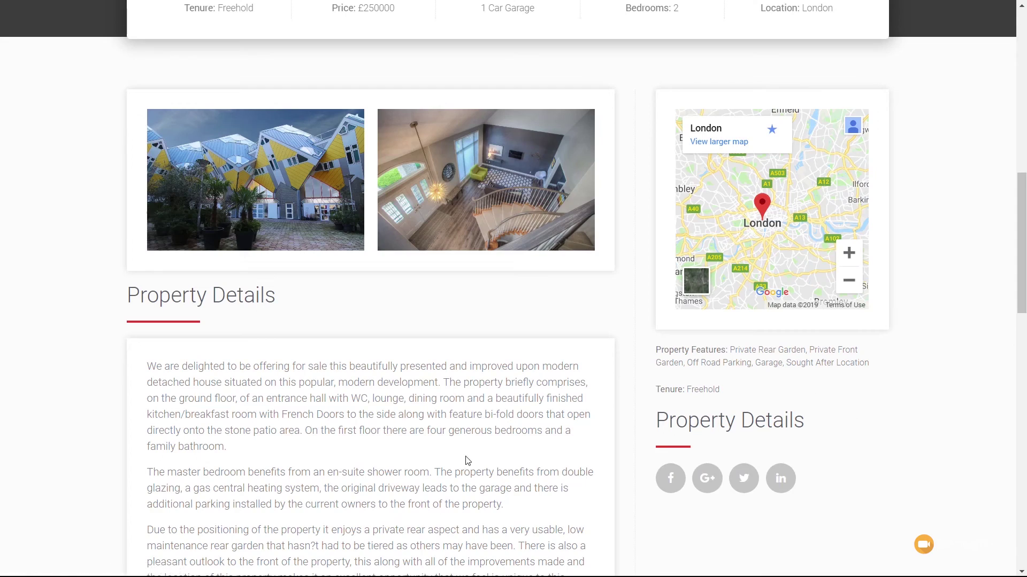
scroll(451, 458, "down", 10)
scroll(451, 457, "down", 5)
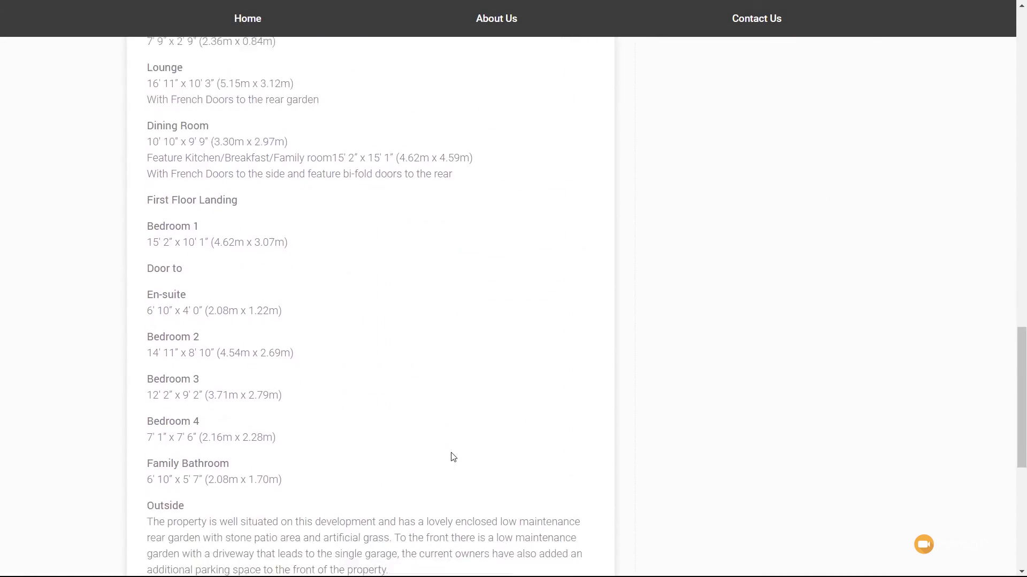
scroll(452, 457, "up", 10)
scroll(453, 458, "up", 15)
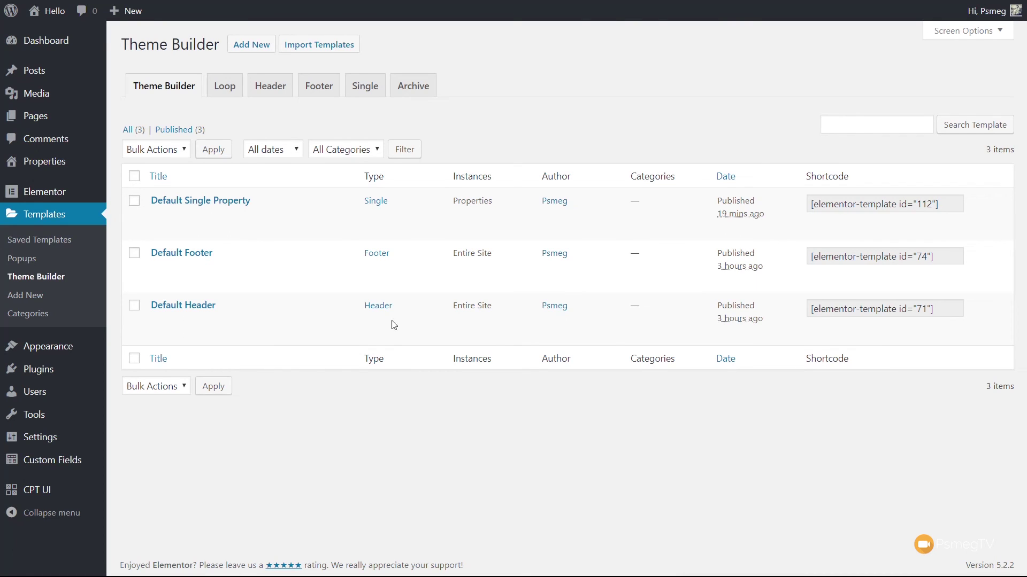
- Create a Loop template named "Property Listing Loop" and dismiss the template library
left_click(219, 89)
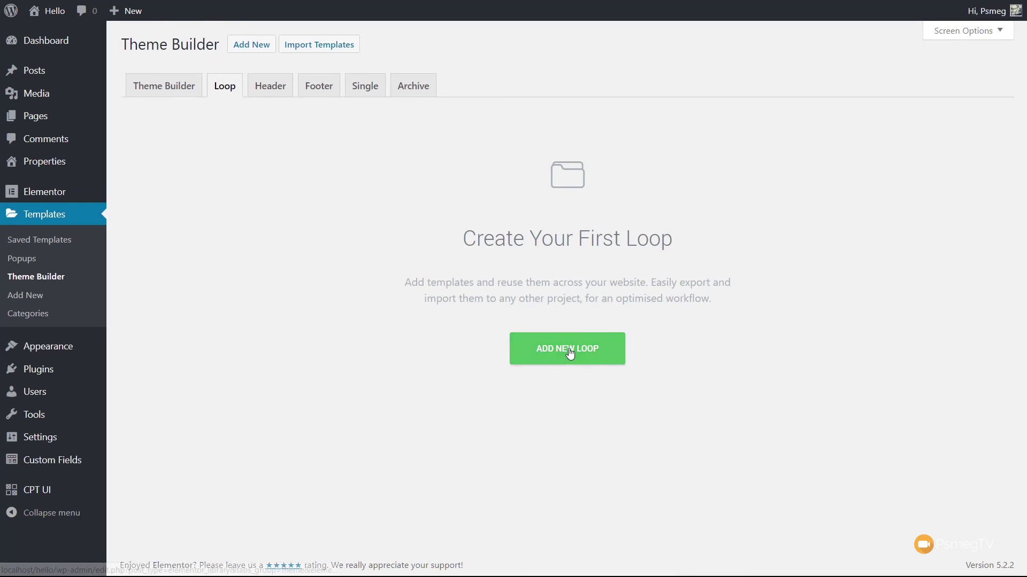
left_click(569, 348)
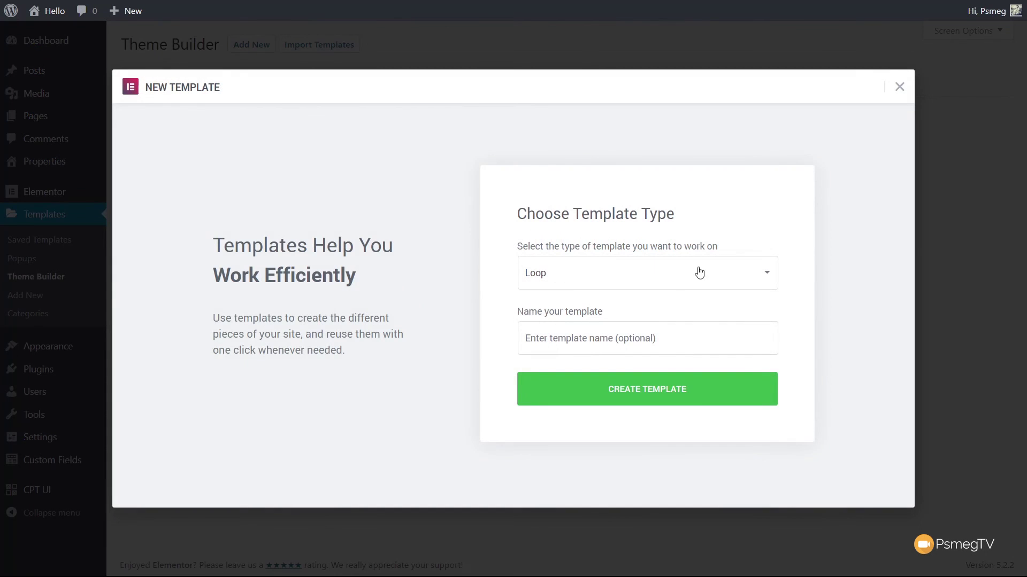
left_click(563, 343)
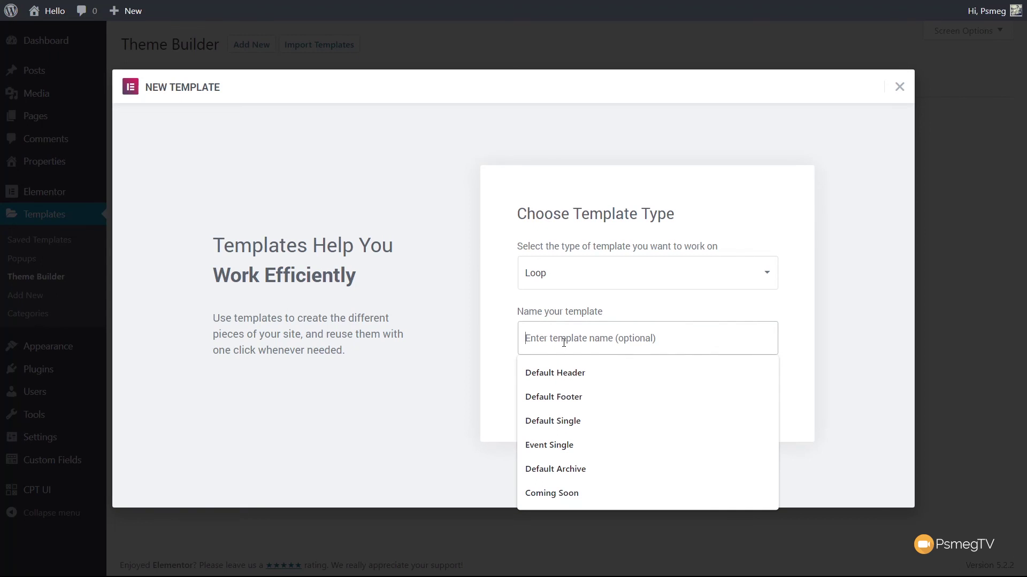
type("Property Listing Loop")
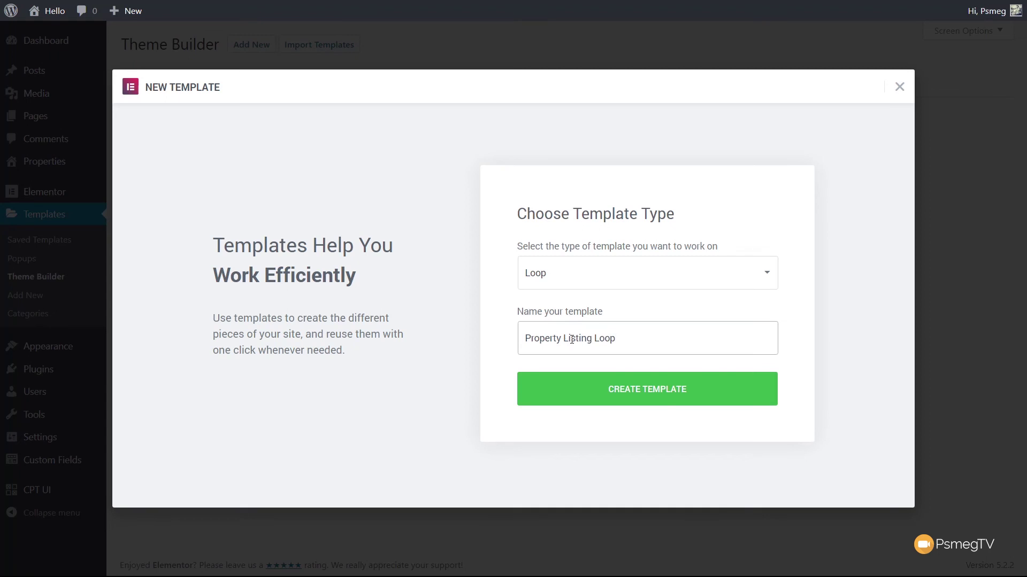
left_click(666, 397)
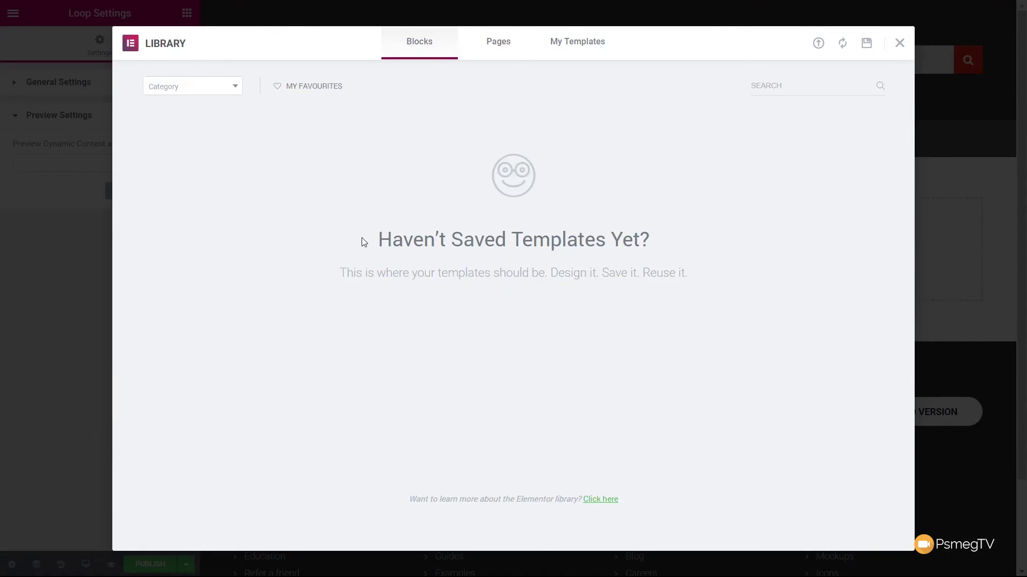
left_click(899, 42)
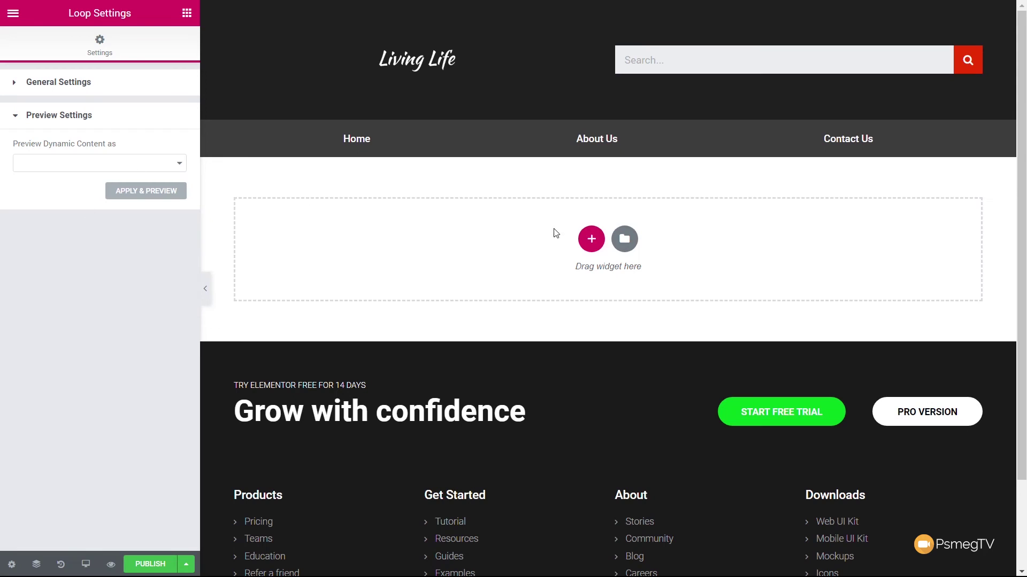
- Add a single-column section containing an Image widget that uses the dynamic Featured Image
left_click(591, 240)
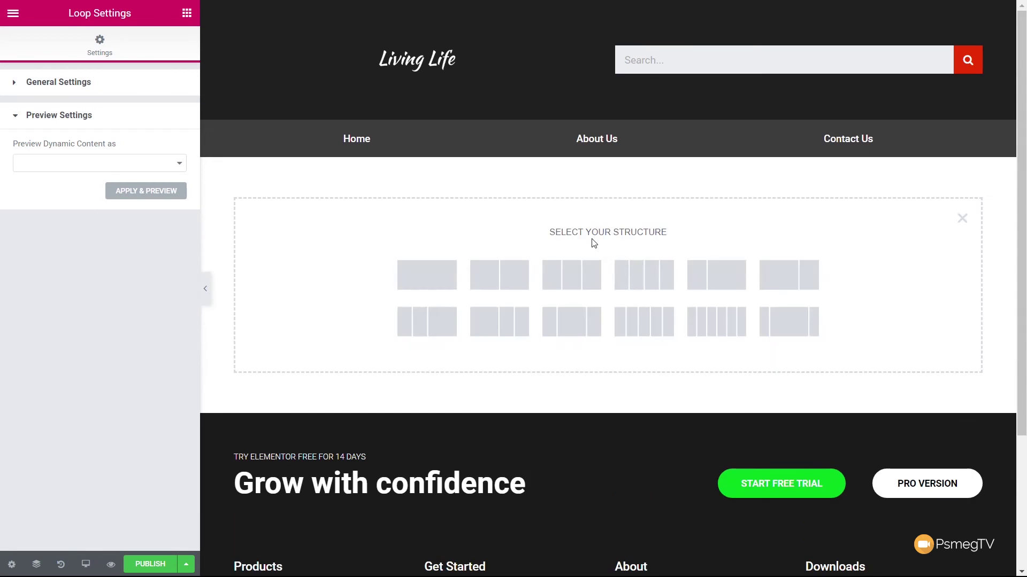
left_click(408, 286)
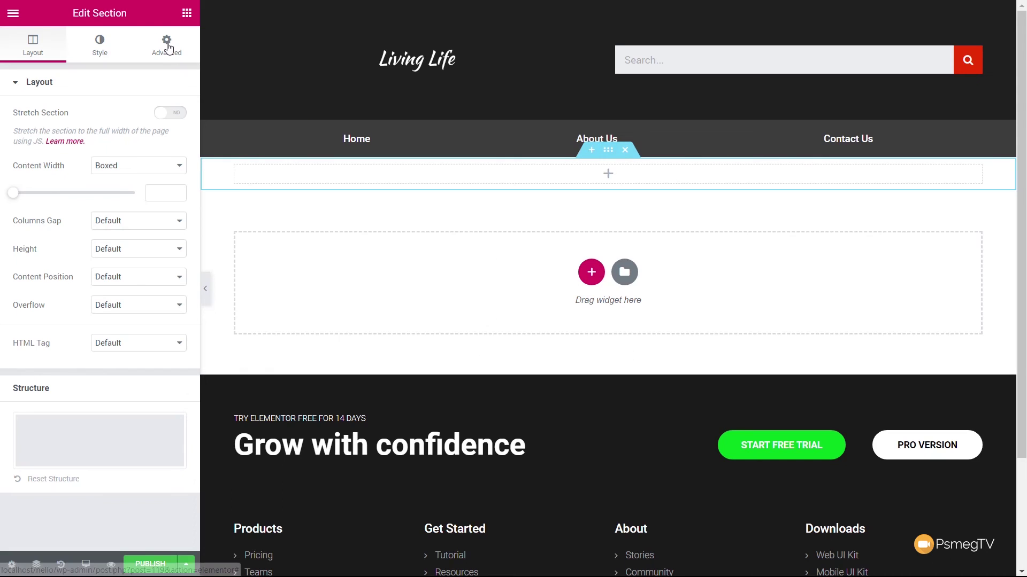
left_click(187, 13)
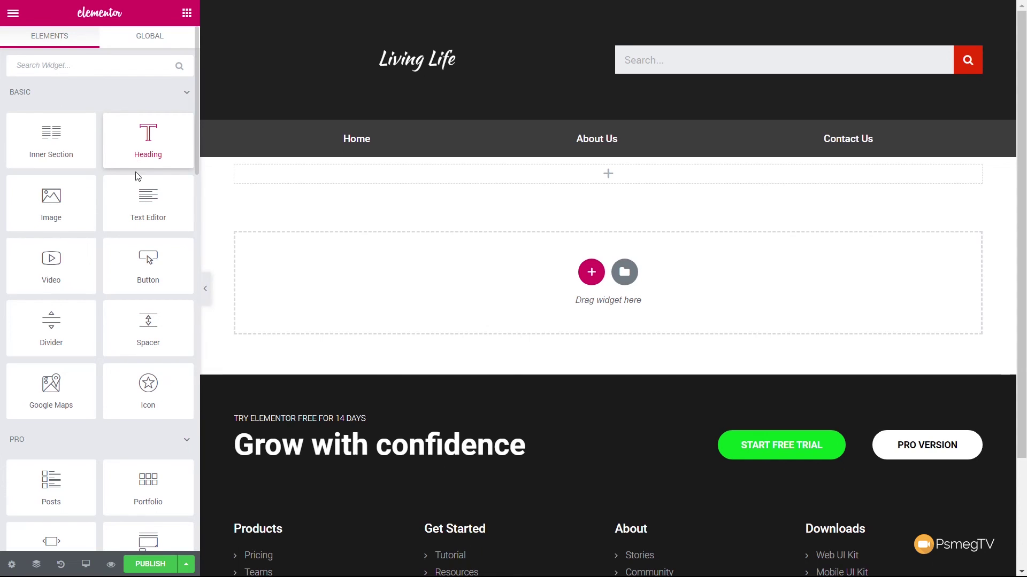
left_click_drag(76, 210, 305, 177)
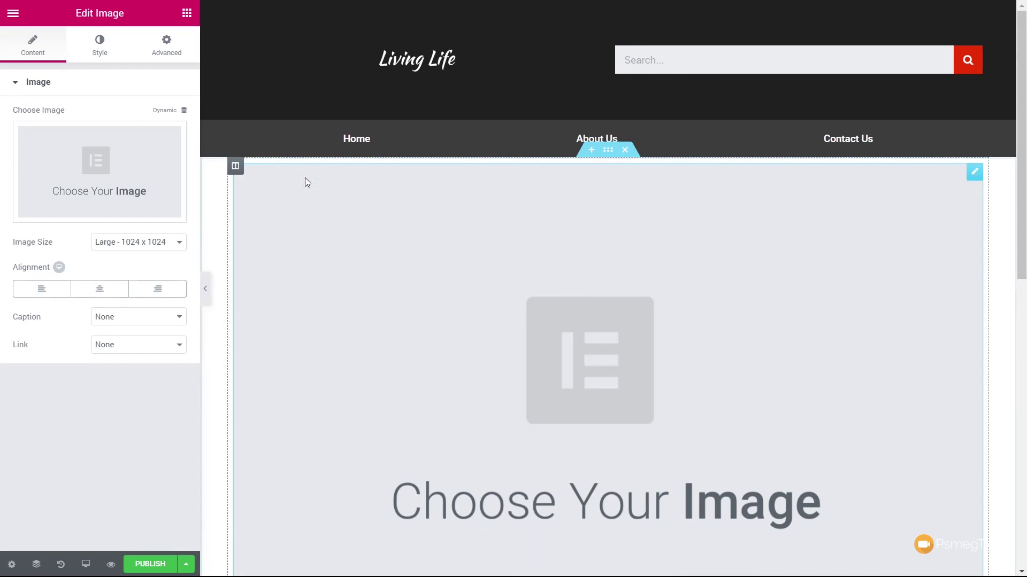
left_click(183, 112)
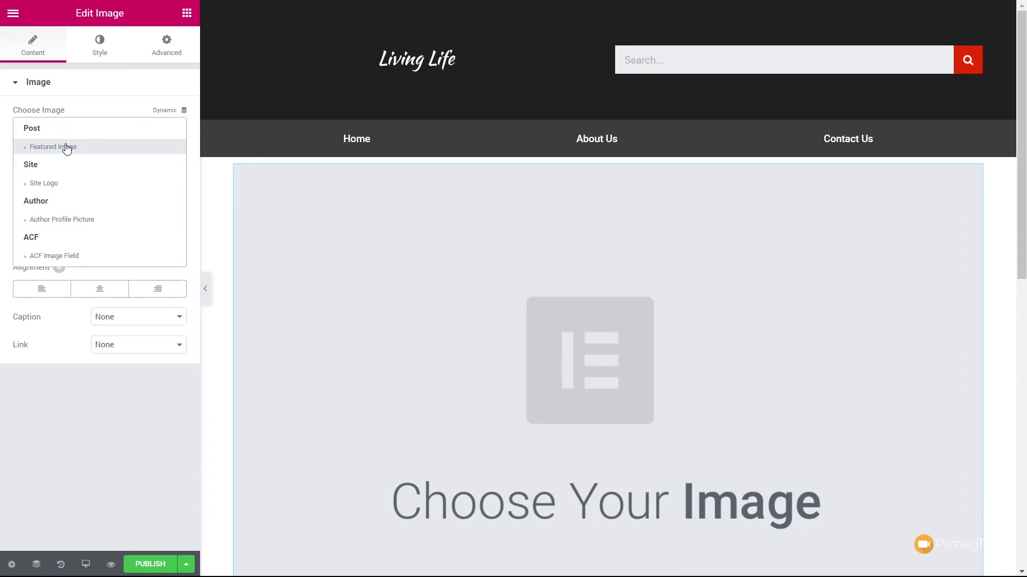
left_click(66, 147)
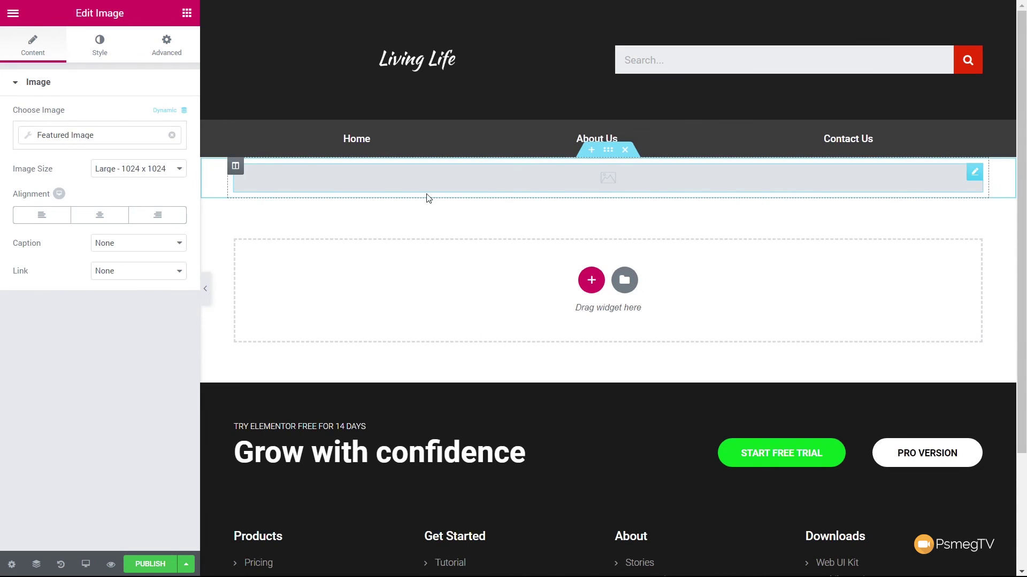
- Preview the loop's dynamic content as the Property "3 Bedroom Penthouse" and apply the preview
left_click(11, 566)
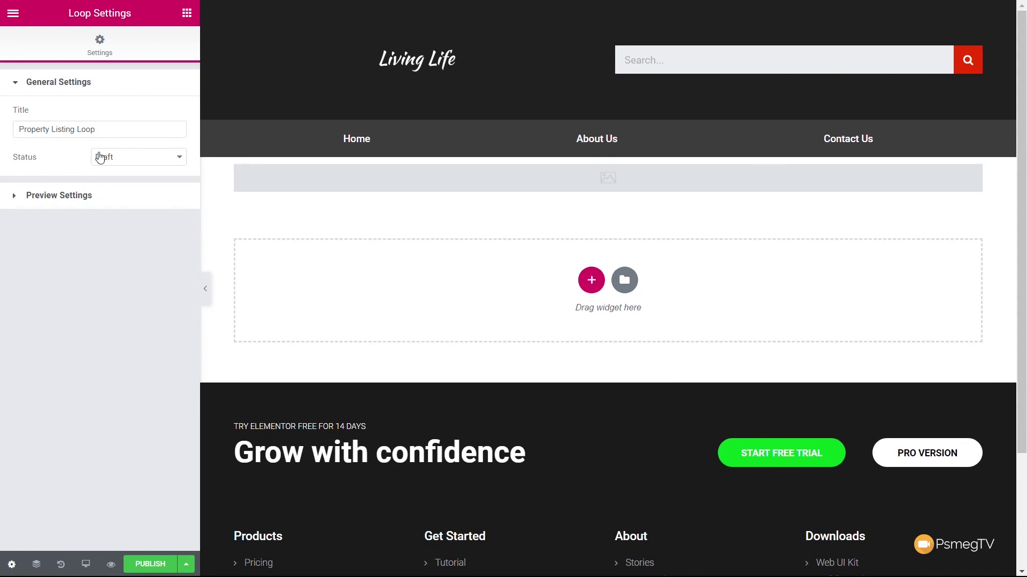
left_click(54, 199)
left_click(81, 164)
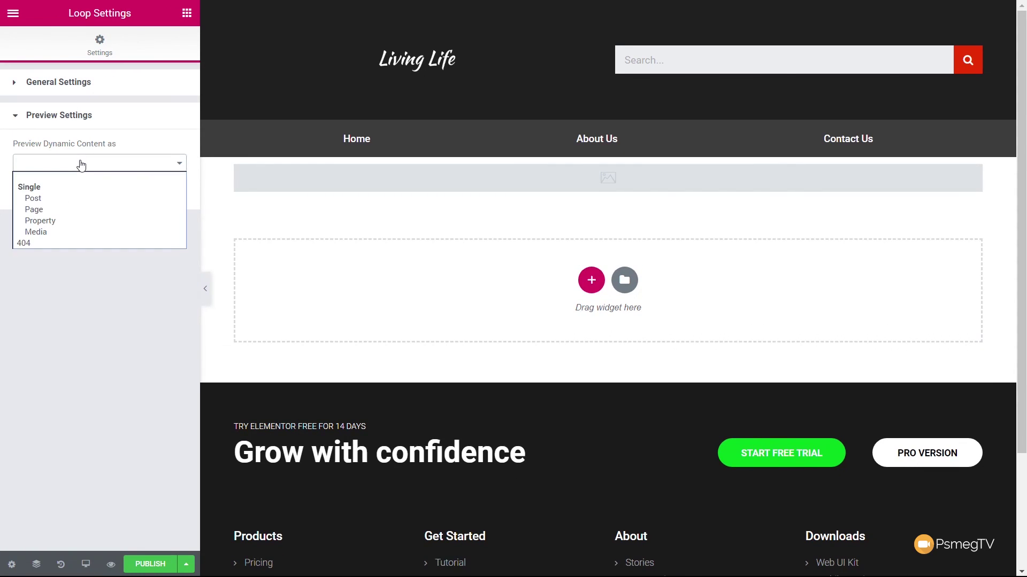
left_click(52, 221)
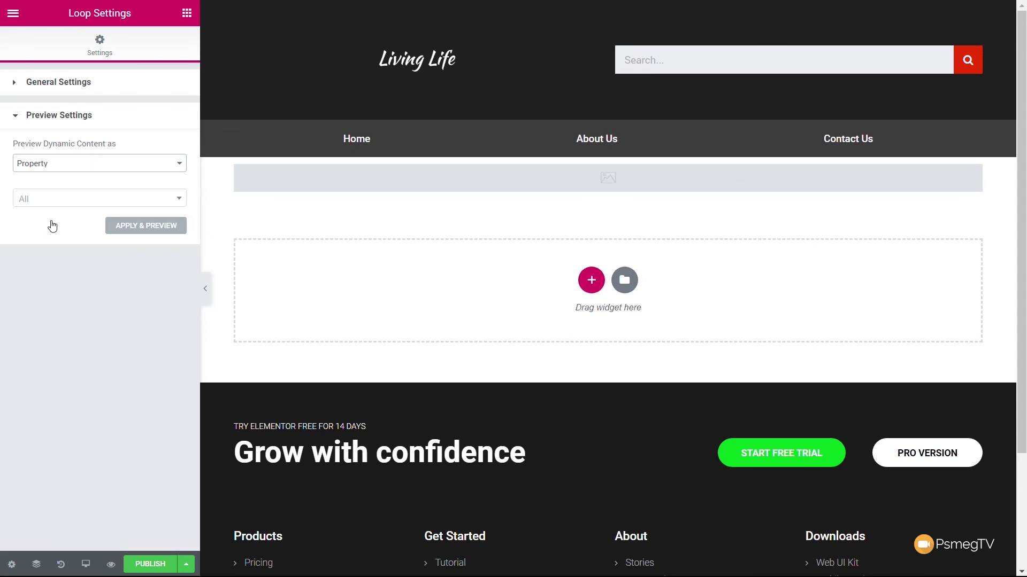
left_click(53, 200)
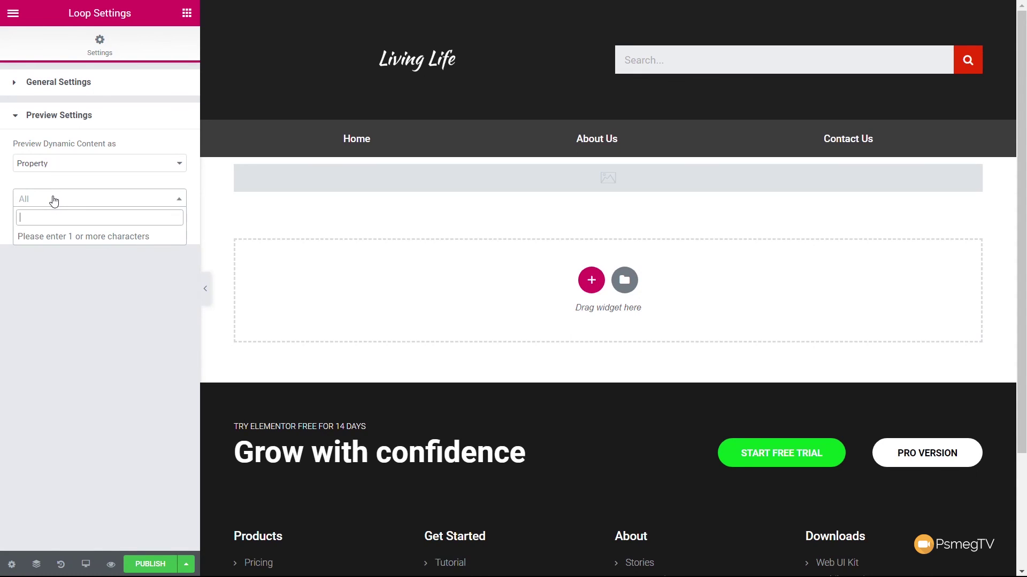
type("pent")
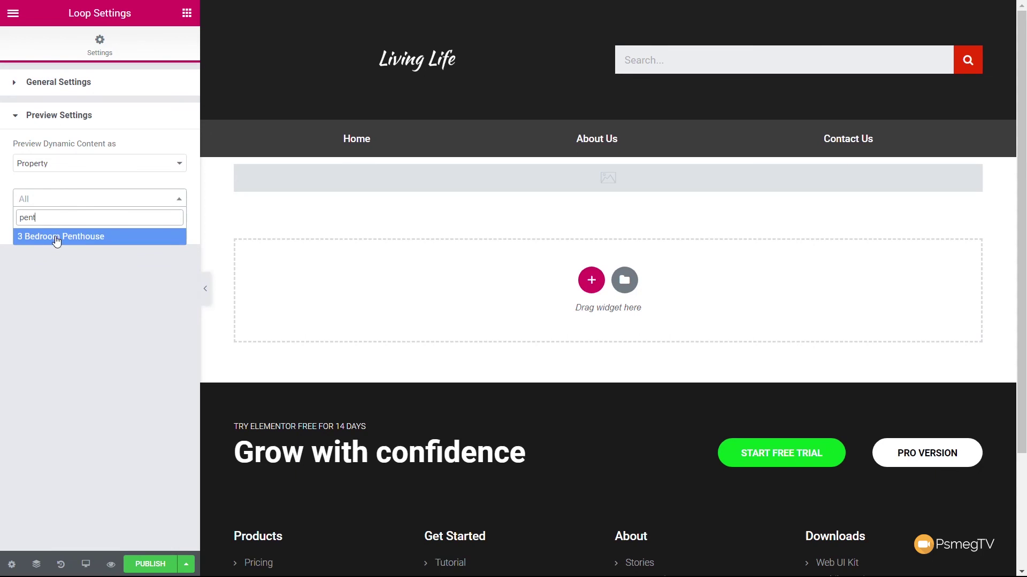
left_click(55, 235)
left_click(169, 234)
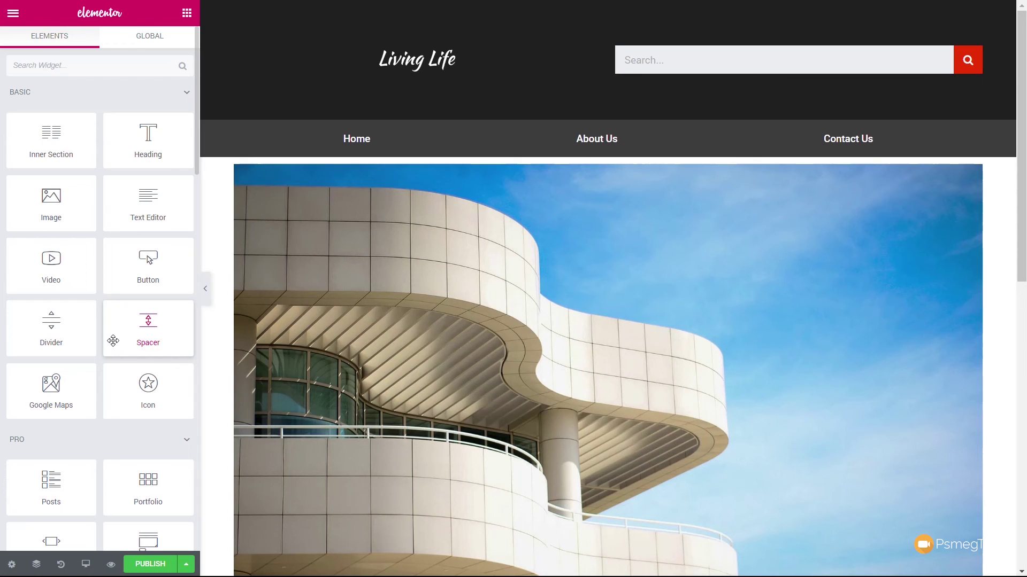
- Set the featured image's size to Medium Large and its alignment to center
scroll(555, 335, "down", 3)
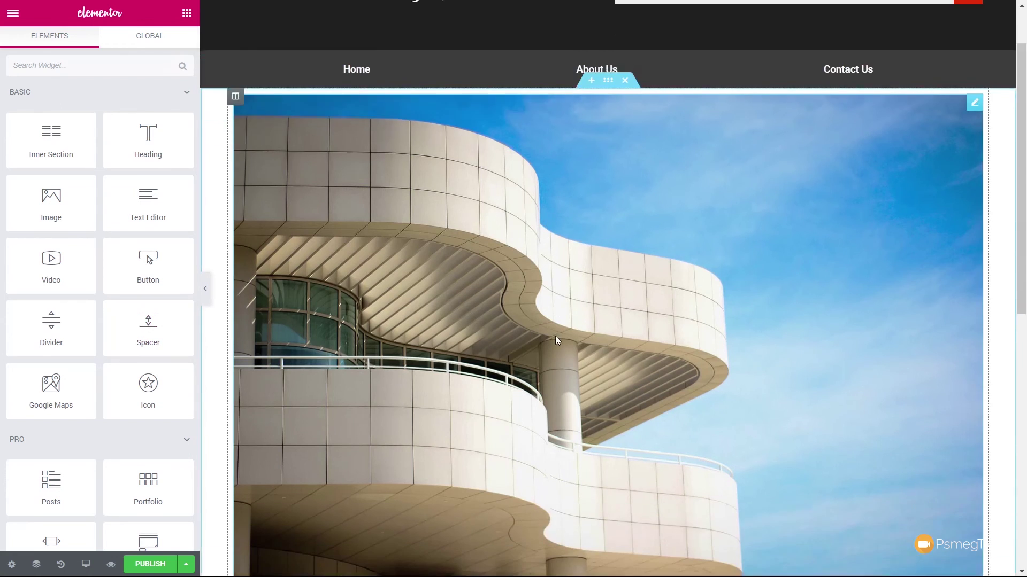
scroll(545, 297, "up", 2)
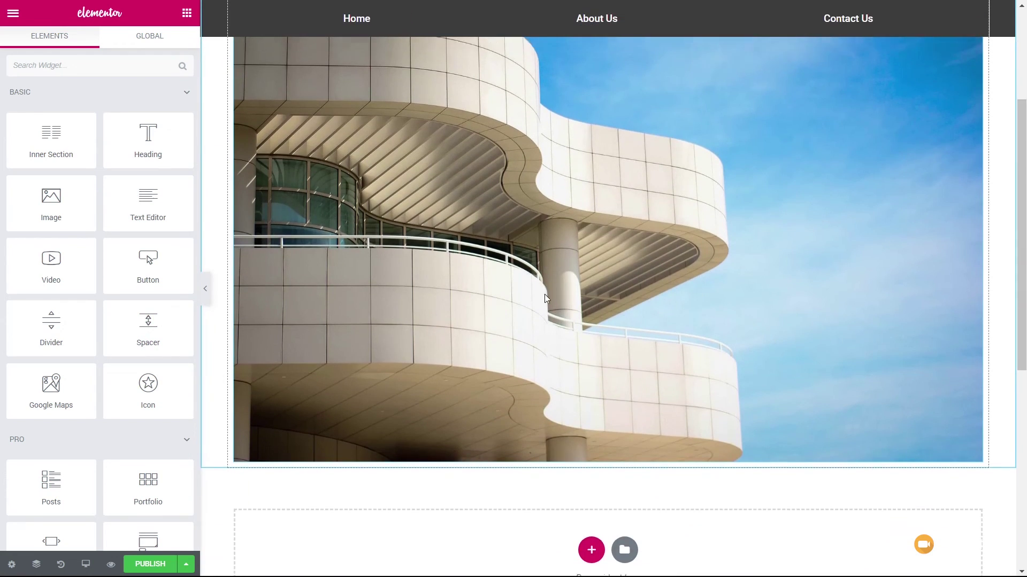
left_click(974, 54)
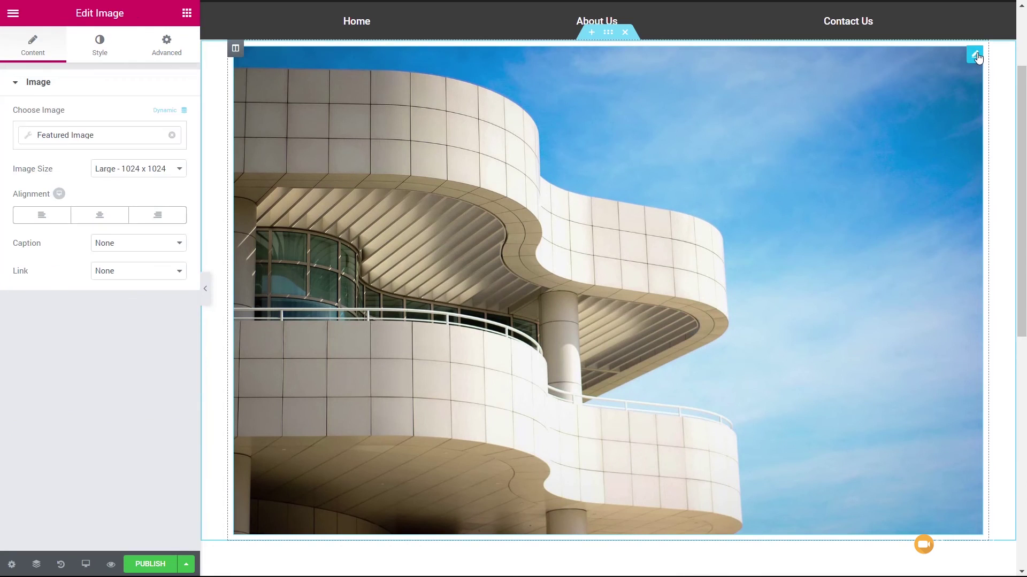
left_click(117, 170)
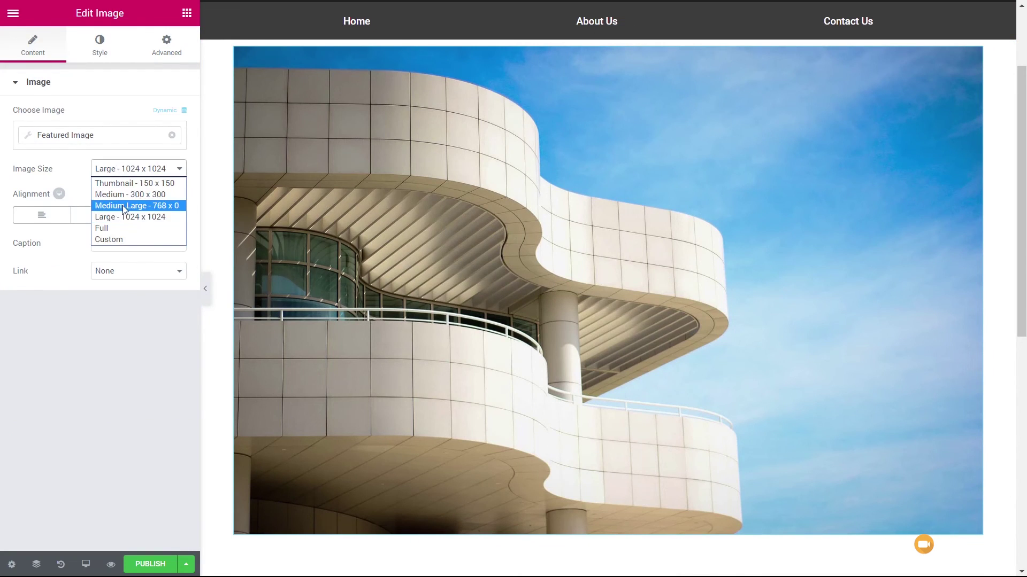
left_click(150, 208)
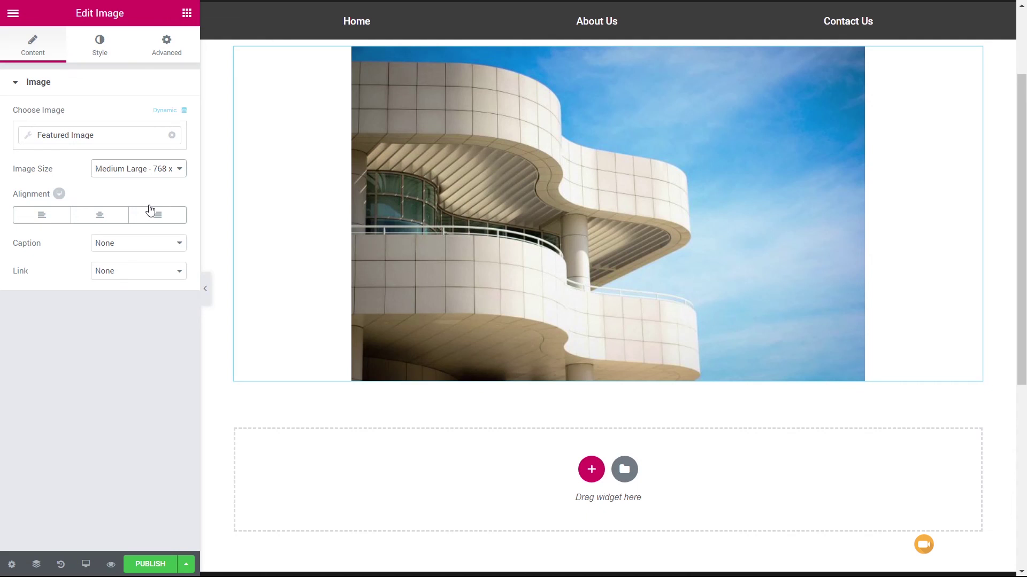
left_click(100, 216)
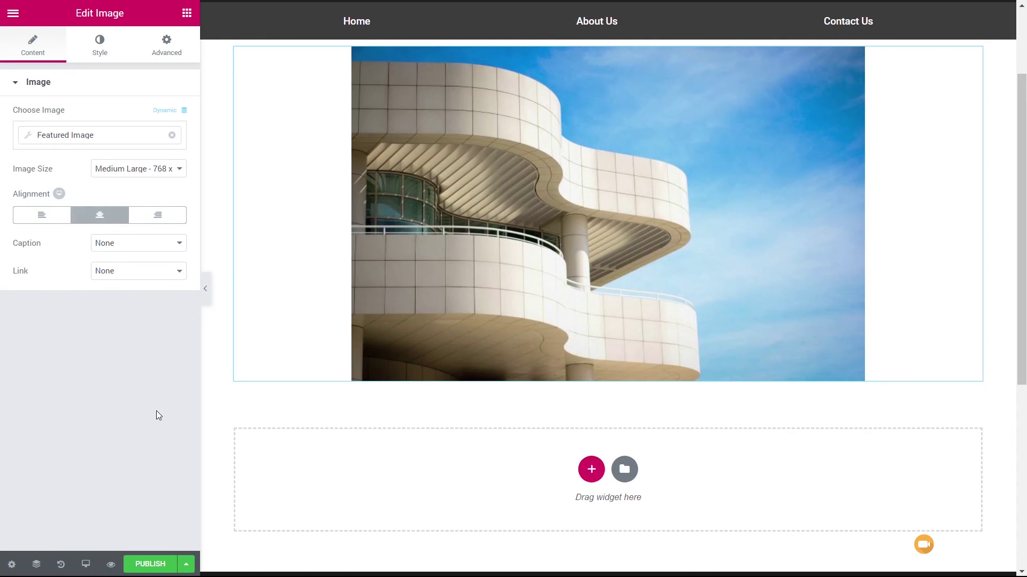
- Add a Heading widget below the featured image and fill it with the dynamic Post Title
left_click(186, 13)
left_click_drag(165, 116, 472, 393)
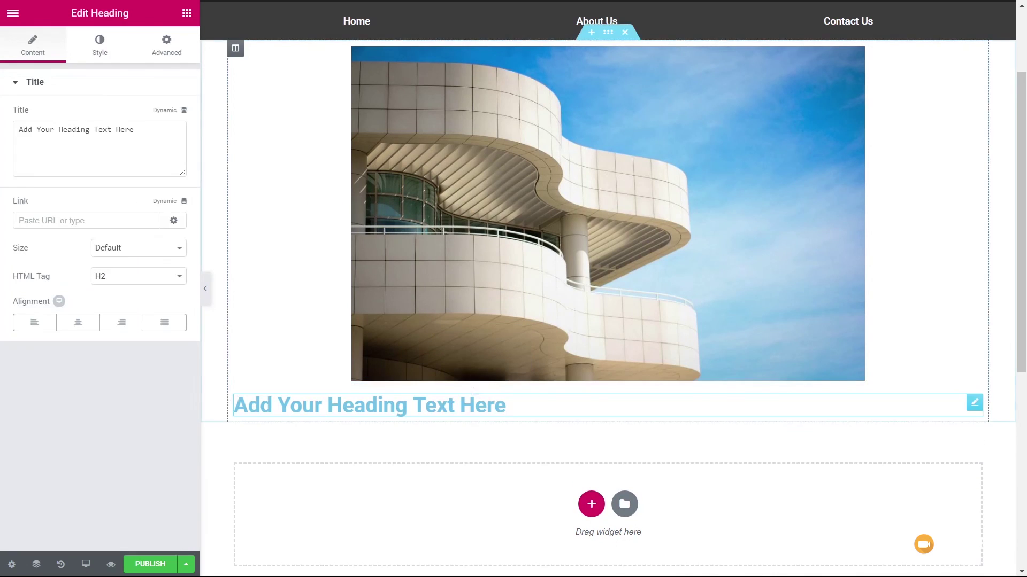
left_click(184, 111)
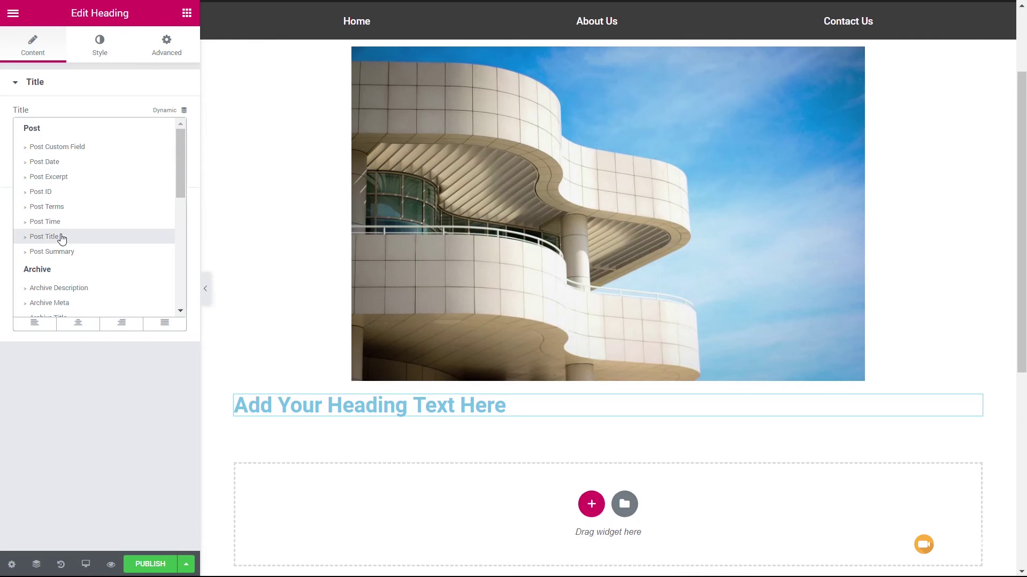
left_click(60, 236)
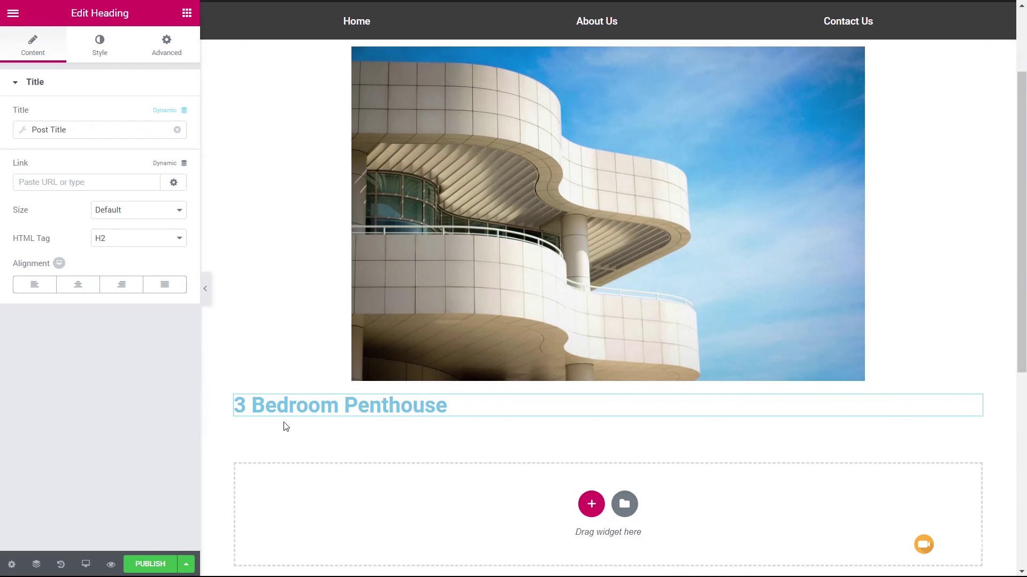
- Add a Text Editor widget below the heading and fill it with the dynamic ACF Field using the Location key
left_click(187, 13)
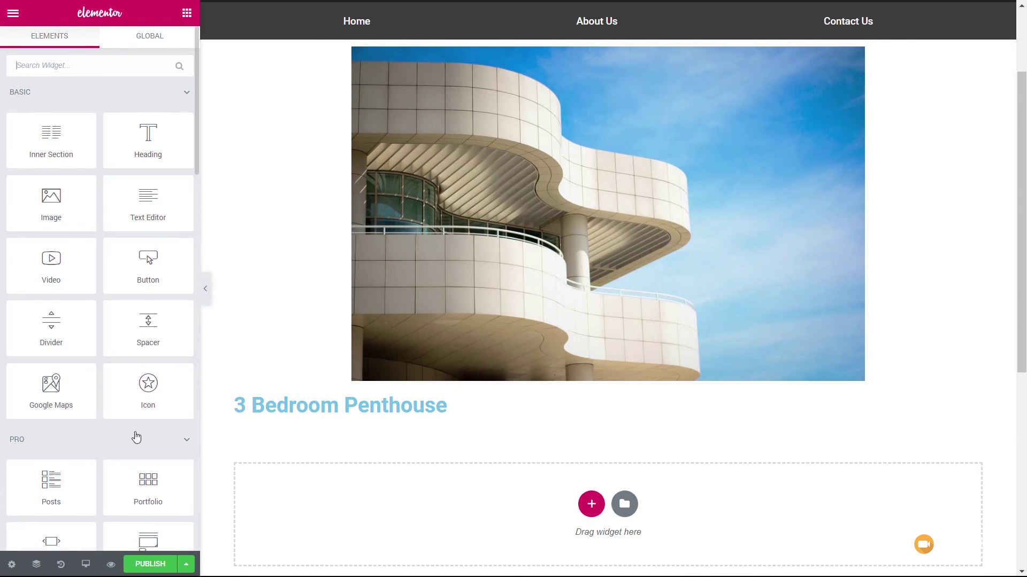
left_click_drag(178, 232, 268, 412)
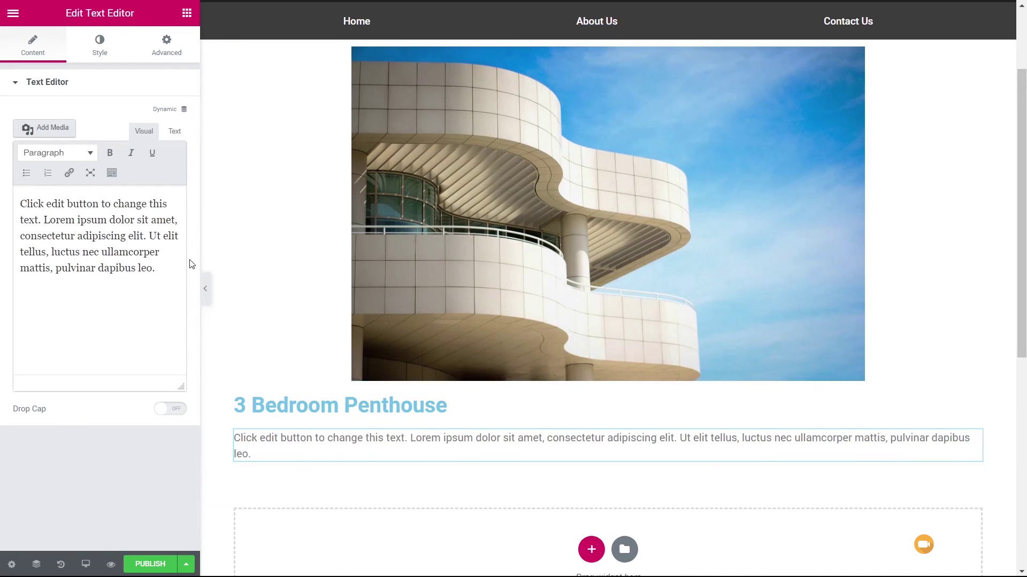
left_click(183, 108)
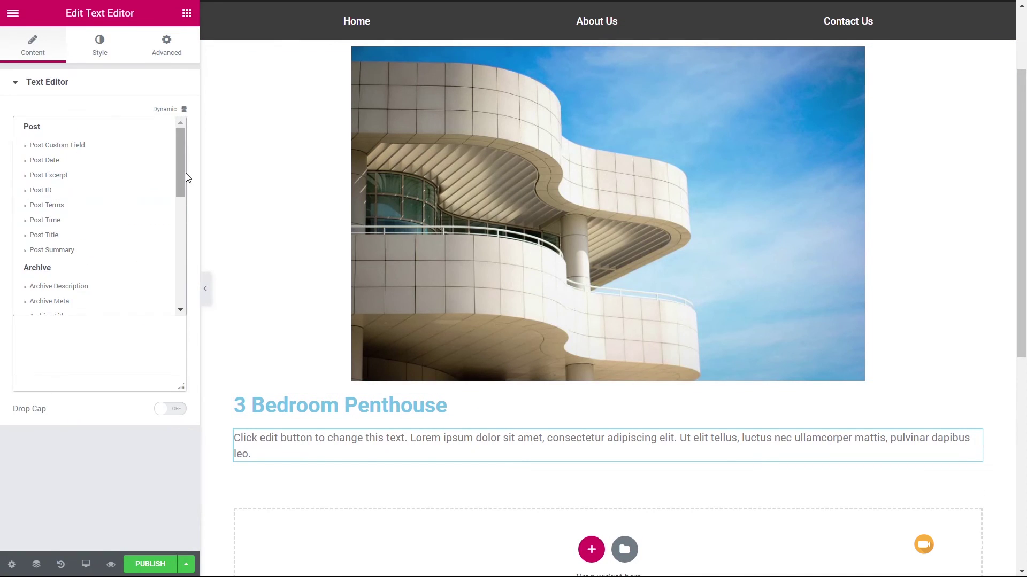
scroll(181, 219, "down", 10)
left_click(30, 306)
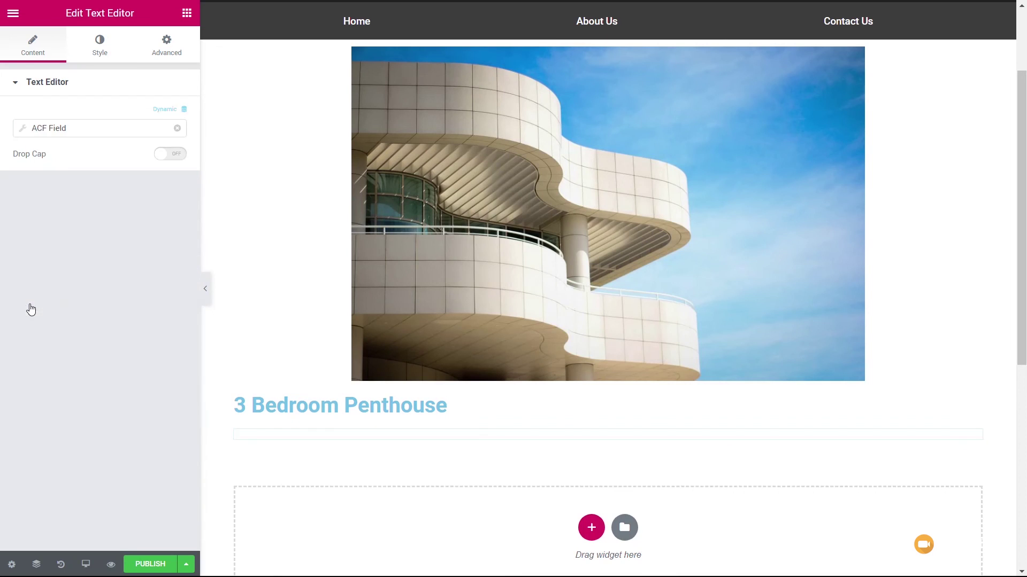
left_click(23, 128)
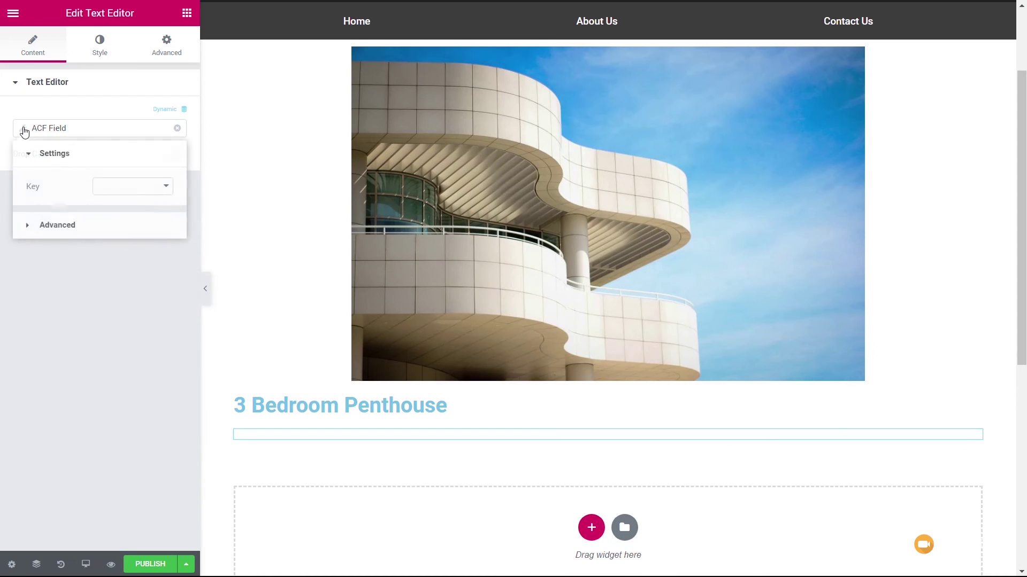
left_click(120, 188)
left_click(125, 212)
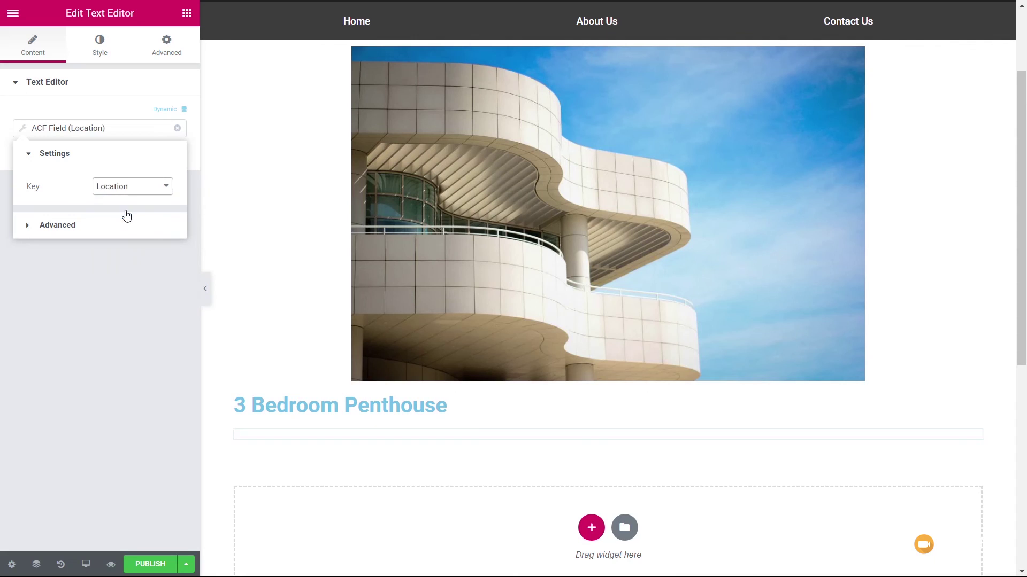
- Put the bold label "<strong>Location: </strong>" before the dynamic Location value in the text below the heading
left_click(95, 232)
left_click(134, 219)
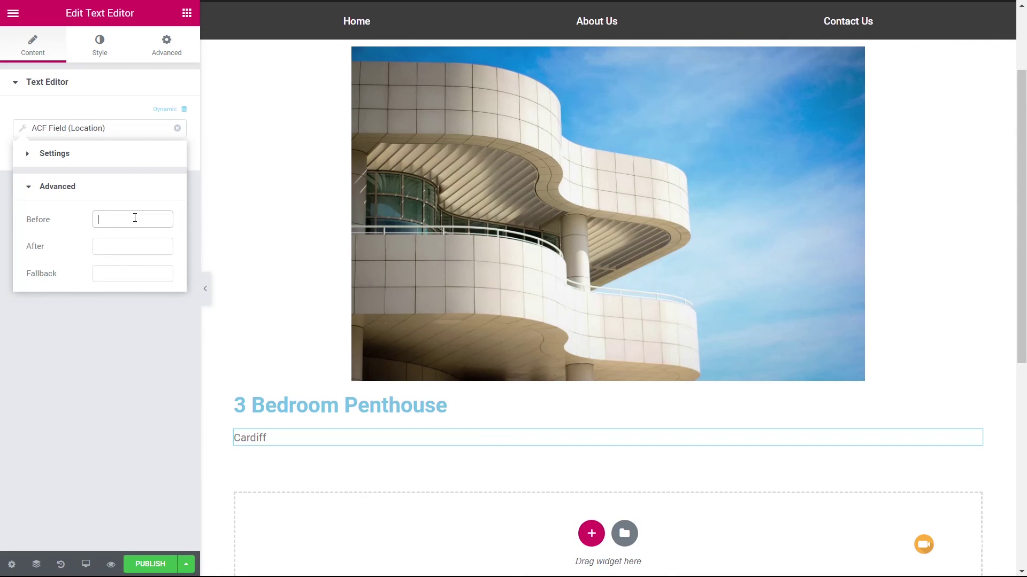
type("<s")
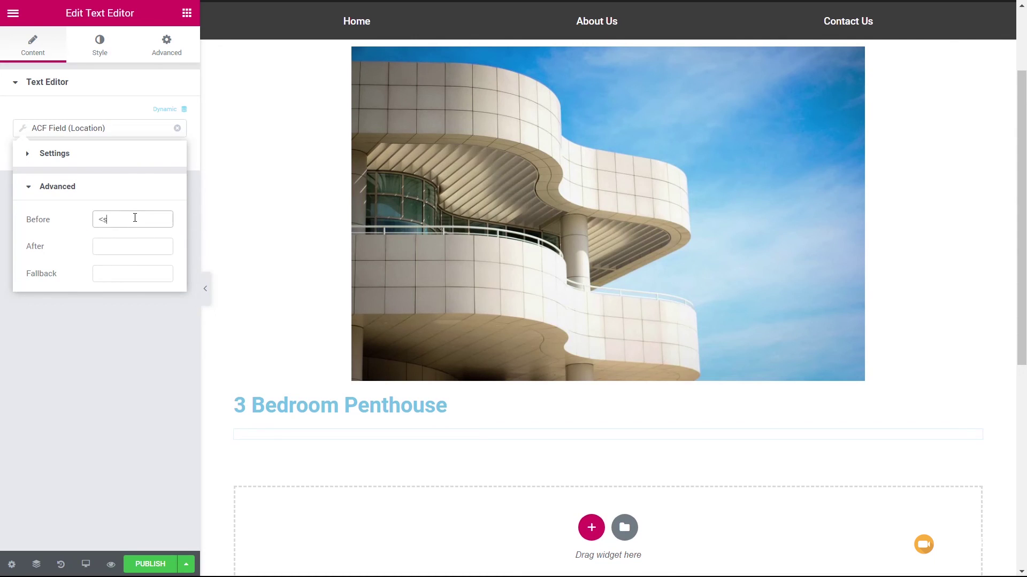
type("trong>Location: </strong>")
key("ctrl+a")
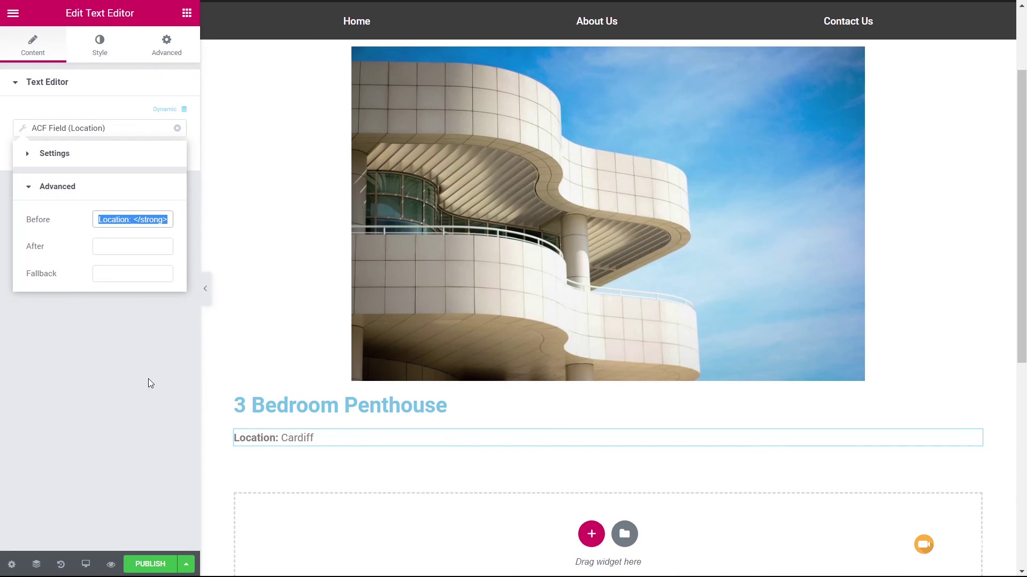
left_click(120, 402)
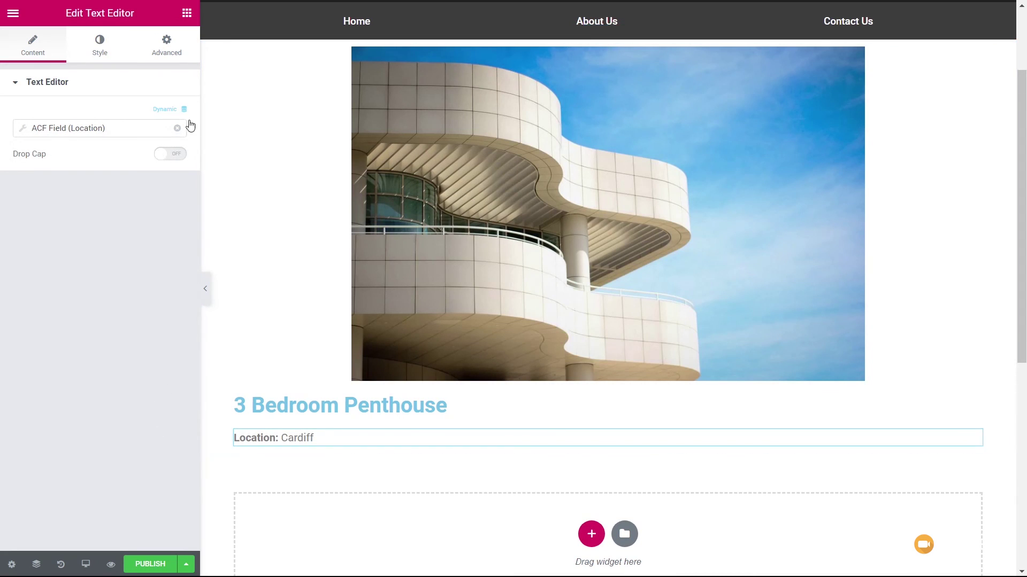
- Duplicate the Location text widget and switch the copy's dynamic ACF Field key to Price
right_click(974, 437)
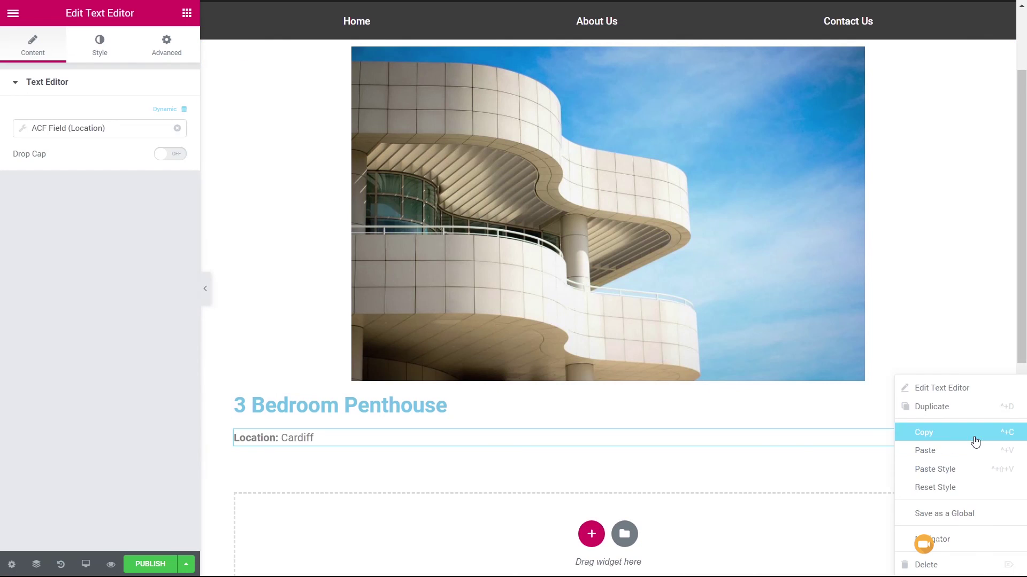
left_click(952, 407)
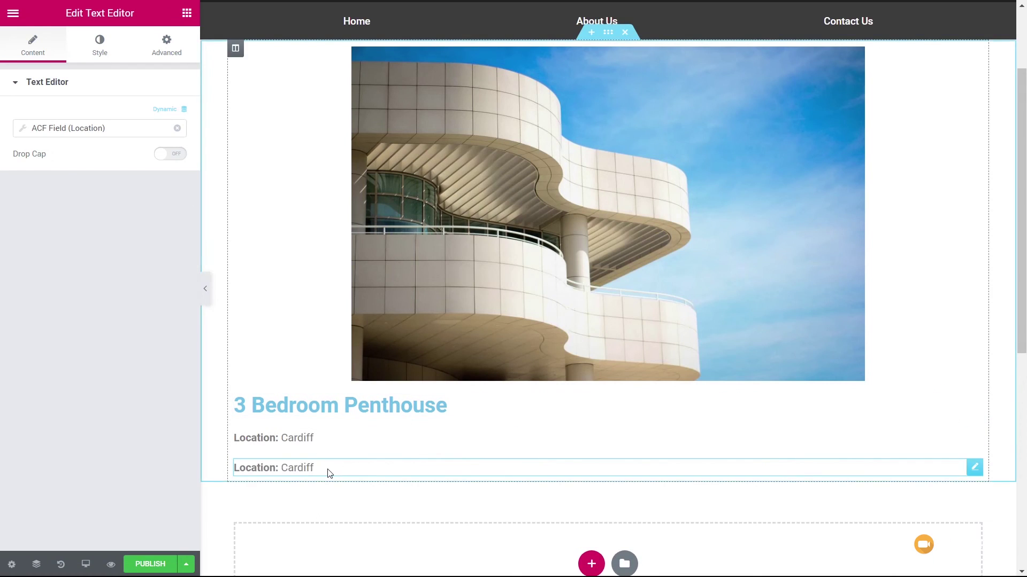
left_click(22, 128)
left_click(163, 188)
left_click(147, 221)
- Change the text before the dynamic Price value to "<strong>Prince: </strong>£"
left_click(70, 226)
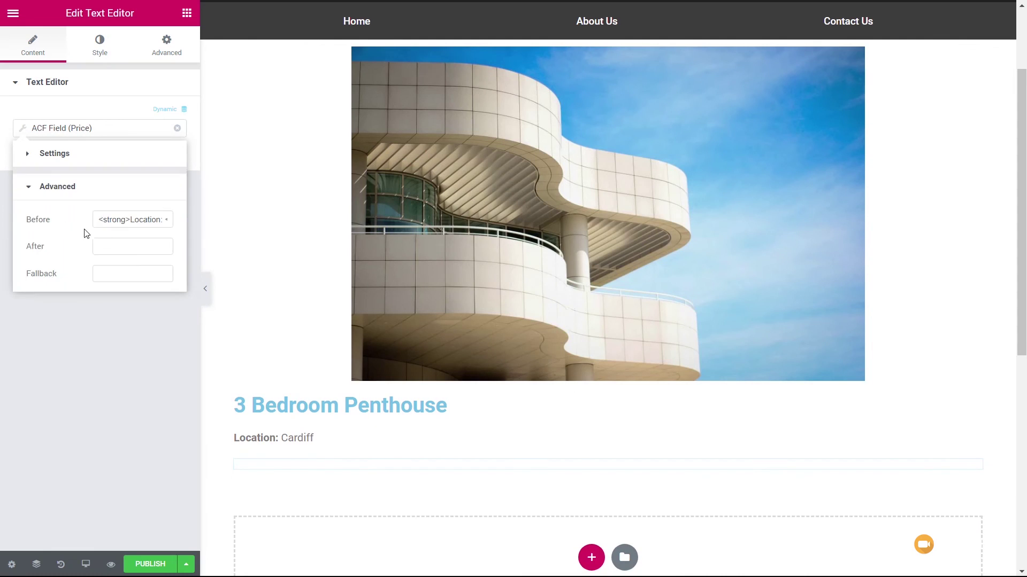
triple_click(130, 220)
key("Right")
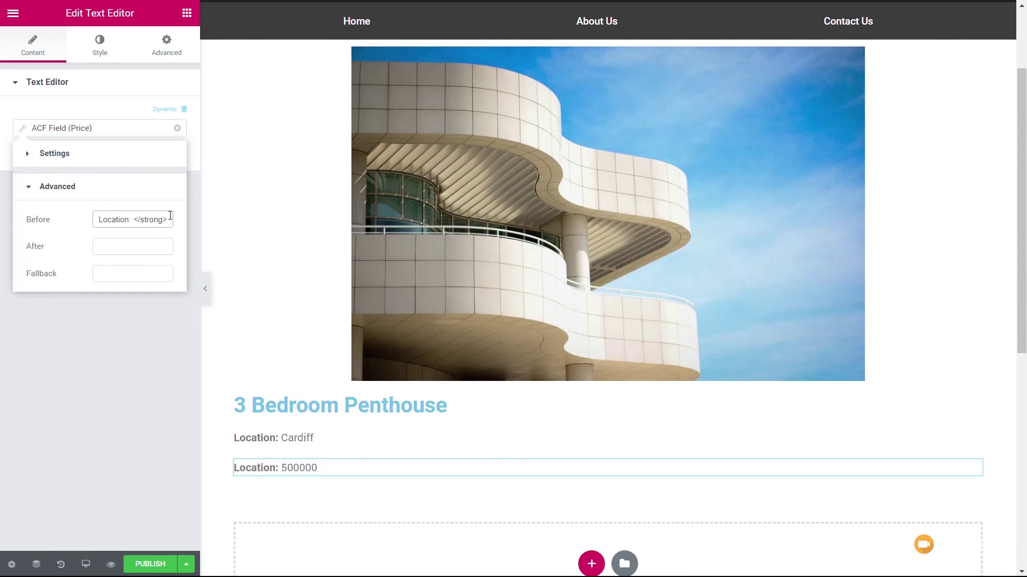
type("£")
double_click(122, 221)
type("Prince")
left_click(59, 385)
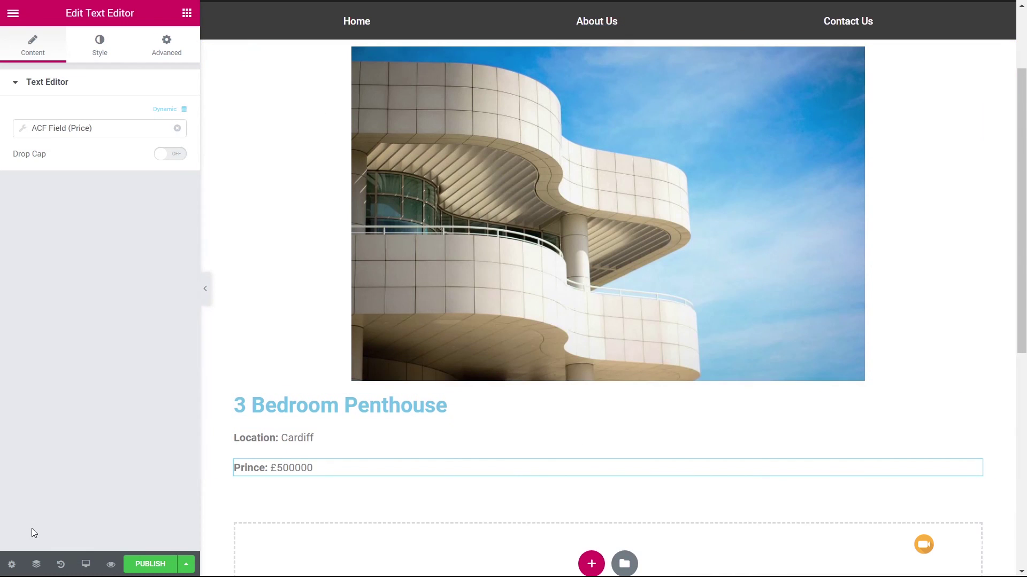
- Publish the loop template with a display condition that includes the Entire Site
left_click(150, 564)
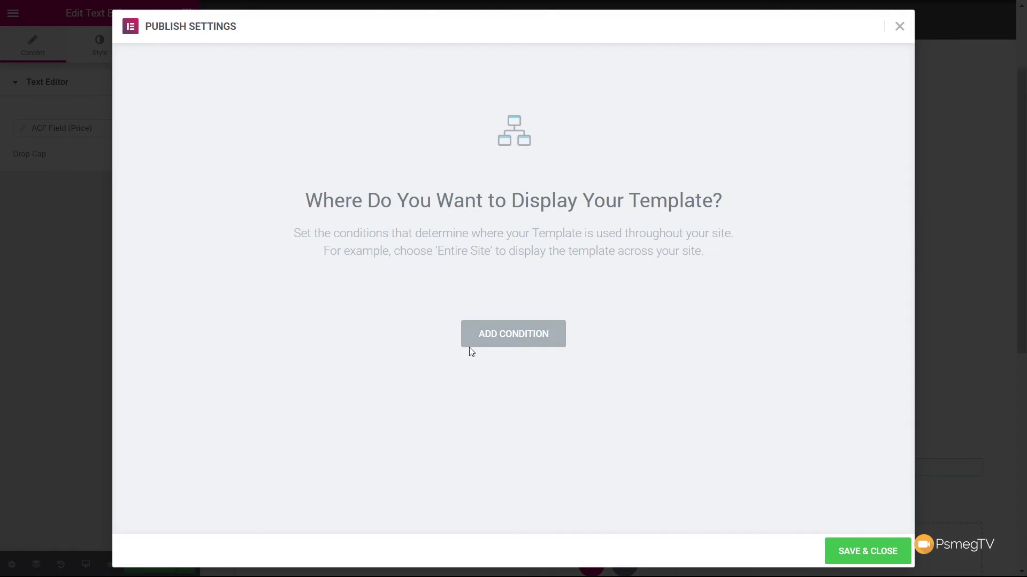
left_click(495, 344)
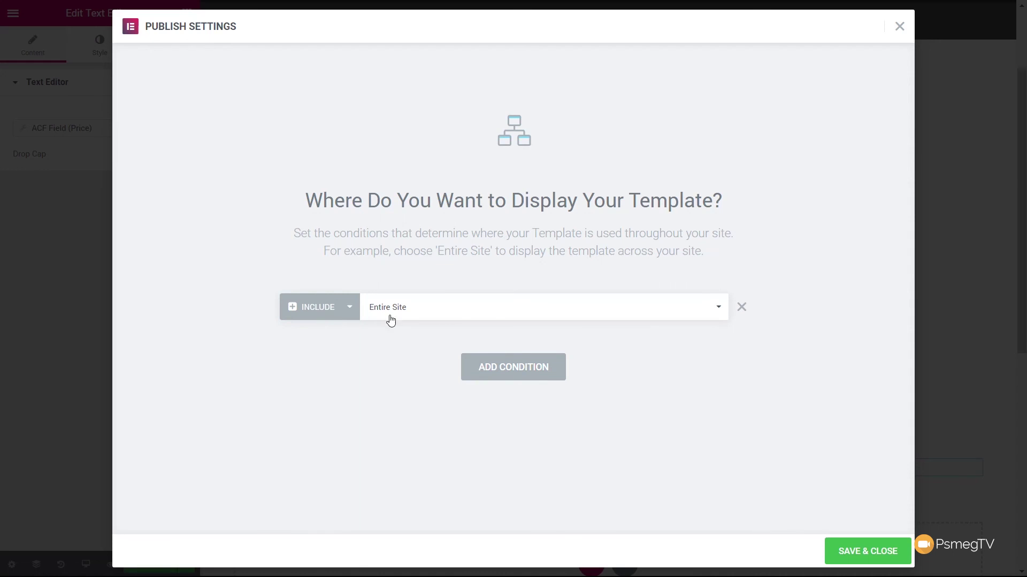
left_click(455, 315)
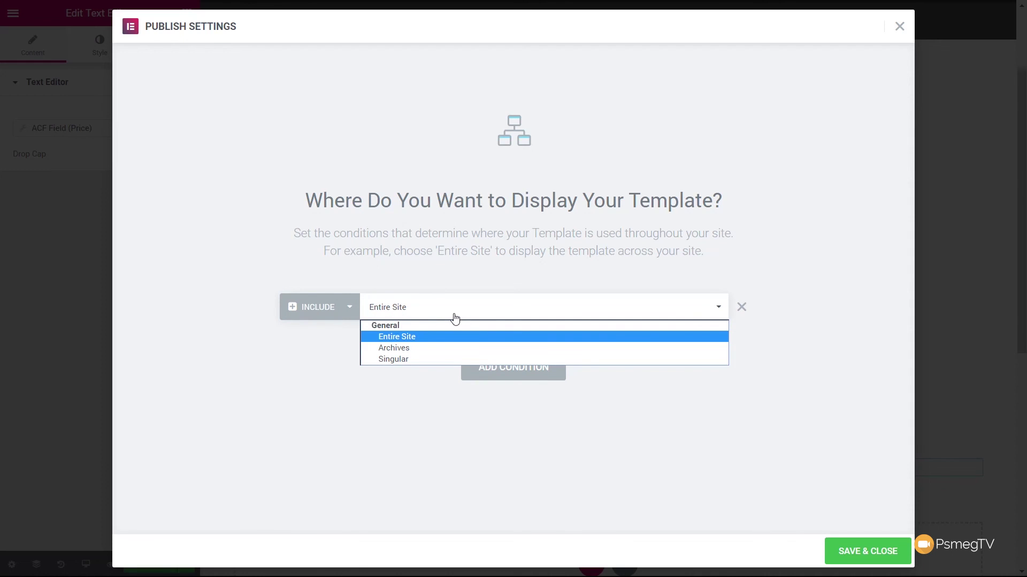
left_click(431, 342)
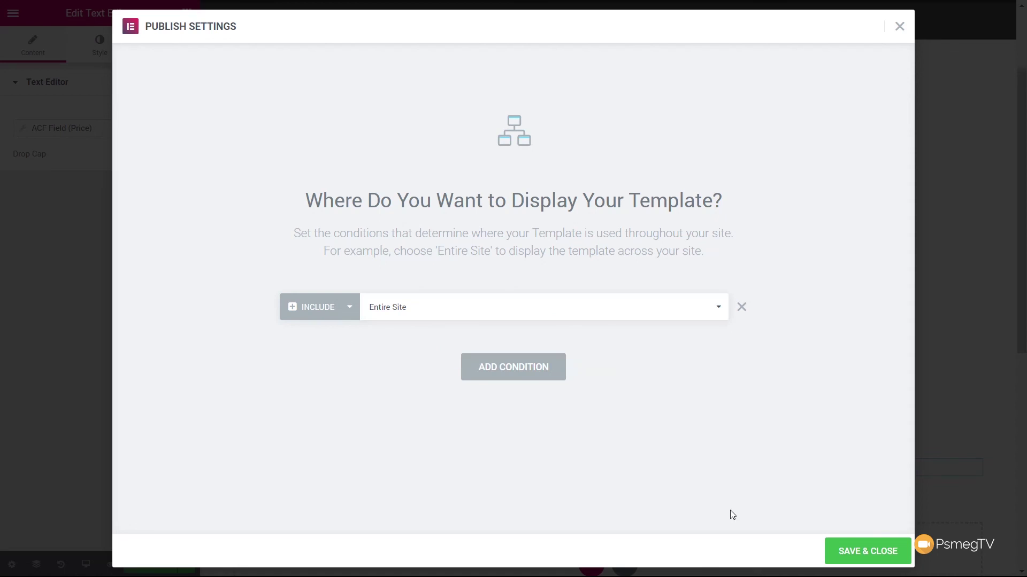
left_click(872, 553)
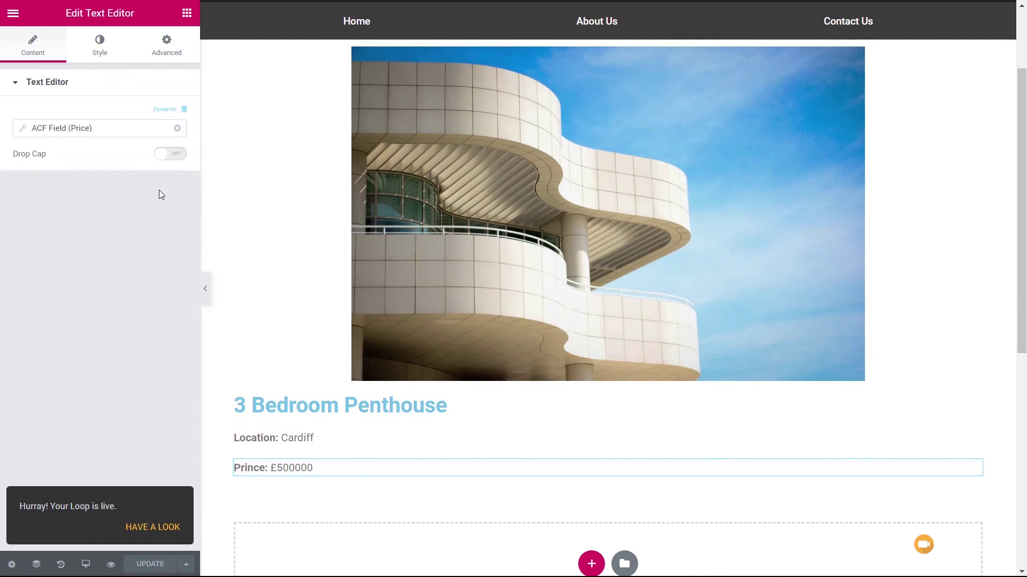
- Exit to the WordPress dashboard, then create and publish a new page titled "Properties"
left_click(11, 13)
left_click(96, 359)
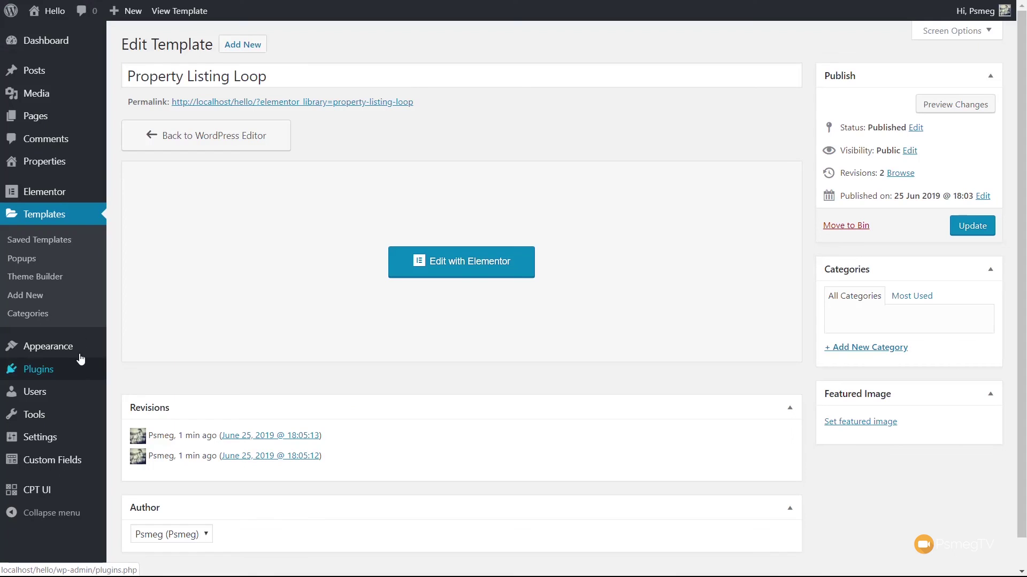
mouse_move(39, 115)
left_click(144, 138)
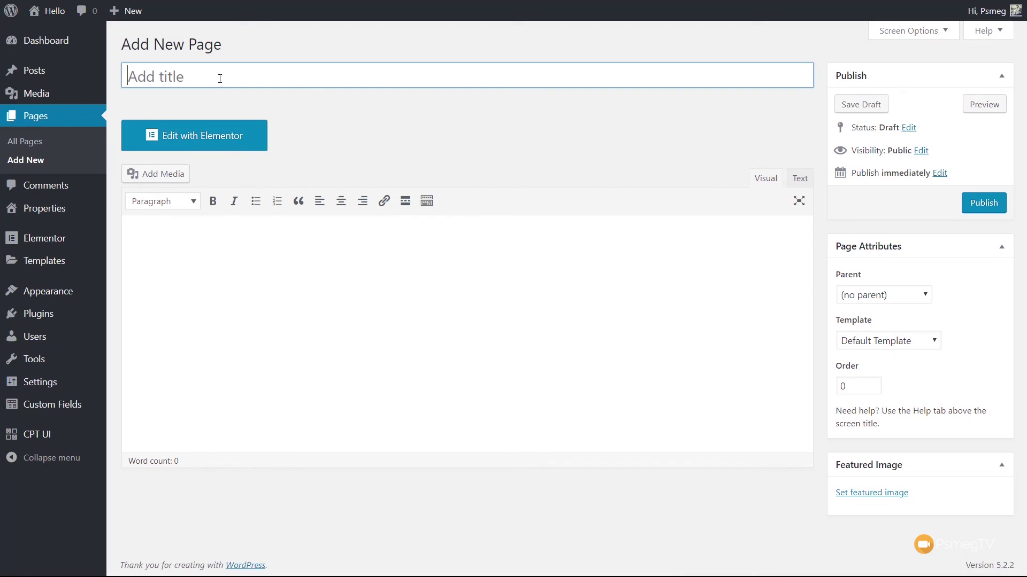
type("Properties")
left_click(982, 208)
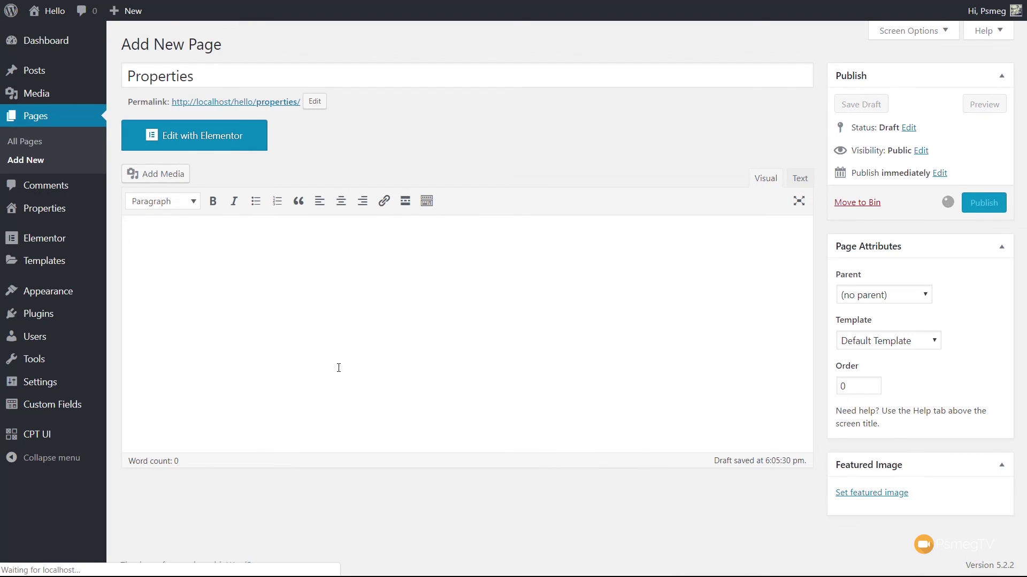
- Open the Properties page for editing in Elementor and hide its page title
left_click(201, 176)
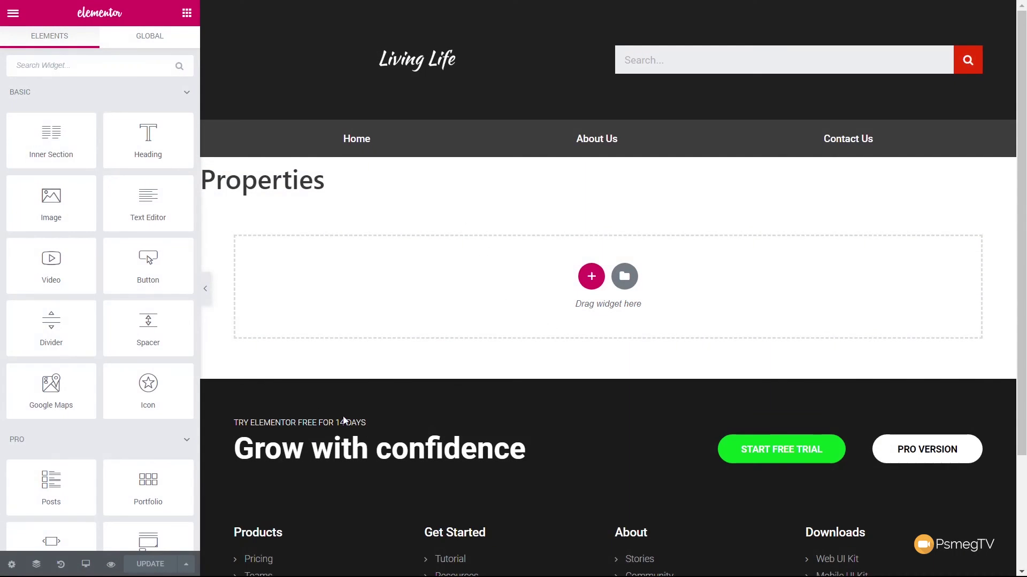
left_click(11, 564)
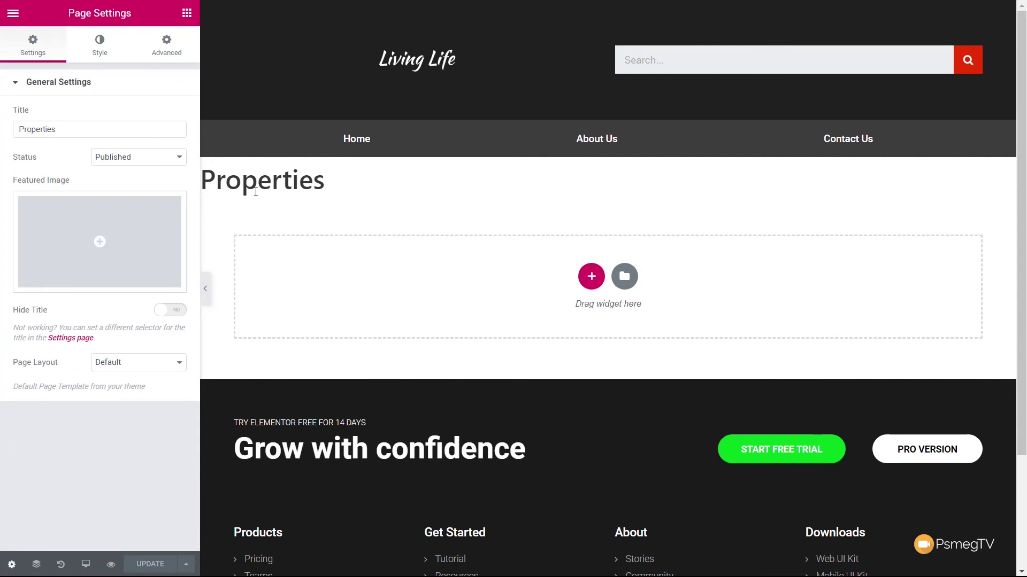
left_click(172, 311)
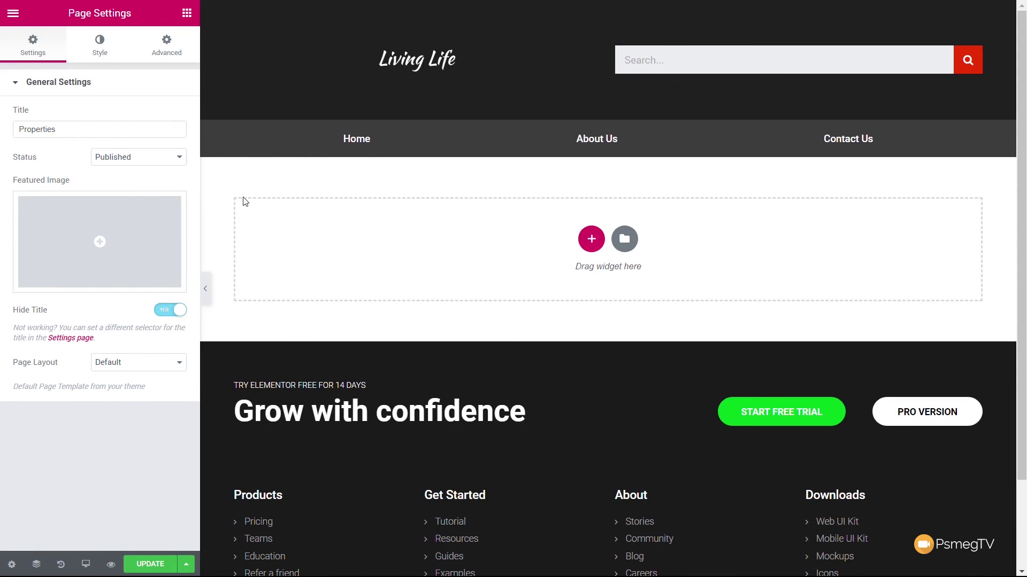
- Add a Posts widget to the empty content area of the Properties page
left_click(186, 13)
scroll(109, 385, "down", 3)
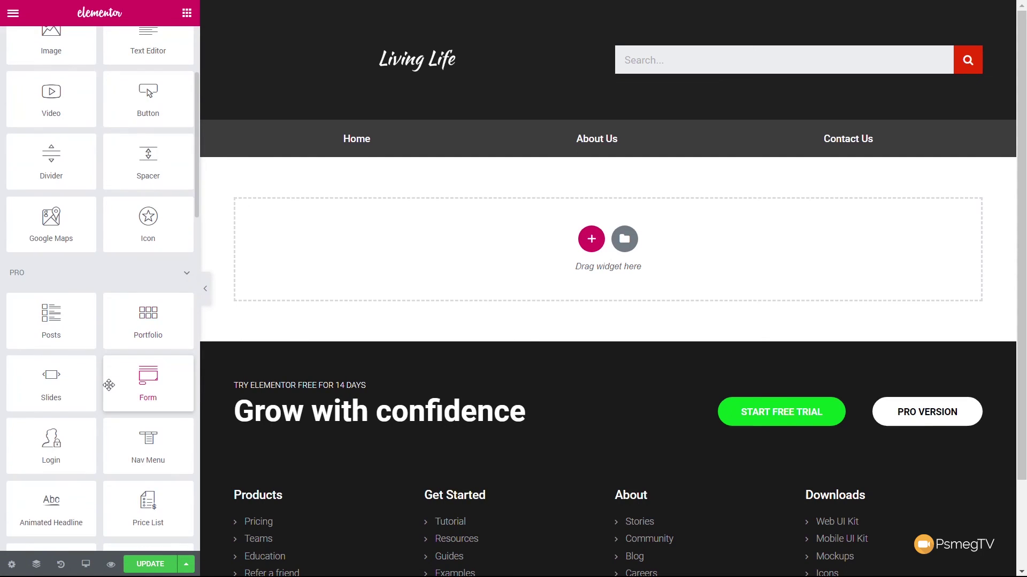
left_click_drag(52, 336, 411, 276)
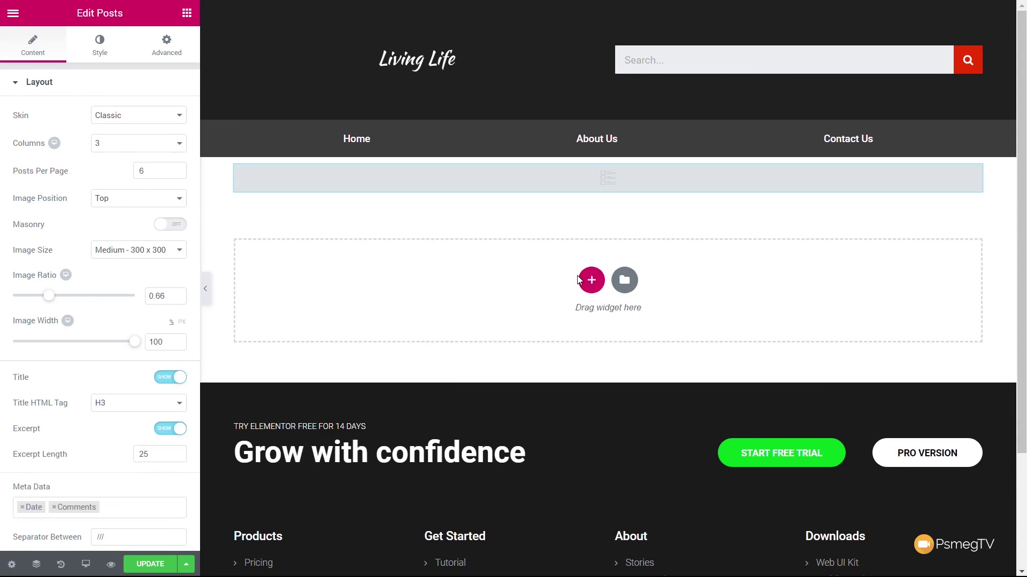
- Unlink the padding of the section containing the Posts widget and set its top and bottom padding to 50 px
mouse_move(595, 176)
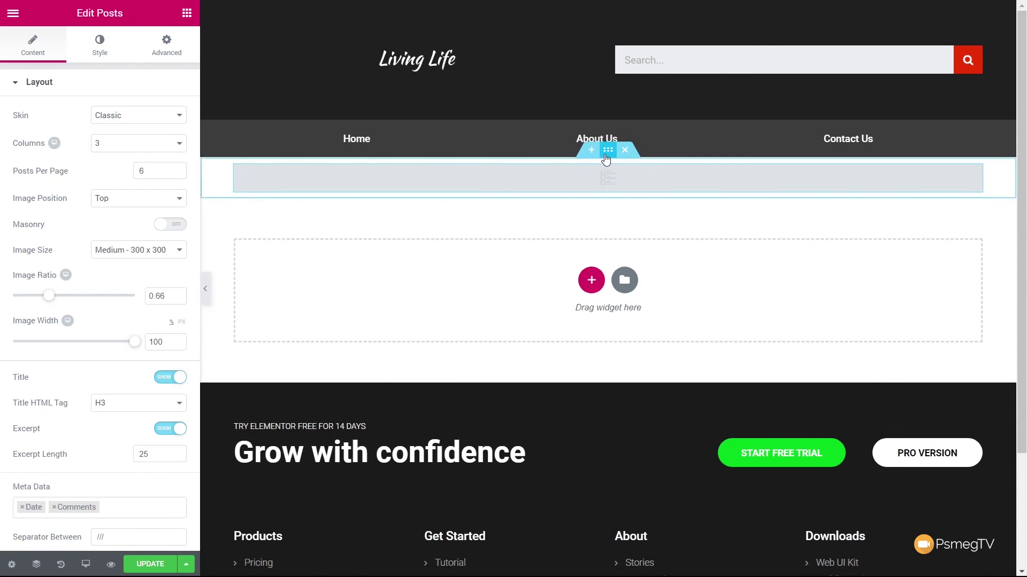
left_click(606, 159)
left_click(176, 43)
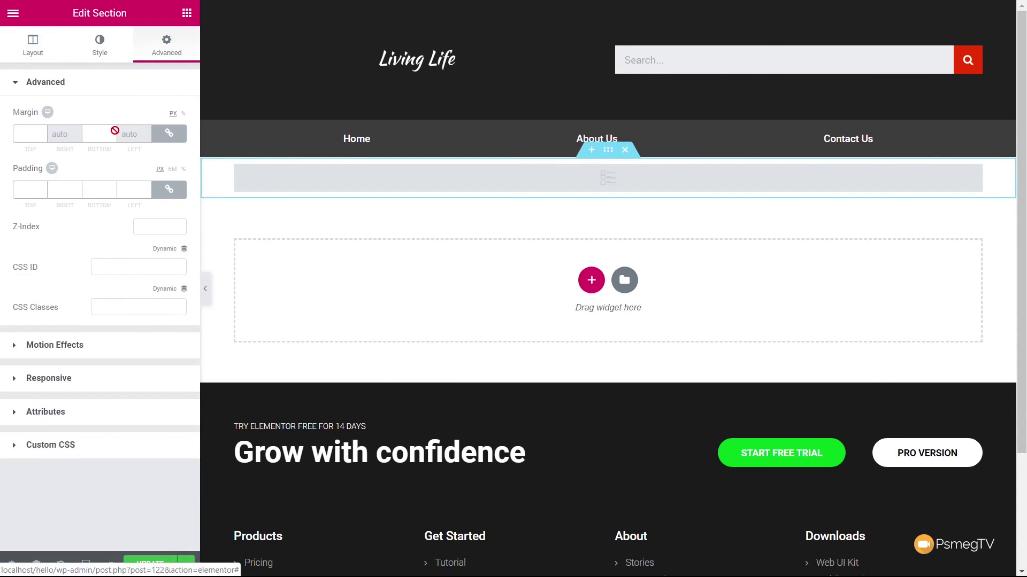
left_click(169, 194)
double_click(21, 189)
type("50")
double_click(94, 190)
type("50")
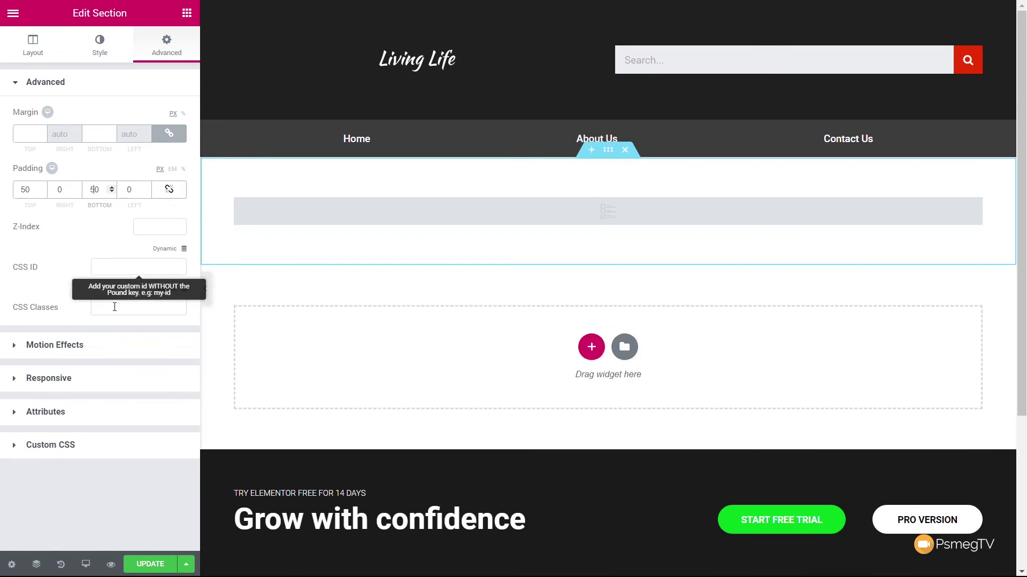
- Set the Posts widget's query source to Properties
left_click(781, 213)
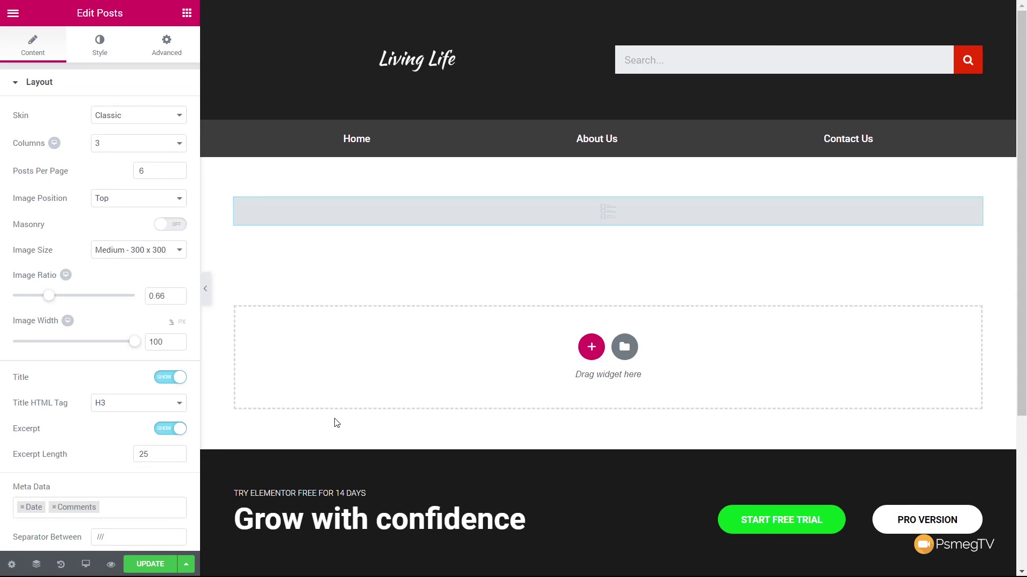
scroll(101, 432, "down", 2)
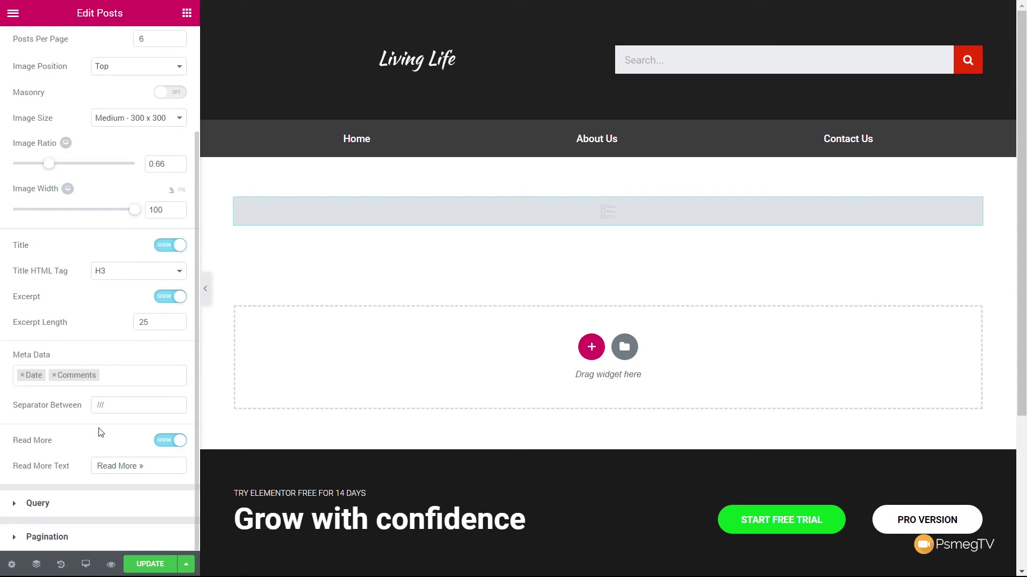
left_click(52, 505)
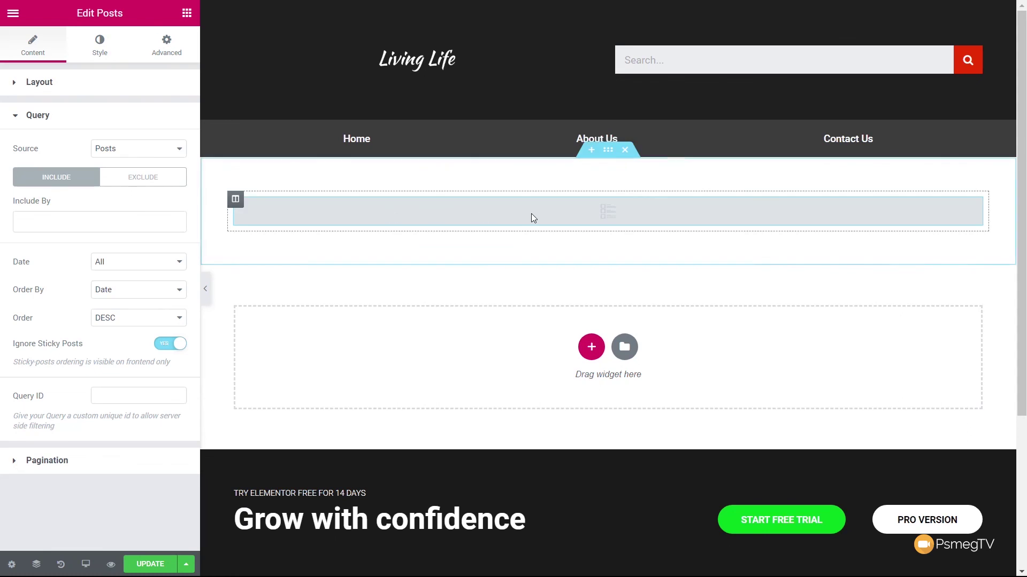
left_click(158, 150)
left_click(146, 185)
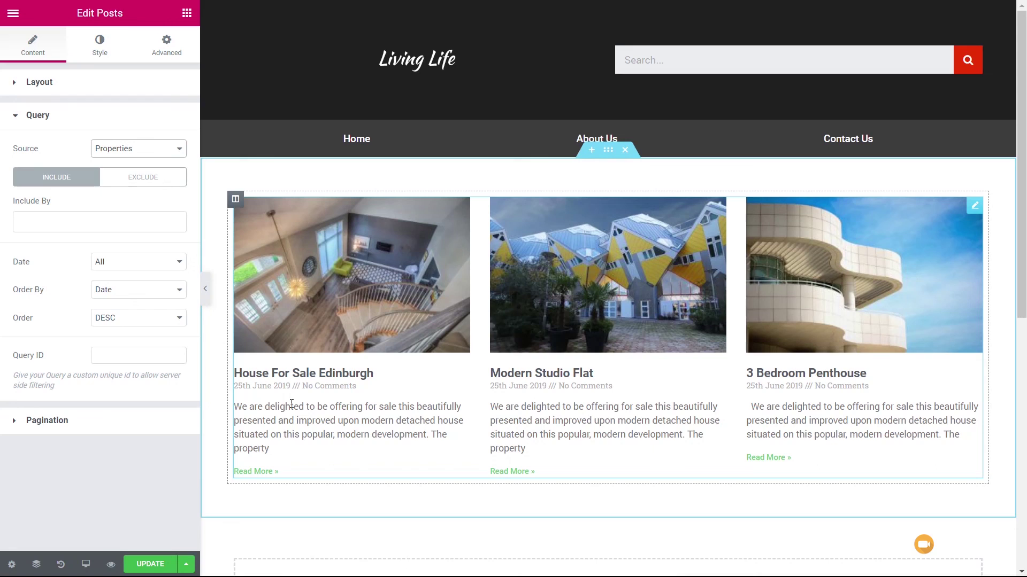
- Set the Posts widget's skin to Custom and assign the Property Listing Loop template
left_click(41, 90)
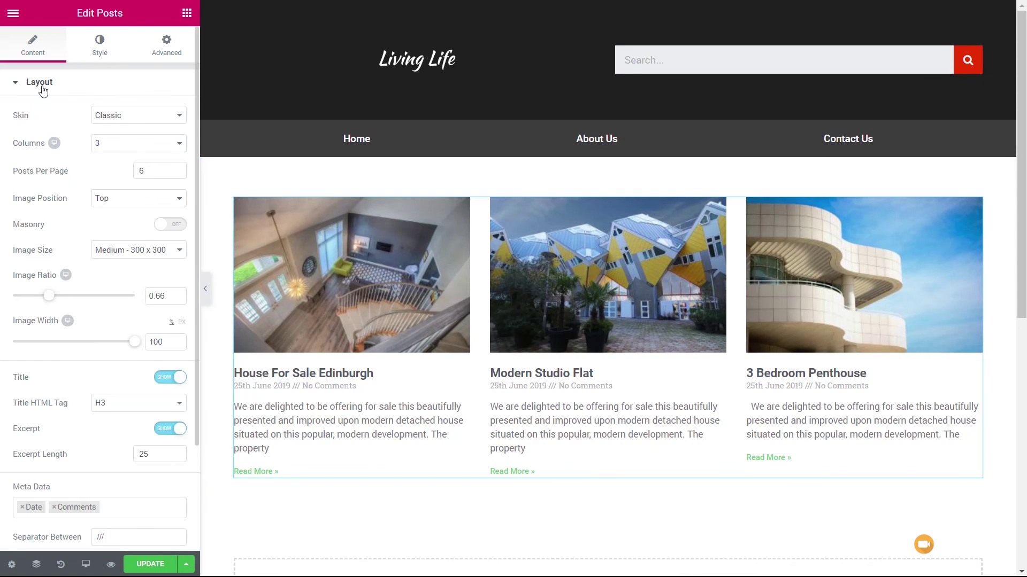
left_click(116, 121)
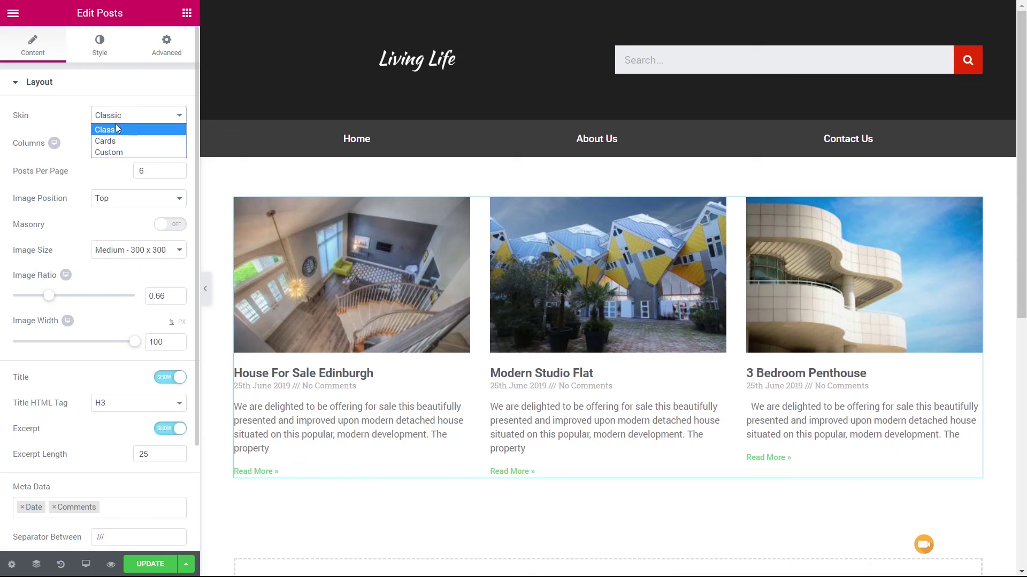
left_click(123, 153)
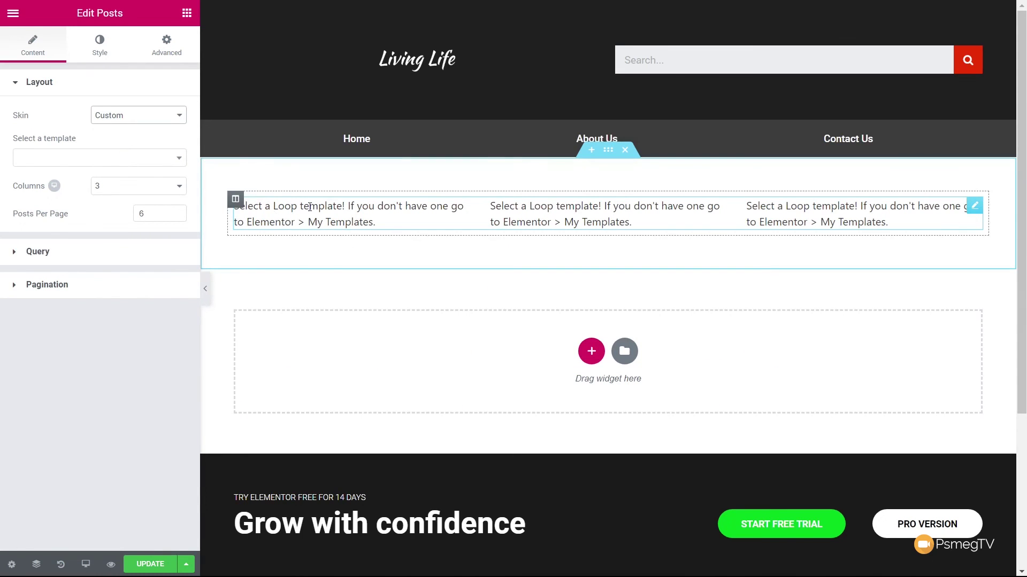
left_click(51, 160)
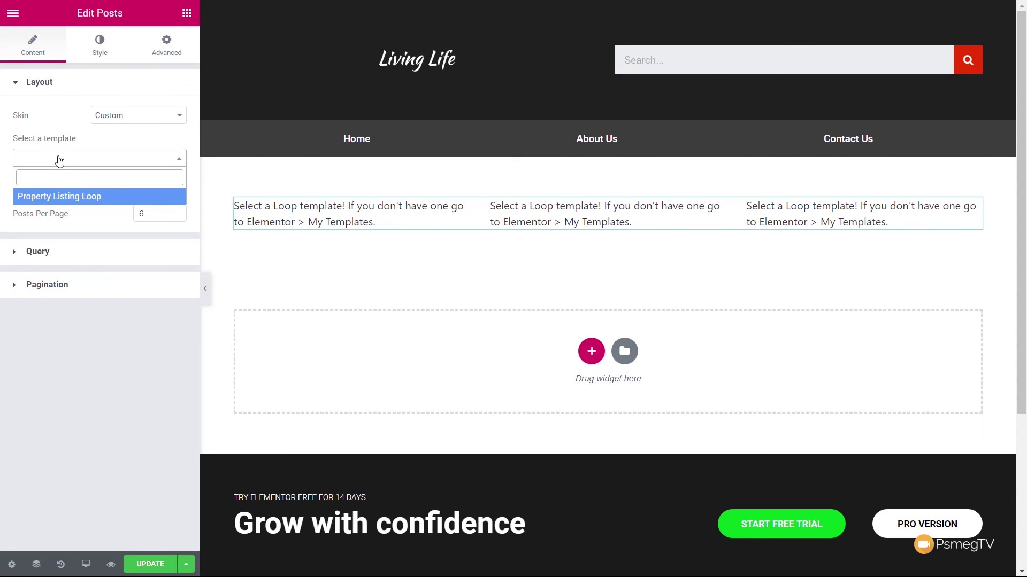
left_click(52, 199)
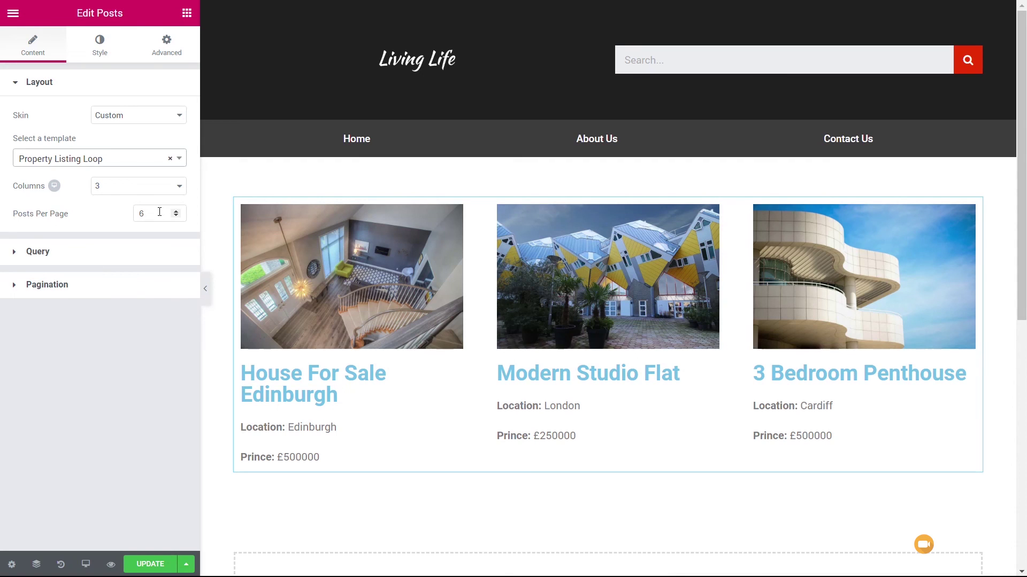
- Set the Posts widget's pagination to Numbers + Previous/Next, then update and preview the Properties page
left_click(56, 286)
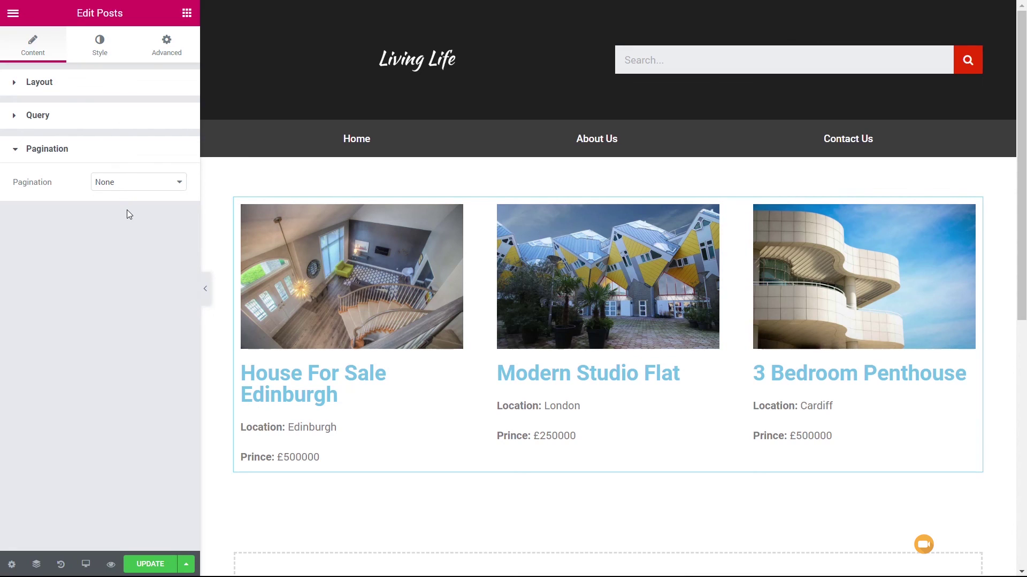
left_click(127, 182)
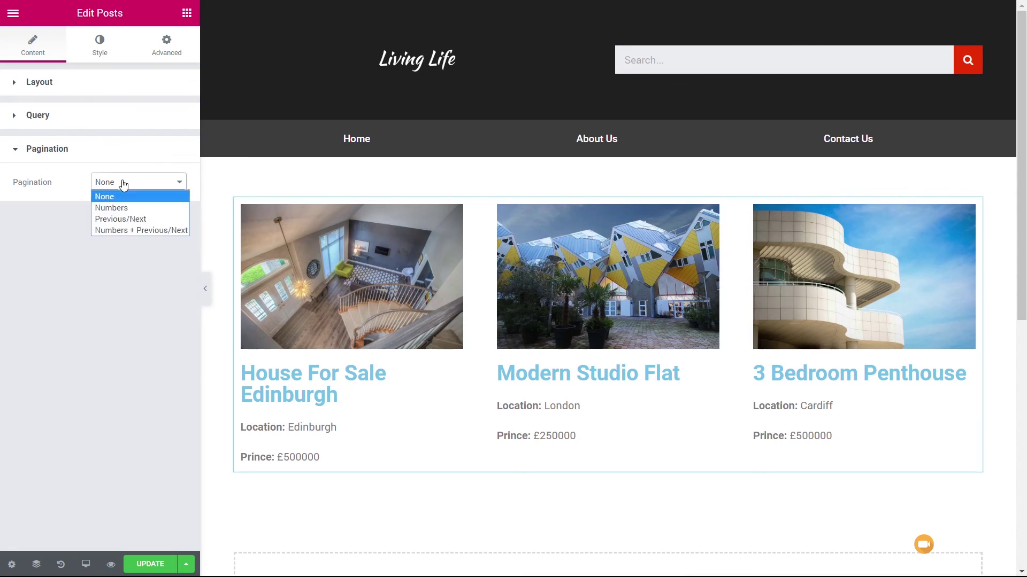
left_click(120, 230)
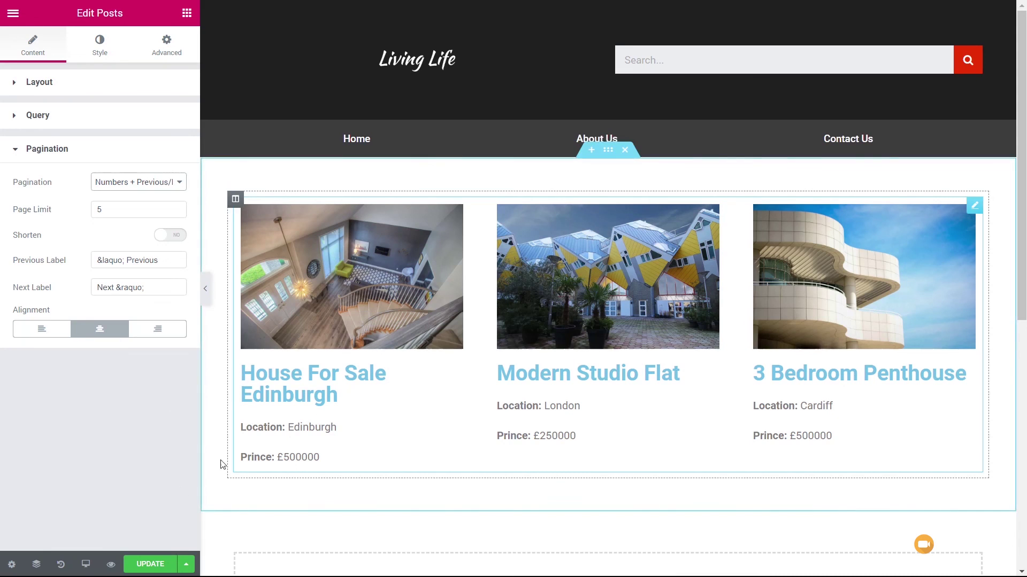
left_click(151, 566)
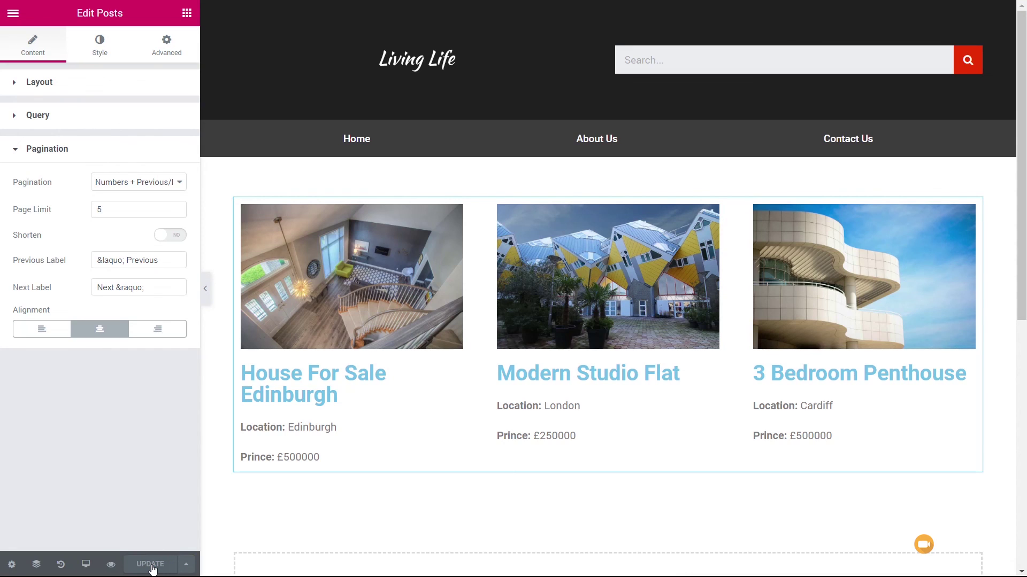
left_click(111, 566)
- Exit to the WordPress dashboard and open the Property Listing Loop theme template for editing in Elementor
left_click(12, 13)
left_click(84, 359)
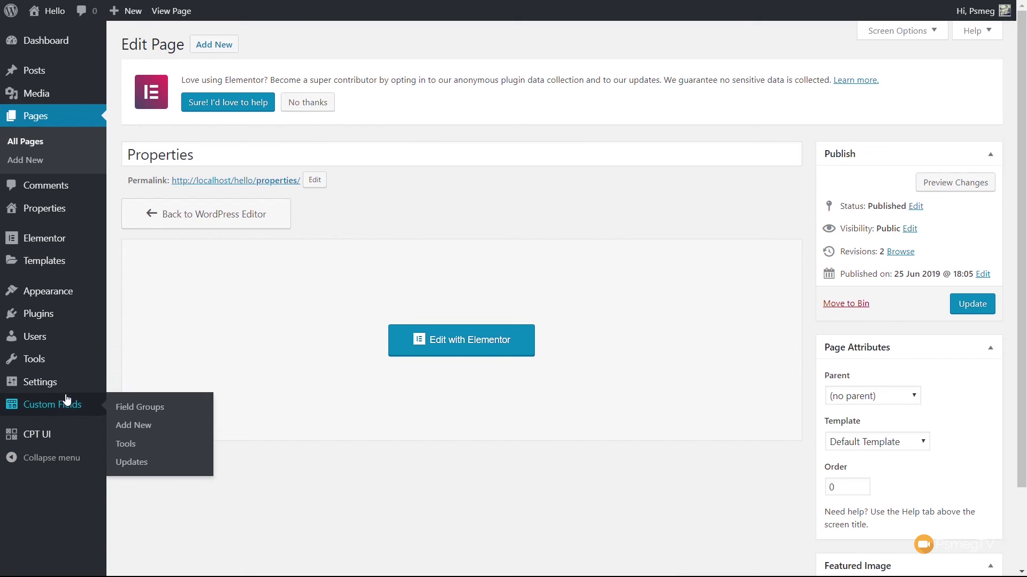
mouse_move(56, 263)
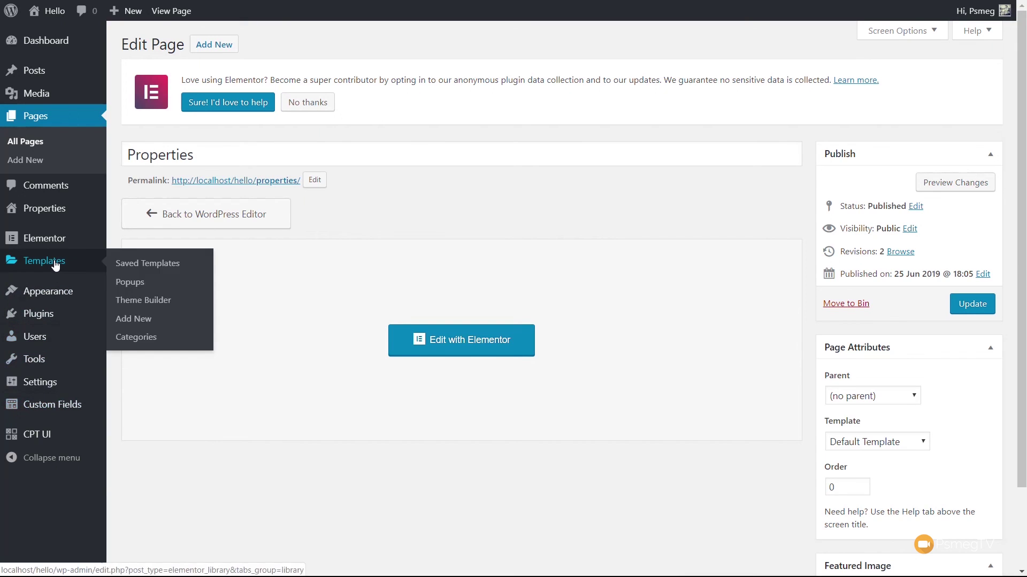
left_click(140, 301)
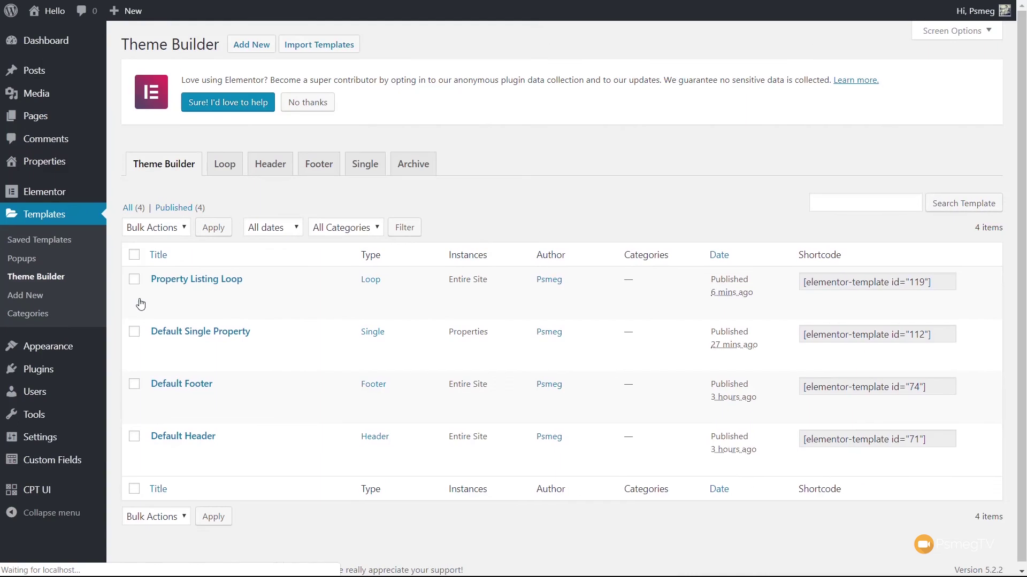
left_click(226, 166)
mouse_move(189, 284)
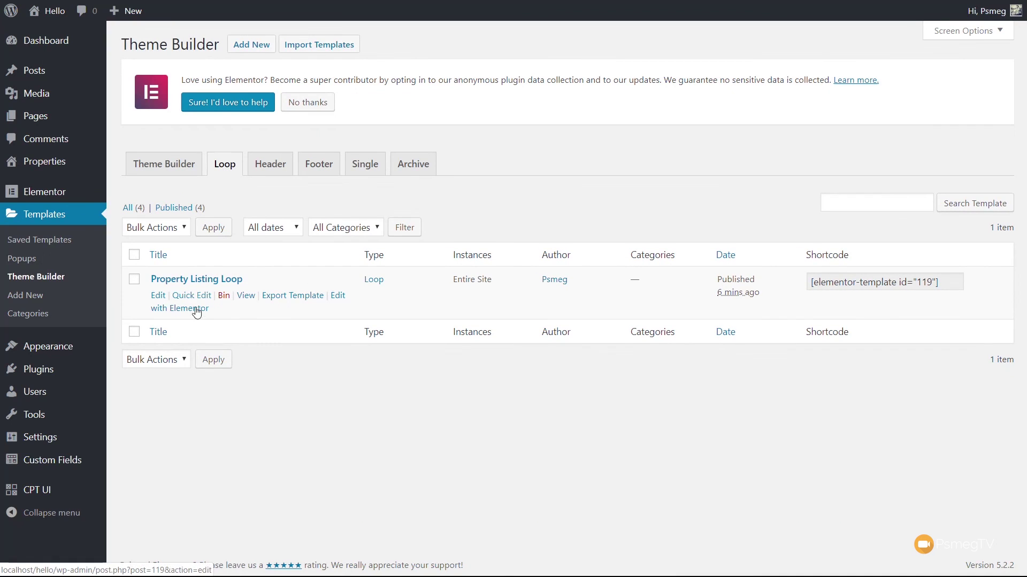
left_click(339, 297)
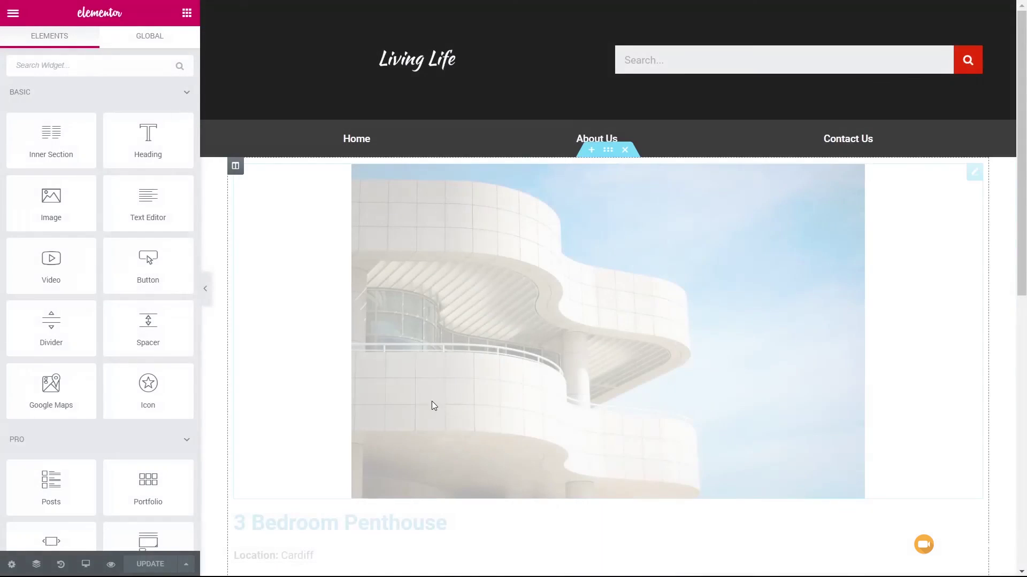
- Link the template's featured image to a custom URL that uses the dynamic Post URL
left_click(566, 265)
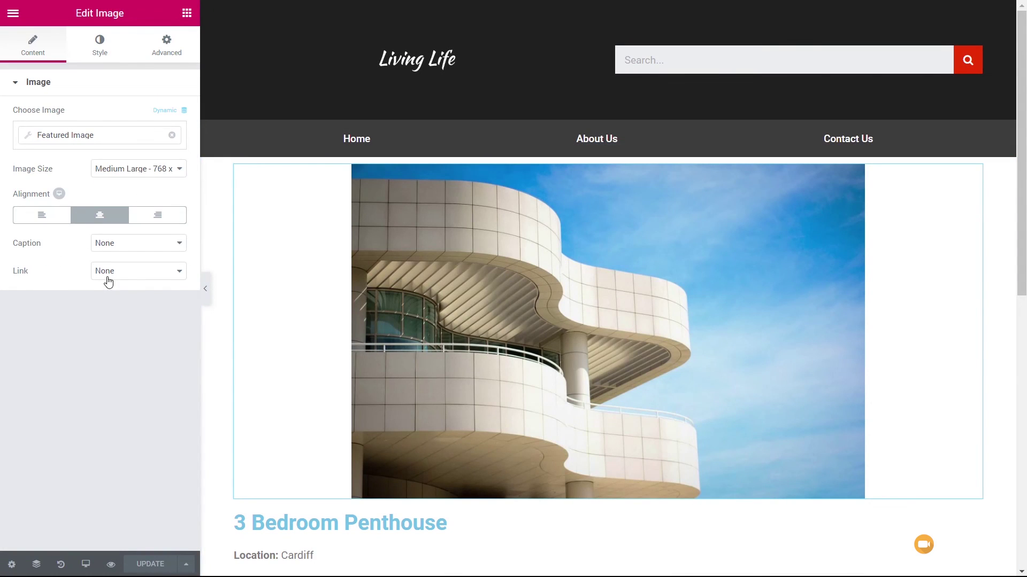
left_click(129, 274)
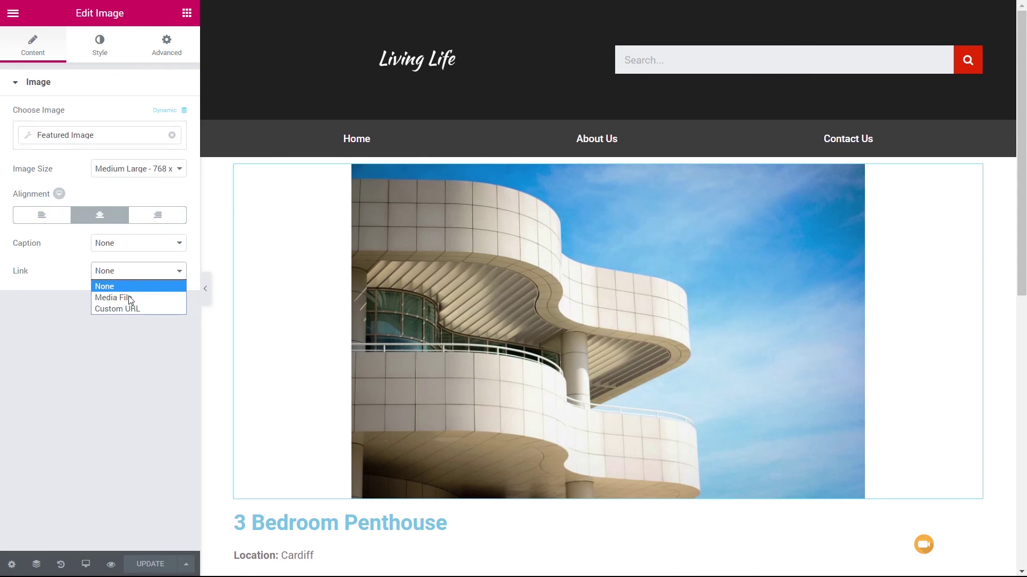
left_click(128, 310)
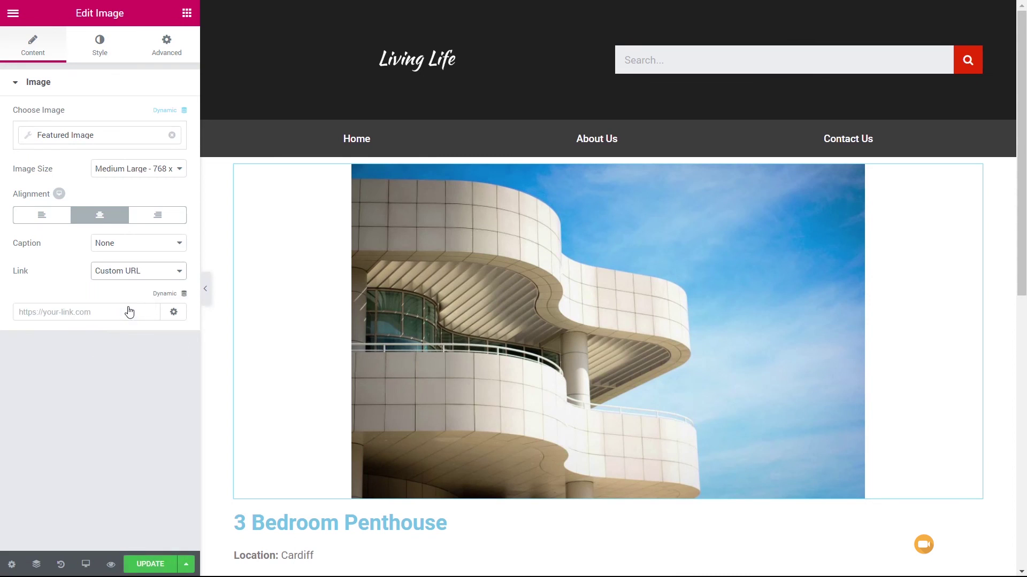
left_click(184, 295)
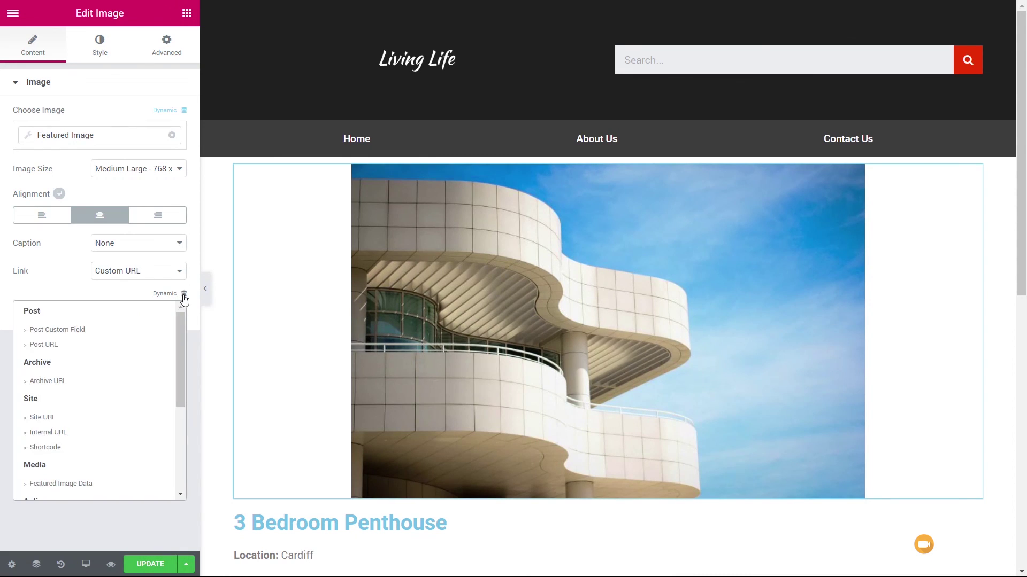
left_click(59, 349)
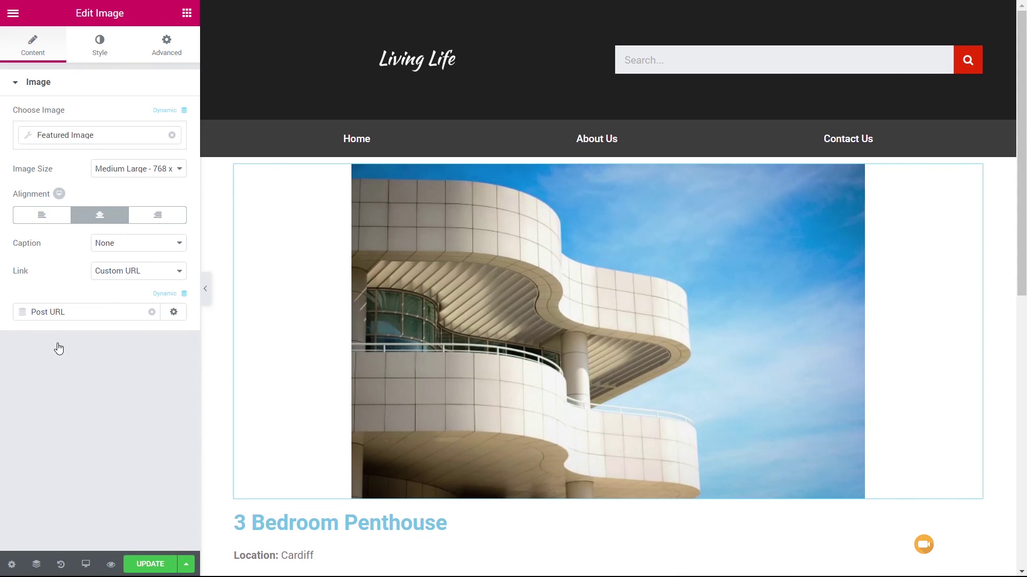
- Set the typography weight of the post title heading to 300
left_click(252, 523)
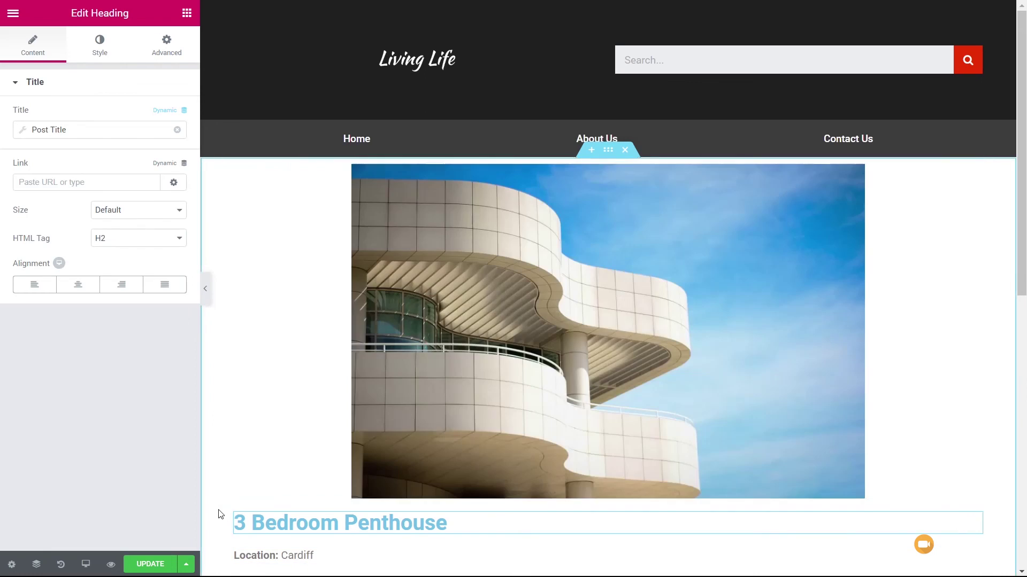
left_click(98, 43)
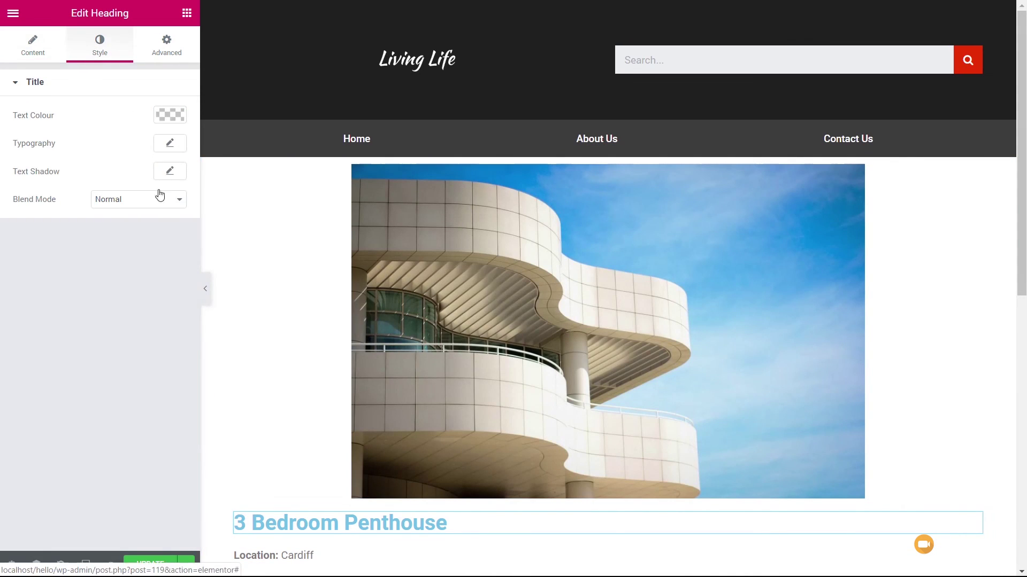
left_click(170, 144)
left_click(156, 255)
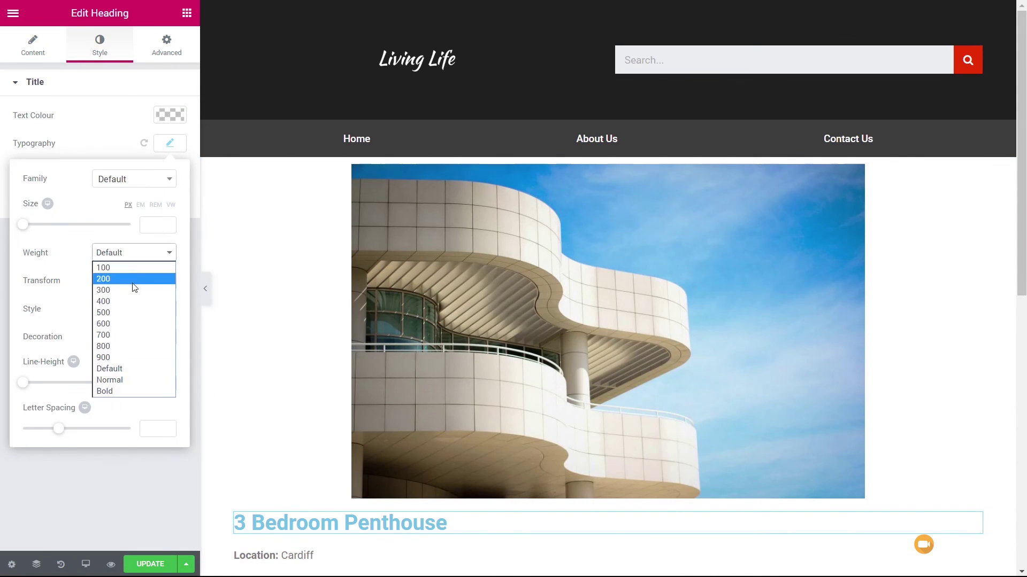
left_click(127, 290)
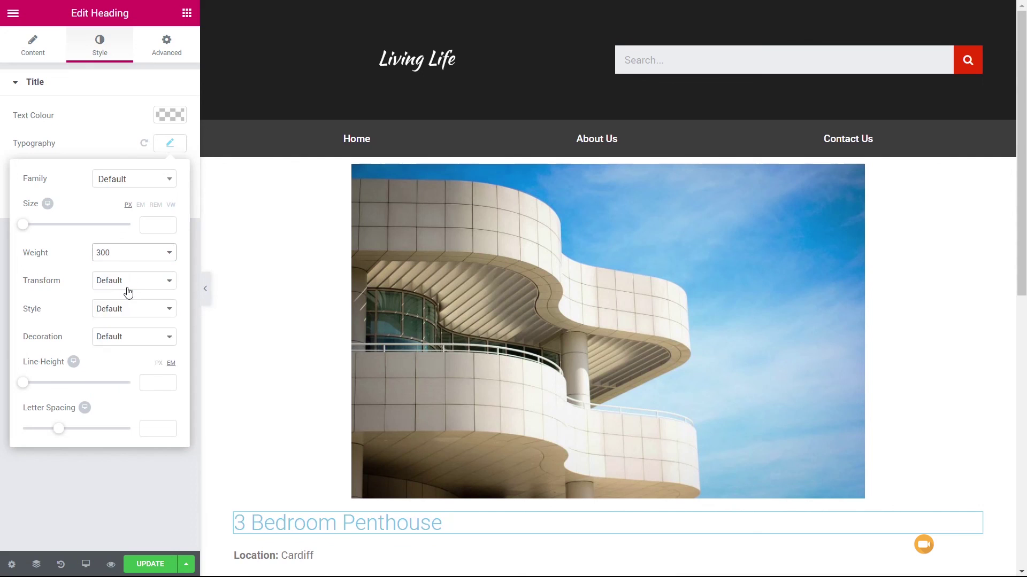
left_click(170, 143)
- Change the post title heading's text colour to the dark grey swatch and update the template
left_click(170, 122)
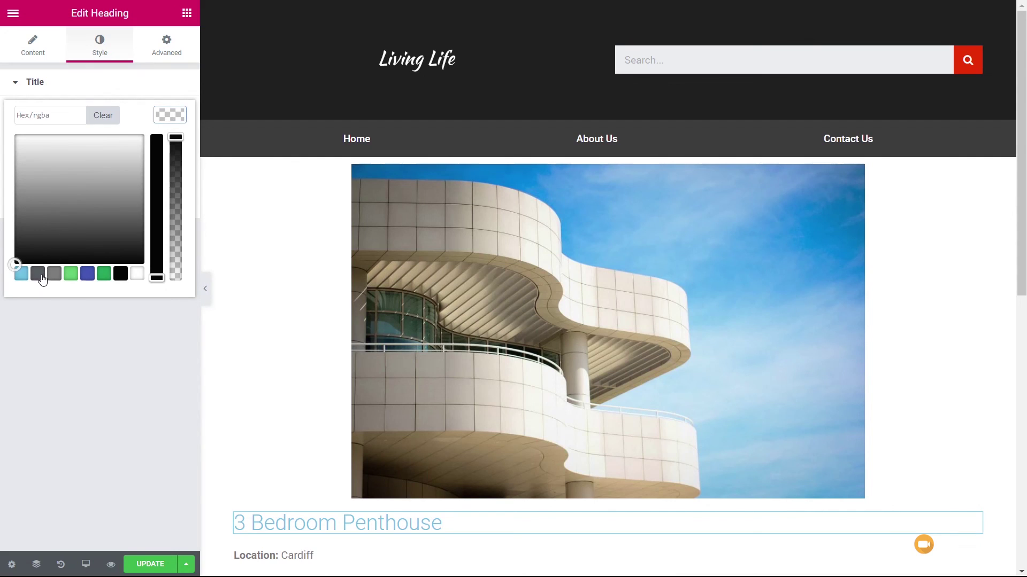
left_click(38, 274)
left_click(115, 361)
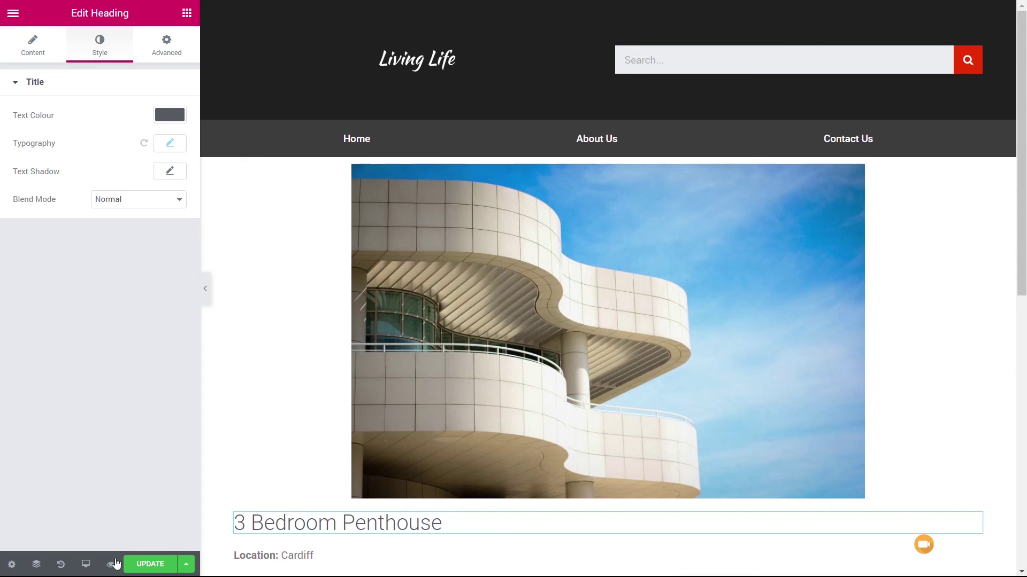
left_click(148, 564)
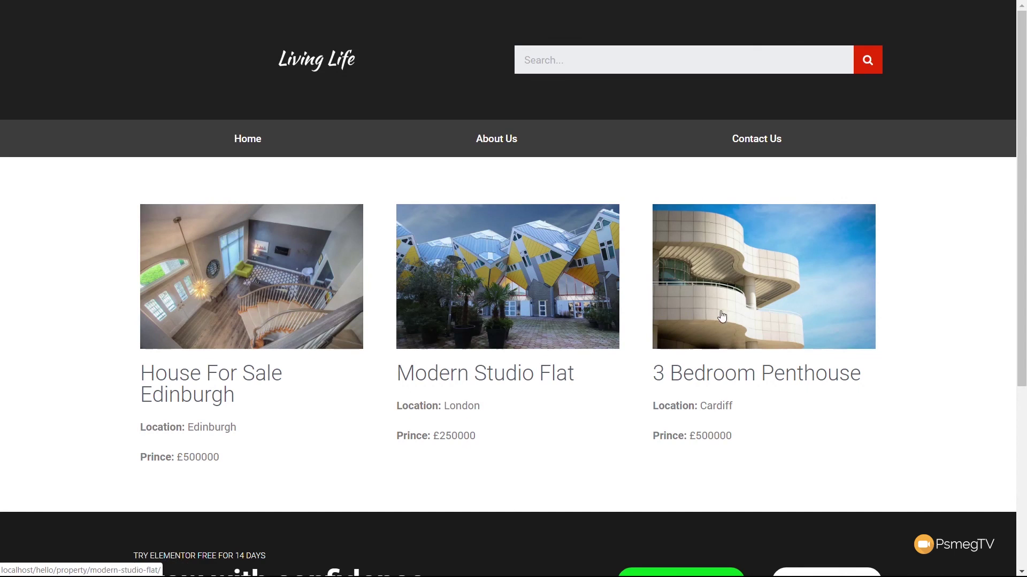
- Open the 3 Bedroom Penthouse listing through its image on the live Properties page and look through its property page
left_click(744, 316)
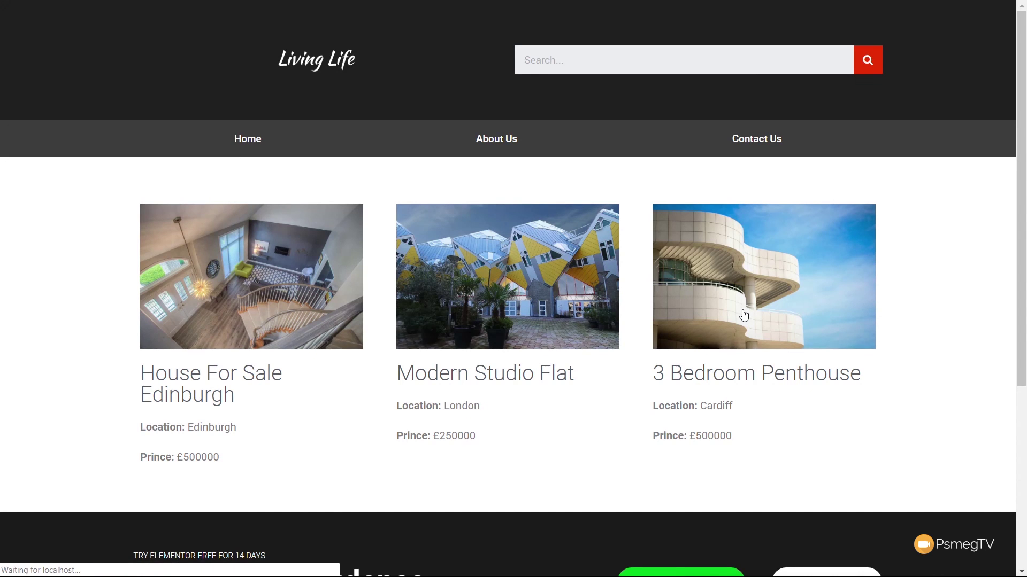
scroll(935, 463, "down", 15)
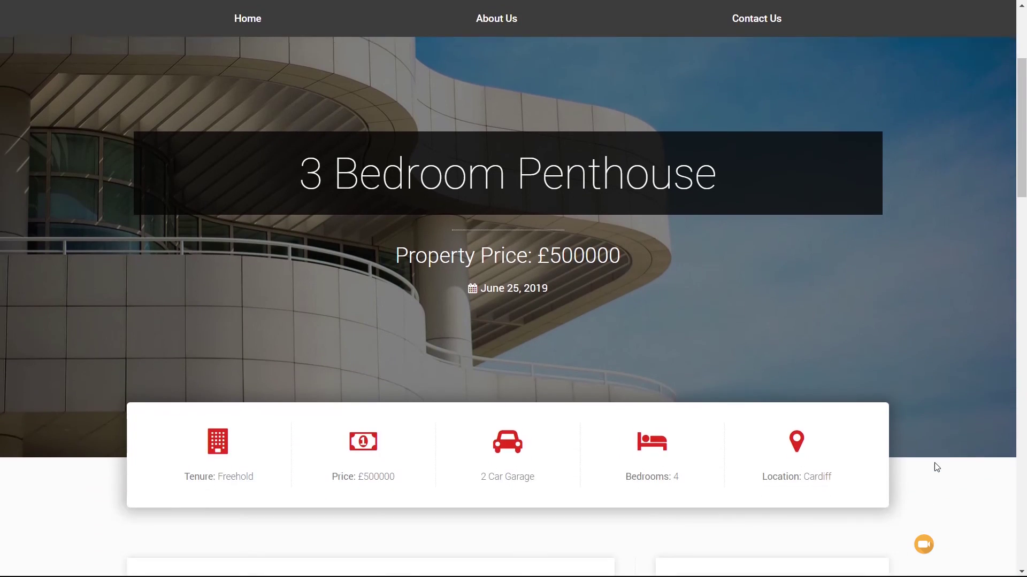
scroll(937, 468, "down", 15)
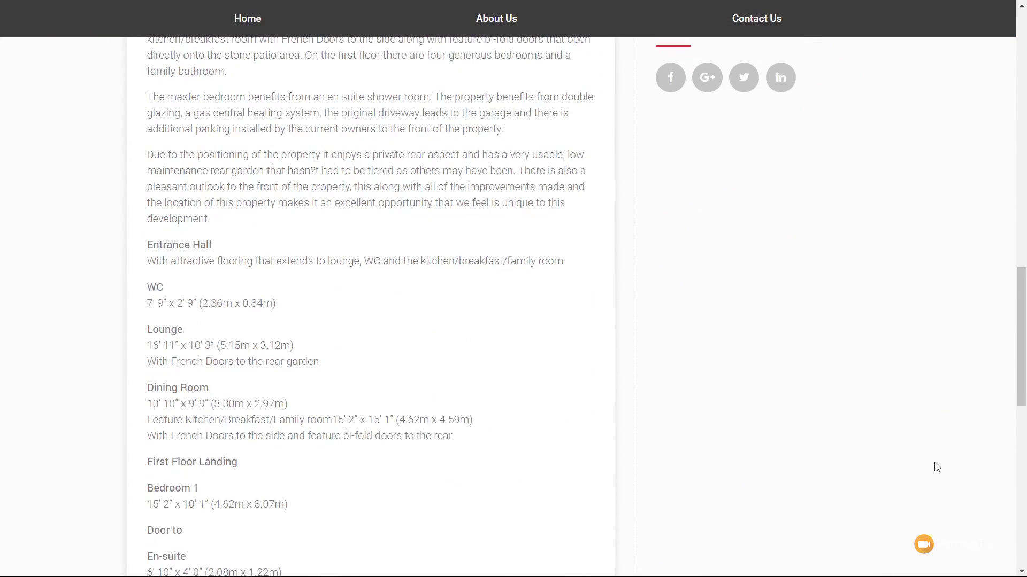
scroll(936, 468, "up", 20)
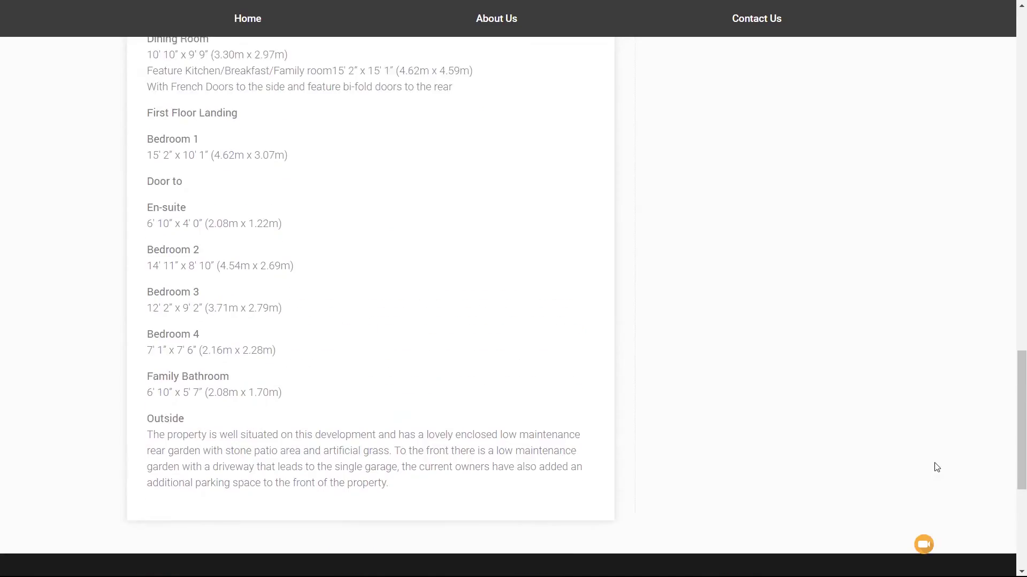